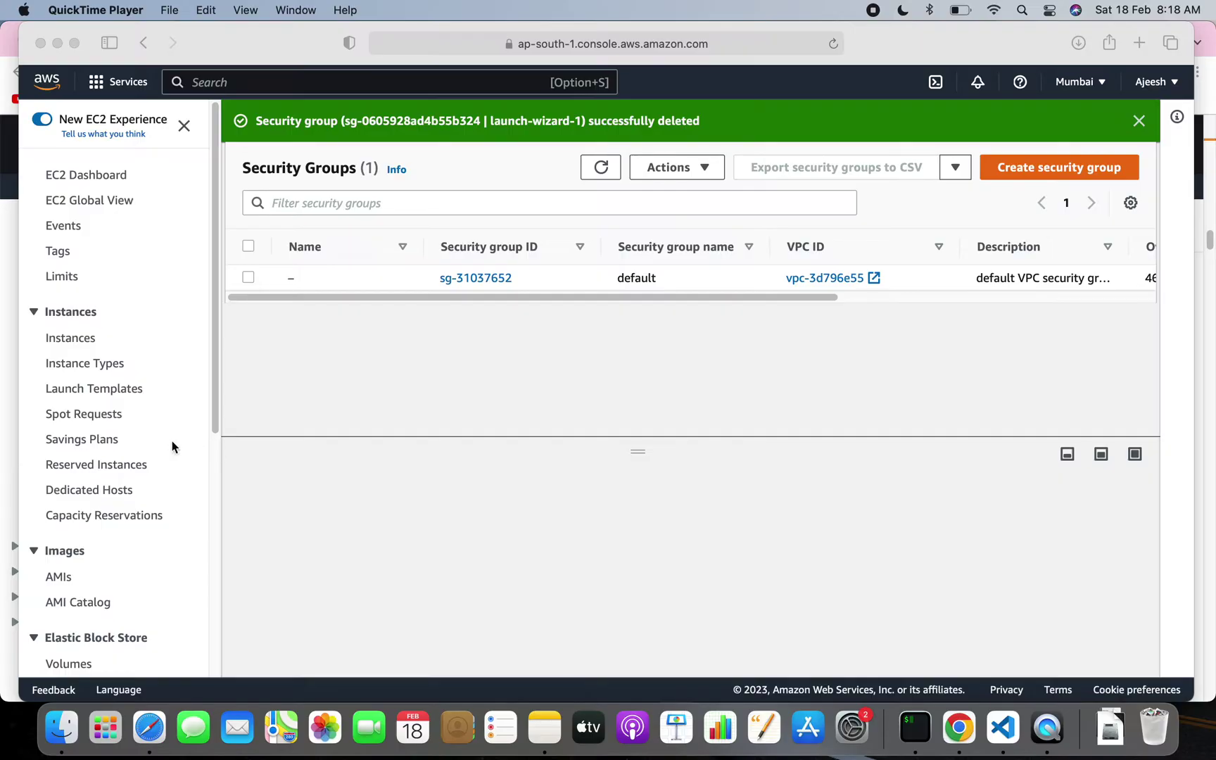
Close the security group deletion banner and start a new security group
{"action": "scroll", "coordinate": [172, 443], "scroll_direction": "down", "scroll_amount": 5}
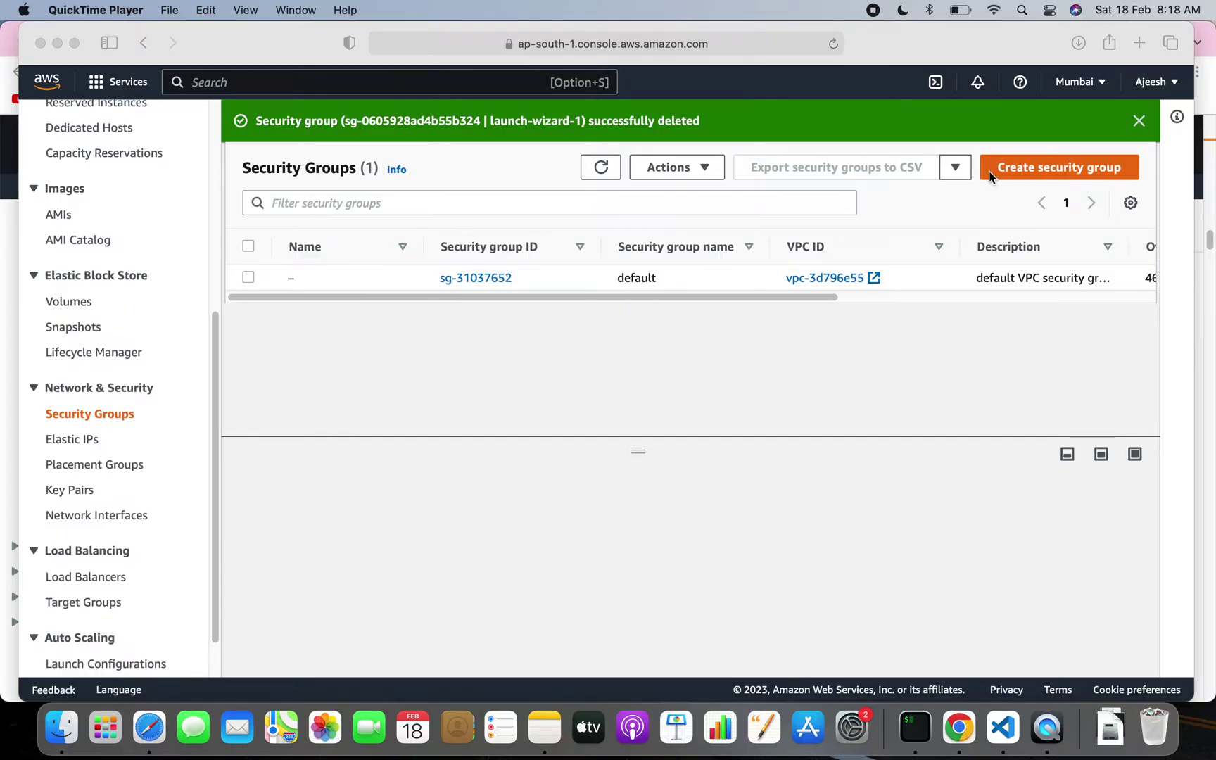
{"action": "left_click", "coordinate": [1140, 121]}
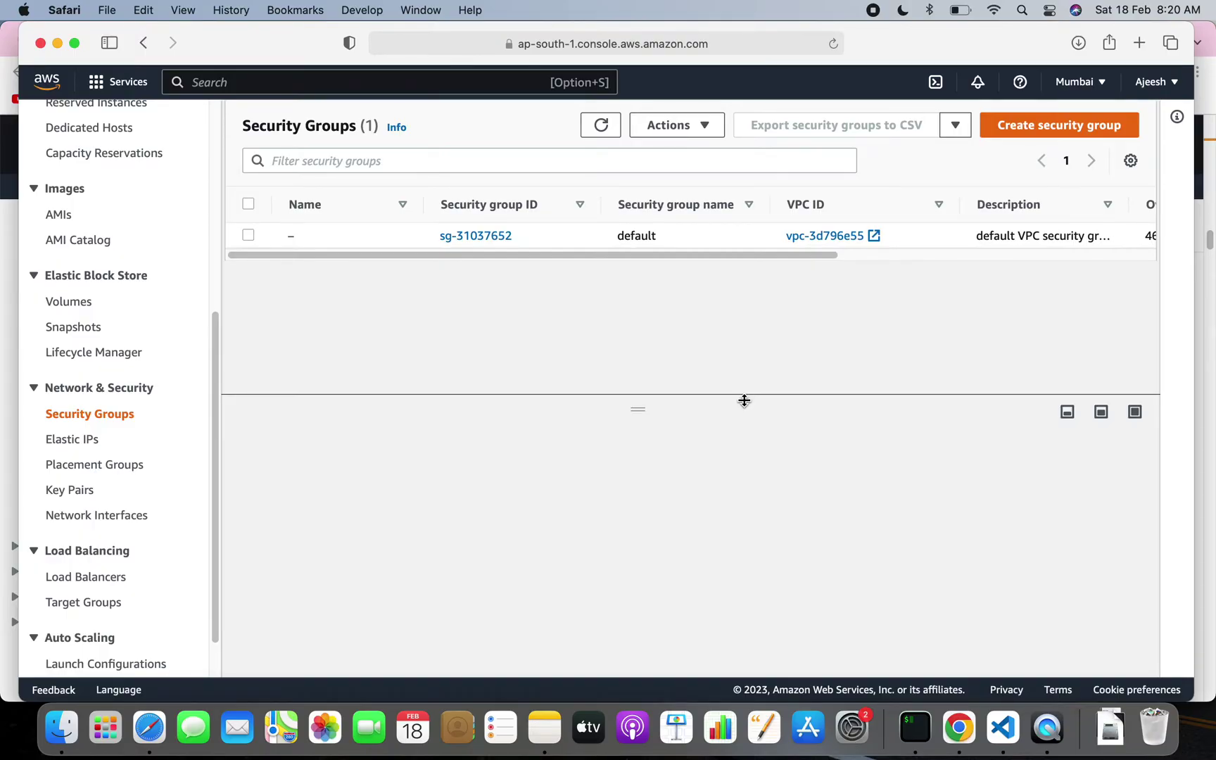
{"action": "left_click", "coordinate": [1046, 128]}
Name the group EC2-sg with description 'Allow SSH to EC2'
{"action": "left_click", "coordinate": [251, 323]}
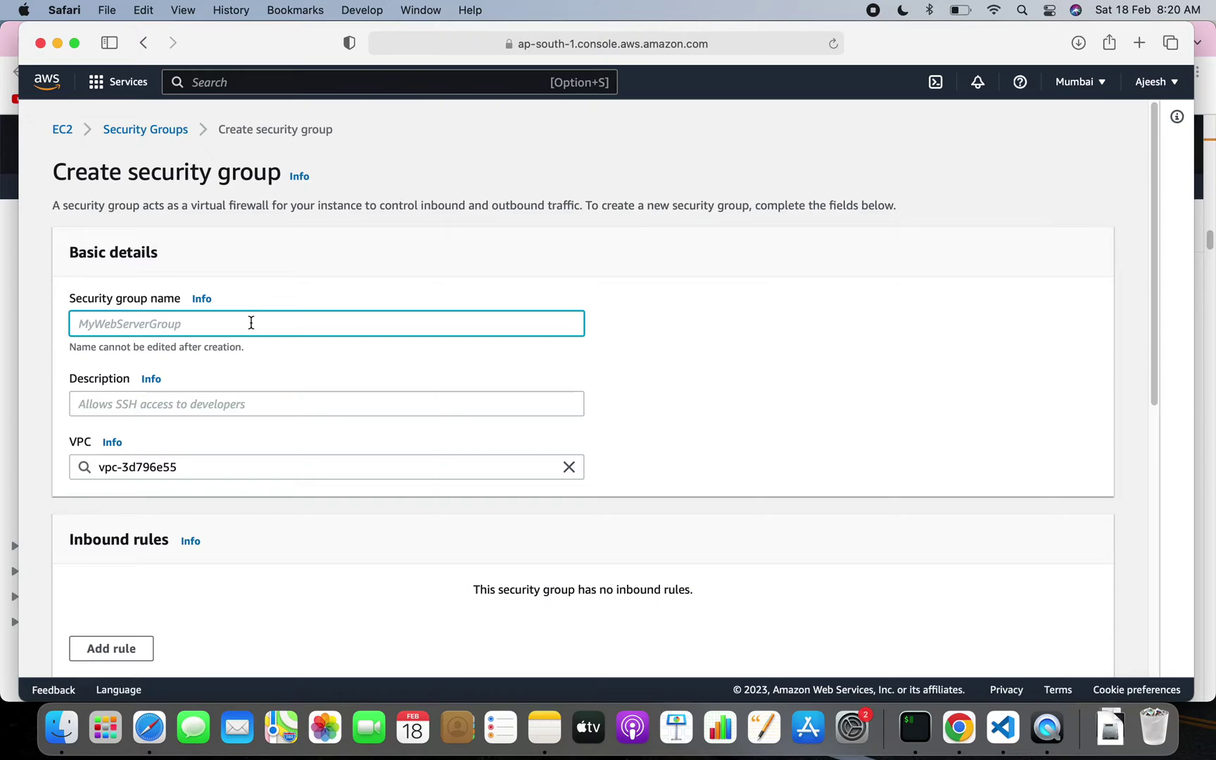
{"action": "type", "text": "EC2"}
{"action": "key", "text": "BackSpace"}
{"action": "key", "text": "BackSpace"}
{"action": "type", "text": "C2Sg"}
{"action": "key", "text": "BackSpace"}
{"action": "key", "text": "BackSpace"}
{"action": "type", "text": "-sg"}
{"action": "left_click", "coordinate": [206, 403]}
{"action": "type", "text": "E"}
{"action": "key", "text": "BackSpace"}
{"action": "type", "text": "Allow SSH to EC@"}
{"action": "key", "text": "BackSpace"}
{"action": "type", "text": "2"}
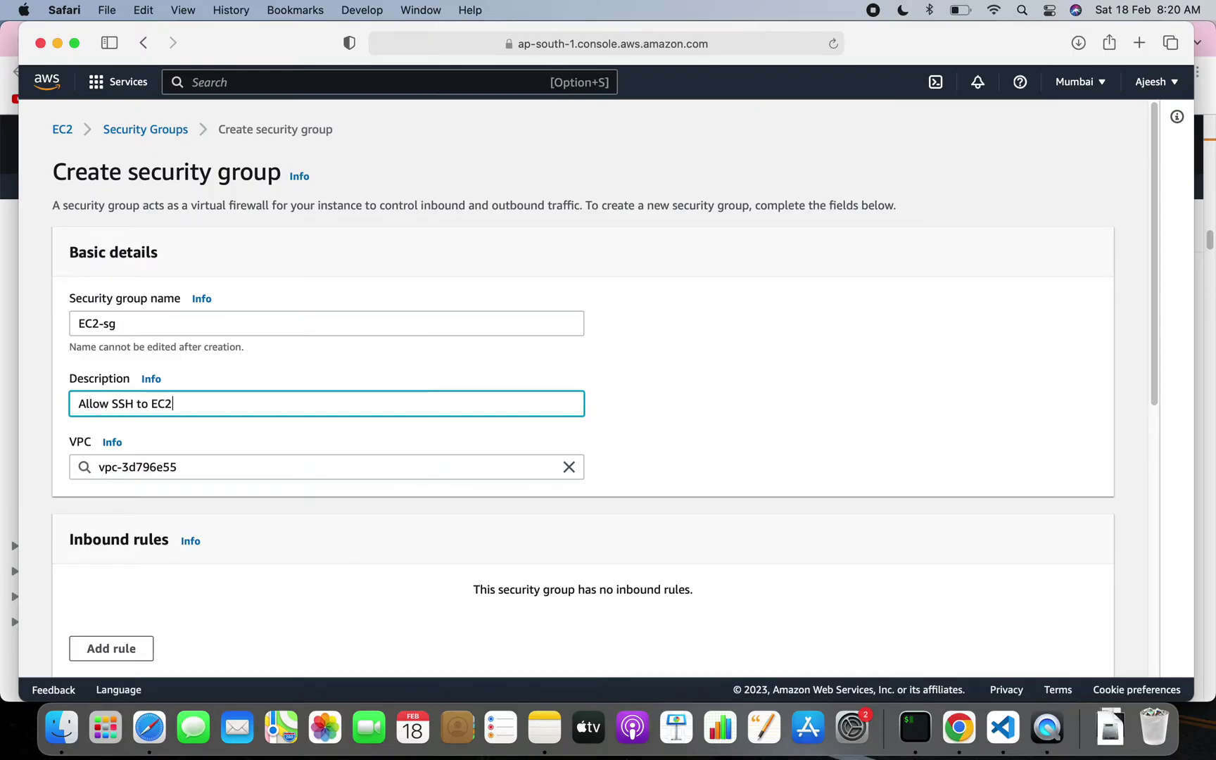
Add an inbound SSH rule from 0.0.0.0/0 described 'SSH', then create the group
{"action": "scroll", "coordinate": [326, 415], "scroll_direction": "down", "scroll_amount": 5}
{"action": "scroll", "coordinate": [325, 415], "scroll_direction": "down", "scroll_amount": 4}
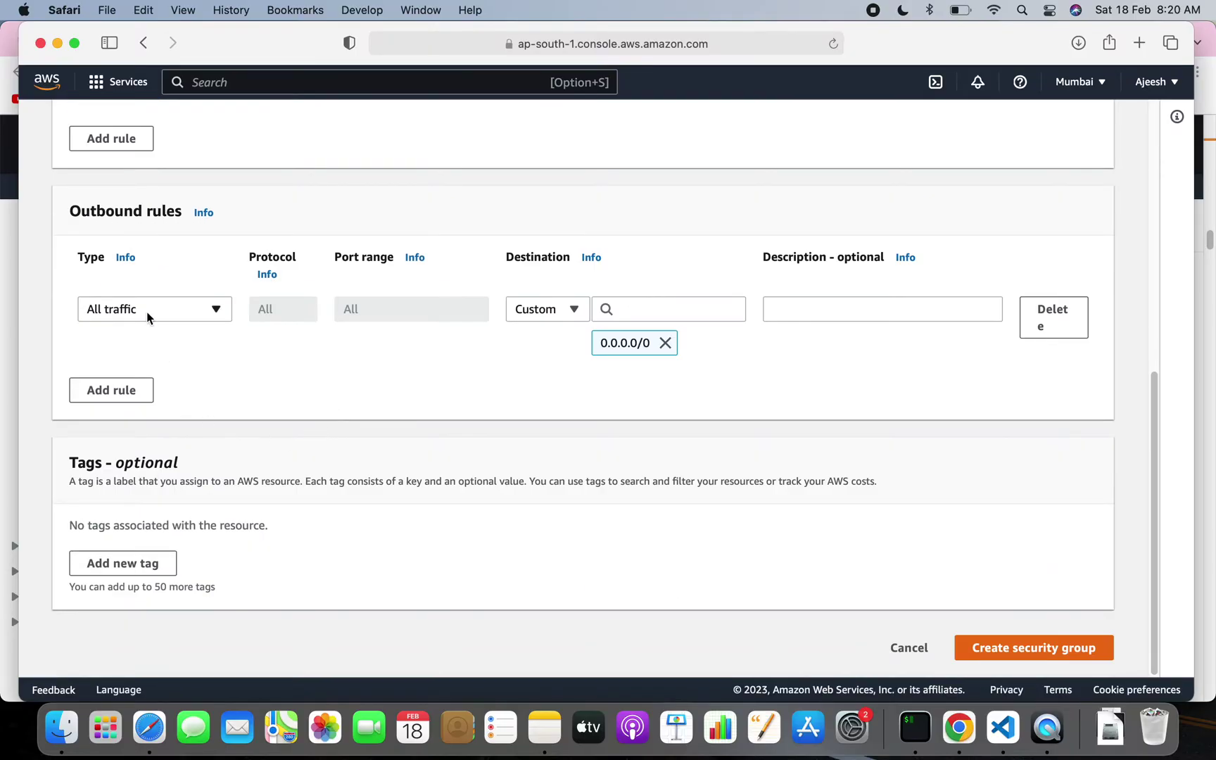
{"action": "scroll", "coordinate": [145, 307], "scroll_direction": "up", "scroll_amount": 4}
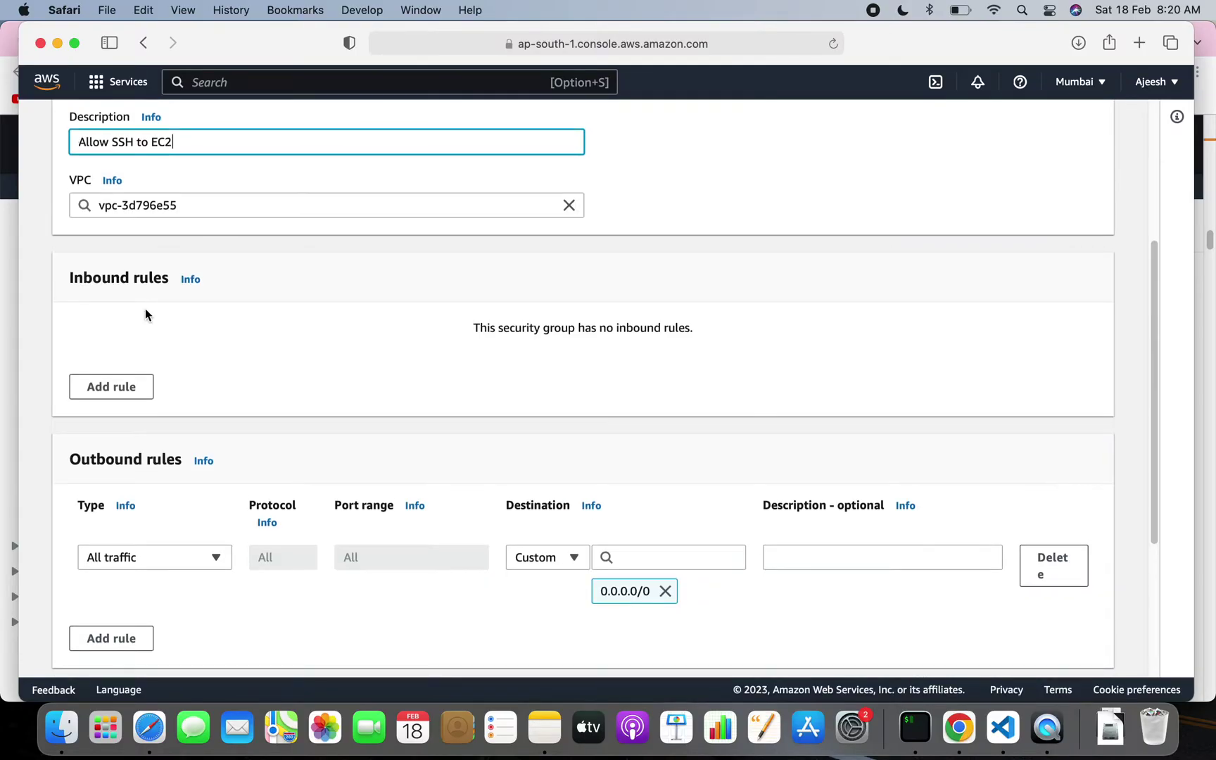
{"action": "left_click", "coordinate": [116, 391]}
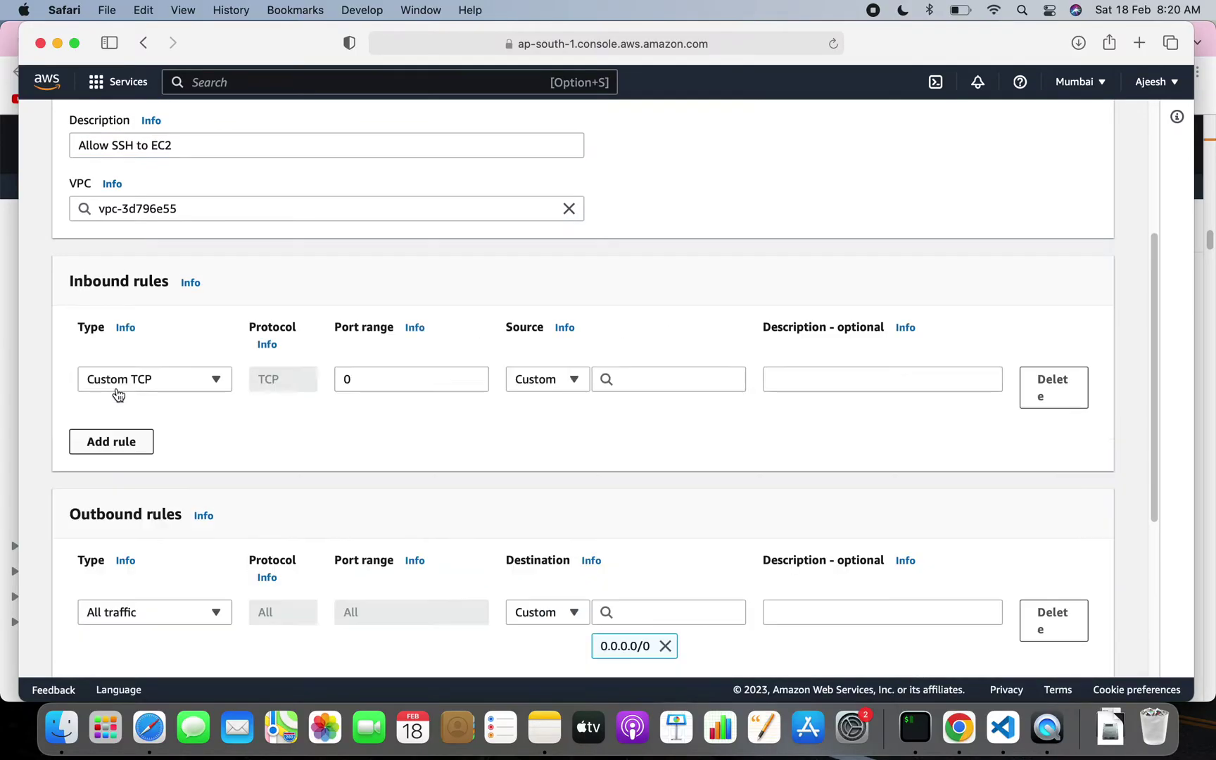
{"action": "left_click", "coordinate": [166, 378]}
{"action": "type", "text": "SSH"}
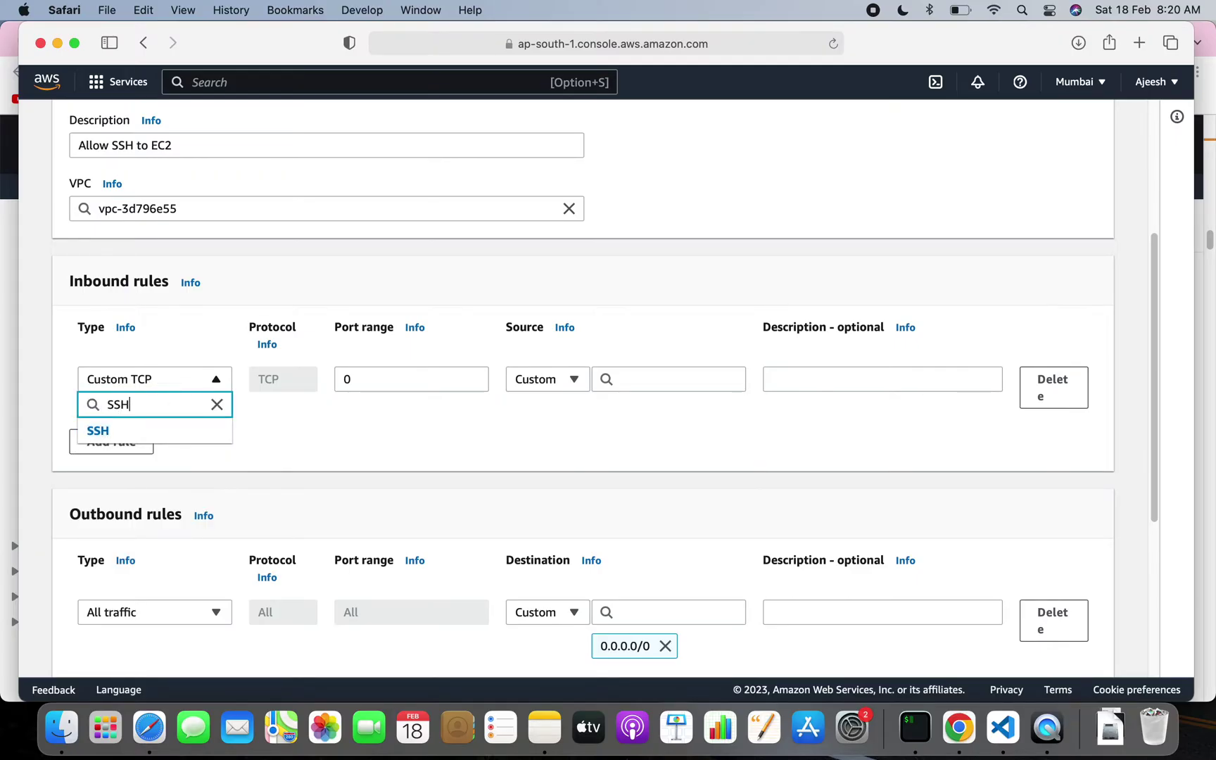
{"action": "left_click", "coordinate": [156, 435]}
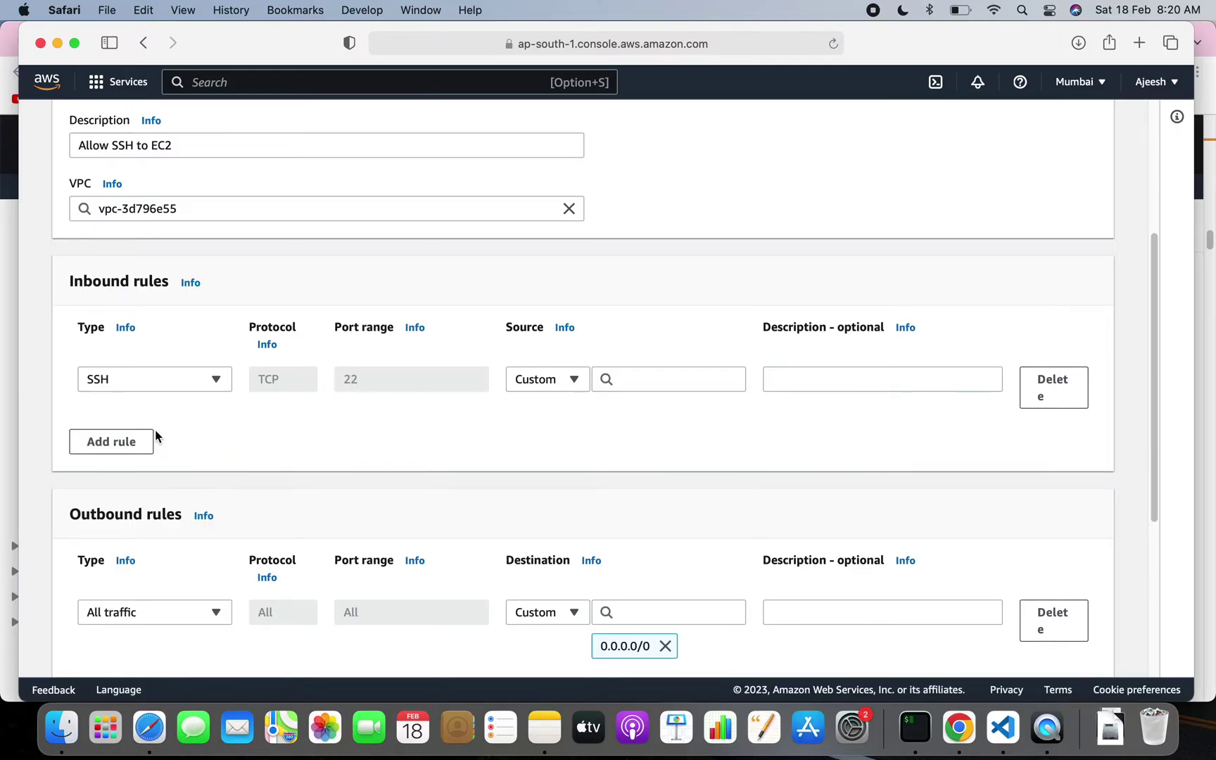
{"action": "left_click", "coordinate": [572, 379]}
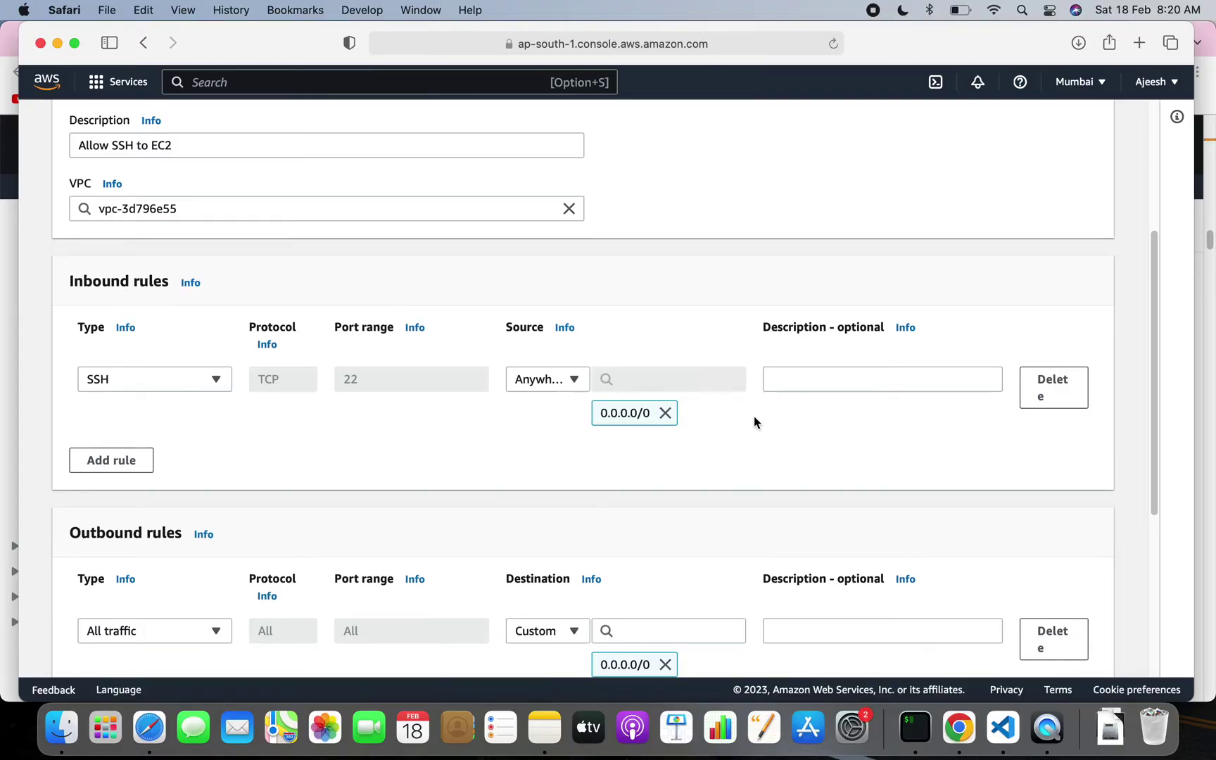
{"action": "scroll", "coordinate": [855, 418], "scroll_direction": "down", "scroll_amount": 5}
{"action": "scroll", "coordinate": [855, 418], "scroll_direction": "up", "scroll_amount": 10}
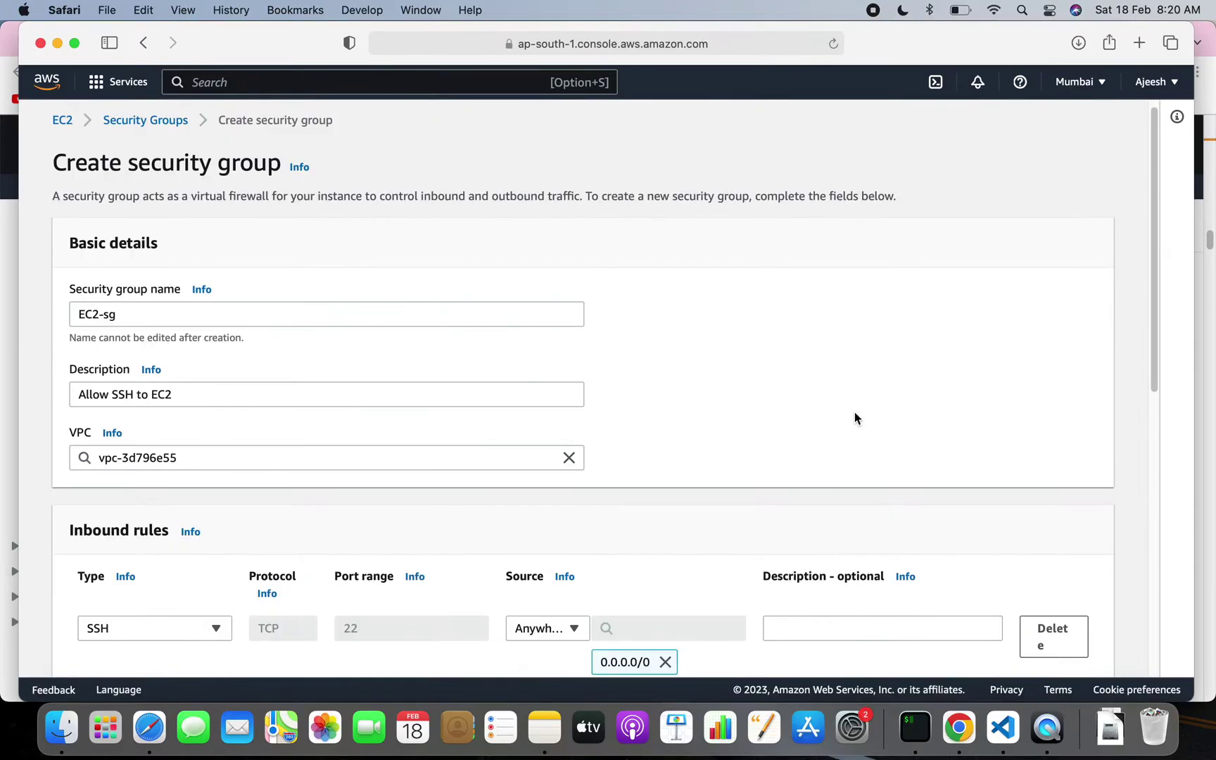
{"action": "scroll", "coordinate": [855, 418], "scroll_direction": "down", "scroll_amount": 5}
{"action": "left_click", "coordinate": [823, 270]}
{"action": "type", "text": "SS"}
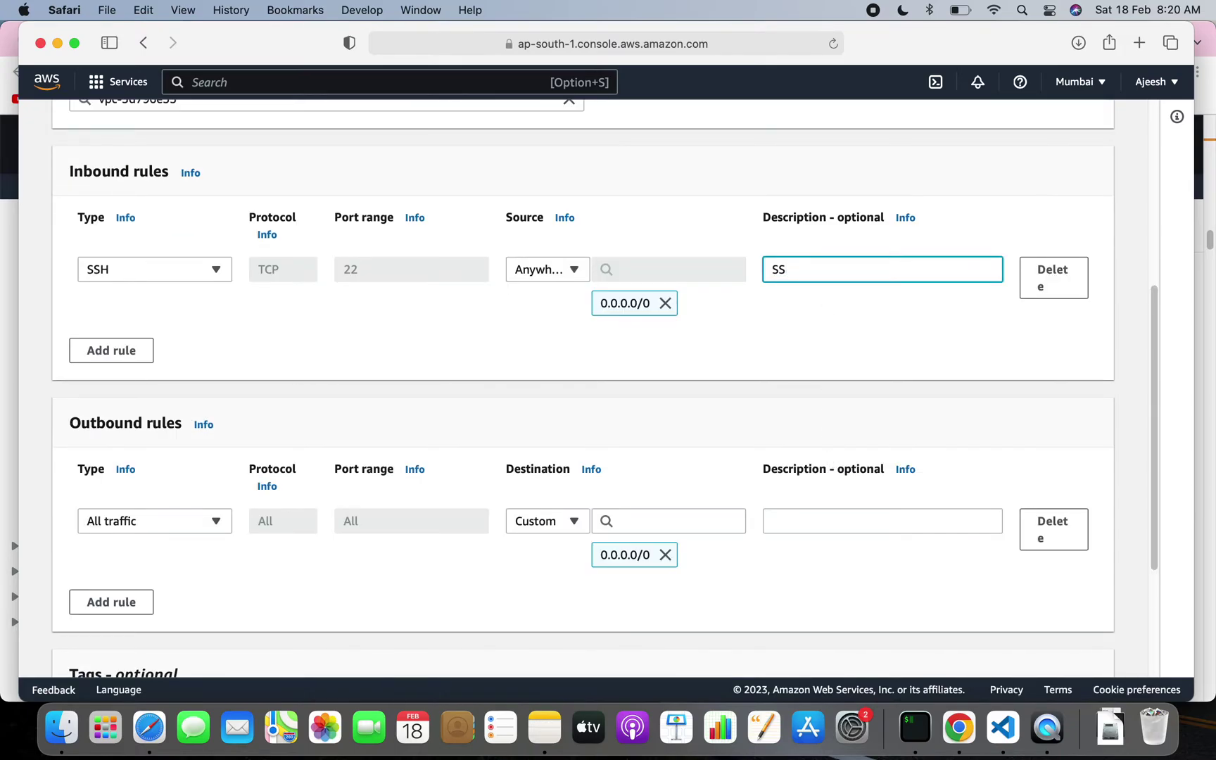
{"action": "type", "text": "H"}
{"action": "scroll", "coordinate": [1018, 414], "scroll_direction": "down", "scroll_amount": 3}
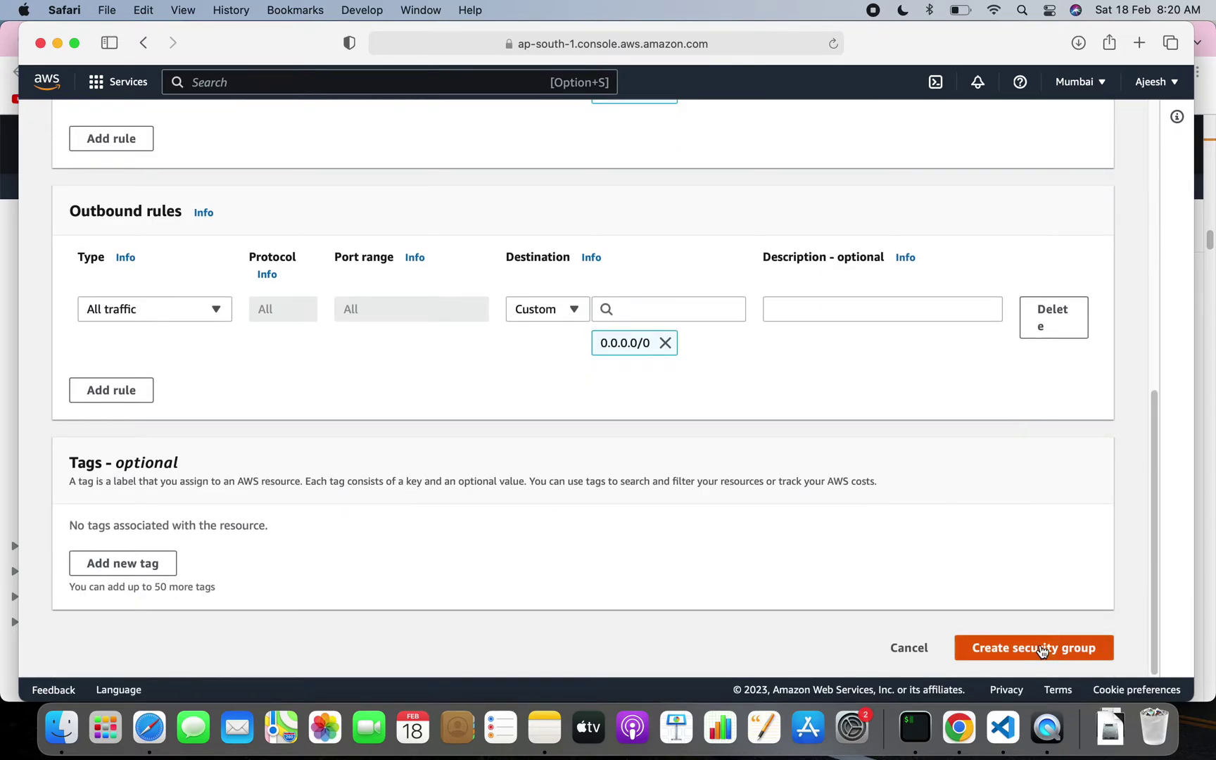
{"action": "left_click", "coordinate": [1042, 650]}
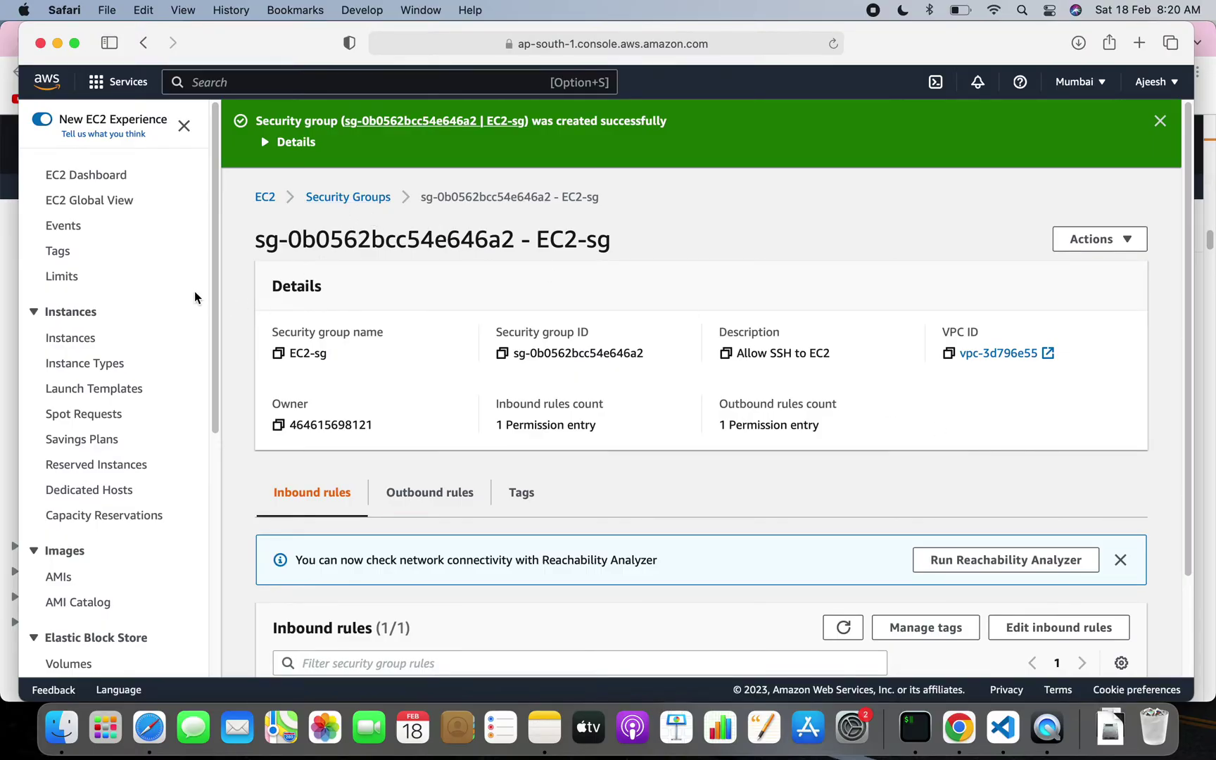
Go to the EC2 Instances list, which is empty for this region
{"action": "left_click", "coordinate": [71, 338]}
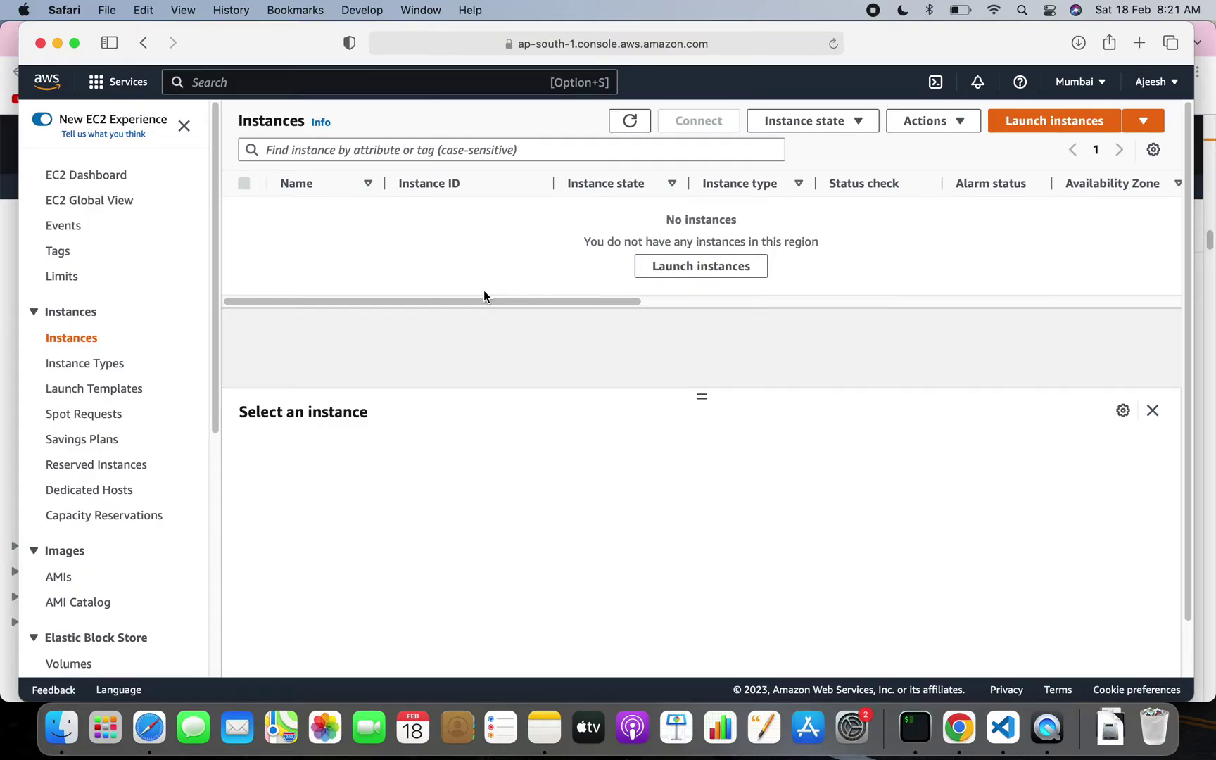
Launch a new instance named Bastion-Host and review the default launch settings
{"action": "left_click", "coordinate": [1059, 121]}
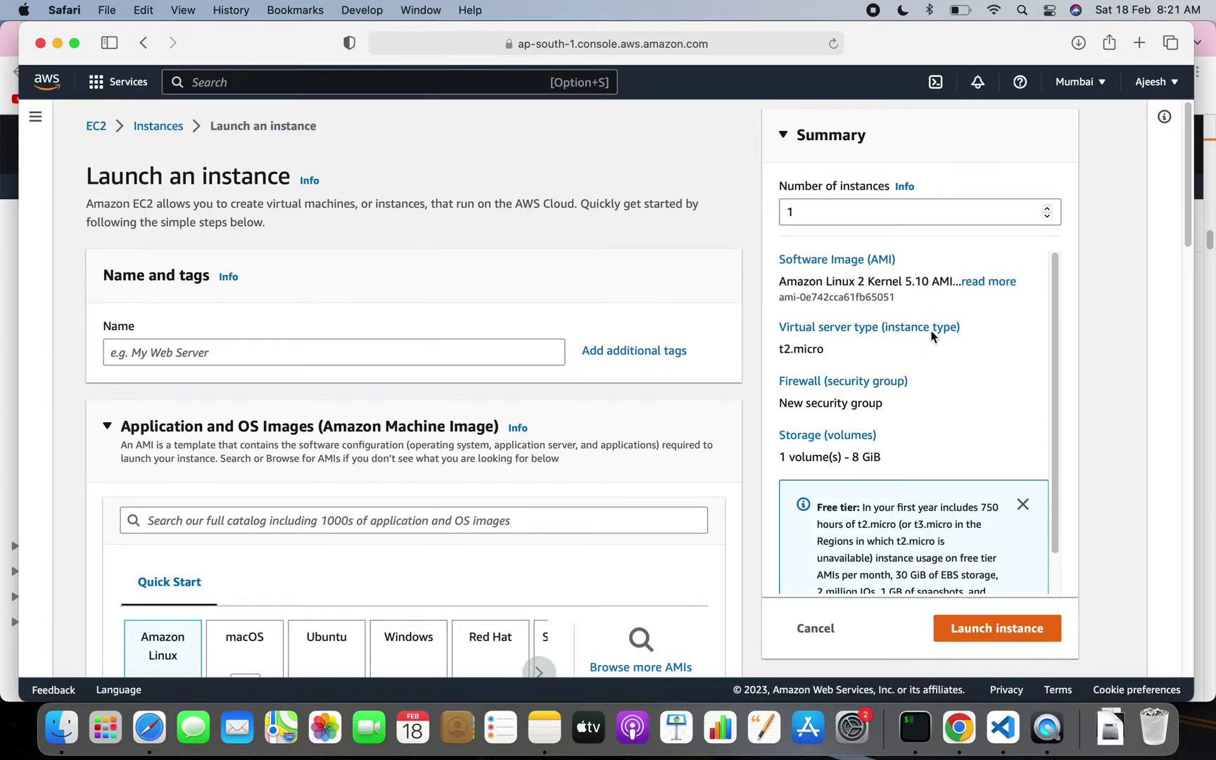
{"action": "left_click", "coordinate": [233, 351]}
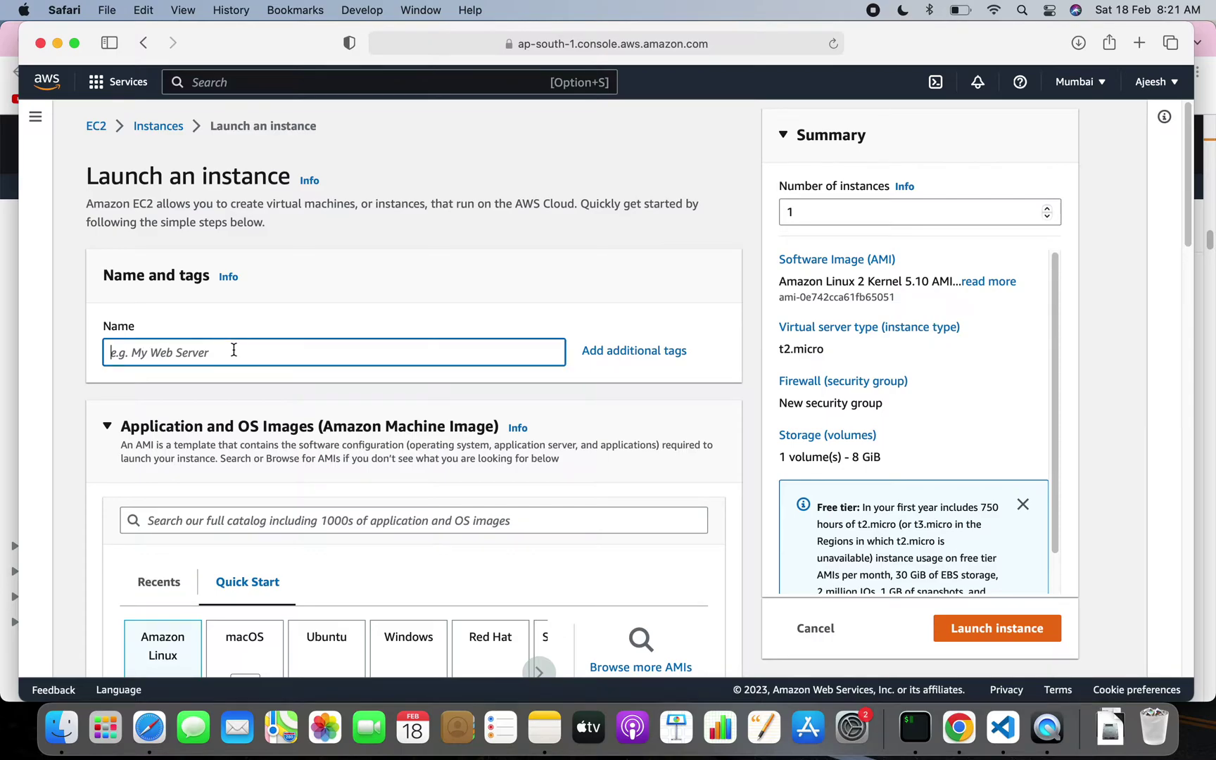
{"action": "type", "text": "Bastion-Host"}
{"action": "scroll", "coordinate": [355, 358], "scroll_direction": "down", "scroll_amount": 1}
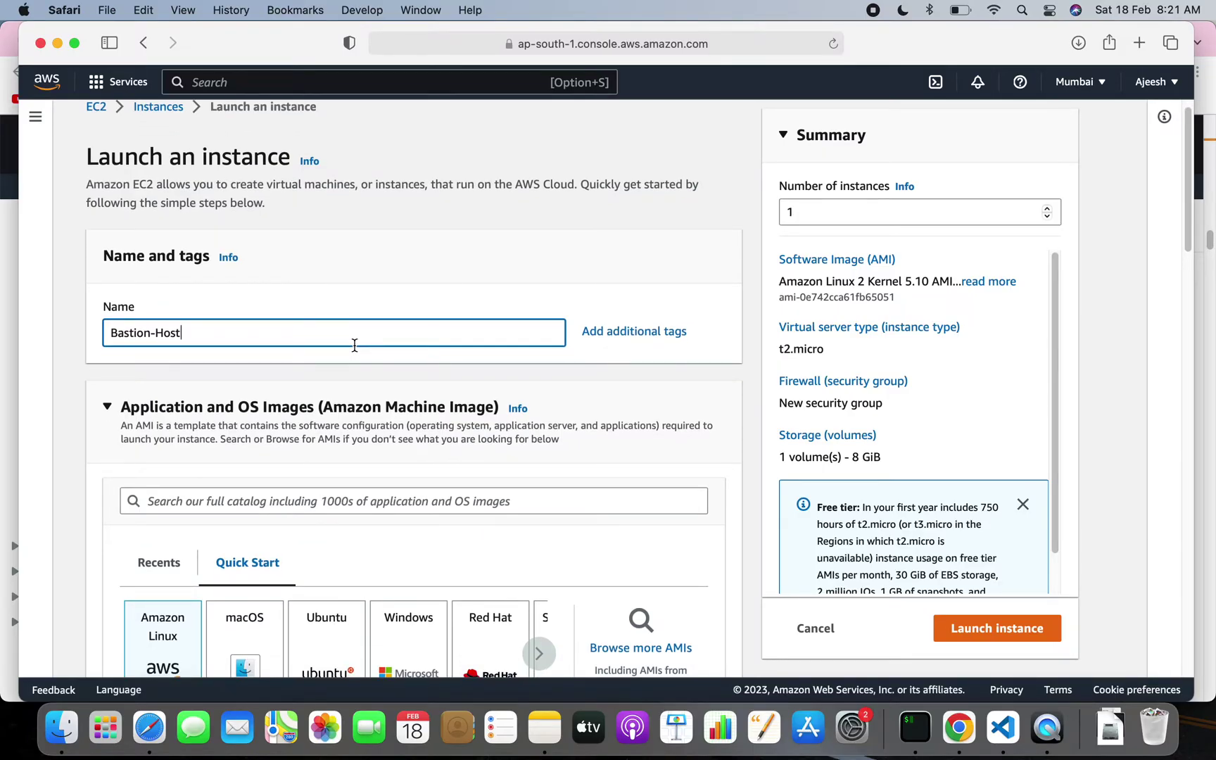
{"action": "scroll", "coordinate": [355, 345], "scroll_direction": "down", "scroll_amount": 5}
{"action": "scroll", "coordinate": [355, 349], "scroll_direction": "up", "scroll_amount": 1}
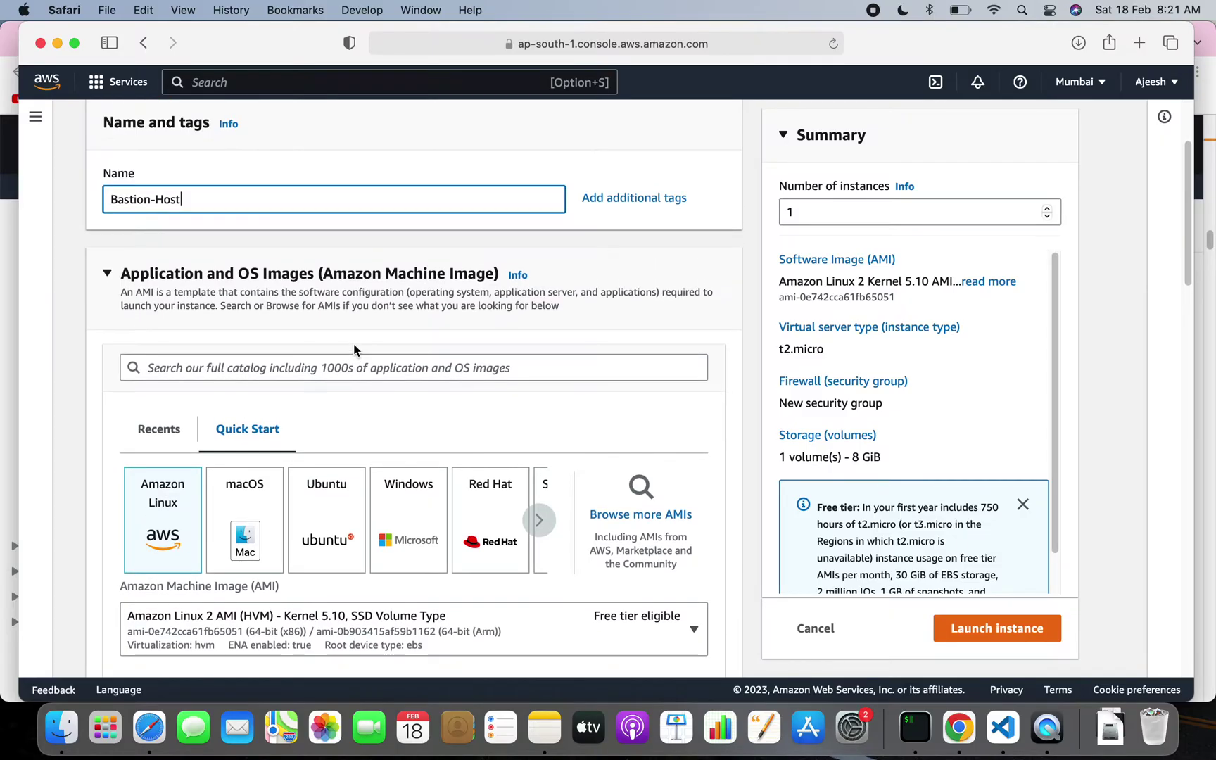
{"action": "scroll", "coordinate": [355, 350], "scroll_direction": "up", "scroll_amount": 3}
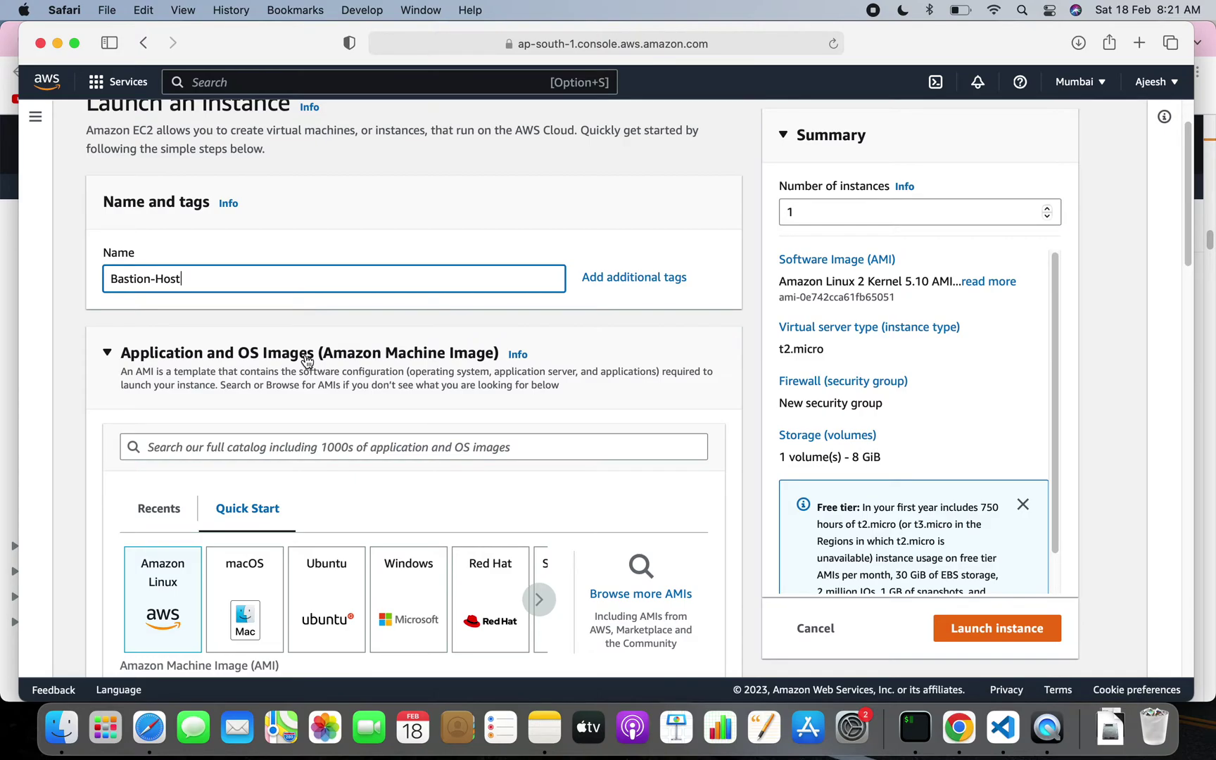
{"action": "scroll", "coordinate": [306, 361], "scroll_direction": "down", "scroll_amount": 1}
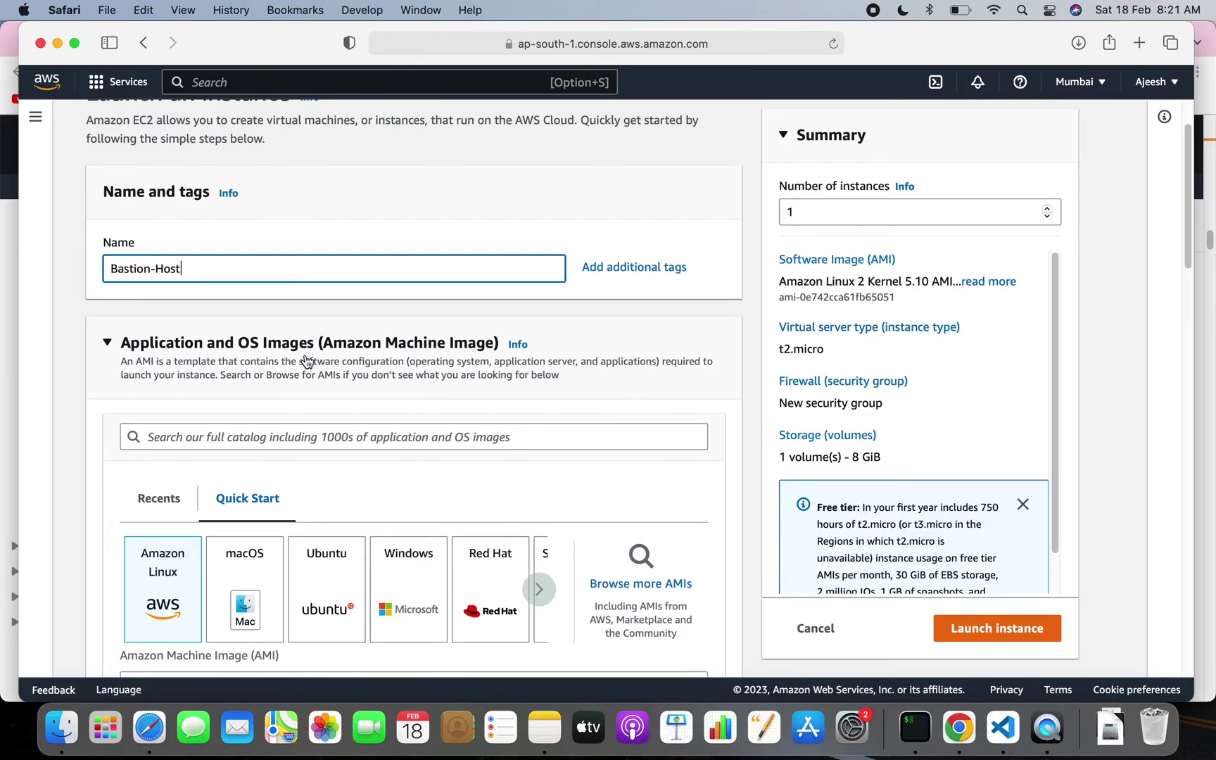
{"action": "scroll", "coordinate": [307, 360], "scroll_direction": "down", "scroll_amount": 2}
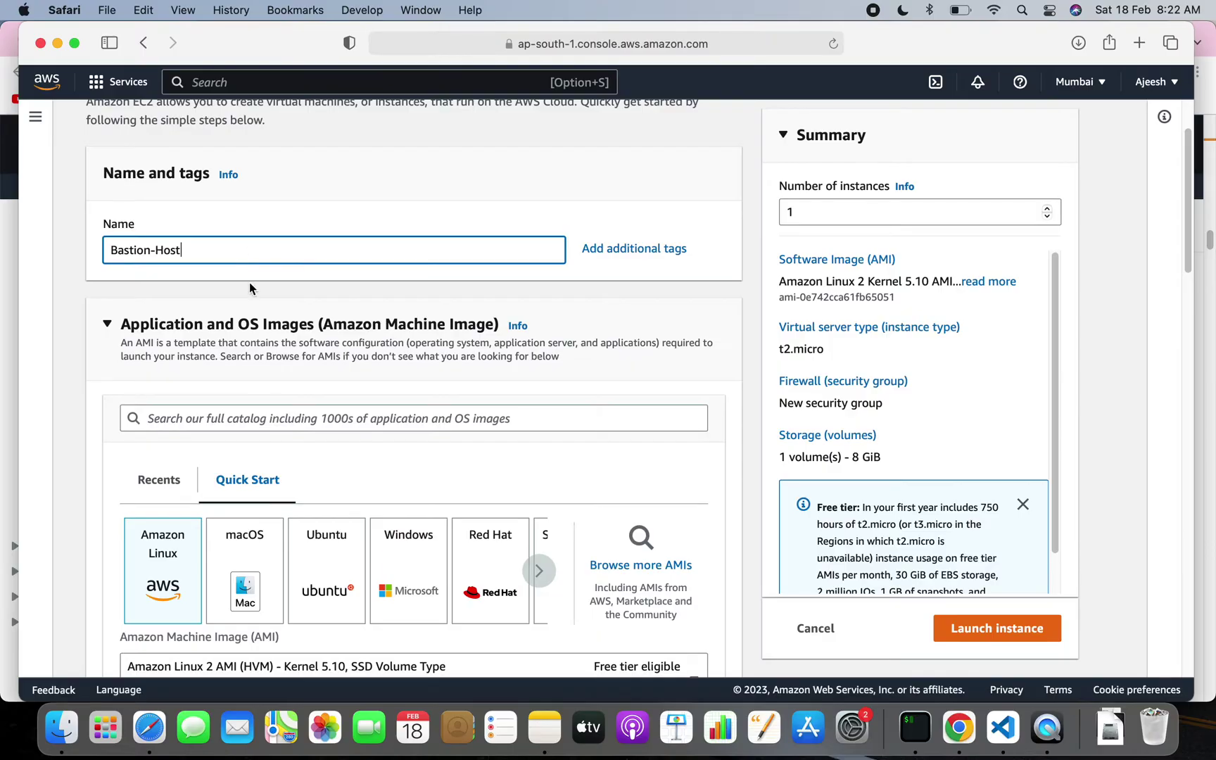
Choose the Ubuntu 22.04 AMI and the 'general' key pair
{"action": "left_click", "coordinate": [332, 569]}
{"action": "scroll", "coordinate": [367, 478], "scroll_direction": "down", "scroll_amount": 5}
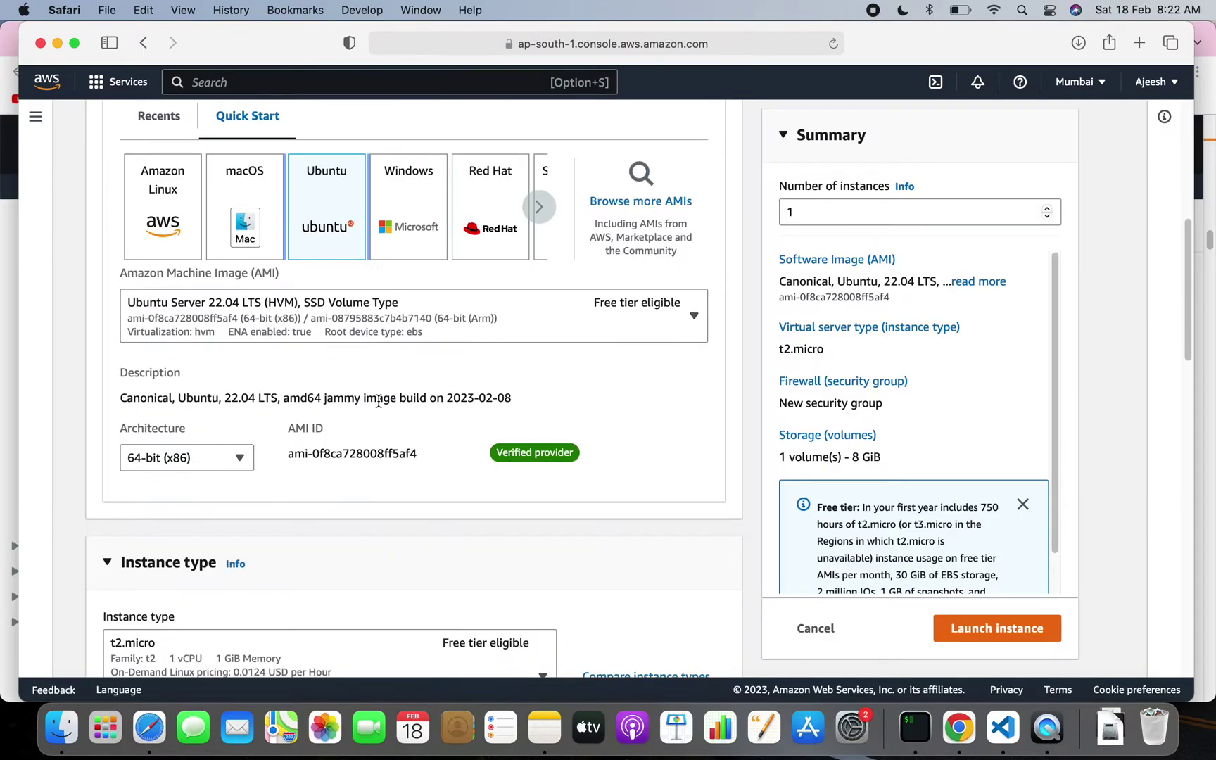
{"action": "scroll", "coordinate": [378, 401], "scroll_direction": "down", "scroll_amount": 1}
{"action": "scroll", "coordinate": [378, 401], "scroll_direction": "down", "scroll_amount": 4}
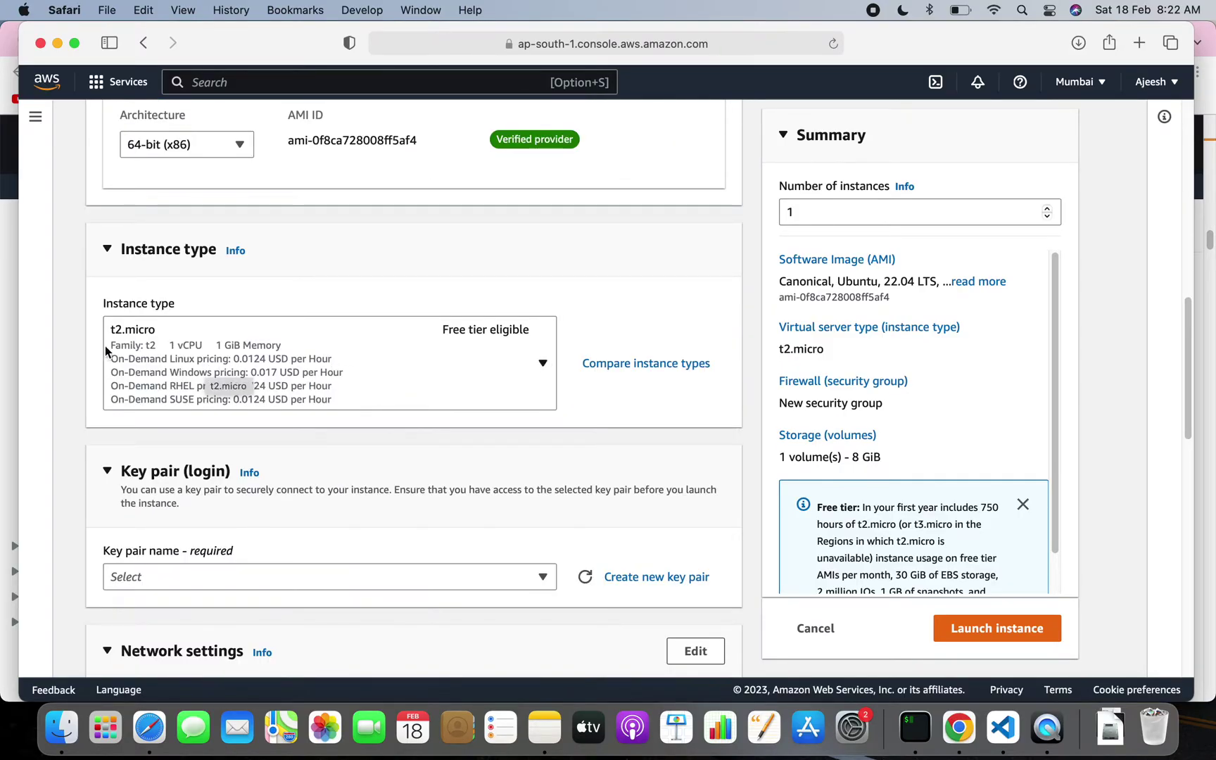
{"action": "scroll", "coordinate": [225, 353], "scroll_direction": "down", "scroll_amount": 2}
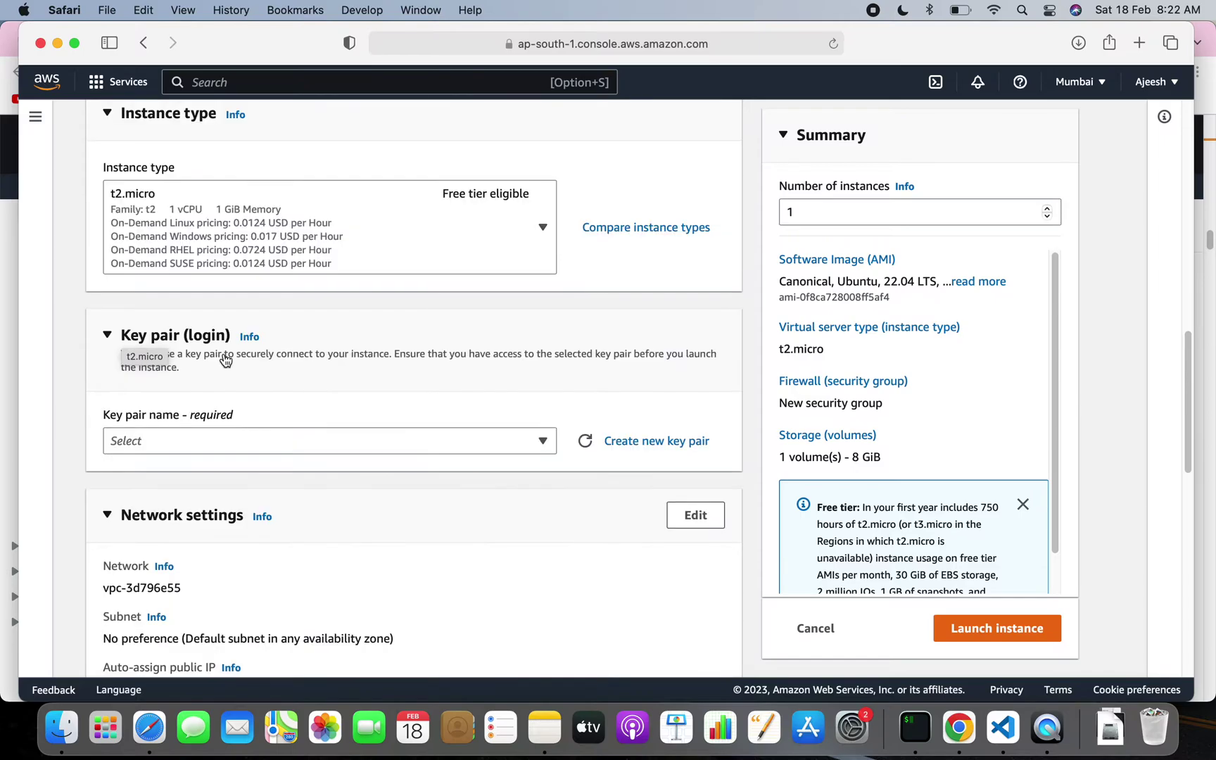
{"action": "left_click", "coordinate": [242, 440]}
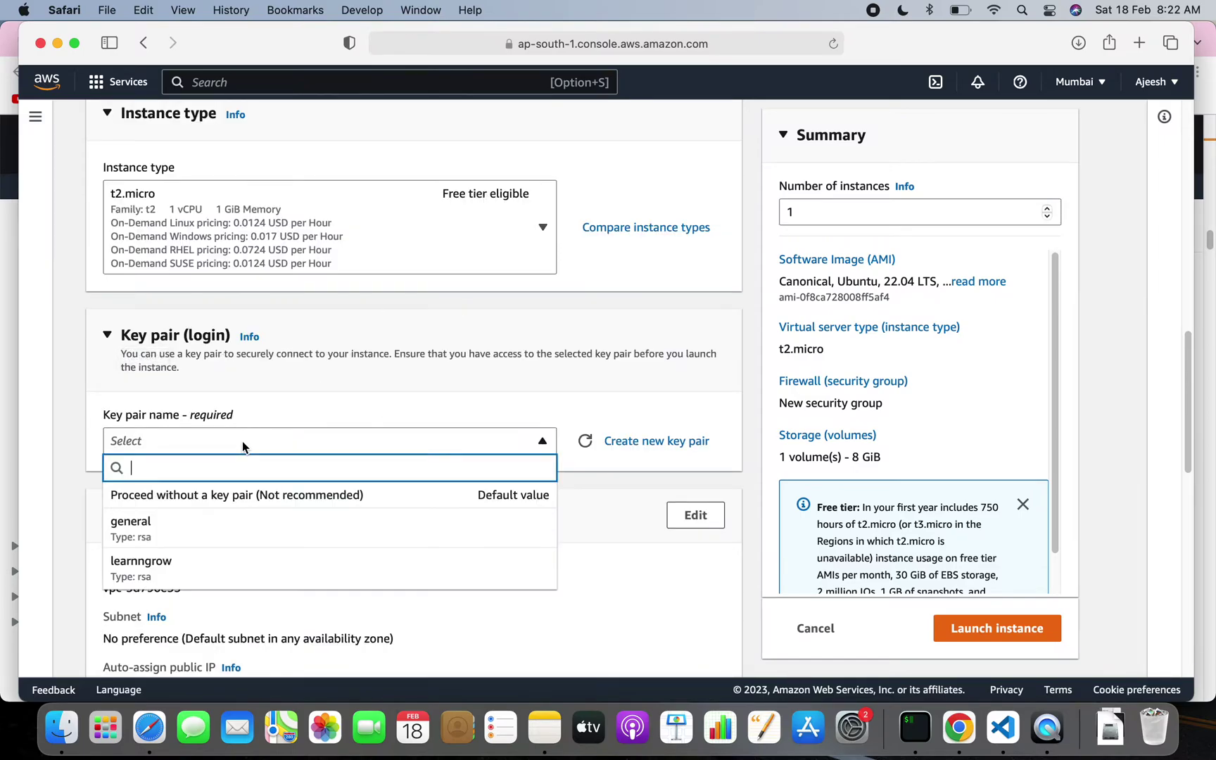
{"action": "left_click", "coordinate": [237, 530]}
Attach the existing EC2-sg security group and launch the instance
{"action": "scroll", "coordinate": [472, 467], "scroll_direction": "down", "scroll_amount": 4}
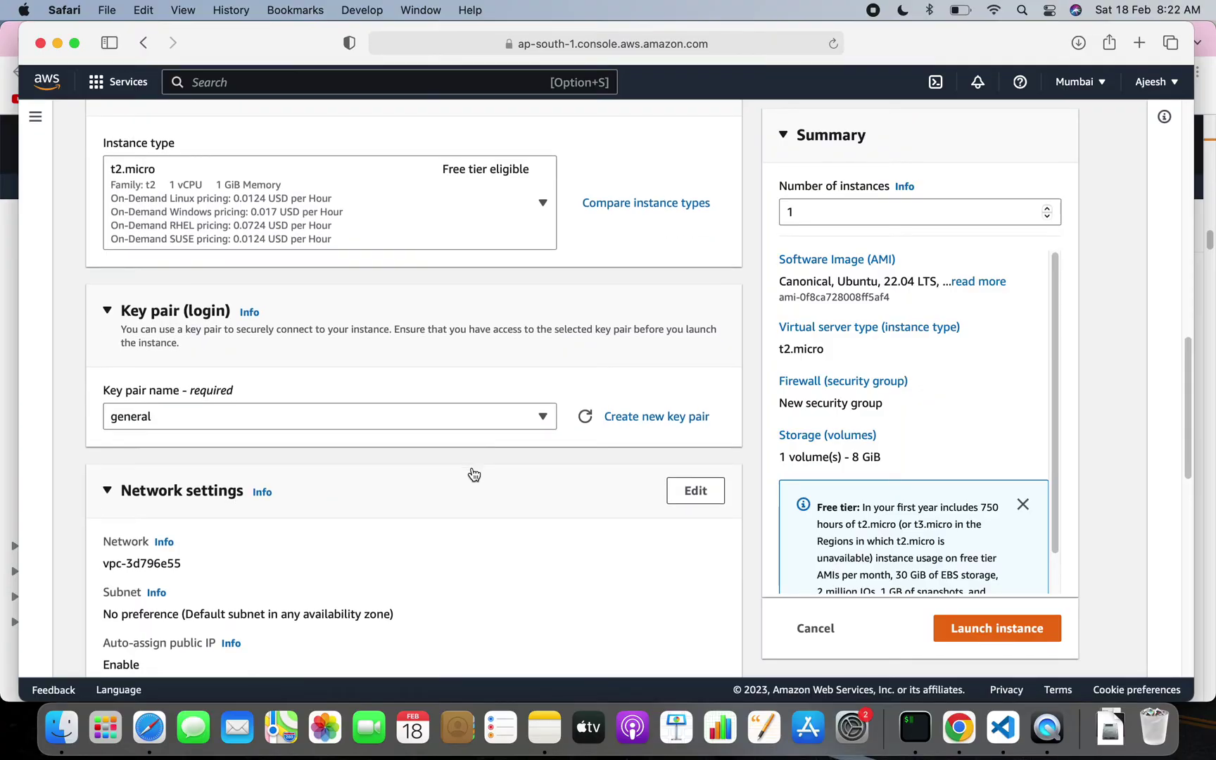
{"action": "scroll", "coordinate": [473, 470], "scroll_direction": "down", "scroll_amount": 2}
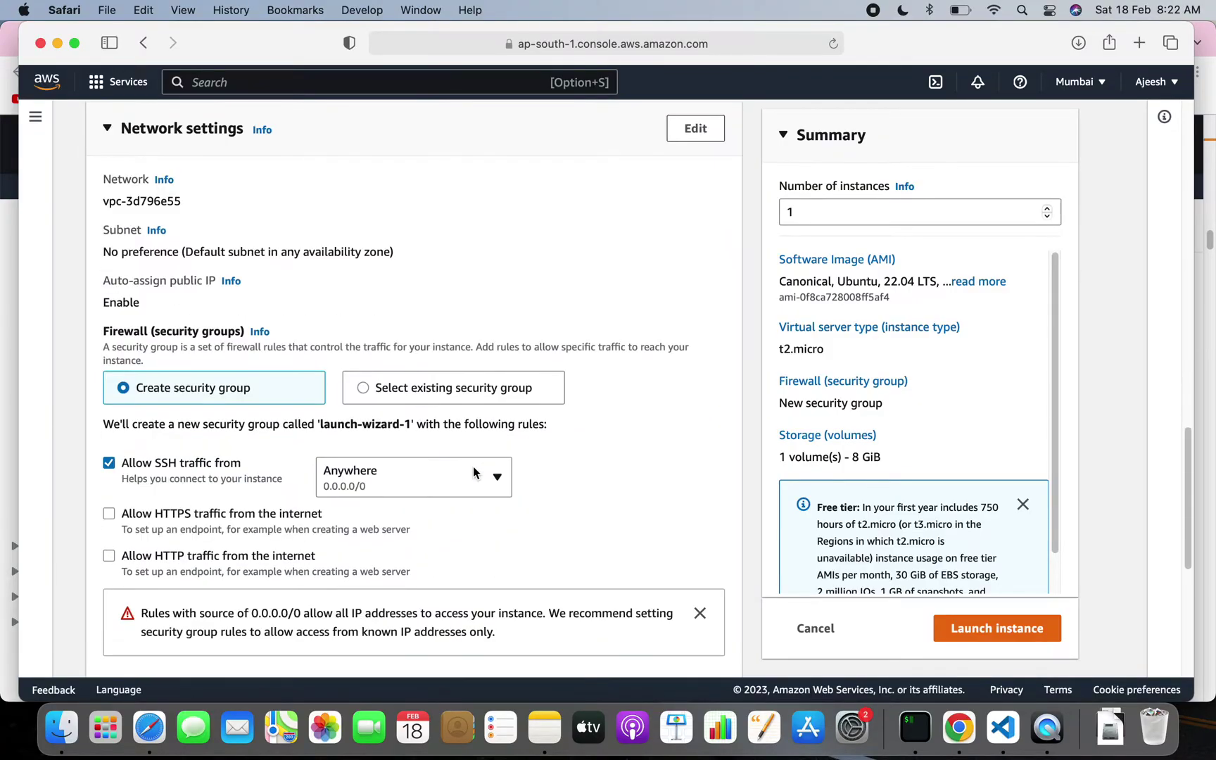
{"action": "left_click", "coordinate": [363, 332]}
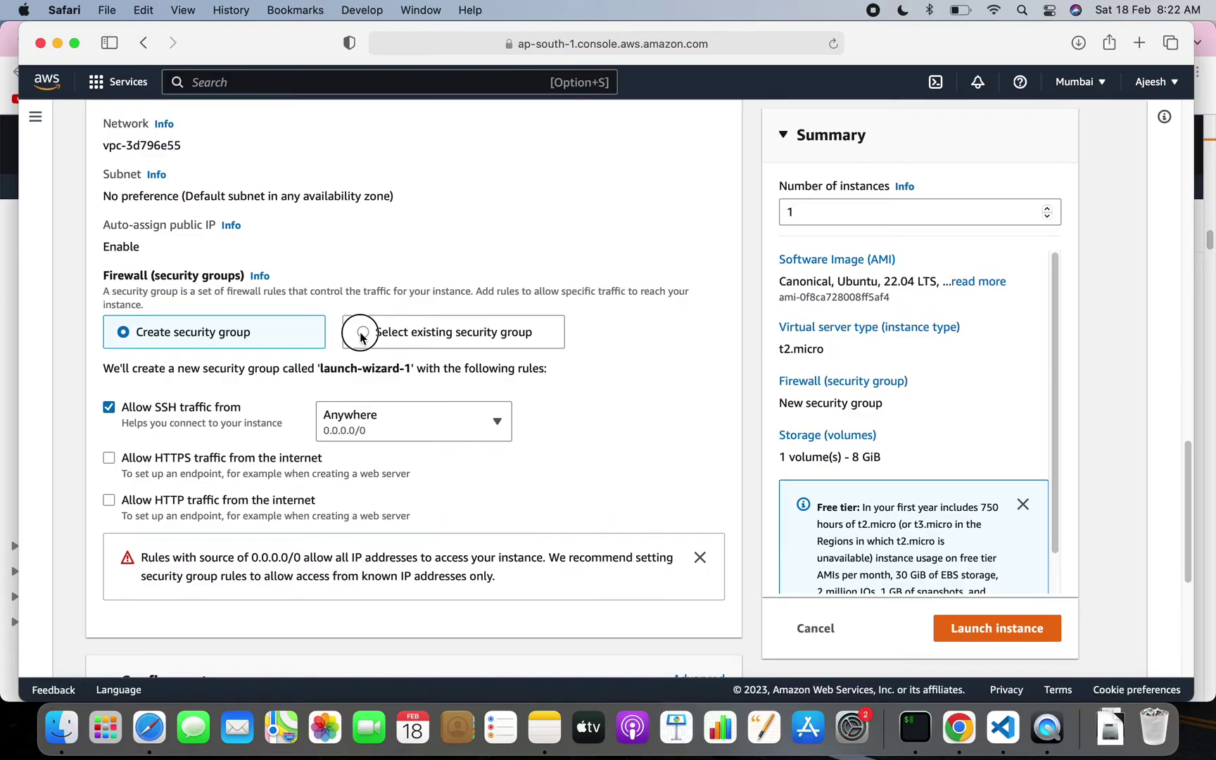
{"action": "left_click", "coordinate": [255, 395]}
{"action": "left_click", "coordinate": [246, 456]}
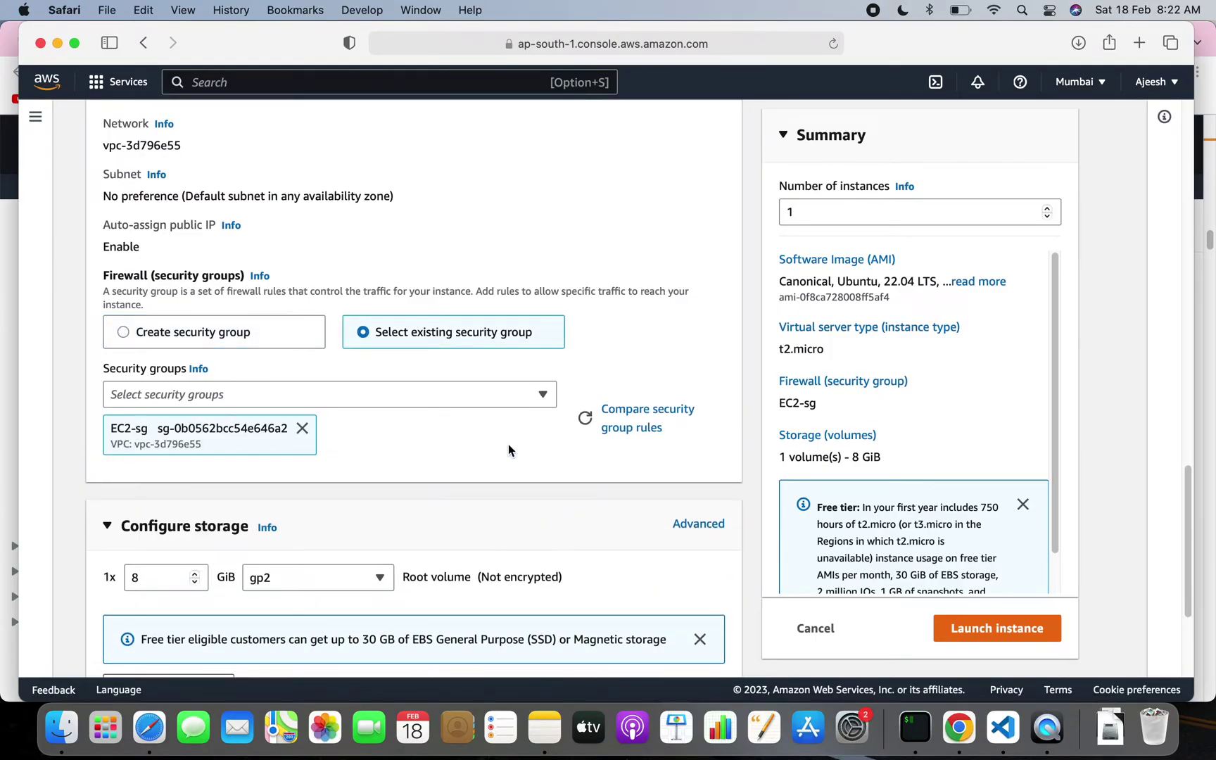
{"action": "scroll", "coordinate": [509, 443], "scroll_direction": "down", "scroll_amount": 3}
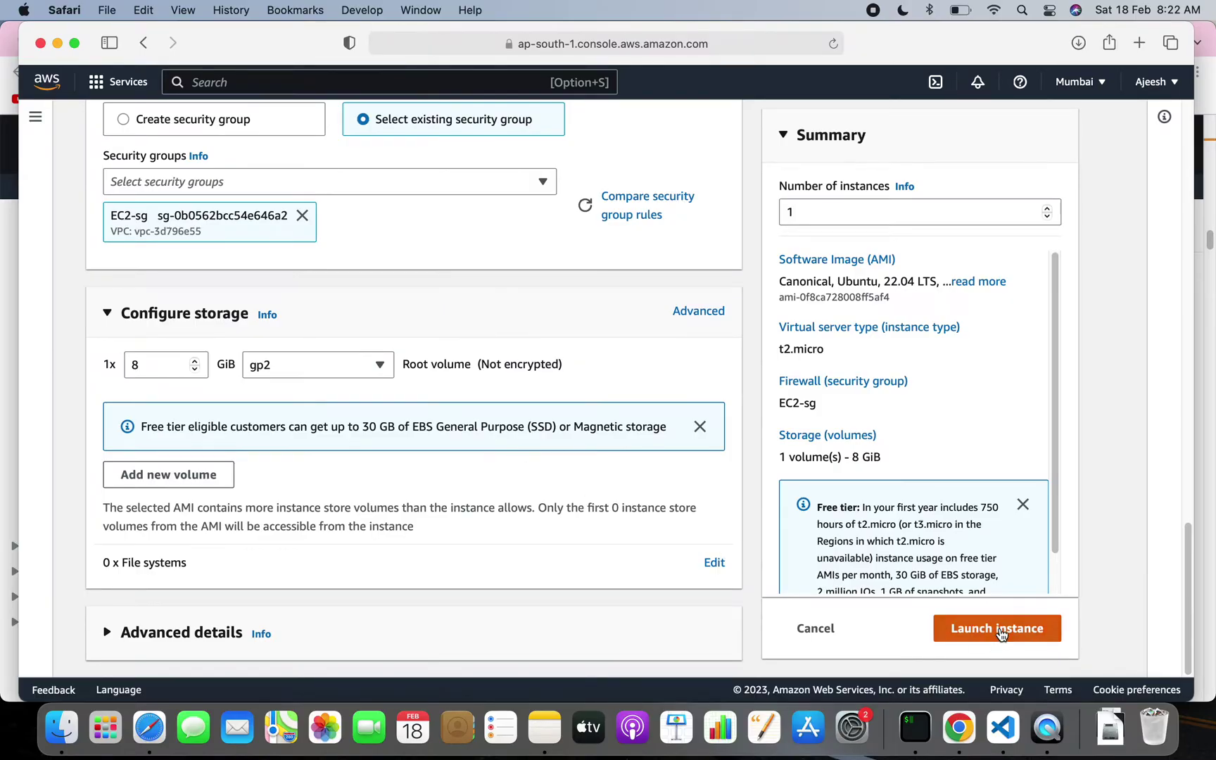
{"action": "left_click", "coordinate": [999, 628]}
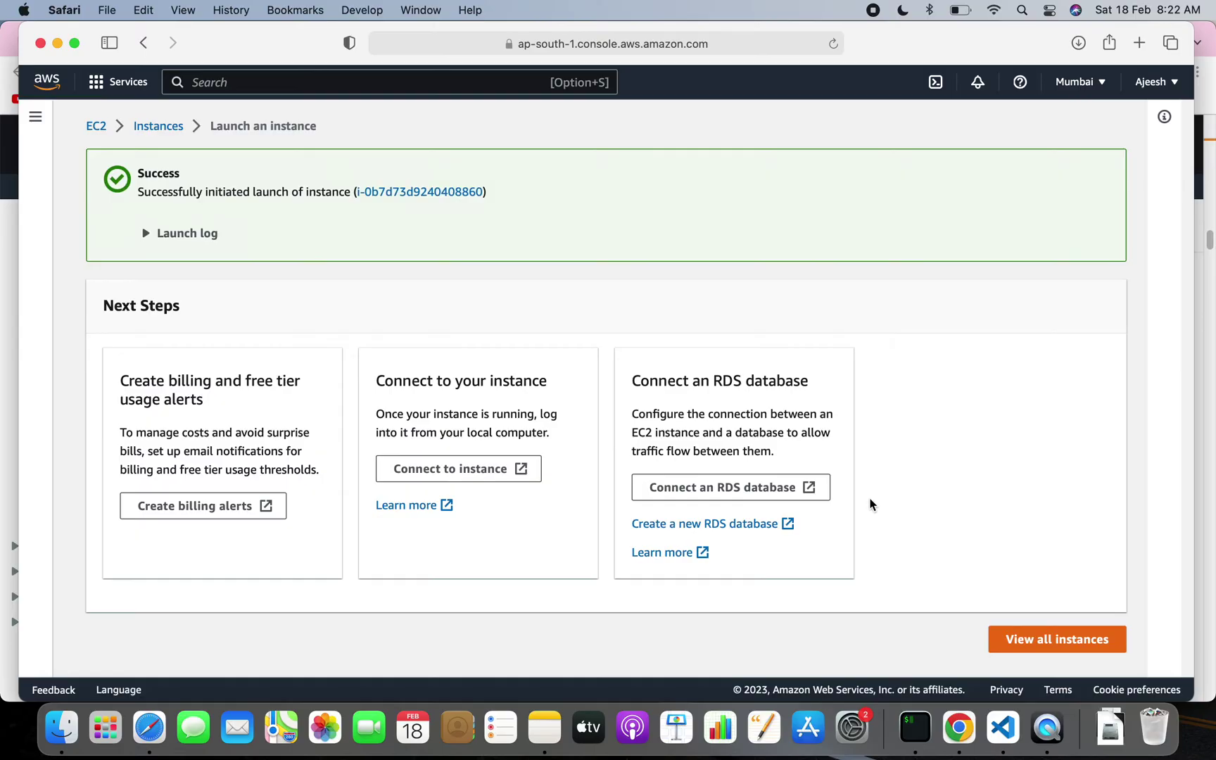
Review the Bastion-Host instance details, then go to the Security Groups list
{"action": "left_click", "coordinate": [155, 128]}
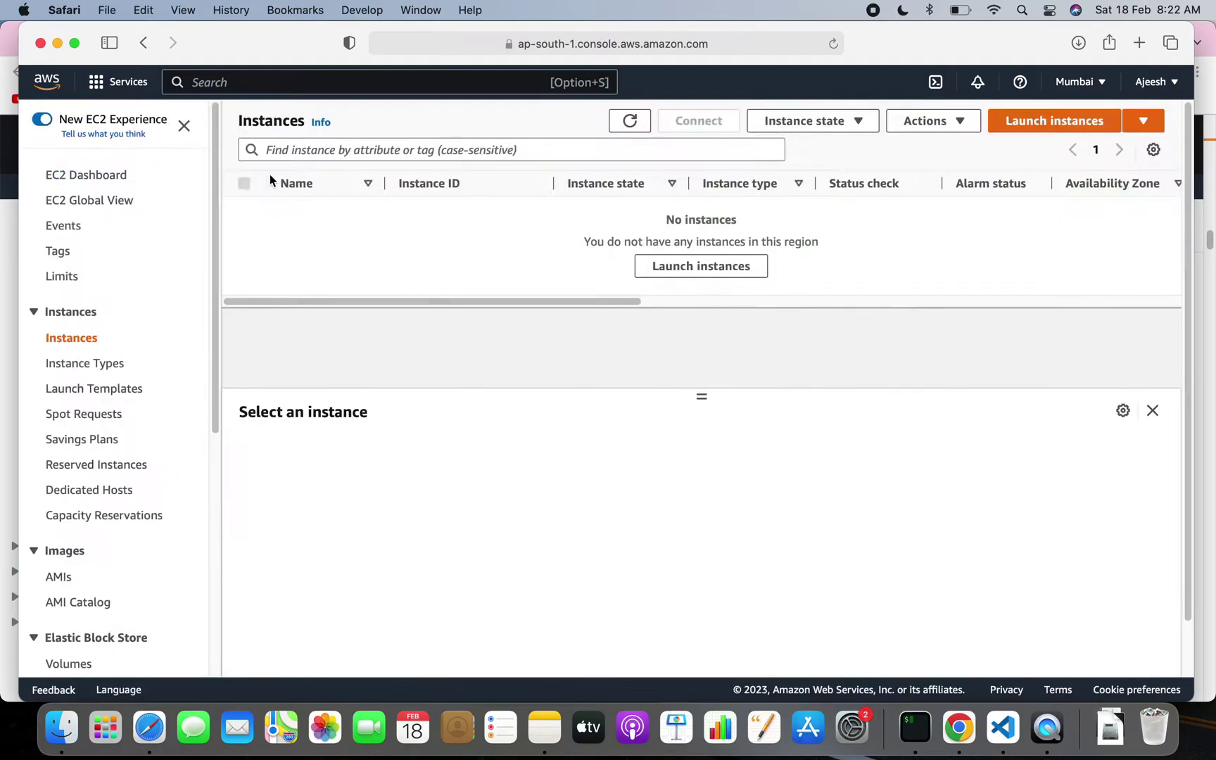
{"action": "left_click", "coordinate": [447, 212]}
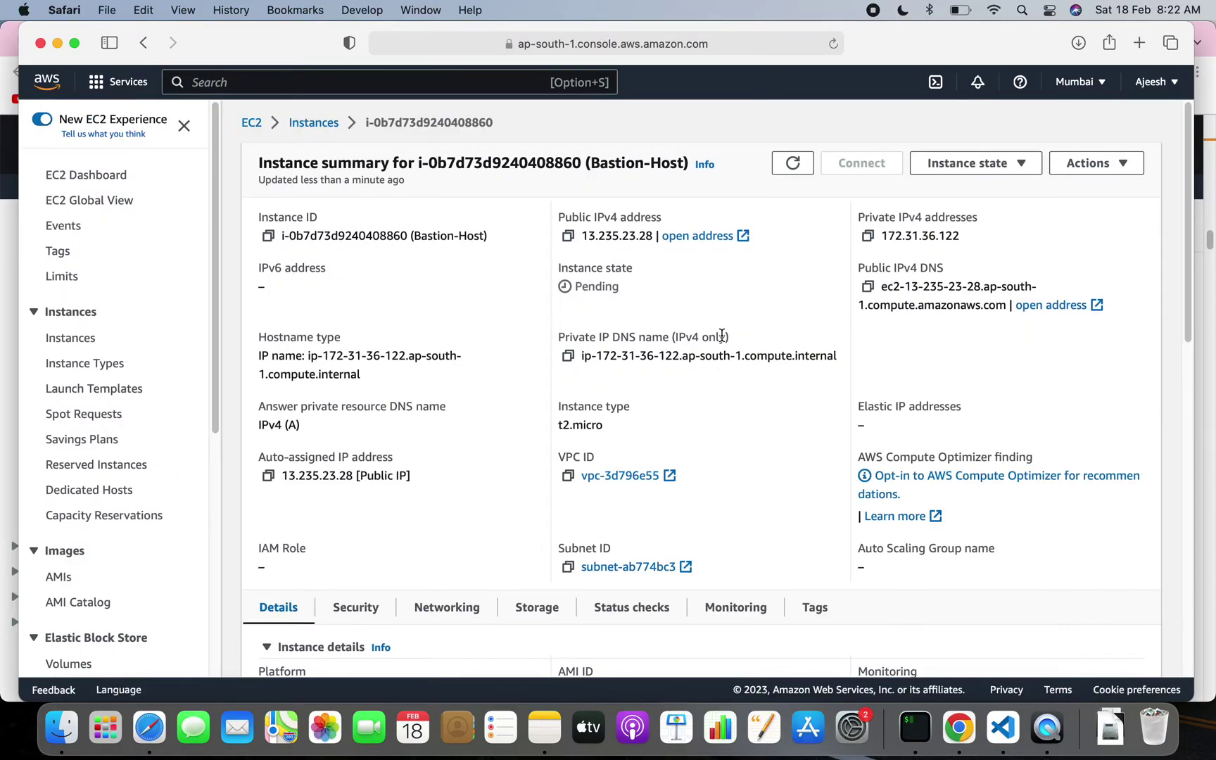
{"action": "left_click", "coordinate": [792, 167]}
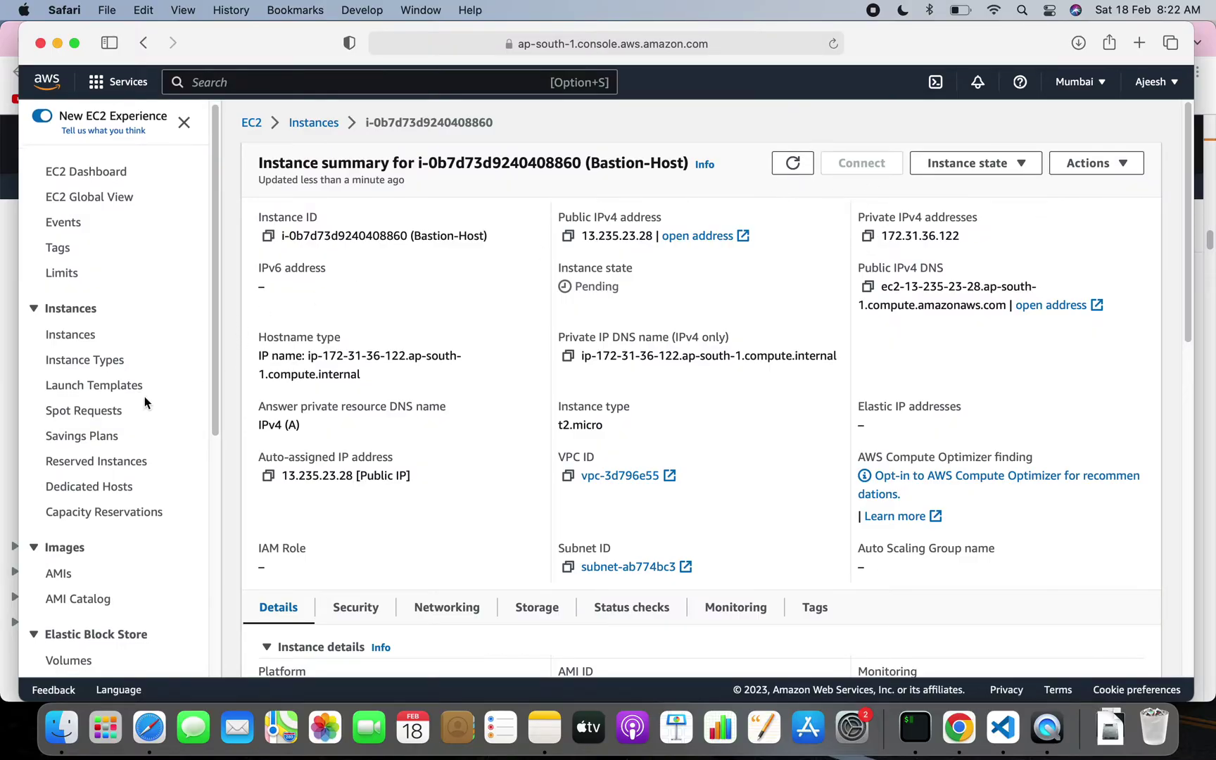
{"action": "scroll", "coordinate": [145, 394], "scroll_direction": "down", "scroll_amount": 4}
{"action": "scroll", "coordinate": [141, 380], "scroll_direction": "down", "scroll_amount": 4}
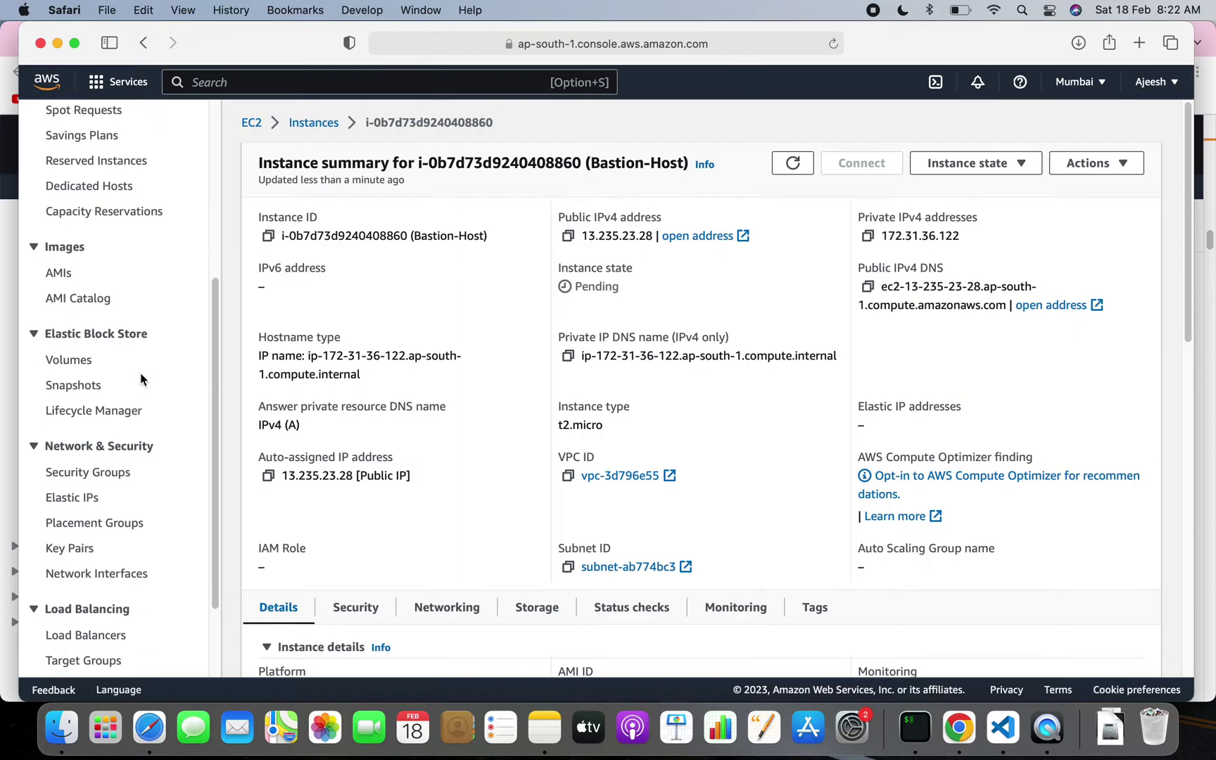
{"action": "left_click", "coordinate": [76, 474]}
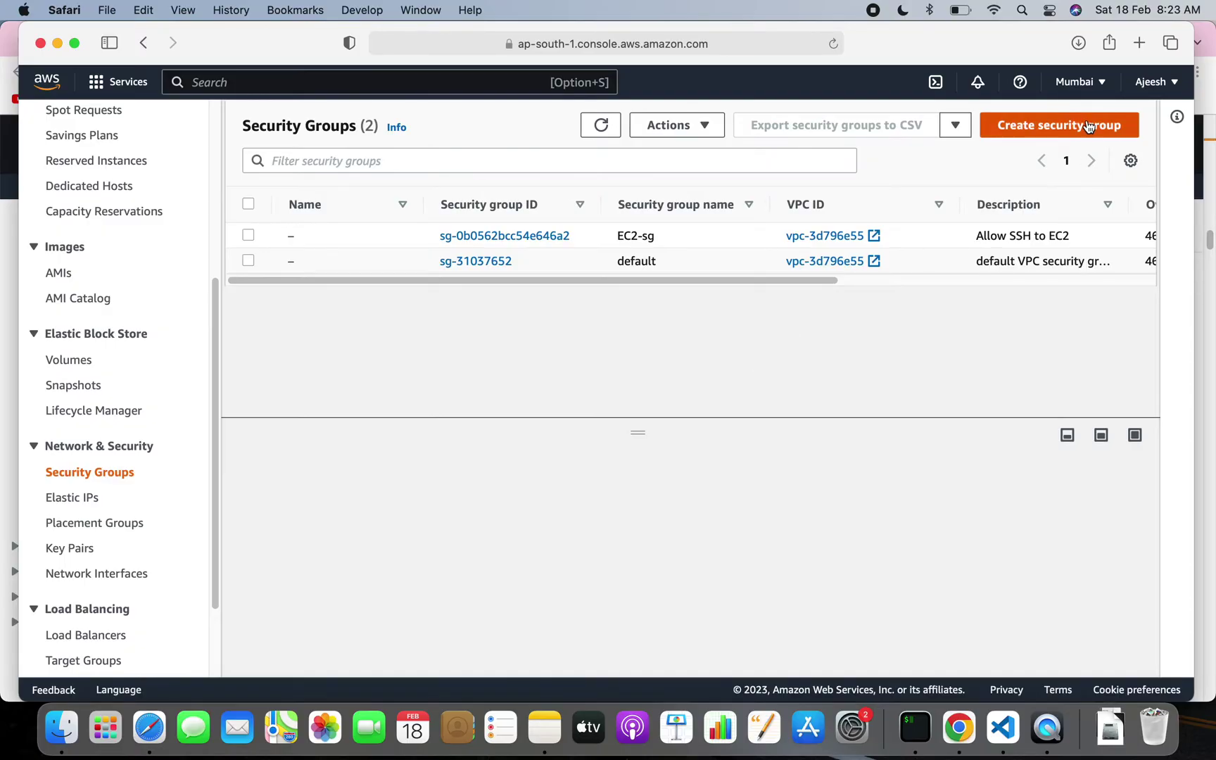
Start a new security group named RDS with description RDS
{"action": "left_click", "coordinate": [1046, 126]}
{"action": "left_click", "coordinate": [227, 321]}
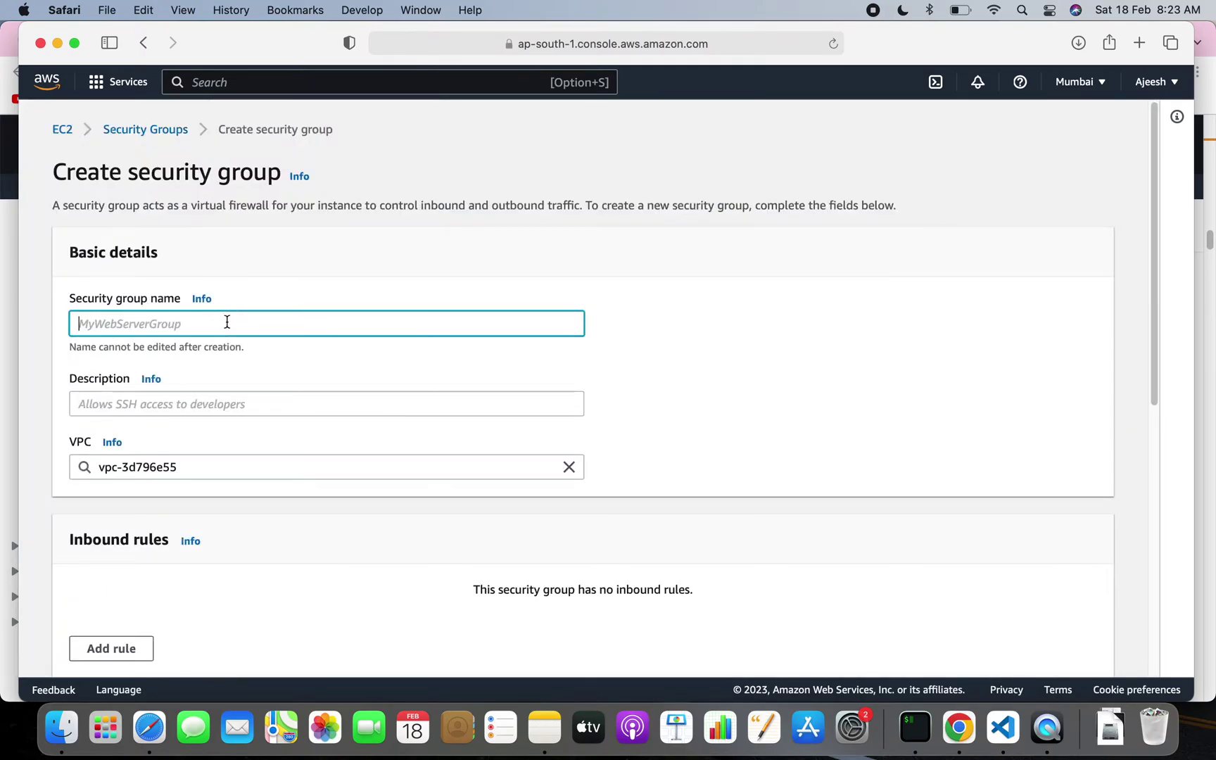
{"action": "type", "text": "RDS"}
{"action": "key", "text": "Tab"}
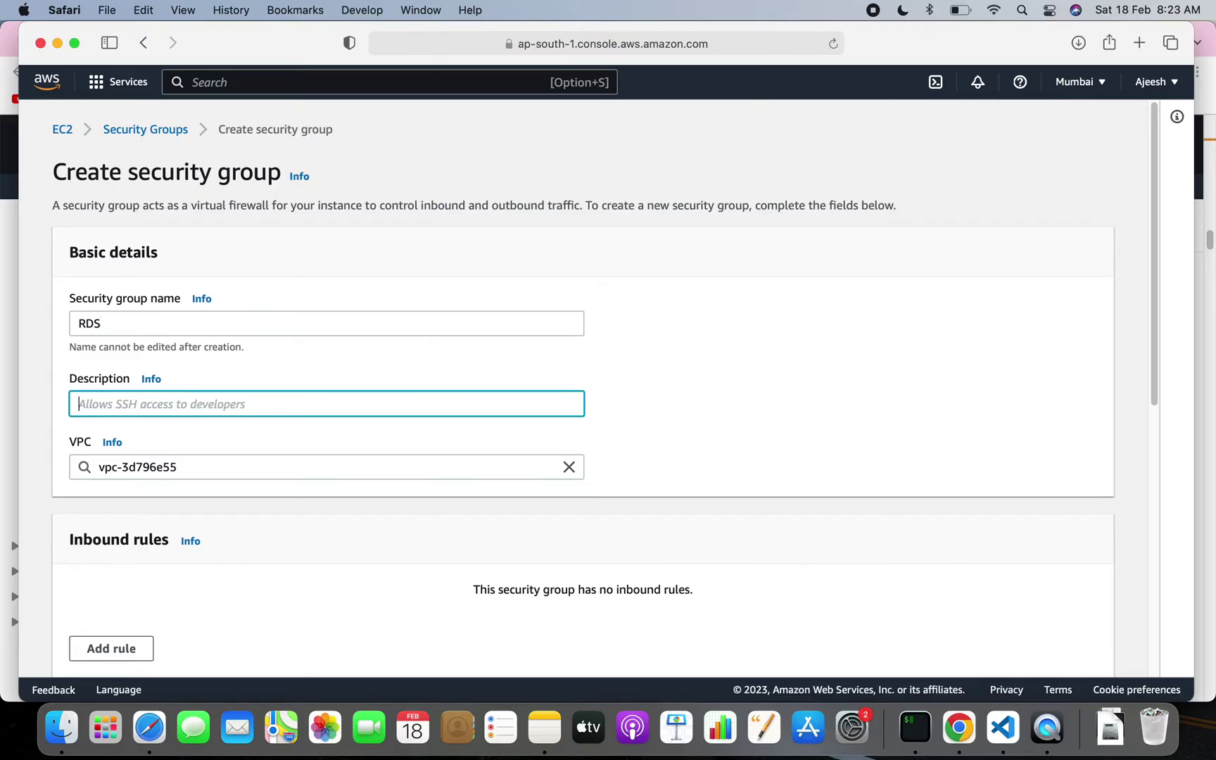
{"action": "type", "text": "RDS"}
{"action": "scroll", "coordinate": [332, 405], "scroll_direction": "down", "scroll_amount": 3}
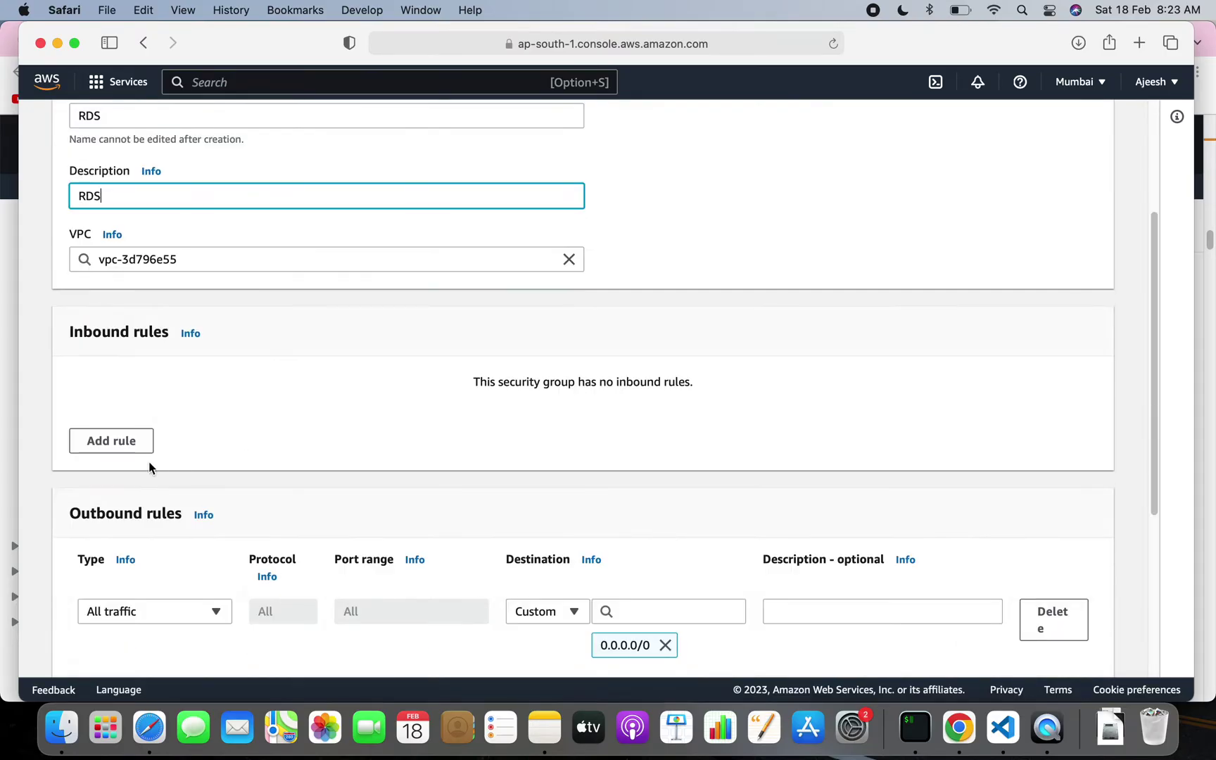
Add an inbound PostgreSQL rule on port 5432 with a Custom source
{"action": "left_click", "coordinate": [127, 444]}
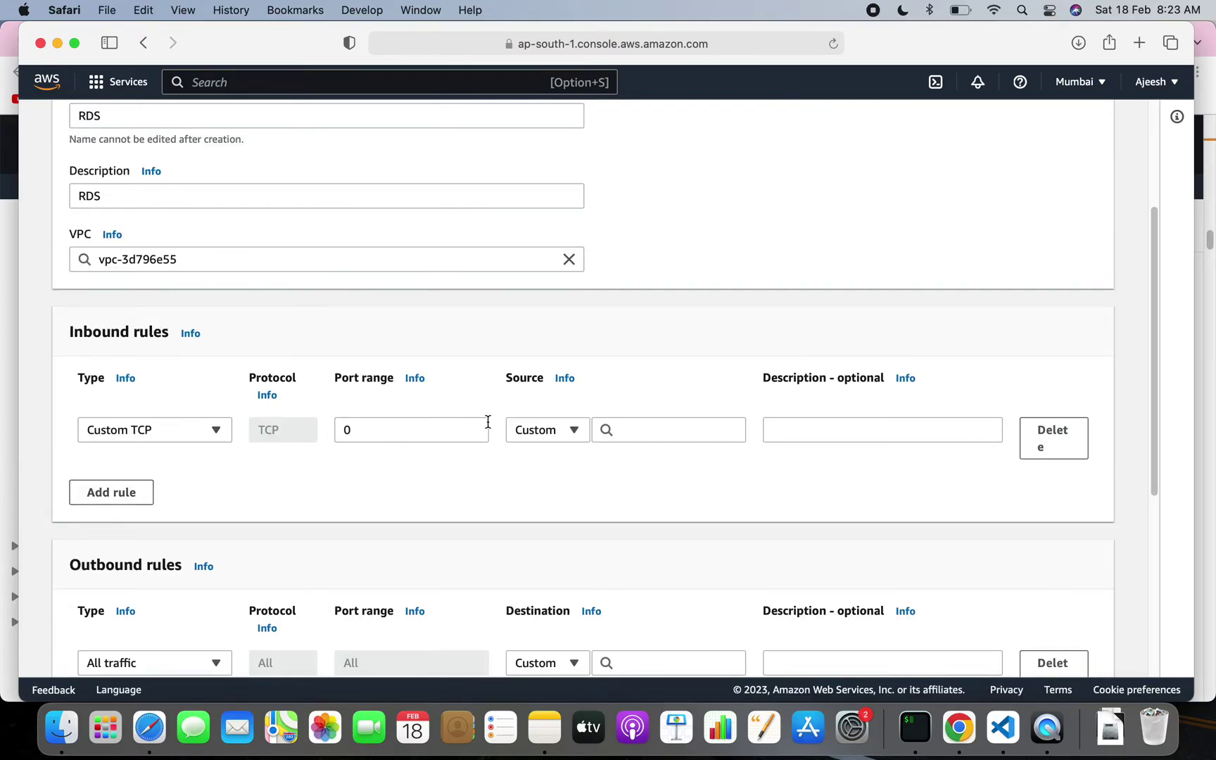
{"action": "scroll", "coordinate": [564, 381], "scroll_direction": "down", "scroll_amount": 1}
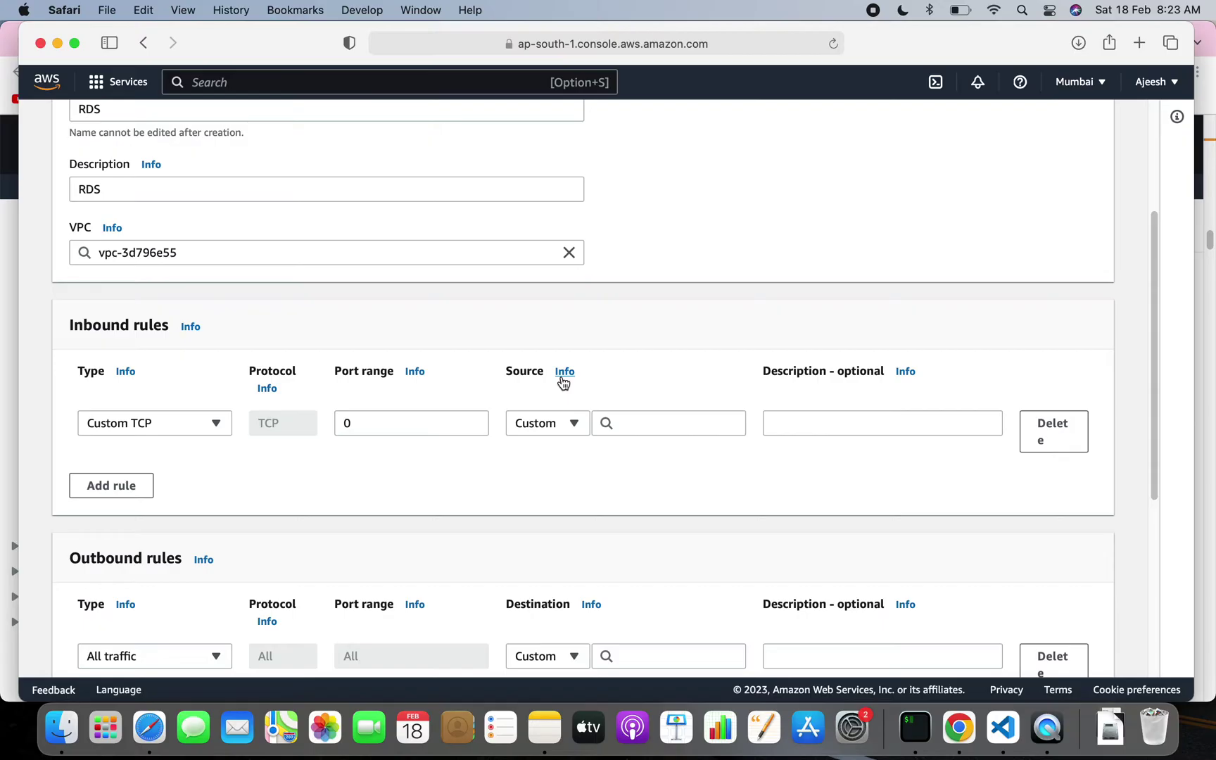
{"action": "left_click", "coordinate": [158, 428]}
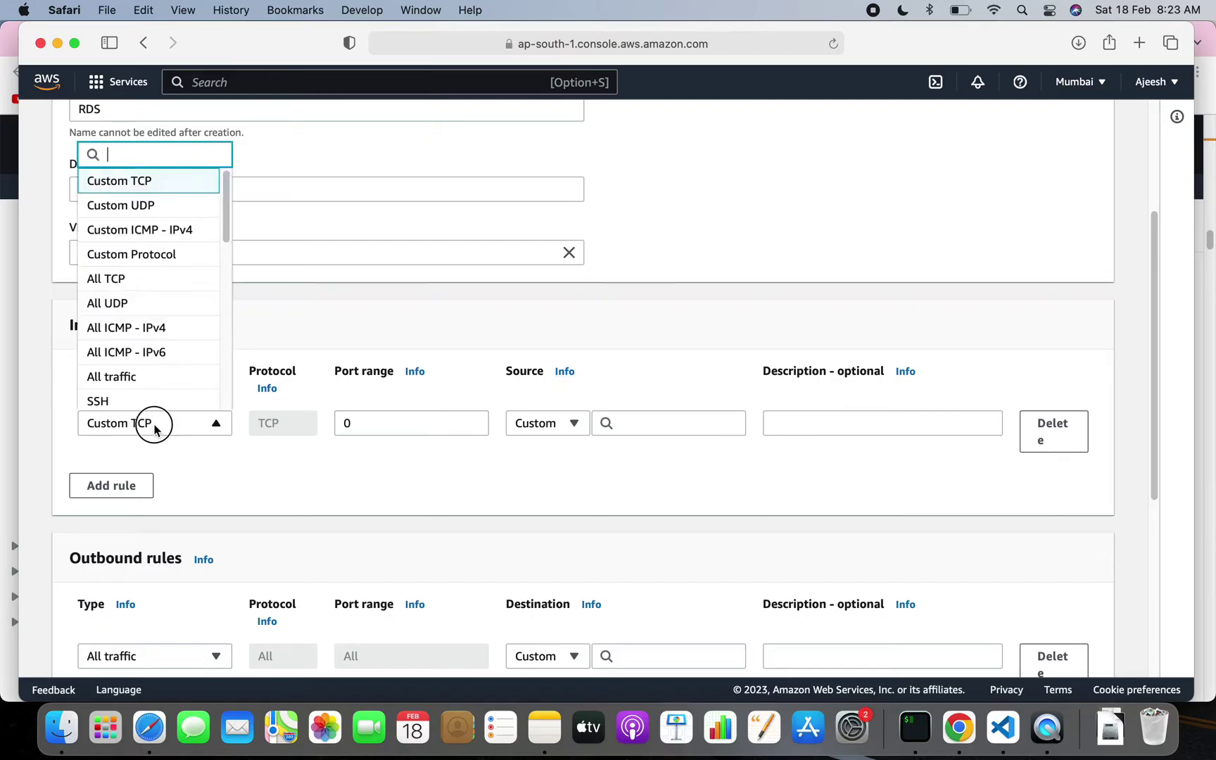
{"action": "type", "text": "Post"}
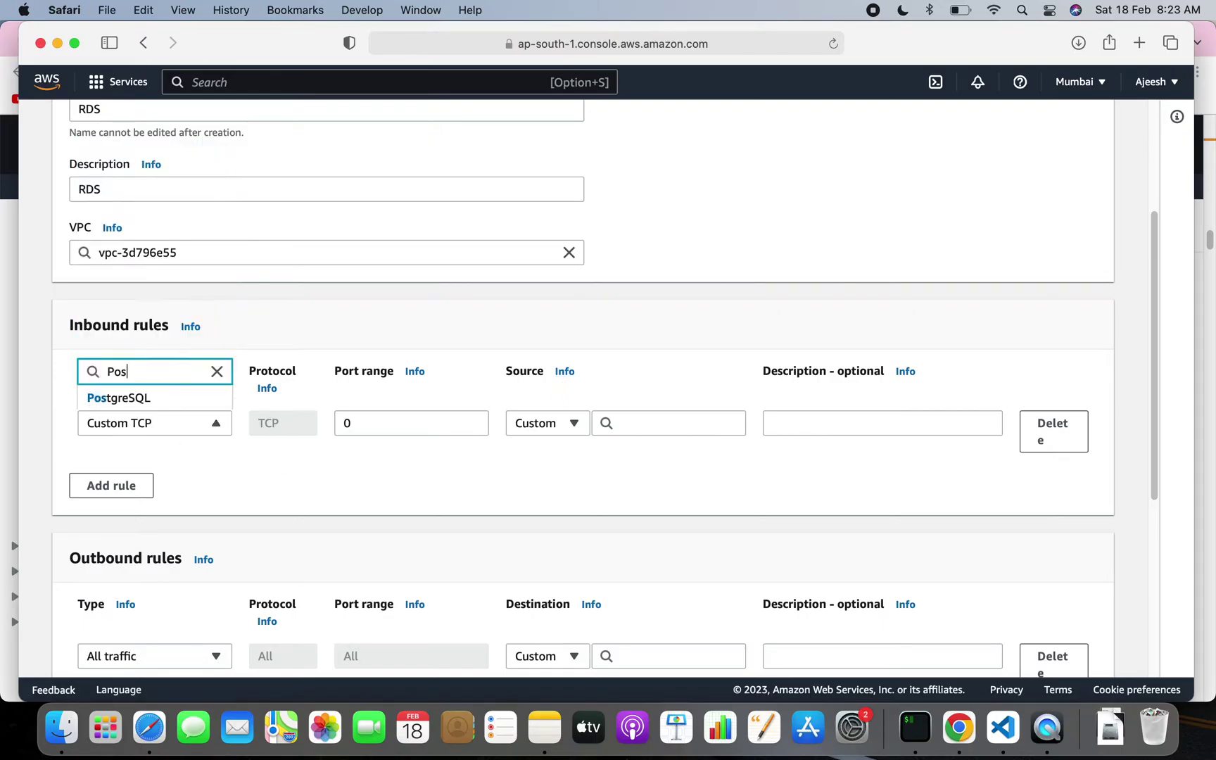
{"action": "left_click", "coordinate": [168, 400]}
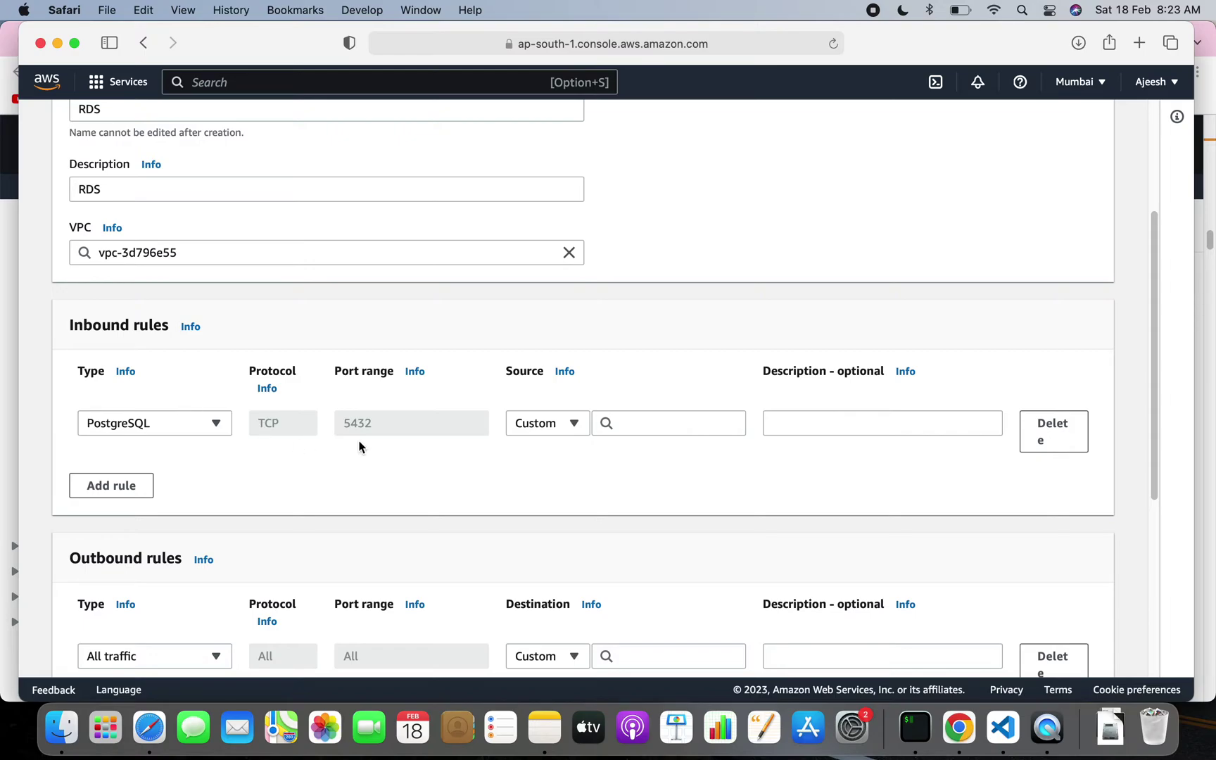
{"action": "left_click", "coordinate": [551, 428]}
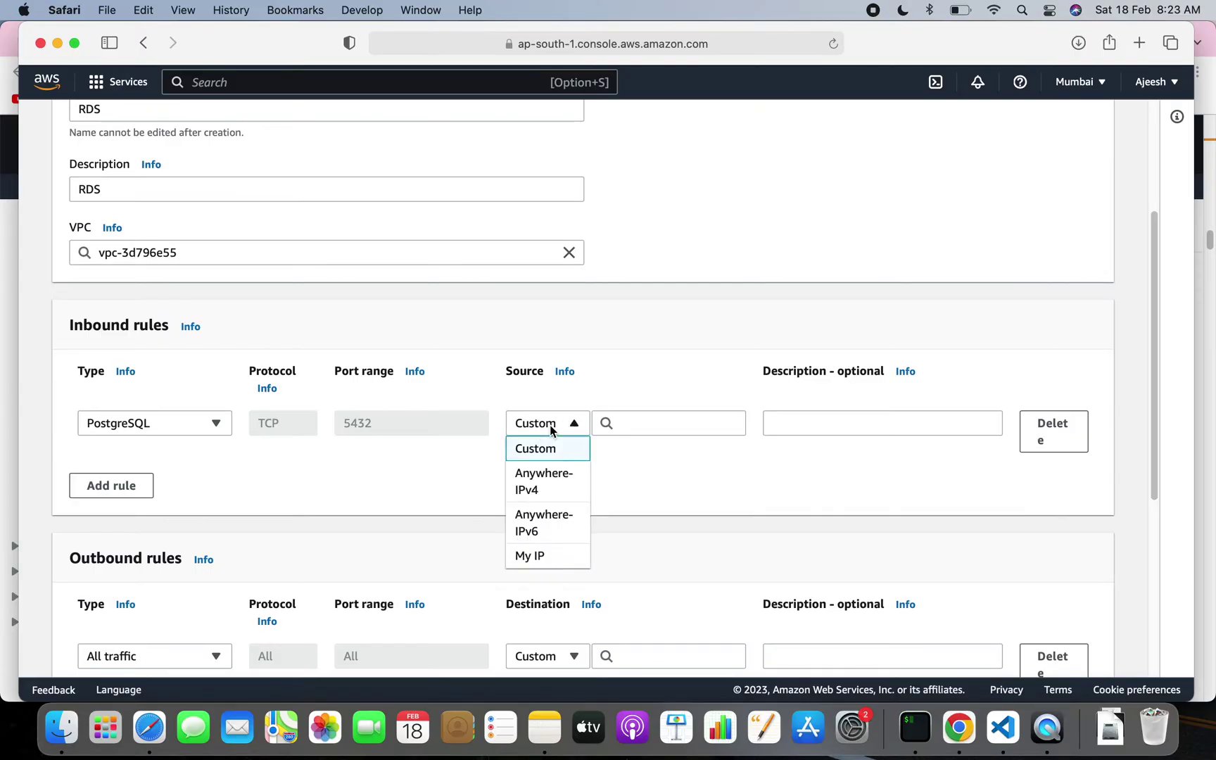
{"action": "left_click", "coordinate": [551, 427]}
{"action": "scroll", "coordinate": [550, 422], "scroll_direction": "up", "scroll_amount": 5}
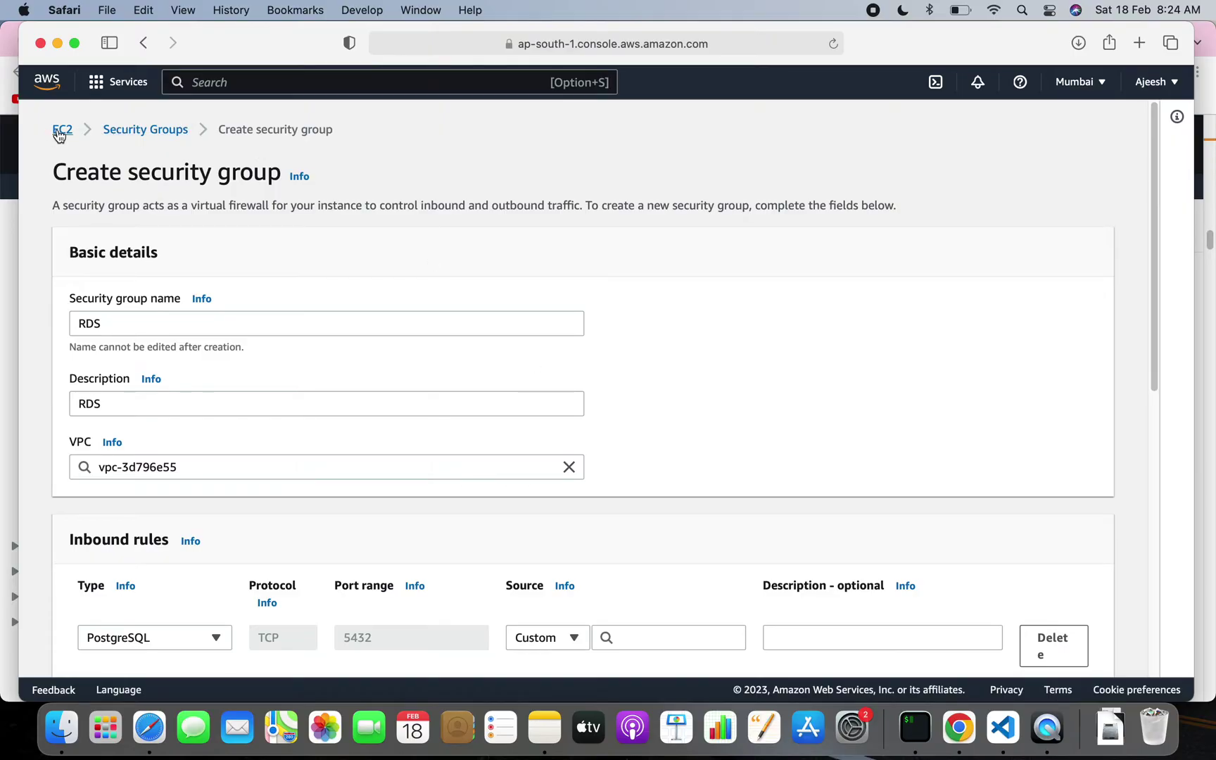
In a second console tab, copy Bastion-Host's public IPv4 address
{"action": "left_click", "coordinate": [59, 129], "text": "super"}
{"action": "left_click", "coordinate": [753, 79]}
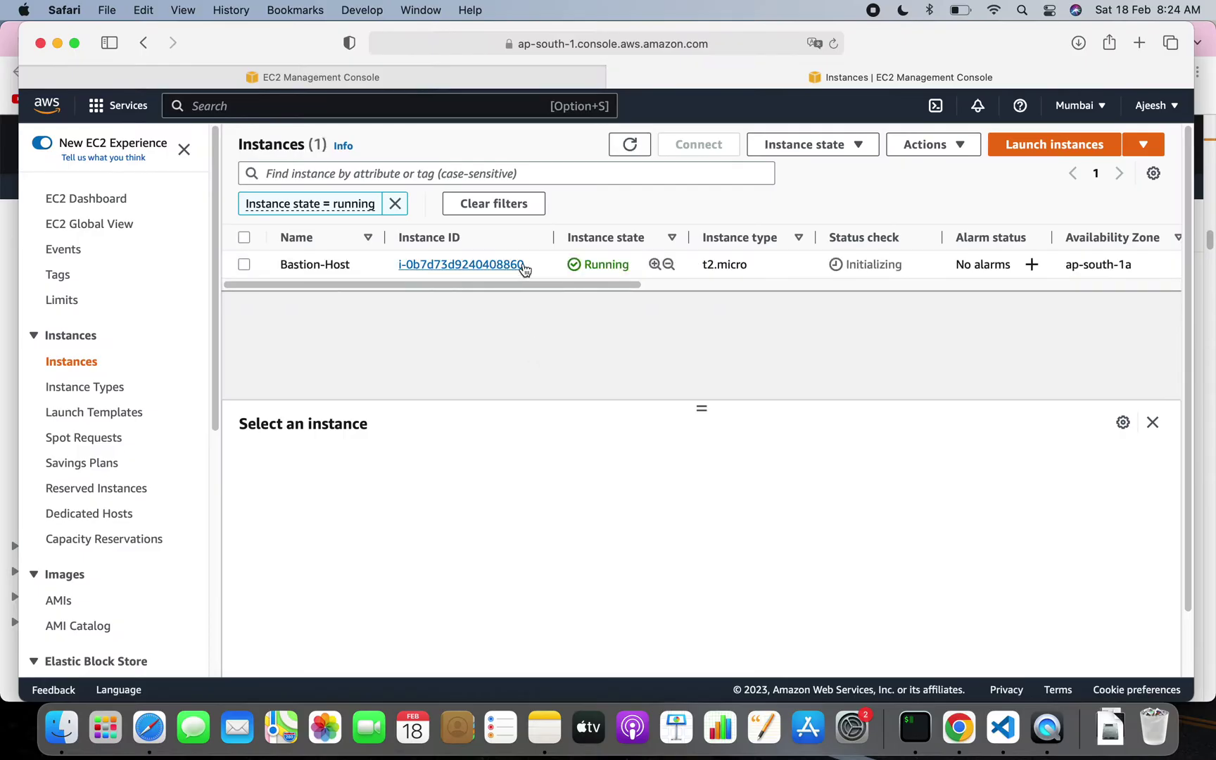
{"action": "left_click", "coordinate": [450, 263]}
{"action": "left_click", "coordinate": [564, 260]}
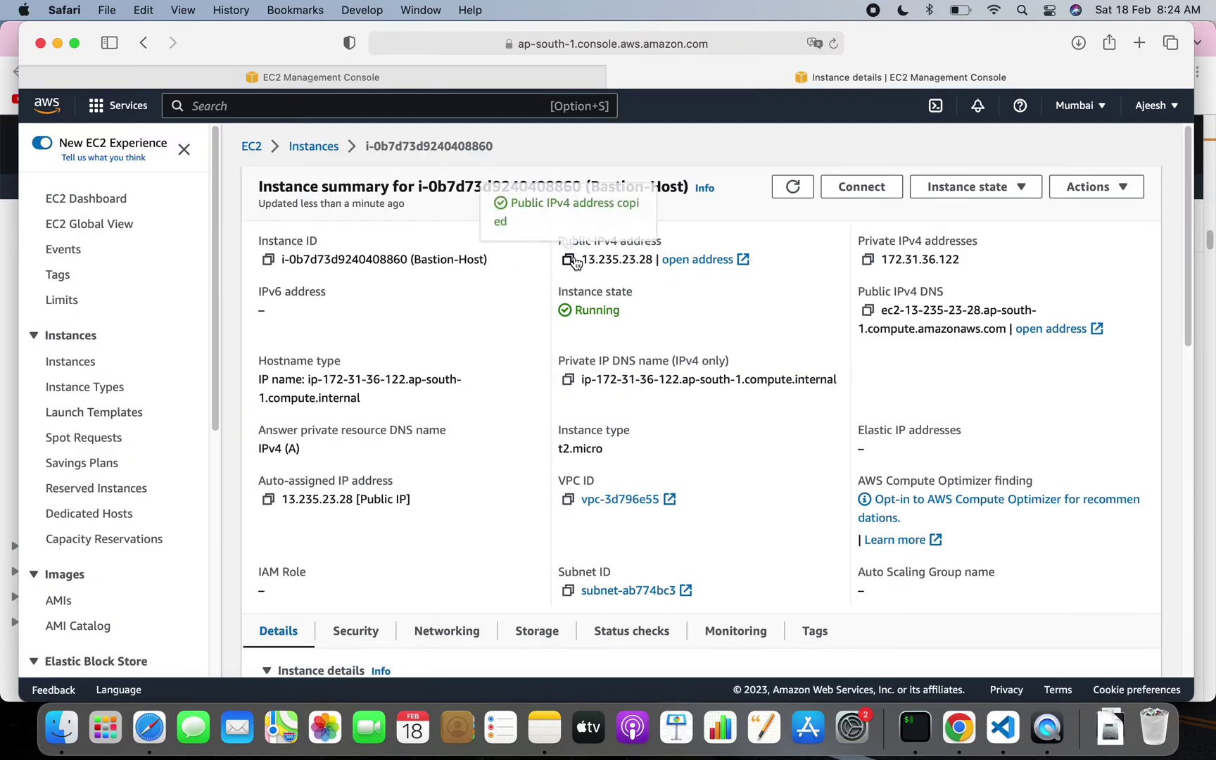
Paste the bastion's IP as the rule's Custom source, then remove the invalid entry
{"action": "left_click", "coordinate": [287, 73]}
{"action": "scroll", "coordinate": [668, 432], "scroll_direction": "down", "scroll_amount": 5}
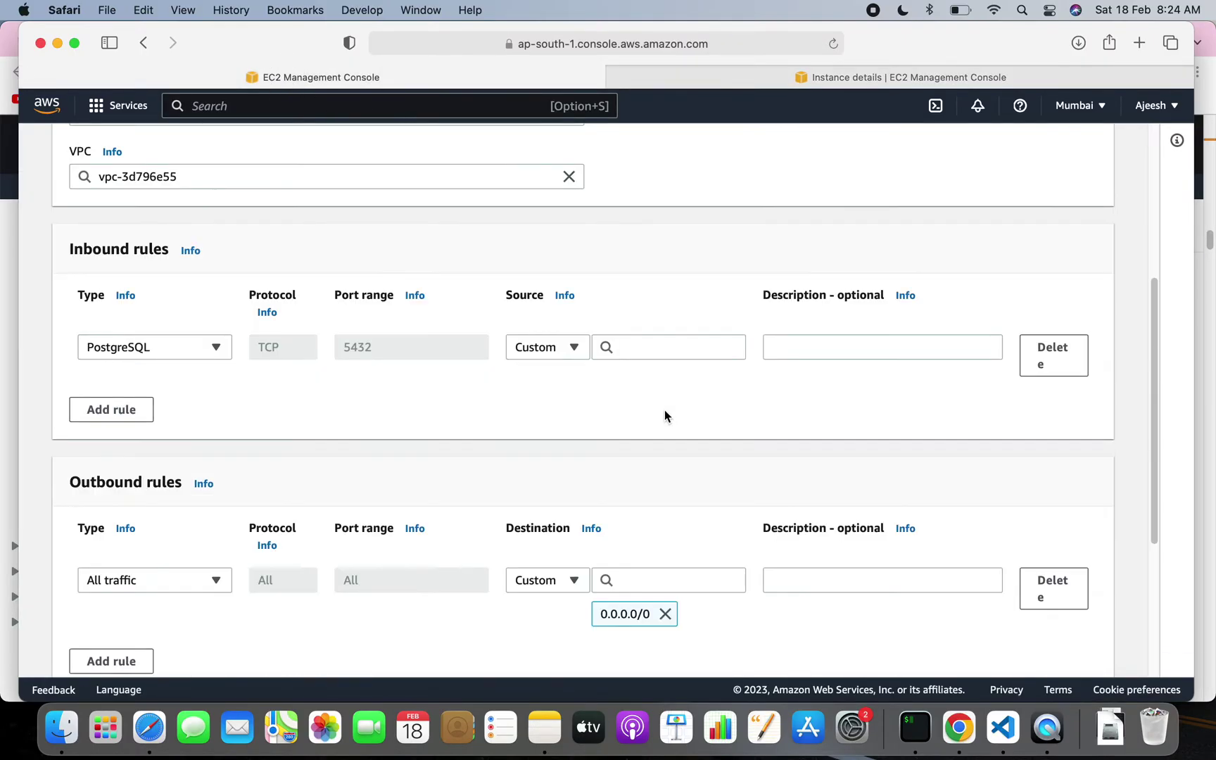
{"action": "left_click", "coordinate": [554, 348]}
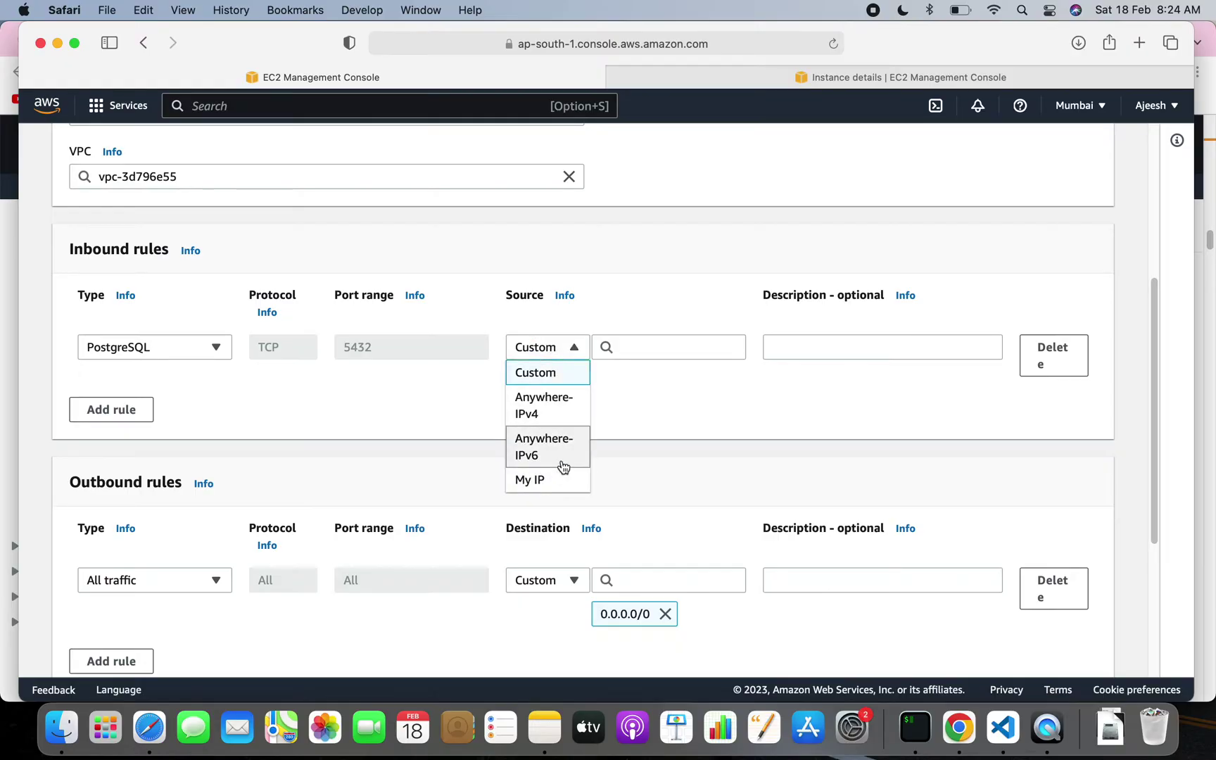
{"action": "left_click", "coordinate": [645, 350]}
{"action": "key", "text": "super+v"}
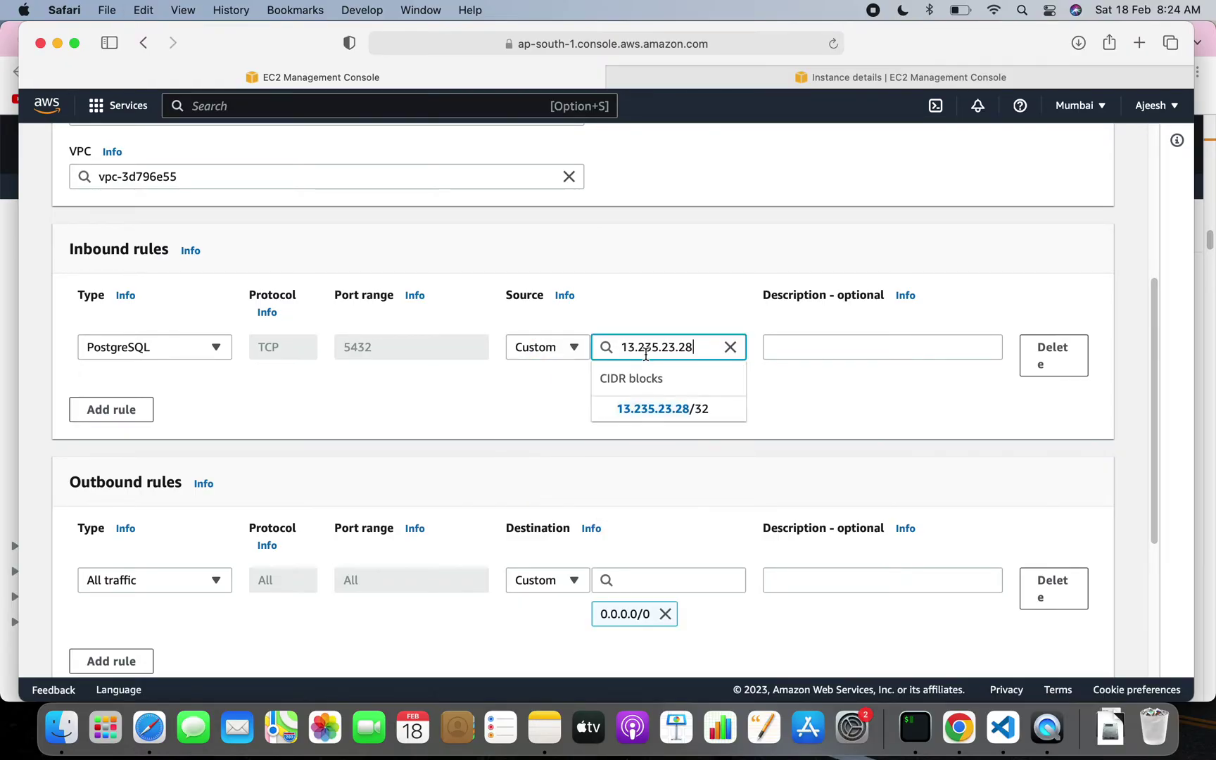
{"action": "left_click", "coordinate": [793, 417]}
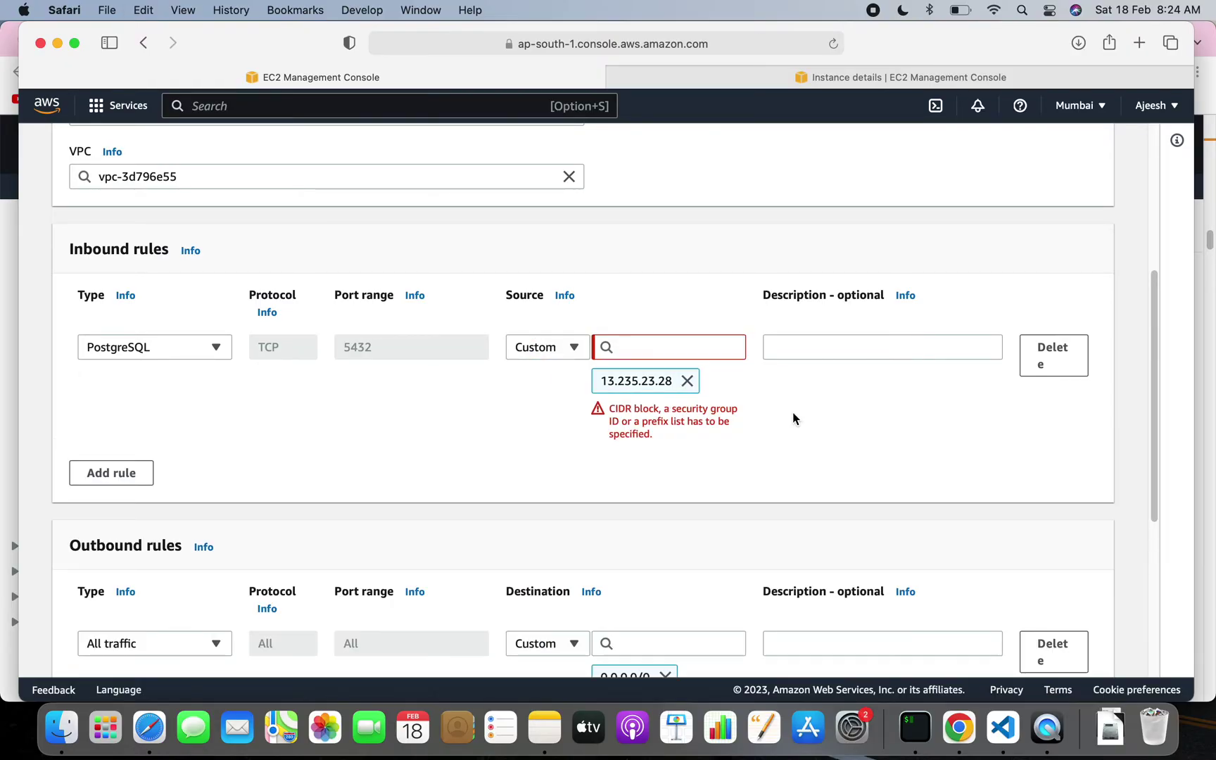
{"action": "left_click", "coordinate": [688, 380]}
Add 13.235.23.28/32 as the source, then remove it, leaving the source empty
{"action": "left_click", "coordinate": [647, 353]}
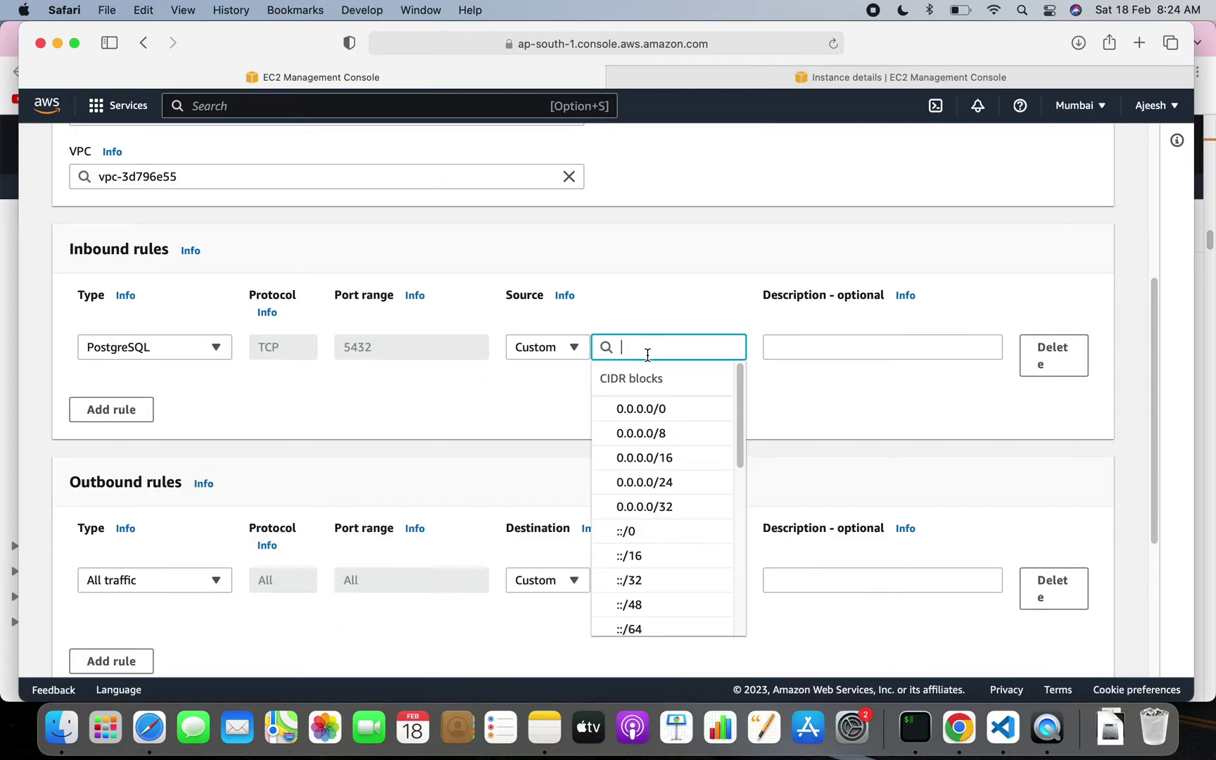
{"action": "left_click", "coordinate": [773, 393]}
{"action": "left_click", "coordinate": [657, 350]}
{"action": "key", "text": "super+v"}
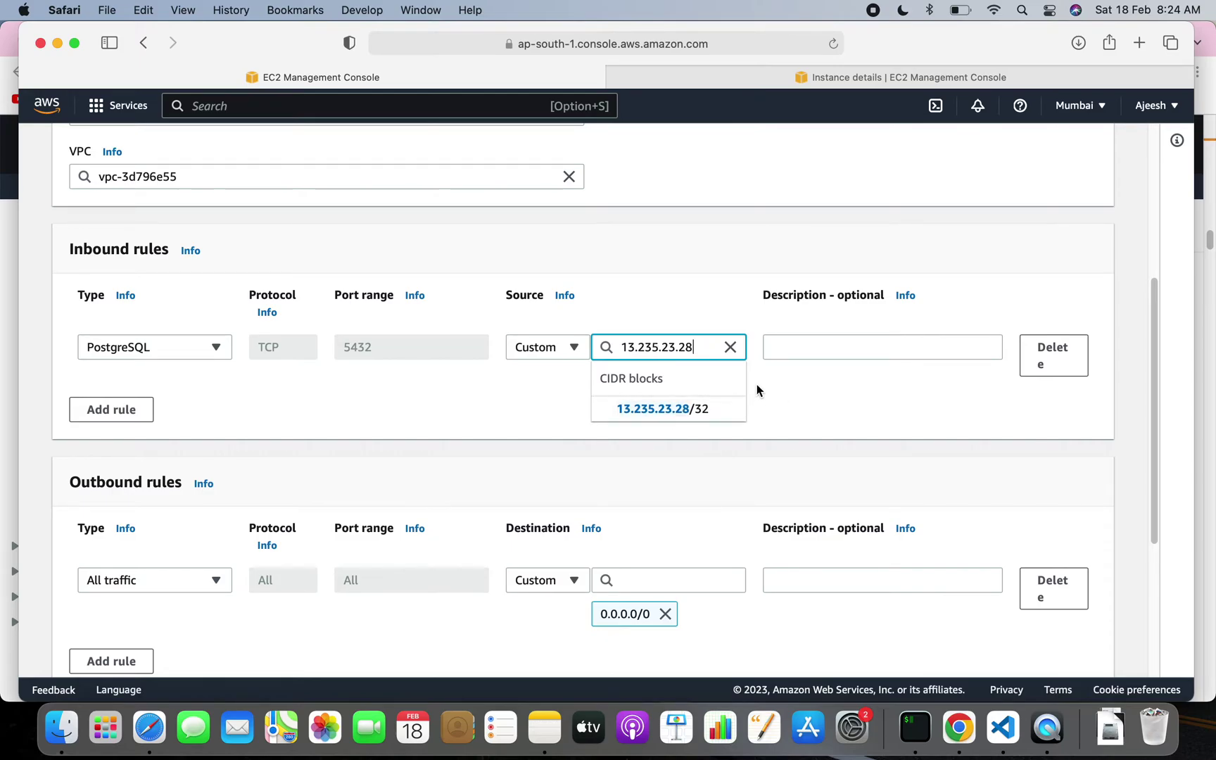
{"action": "left_click", "coordinate": [647, 410]}
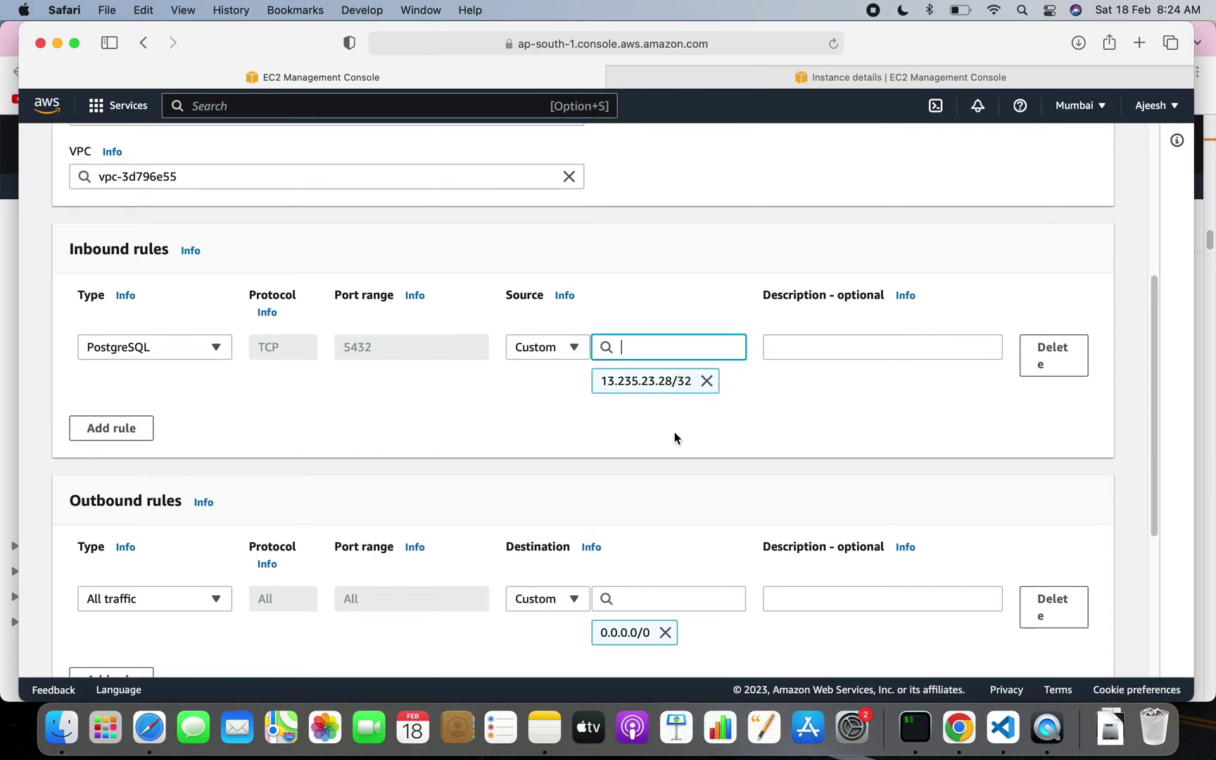
{"action": "left_click", "coordinate": [706, 380]}
{"action": "left_click", "coordinate": [547, 347]}
{"action": "left_click", "coordinate": [547, 347]}
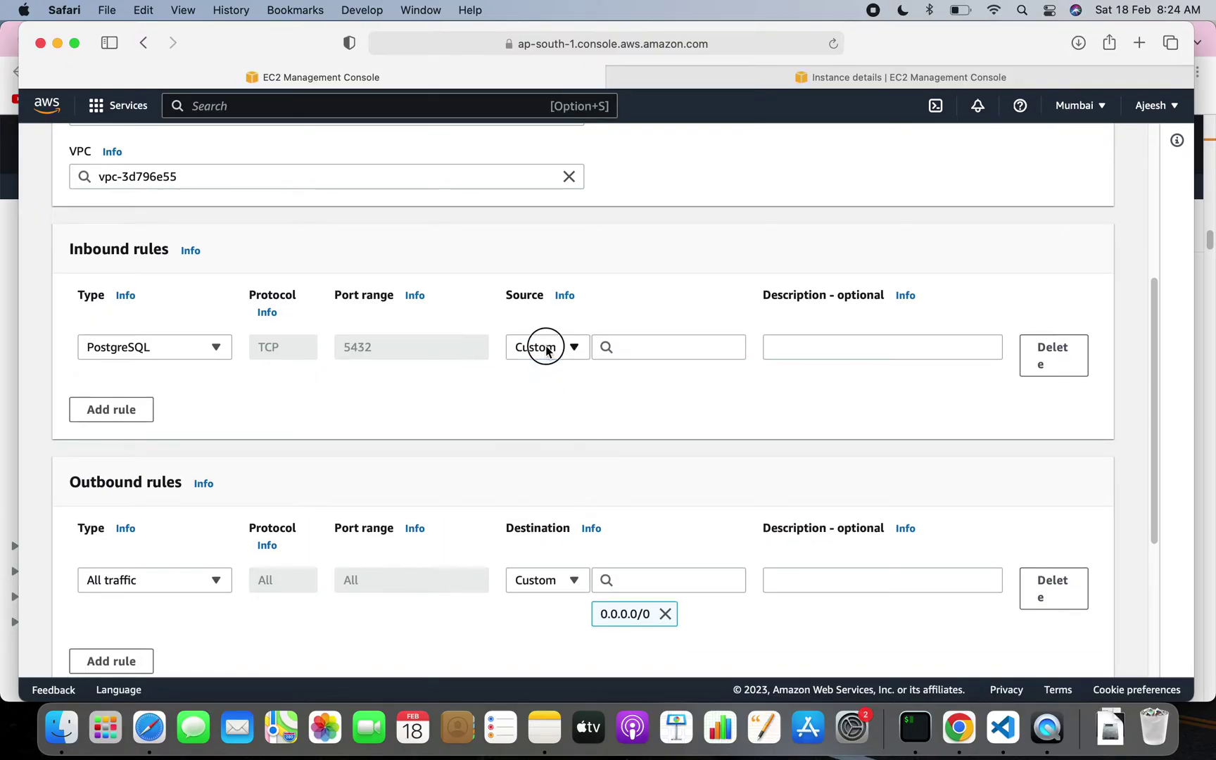
{"action": "left_click", "coordinate": [651, 347]}
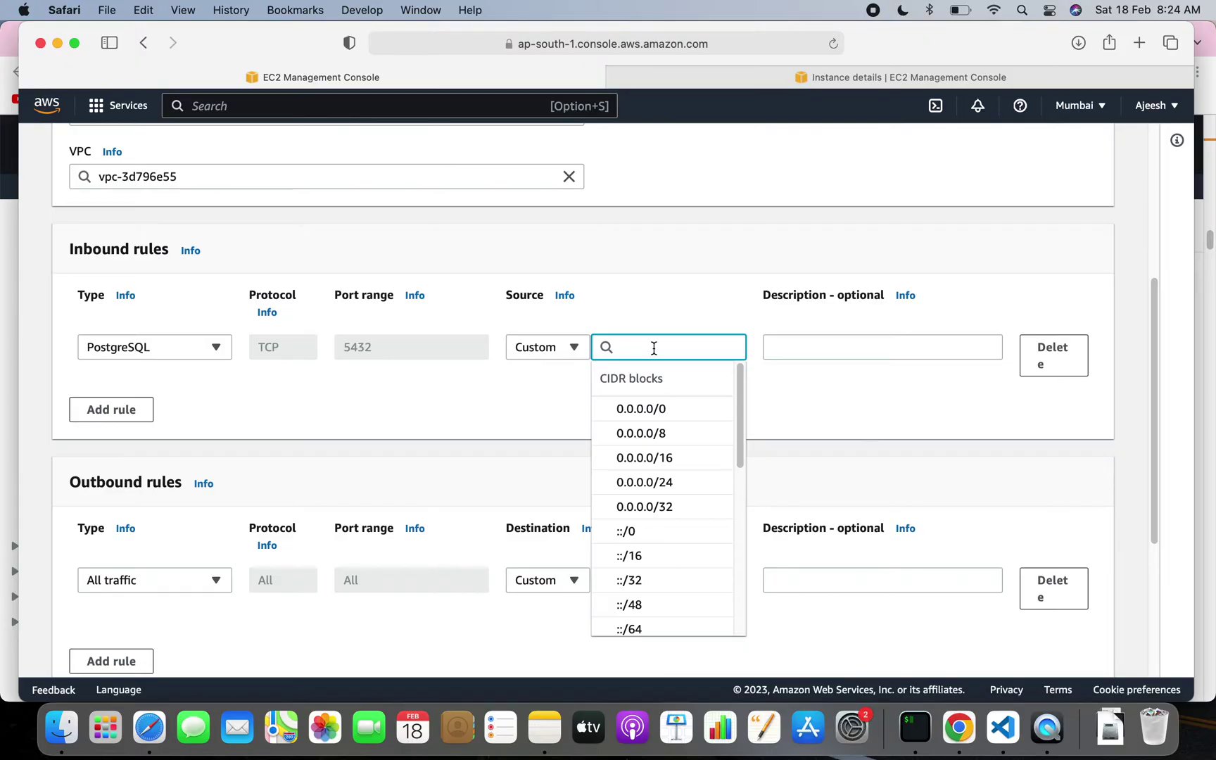
Set the PostgreSQL rule's source to the EC2-sg security group
{"action": "type", "text": "ec2"}
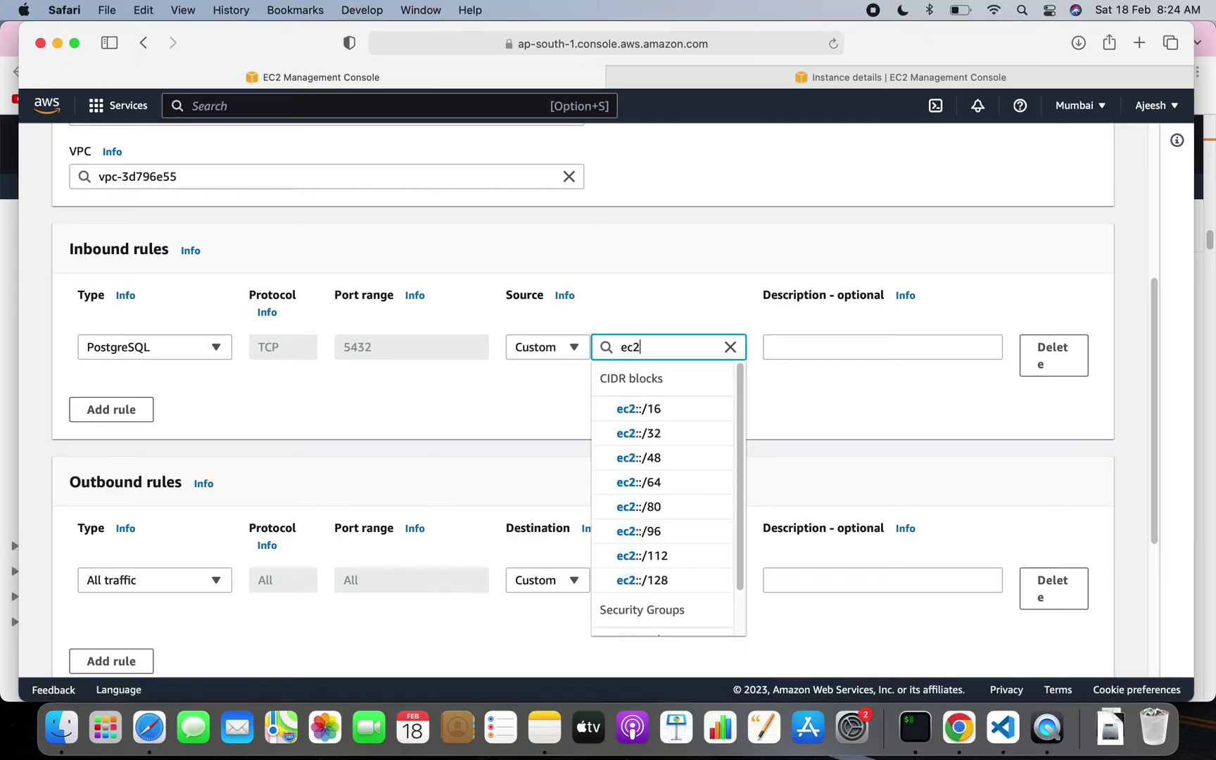
{"action": "scroll", "coordinate": [727, 527], "scroll_direction": "down", "scroll_amount": 5}
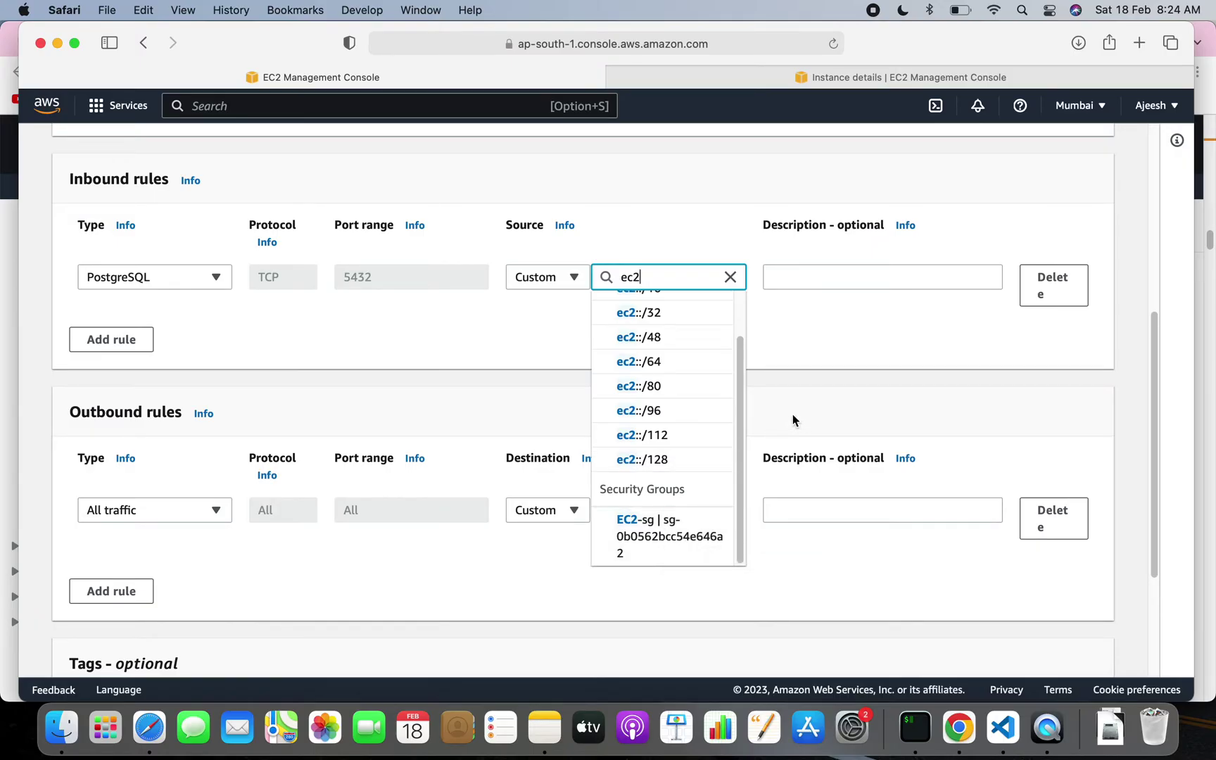
{"action": "left_click", "coordinate": [682, 531]}
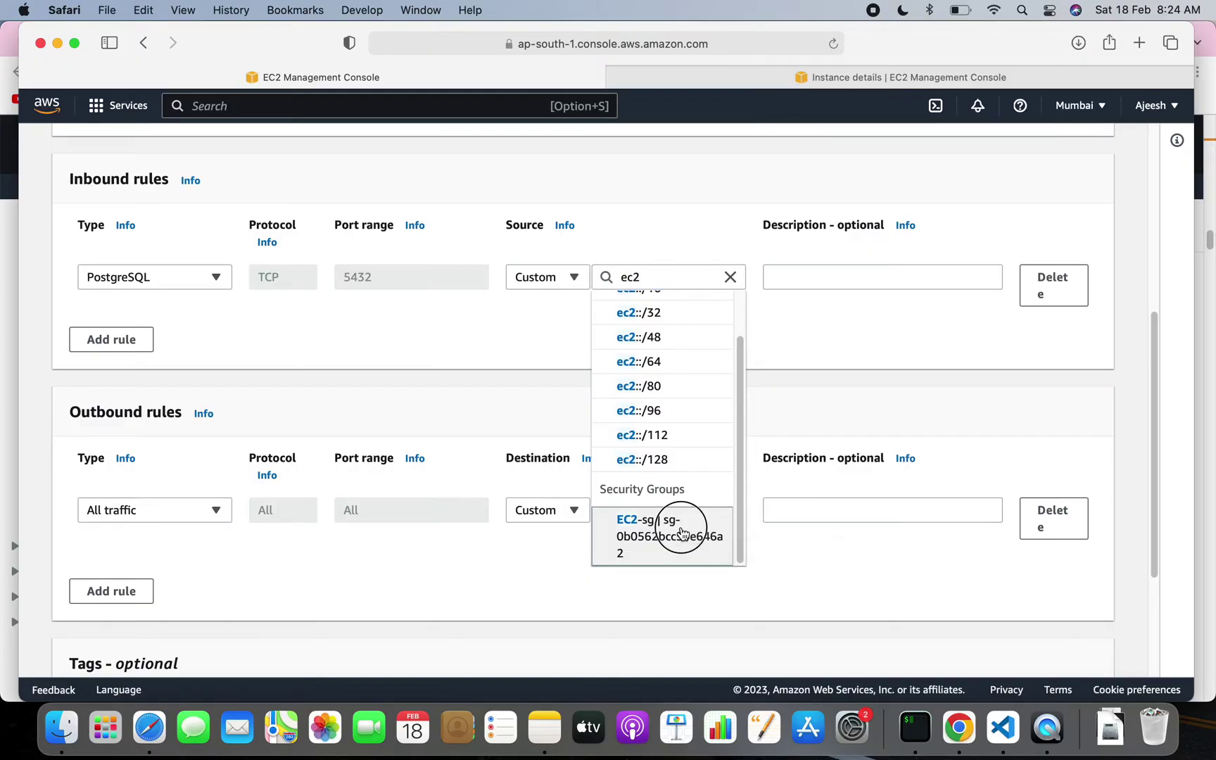
Describe the rule as allowing EC2 instances that have the EC2-sg security group
{"action": "left_click", "coordinate": [861, 279]}
{"action": "type", "text": "Al"}
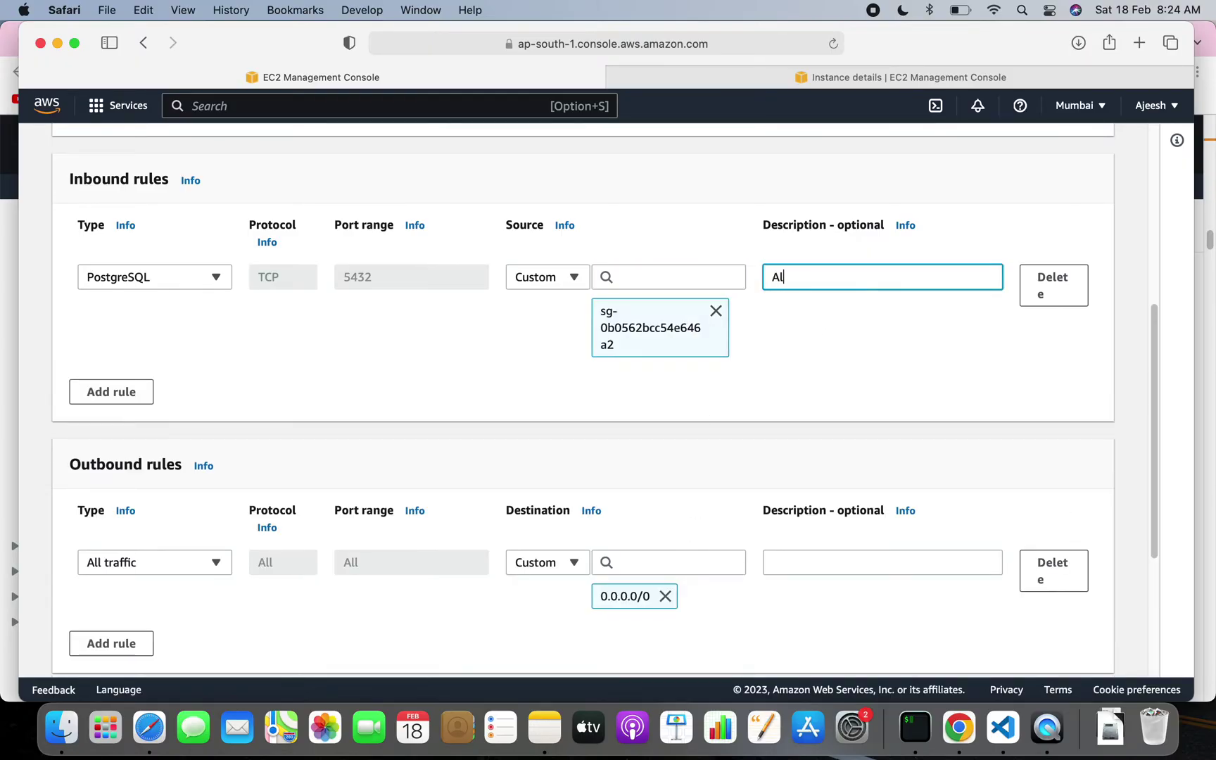
{"action": "type", "text": "low the EC2 inst"}
{"action": "type", "text": "ances from"}
{"action": "key", "text": "BackSpace"}
{"action": "key", "text": "BackSpace"}
{"action": "key", "text": "BackSpace"}
{"action": "key", "text": "BackSpace"}
{"action": "key", "text": "BackSpace"}
{"action": "type", "text": "which has th"}
{"action": "type", "text": "e "}
{"action": "type", "text": "Securi"}
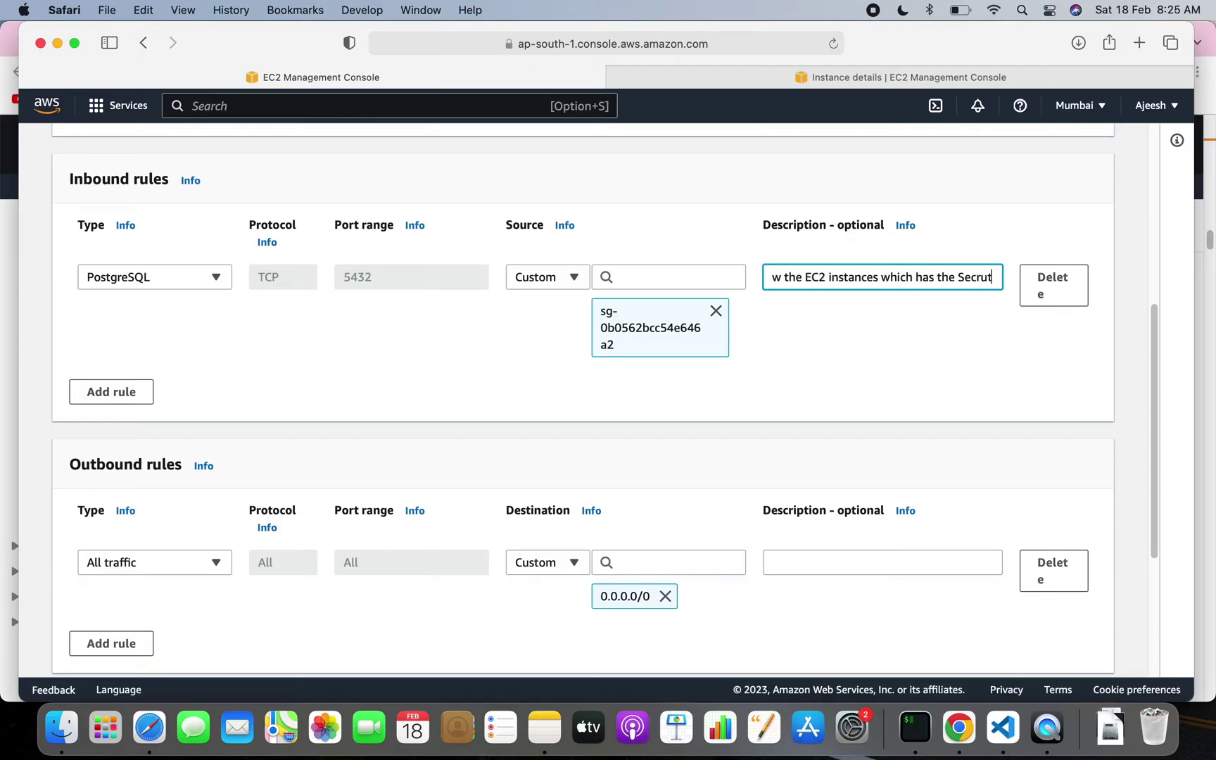
{"action": "key", "text": "BackSpace"}
{"action": "key", "text": "BackSpace"}
{"action": "key", "text": "BackSpace"}
{"action": "type", "text": "r"}
{"action": "key", "text": "BackSpace"}
{"action": "type", "text": "urity group"}
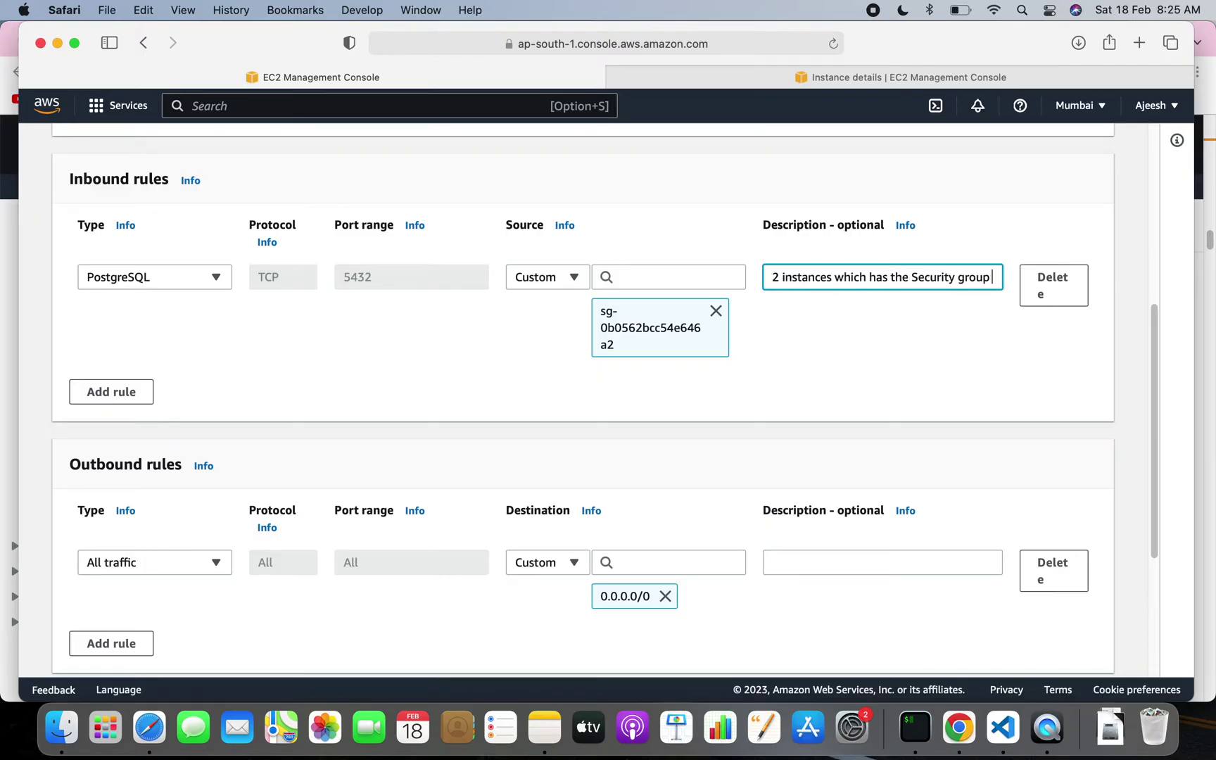
{"action": "type", "text": " EC2-sh"}
{"action": "key", "text": "BackSpace"}
{"action": "type", "text": "g"}
{"action": "left_click", "coordinate": [903, 392]}
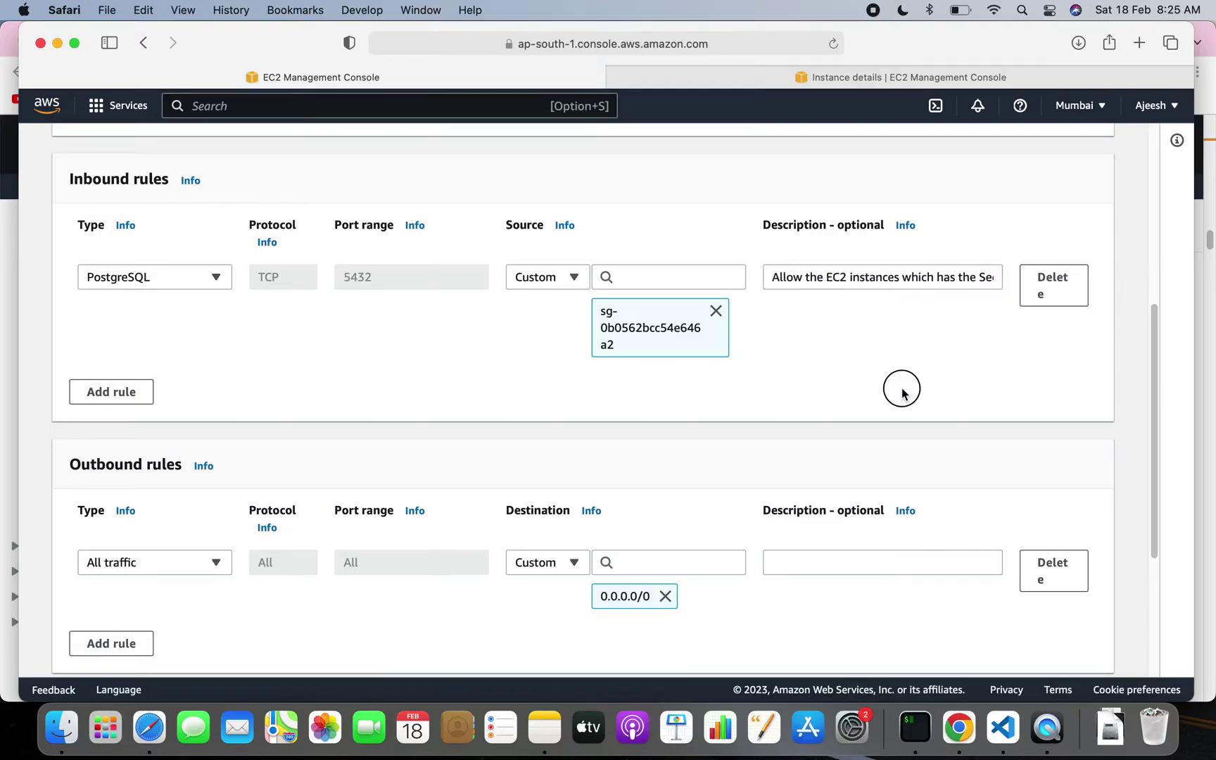
{"action": "scroll", "coordinate": [857, 483], "scroll_direction": "down", "scroll_amount": 5}
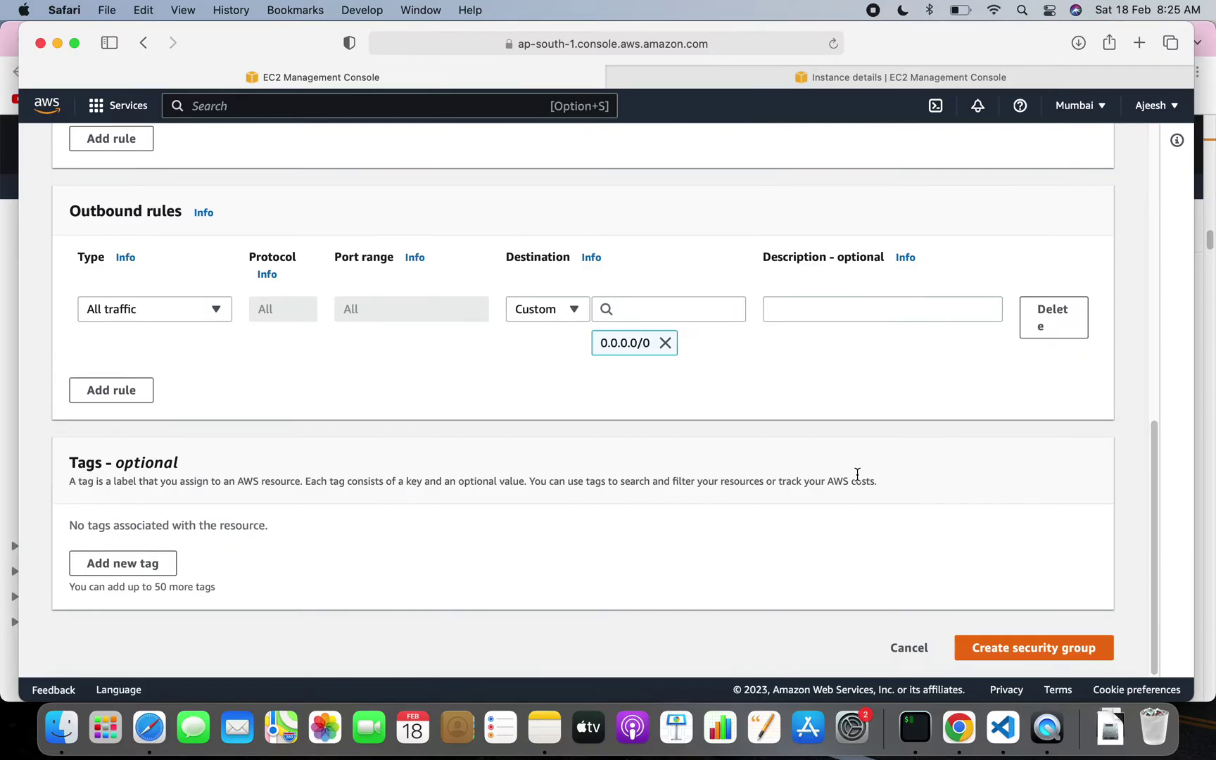
Glance at the bastion's details, then create the RDS security group
{"action": "scroll", "coordinate": [857, 475], "scroll_direction": "up", "scroll_amount": 15}
{"action": "scroll", "coordinate": [857, 478], "scroll_direction": "down", "scroll_amount": 4}
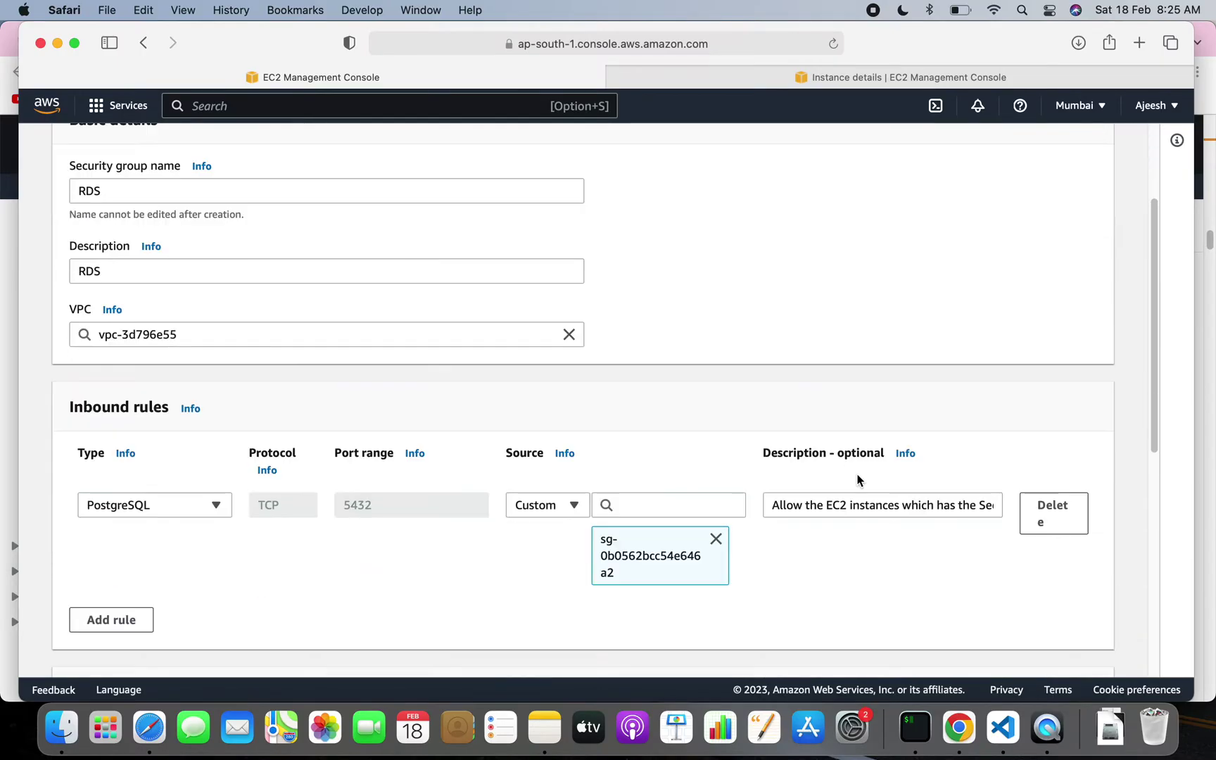
{"action": "scroll", "coordinate": [857, 479], "scroll_direction": "up", "scroll_amount": 3}
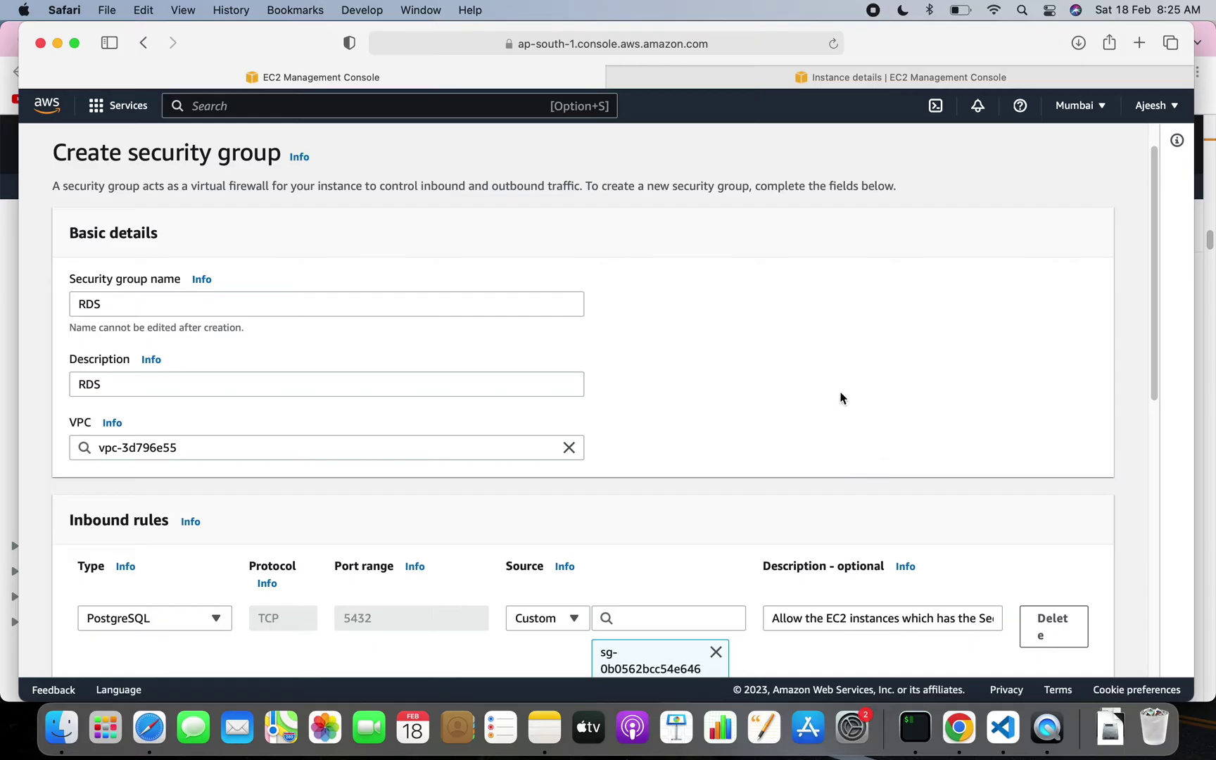
{"action": "left_click", "coordinate": [816, 77]}
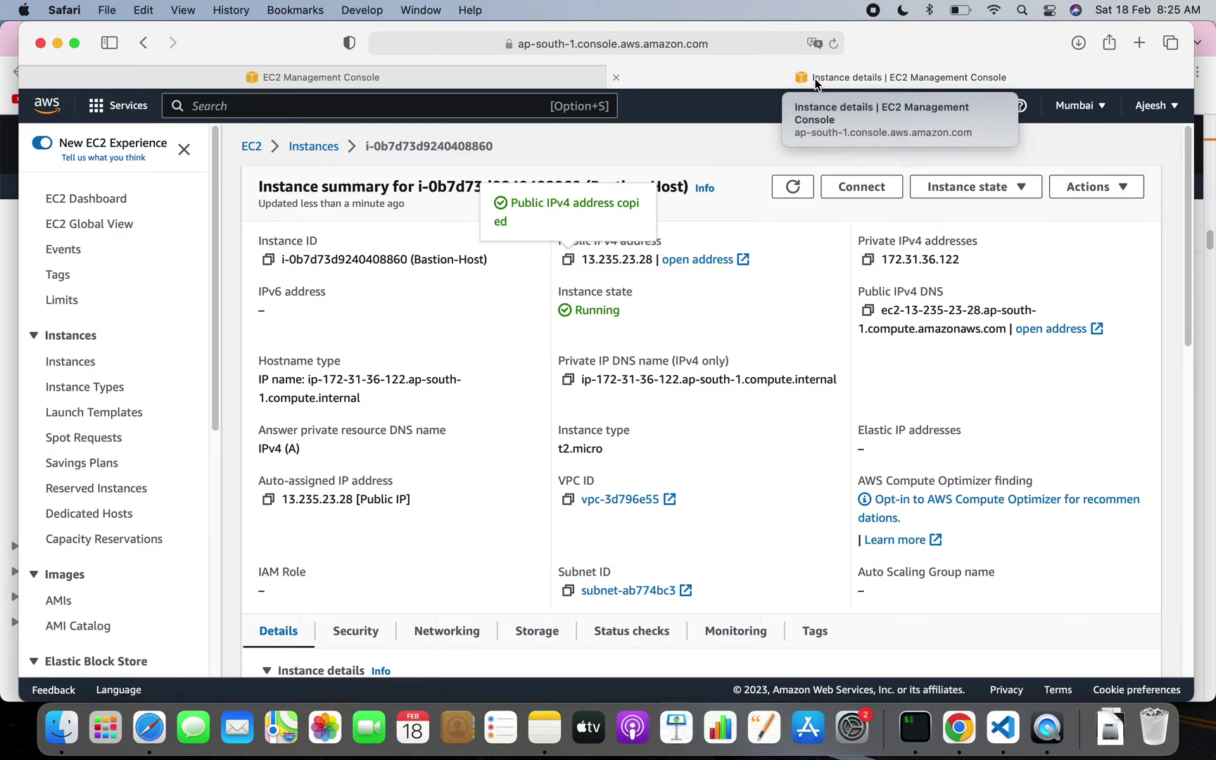
{"action": "left_click", "coordinate": [317, 79]}
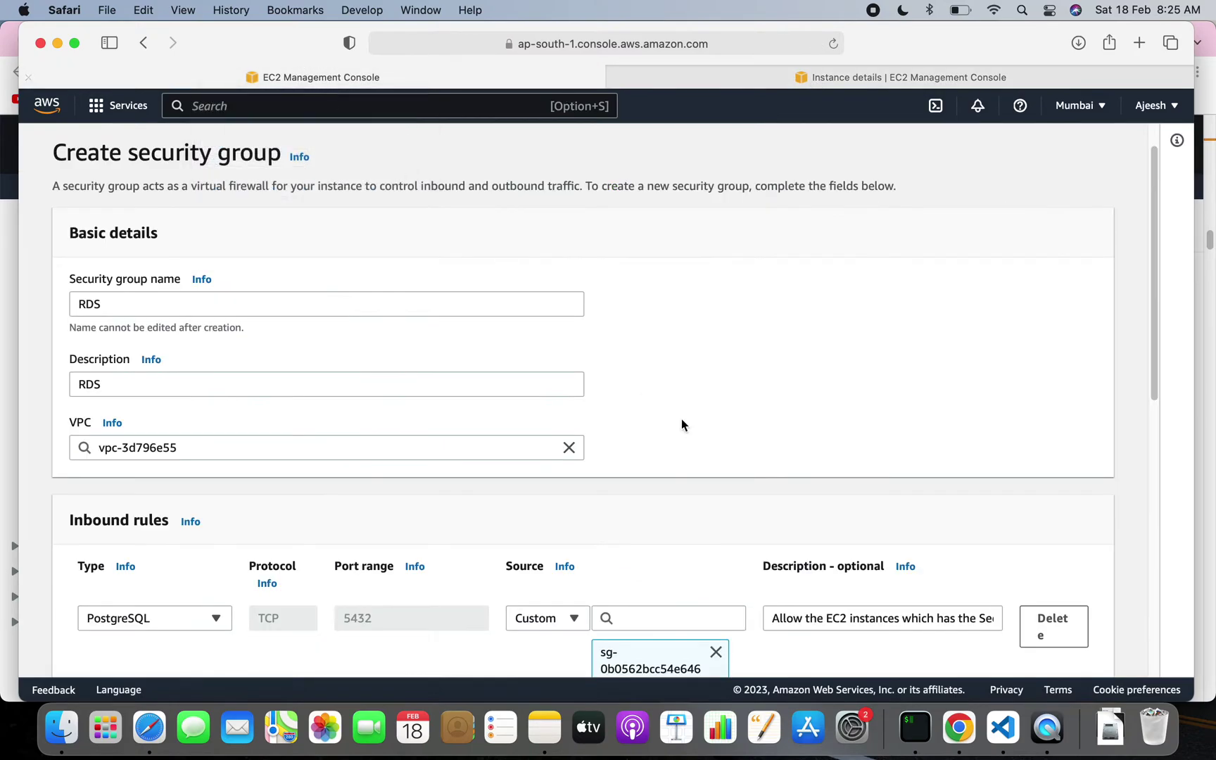
{"action": "scroll", "coordinate": [812, 510], "scroll_direction": "down", "scroll_amount": 10}
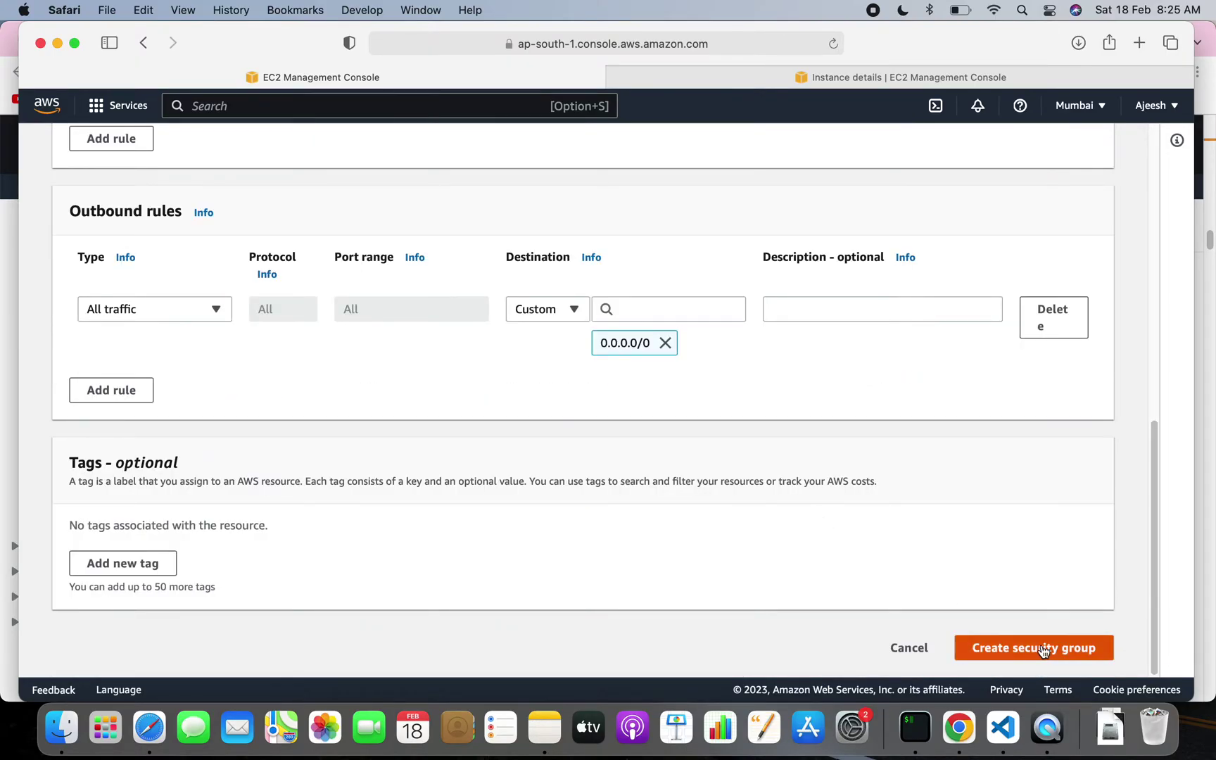
{"action": "left_click", "coordinate": [1043, 649]}
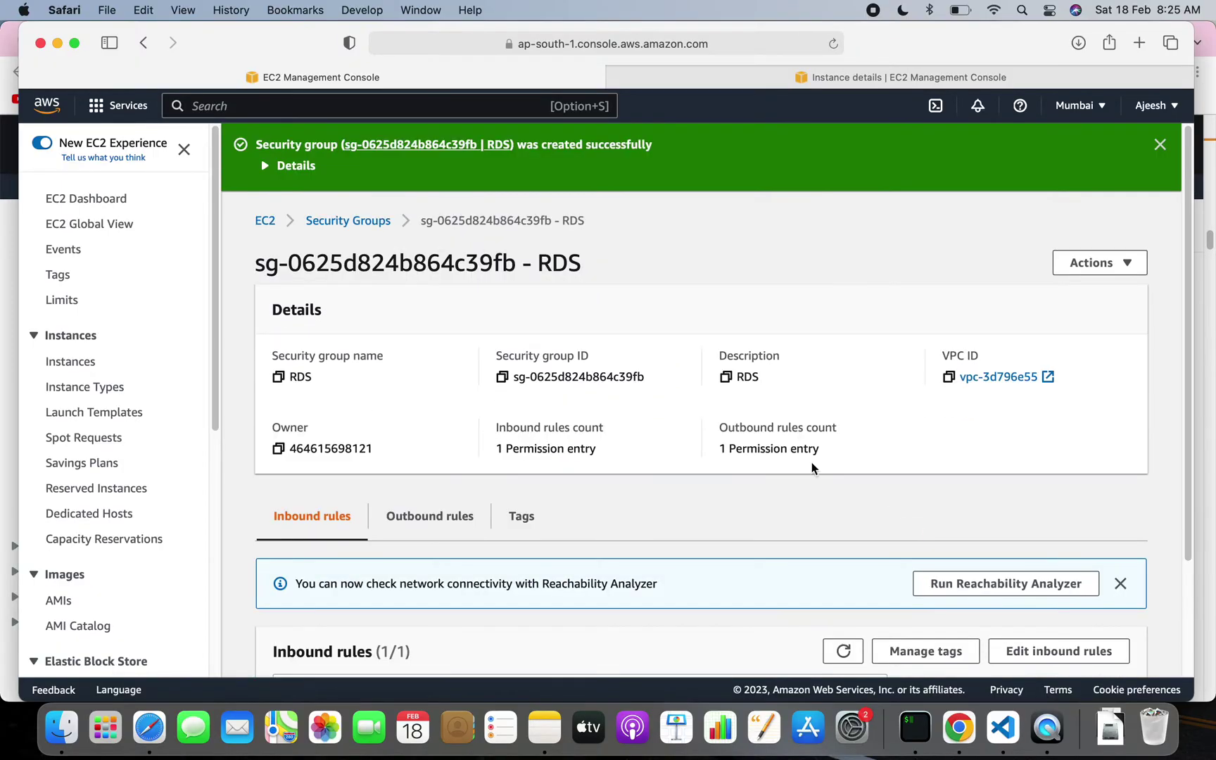
Confirm RDS in the Security Groups list, reopen Bastion-Host's summary, and bring up the terminal
{"action": "left_click", "coordinate": [359, 223]}
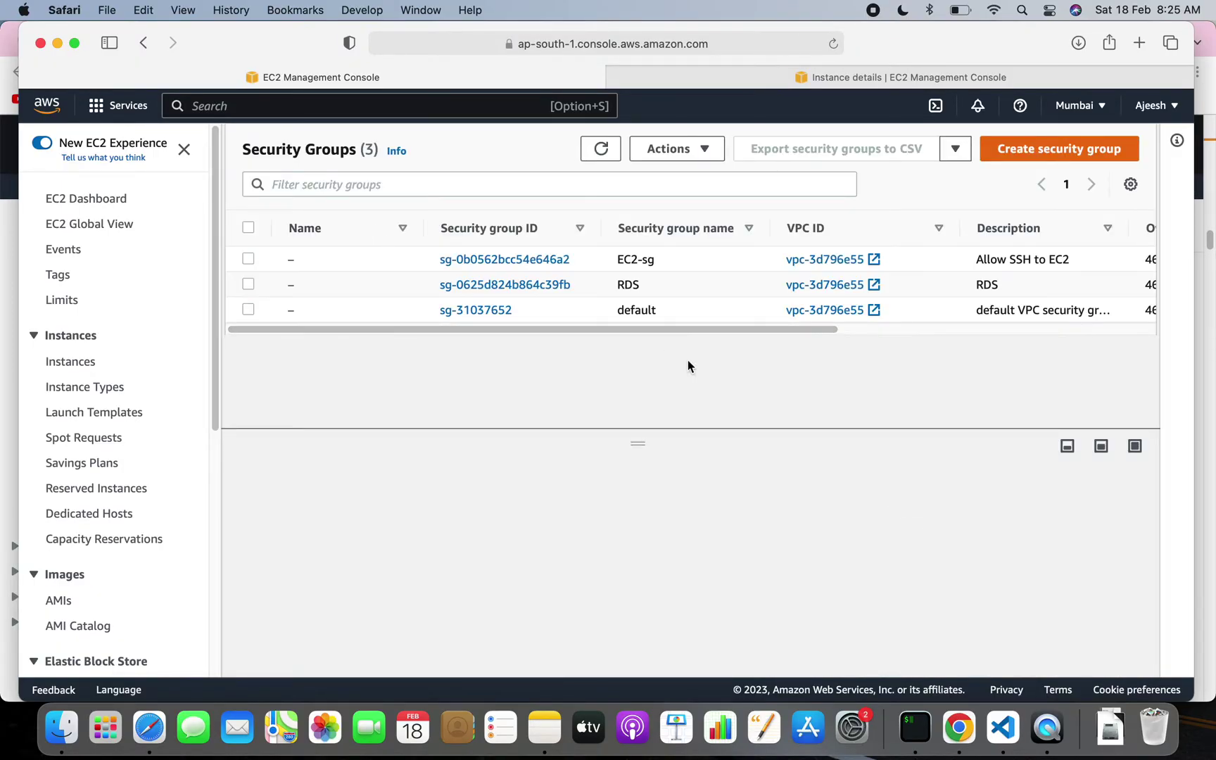
{"action": "left_click", "coordinate": [904, 79]}
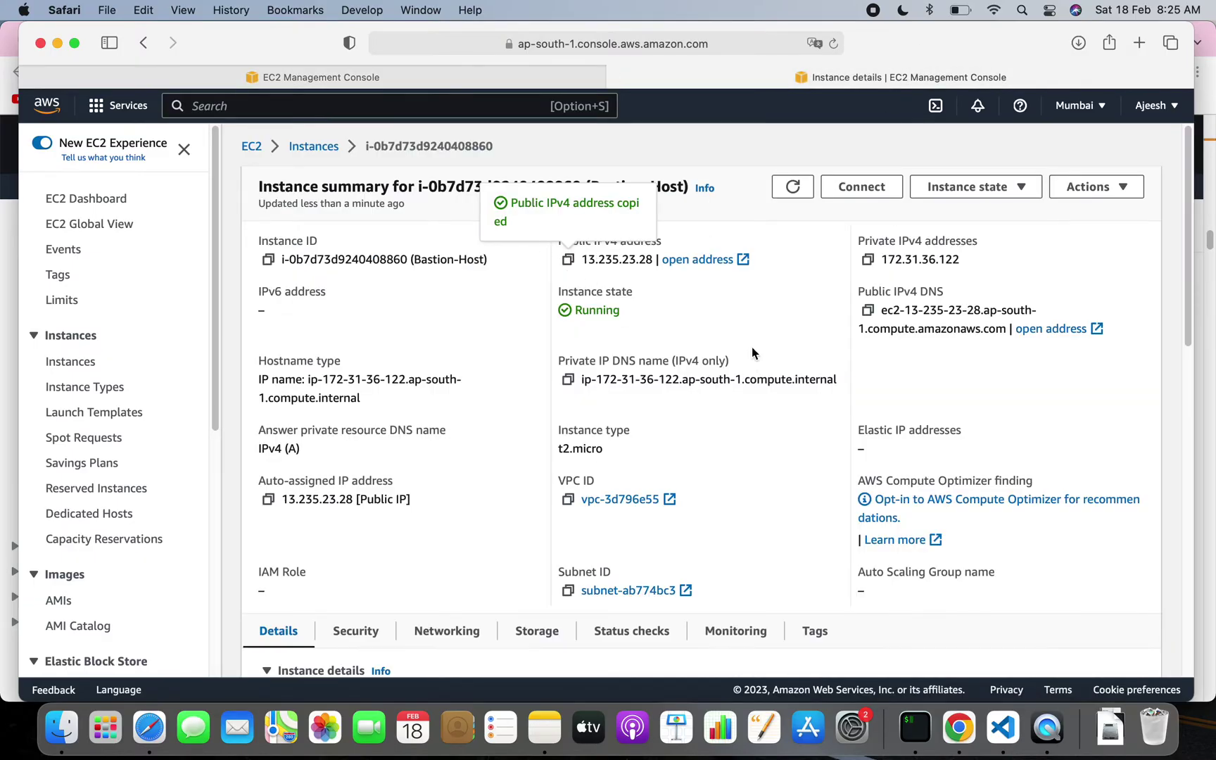
{"action": "left_click", "coordinate": [780, 322]}
{"action": "left_click", "coordinate": [915, 727]}
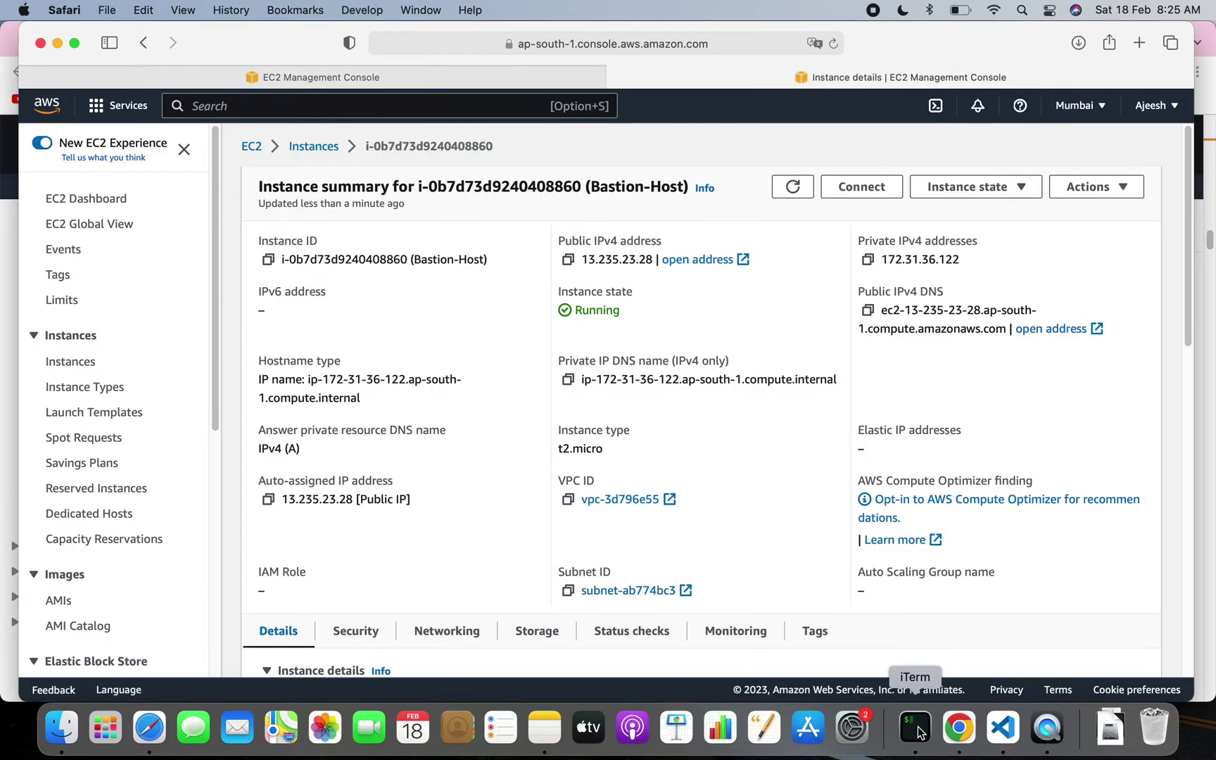
SSH into 13.235.23.28 as ubuntu with the general.pem key and accept the host key with yes
{"action": "type", "text": "ssh "}
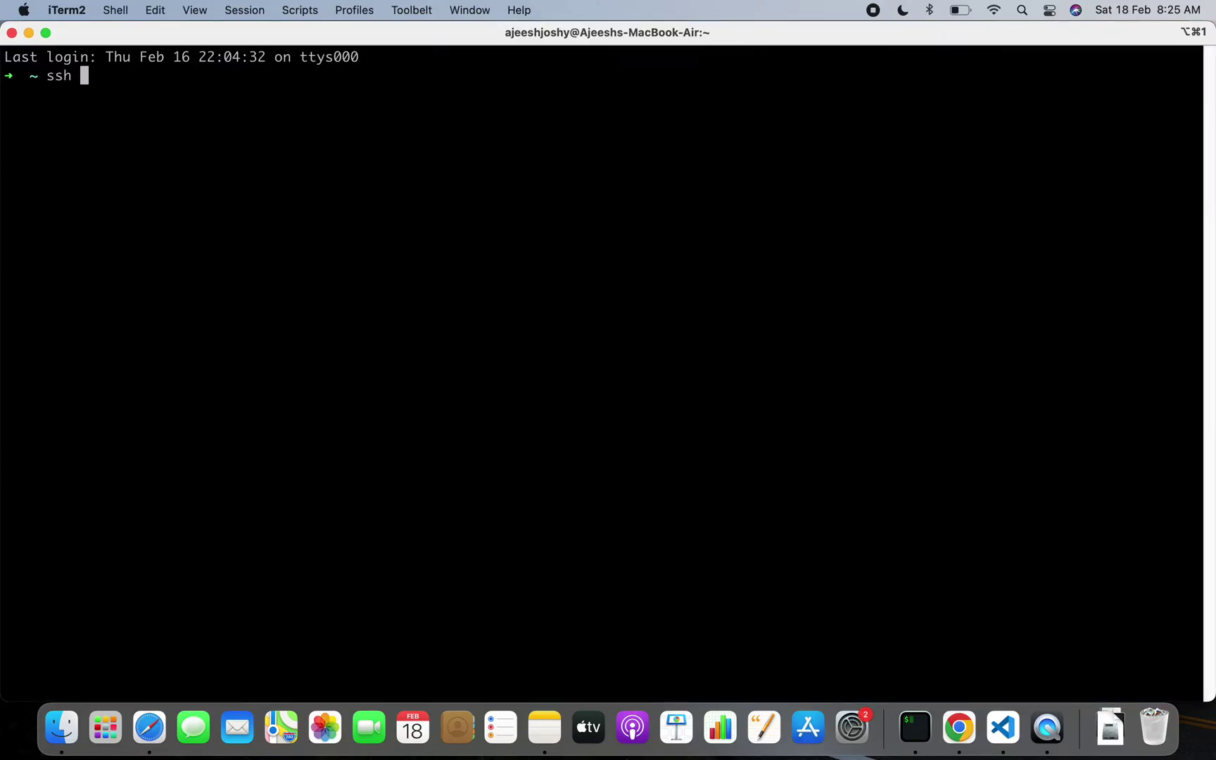
{"action": "type", "text": "ubuntu@"}
{"action": "key", "text": "cmd+v"}
{"action": "type", "text": "-u"}
{"action": "key", "text": "BackSpace"}
{"action": "type", "text": "i ge"}
{"action": "key", "text": "Tab"}
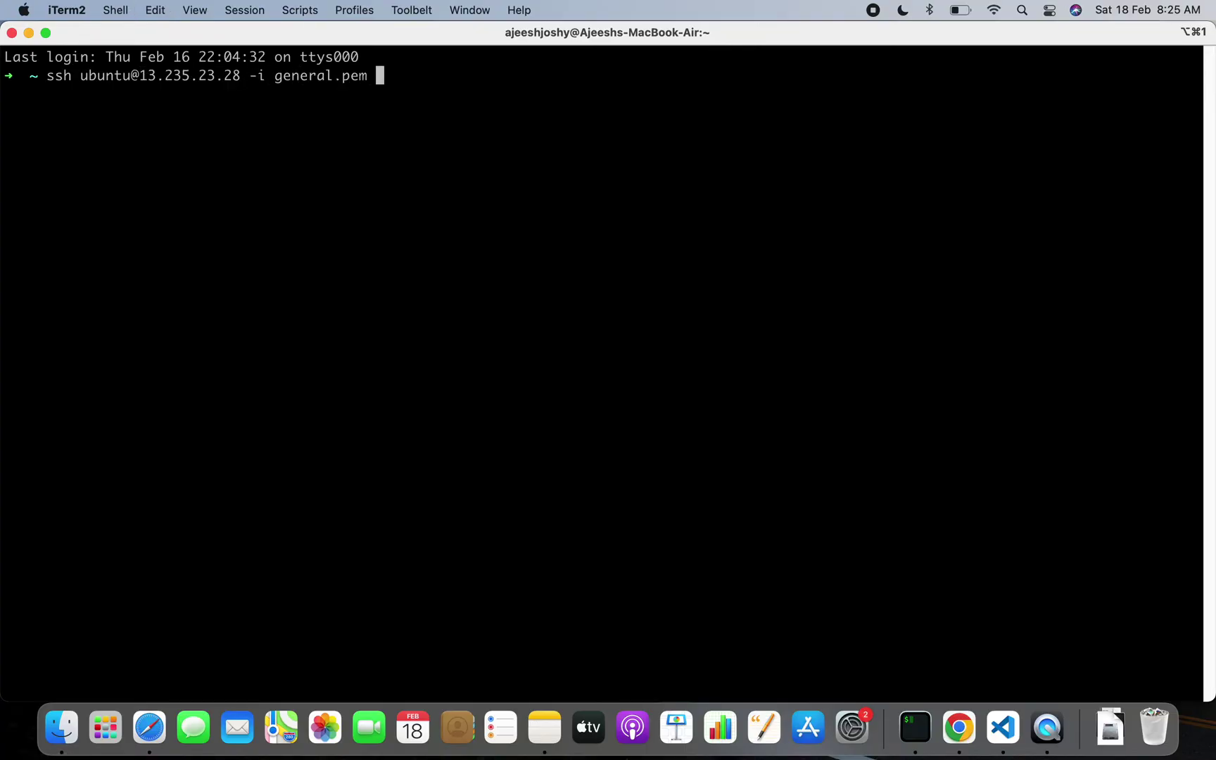
{"action": "key", "text": "Return"}
{"action": "type", "text": "yes"}
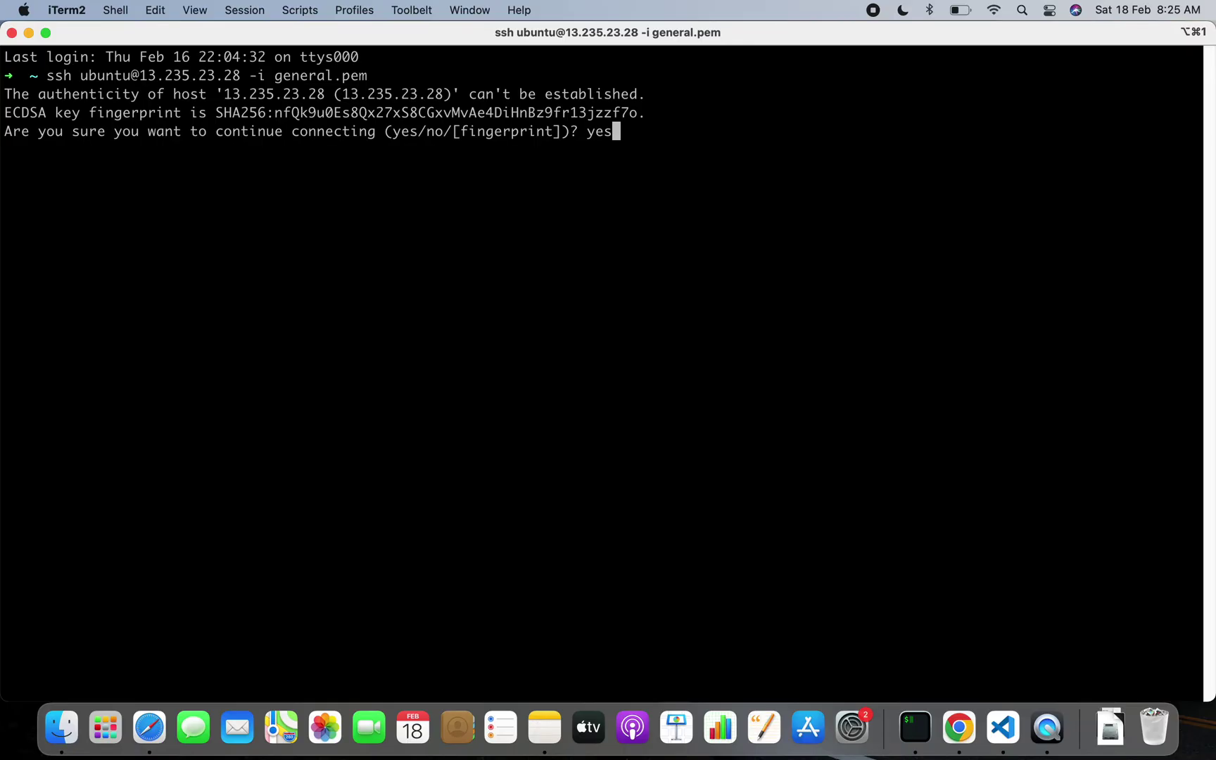
{"action": "key", "text": "Return"}
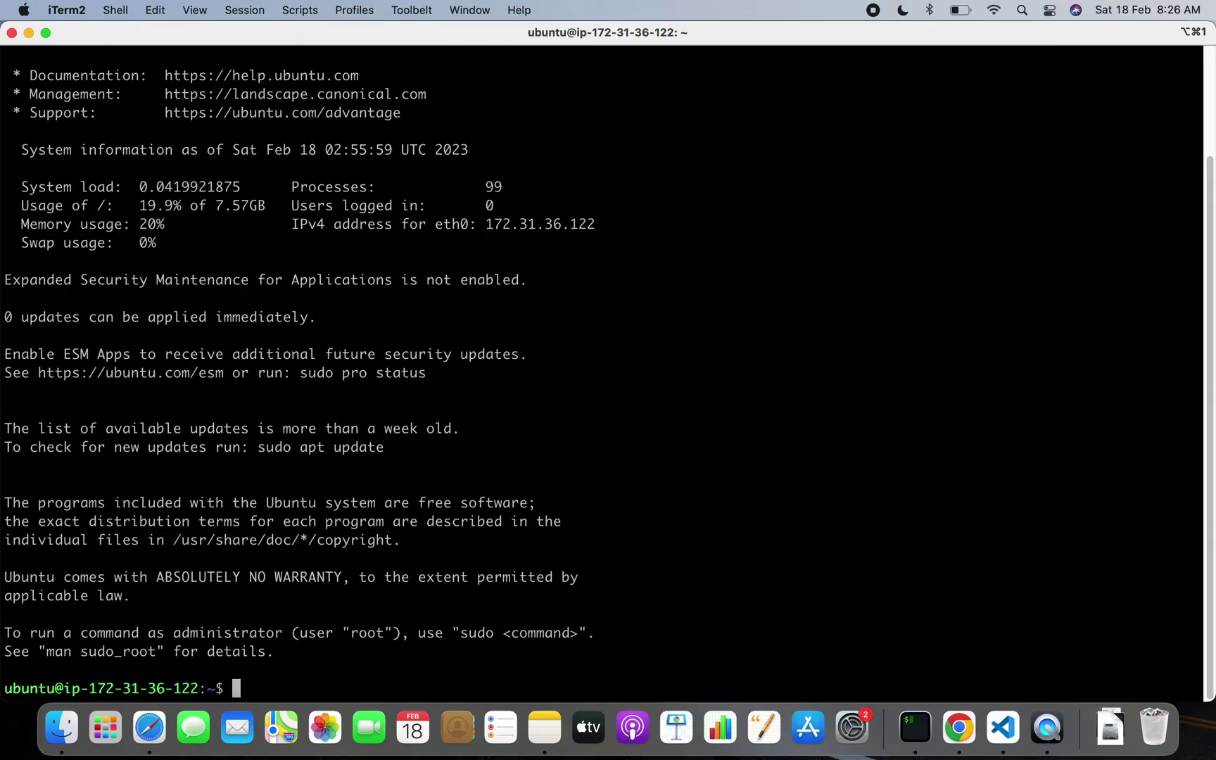
Install the PostgreSQL client on the bastion with sudo apt-get install postgresql-client
{"action": "type", "text": "psql"}
{"action": "key", "text": "BackSpace"}
{"action": "key", "text": "BackSpace"}
{"action": "key", "text": "BackSpace"}
{"action": "key", "text": "BackSpace"}
{"action": "key", "text": "BackSpace"}
{"action": "type", "text": "sudo apt-get ins"}
{"action": "key", "text": "BackSpace"}
{"action": "key", "text": "BackSpace"}
{"action": "key", "text": "BackSpace"}
{"action": "type", "text": "install postgre"}
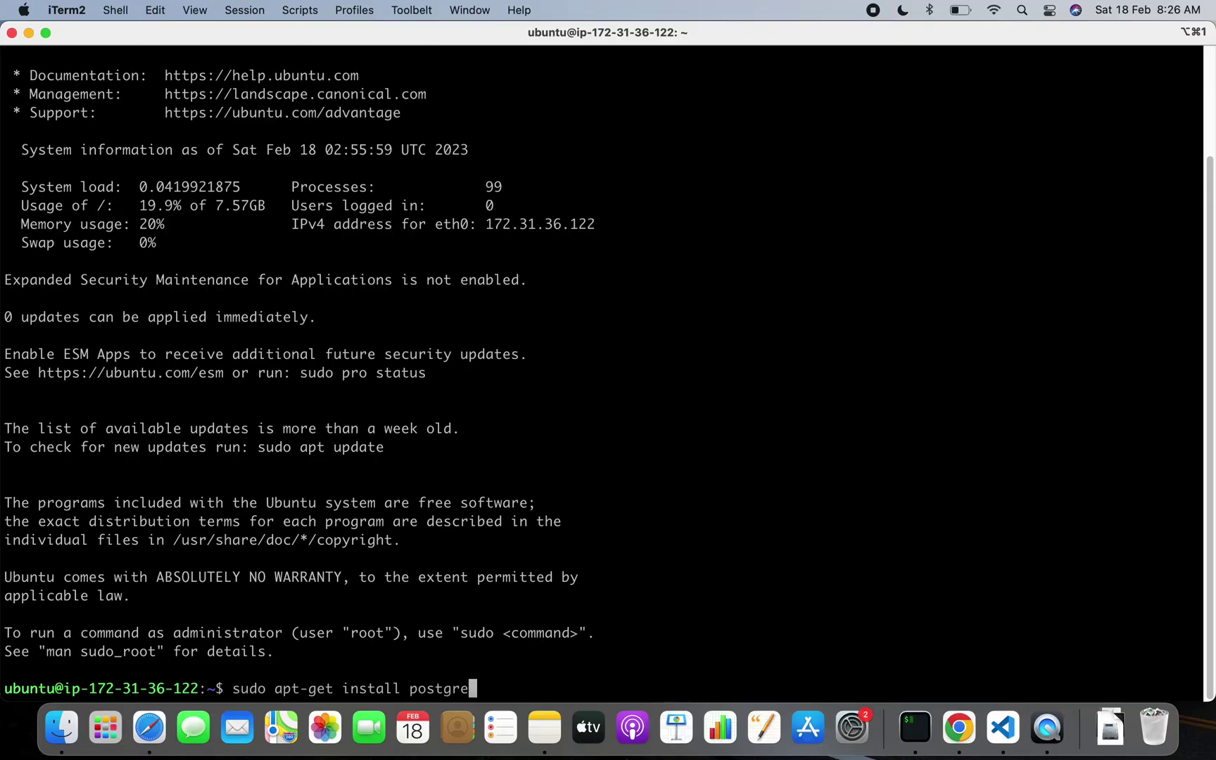
{"action": "type", "text": "sql-client"}
{"action": "key", "text": "Return"}
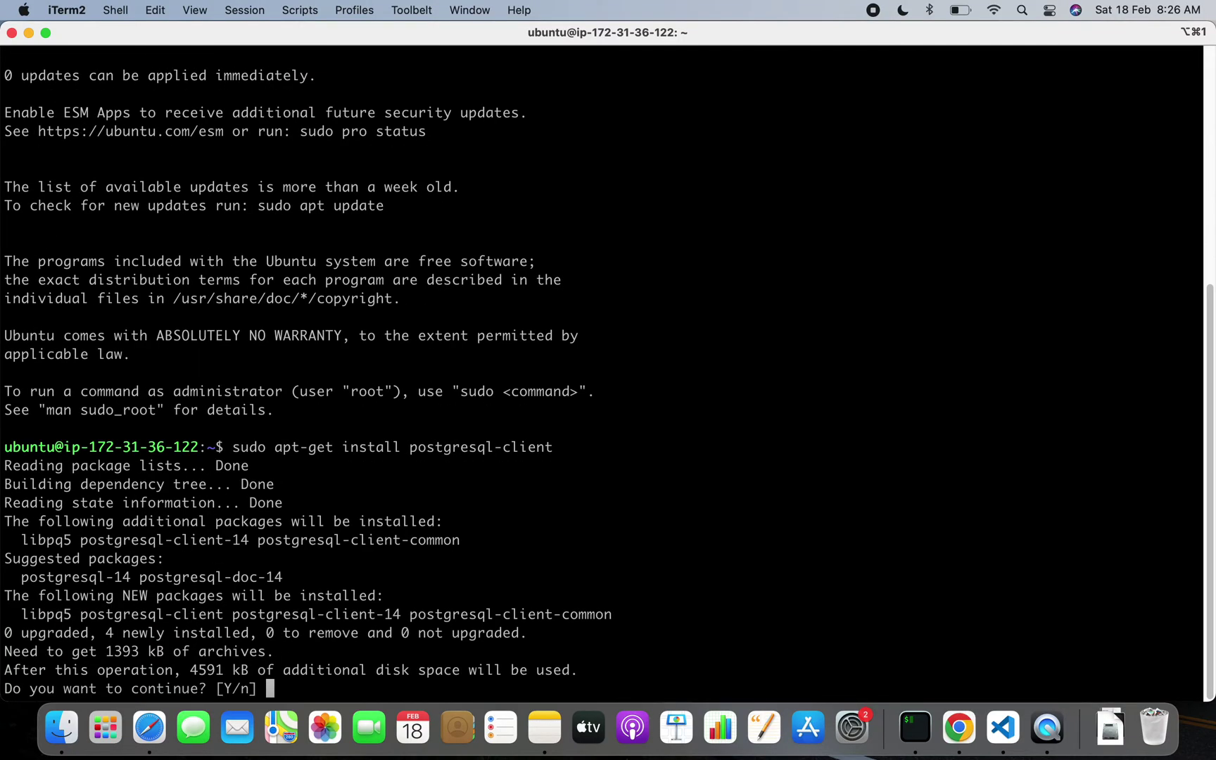
{"action": "type", "text": "Y"}
{"action": "key", "text": "Return"}
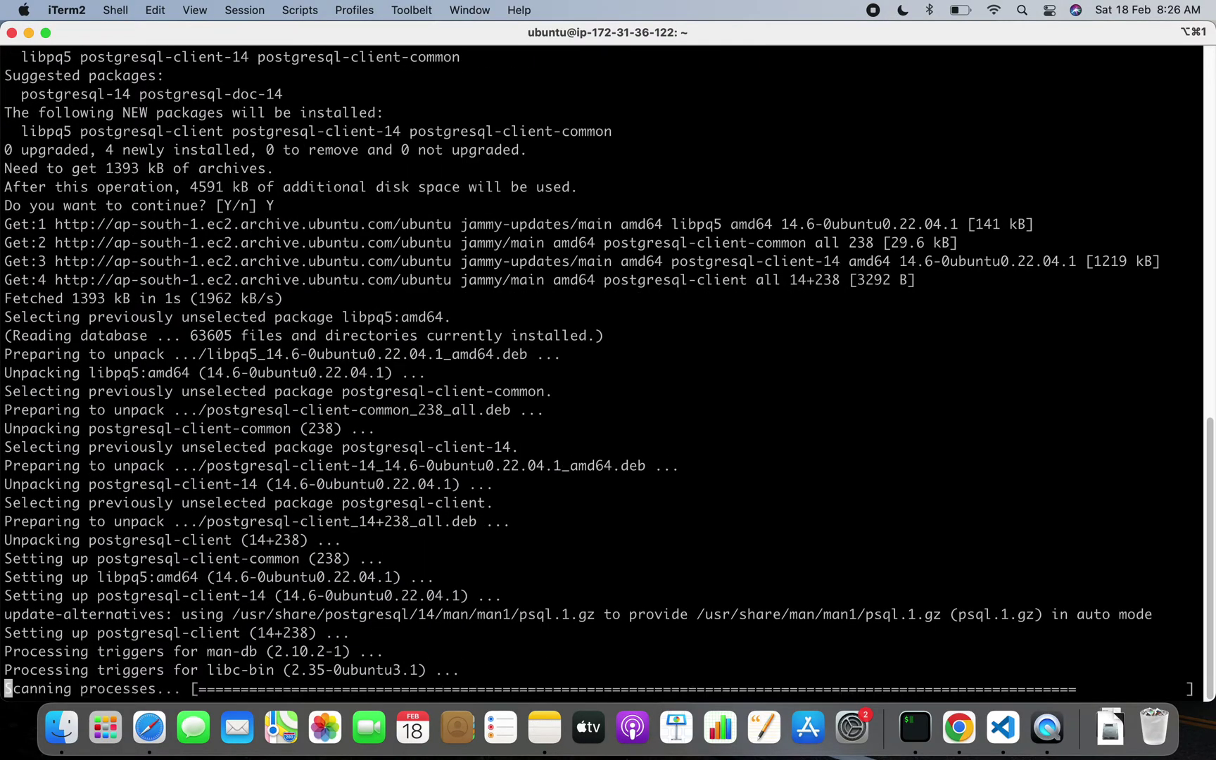
Clear the terminal and check the installed psql version and its help options
{"action": "type", "text": "clear"}
{"action": "key", "text": "Return"}
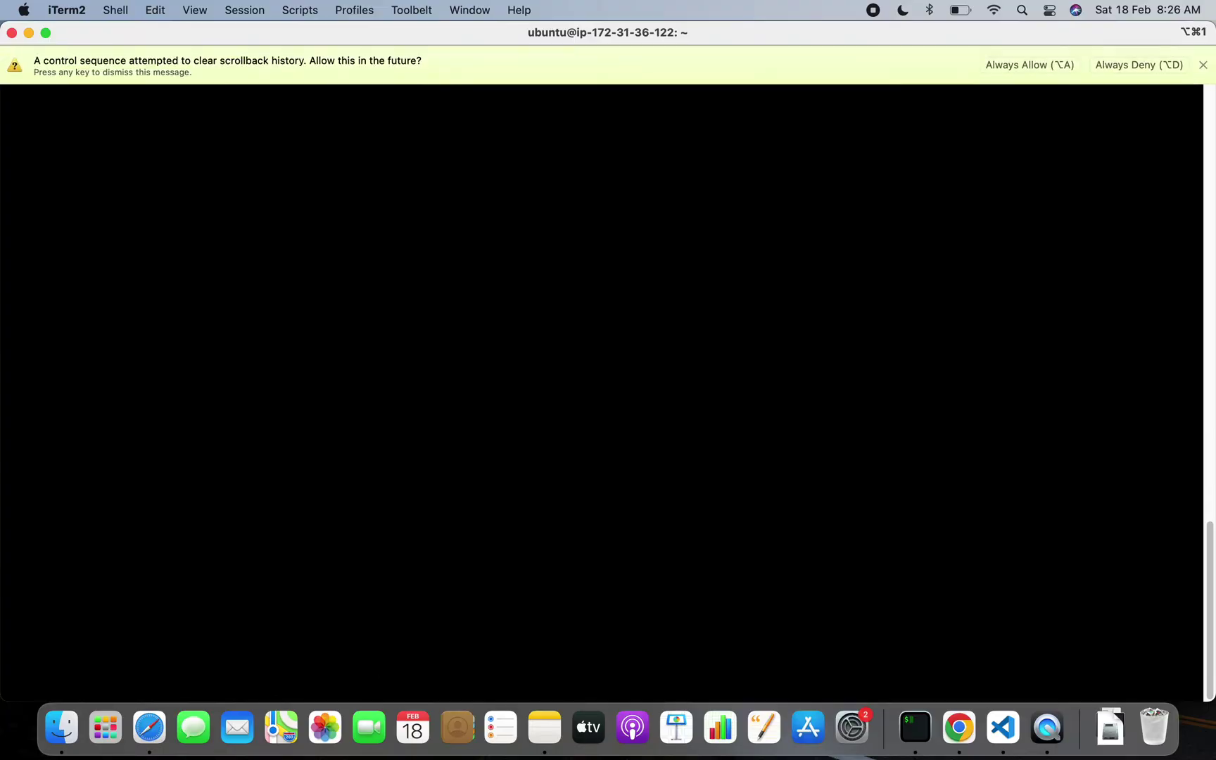
{"action": "type", "text": "psql --version"}
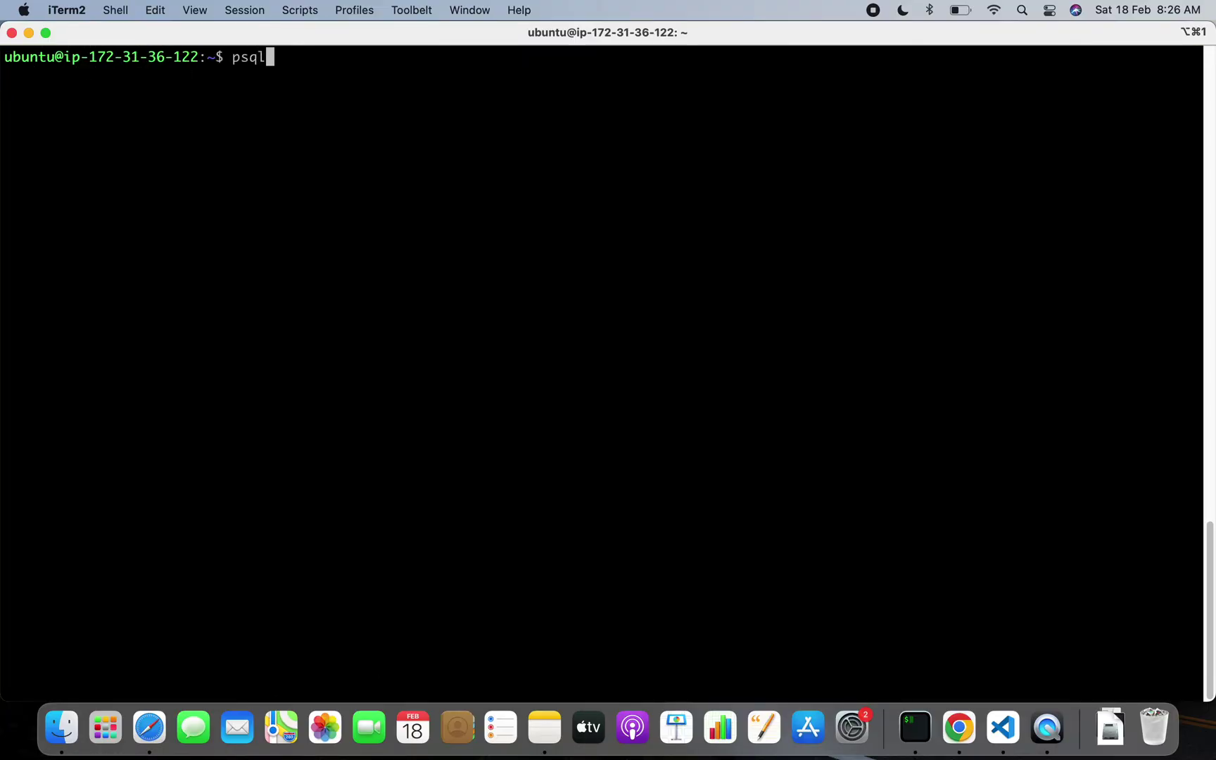
{"action": "key", "text": "Return"}
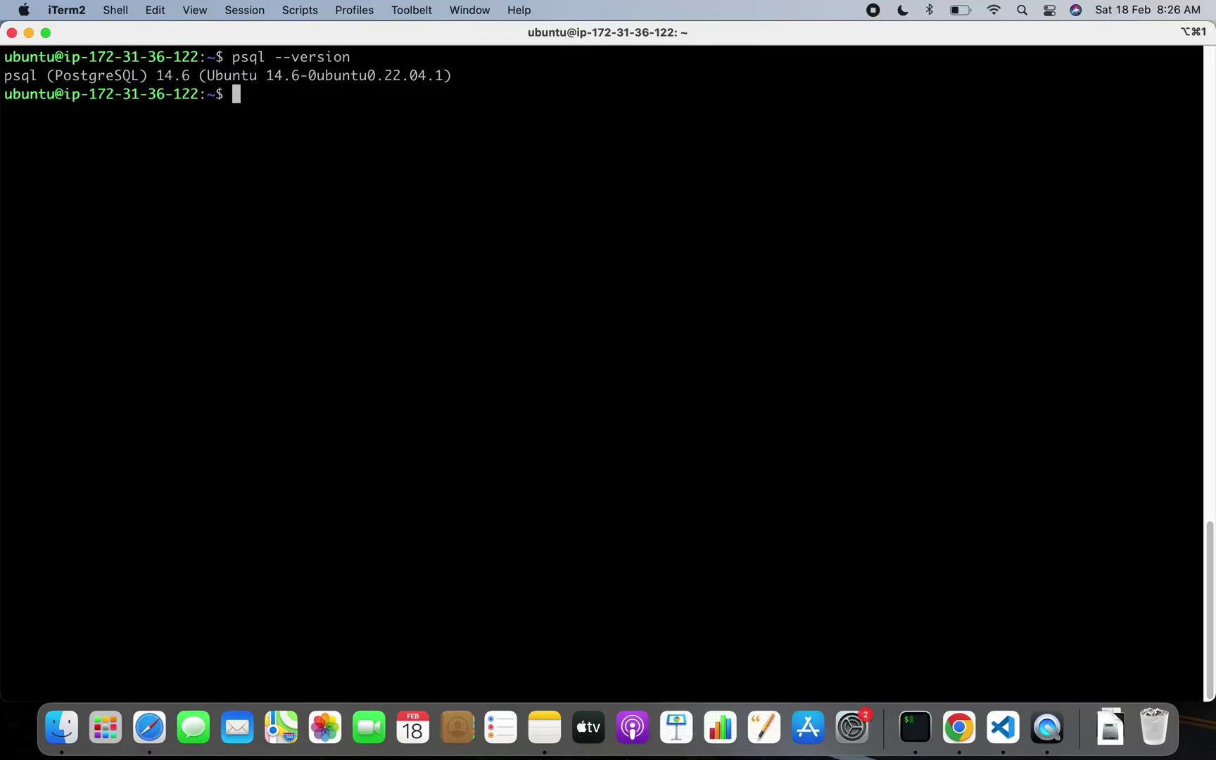
{"action": "type", "text": "psql --help"}
{"action": "key", "text": "Return"}
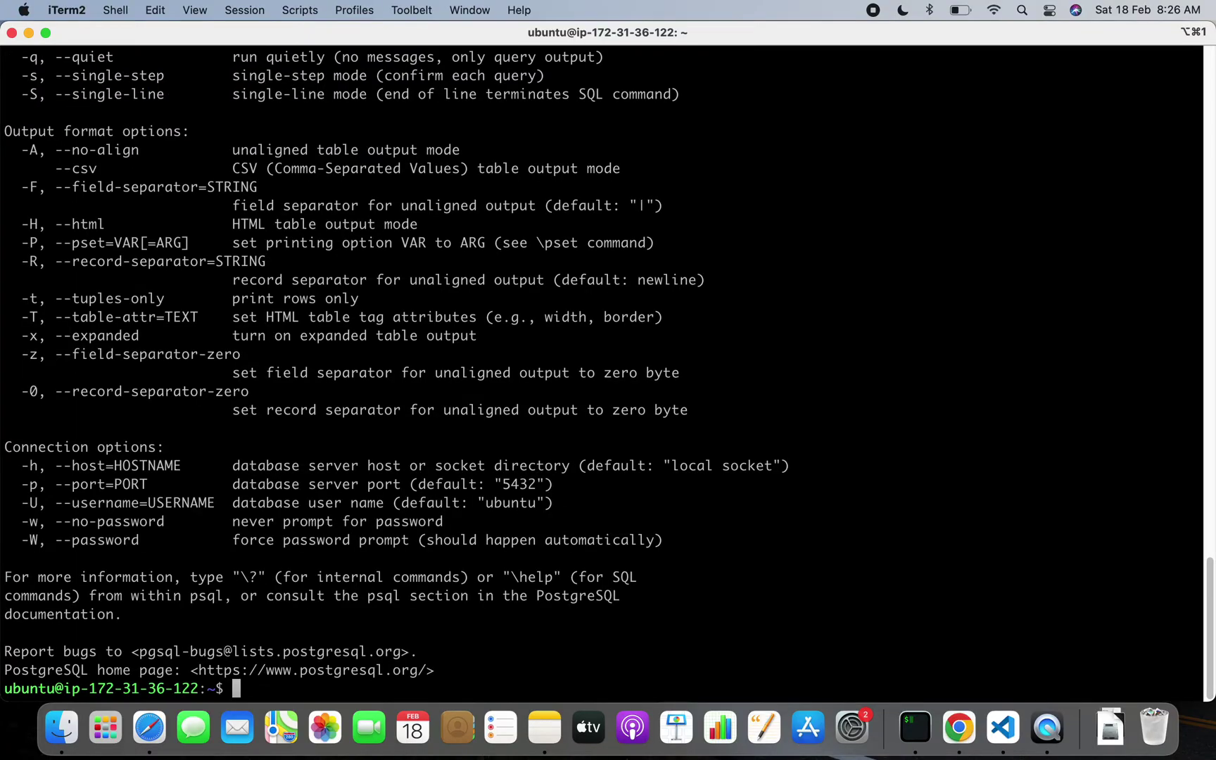
{"action": "scroll", "coordinate": [561, 410], "scroll_direction": "up", "scroll_amount": 10}
{"action": "scroll", "coordinate": [560, 409], "scroll_direction": "down", "scroll_amount": 2}
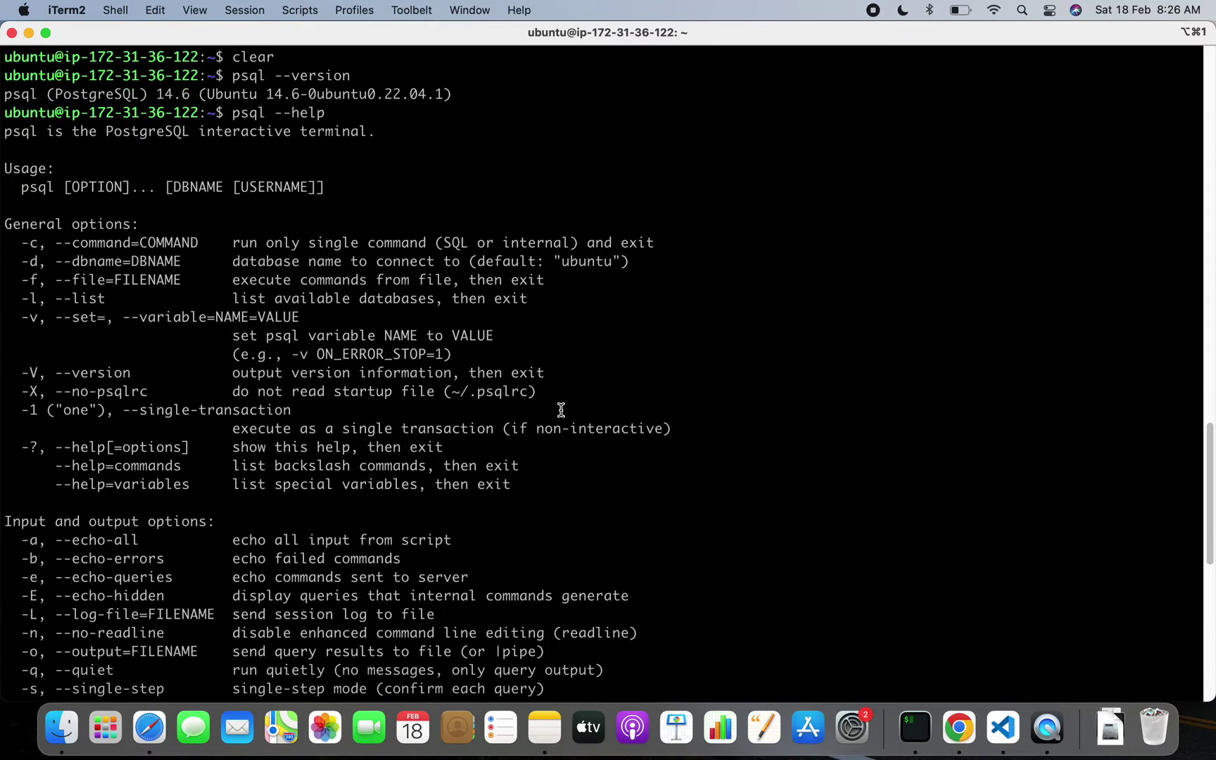
{"action": "scroll", "coordinate": [561, 410], "scroll_direction": "down", "scroll_amount": 10}
Draft 'psql -h RDS_HOSTNAME -u postgres', then erase it from the prompt
{"action": "type", "text": "psql "}
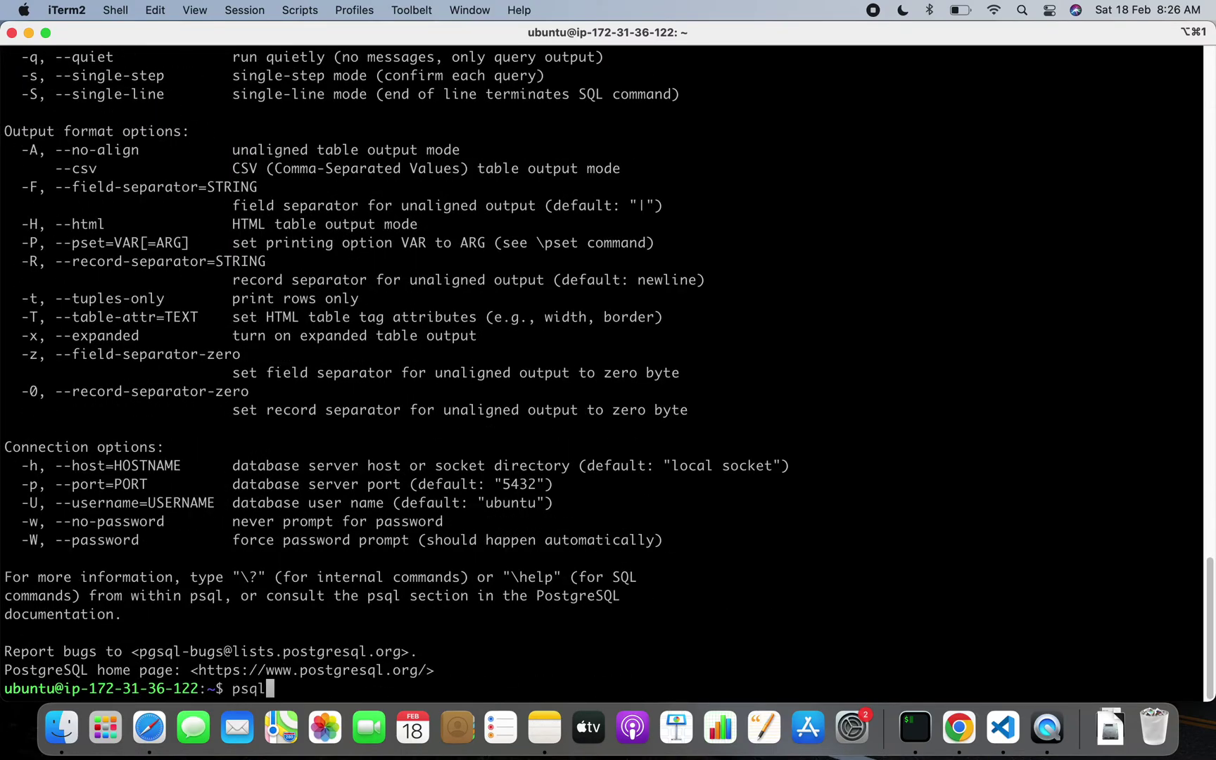
{"action": "type", "text": "-h RDS_HOST"}
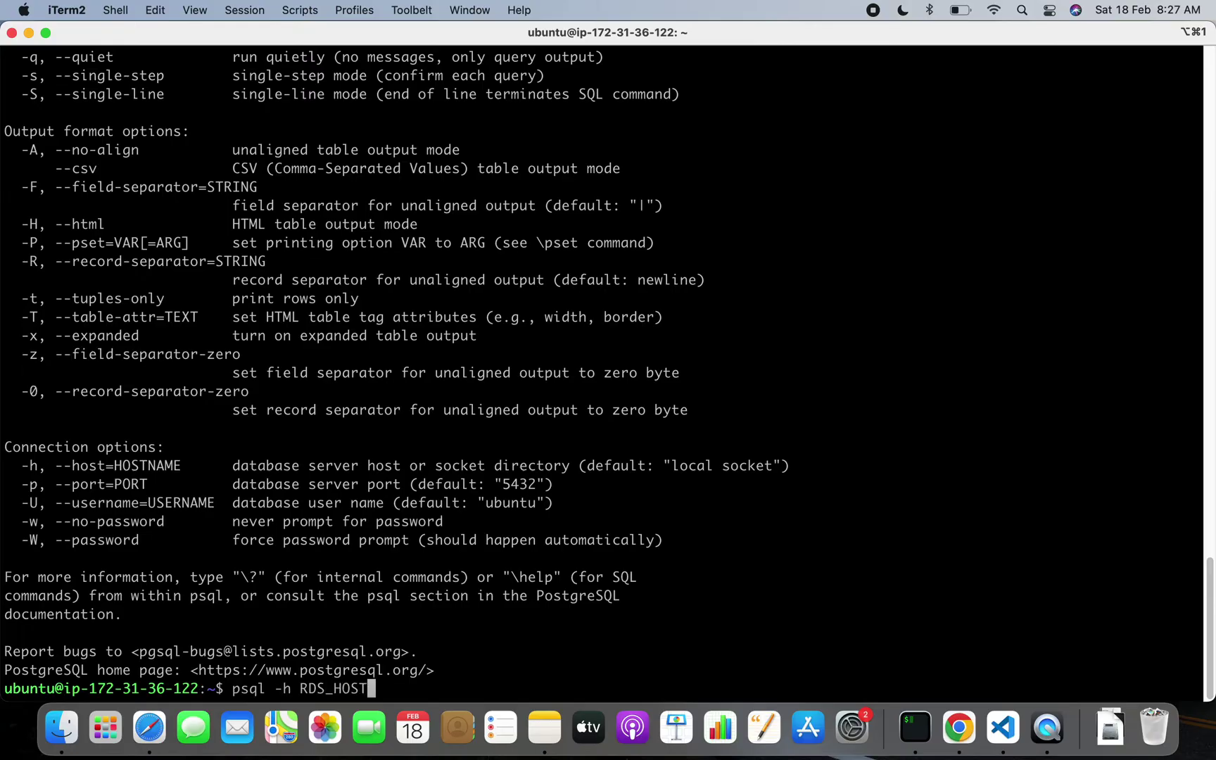
{"action": "type", "text": "NAME -u postgres"}
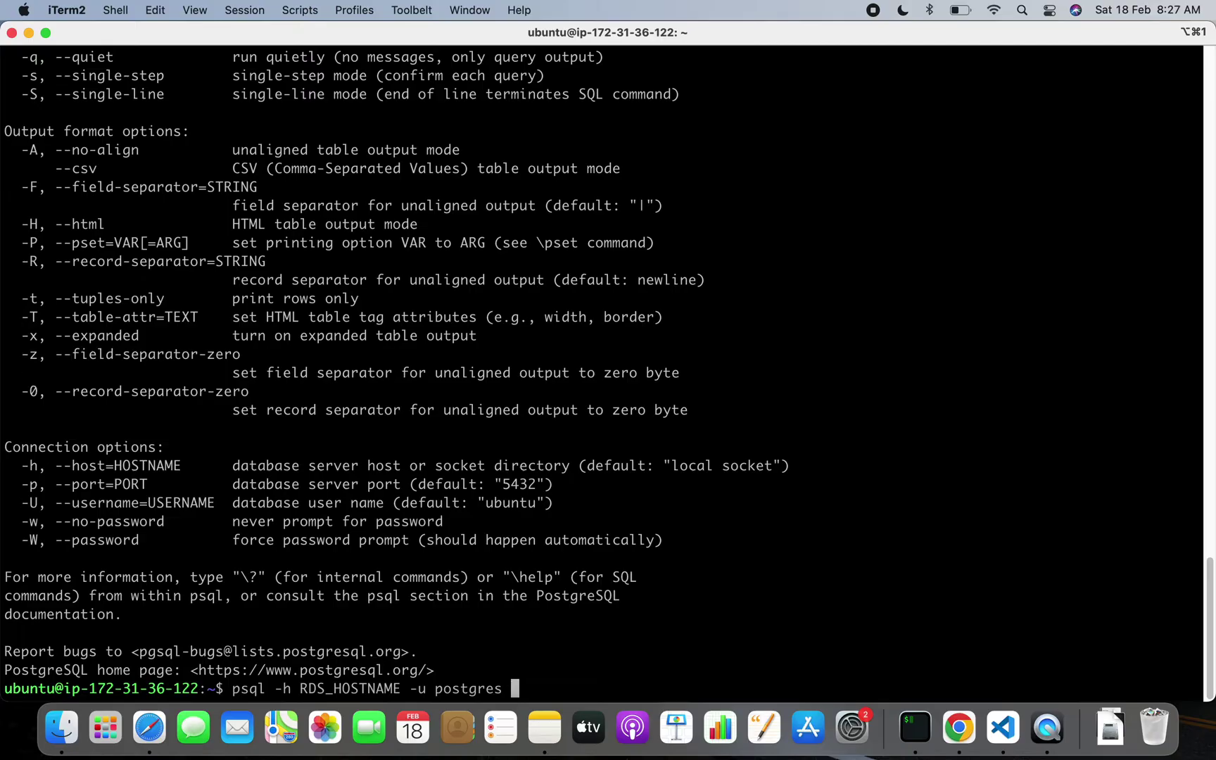
{"action": "key", "text": "BackSpace"}
{"action": "key", "text": "ctrl+super+q"}
{"action": "key", "text": "BackSpace"}
{"action": "key", "text": "BackSpace"}
{"action": "key", "text": "BackSpace"}
{"action": "key", "text": "BackSpace"}
{"action": "key", "text": "BackSpace"}
{"action": "key", "text": "BackSpace"}
{"action": "key", "text": "BackSpace"}
{"action": "key", "text": "BackSpace"}
{"action": "key", "text": "BackSpace"}
{"action": "key", "text": "BackSpace"}
{"action": "key", "text": "BackSpace"}
{"action": "key", "text": "BackSpace"}
{"action": "key", "text": "BackSpace"}
{"action": "key", "text": "BackSpace"}
{"action": "key", "text": "BackSpace"}
{"action": "key", "text": "BackSpace"}
{"action": "key", "text": "BackSpace"}
{"action": "key", "text": "BackSpace"}
{"action": "key", "text": "BackSpace"}
{"action": "key", "text": "BackSpace"}
{"action": "key", "text": "BackSpace"}
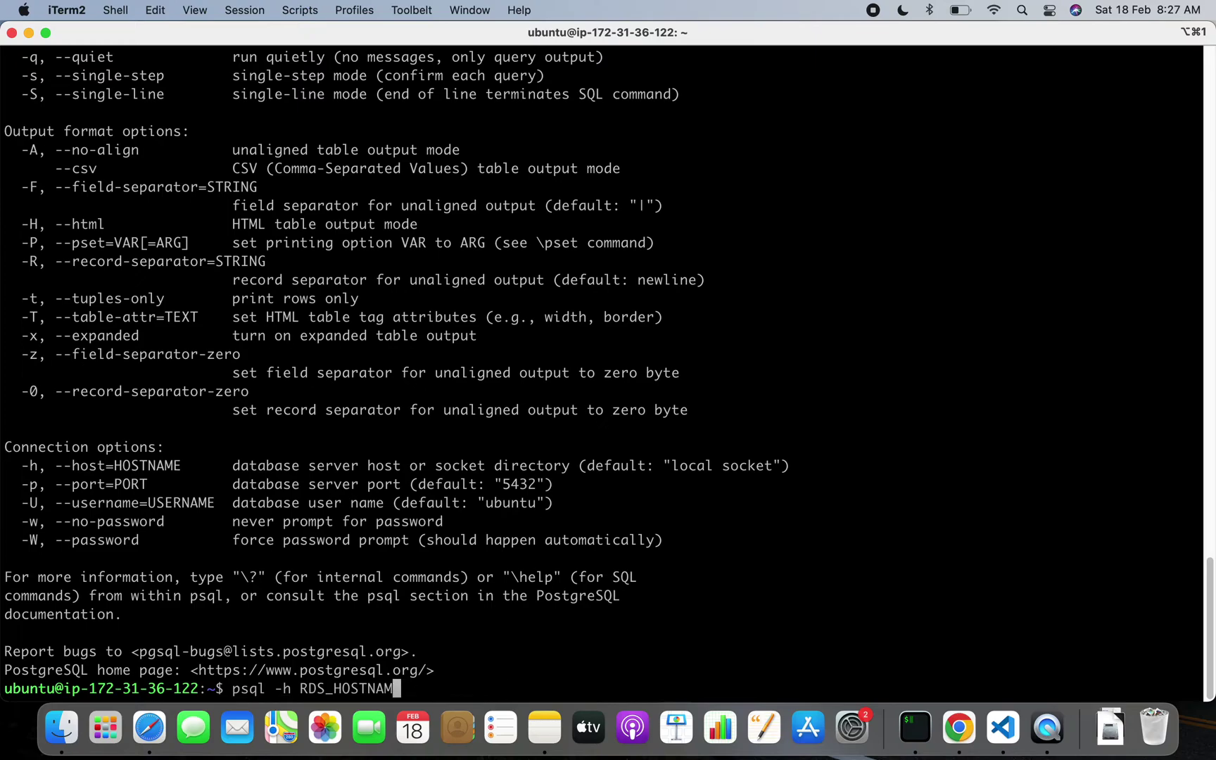
{"action": "key", "text": "BackSpace"}
{"action": "key", "text": "BackSpace"}
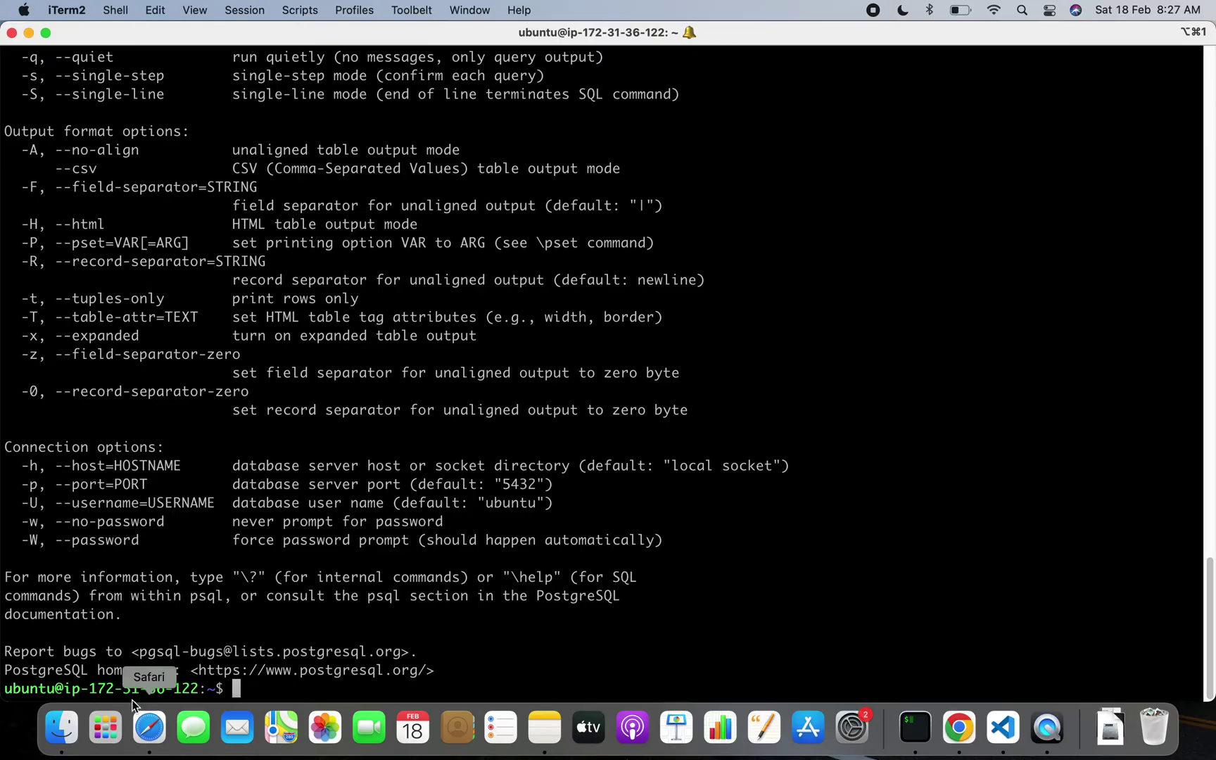
Open RDS from the console search in a new tab, go to DB Instances, and begin Create database
{"action": "left_click", "coordinate": [155, 717]}
{"action": "left_click", "coordinate": [360, 76]}
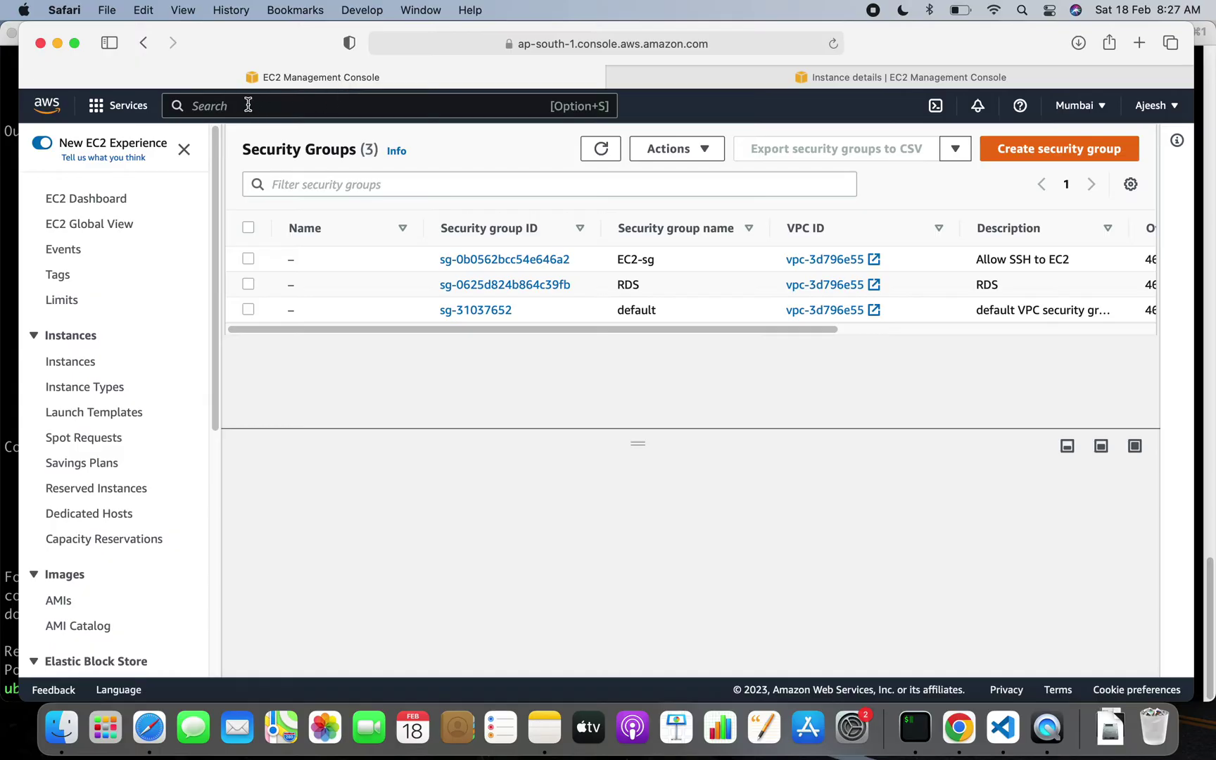
{"action": "type", "text": "RDS"}
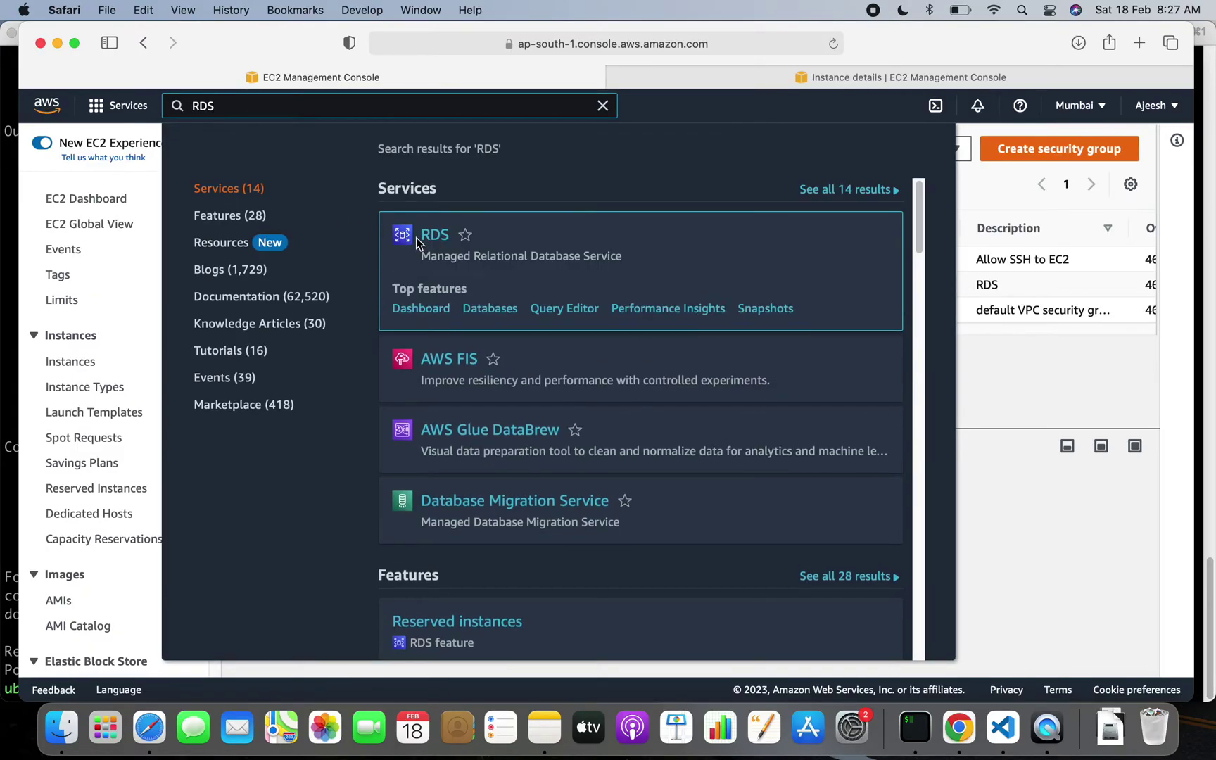
{"action": "left_click", "coordinate": [428, 239], "text": "super"}
{"action": "left_click", "coordinate": [933, 74]}
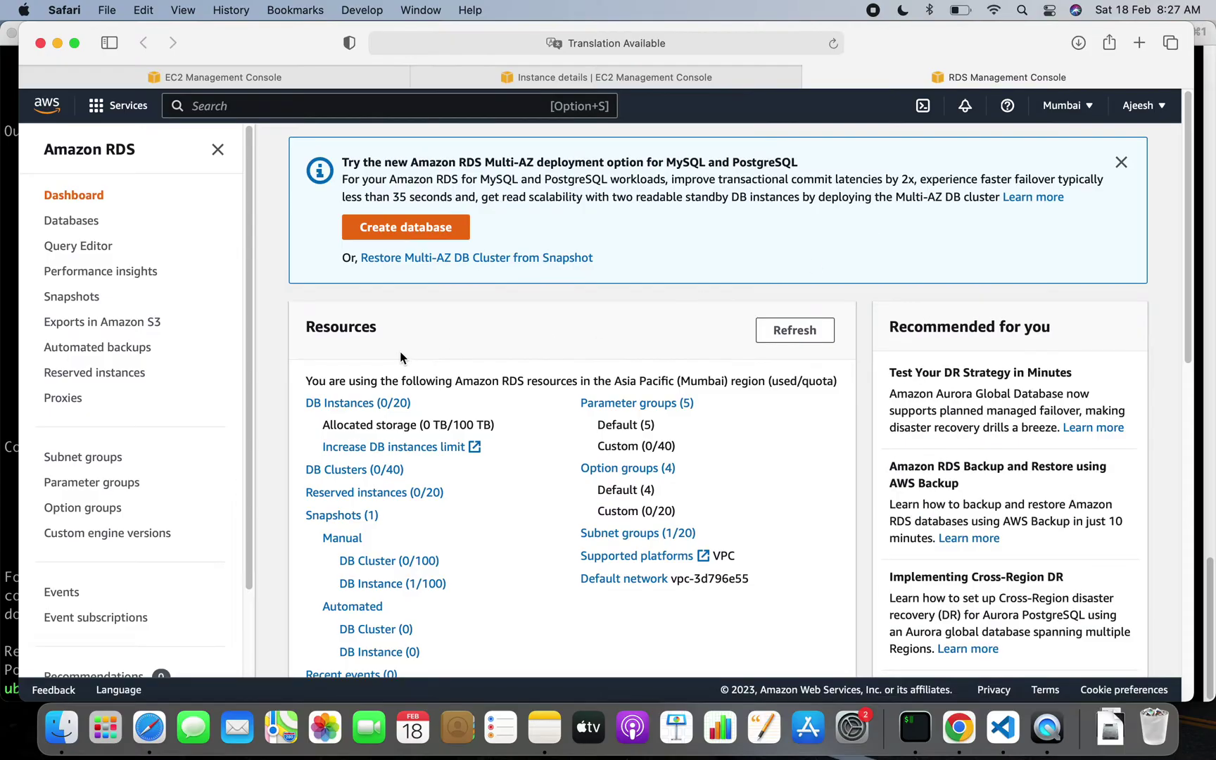
{"action": "left_click", "coordinate": [328, 403]}
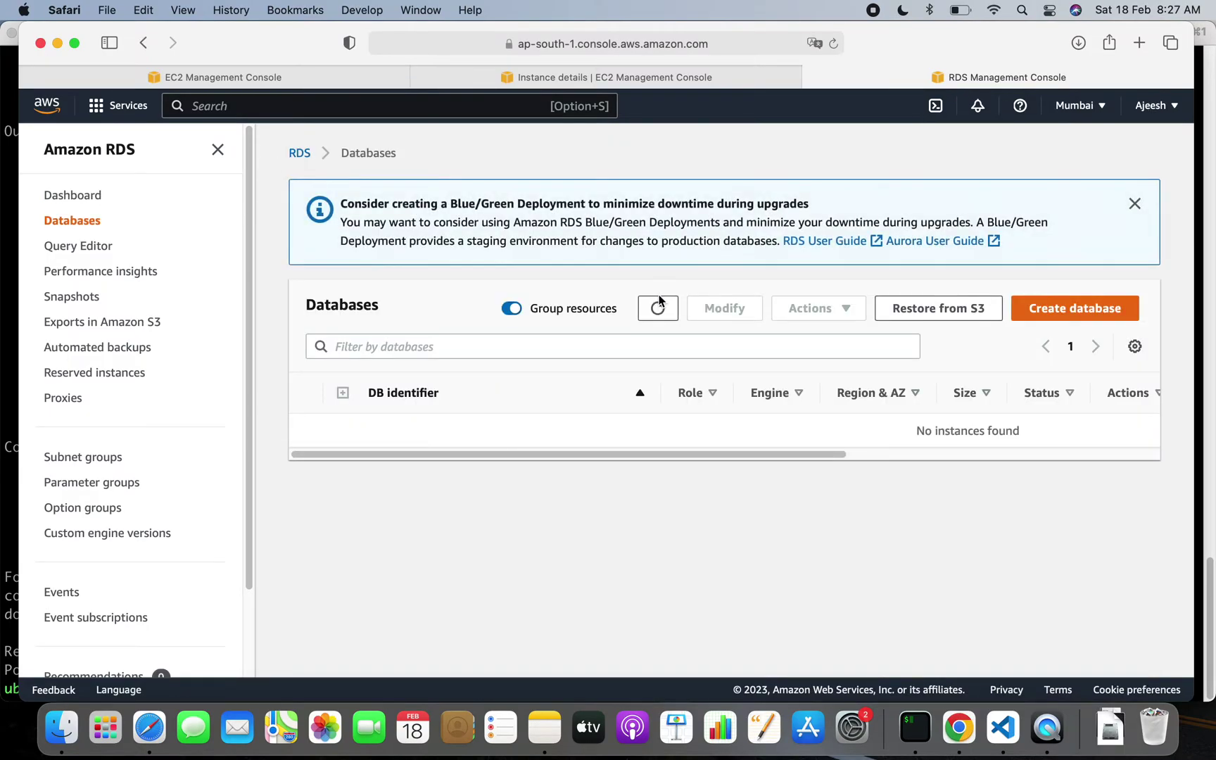
{"action": "left_click", "coordinate": [1054, 309]}
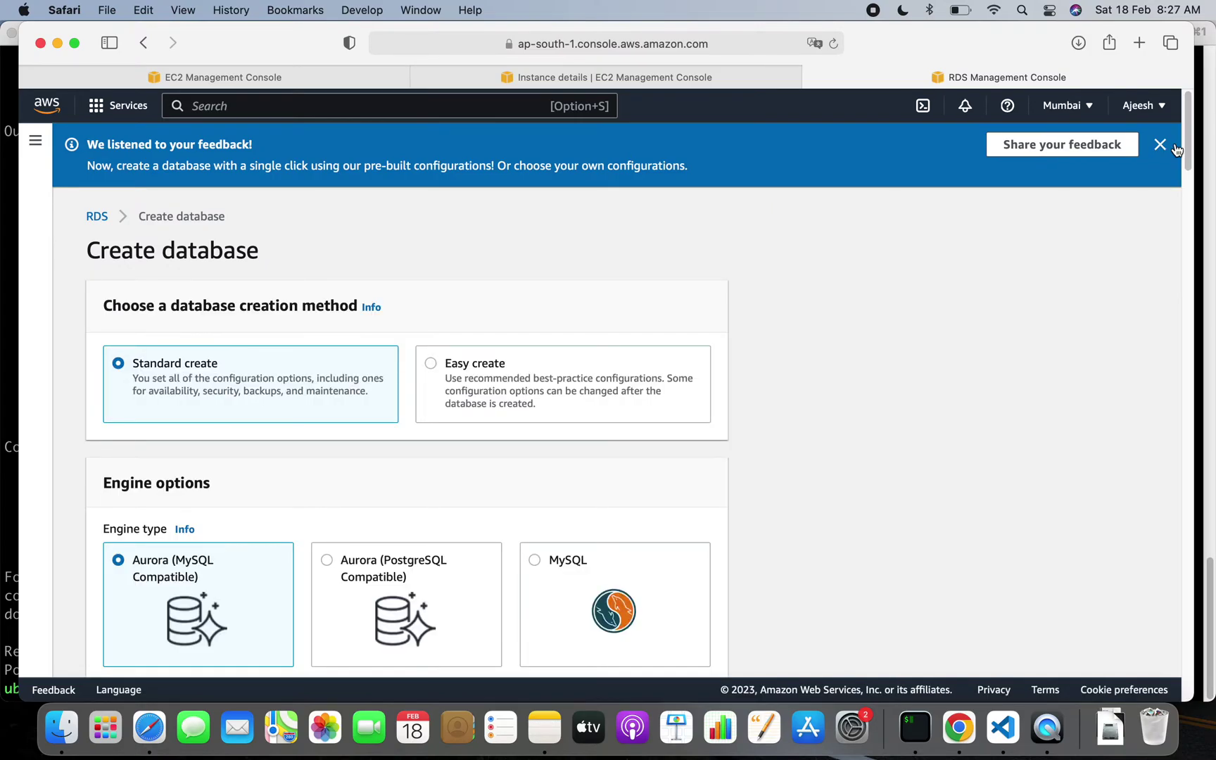
Choose PostgreSQL as the database engine
{"action": "scroll", "coordinate": [768, 303], "scroll_direction": "down", "scroll_amount": 8}
{"action": "scroll", "coordinate": [769, 304], "scroll_direction": "up", "scroll_amount": 2}
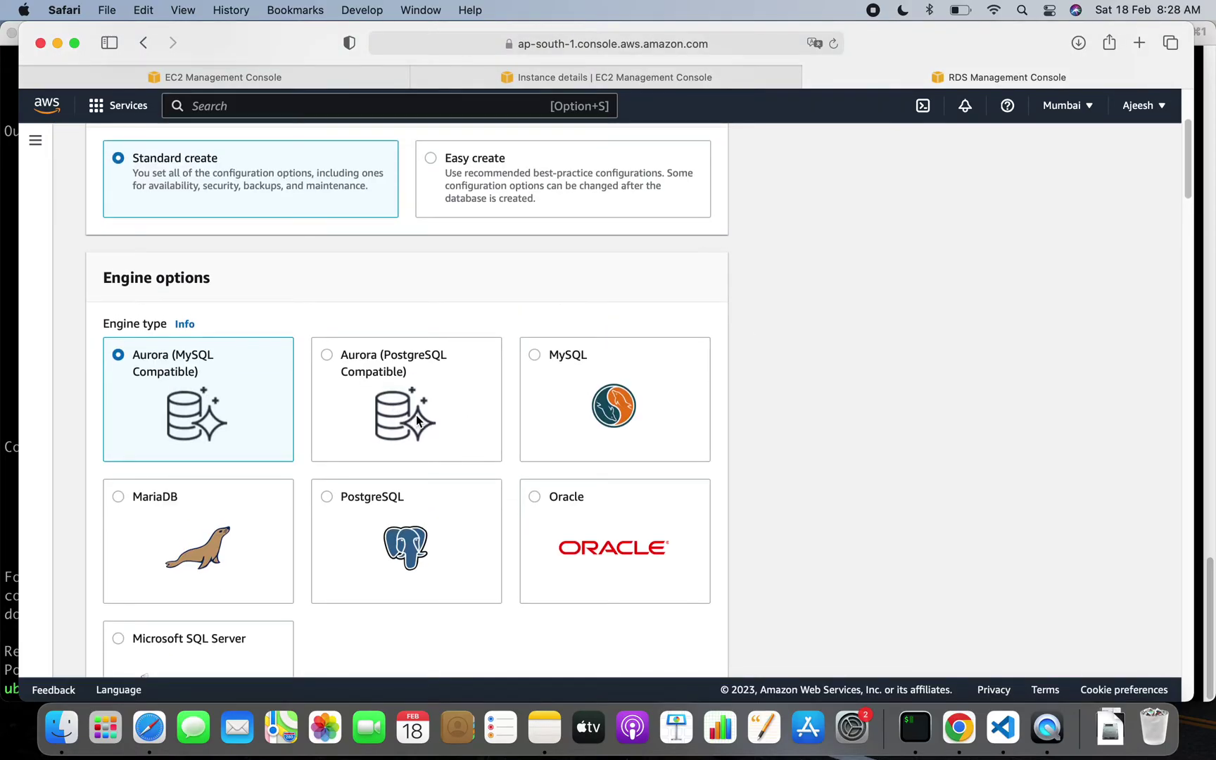
{"action": "scroll", "coordinate": [403, 405], "scroll_direction": "down", "scroll_amount": 3}
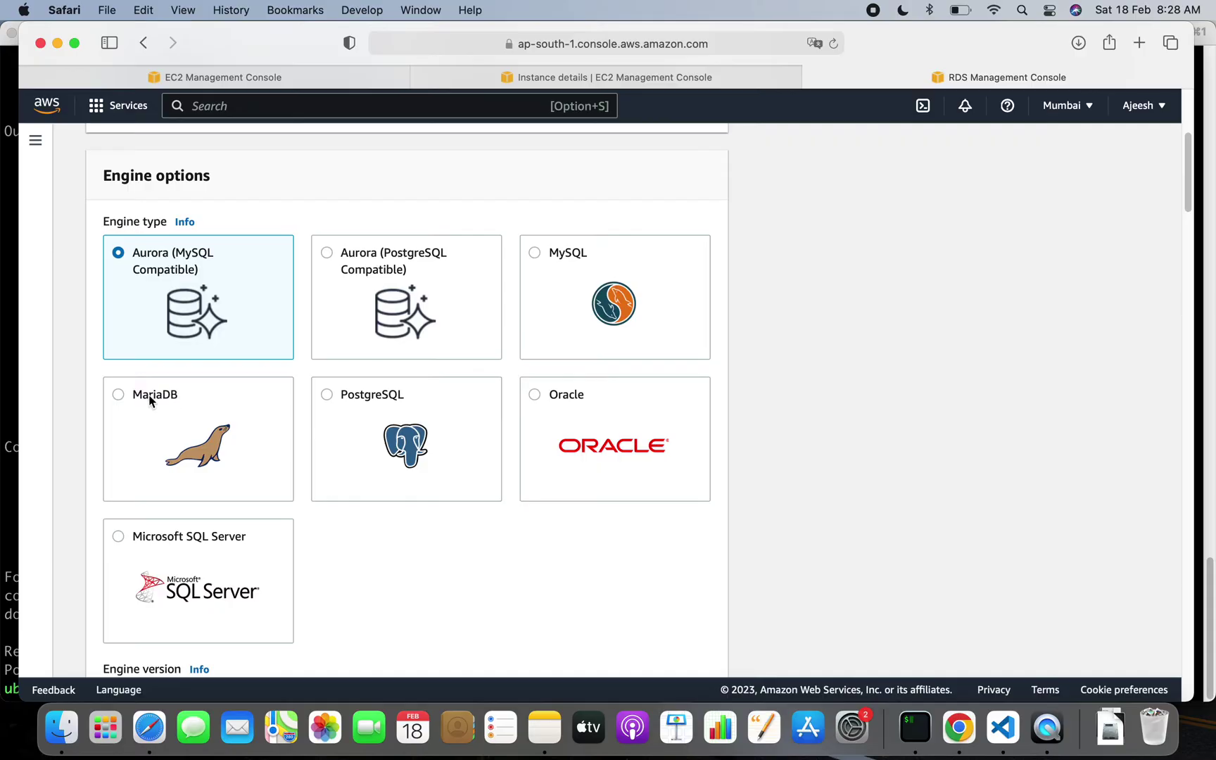
{"action": "left_click", "coordinate": [327, 396]}
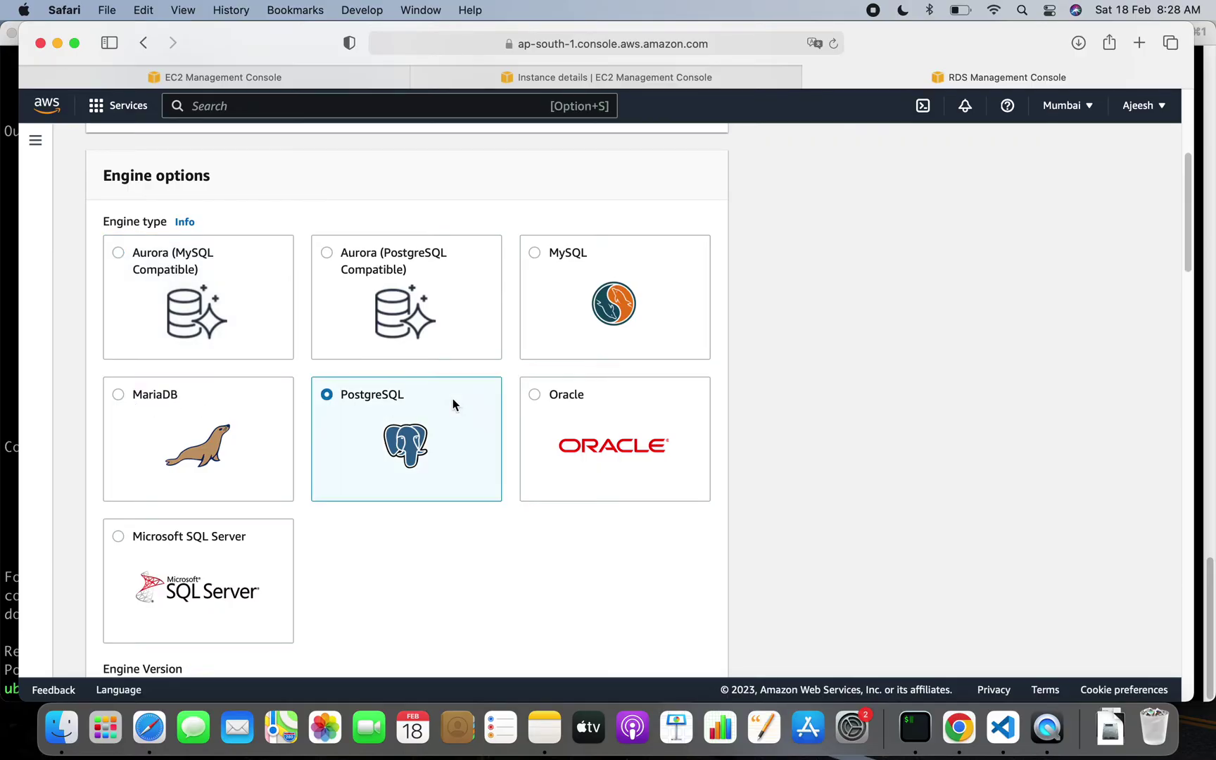
Set the deployment option to Multi-AZ DB instance instead of Multi-AZ DB Cluster
{"action": "scroll", "coordinate": [401, 275], "scroll_direction": "down", "scroll_amount": 10}
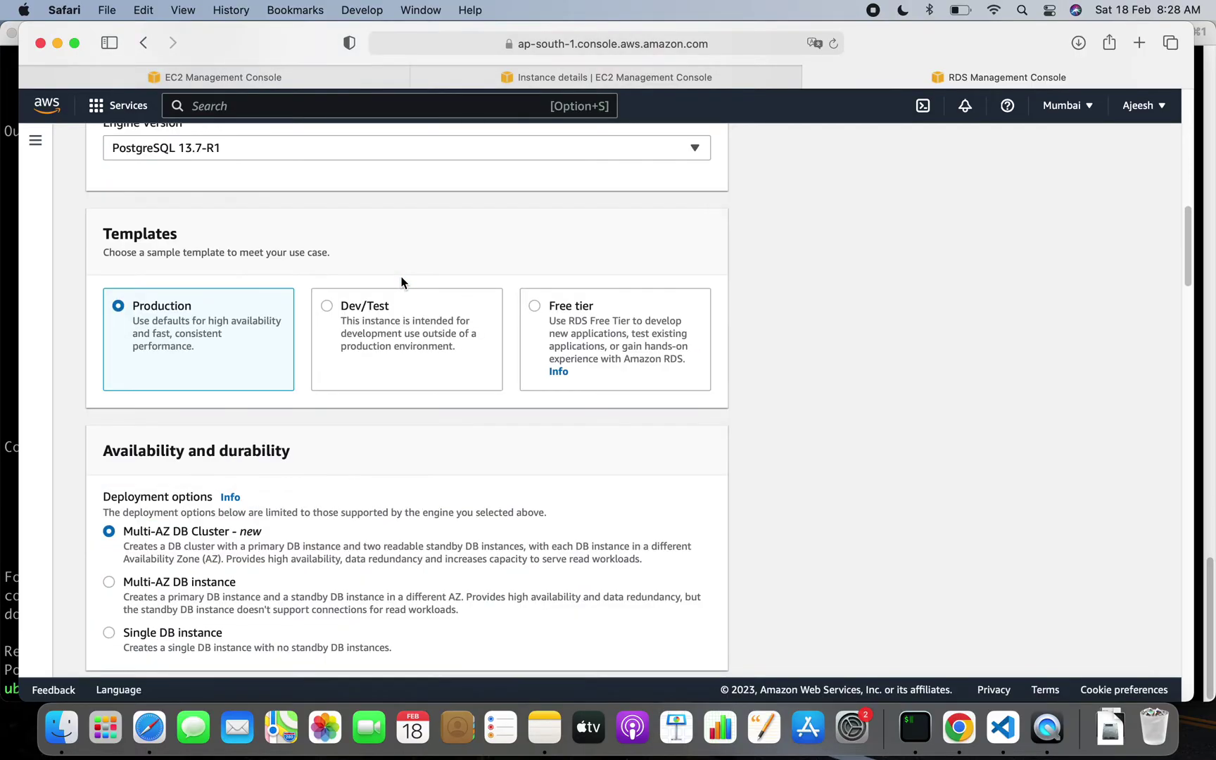
{"action": "scroll", "coordinate": [526, 293], "scroll_direction": "down", "scroll_amount": 3}
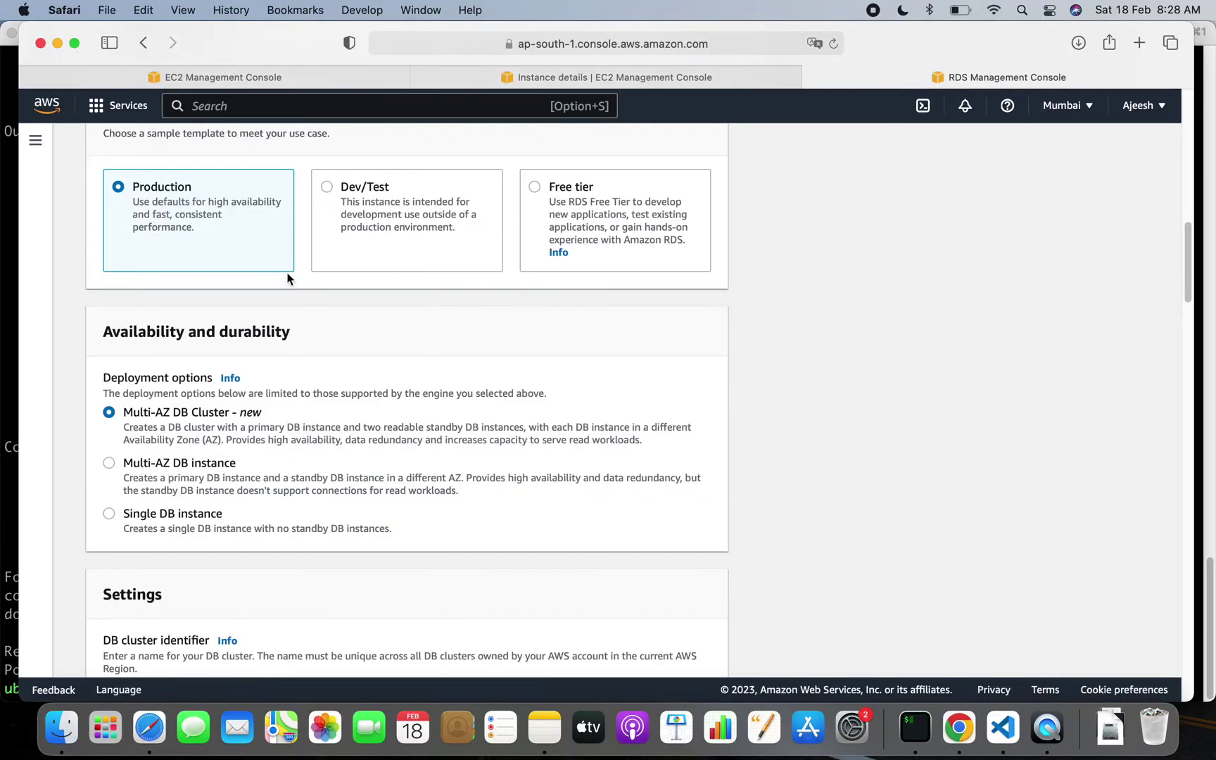
{"action": "scroll", "coordinate": [211, 317], "scroll_direction": "up", "scroll_amount": 4}
{"action": "scroll", "coordinate": [134, 355], "scroll_direction": "down", "scroll_amount": 4}
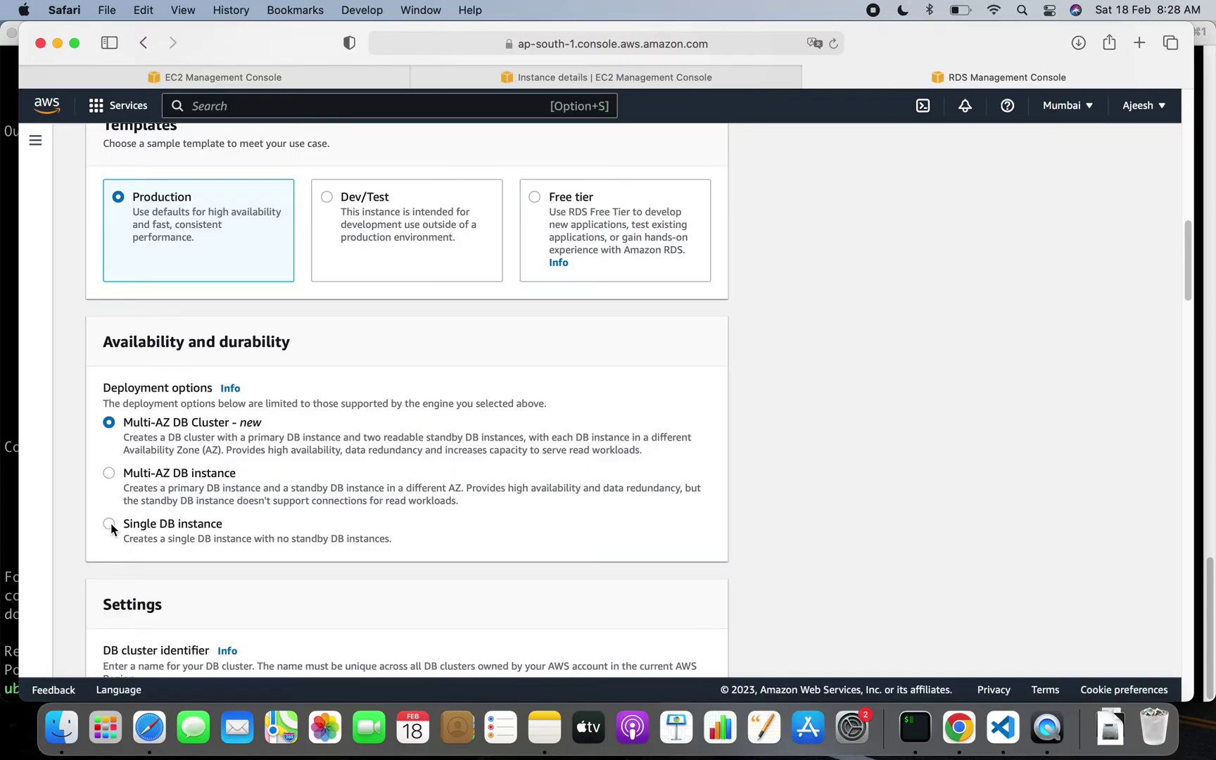
{"action": "left_click", "coordinate": [103, 474]}
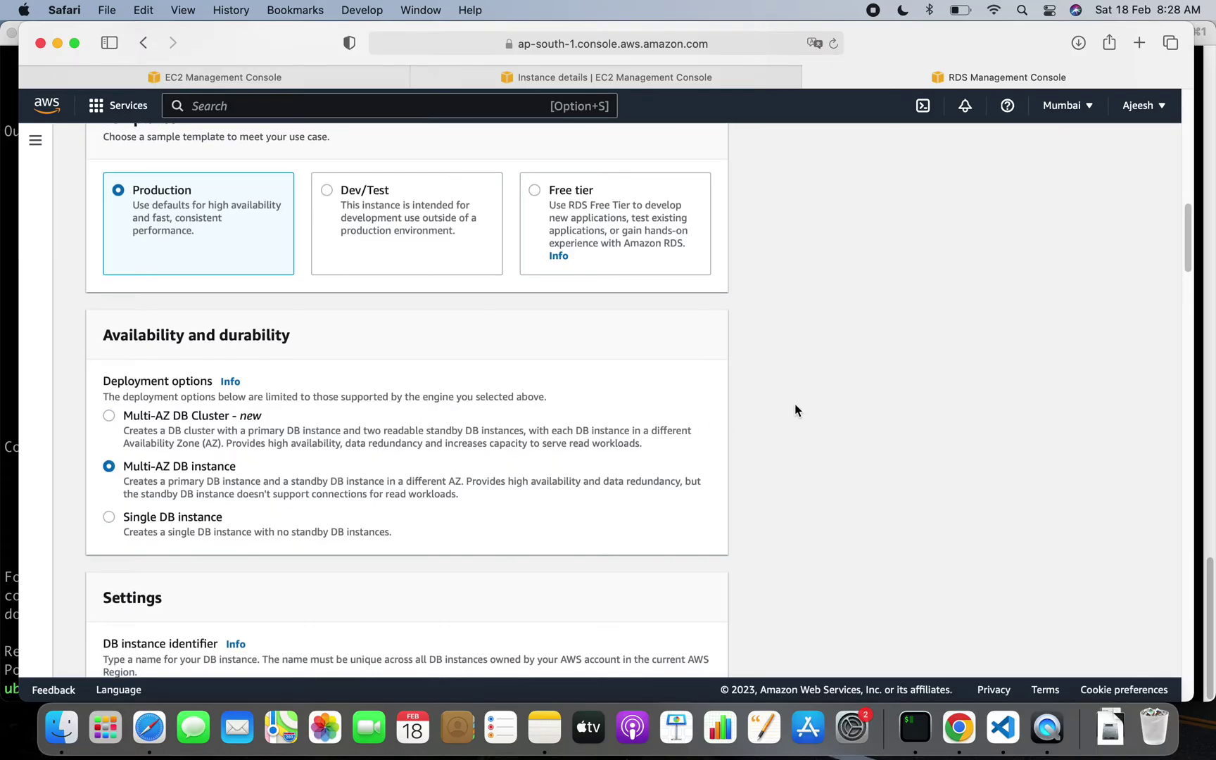
{"action": "scroll", "coordinate": [795, 405], "scroll_direction": "down", "scroll_amount": 5}
Keep database-1 as the instance identifier and leave the master password to be set manually
{"action": "triple_click", "coordinate": [219, 332]}
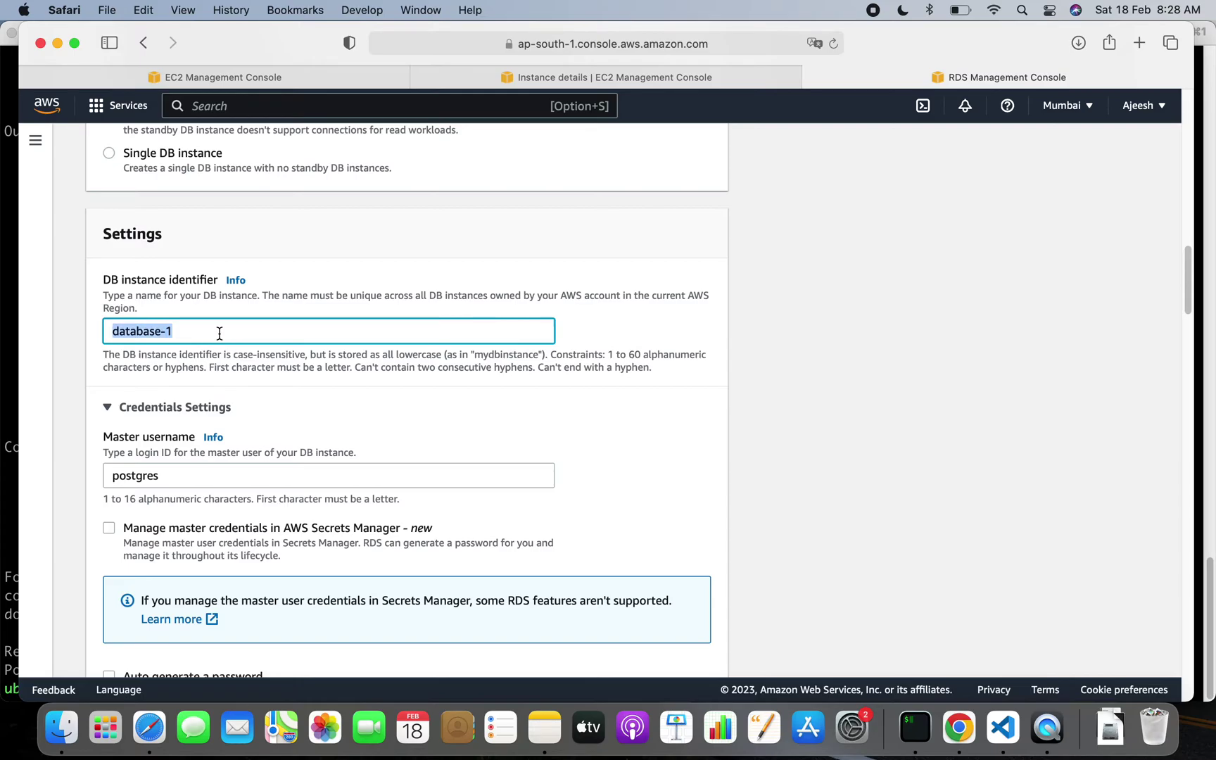
{"action": "left_click", "coordinate": [219, 333]}
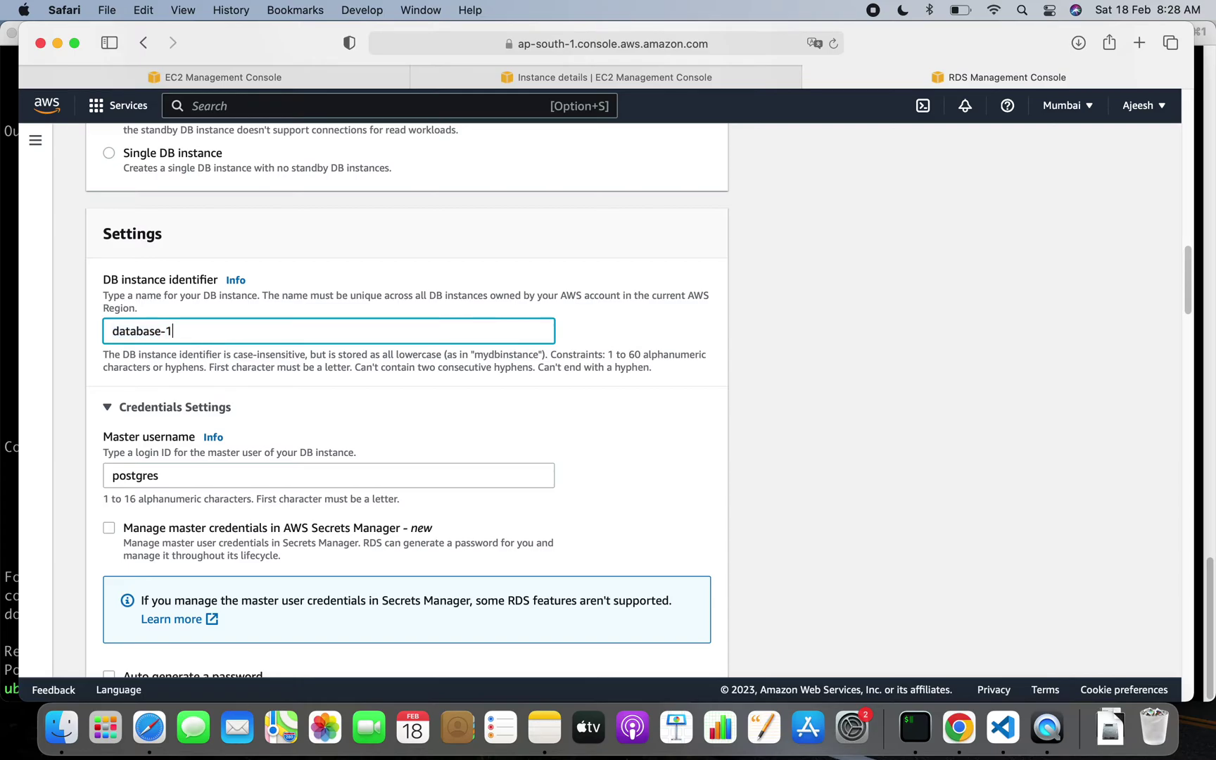
{"action": "scroll", "coordinate": [276, 374], "scroll_direction": "down", "scroll_amount": 3}
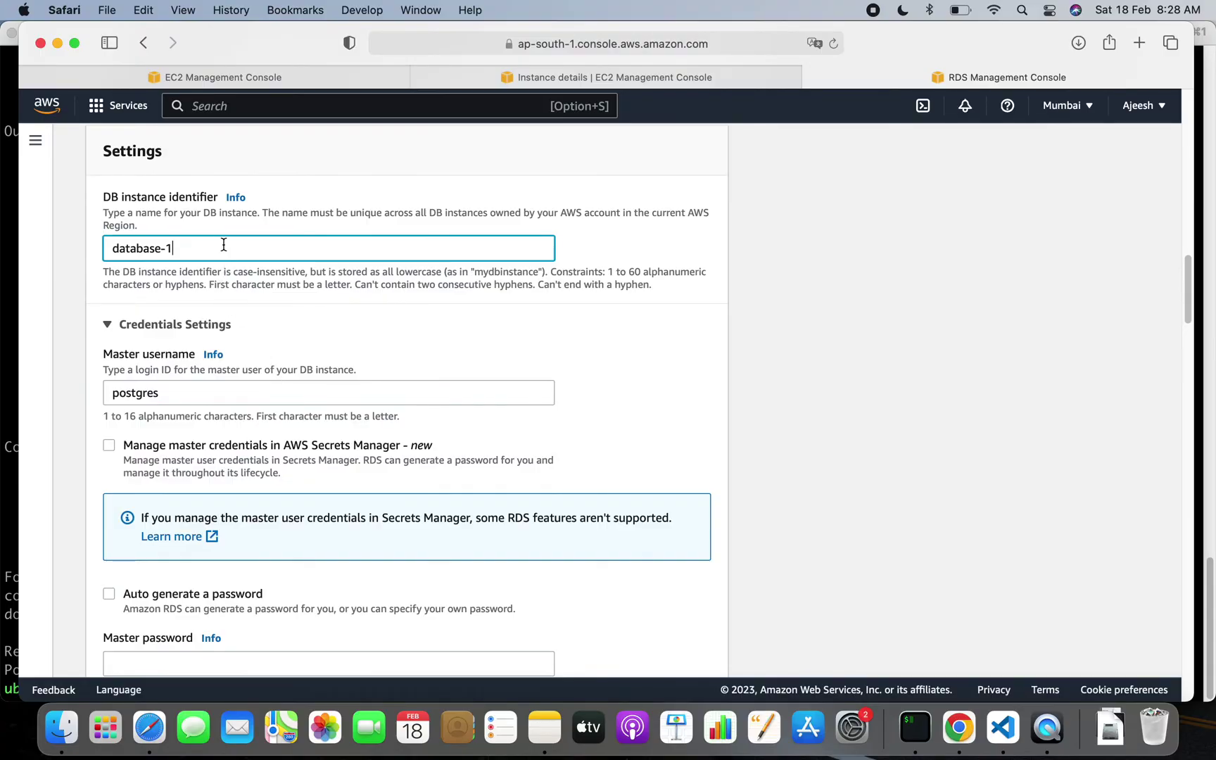
{"action": "scroll", "coordinate": [323, 338], "scroll_direction": "down", "scroll_amount": 1}
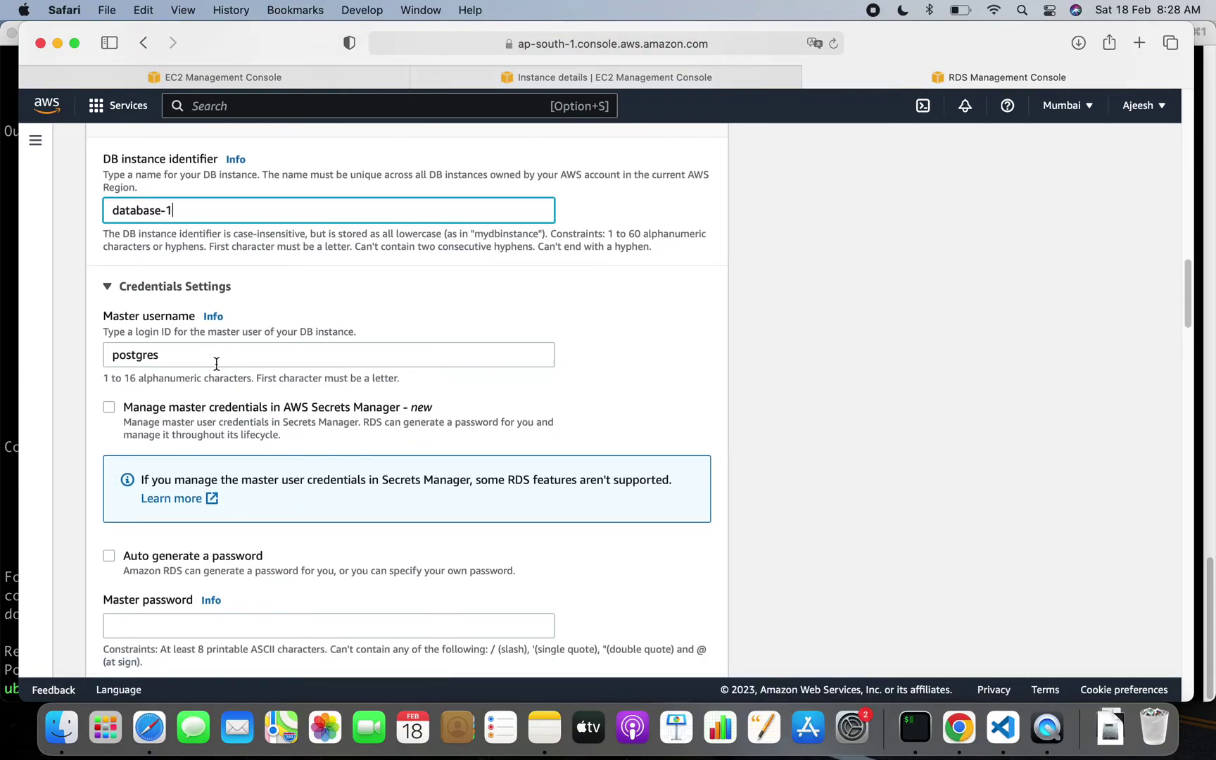
{"action": "scroll", "coordinate": [215, 361], "scroll_direction": "down", "scroll_amount": 1}
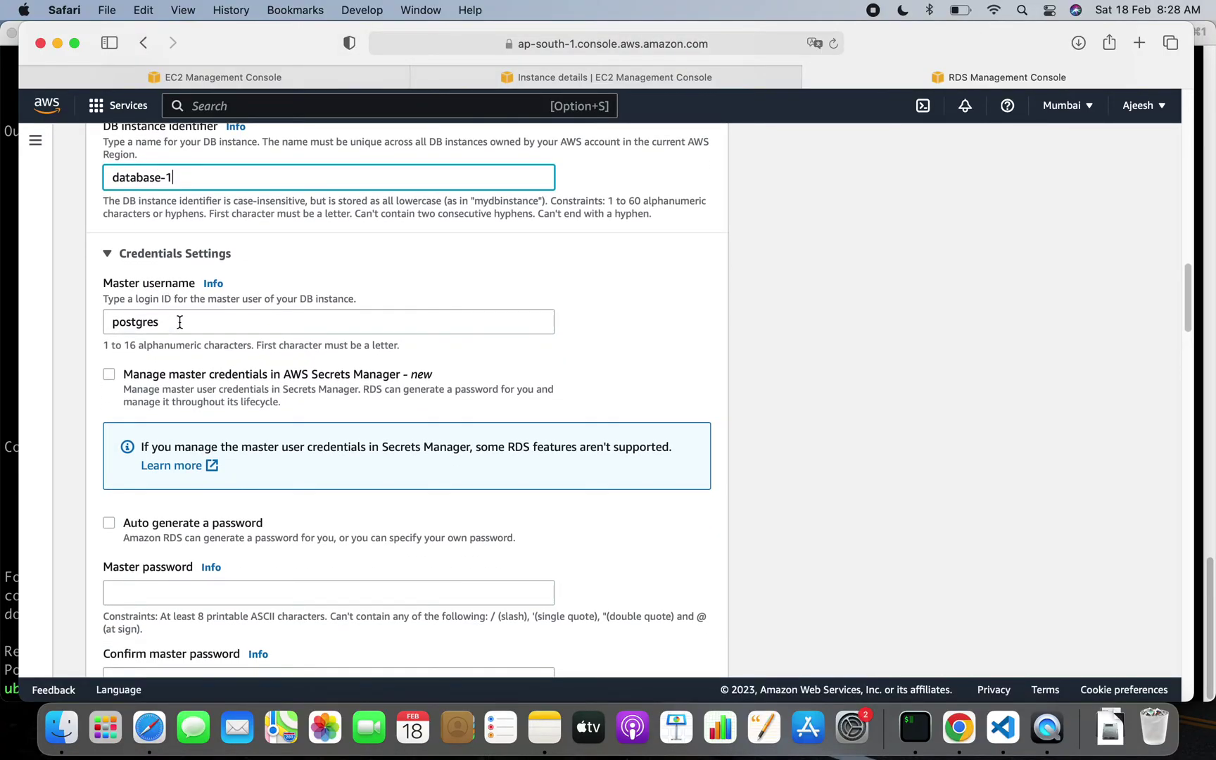
{"action": "scroll", "coordinate": [180, 321], "scroll_direction": "down", "scroll_amount": 1}
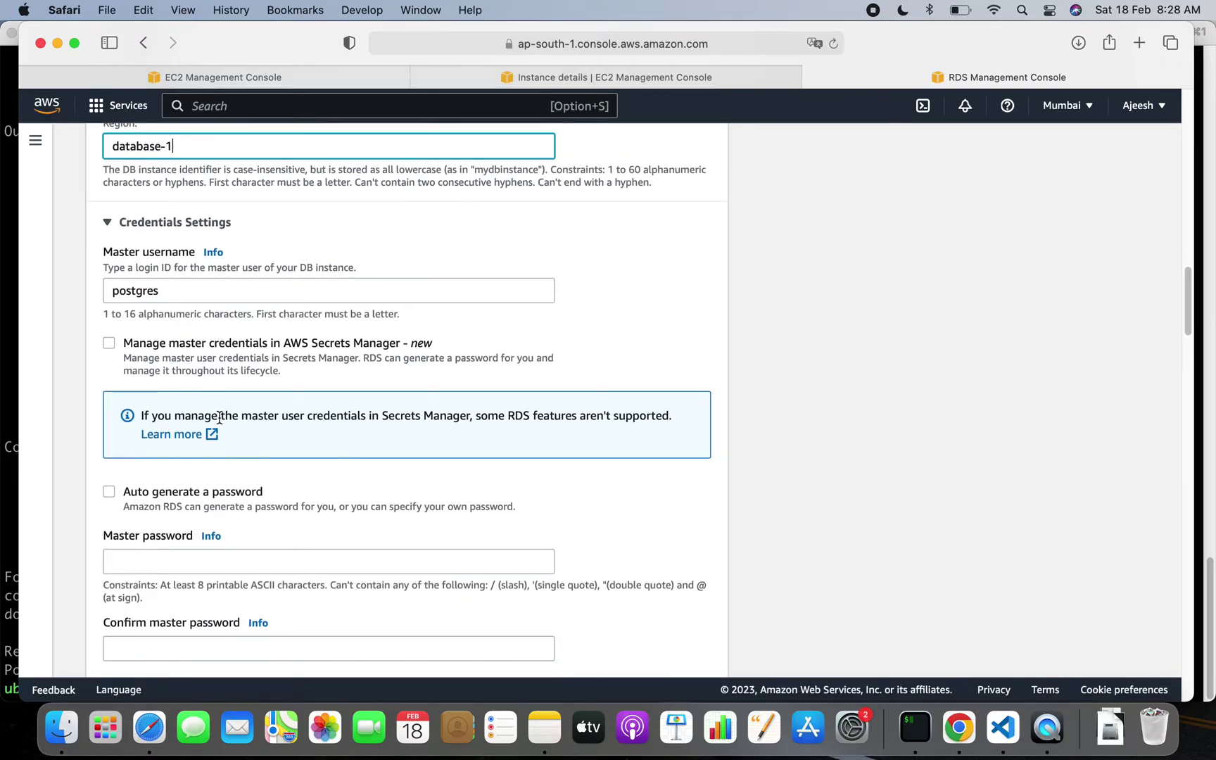
{"action": "left_click", "coordinate": [107, 493]}
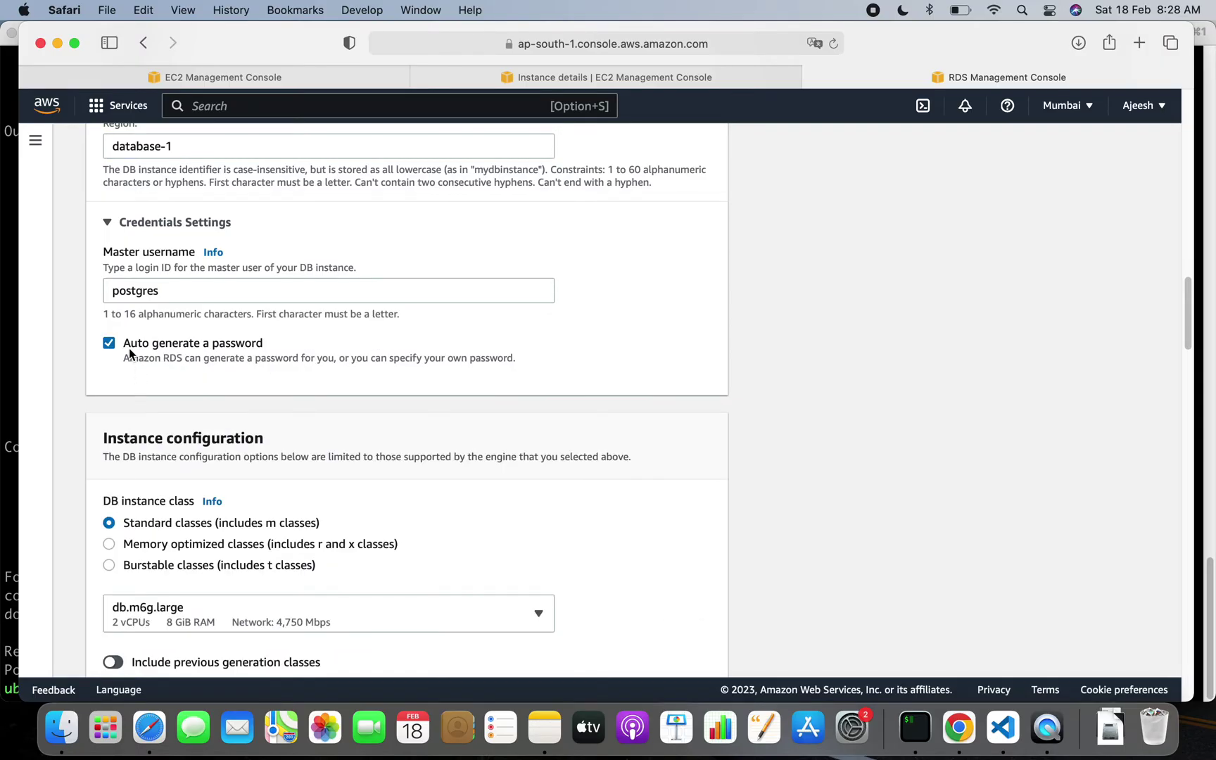
{"action": "left_click", "coordinate": [109, 344]}
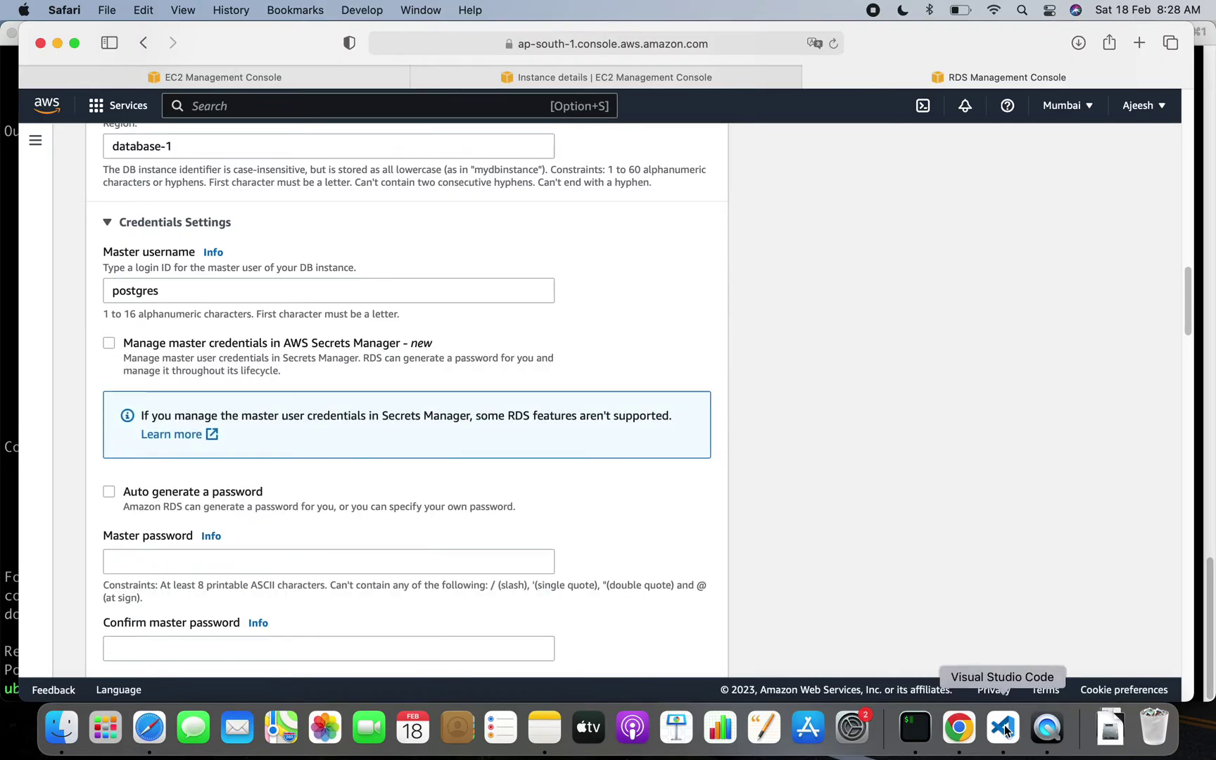
Copy the password from rds-proxy.txt into Master password and Confirm master password
{"action": "left_click", "coordinate": [1002, 727]}
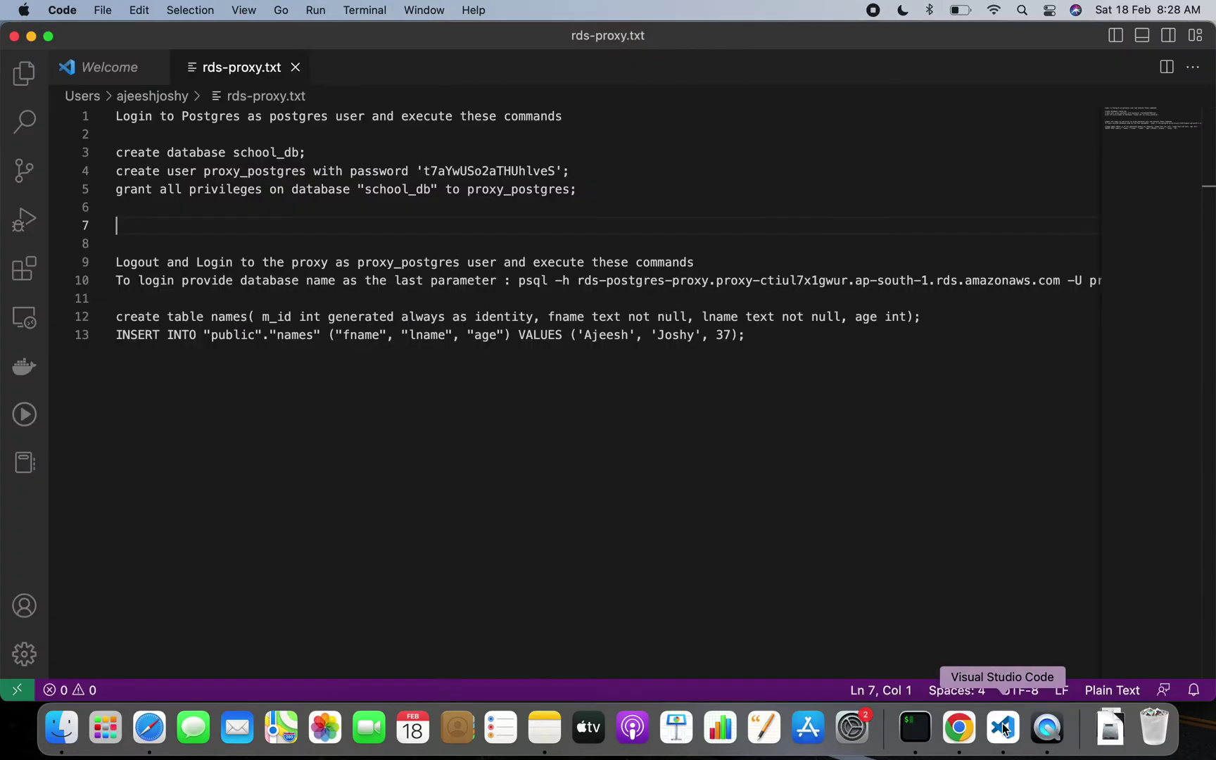
{"action": "double_click", "coordinate": [454, 171]}
{"action": "key", "text": "super+Tab"}
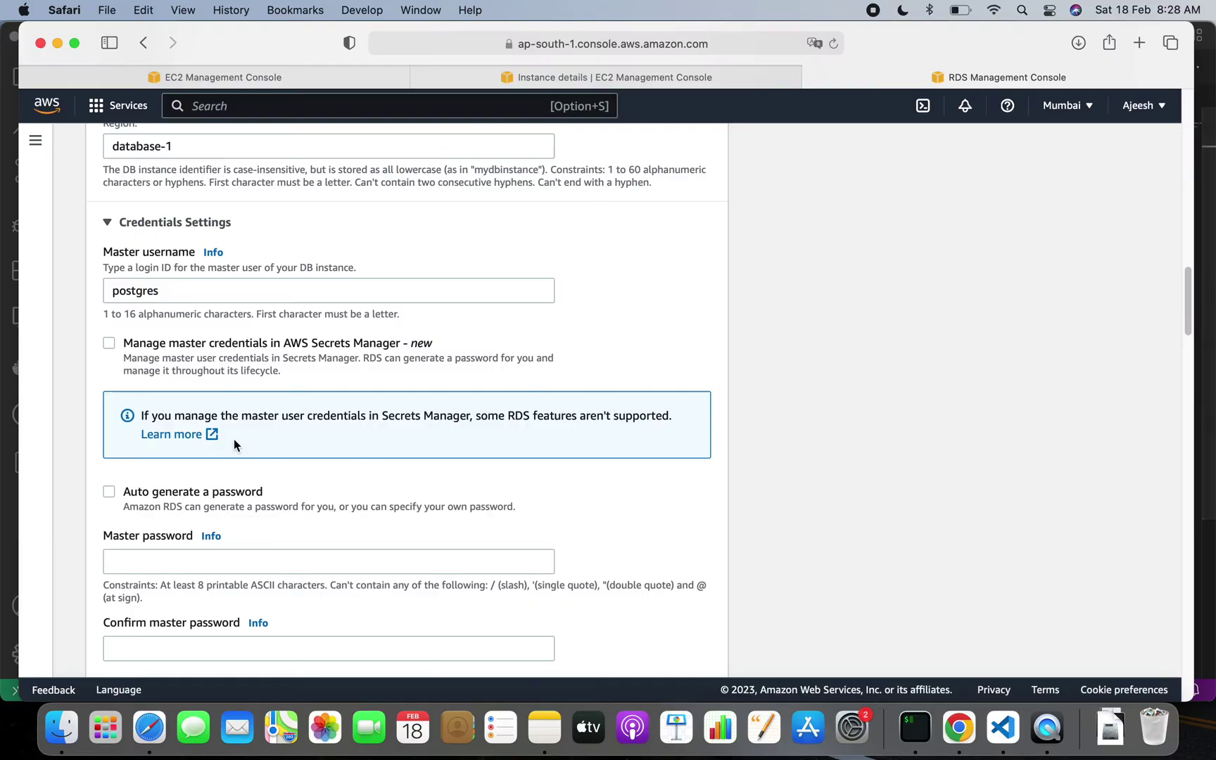
{"action": "left_click", "coordinate": [166, 561]}
{"action": "key", "text": "super+v"}
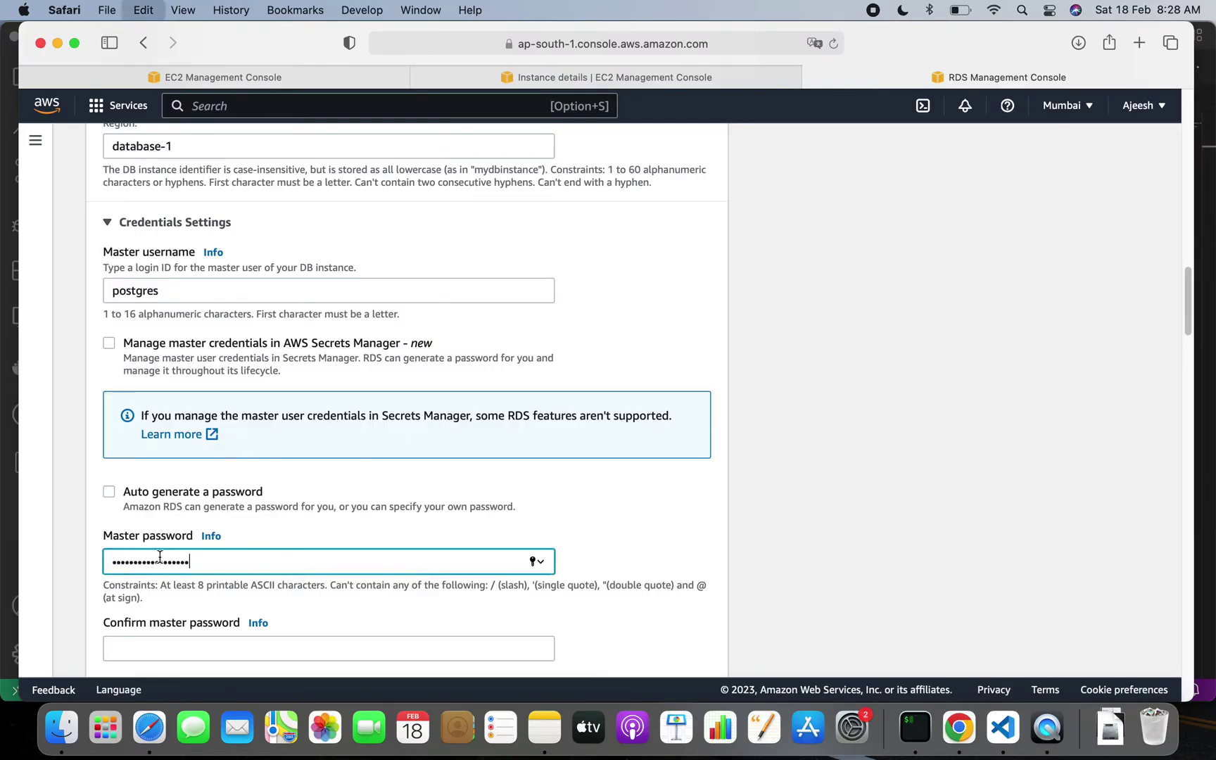
{"action": "scroll", "coordinate": [284, 475], "scroll_direction": "down", "scroll_amount": 3}
{"action": "left_click", "coordinate": [172, 535]}
{"action": "key", "text": "super+v"}
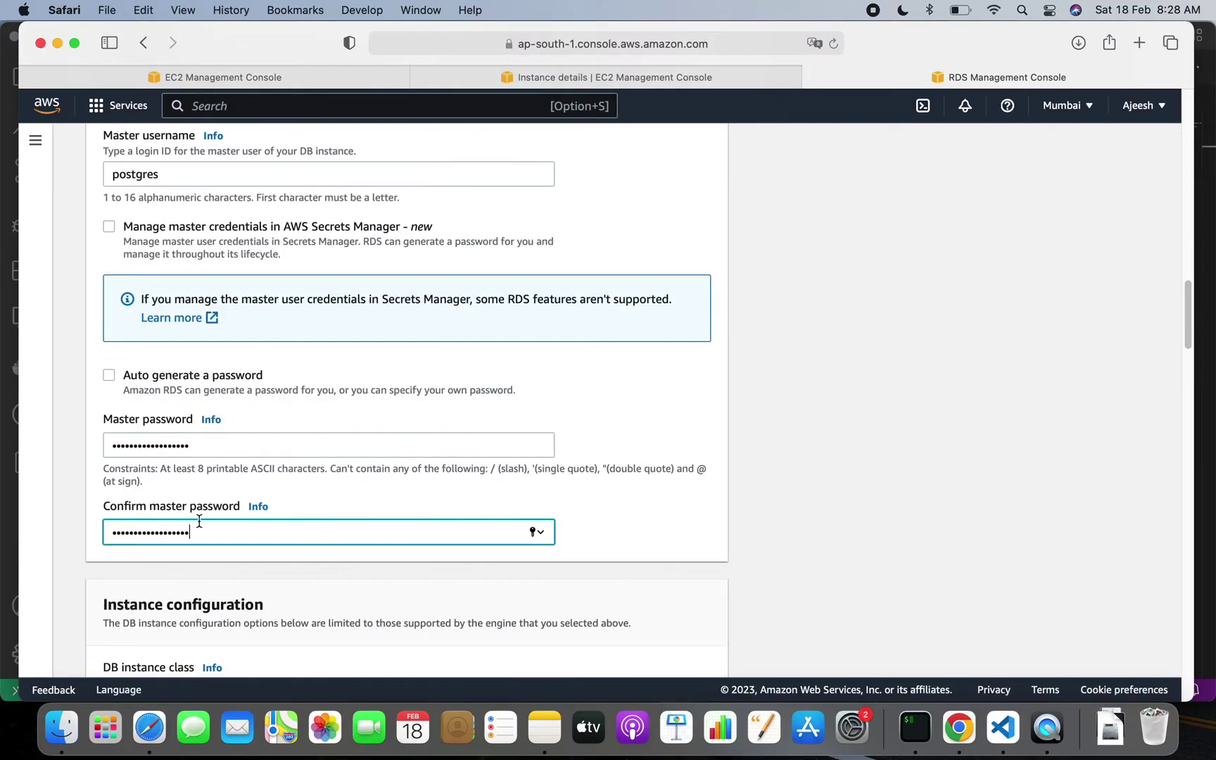
{"action": "scroll", "coordinate": [559, 408], "scroll_direction": "down", "scroll_amount": 1}
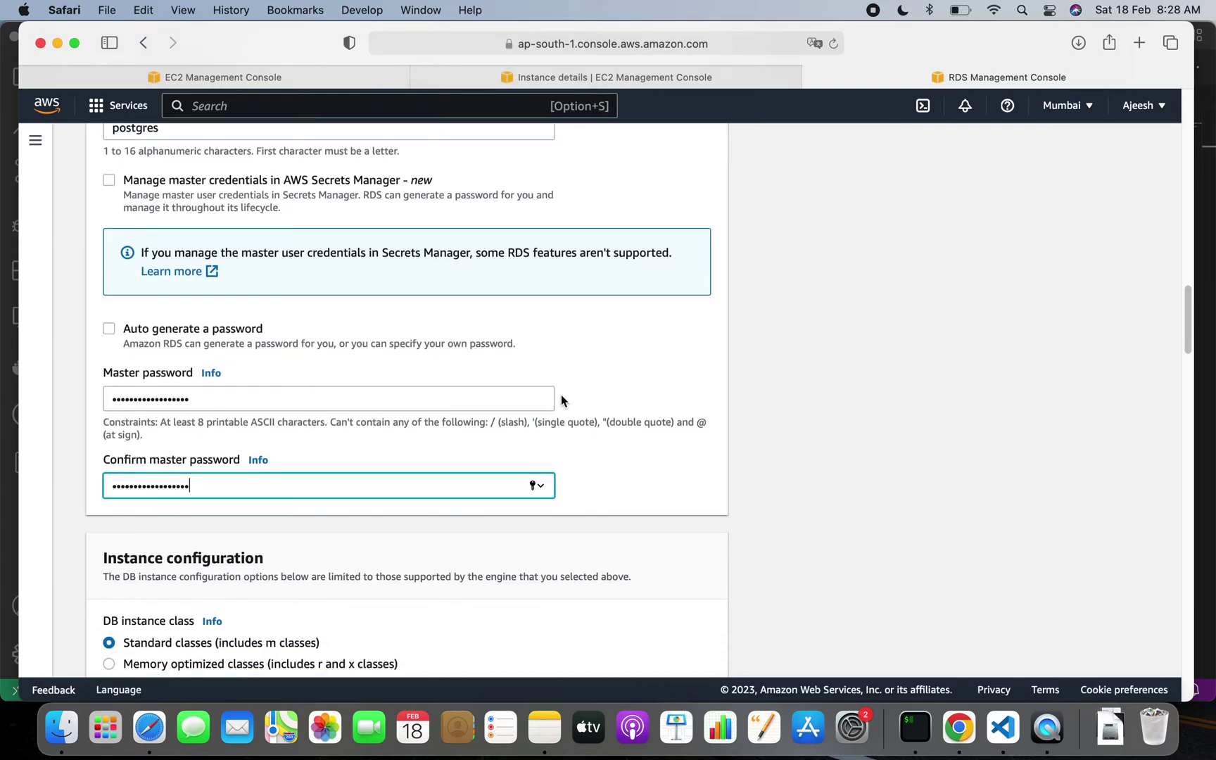
{"action": "scroll", "coordinate": [560, 398], "scroll_direction": "down", "scroll_amount": 4}
{"action": "scroll", "coordinate": [561, 399], "scroll_direction": "down", "scroll_amount": 2}
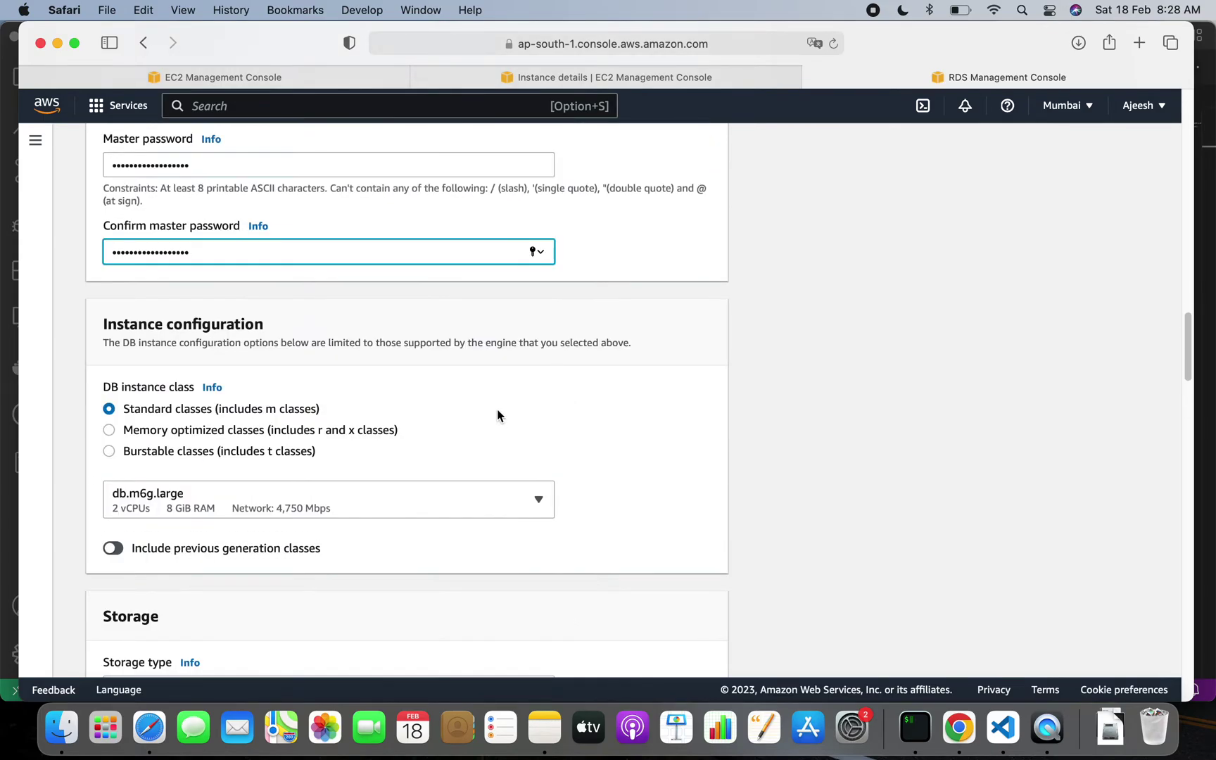
Select the burstable db.t3.micro instance class
{"action": "left_click", "coordinate": [109, 450]}
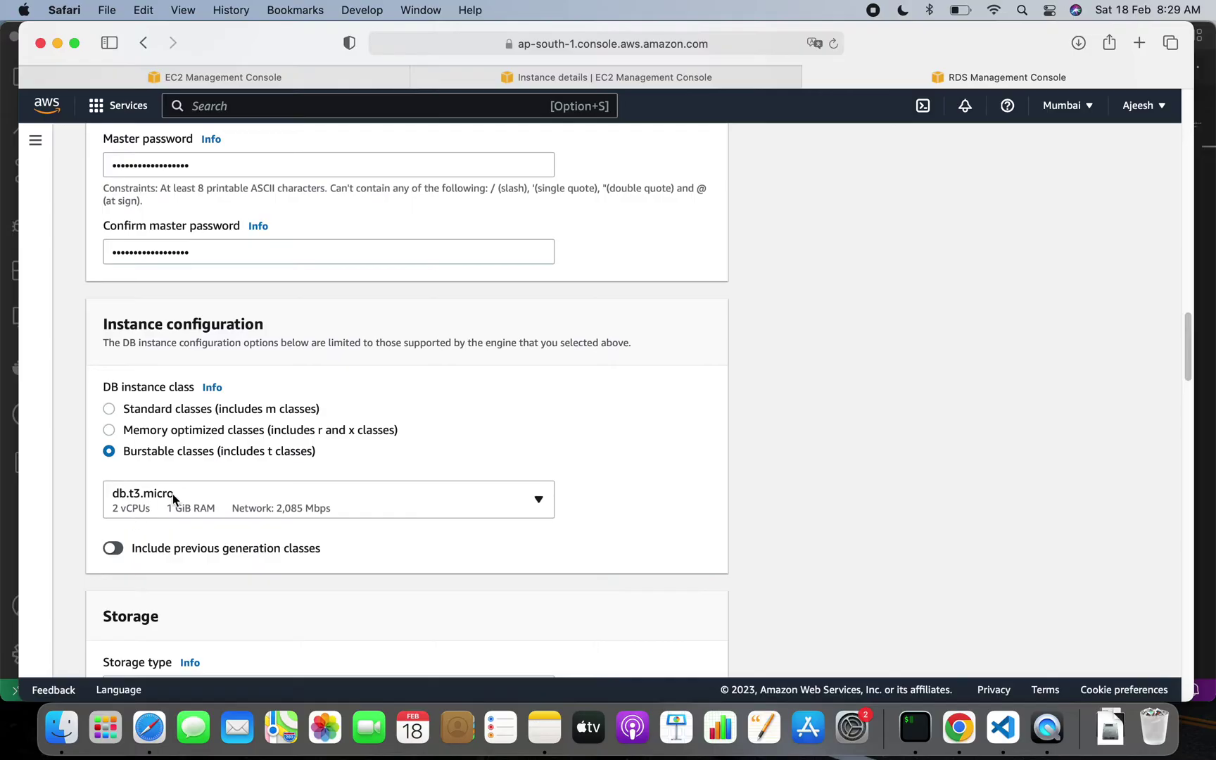
{"action": "left_click", "coordinate": [110, 409]}
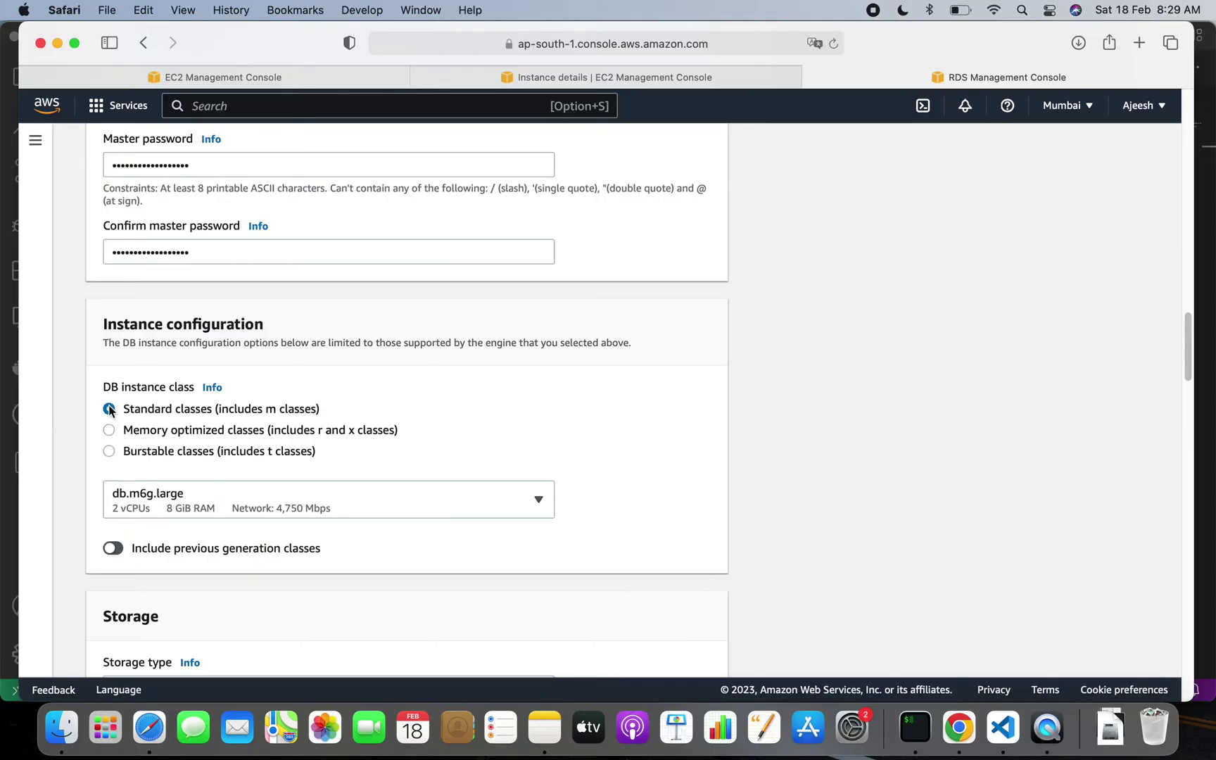
{"action": "left_click", "coordinate": [109, 451]}
{"action": "scroll", "coordinate": [242, 454], "scroll_direction": "down", "scroll_amount": 2}
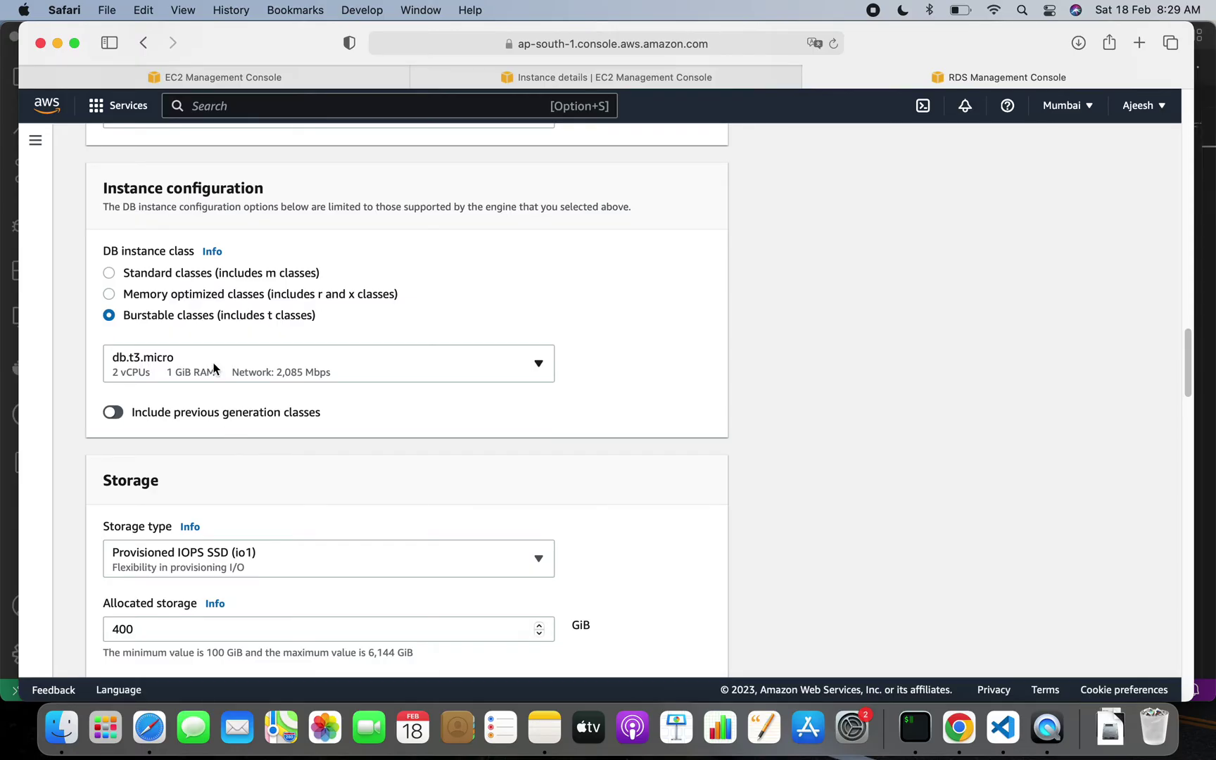
{"action": "scroll", "coordinate": [803, 340], "scroll_direction": "down", "scroll_amount": 3}
Use General Purpose SSD (gp2) storage and reduce allocated storage from 200 to 20 GiB
{"action": "left_click", "coordinate": [243, 359]}
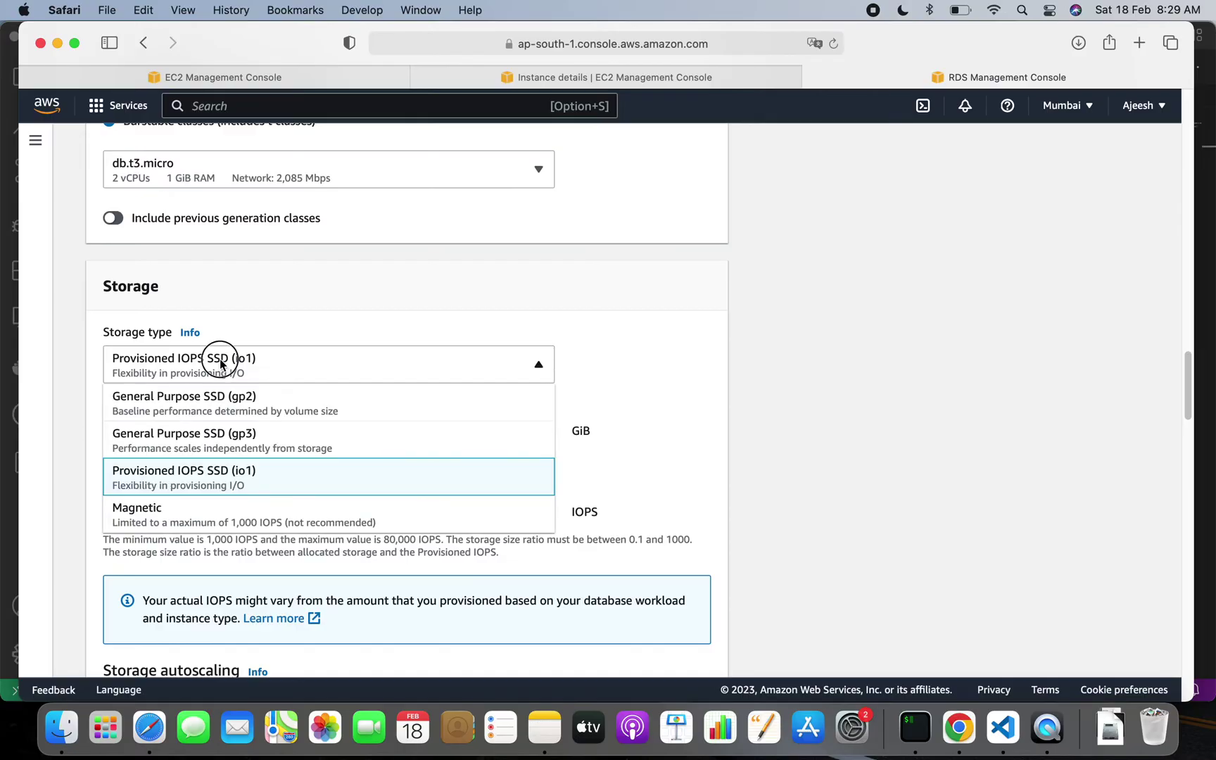
{"action": "left_click", "coordinate": [227, 410]}
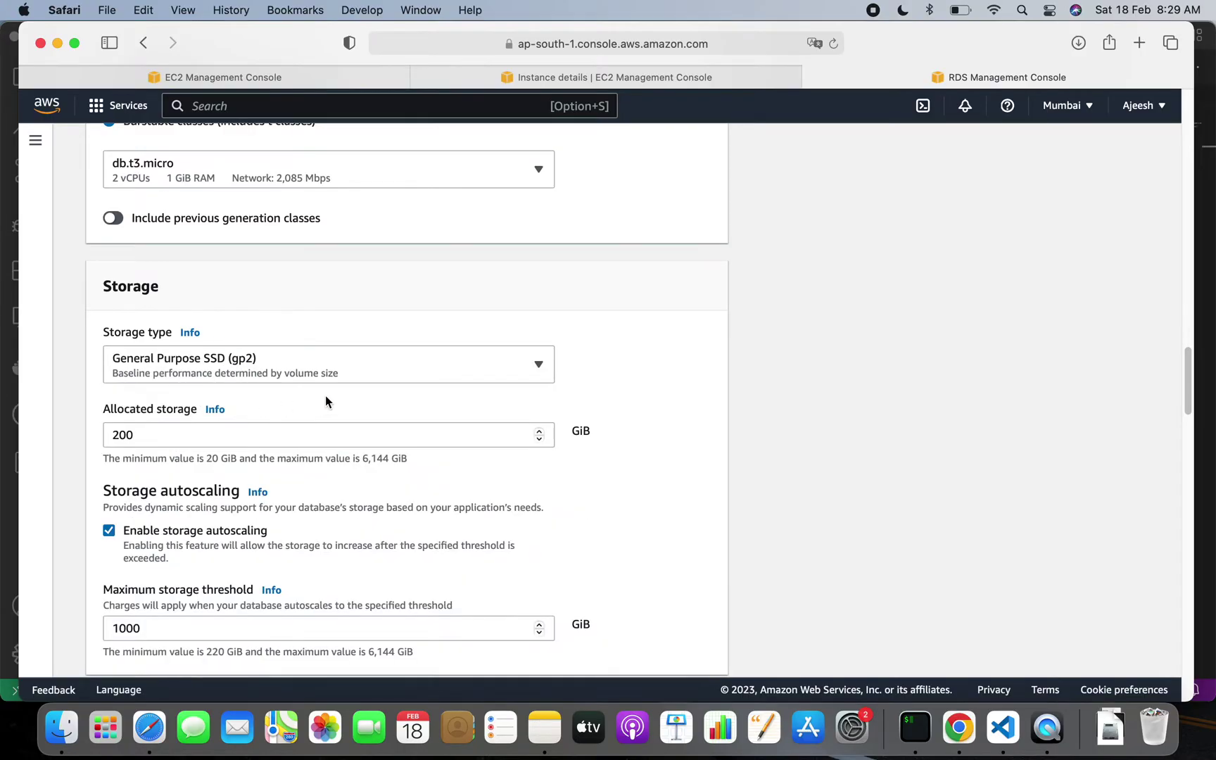
{"action": "left_click", "coordinate": [207, 436]}
{"action": "key", "text": "BackSpace"}
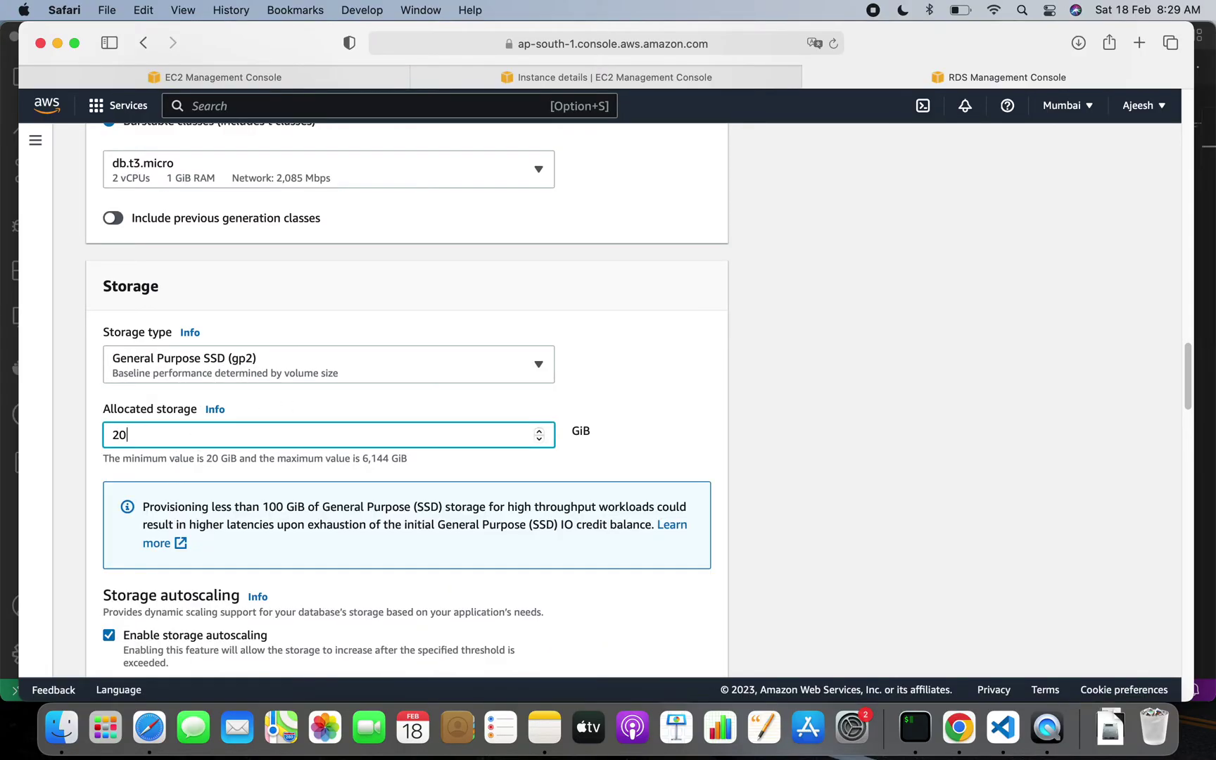
{"action": "left_click", "coordinate": [794, 396]}
{"action": "scroll", "coordinate": [796, 397], "scroll_direction": "down", "scroll_amount": 2}
{"action": "left_click", "coordinate": [284, 290]}
{"action": "left_click", "coordinate": [700, 312]}
{"action": "scroll", "coordinate": [679, 398], "scroll_direction": "down", "scroll_amount": 1}
{"action": "scroll", "coordinate": [678, 398], "scroll_direction": "down", "scroll_amount": 2}
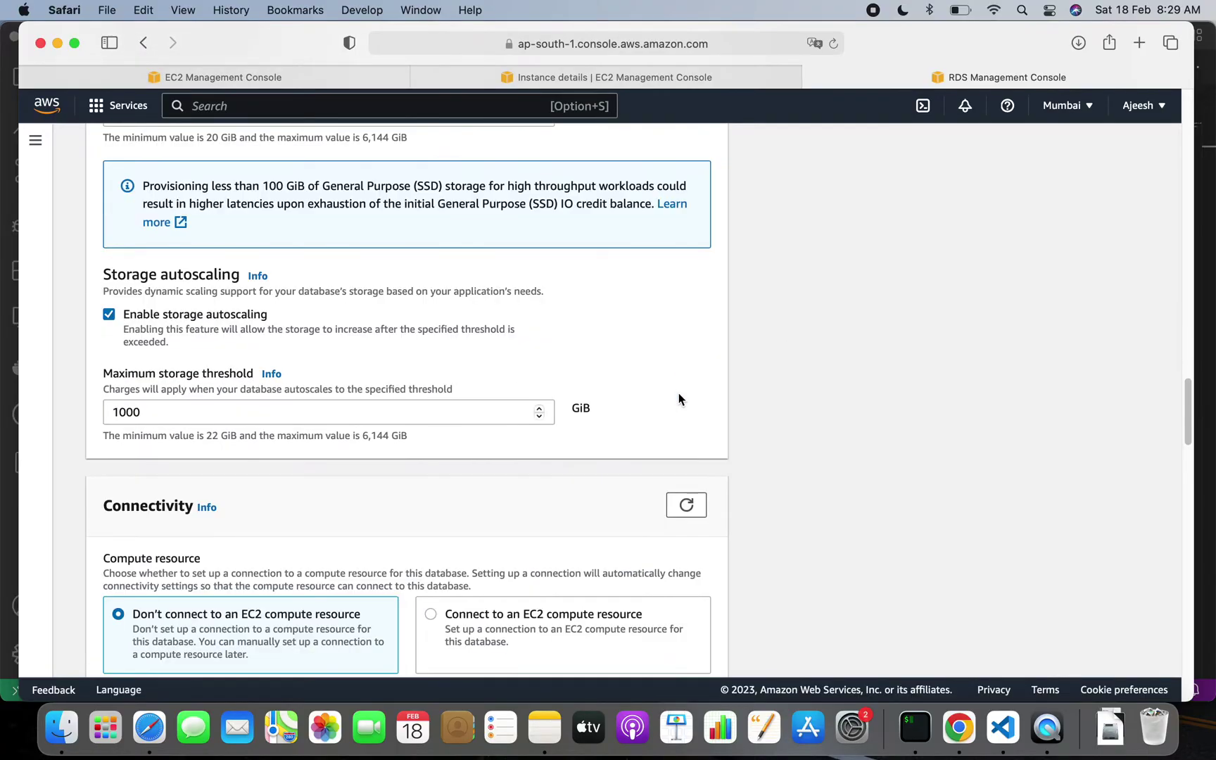
{"action": "scroll", "coordinate": [678, 398], "scroll_direction": "up", "scroll_amount": 2}
{"action": "scroll", "coordinate": [677, 398], "scroll_direction": "down", "scroll_amount": 1}
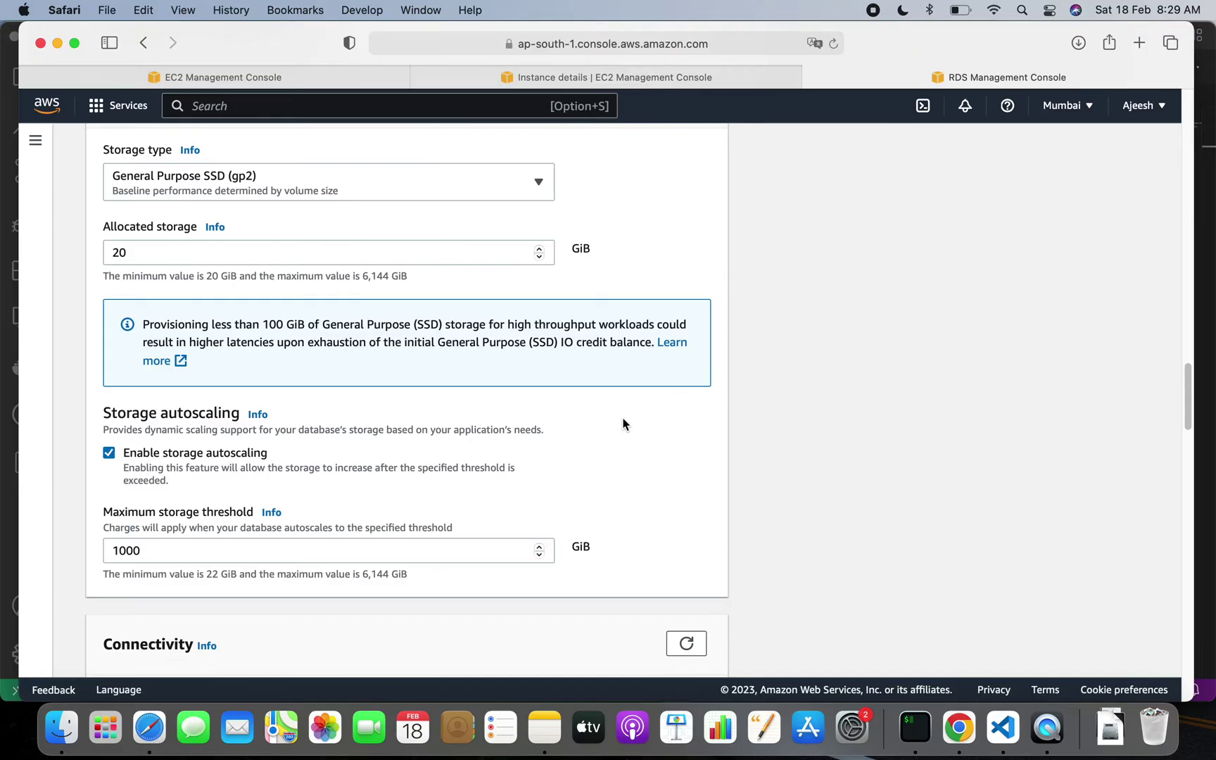
Turn off storage autoscaling
{"action": "left_click", "coordinate": [109, 454]}
{"action": "scroll", "coordinate": [693, 440], "scroll_direction": "down", "scroll_amount": 1}
{"action": "scroll", "coordinate": [724, 442], "scroll_direction": "down", "scroll_amount": 3}
{"action": "scroll", "coordinate": [724, 442], "scroll_direction": "up", "scroll_amount": 4}
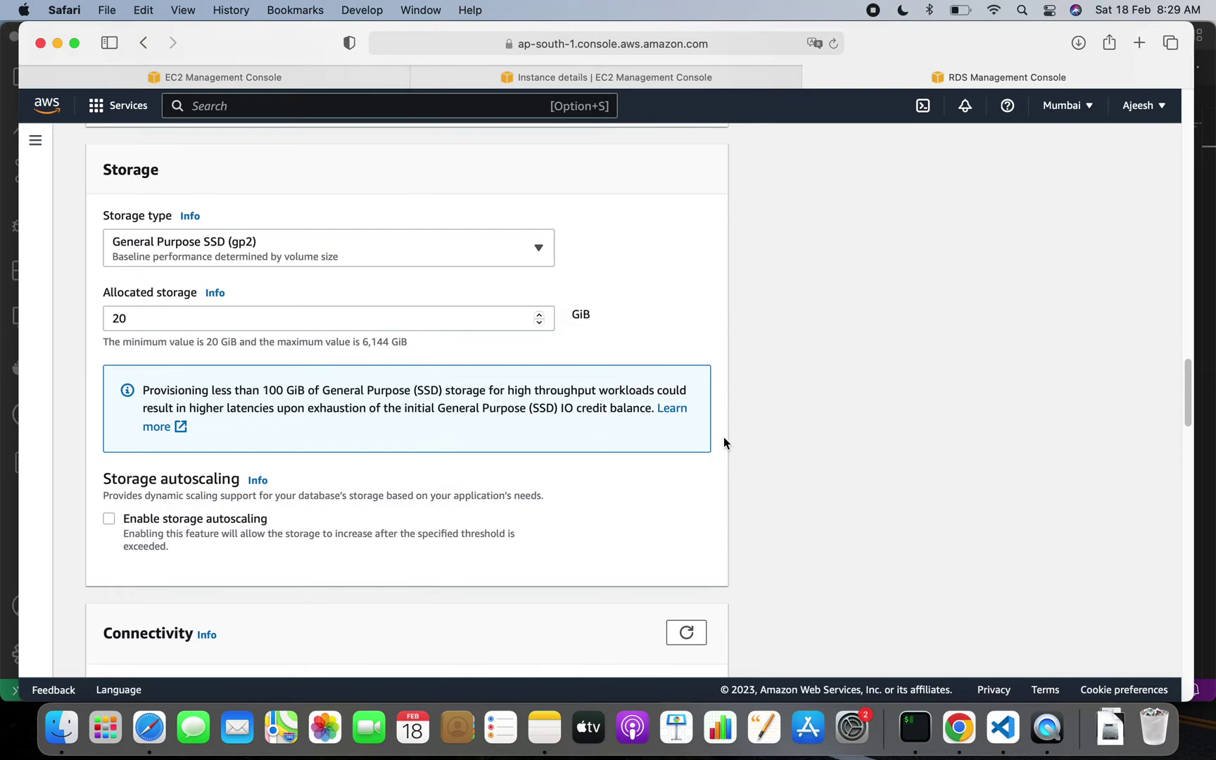
Replace the default VPC security group with the existing RDS security group
{"action": "scroll", "coordinate": [279, 436], "scroll_direction": "down", "scroll_amount": 5}
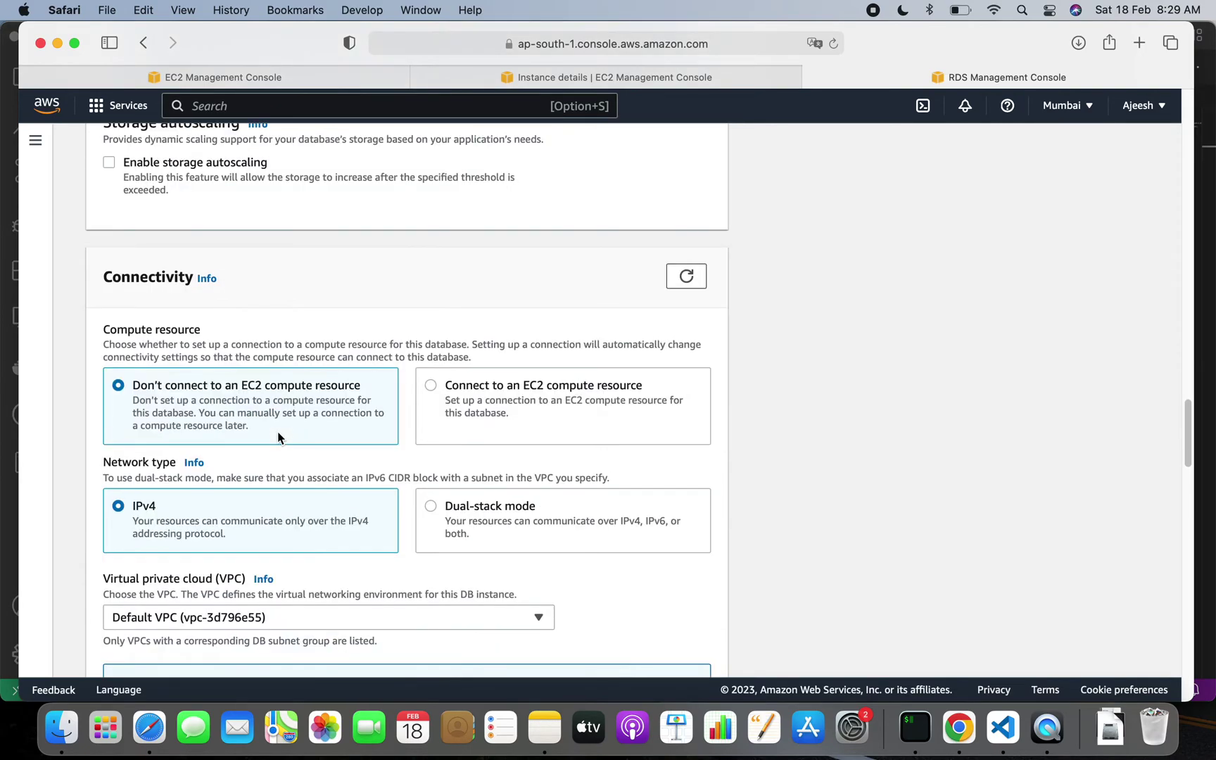
{"action": "scroll", "coordinate": [278, 437], "scroll_direction": "down", "scroll_amount": 1}
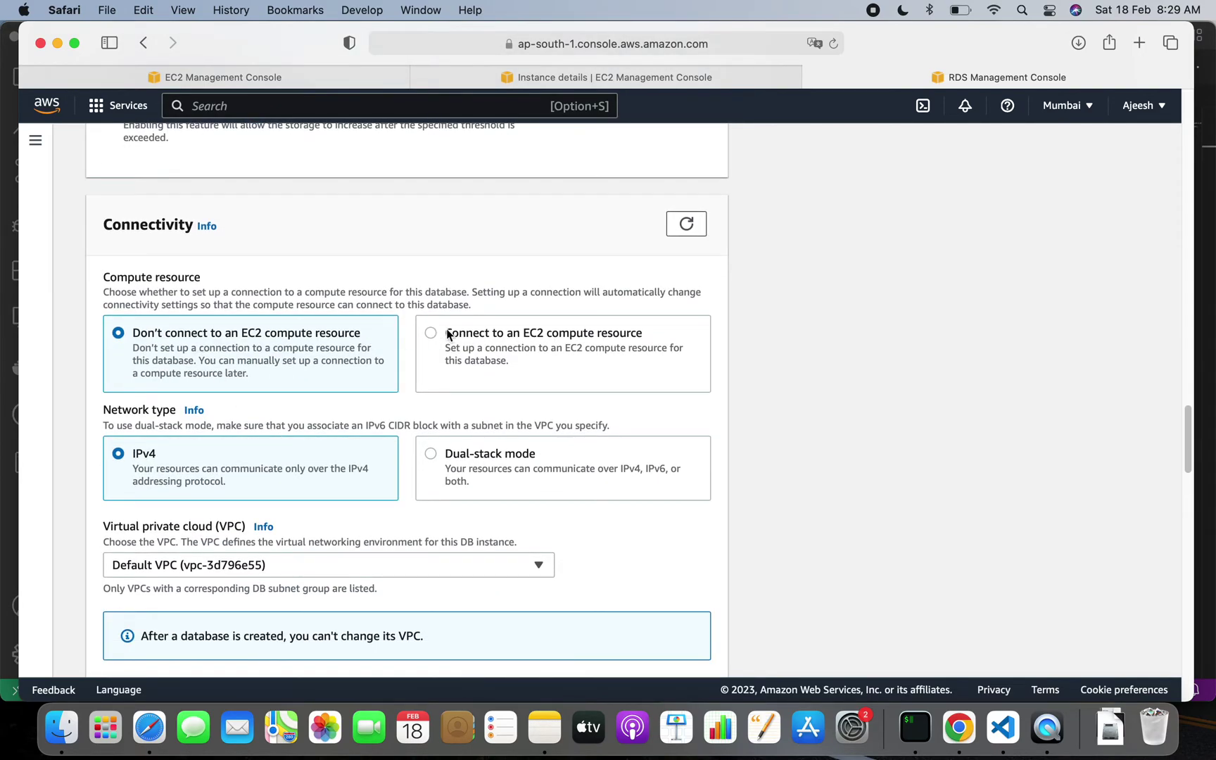
{"action": "scroll", "coordinate": [379, 426], "scroll_direction": "down", "scroll_amount": 1}
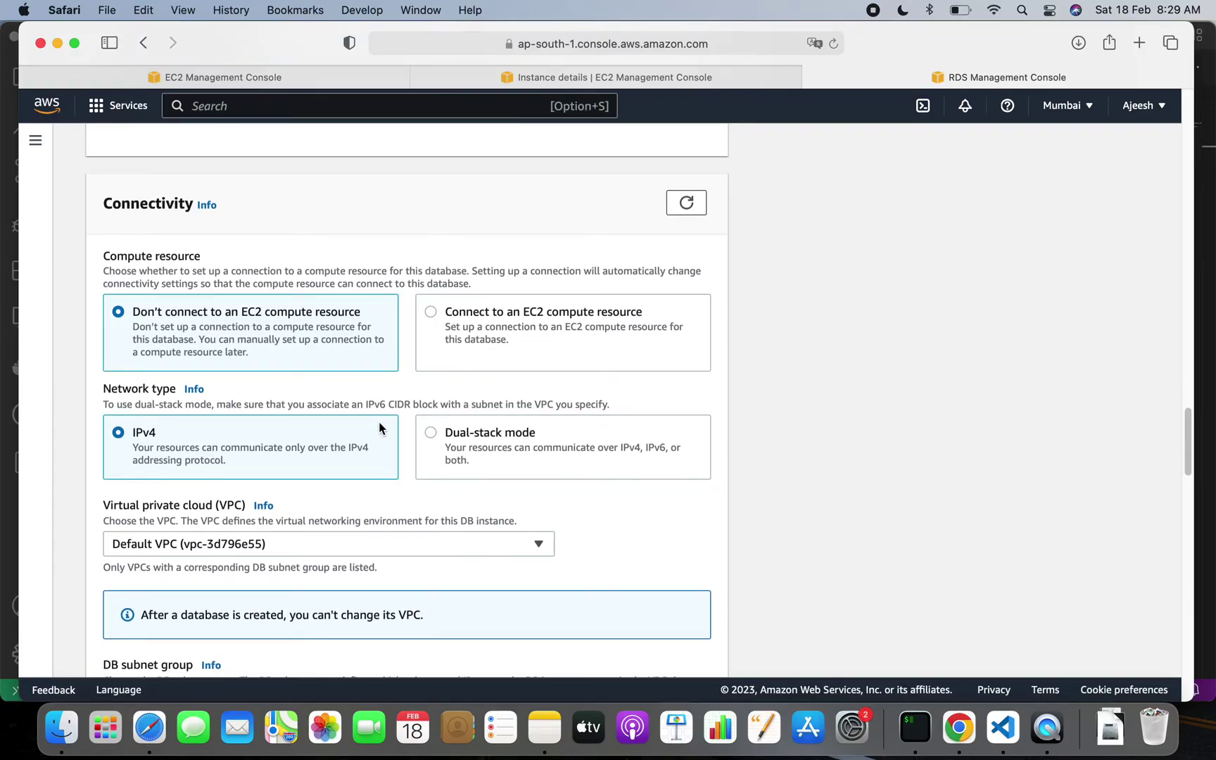
{"action": "scroll", "coordinate": [379, 427], "scroll_direction": "down", "scroll_amount": 2}
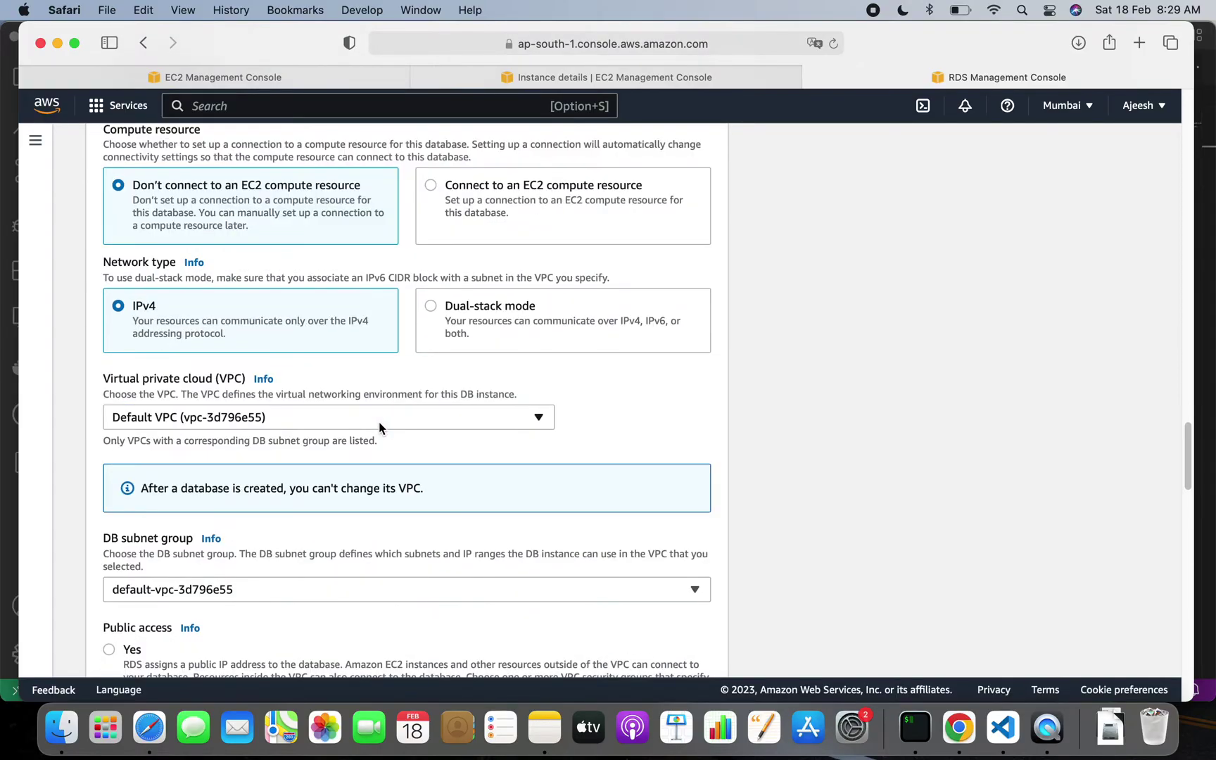
{"action": "scroll", "coordinate": [378, 428], "scroll_direction": "down", "scroll_amount": 1}
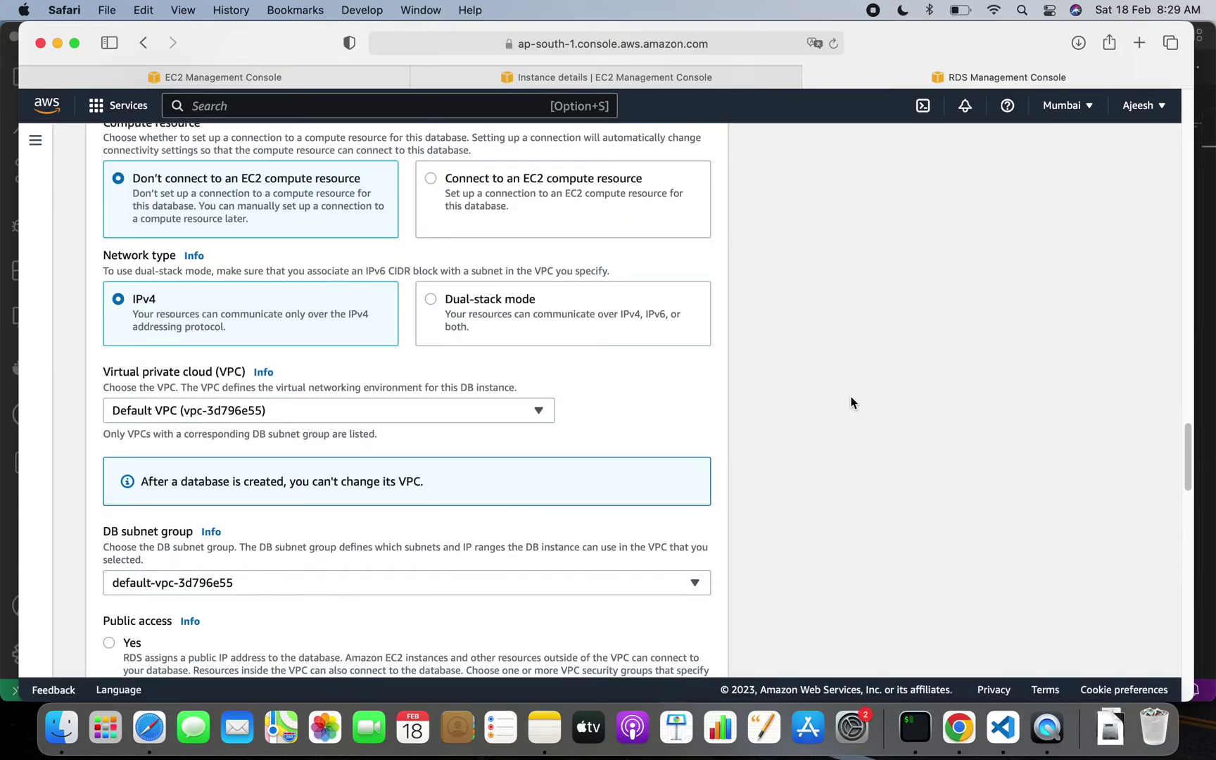
{"action": "scroll", "coordinate": [851, 402], "scroll_direction": "down", "scroll_amount": 3}
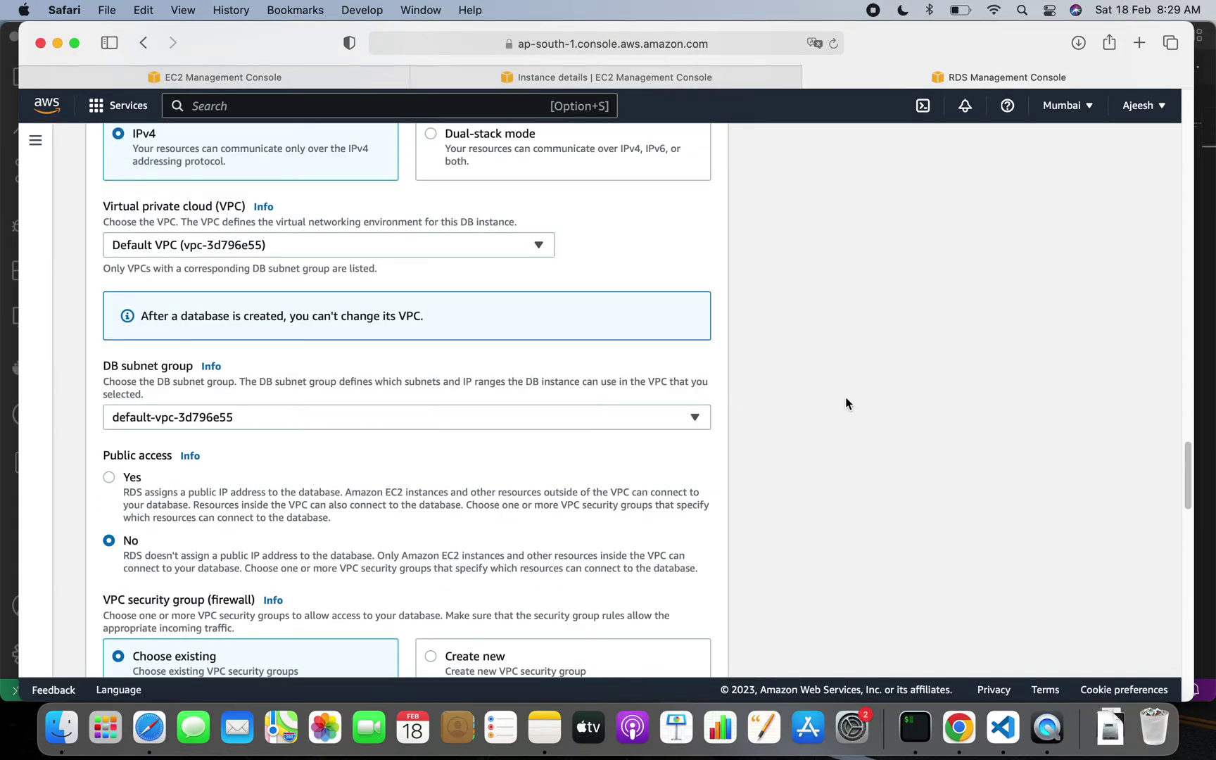
{"action": "scroll", "coordinate": [218, 422], "scroll_direction": "down", "scroll_amount": 1}
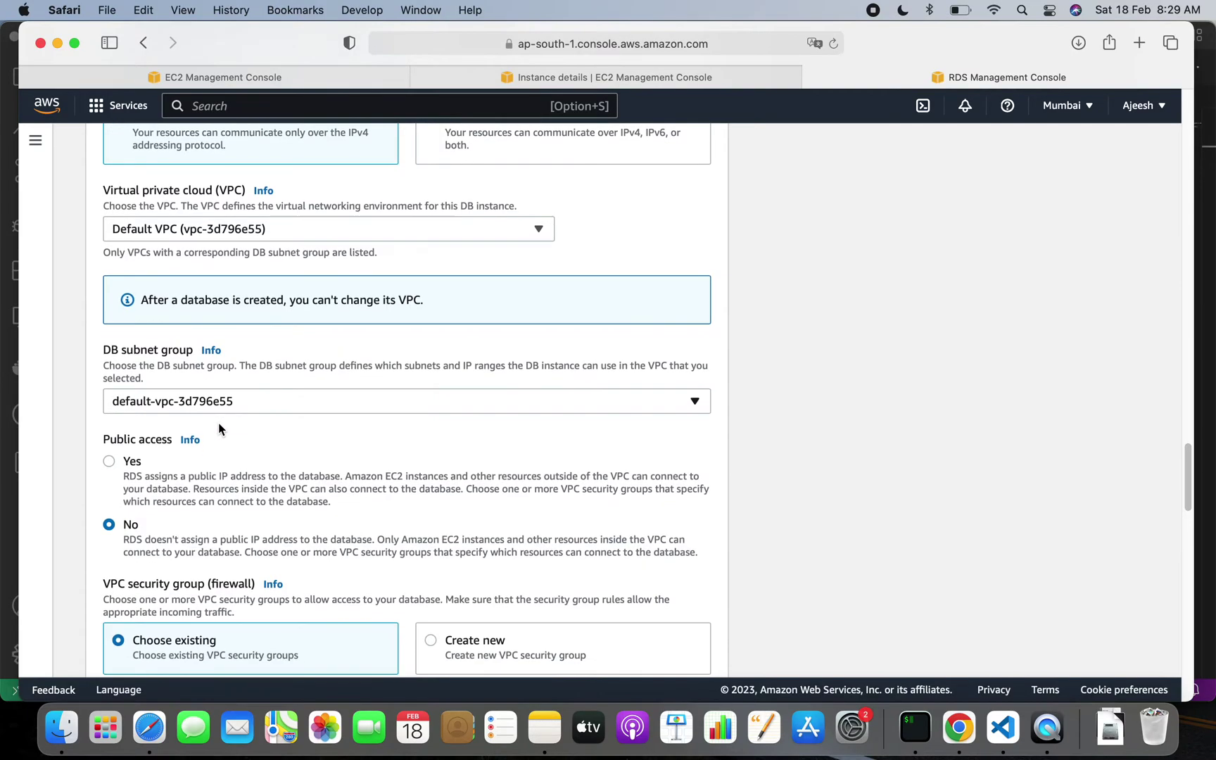
{"action": "scroll", "coordinate": [218, 429], "scroll_direction": "down", "scroll_amount": 2}
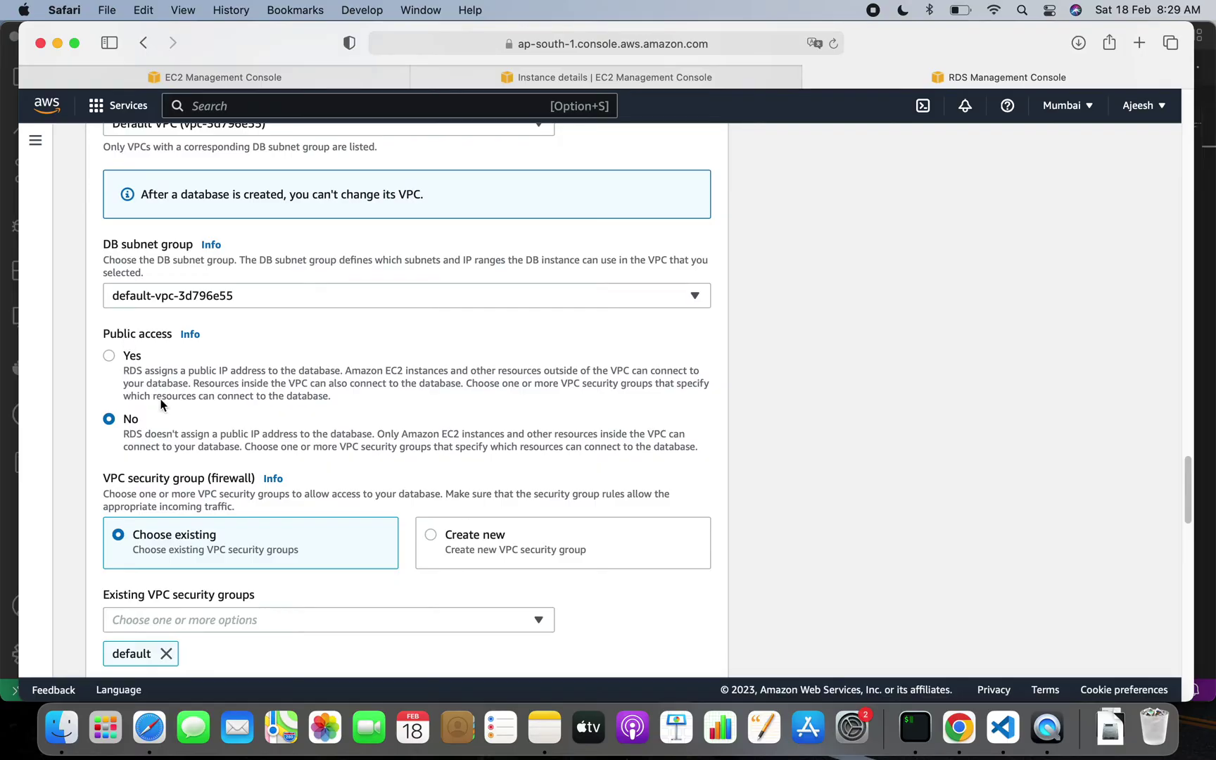
{"action": "scroll", "coordinate": [161, 403], "scroll_direction": "down", "scroll_amount": 2}
{"action": "scroll", "coordinate": [464, 452], "scroll_direction": "down", "scroll_amount": 1}
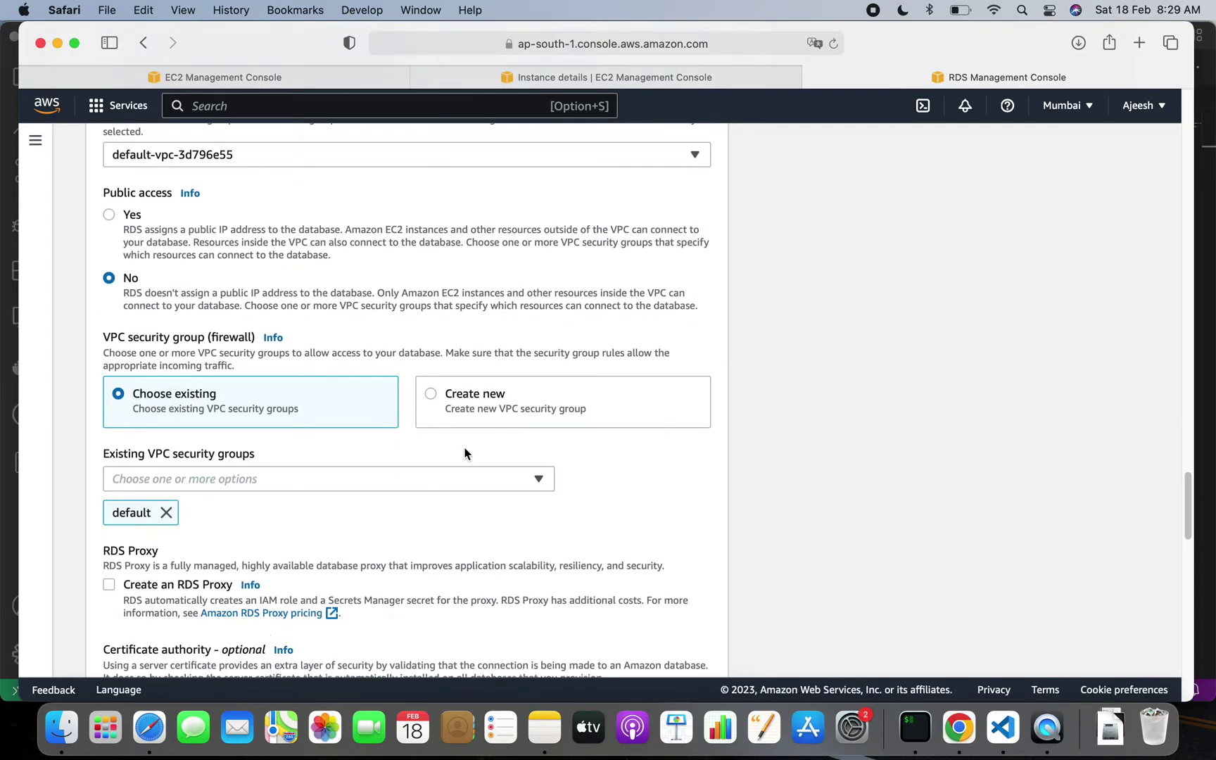
{"action": "left_click", "coordinate": [166, 503]}
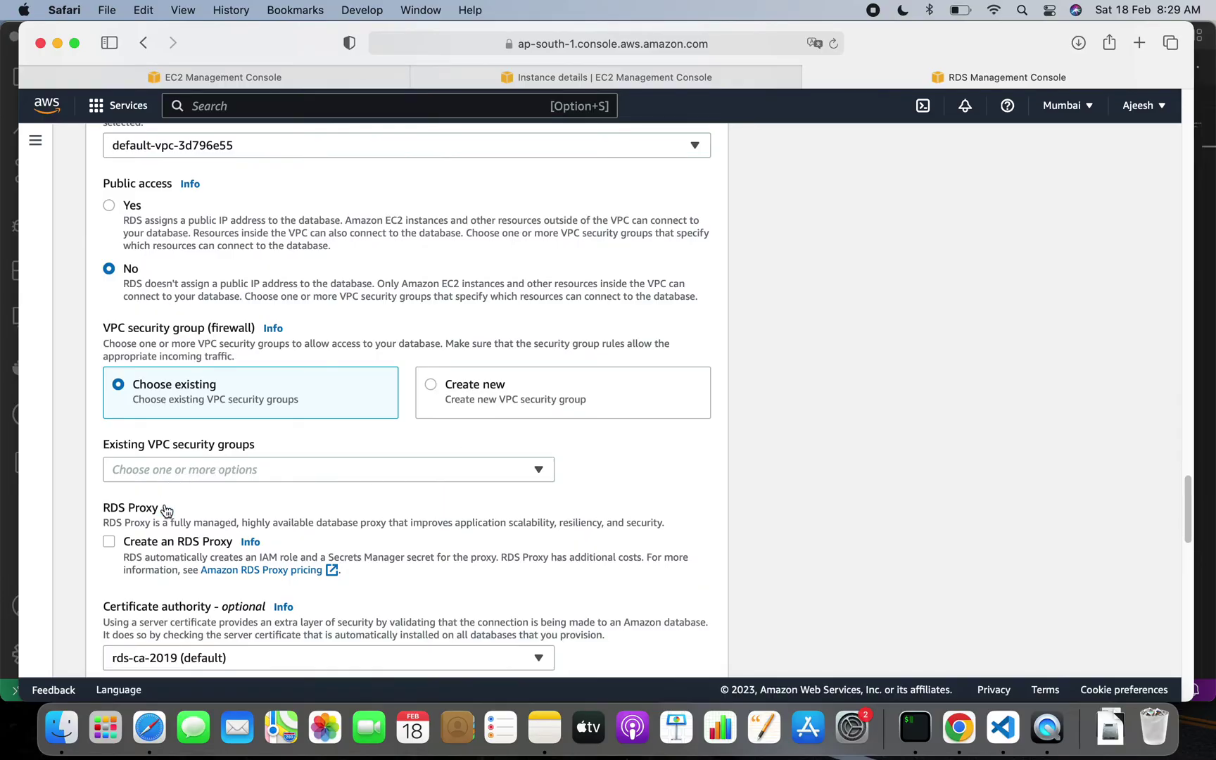
{"action": "left_click", "coordinate": [228, 468]}
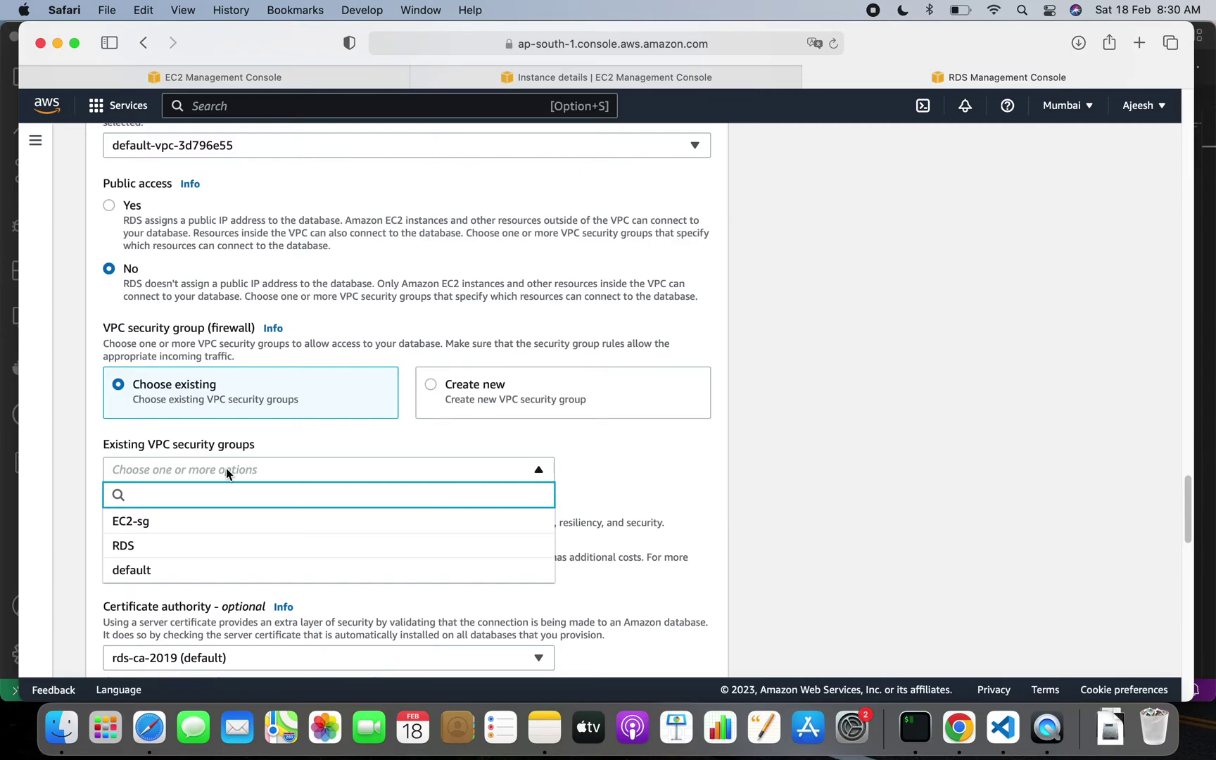
{"action": "left_click", "coordinate": [200, 547]}
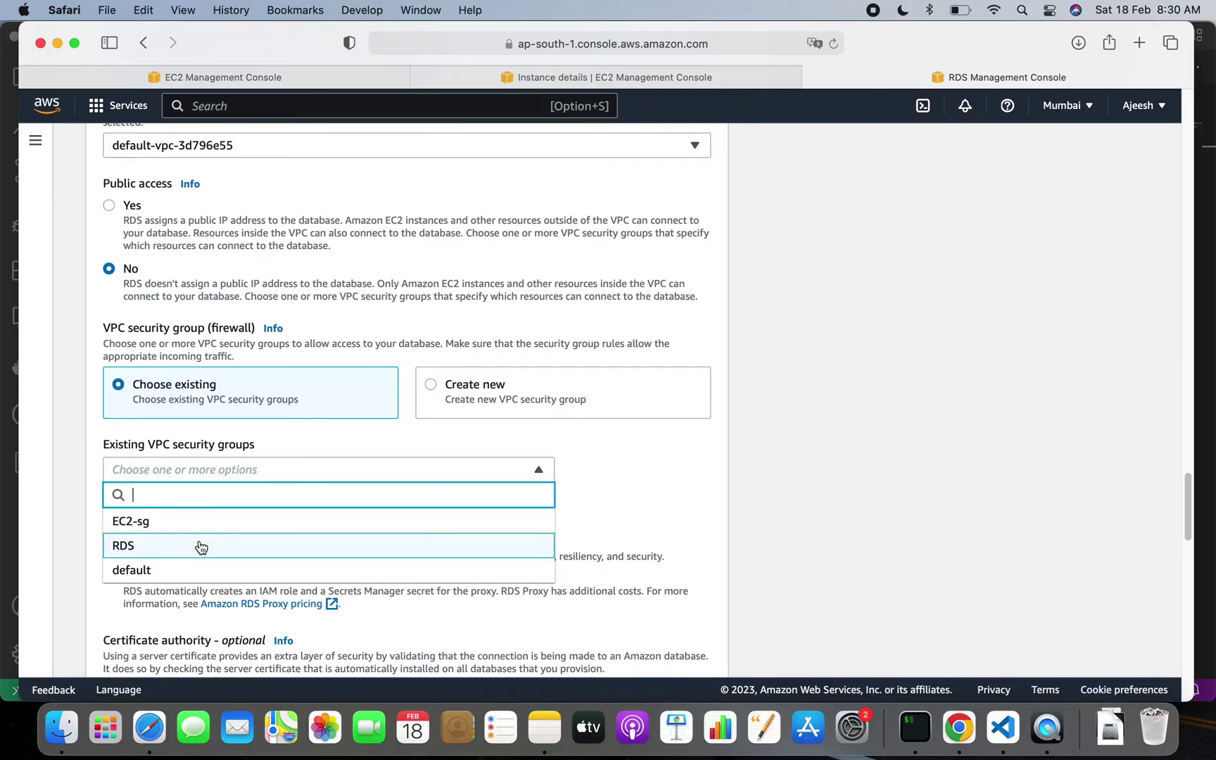
{"action": "left_click", "coordinate": [805, 447]}
{"action": "scroll", "coordinate": [778, 487], "scroll_direction": "down", "scroll_amount": 2}
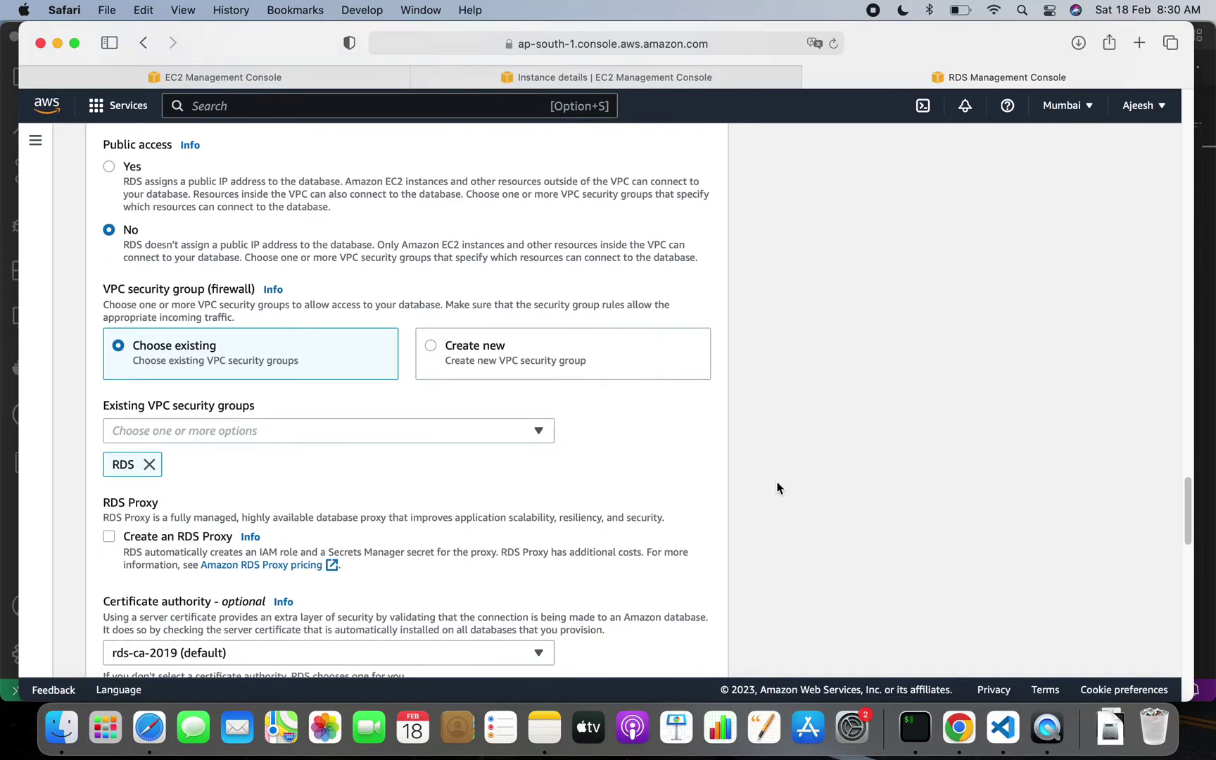
{"action": "scroll", "coordinate": [775, 486], "scroll_direction": "down", "scroll_amount": 3}
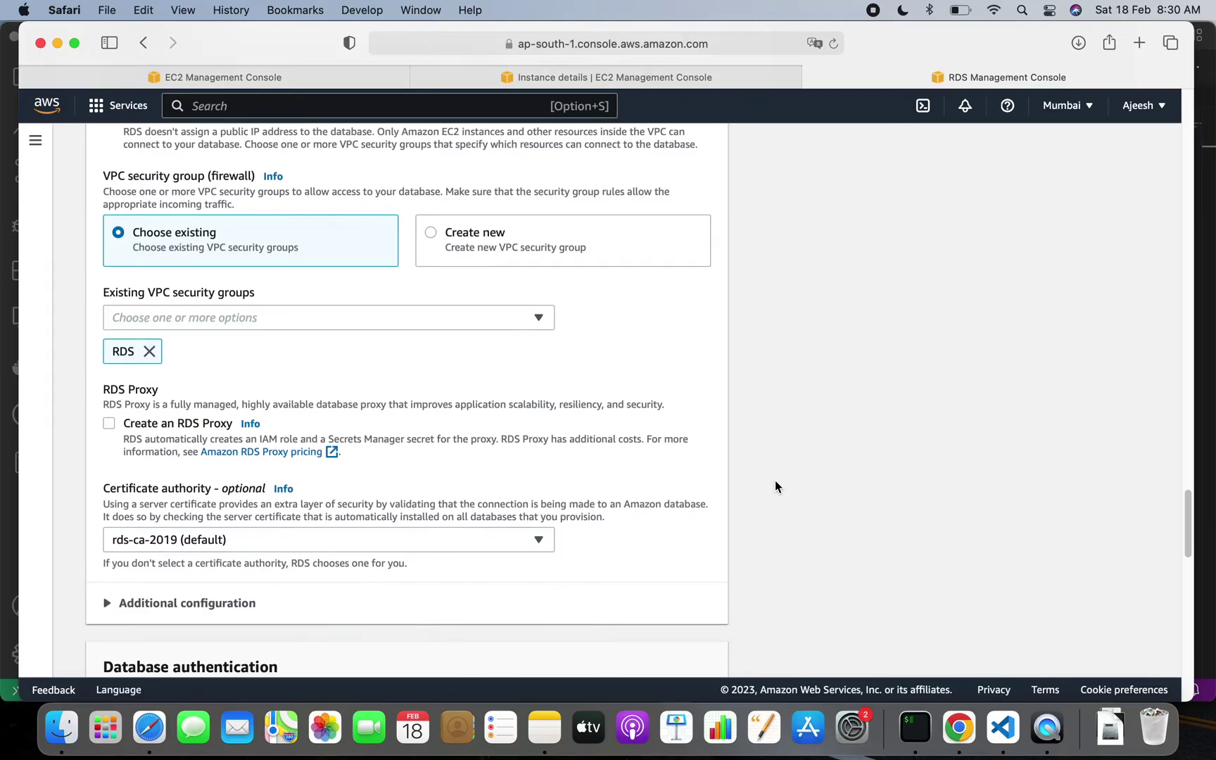
{"action": "scroll", "coordinate": [776, 485], "scroll_direction": "down", "scroll_amount": 4}
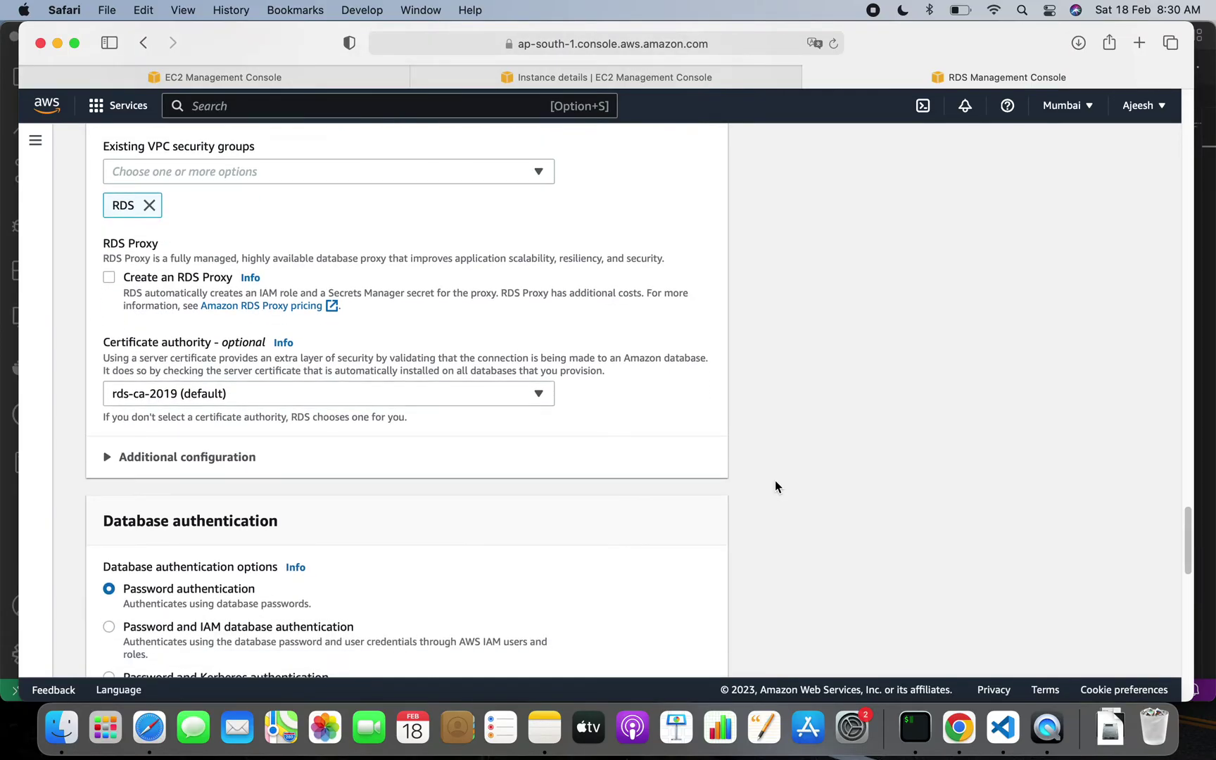
{"action": "scroll", "coordinate": [776, 485], "scroll_direction": "down", "scroll_amount": 6}
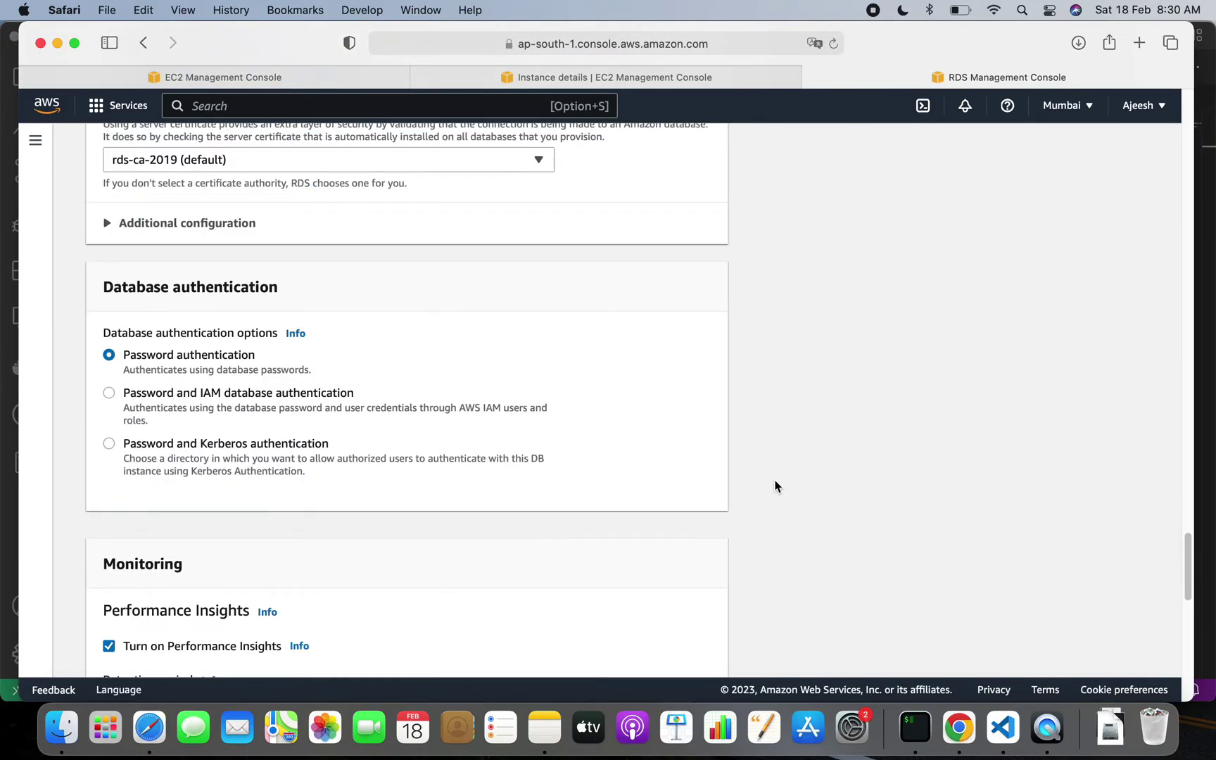
{"action": "left_click", "coordinate": [124, 222]}
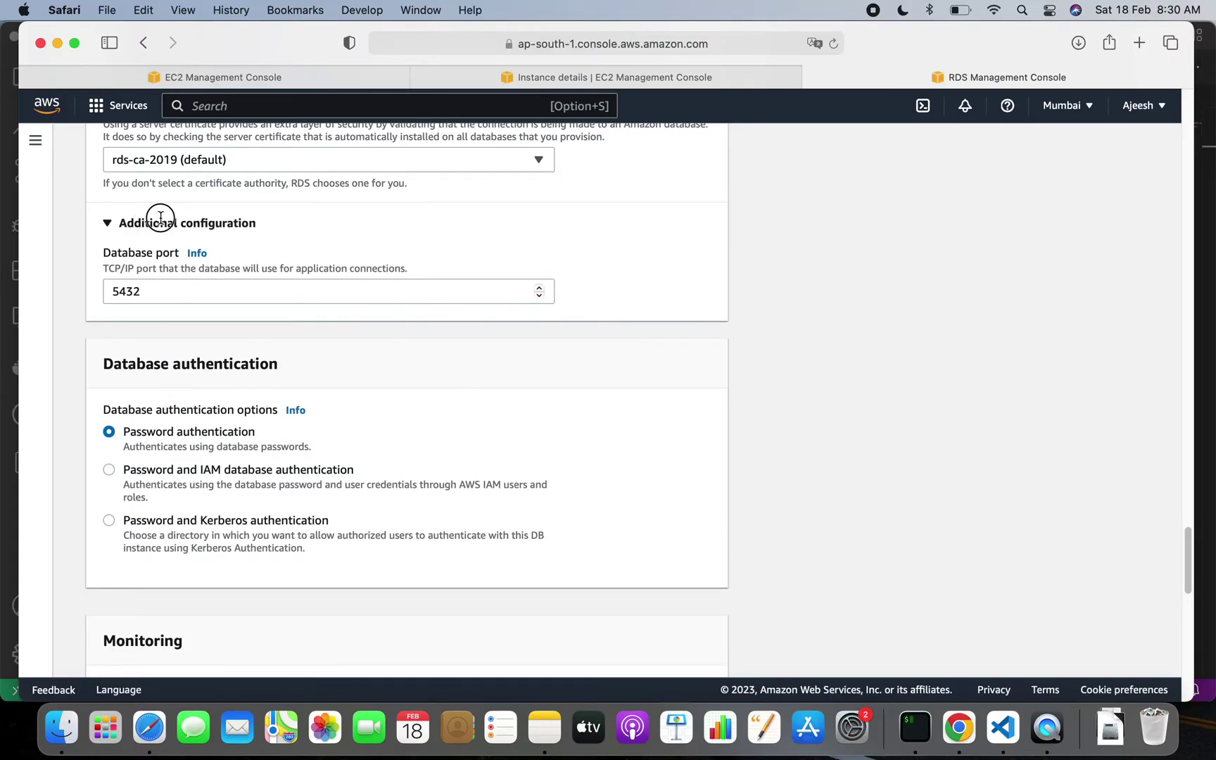
{"action": "left_click", "coordinate": [160, 221]}
{"action": "left_click", "coordinate": [185, 226]}
{"action": "left_click", "coordinate": [185, 225]}
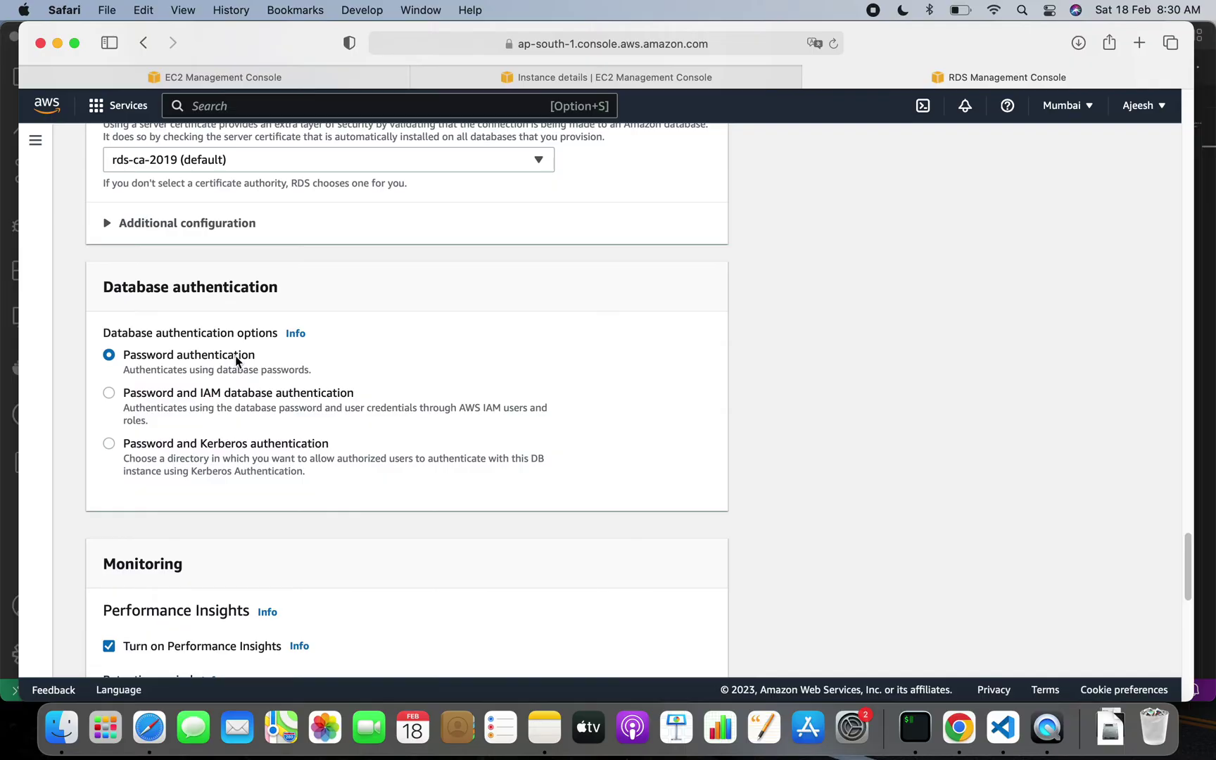
{"action": "scroll", "coordinate": [503, 425], "scroll_direction": "down", "scroll_amount": 3}
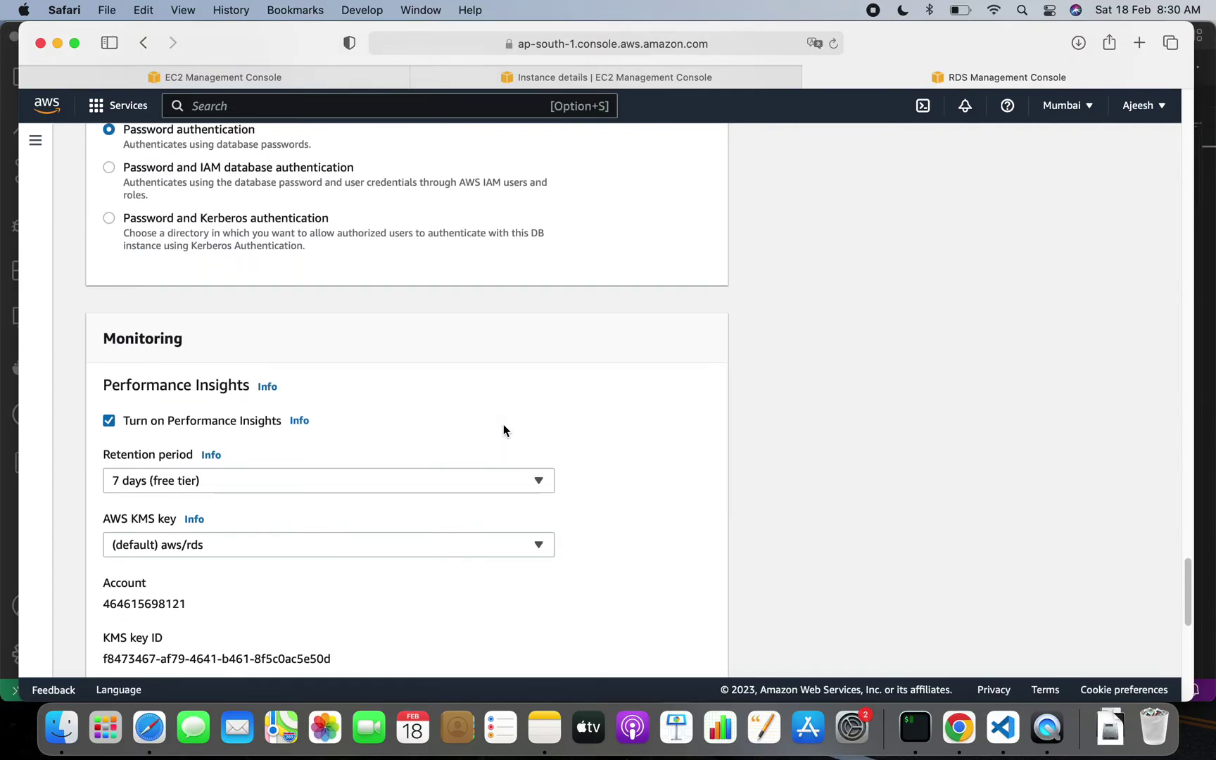
{"action": "scroll", "coordinate": [504, 424], "scroll_direction": "down", "scroll_amount": 2}
{"action": "left_click", "coordinate": [109, 318]}
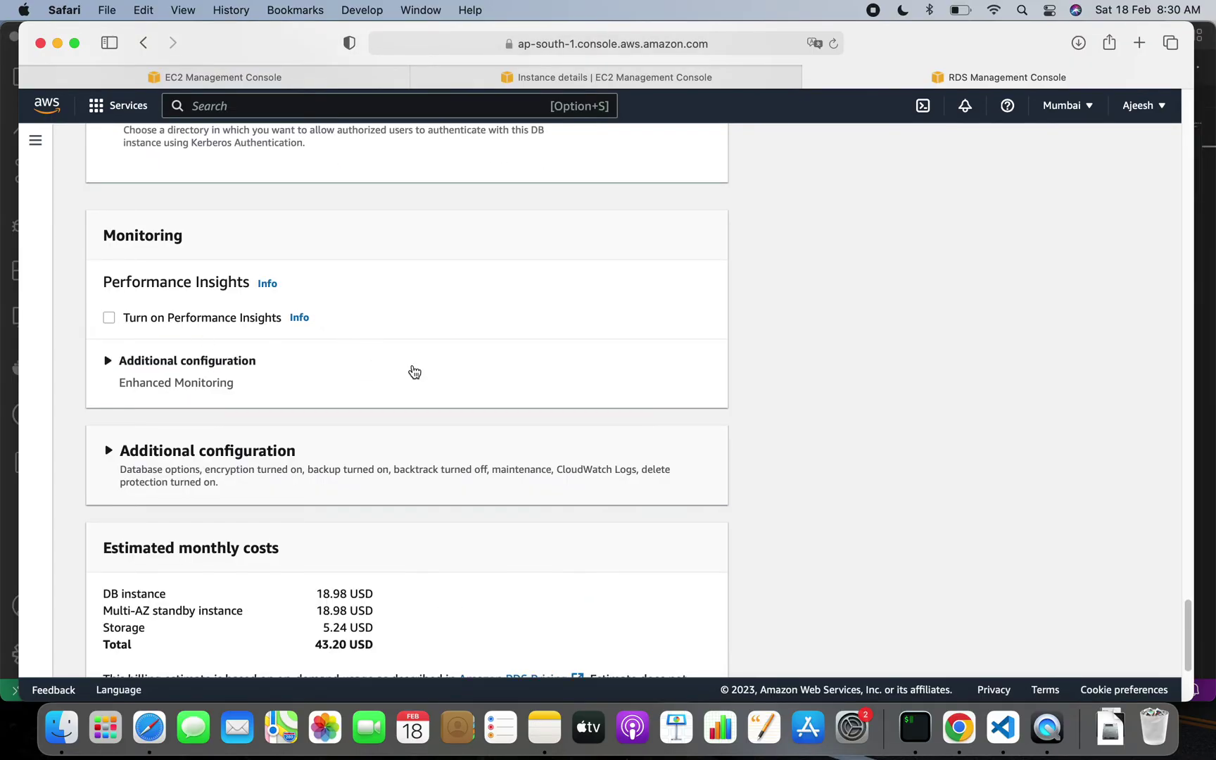
{"action": "scroll", "coordinate": [411, 371], "scroll_direction": "down", "scroll_amount": 3}
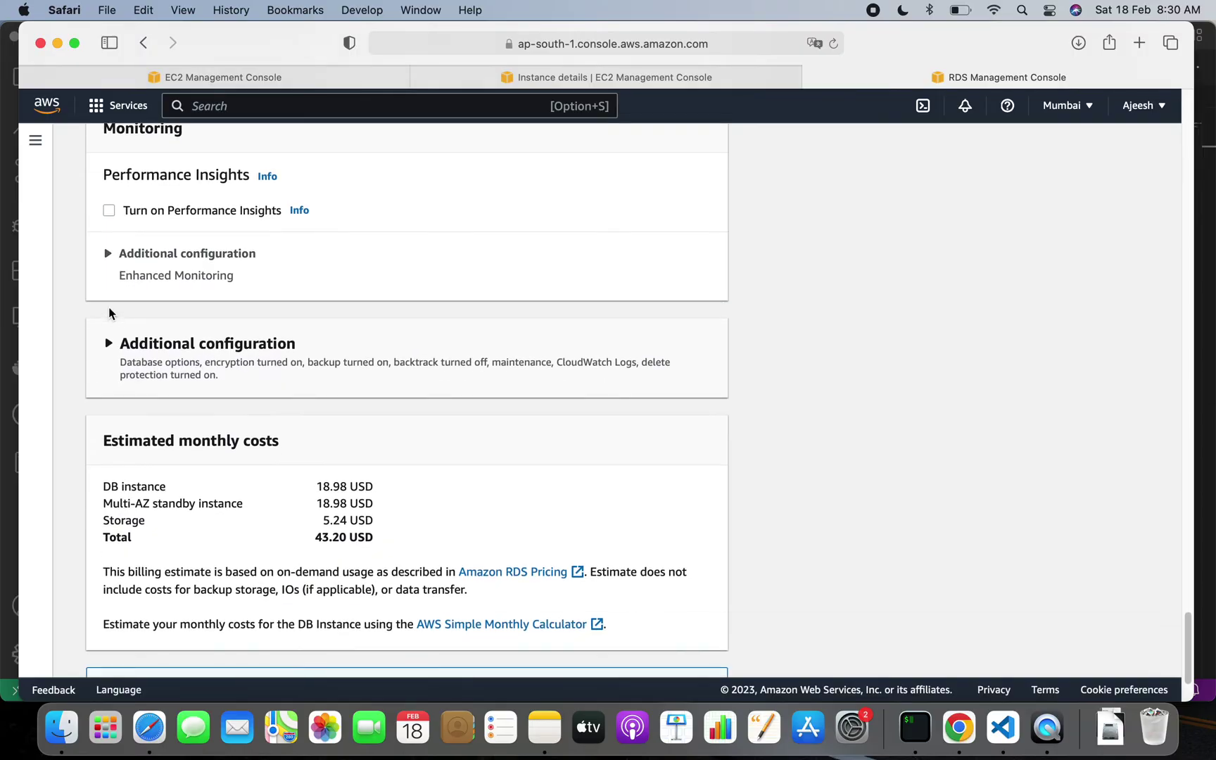
{"action": "scroll", "coordinate": [110, 309], "scroll_direction": "down", "scroll_amount": 3}
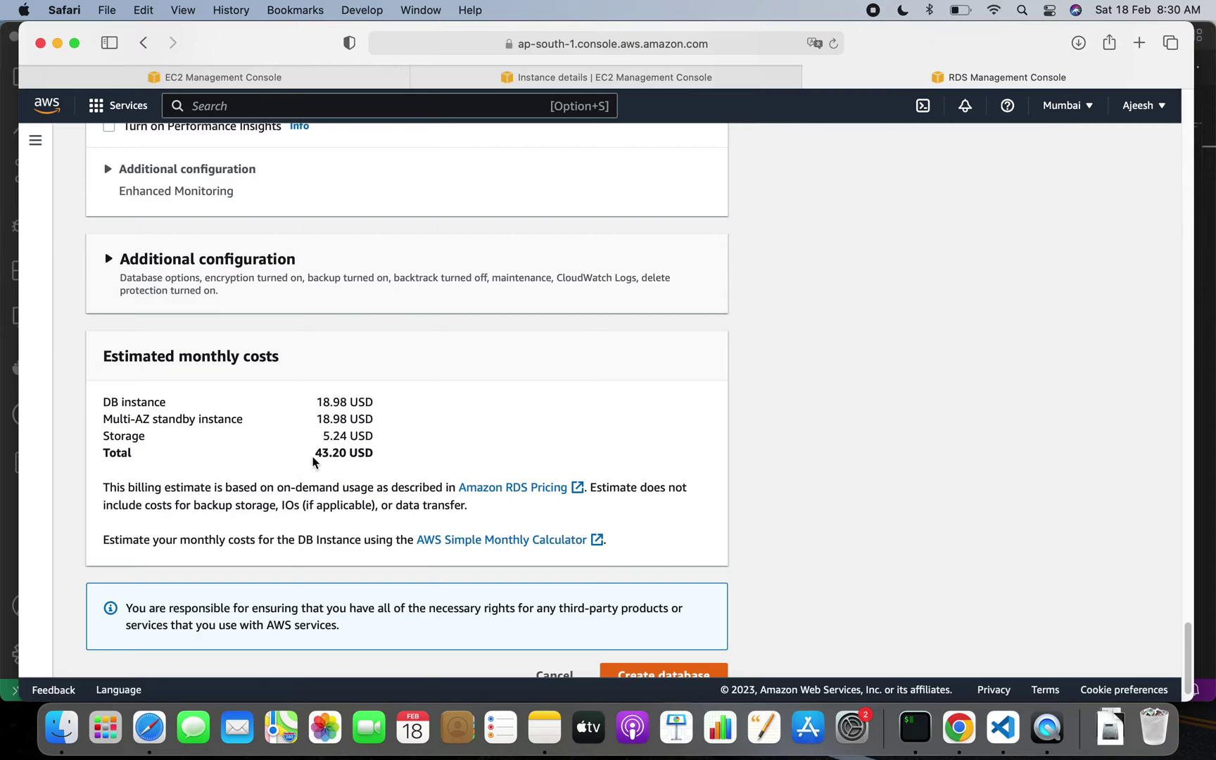
{"action": "left_click_drag", "start_coordinate": [315, 458], "coordinate": [388, 452]}
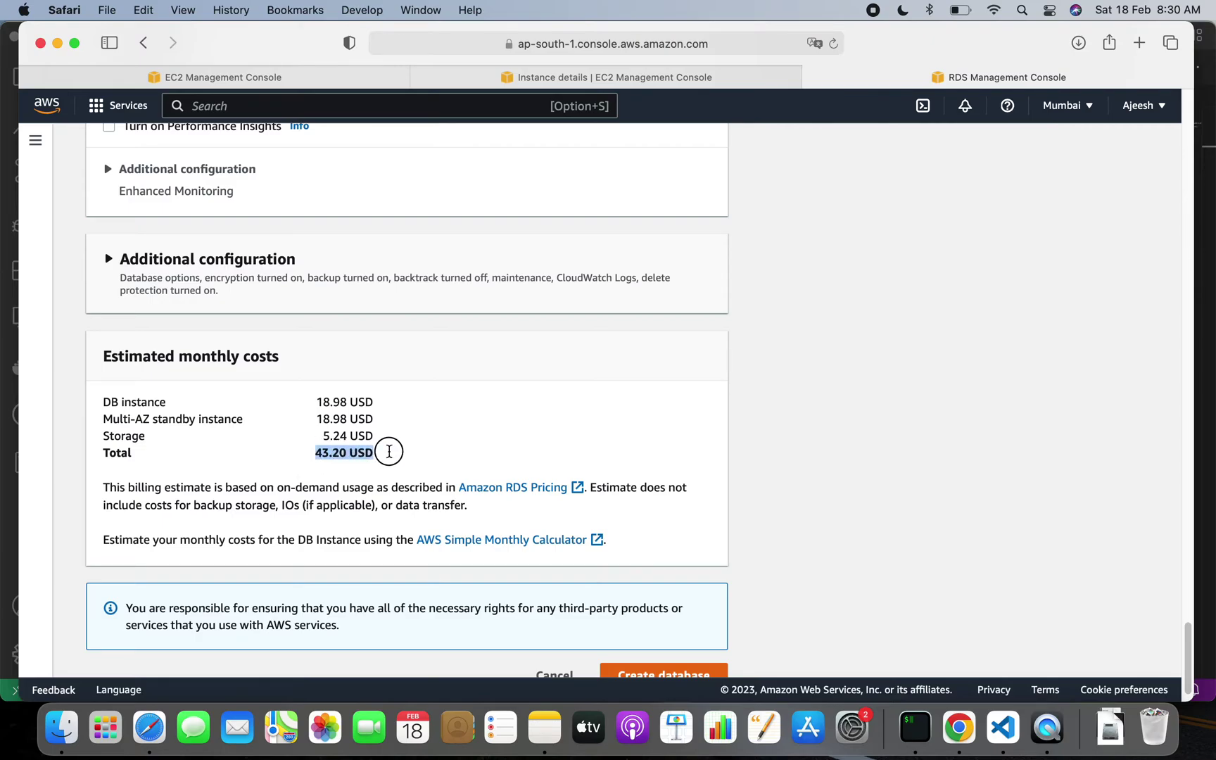
{"action": "left_click", "coordinate": [388, 452]}
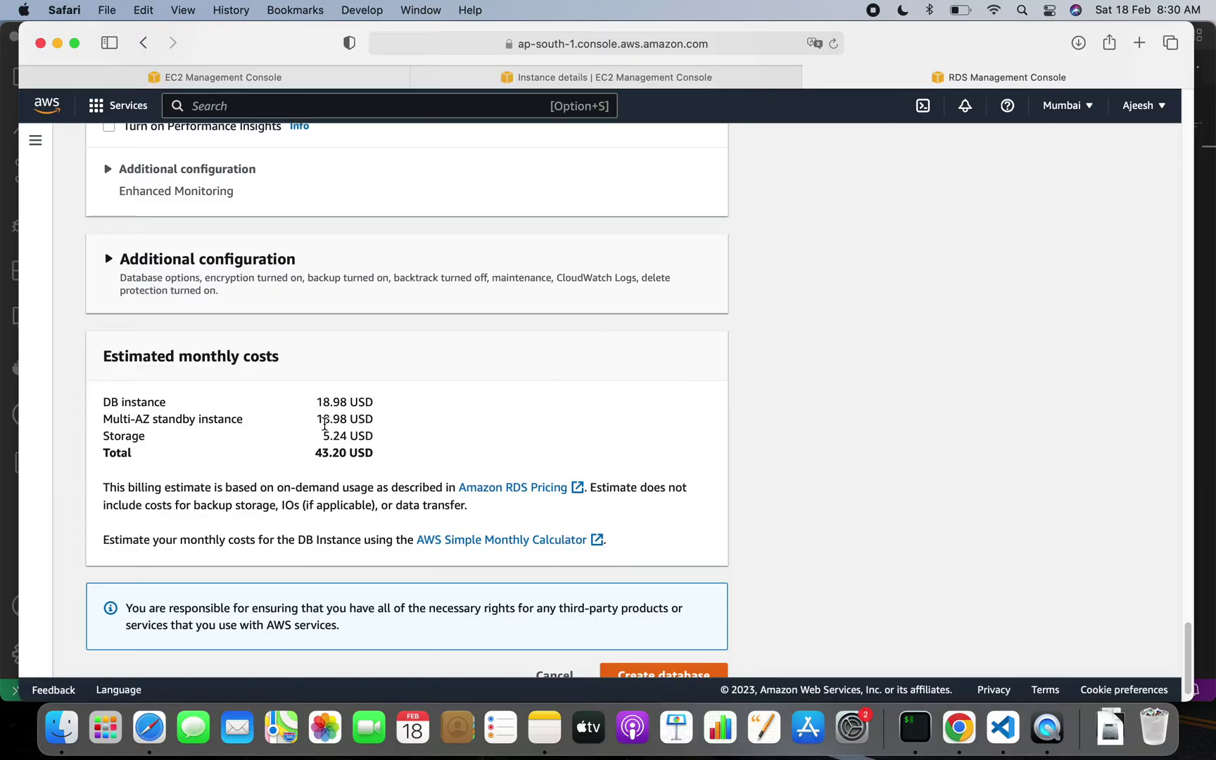
{"action": "left_click_drag", "start_coordinate": [320, 418], "coordinate": [383, 418]}
{"action": "triple_click", "coordinate": [384, 419]}
{"action": "left_click_drag", "start_coordinate": [326, 435], "coordinate": [412, 426]}
{"action": "left_click", "coordinate": [414, 428]}
{"action": "scroll", "coordinate": [545, 436], "scroll_direction": "down", "scroll_amount": 2}
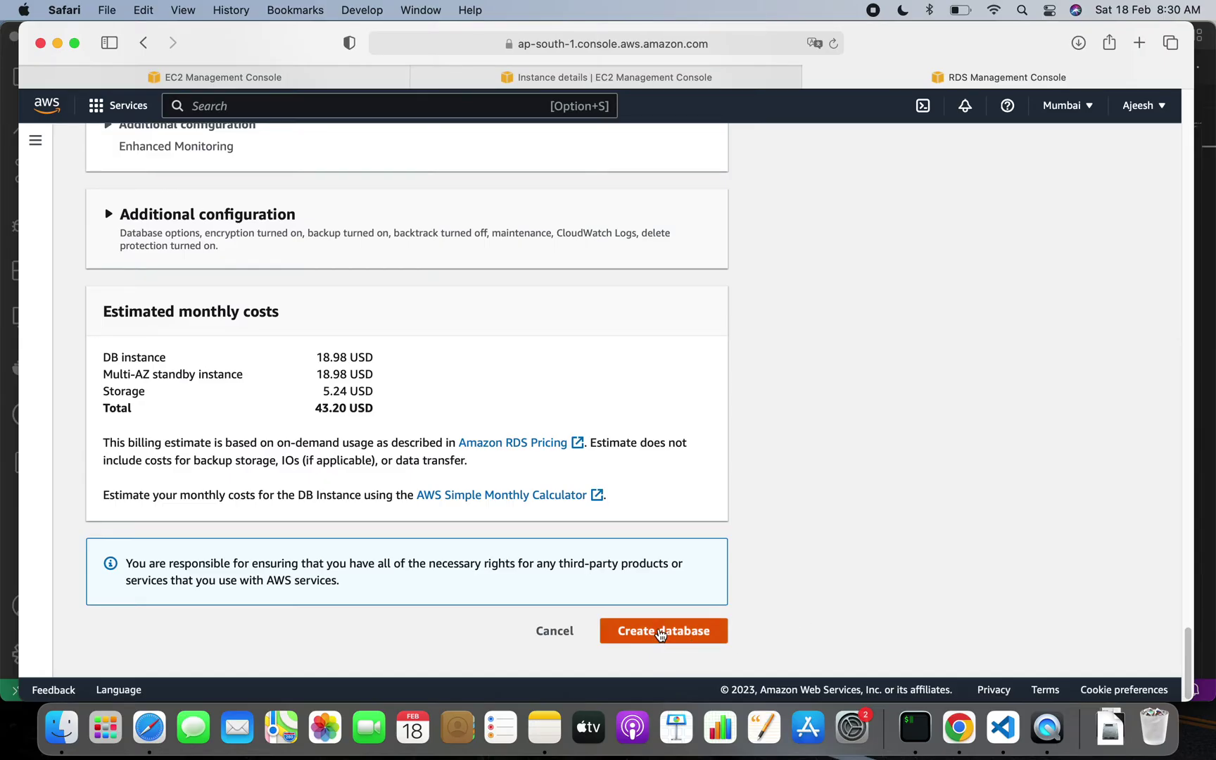
Create the PostgreSQL database-1, declining Safari's offer to save the password
{"action": "left_click", "coordinate": [660, 632]}
{"action": "scroll", "coordinate": [657, 628], "scroll_direction": "down", "scroll_amount": 20}
{"action": "left_click", "coordinate": [658, 631]}
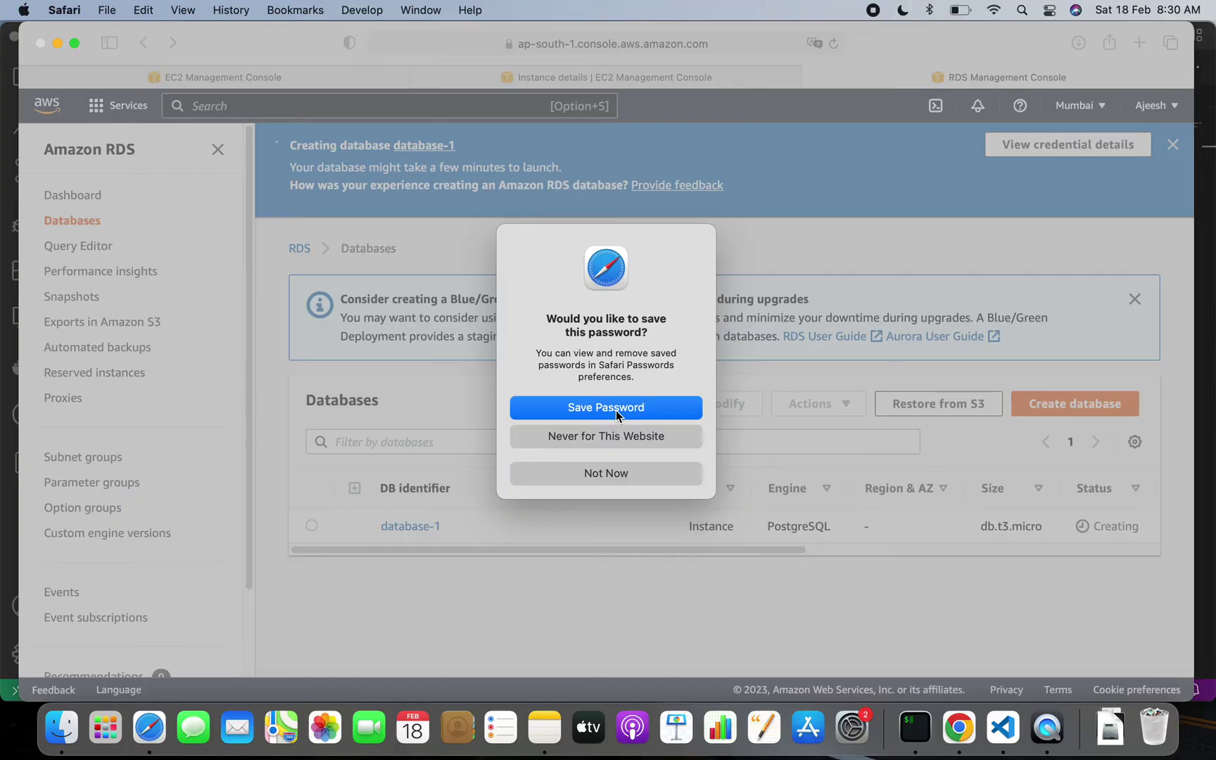
{"action": "left_click", "coordinate": [591, 472]}
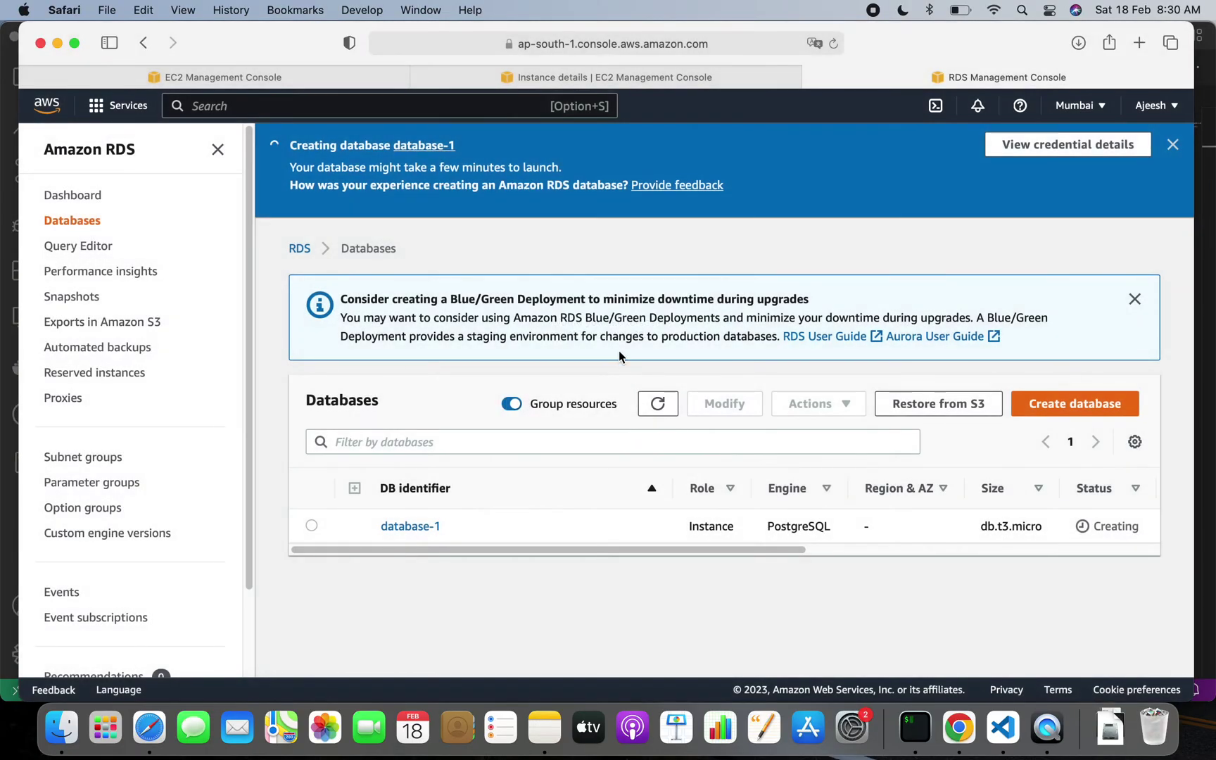
View database-1's master credentials and select the master password
{"action": "left_click", "coordinate": [1080, 150]}
{"action": "double_click", "coordinate": [431, 465]}
{"action": "key", "text": "super+c"}
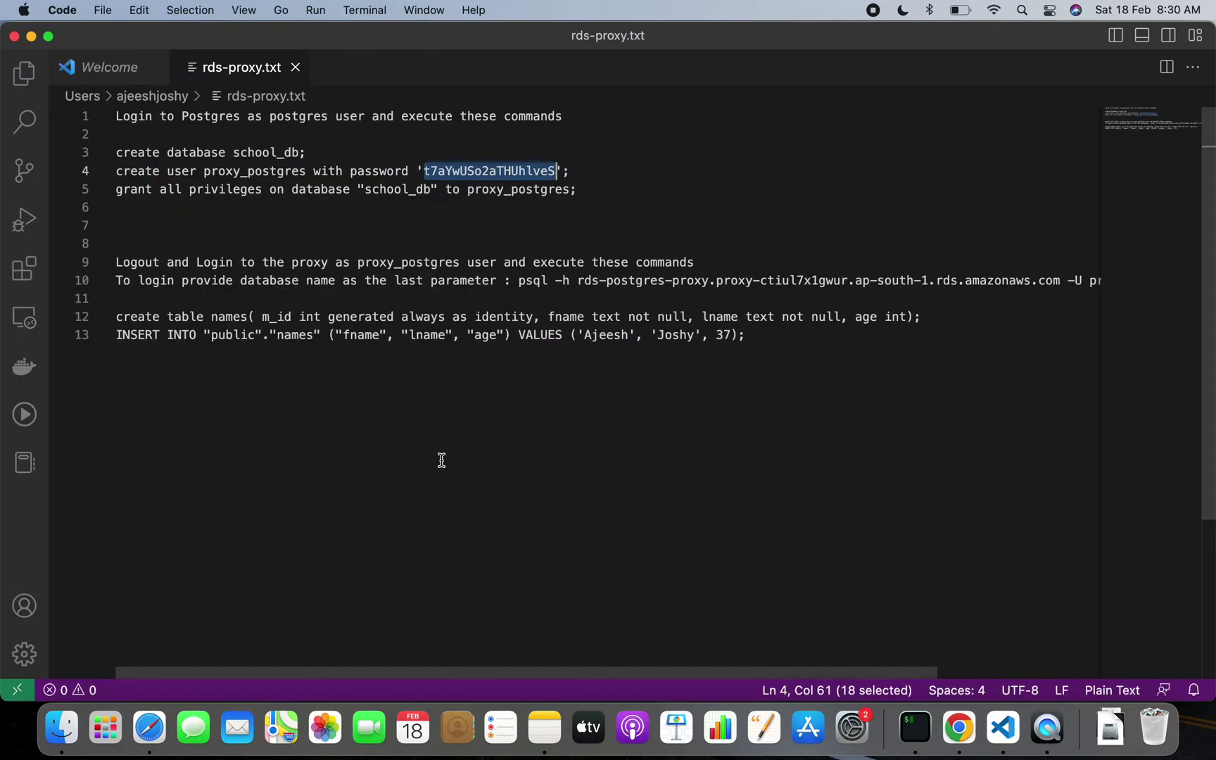
{"action": "left_click", "coordinate": [811, 161]}
Search rds-proxy.txt for the copied master password, then close the credentials dialog
{"action": "key", "text": "super+f"}
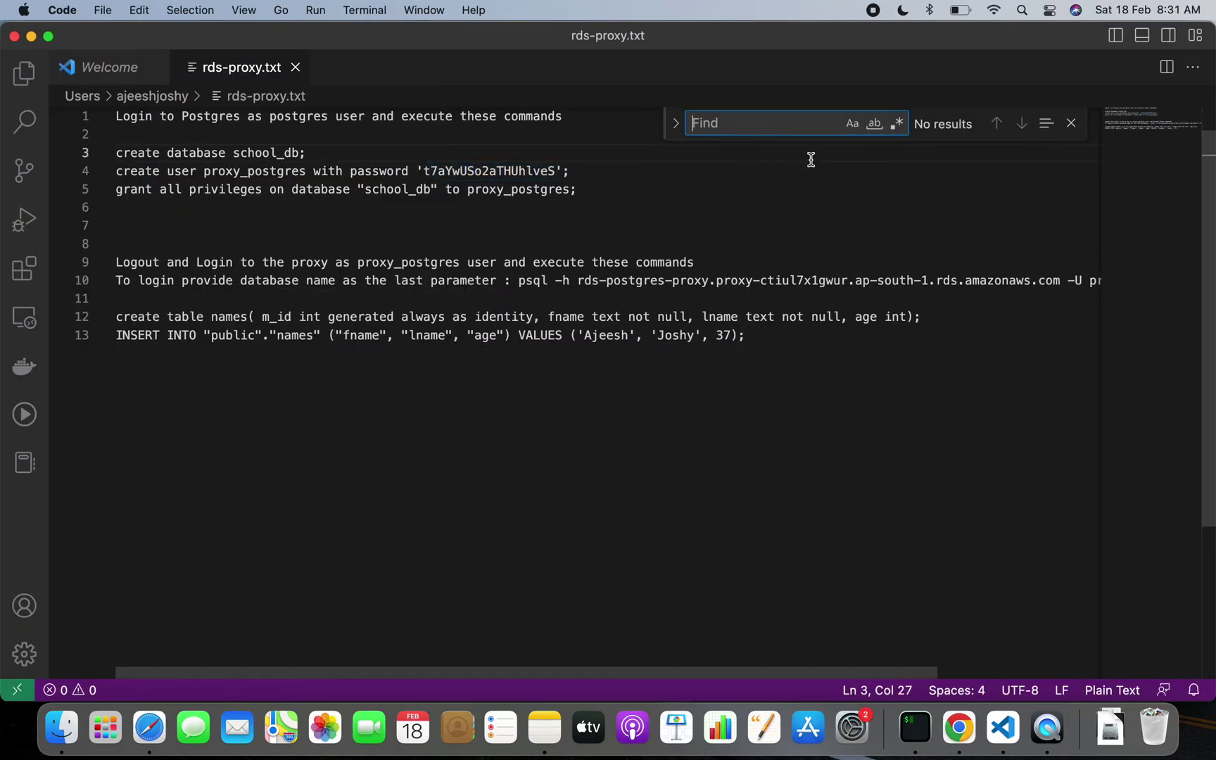
{"action": "key", "text": "super+v"}
{"action": "key", "text": "Escape"}
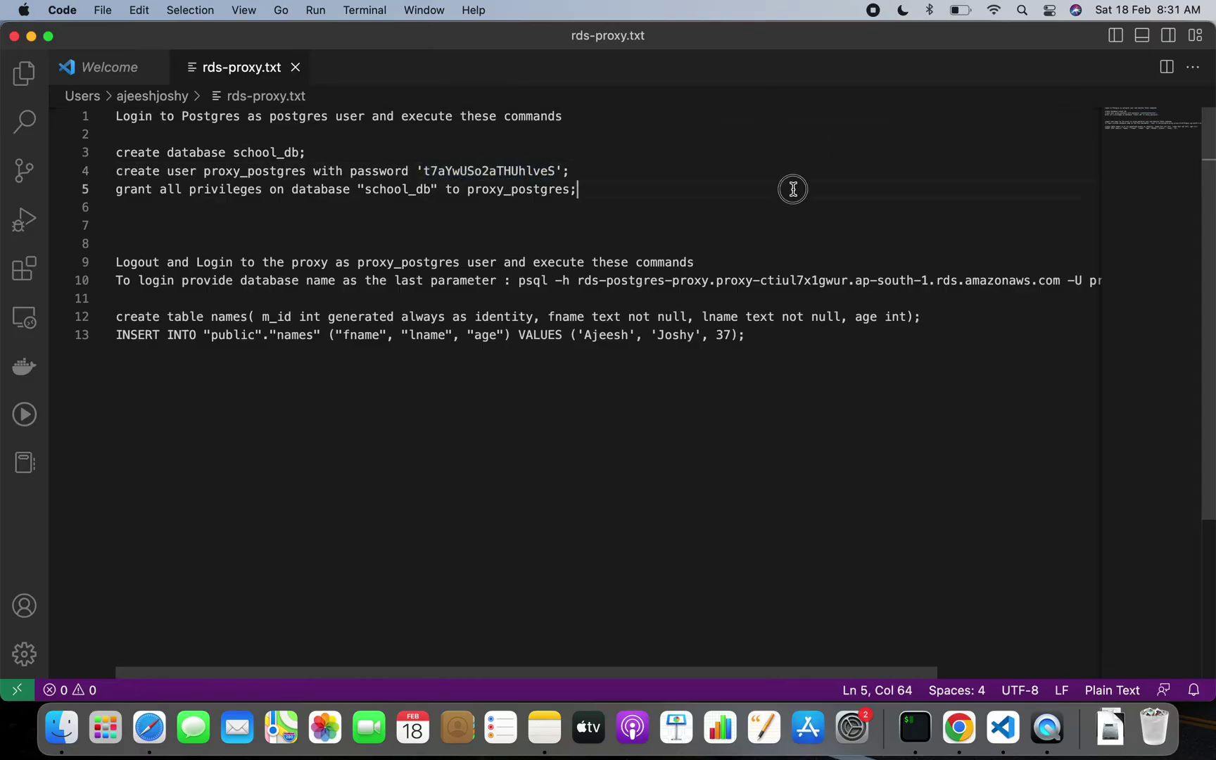
{"action": "key", "text": "super+Tab"}
{"action": "left_click", "coordinate": [809, 513]}
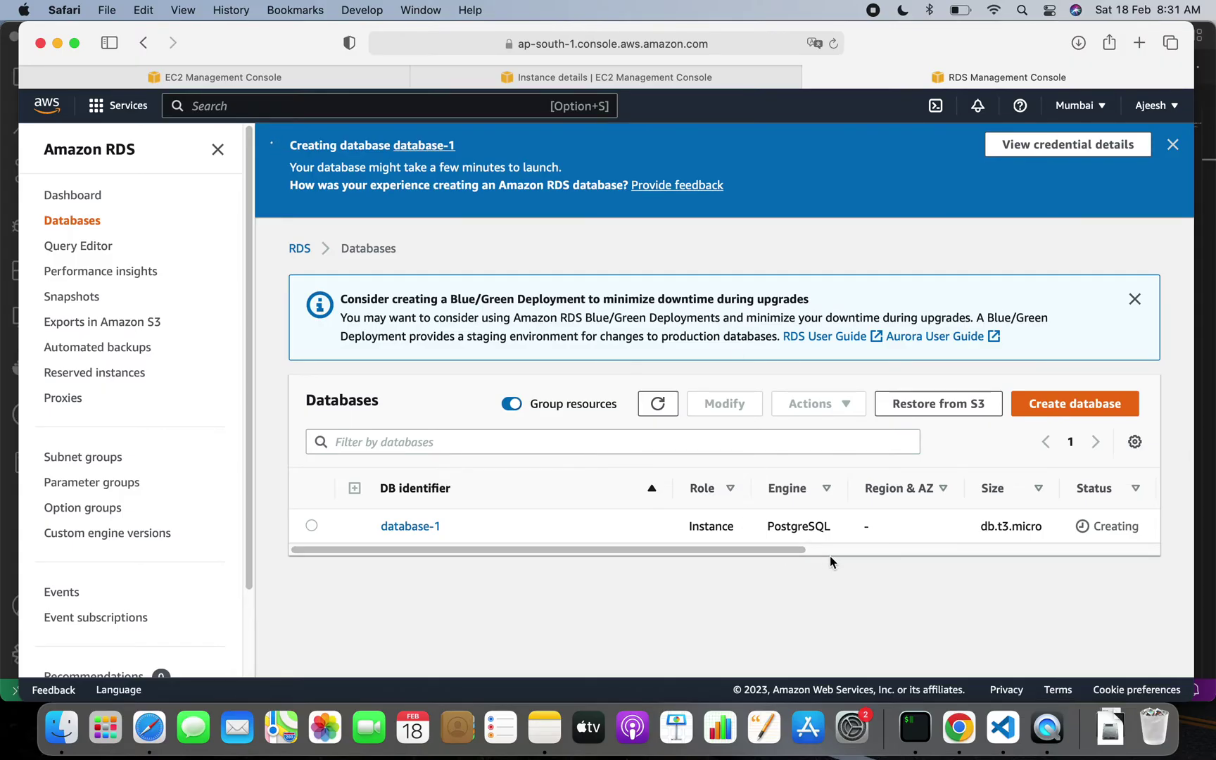
Scroll the Databases table sideways to watch database-1's status until it reads Available
{"action": "scroll", "coordinate": [842, 547], "scroll_direction": "right", "scroll_amount": 5}
{"action": "left_click_drag", "start_coordinate": [846, 553], "coordinate": [414, 556]}
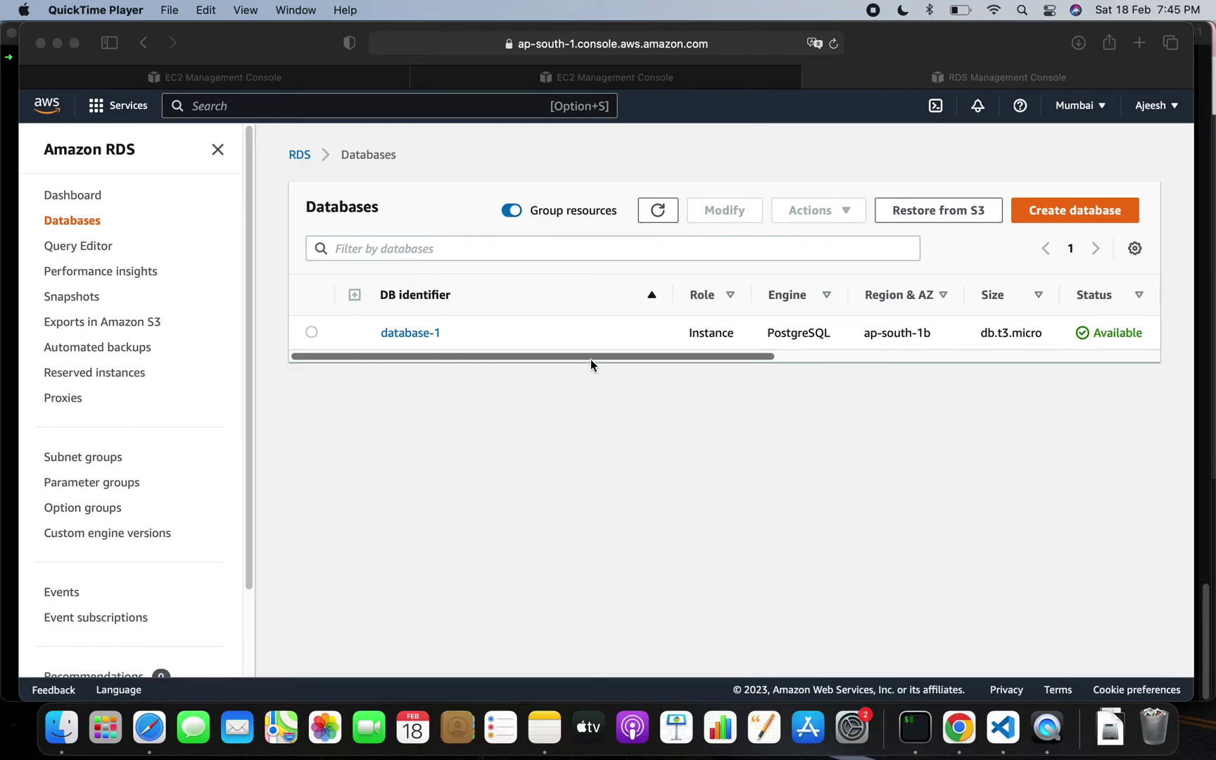
{"action": "mouse_move", "coordinate": [591, 358]}
{"action": "left_mouse_down"}
{"action": "mouse_move", "coordinate": [806, 363]}
{"action": "mouse_move", "coordinate": [608, 370]}
{"action": "left_mouse_up"}
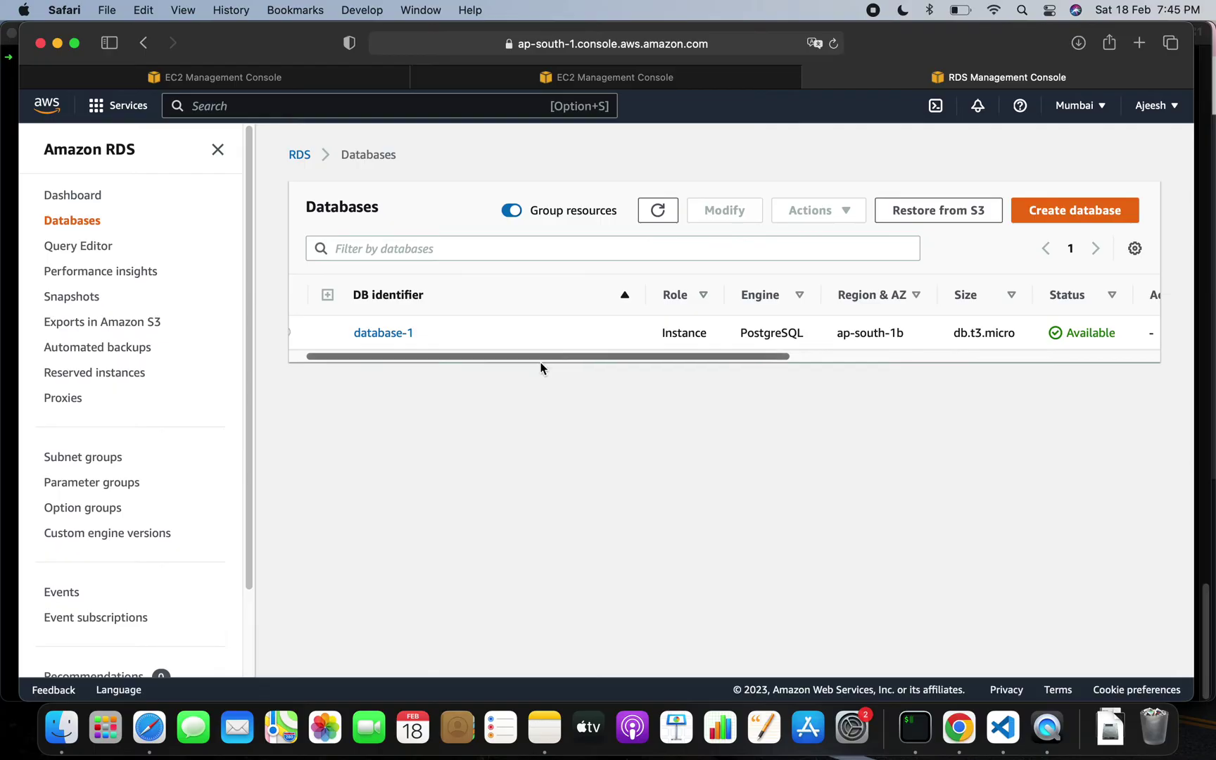
{"action": "left_click_drag", "start_coordinate": [491, 355], "coordinate": [408, 365]}
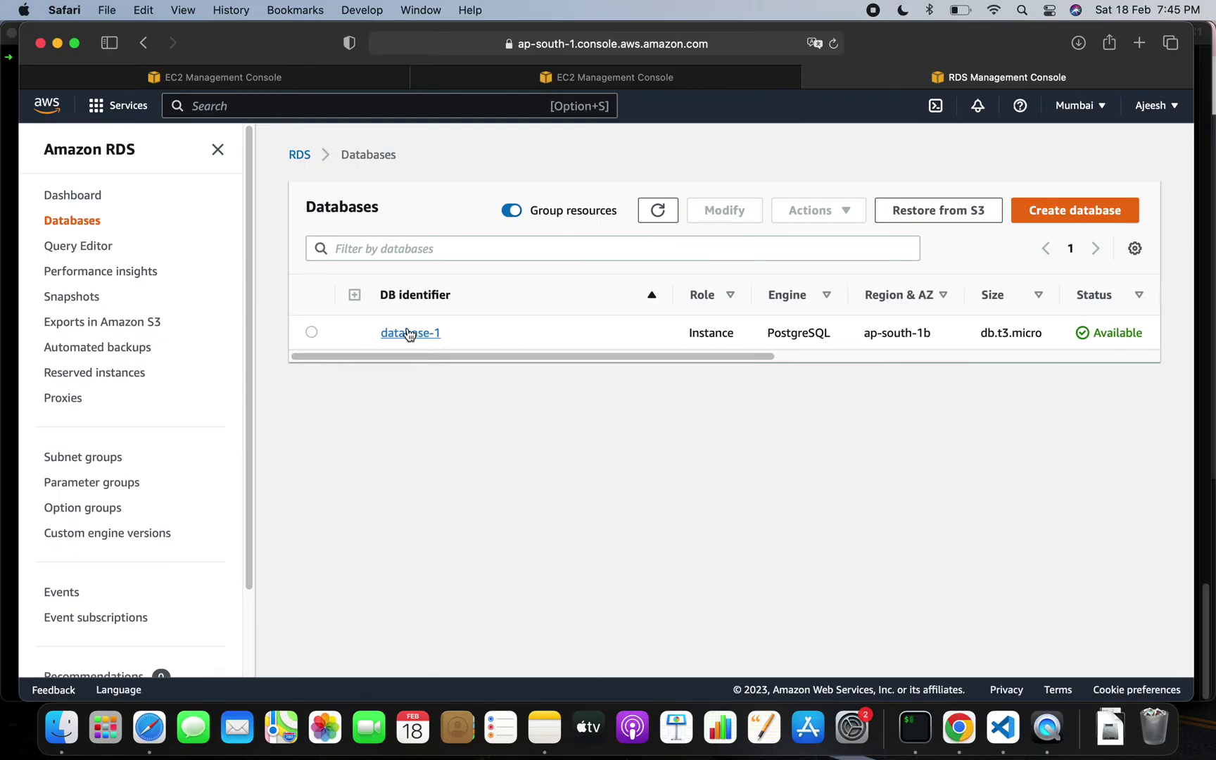
Reconnect to the Ubuntu bastion host over SSH and type psql at the shell prompt
{"action": "left_click", "coordinate": [914, 736]}
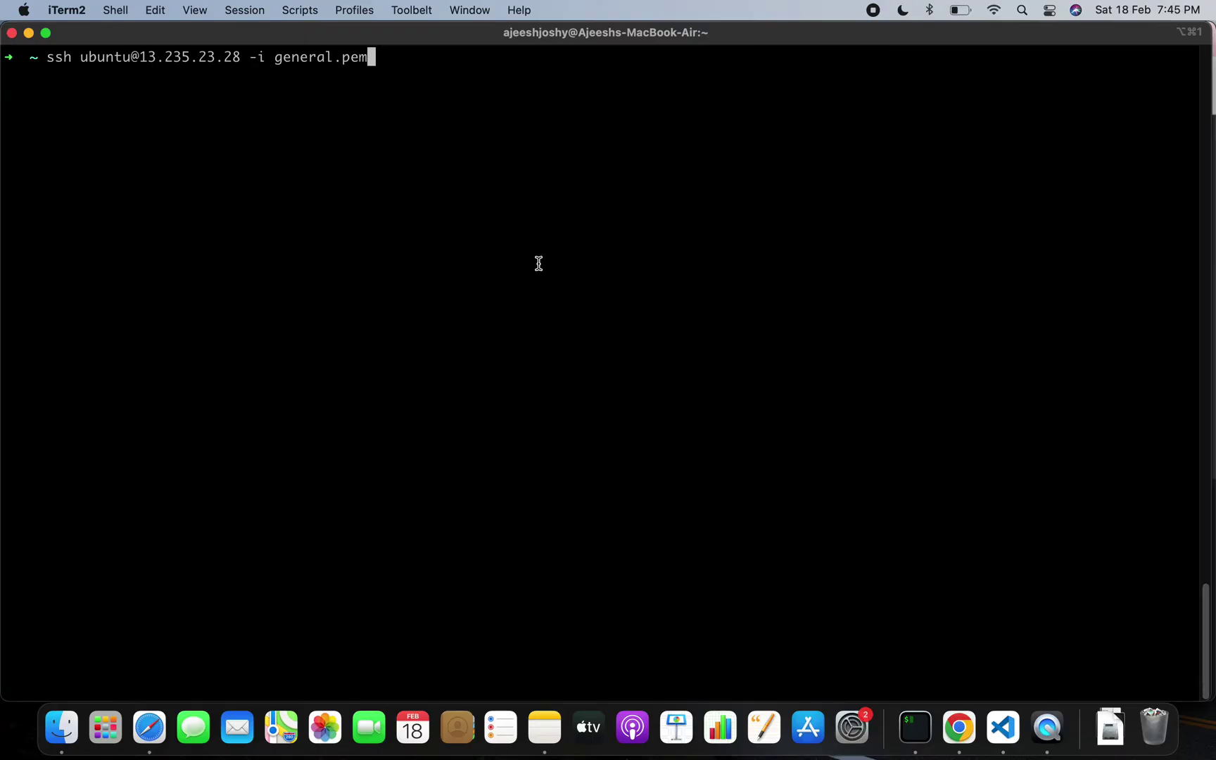
{"action": "key", "text": "Return"}
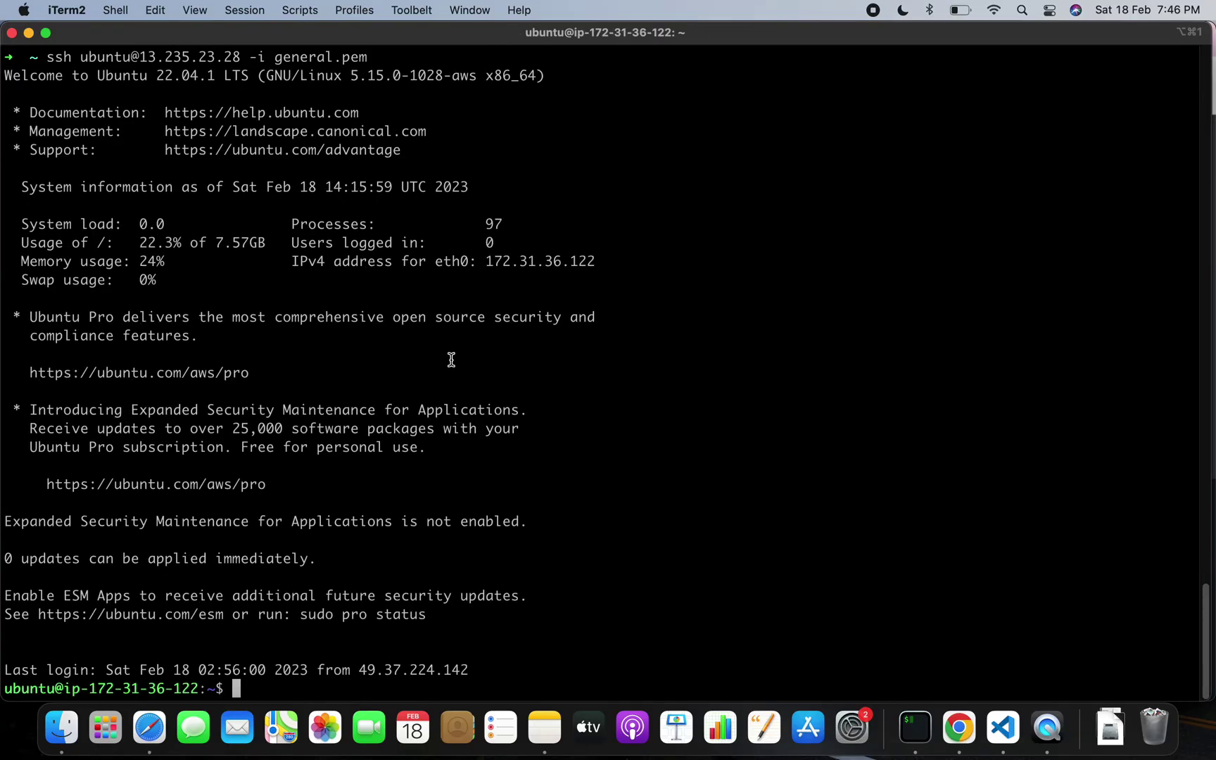
{"action": "type", "text": "psql"}
Switch back to the AWS RDS console in Safari
{"action": "key", "text": "super+Tab"}
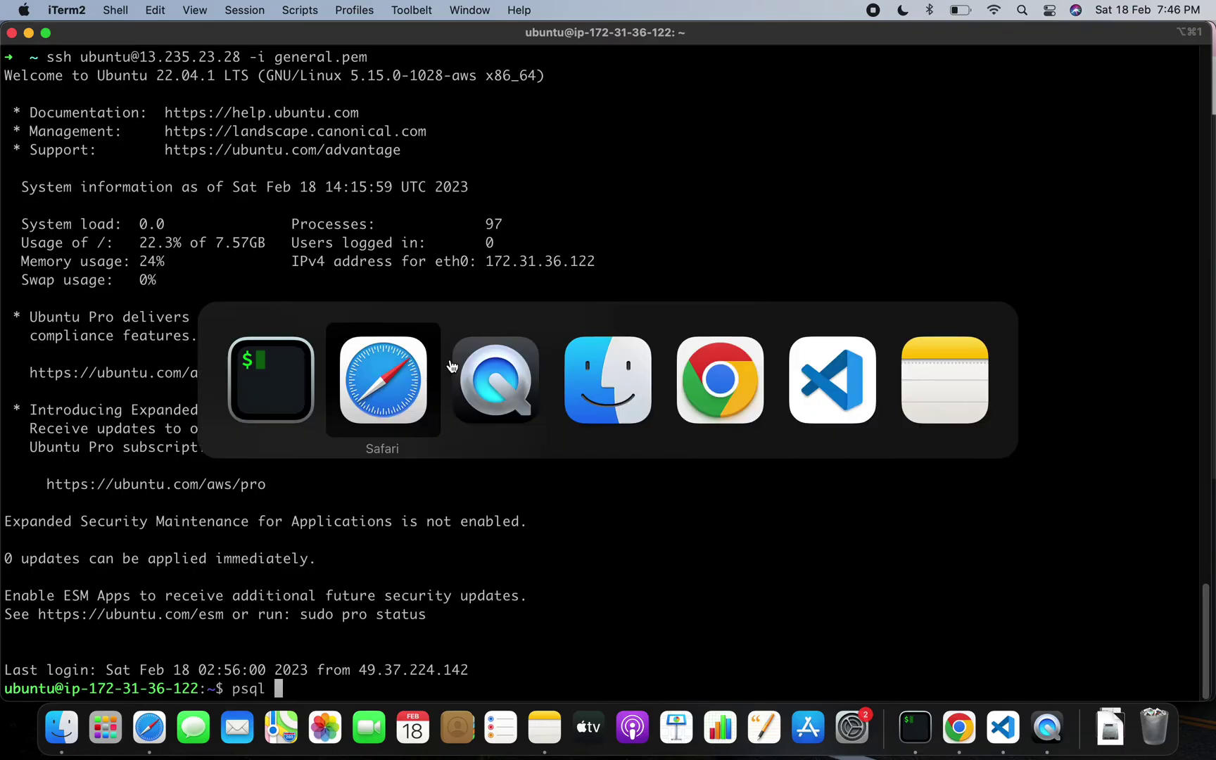
{"action": "key", "text": "super+Tab"}
{"action": "key", "text": "super+Tab"}
{"action": "key", "text": "super+Tab"}
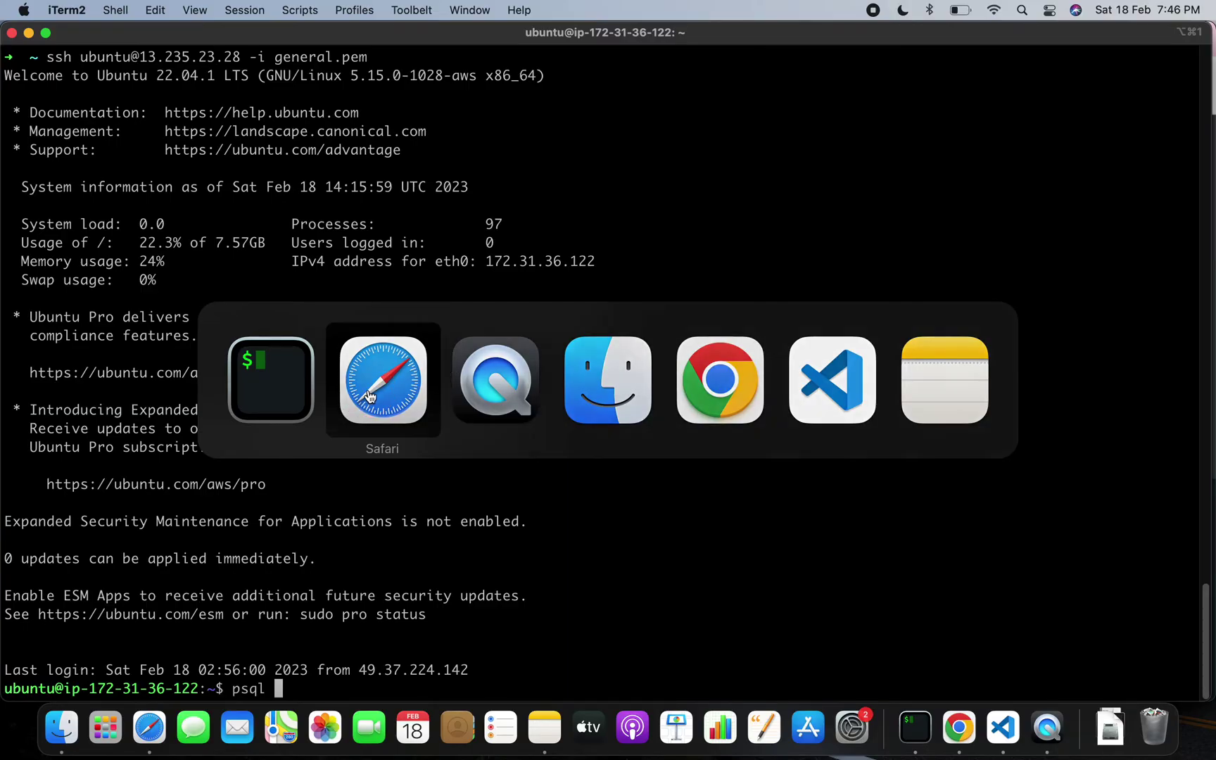
{"action": "left_click", "coordinate": [407, 342]}
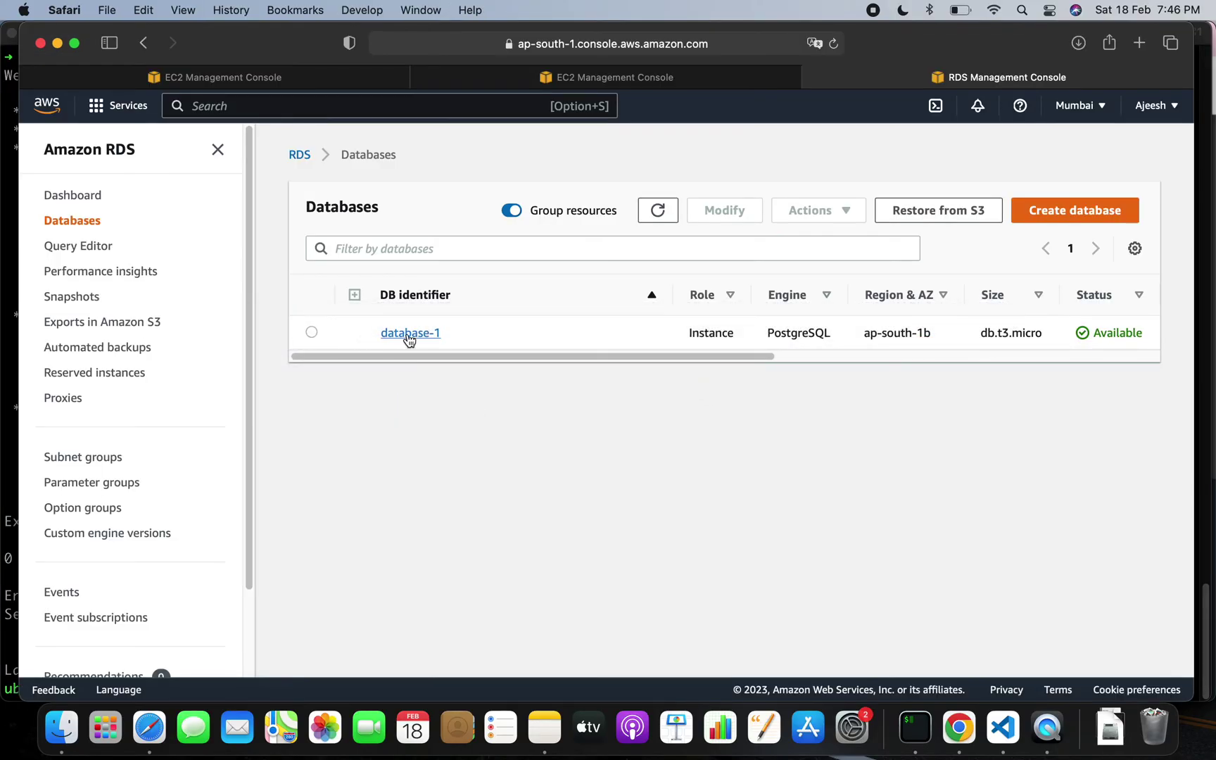
Open database-1 and copy its endpoint hostname (port 5432) from Connectivity & security
{"action": "left_click", "coordinate": [410, 333]}
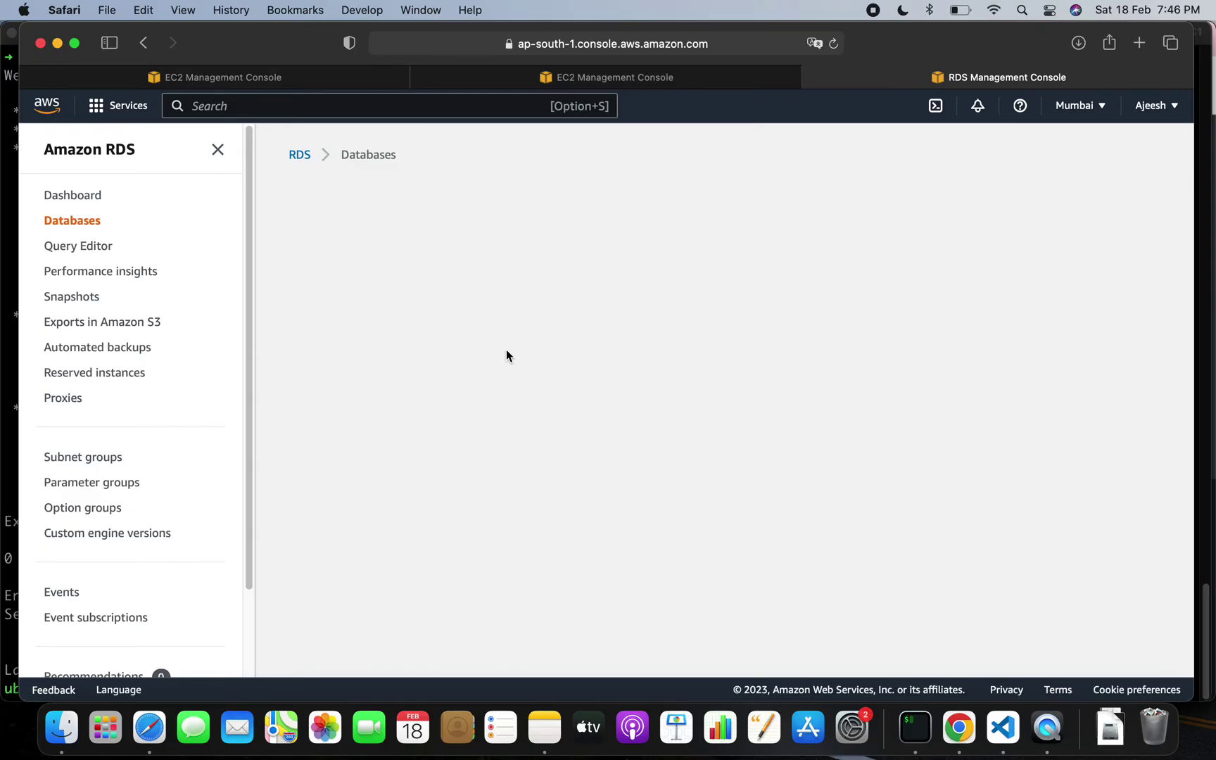
{"action": "scroll", "coordinate": [506, 352], "scroll_direction": "down", "scroll_amount": 3}
{"action": "scroll", "coordinate": [507, 355], "scroll_direction": "up", "scroll_amount": 3}
{"action": "scroll", "coordinate": [507, 356], "scroll_direction": "down", "scroll_amount": 10}
{"action": "scroll", "coordinate": [506, 356], "scroll_direction": "up", "scroll_amount": 5}
{"action": "scroll", "coordinate": [506, 348], "scroll_direction": "down", "scroll_amount": 3}
{"action": "scroll", "coordinate": [478, 380], "scroll_direction": "up", "scroll_amount": 5}
{"action": "left_click_drag", "start_coordinate": [289, 493], "coordinate": [466, 492]}
{"action": "key", "text": "super+c"}
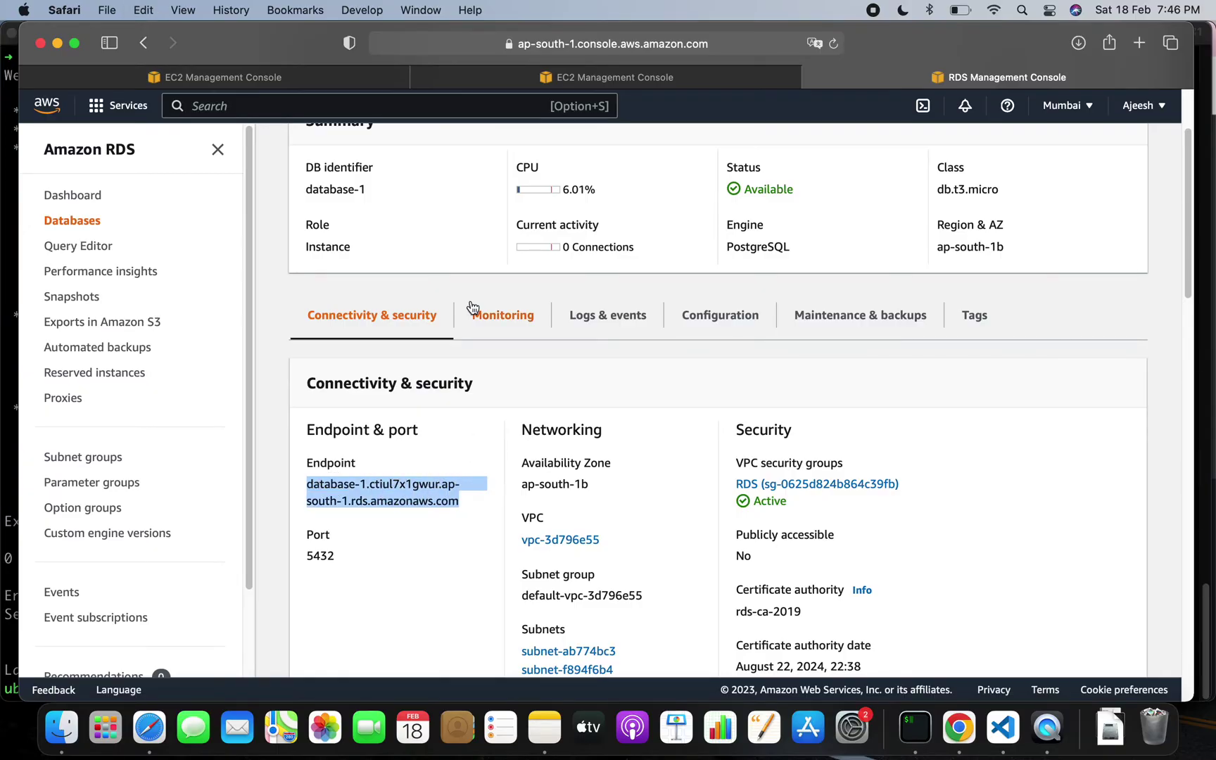
{"action": "scroll", "coordinate": [470, 310], "scroll_direction": "up", "scroll_amount": 2}
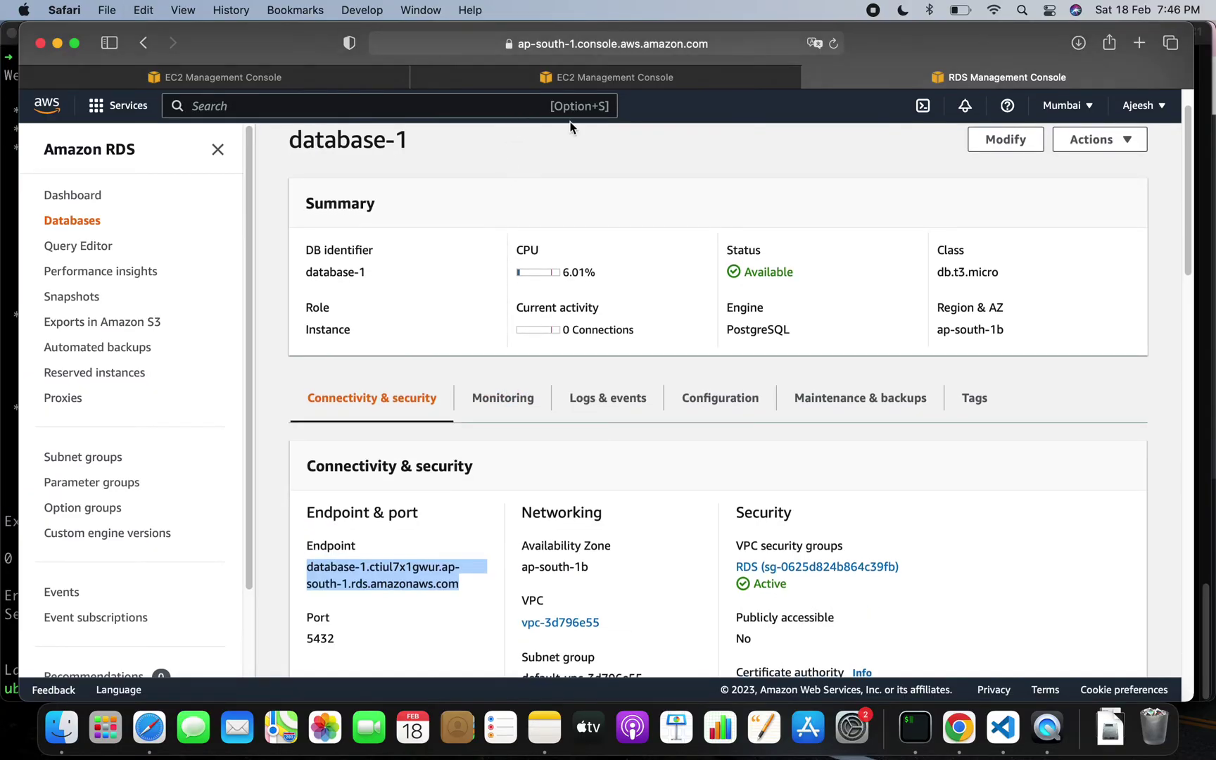
{"action": "scroll", "coordinate": [586, 296], "scroll_direction": "down", "scroll_amount": 2}
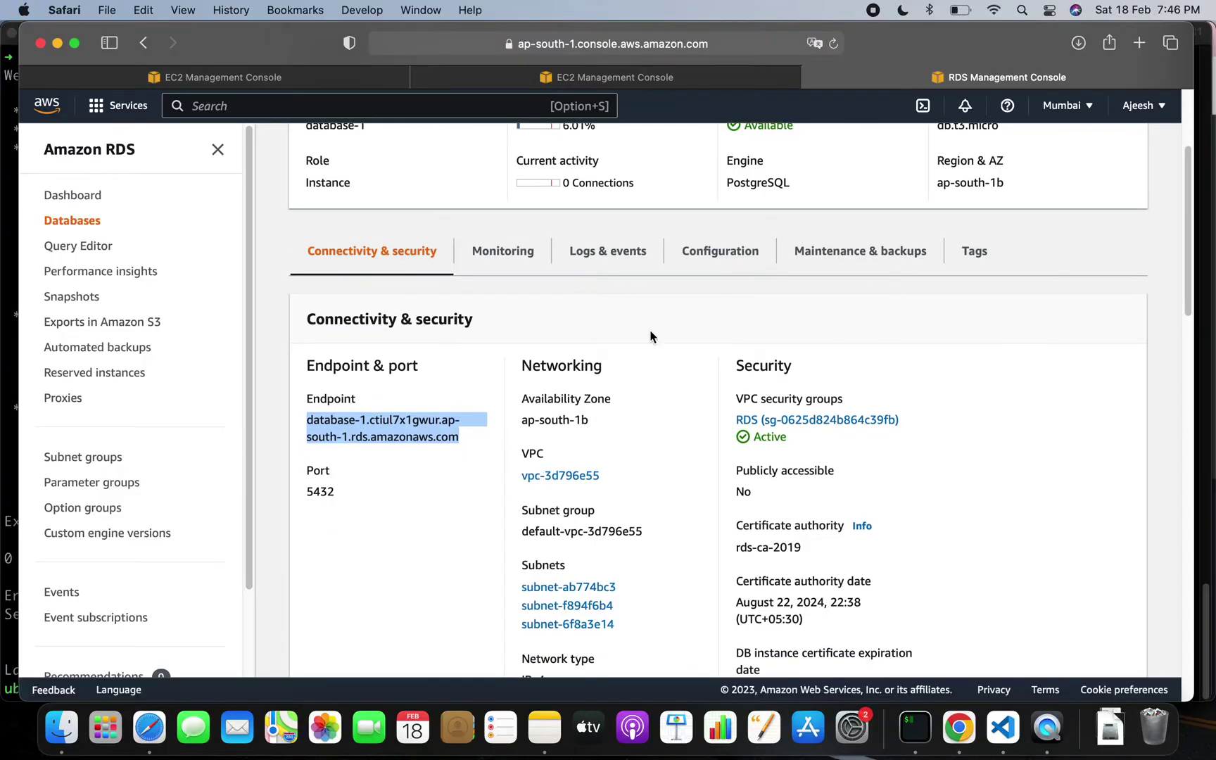
{"action": "scroll", "coordinate": [817, 408], "scroll_direction": "up", "scroll_amount": 3}
{"action": "scroll", "coordinate": [817, 401], "scroll_direction": "down", "scroll_amount": 5}
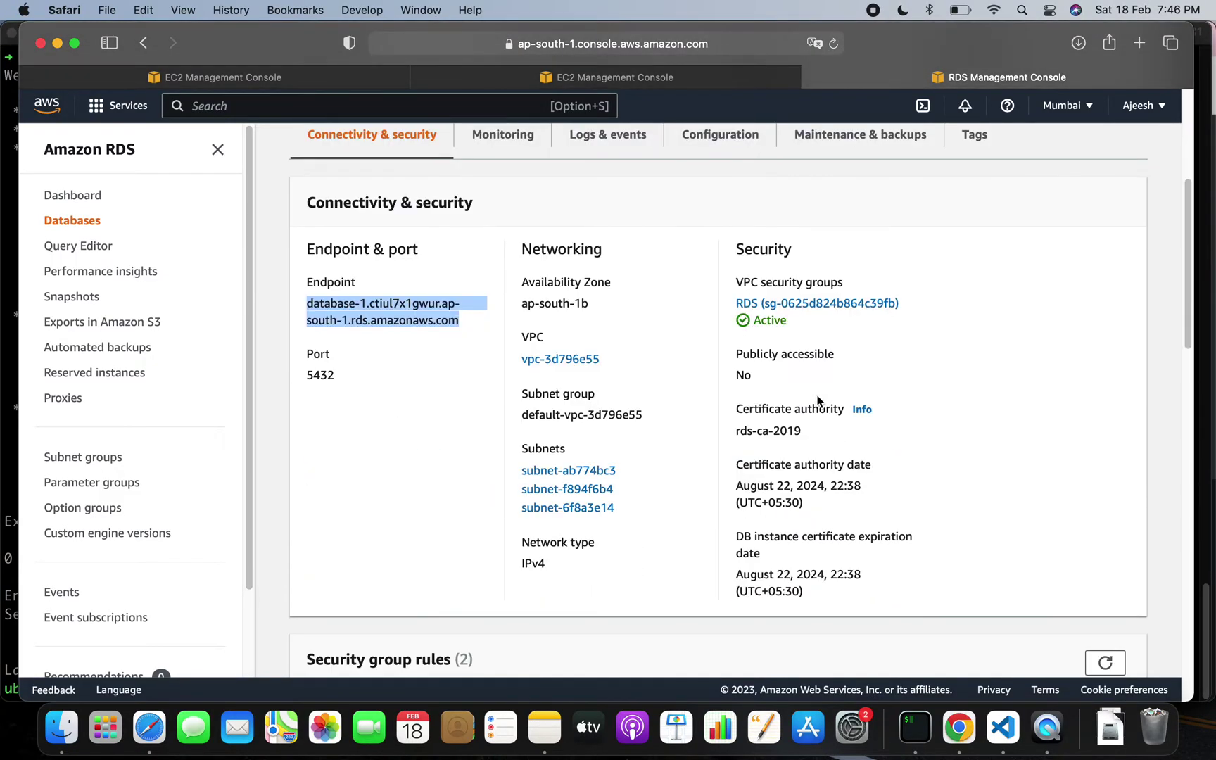
{"action": "left_click", "coordinate": [807, 304], "text": "super"}
{"action": "left_click", "coordinate": [1045, 74]}
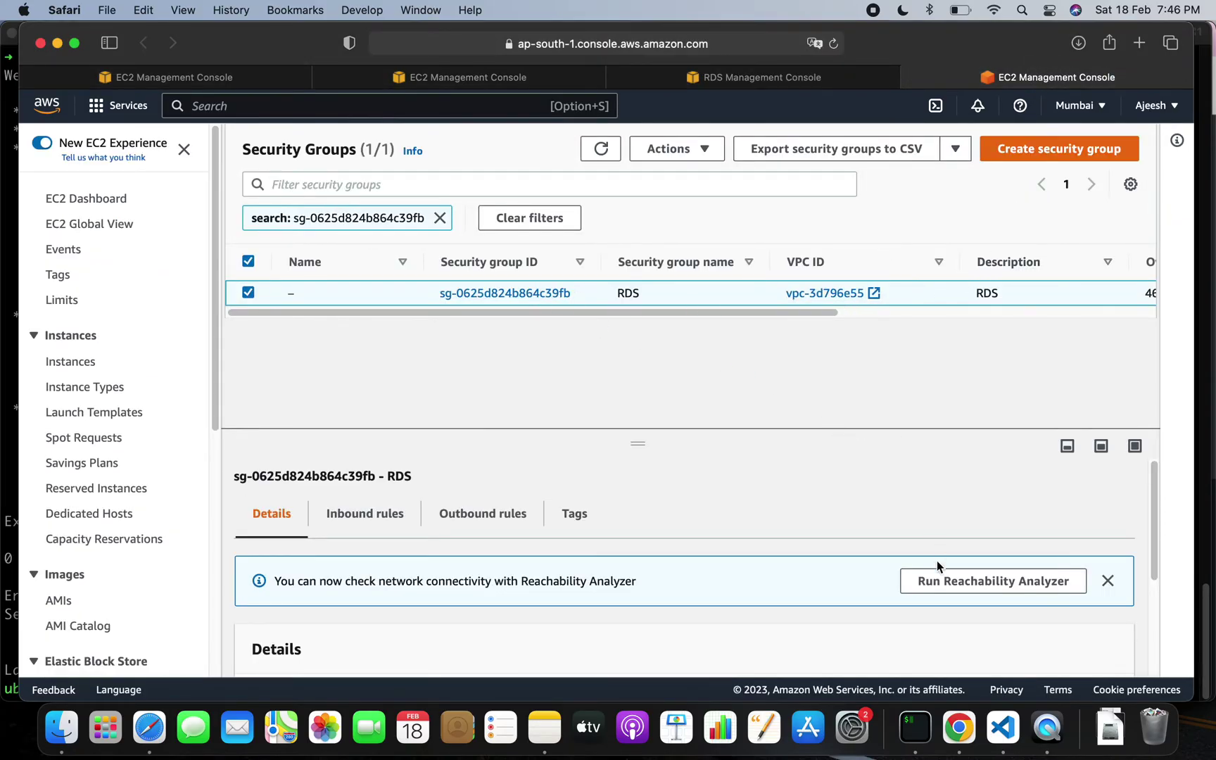
{"action": "left_click", "coordinate": [379, 520]}
{"action": "scroll", "coordinate": [824, 538], "scroll_direction": "down", "scroll_amount": 2}
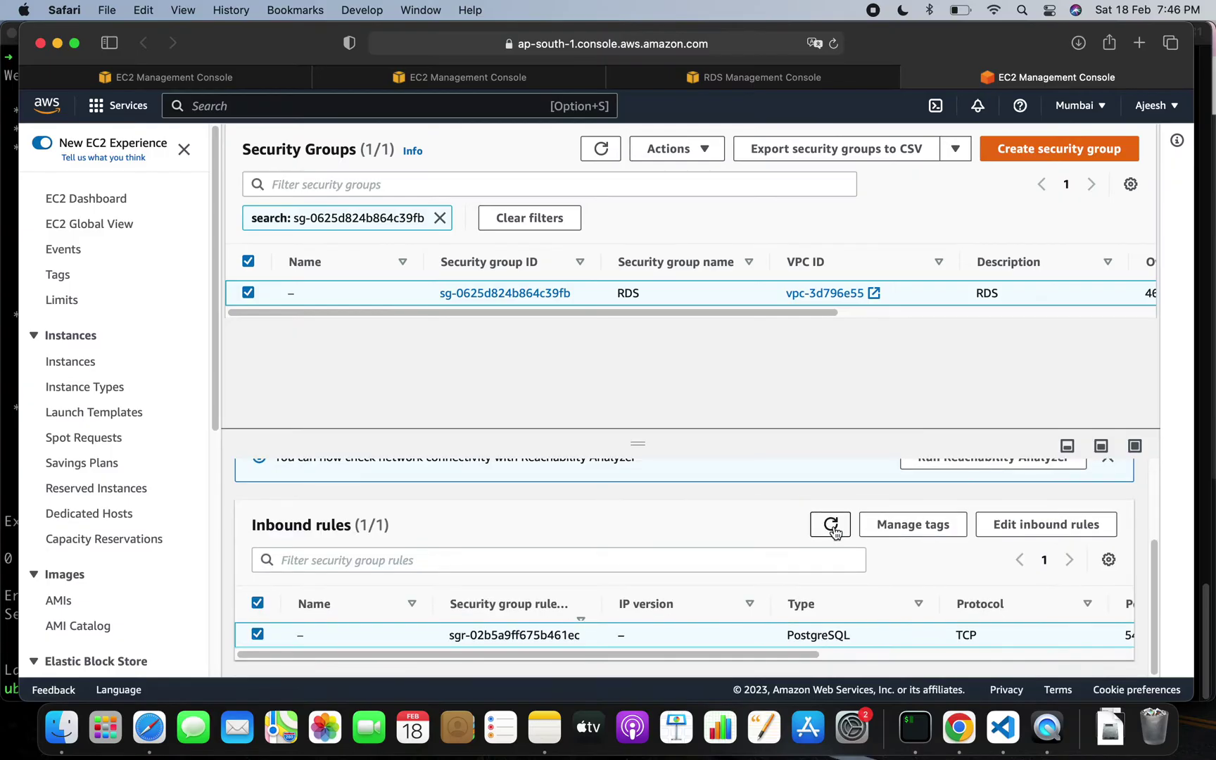
{"action": "left_click", "coordinate": [1056, 526]}
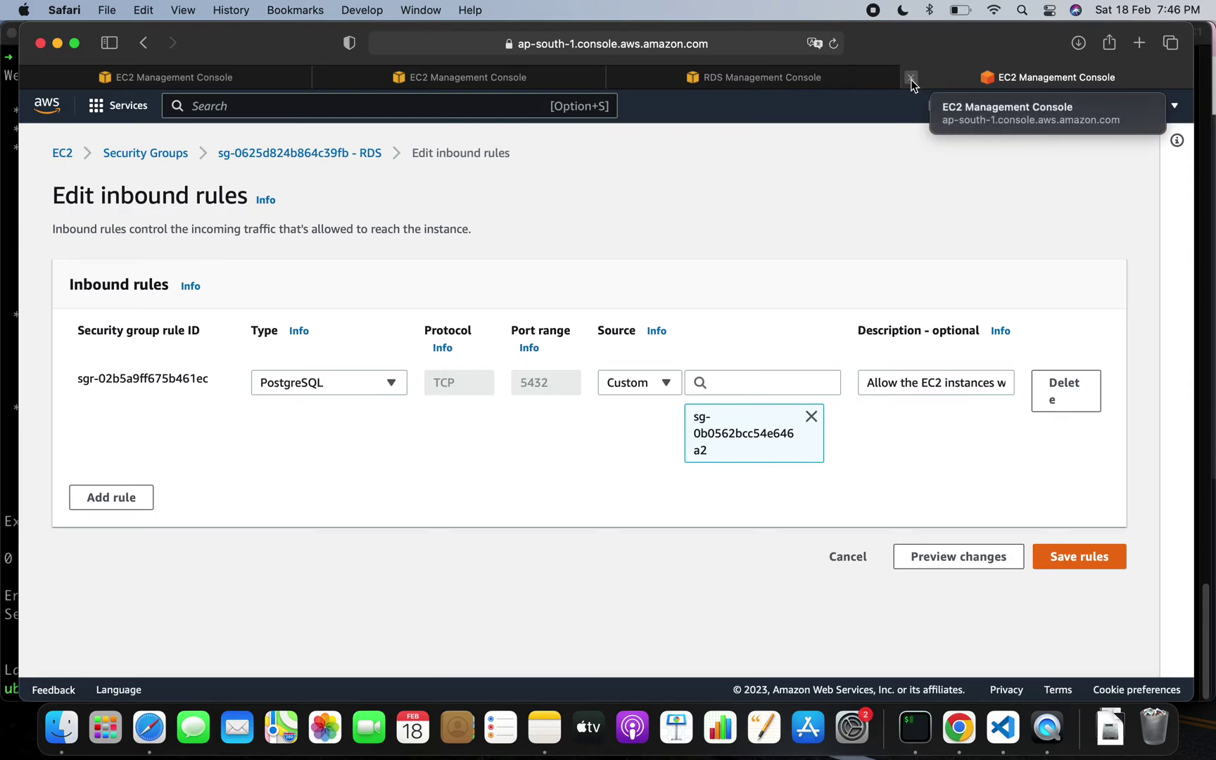
Close the security group page and copy the database-1 endpoint hostname
{"action": "left_click", "coordinate": [911, 80]}
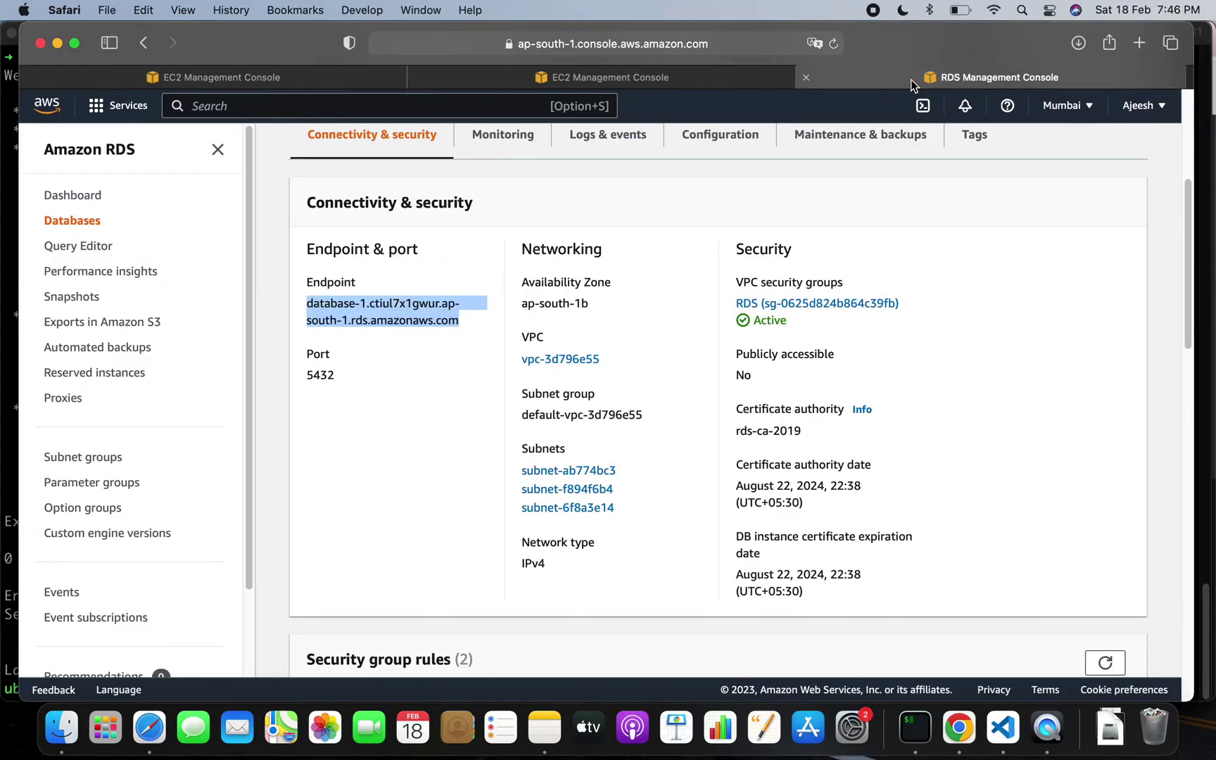
{"action": "right_click", "coordinate": [397, 320]}
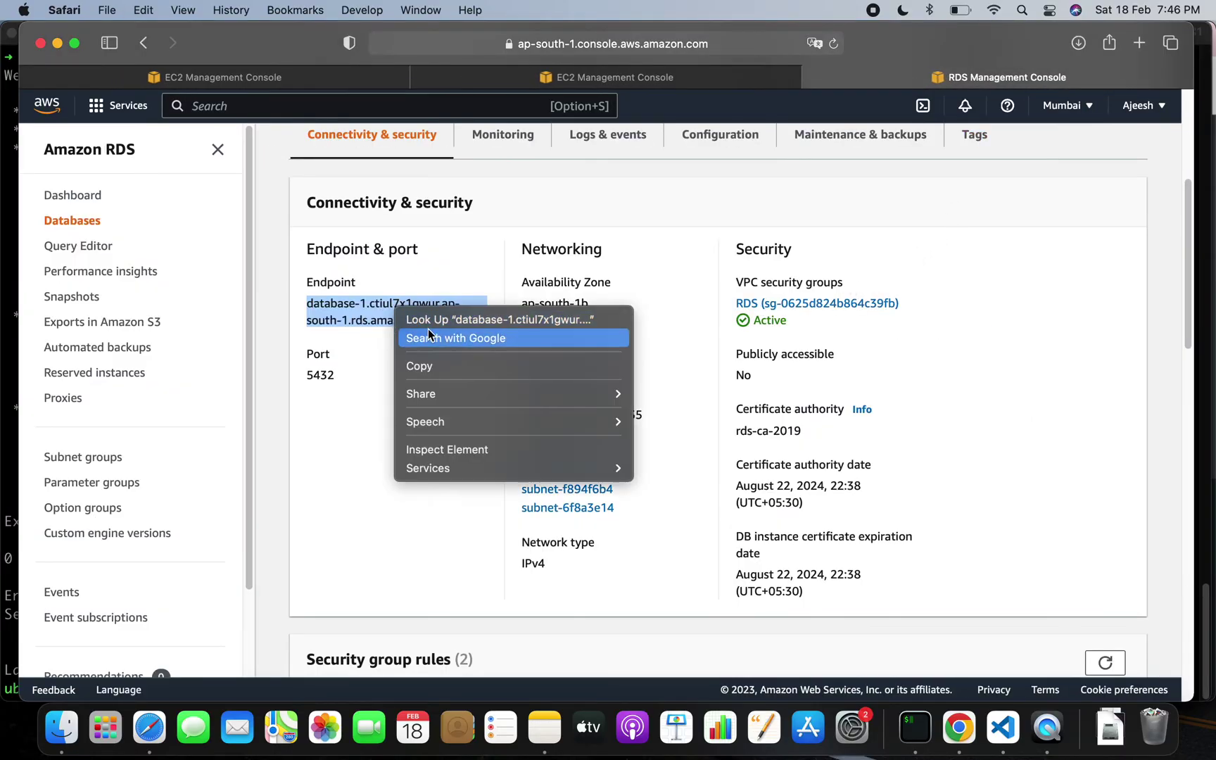
{"action": "left_click", "coordinate": [436, 366]}
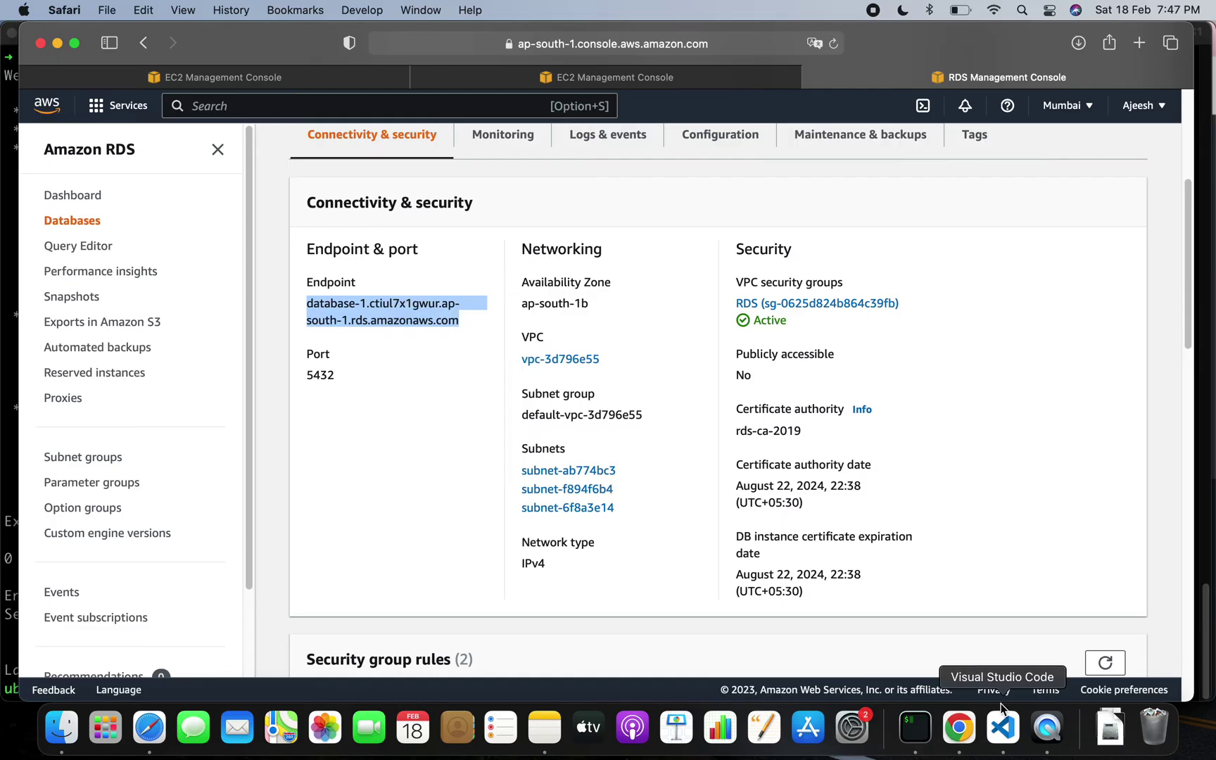
In the terminal, type psql -h with the pasted endpoint and -u postgres
{"action": "left_click", "coordinate": [914, 727]}
{"action": "type", "text": "psql -"}
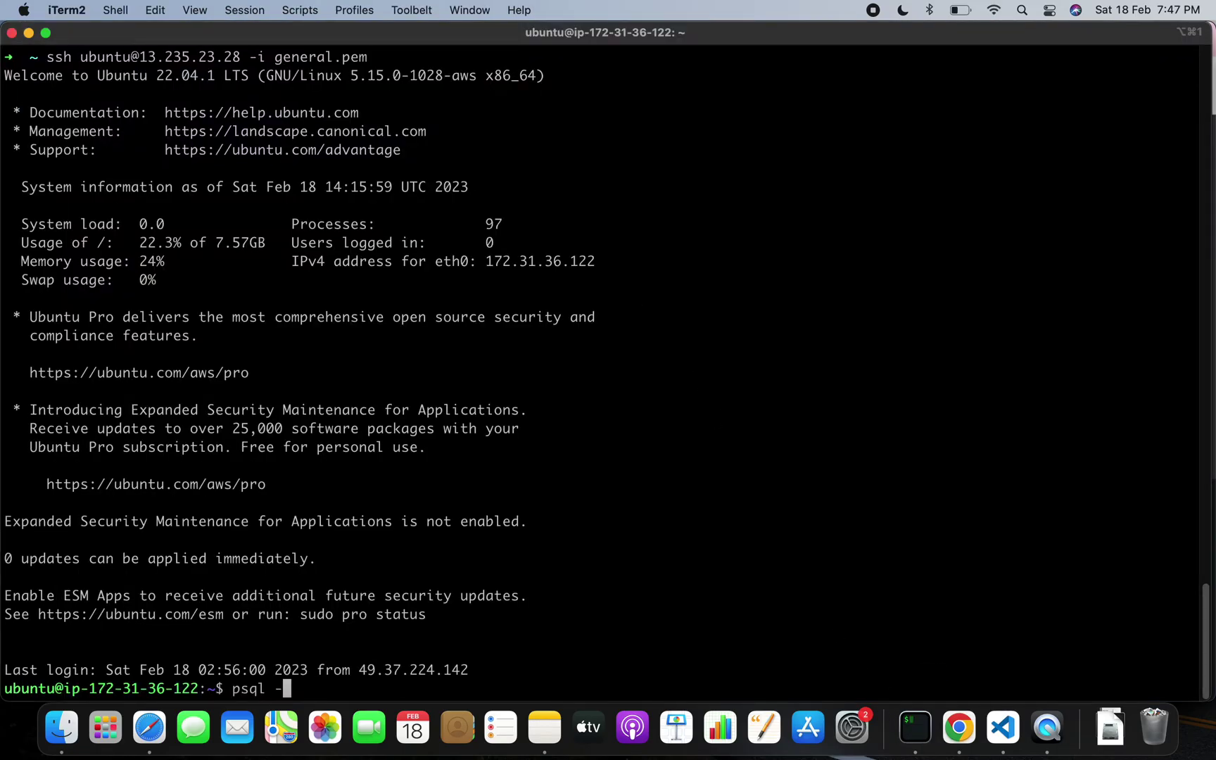
{"action": "type", "text": "h"}
{"action": "key", "text": "super+v"}
{"action": "type", "text": "-u"}
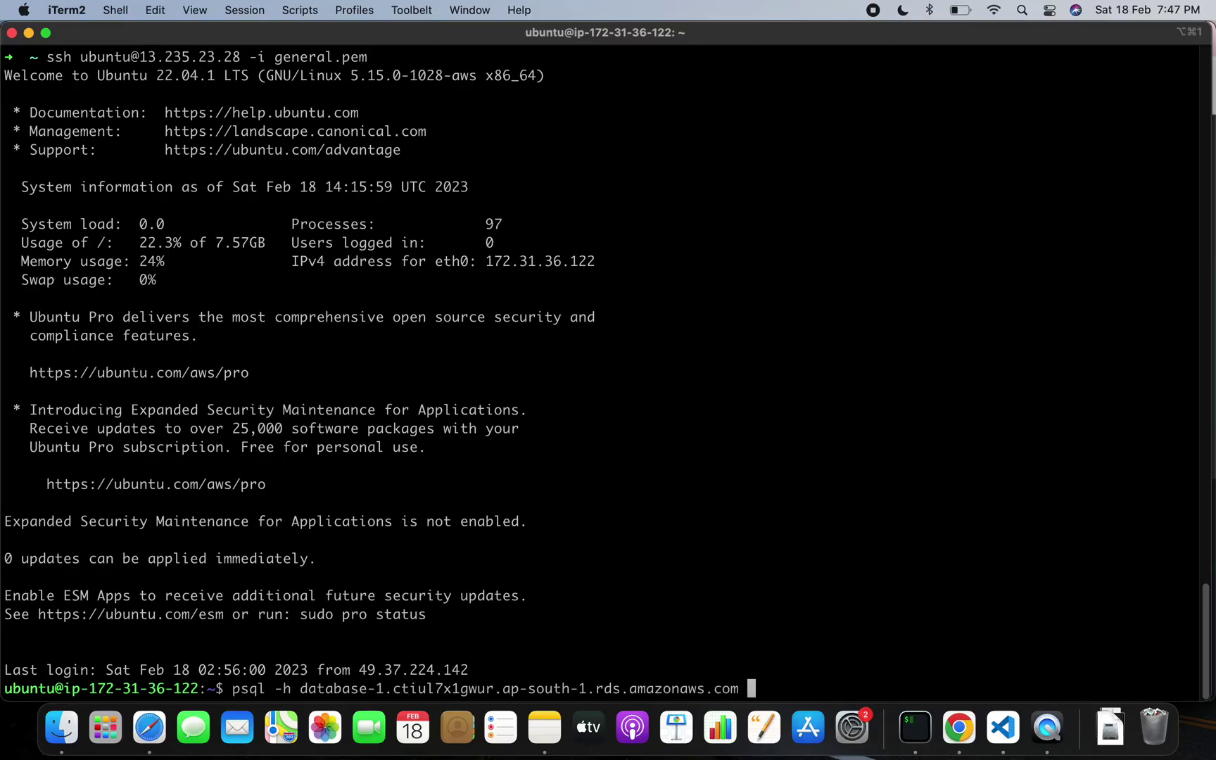
{"action": "type", "text": " postgre"}
{"action": "type", "text": "ql"}
{"action": "key", "text": "BackSpace"}
{"action": "key", "text": "BackSpace"}
{"action": "key", "text": "BackSpace"}
{"action": "type", "text": "s"}
Look up the postgres password in rds-proxy.txt, then run the psql command
{"action": "left_click", "coordinate": [1002, 727]}
{"action": "double_click", "coordinate": [476, 169]}
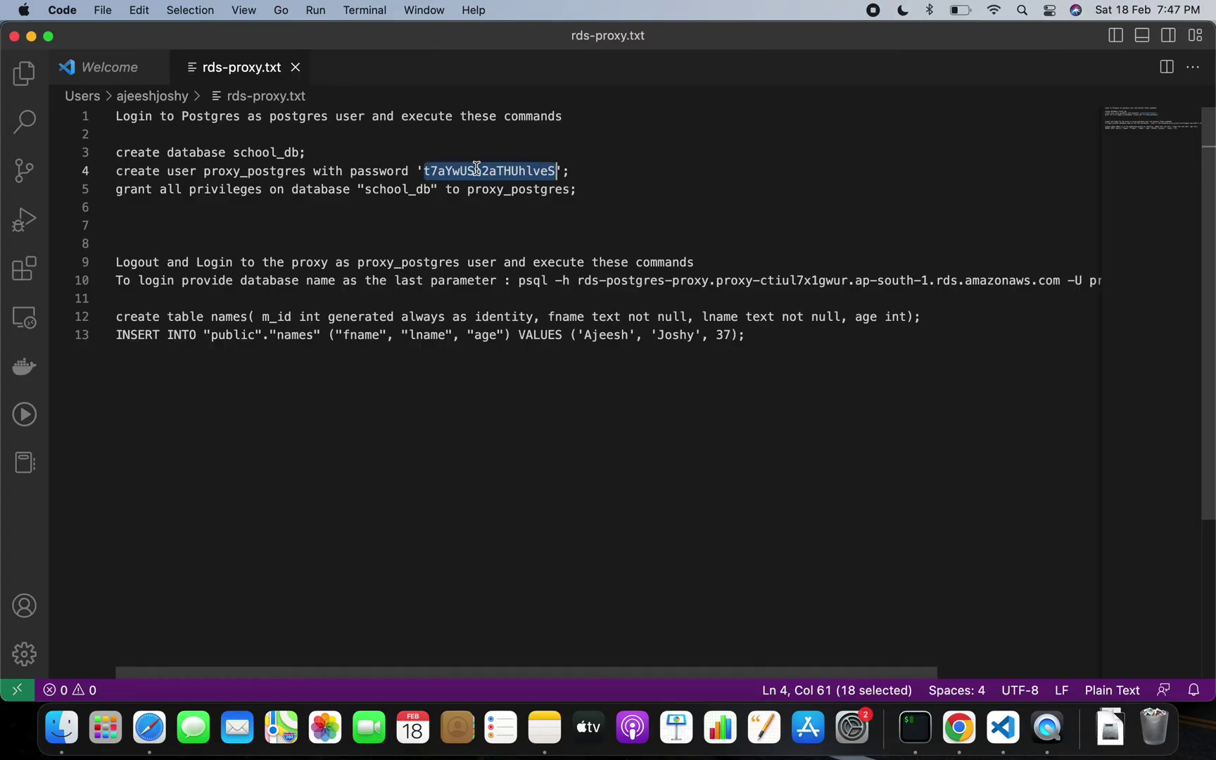
{"action": "key", "text": "super+Tab"}
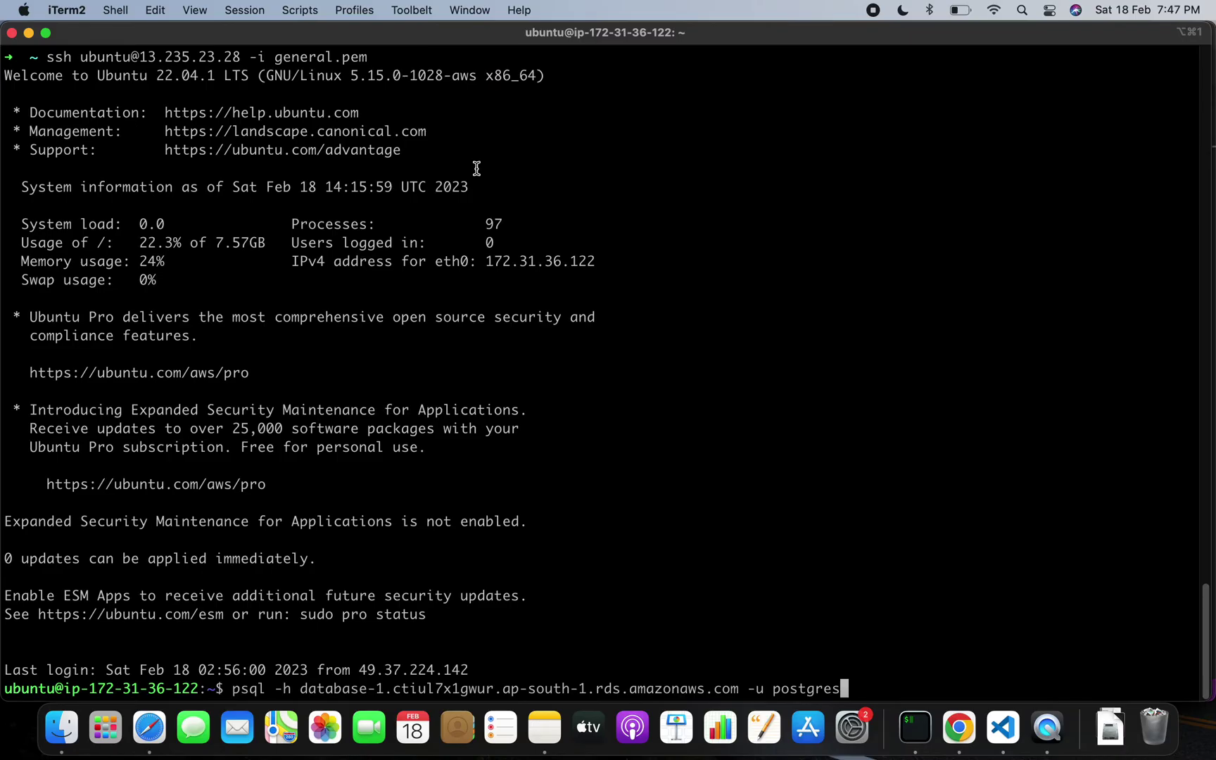
{"action": "key", "text": "Return"}
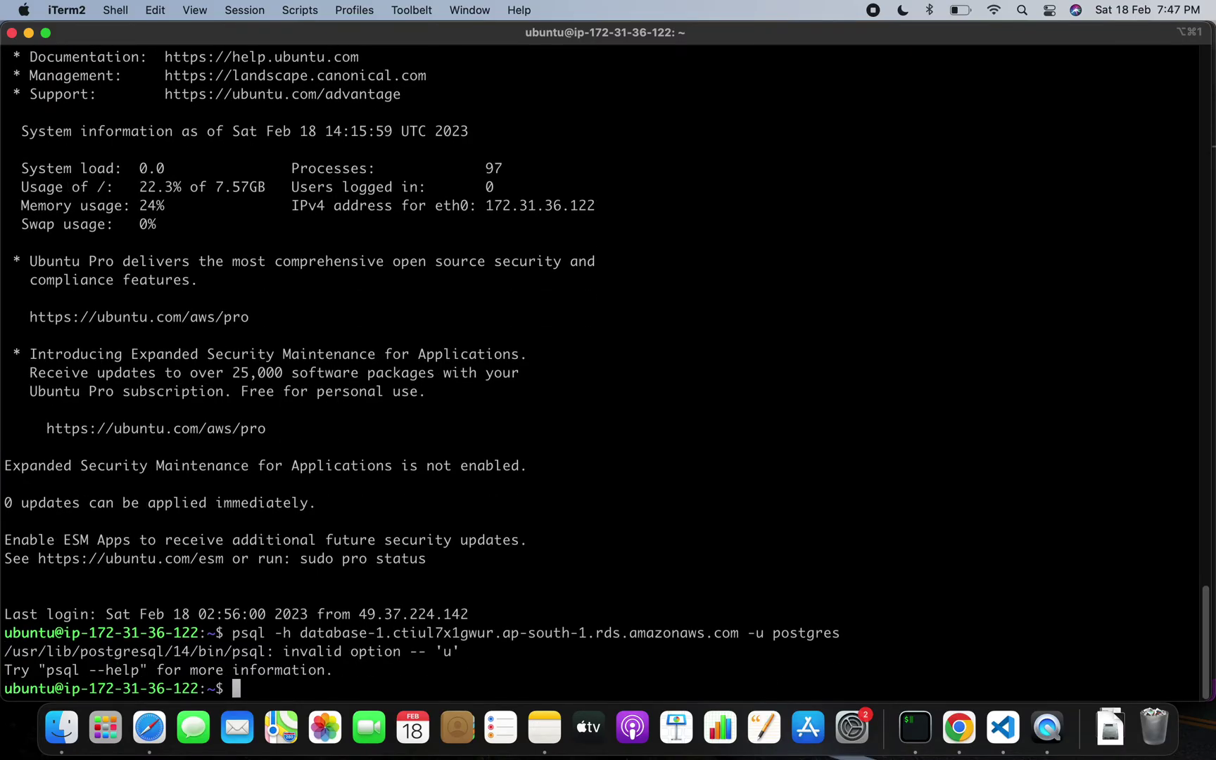
Change the user flag from -u to -U, rerun psql and enter the postgres password
{"action": "key", "text": "Up"}
{"action": "key", "text": "Left"}
{"action": "key", "text": "Left"}
{"action": "key", "text": "Left"}
{"action": "key", "text": "Left"}
{"action": "key", "text": "Left"}
{"action": "key", "text": "Left"}
{"action": "key", "text": "Left"}
{"action": "key", "text": "Left"}
{"action": "key", "text": "Left"}
{"action": "key", "text": "Left"}
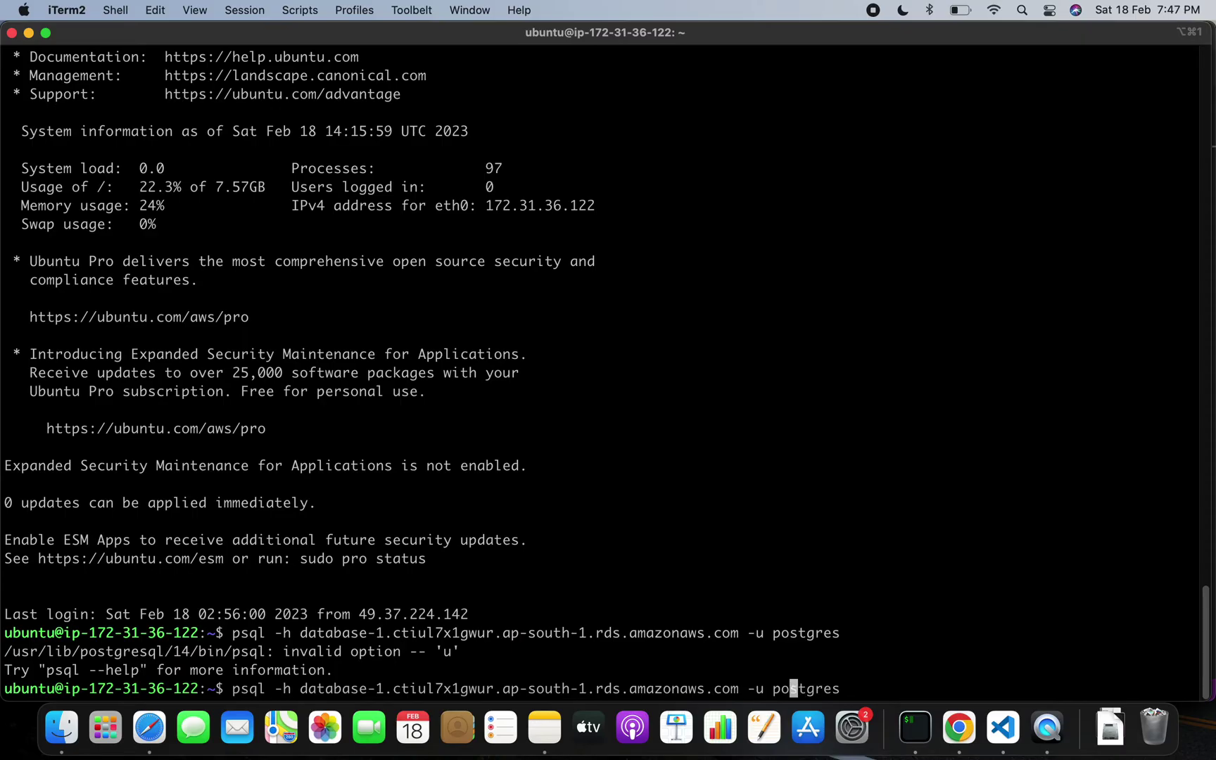
{"action": "key", "text": "Right"}
{"action": "key", "text": "BackSpace"}
{"action": "type", "text": "U"}
{"action": "key", "text": "Return"}
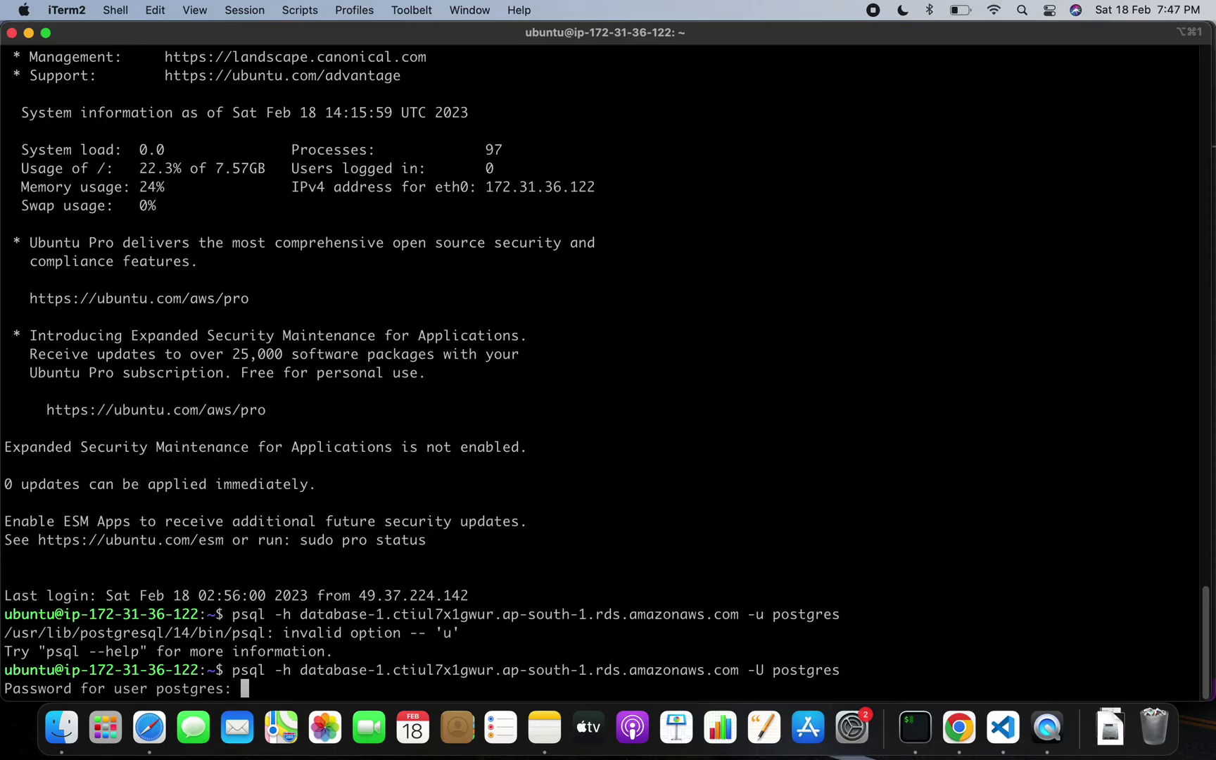
{"action": "key", "text": "Return"}
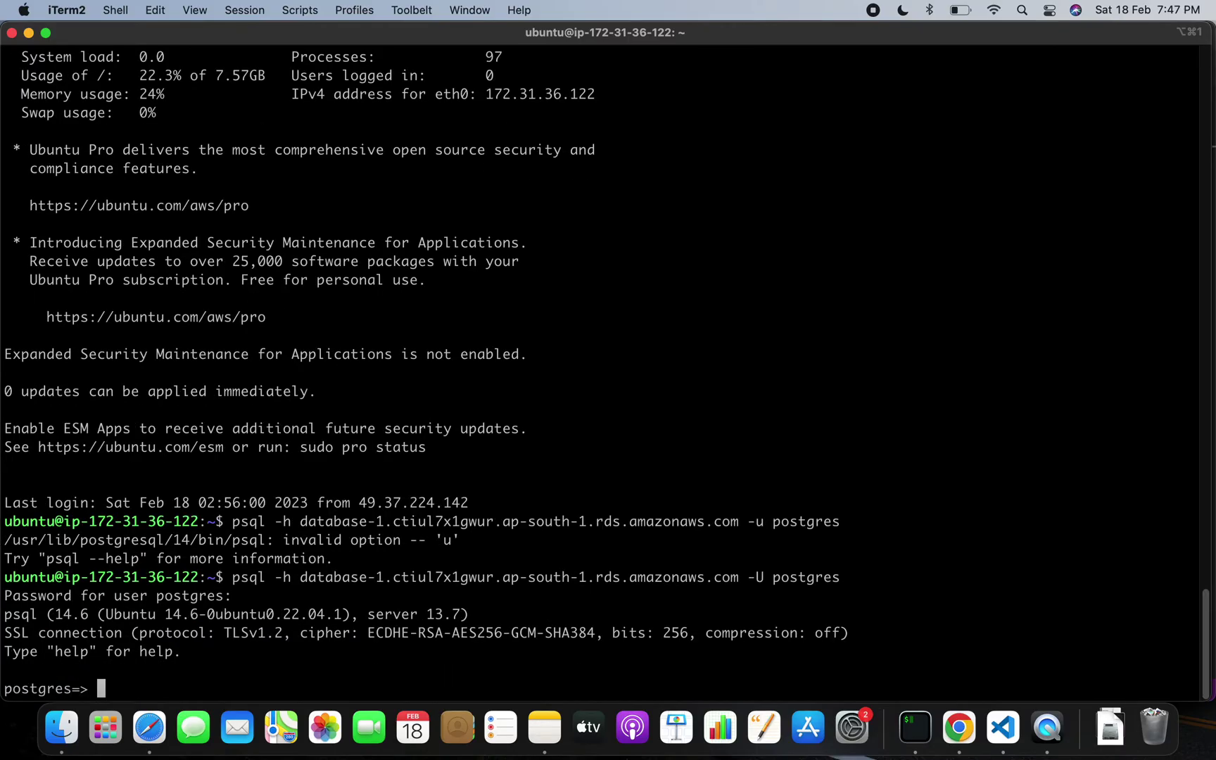
Run \l at the postgres=> prompt to list the four databases
{"action": "type", "text": "\\dt"}
{"action": "key", "text": "BackSpace"}
{"action": "key", "text": "BackSpace"}
{"action": "key", "text": "BackSpace"}
{"action": "type", "text": "\\l"}
{"action": "key", "text": "Return"}
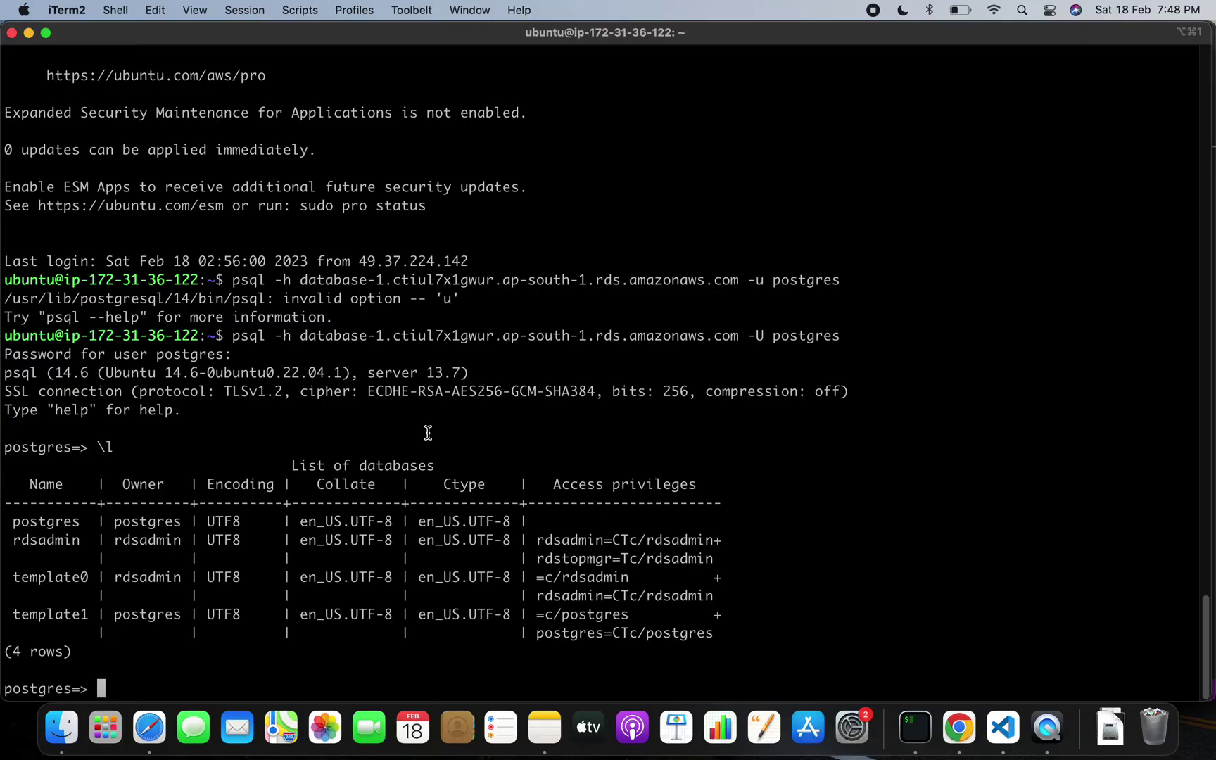
Check database-1's details in the RDS console, then bring up the rds-proxy.txt notes
{"action": "key", "text": "super+Tab"}
{"action": "key", "text": "super+Tab"}
{"action": "key", "text": "super+Tab"}
{"action": "key", "text": "super+Tab"}
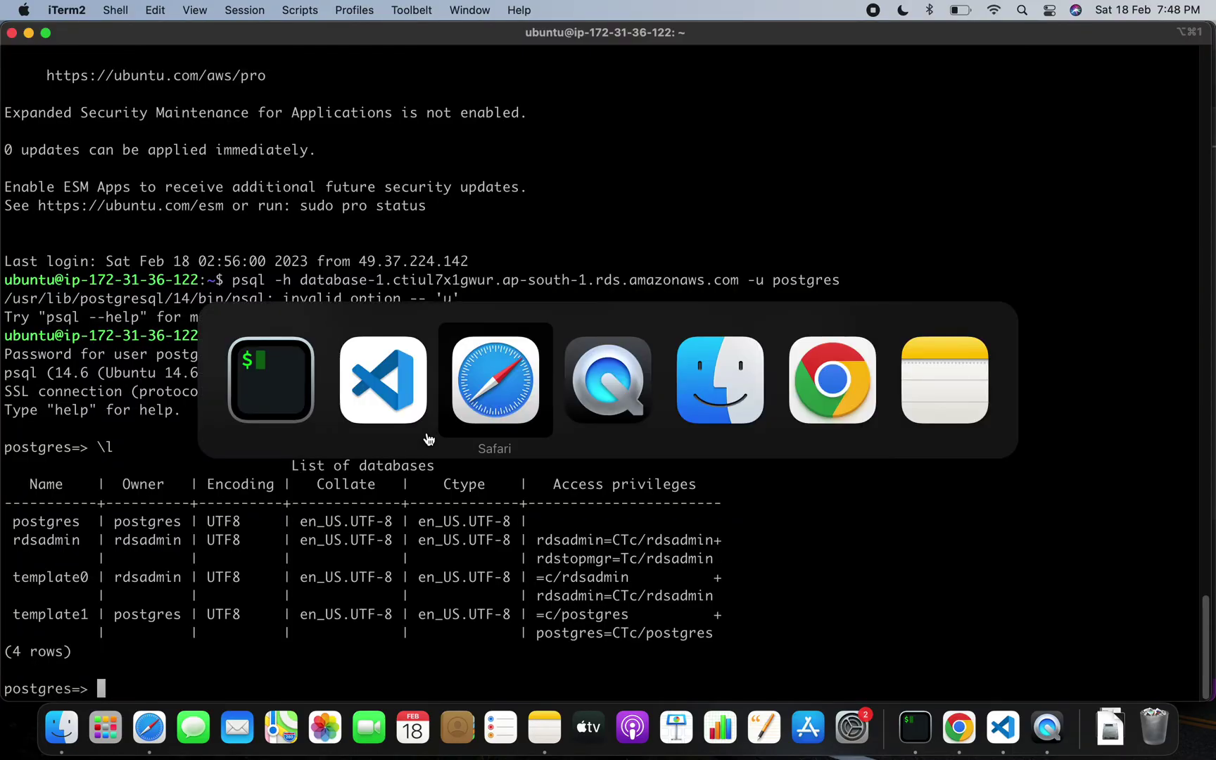
{"action": "left_click", "coordinate": [427, 422]}
{"action": "scroll", "coordinate": [443, 394], "scroll_direction": "up", "scroll_amount": 1}
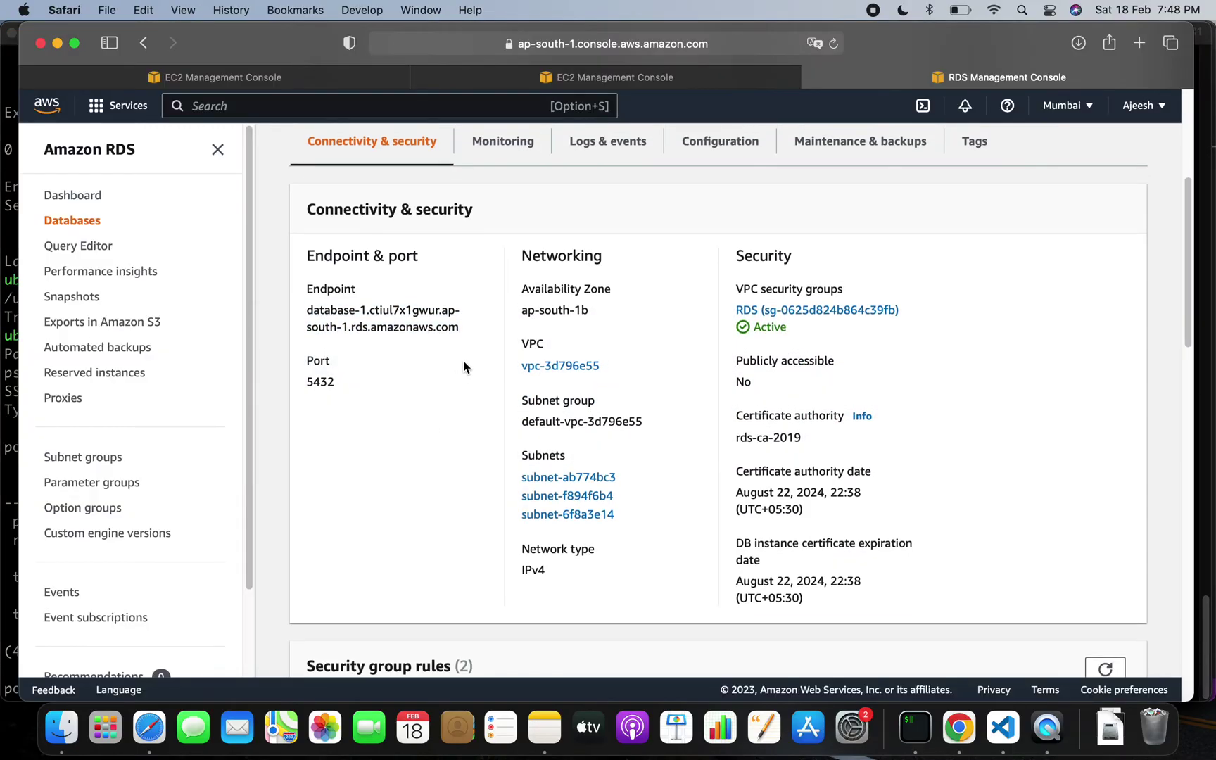
{"action": "left_click", "coordinate": [1003, 728]}
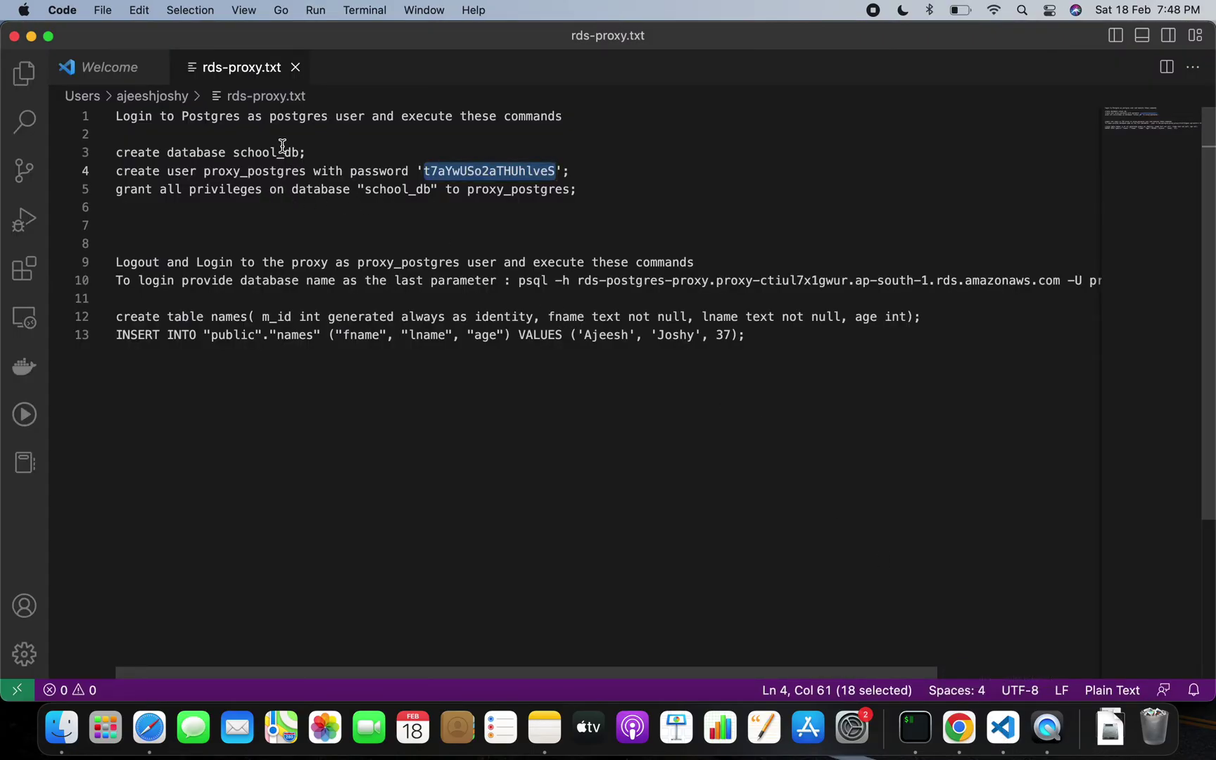
Review the create database, create user and grant privileges lines in rds-proxy.txt
{"action": "left_click", "coordinate": [335, 152]}
{"action": "key", "text": "super+shift+Left"}
{"action": "key", "text": "Left"}
{"action": "key", "text": "Down"}
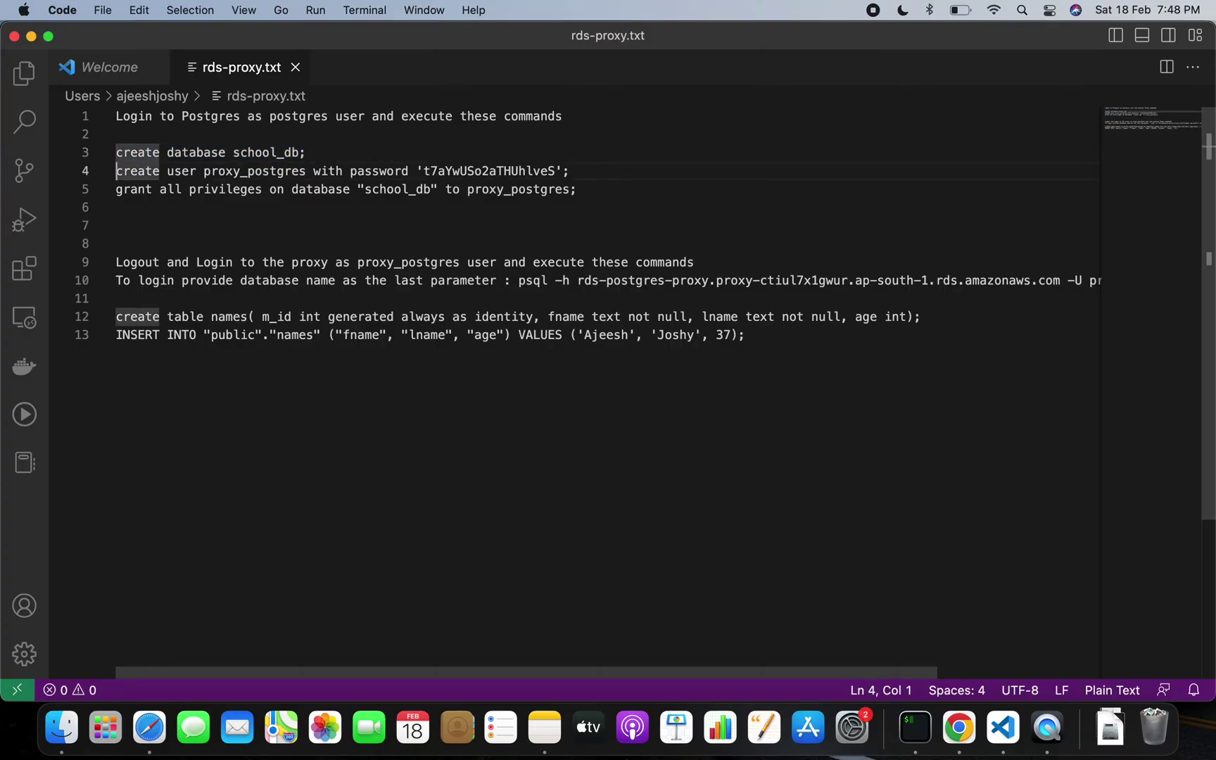
{"action": "key", "text": "super+shift+Right"}
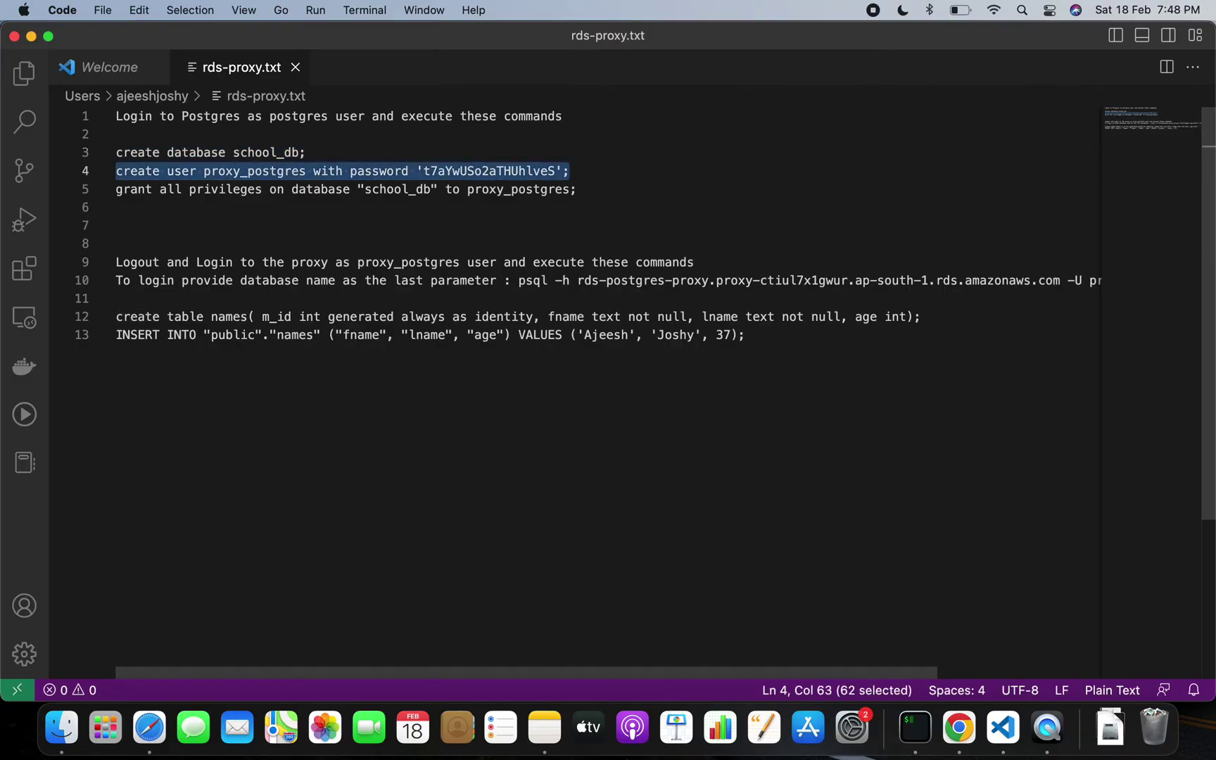
{"action": "key", "text": "Left"}
{"action": "key", "text": "Down"}
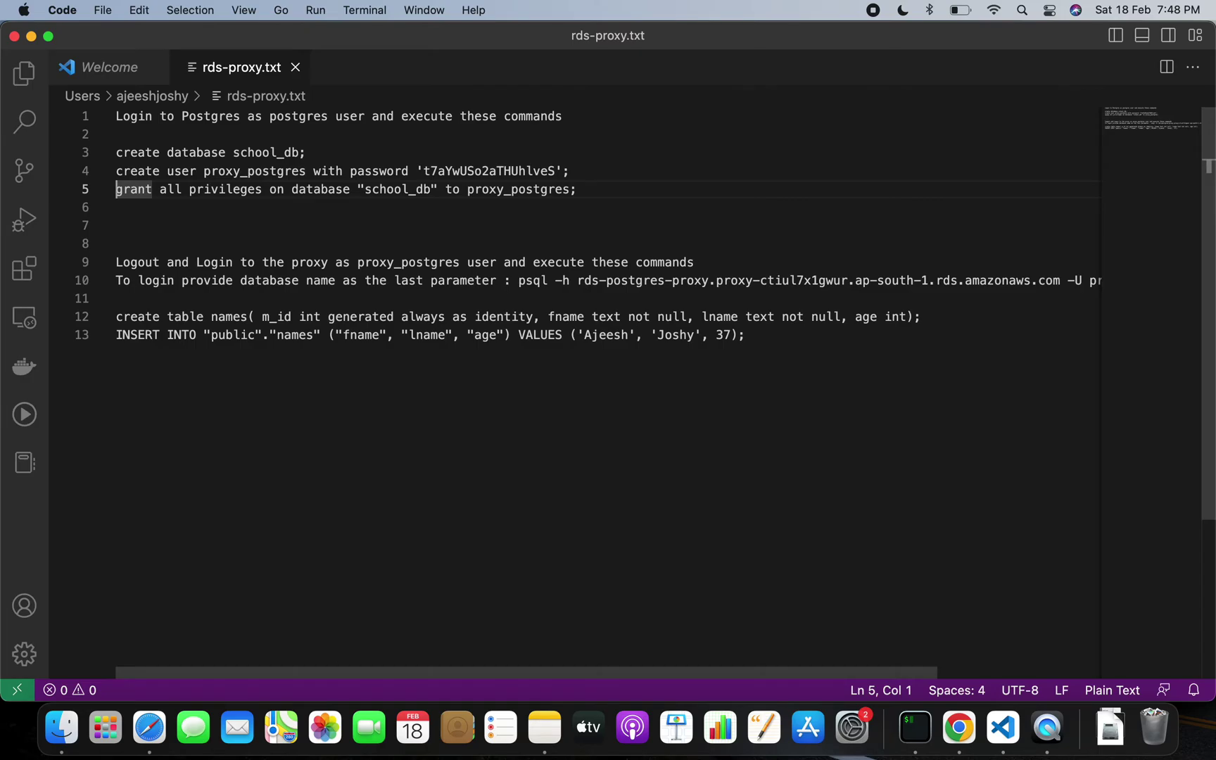
{"action": "key", "text": "shift+End"}
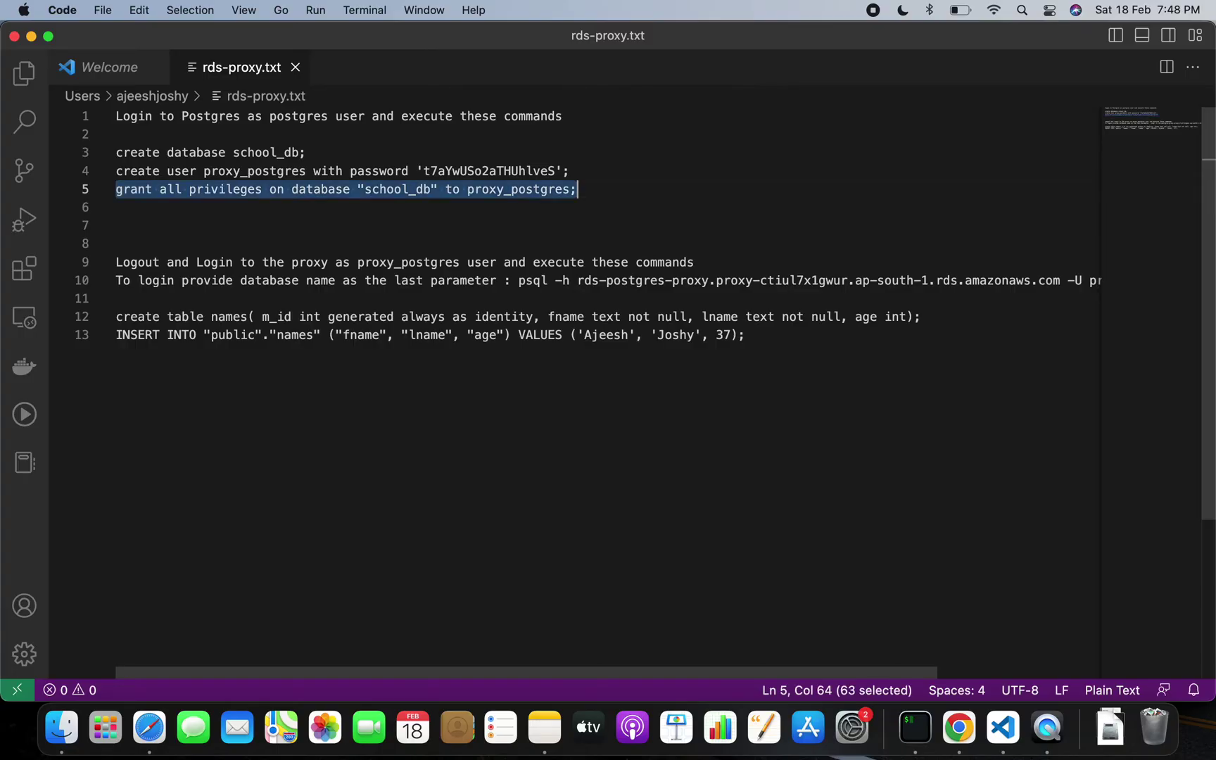
{"action": "key", "text": "Right"}
{"action": "key", "text": "Left"}
{"action": "key", "text": "shift+alt+Left"}
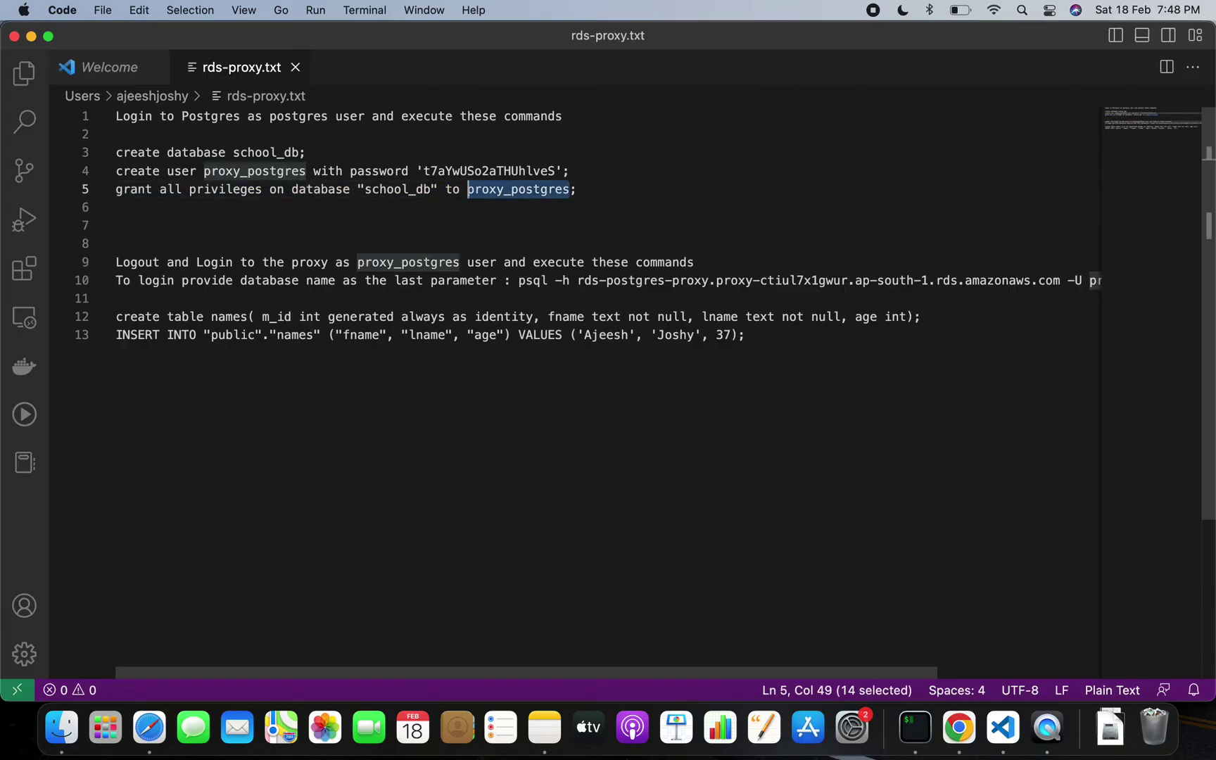
Copy the create database line and run it at the psql prompt to create school_db
{"action": "key", "text": "Up"}
{"action": "key", "text": "Up"}
{"action": "key", "text": "Up"}
{"action": "key", "text": "Down"}
{"action": "key", "text": "Home"}
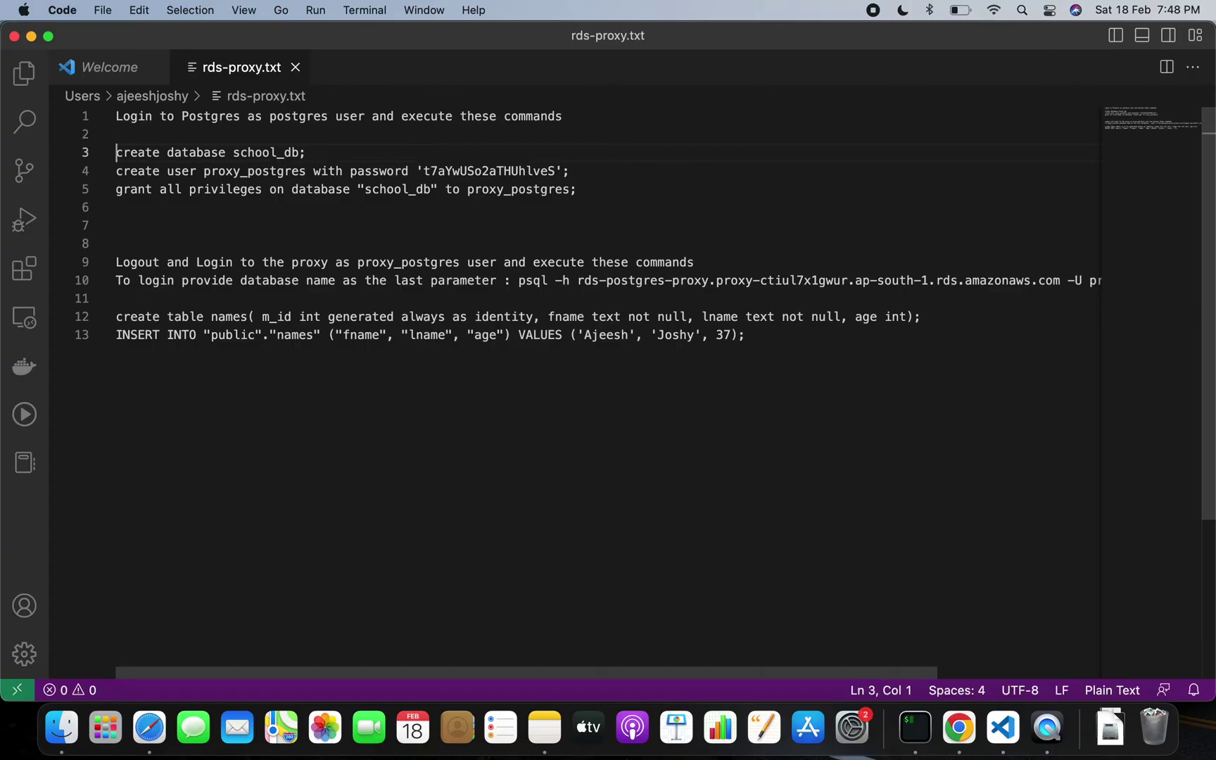
{"action": "key", "text": "shift+End"}
{"action": "key", "text": "super+Tab"}
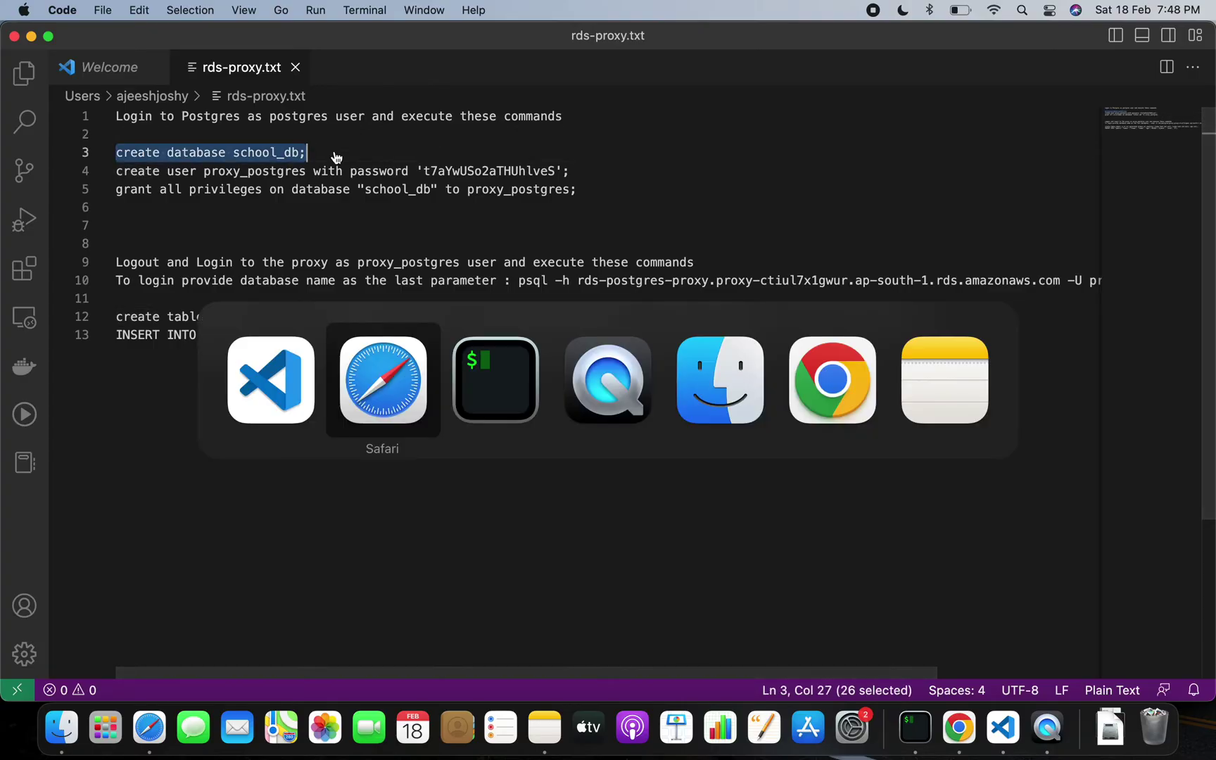
{"action": "key", "text": "super+Tab"}
{"action": "key", "text": "super+v"}
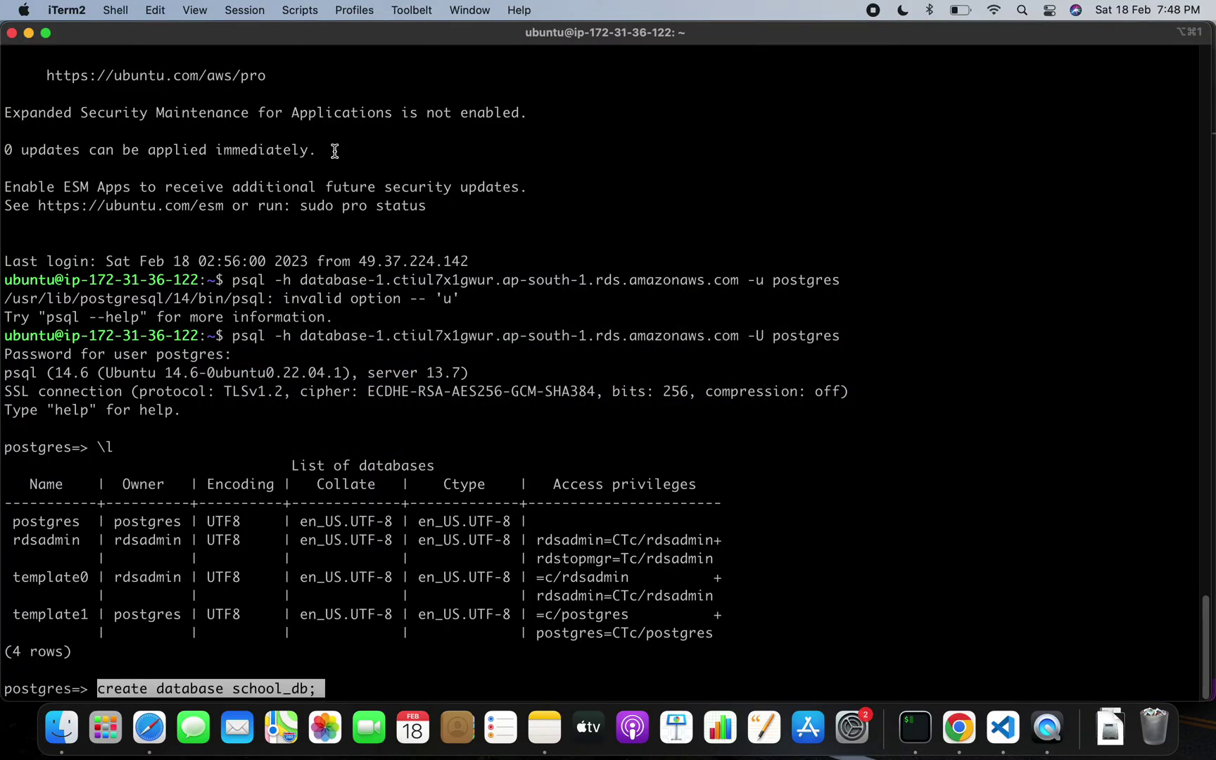
{"action": "key", "text": "Right"}
{"action": "key", "text": "Return"}
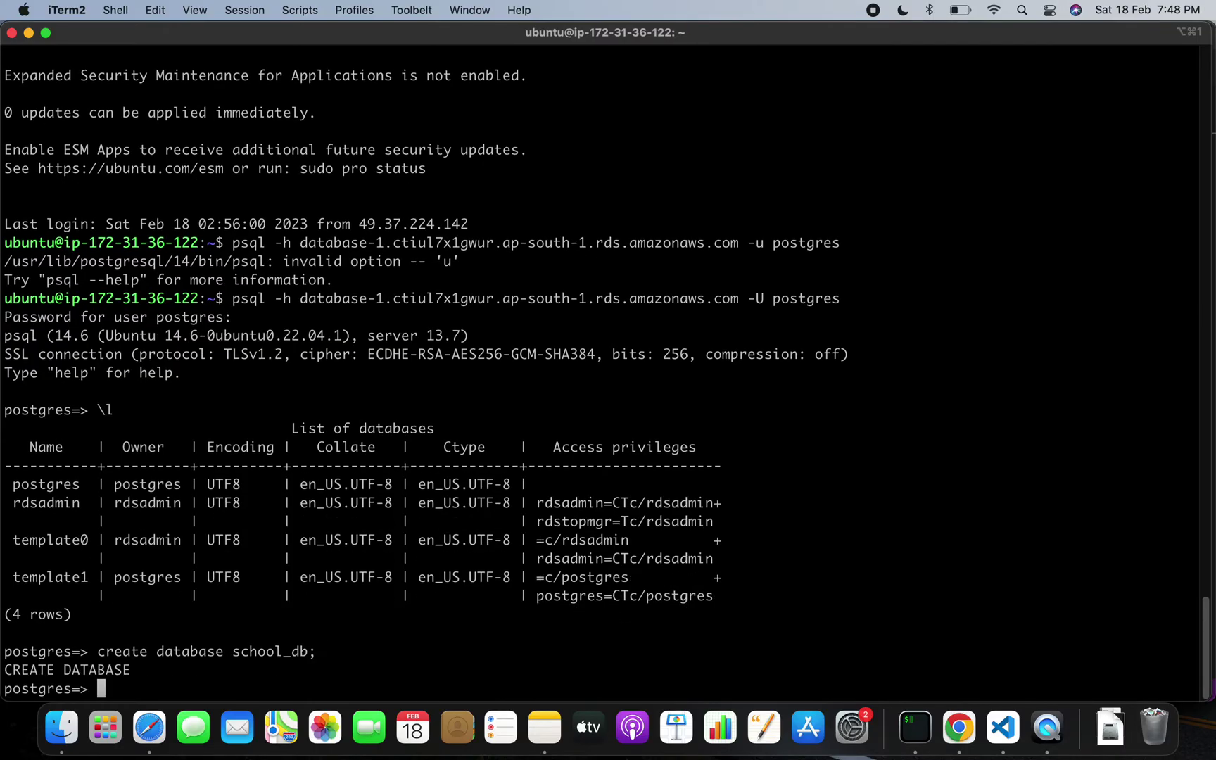
Run \l and confirm school_db now appears among five databases
{"action": "type", "text": "\\l"}
{"action": "key", "text": "Return"}
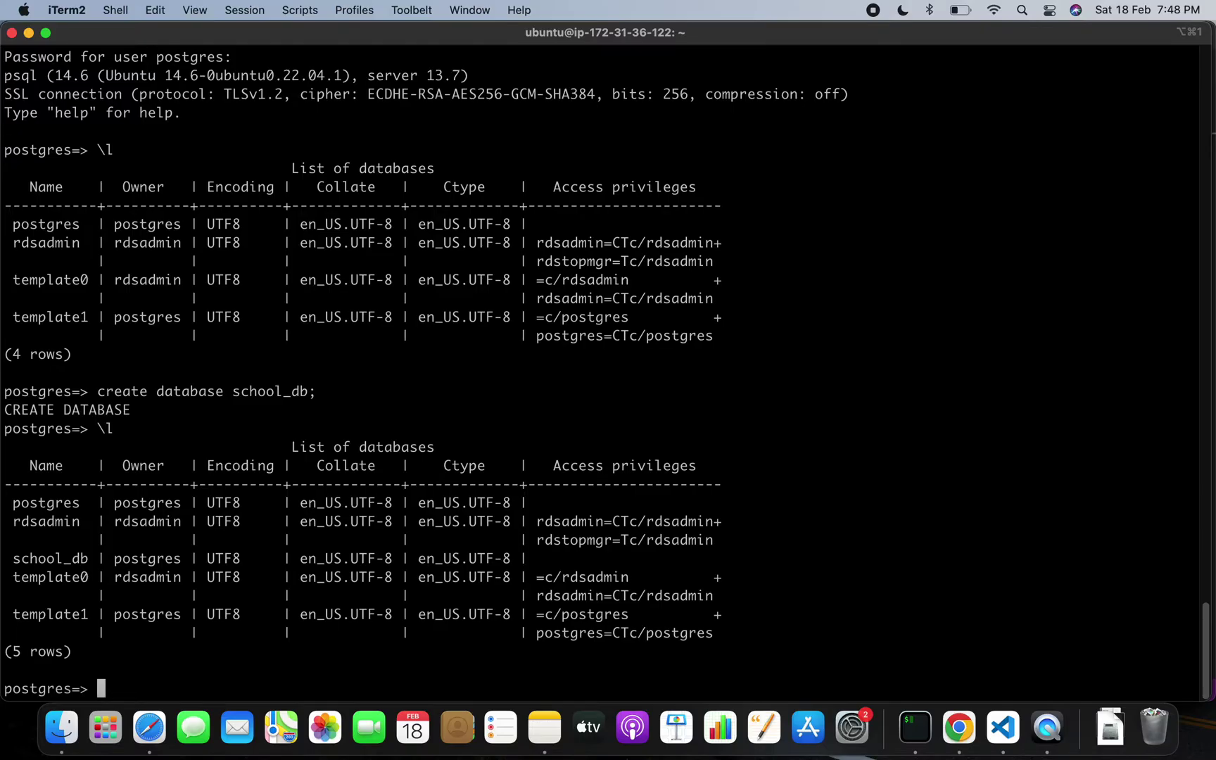
{"action": "double_click", "coordinate": [66, 556]}
{"action": "left_click", "coordinate": [65, 555]}
Return to the notes and select the create user line
{"action": "key", "text": "super+Tab"}
{"action": "key", "text": "Left"}
{"action": "key", "text": "Down"}
{"action": "key", "text": "shift+End"}
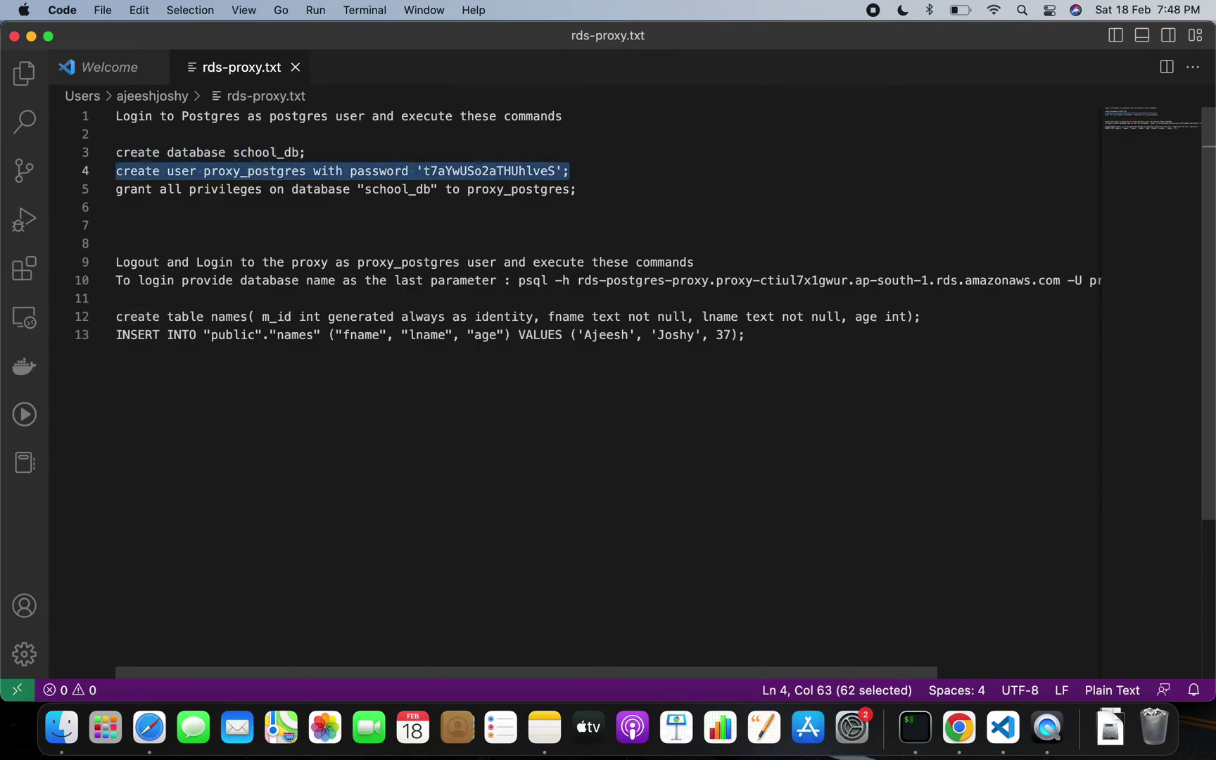
Copy the proxy_postgres create user line from line 4 and paste it at the psql prompt
{"action": "key", "text": "Left"}
{"action": "key", "text": "shift+End"}
{"action": "key", "text": "Left"}
{"action": "key", "text": "alt+Right"}
{"action": "key", "text": "alt+Right"}
{"action": "key", "text": "alt+Right"}
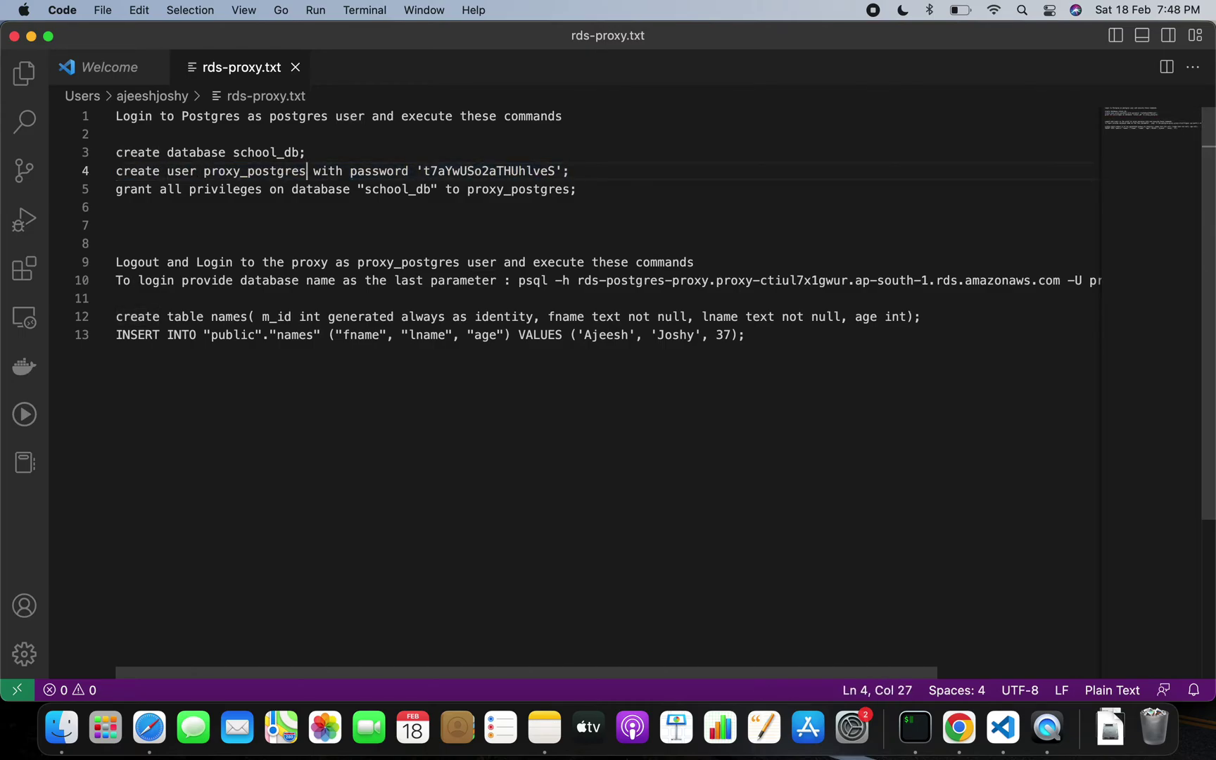
{"action": "key", "text": "alt+Left"}
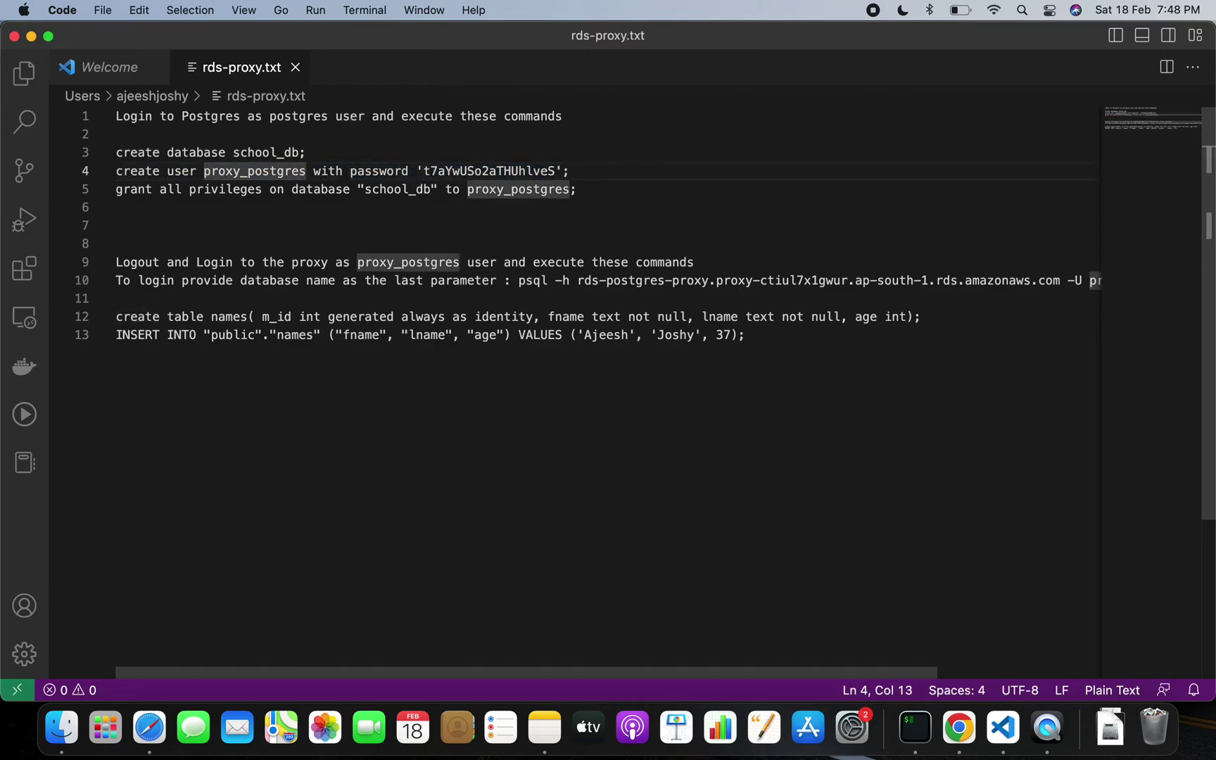
{"action": "key", "text": "Home"}
{"action": "key", "text": "shift+End"}
{"action": "key", "text": "super+c"}
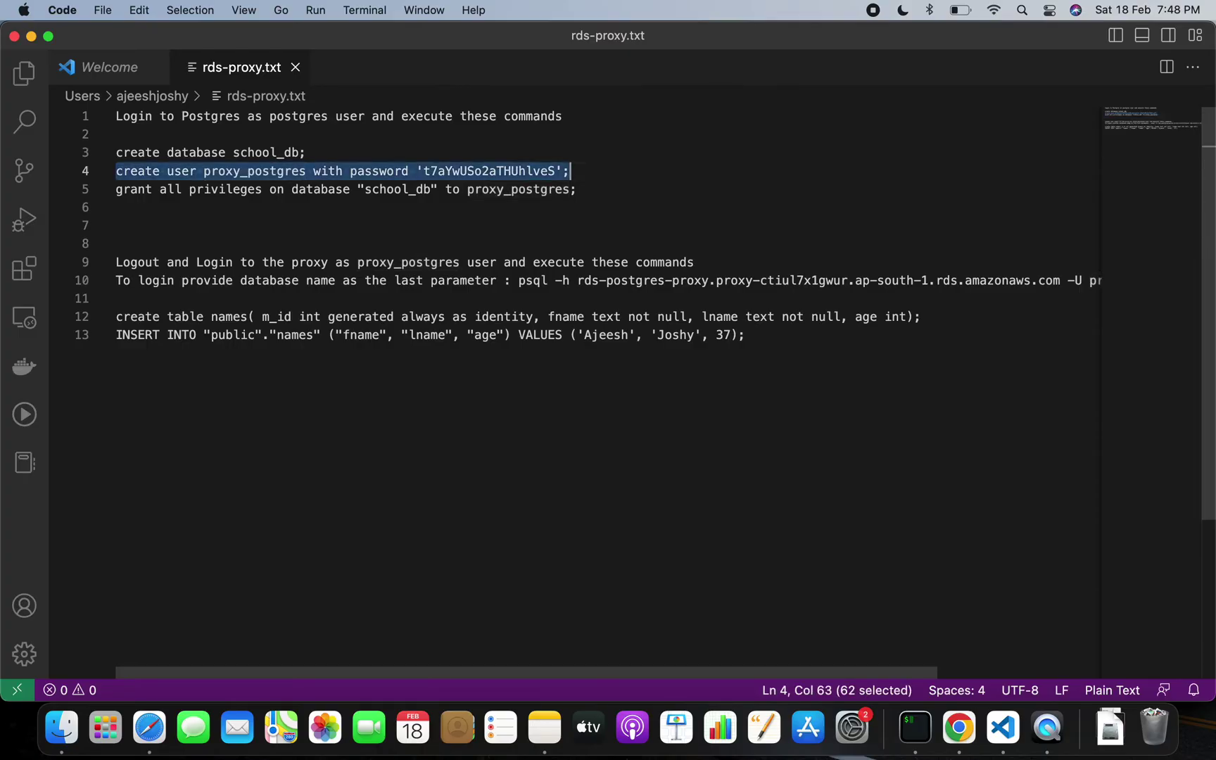
{"action": "key", "text": "super+Tab"}
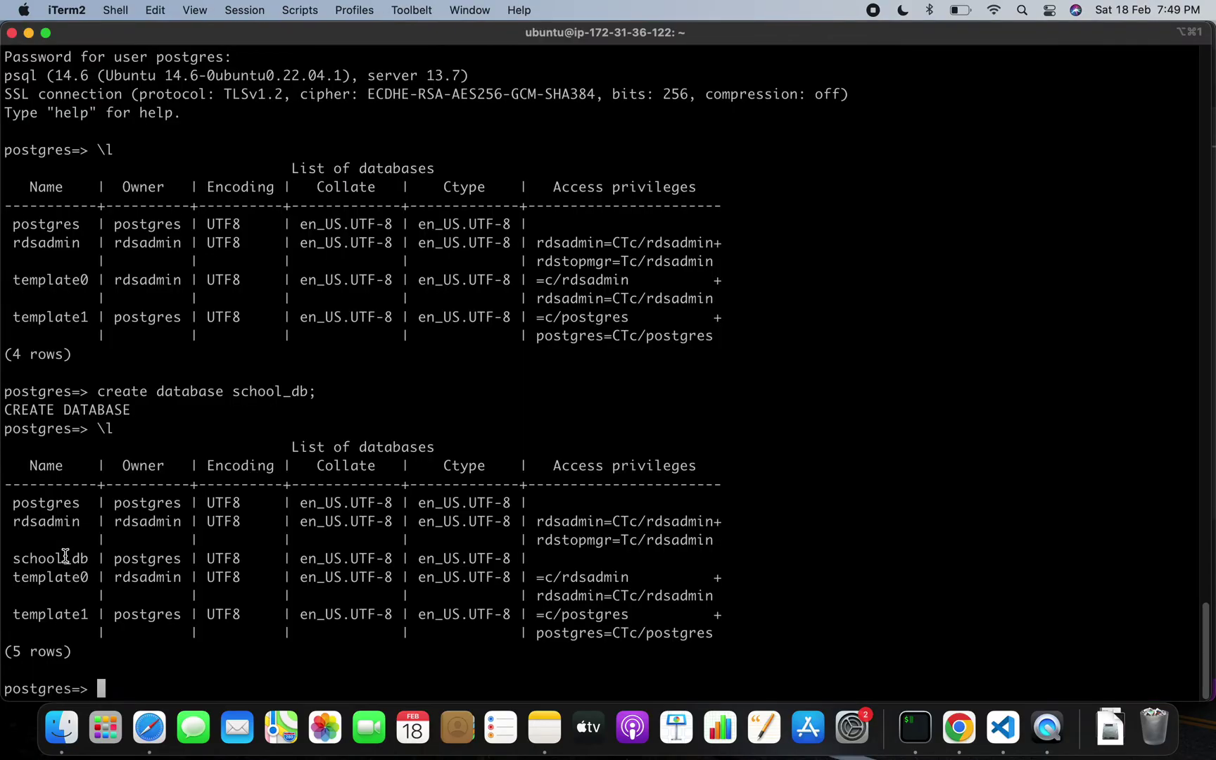
{"action": "key", "text": "super+v"}
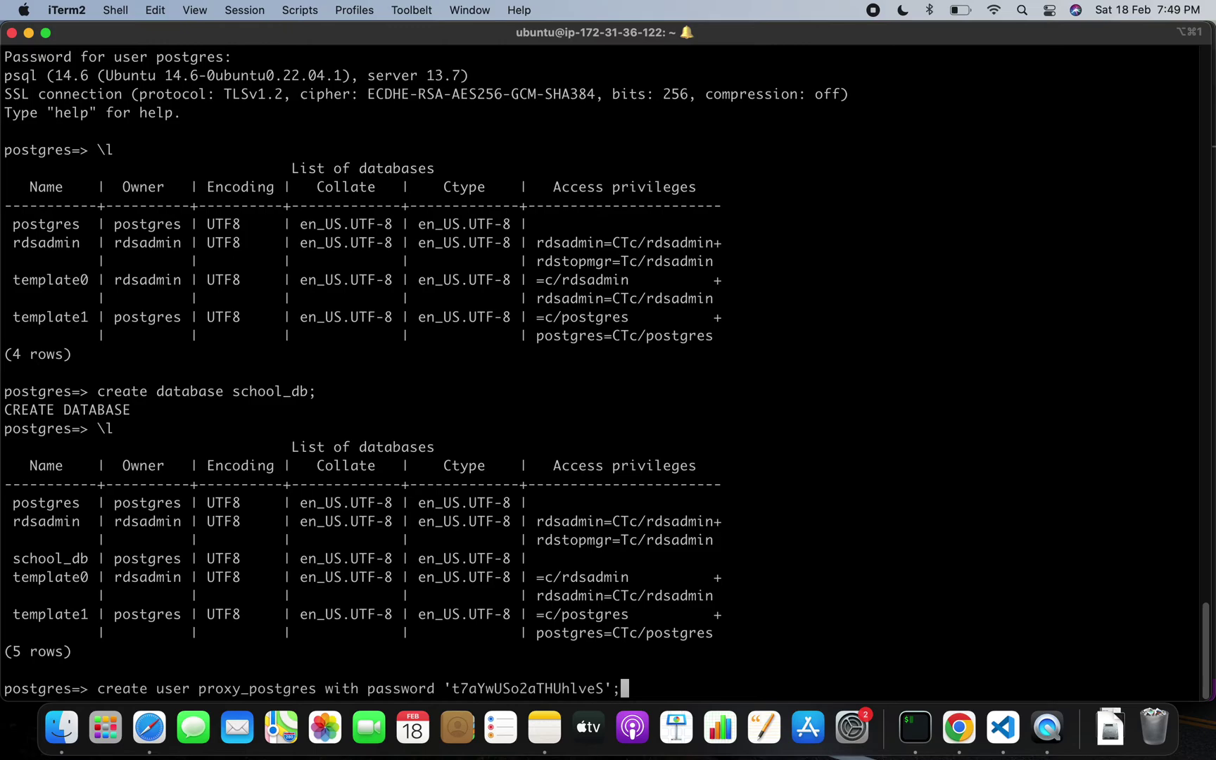
Create the proxy_postgres user, then run the notes' GRANT ALL PRIVILEGES ON DATABASE school_db line
{"action": "key", "text": "Return"}
{"action": "key", "text": "super+Tab"}
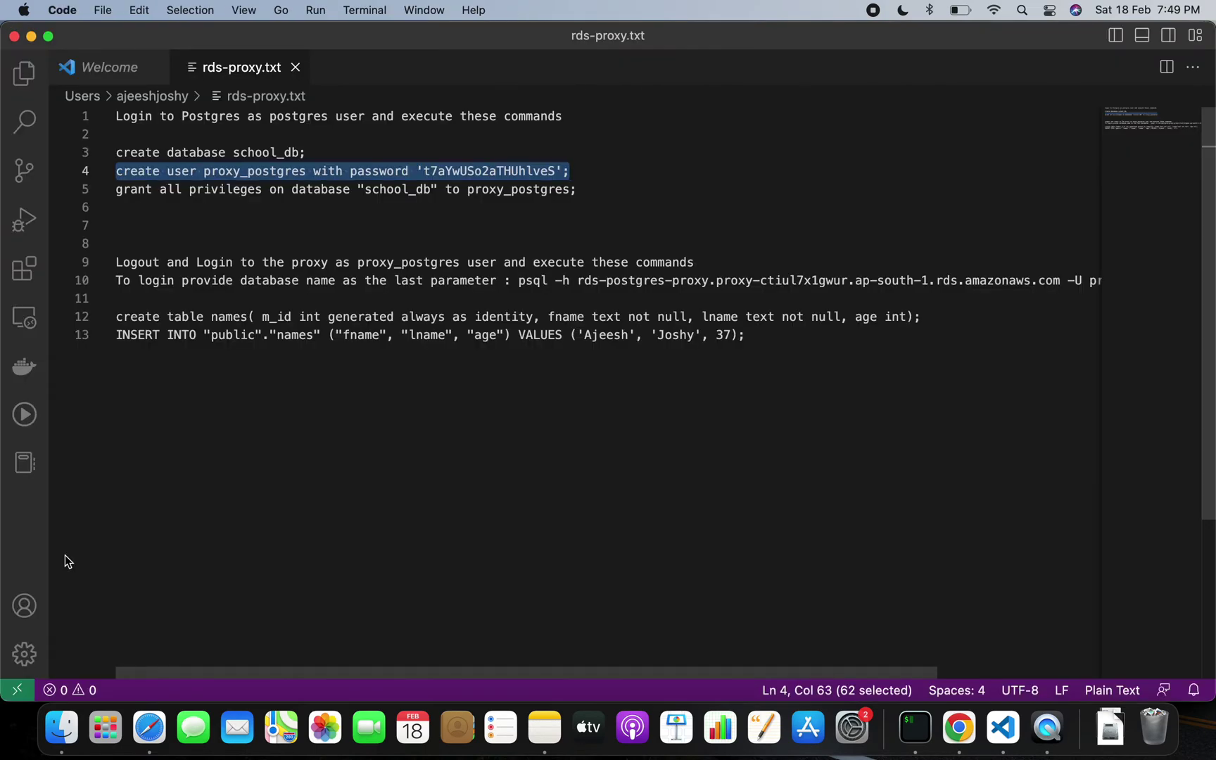
{"action": "key", "text": "Down"}
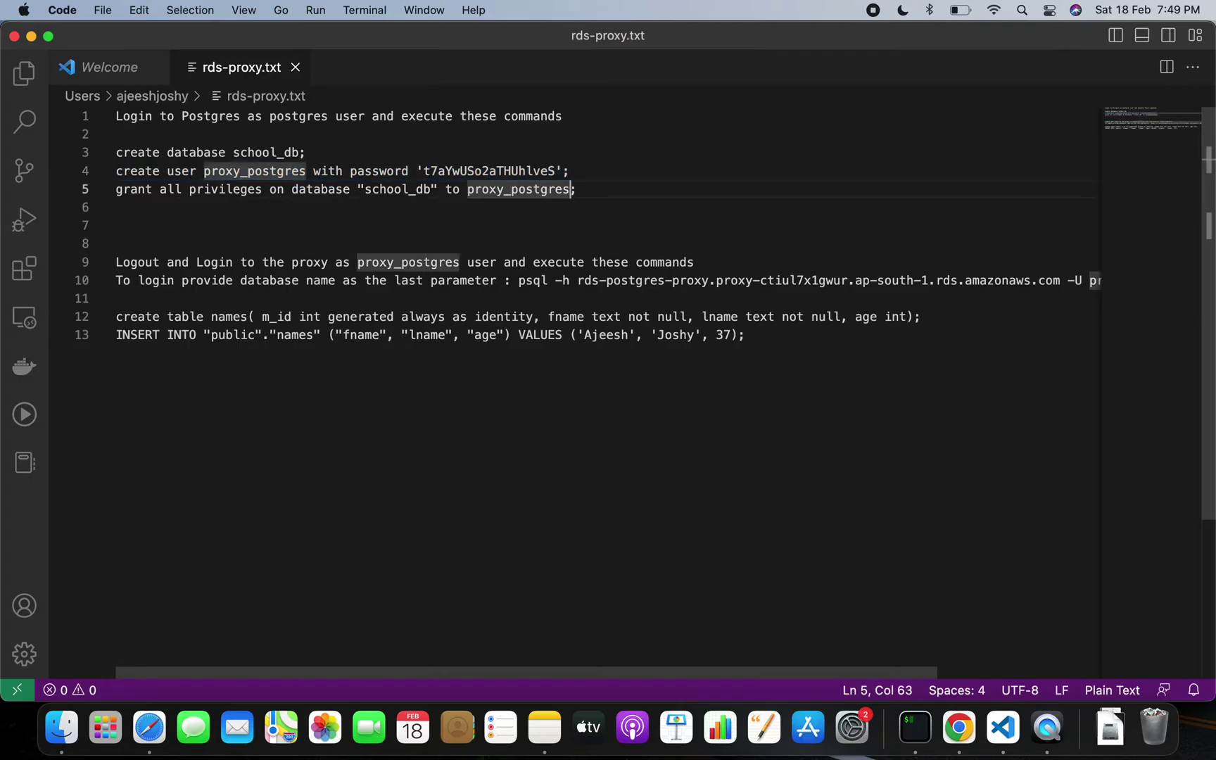
{"action": "key", "text": "super+Left"}
{"action": "key", "text": "shift+super+Right"}
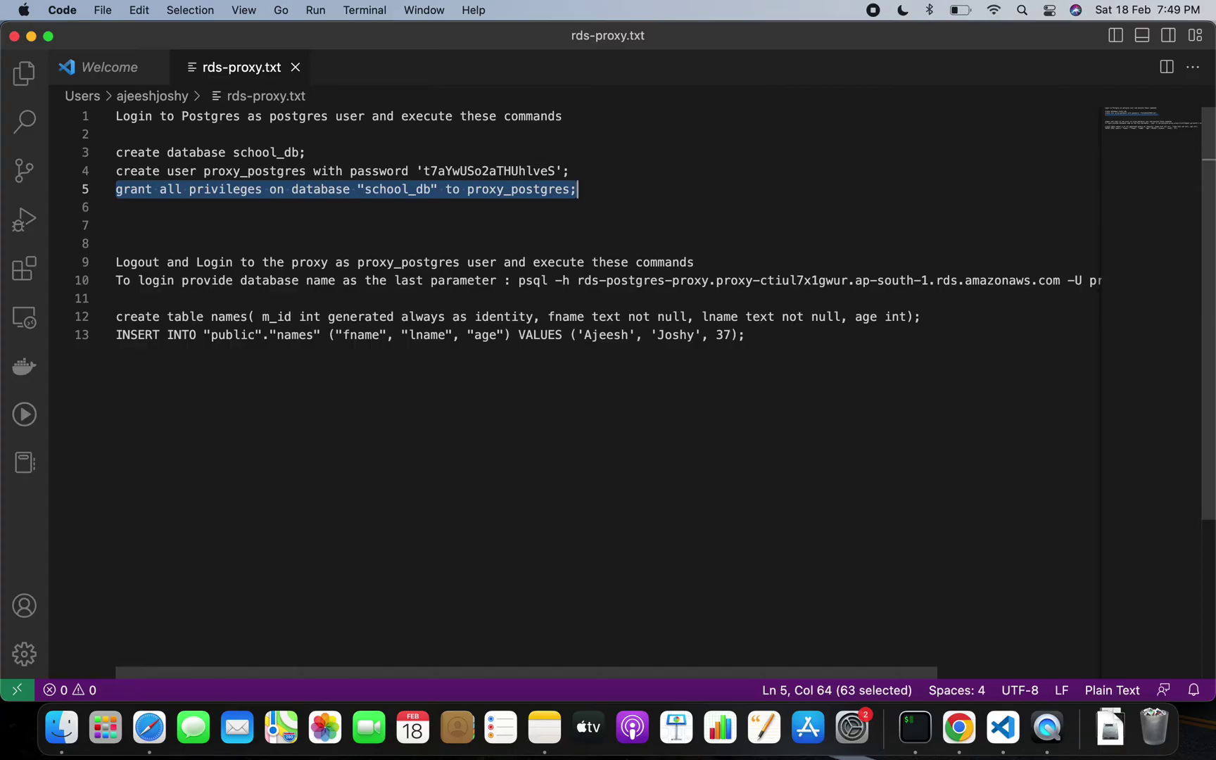
{"action": "key", "text": "Right"}
{"action": "key", "text": "shift+super+Left"}
{"action": "key", "text": "super+c"}
{"action": "key", "text": "Right"}
{"action": "key", "text": "Left"}
{"action": "key", "text": "super+Tab"}
{"action": "key", "text": "super+v"}
{"action": "key", "text": "Return"}
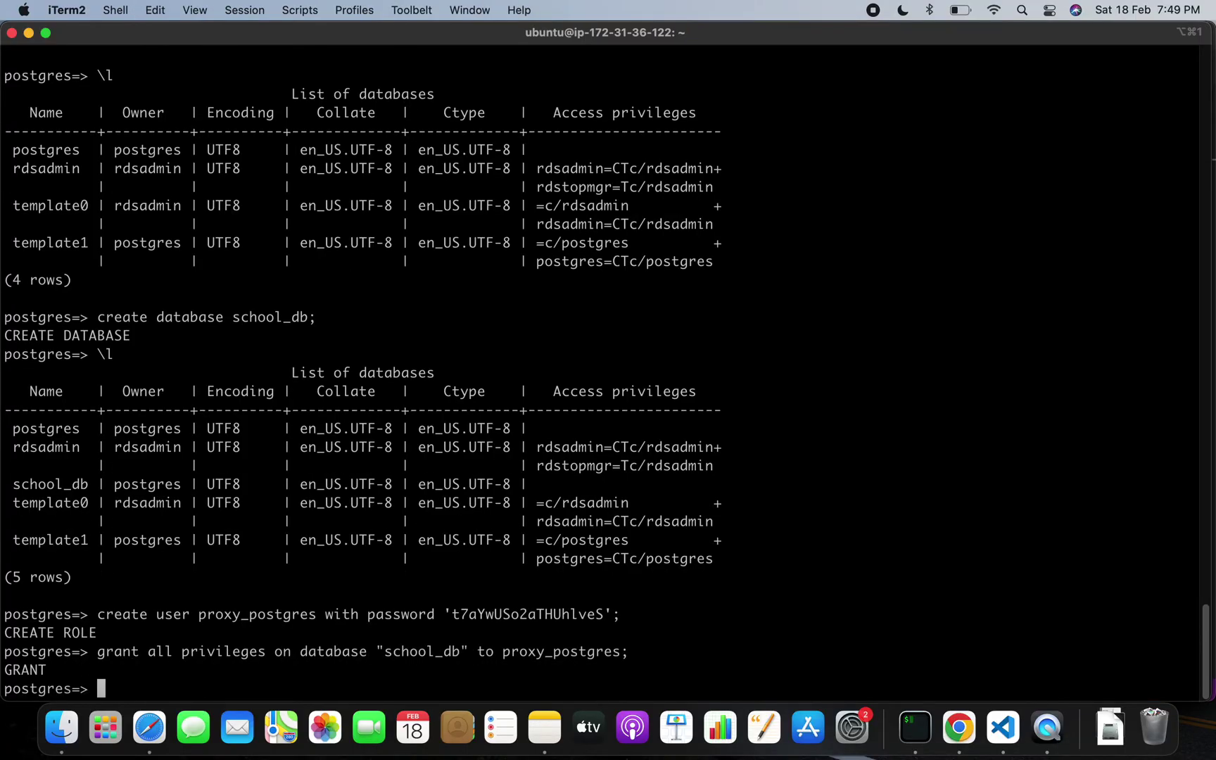
Exit psql and clear the stray second exit from the shell prompt
{"action": "key", "text": "super+Tab"}
{"action": "key", "text": "super+Tab"}
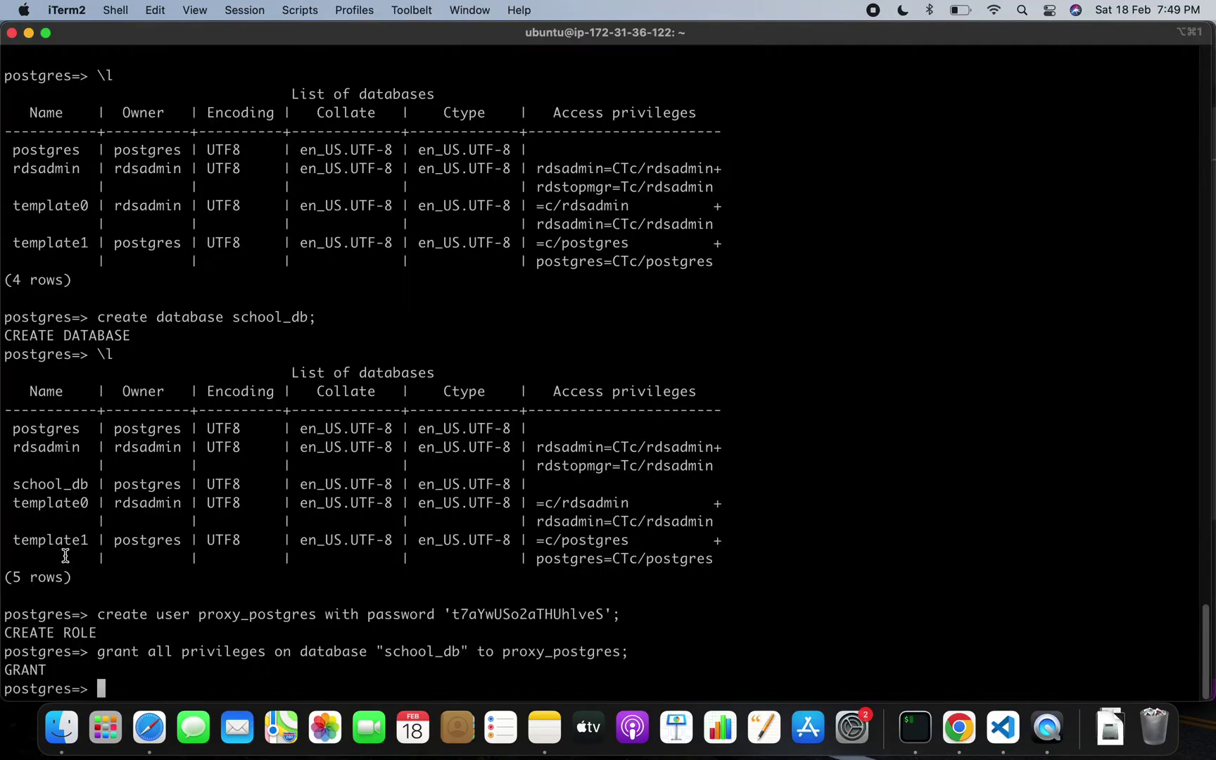
{"action": "type", "text": "exit"}
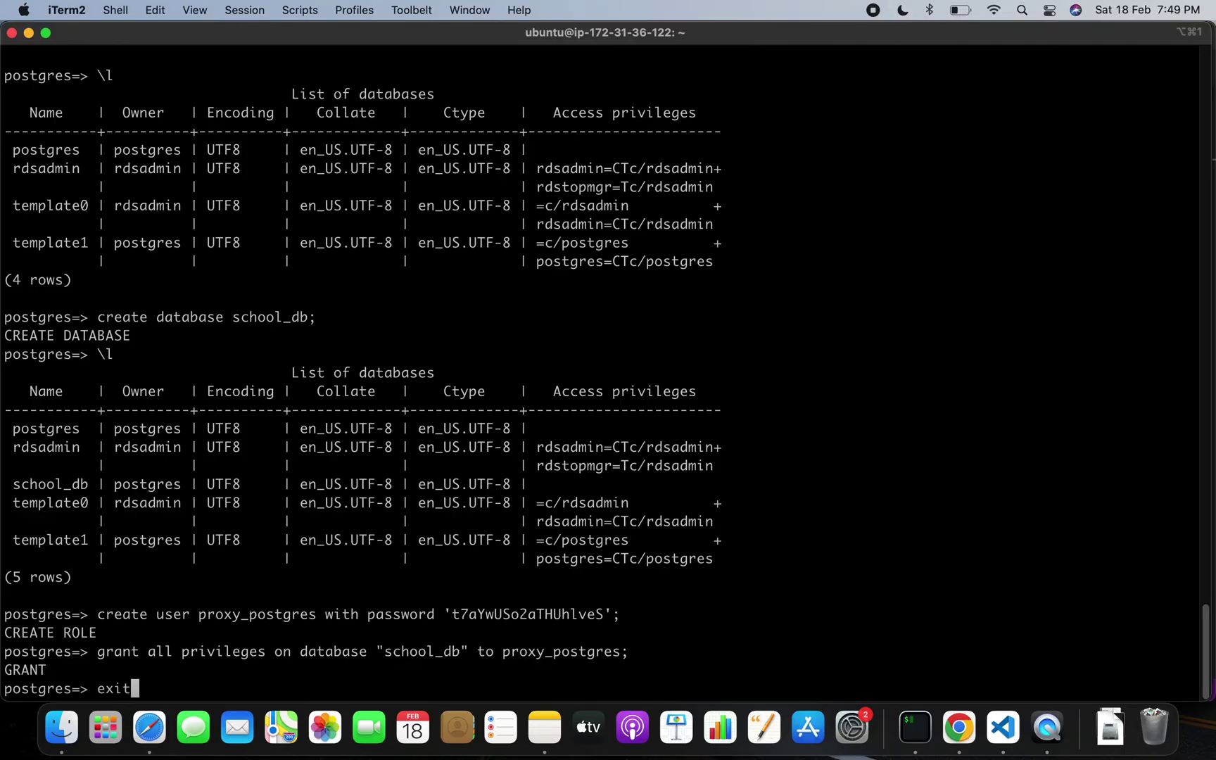
{"action": "key", "text": "Return"}
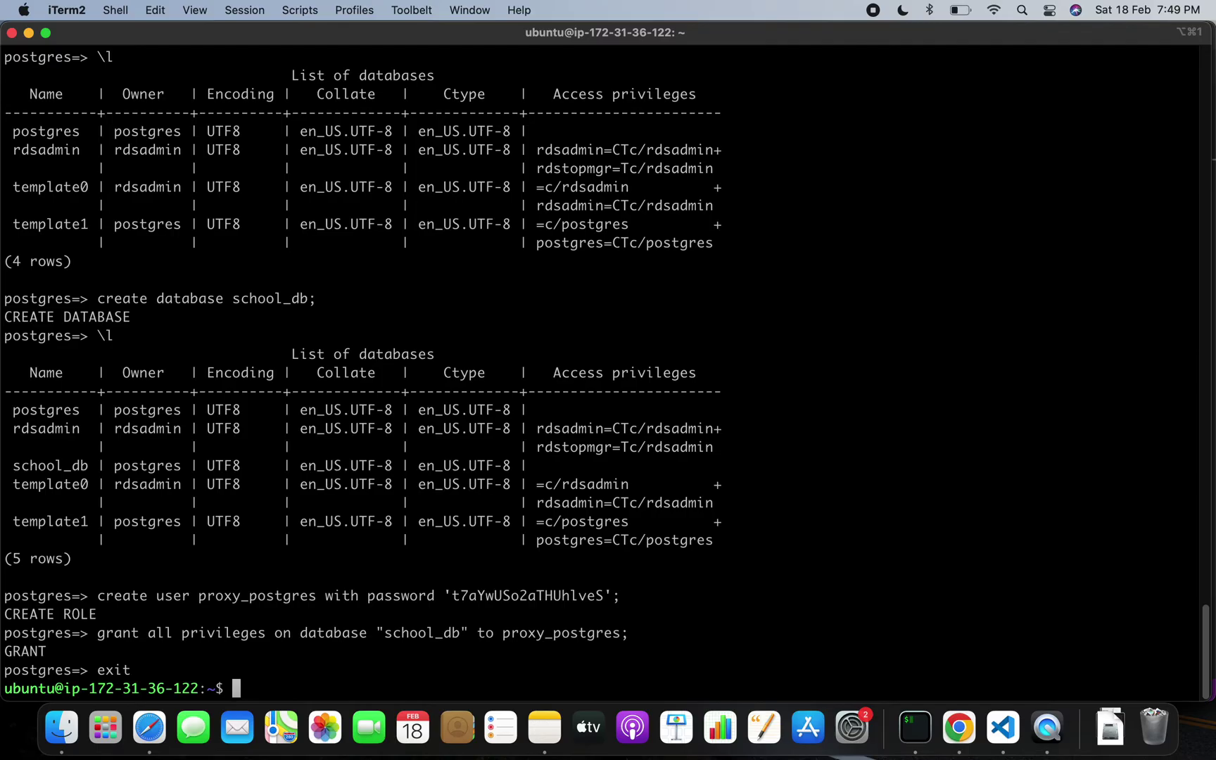
{"action": "type", "text": "exit"}
{"action": "key", "text": "BackSpace"}
{"action": "key", "text": "BackSpace"}
{"action": "key", "text": "BackSpace"}
{"action": "key", "text": "BackSpace"}
{"action": "key", "text": "BackSpace"}
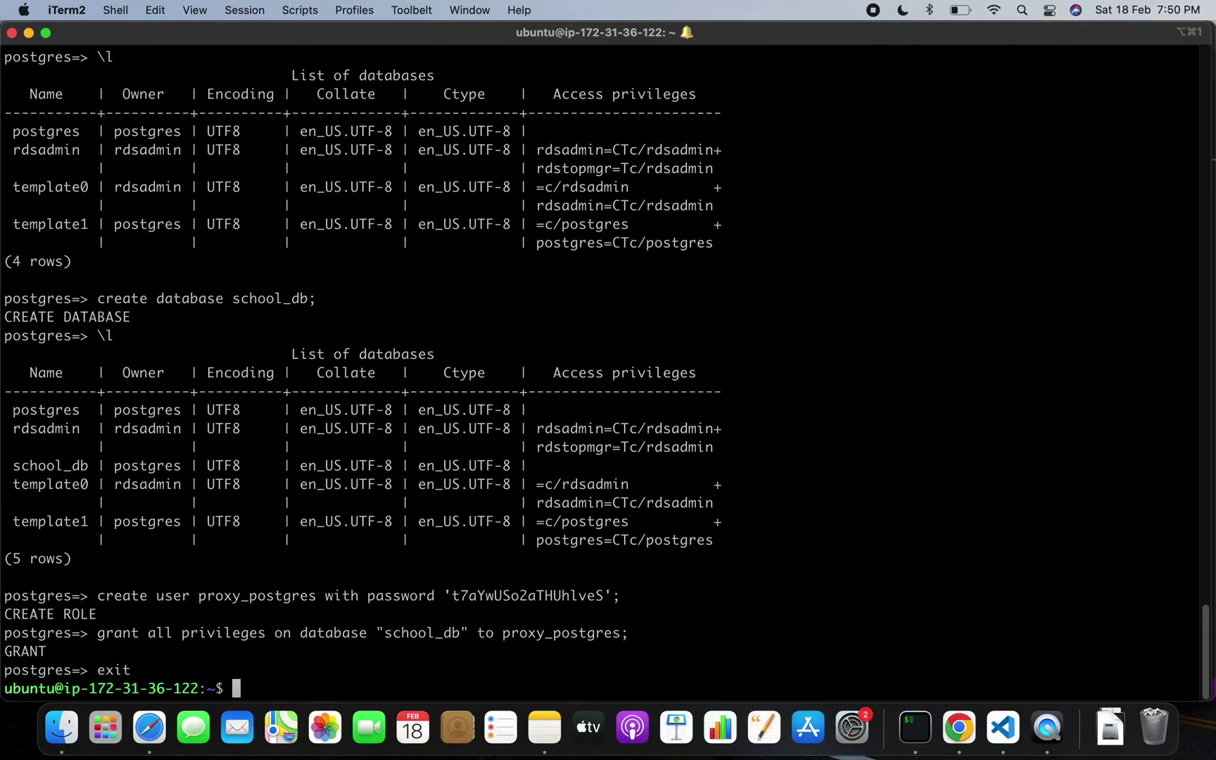
{"action": "key", "text": "super+Tab"}
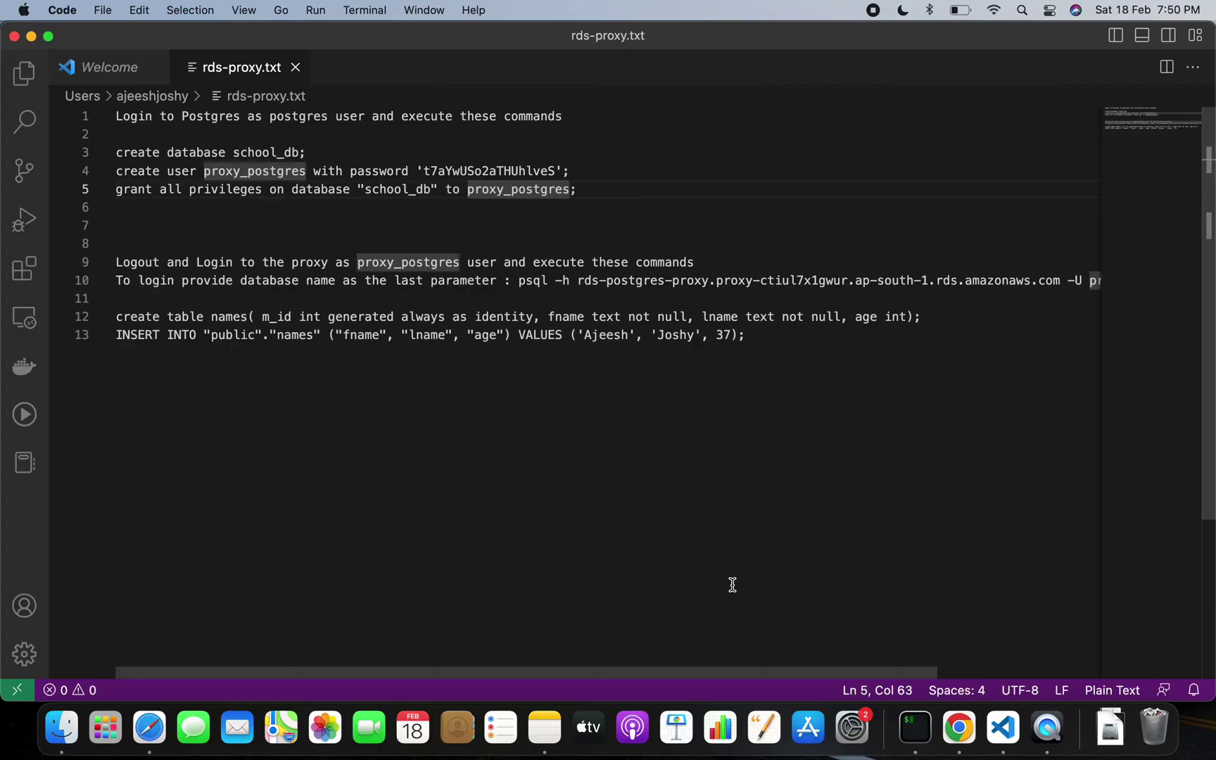
Search for Secrets Manager, open its Secrets list and begin storing a new RDS credentials secret
{"action": "left_click", "coordinate": [149, 728]}
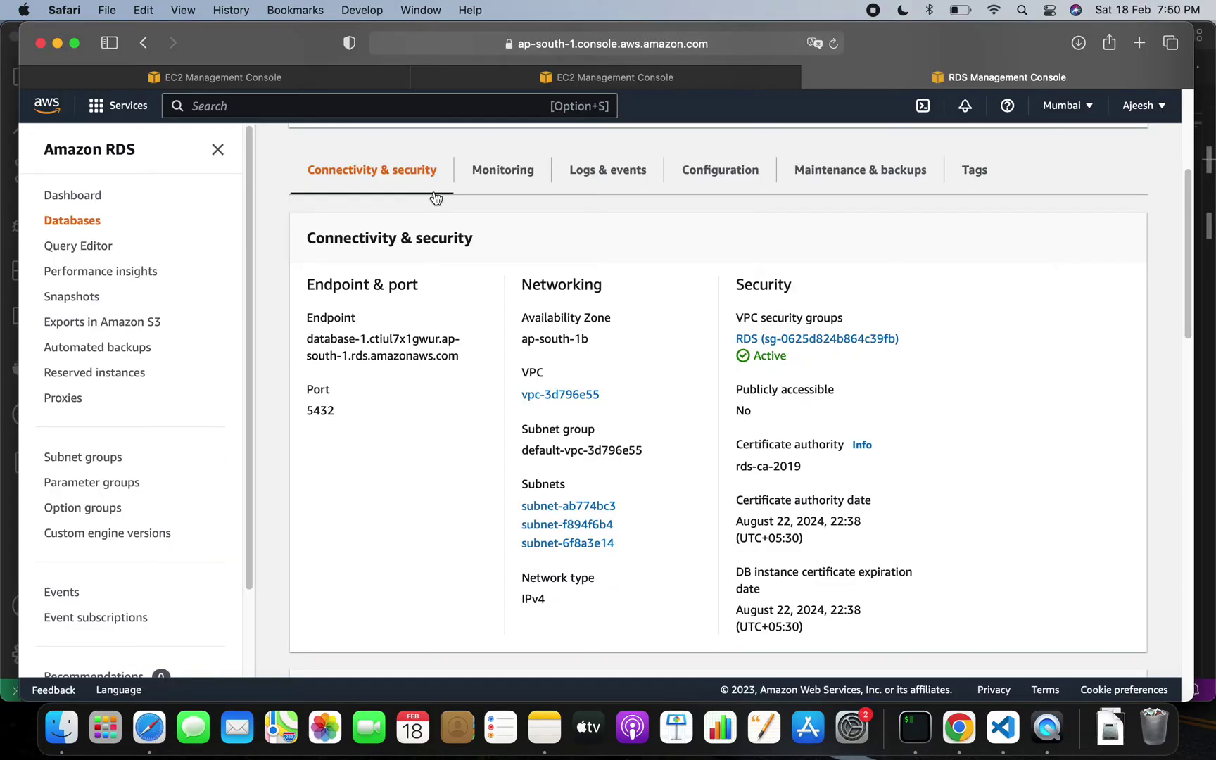
{"action": "scroll", "coordinate": [415, 195], "scroll_direction": "up", "scroll_amount": 5}
{"action": "left_click", "coordinate": [304, 112]}
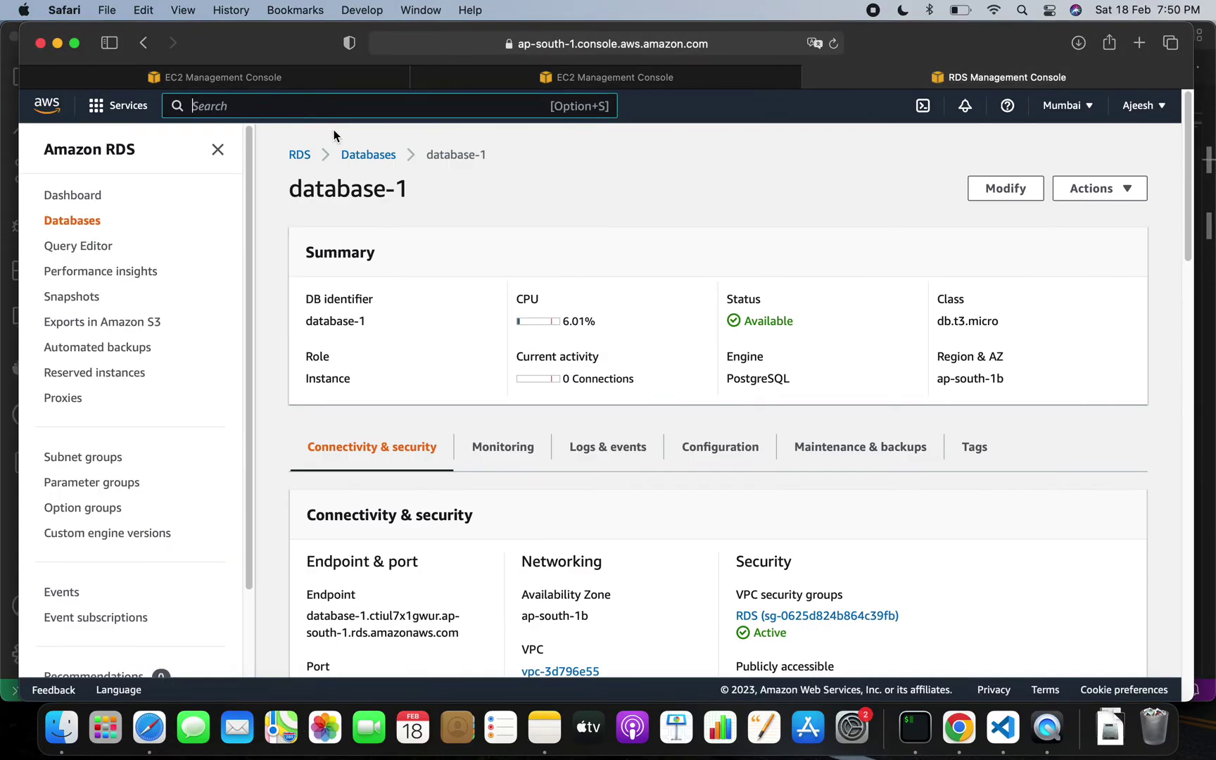
{"action": "type", "text": "Secret"}
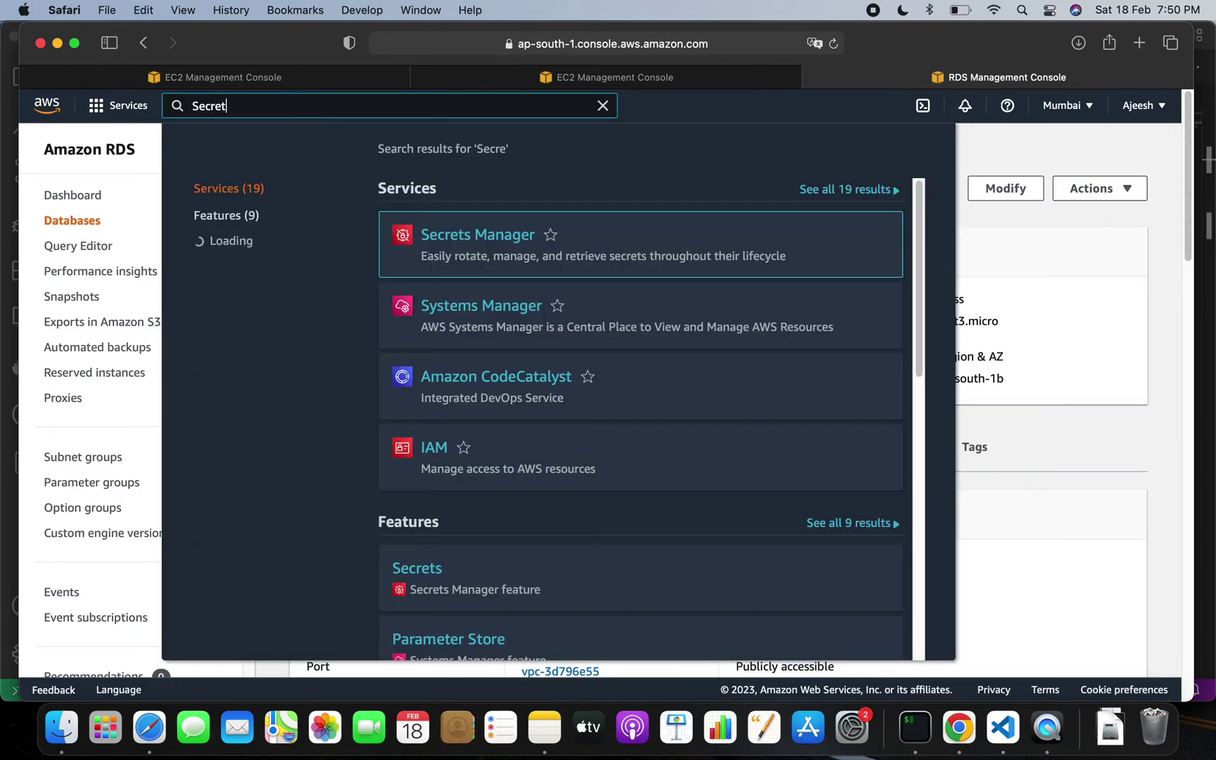
{"action": "type", "text": "s Manager"}
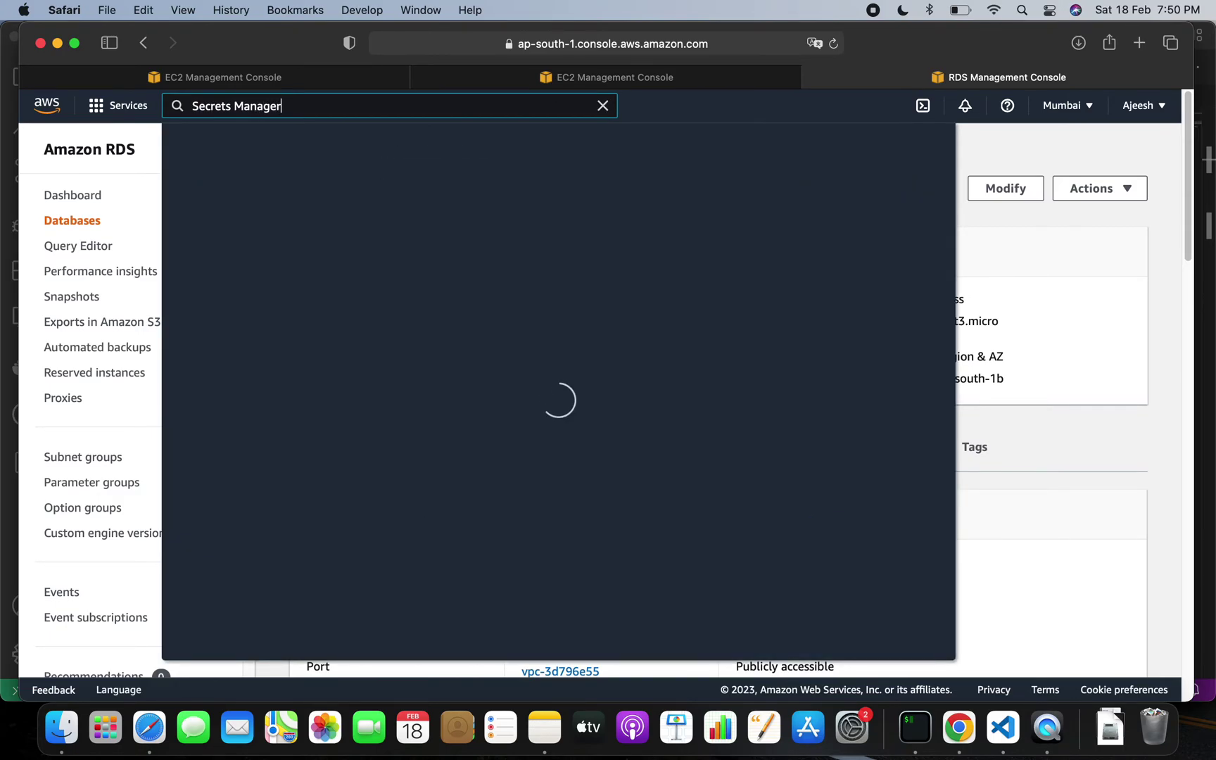
{"action": "left_click", "coordinate": [496, 237]}
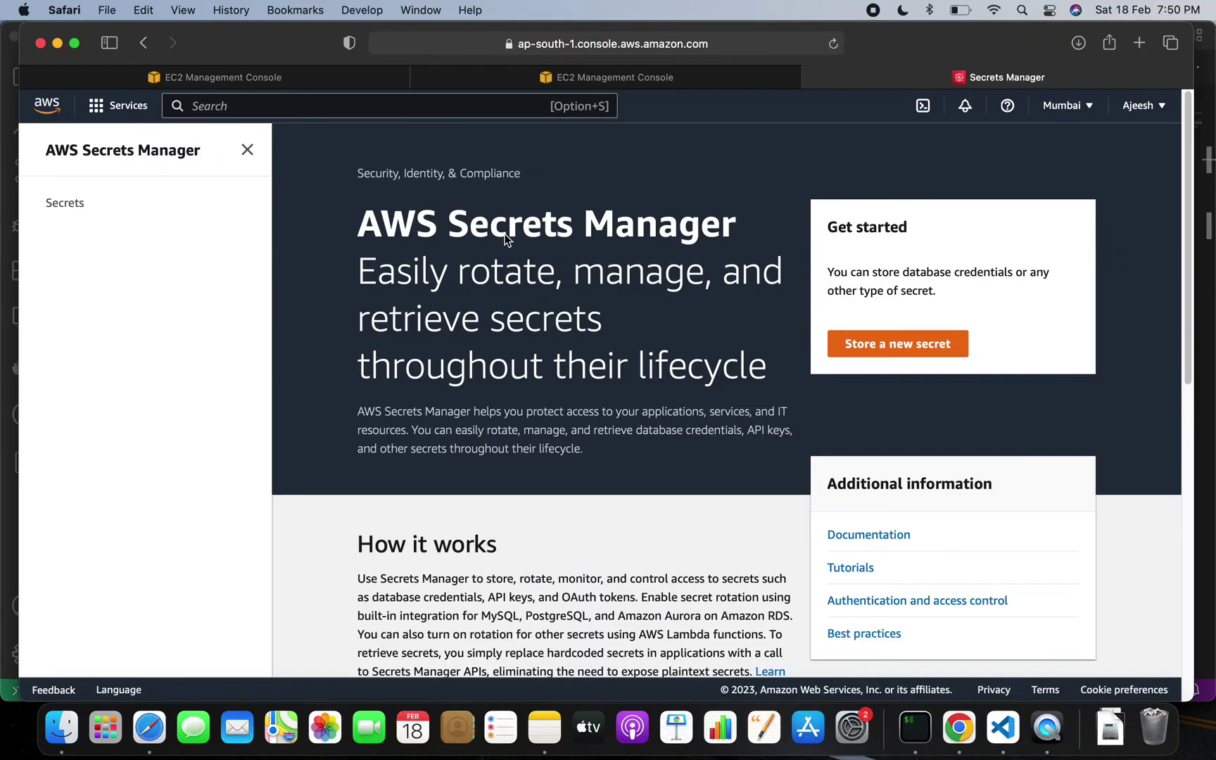
{"action": "left_click", "coordinate": [65, 203]}
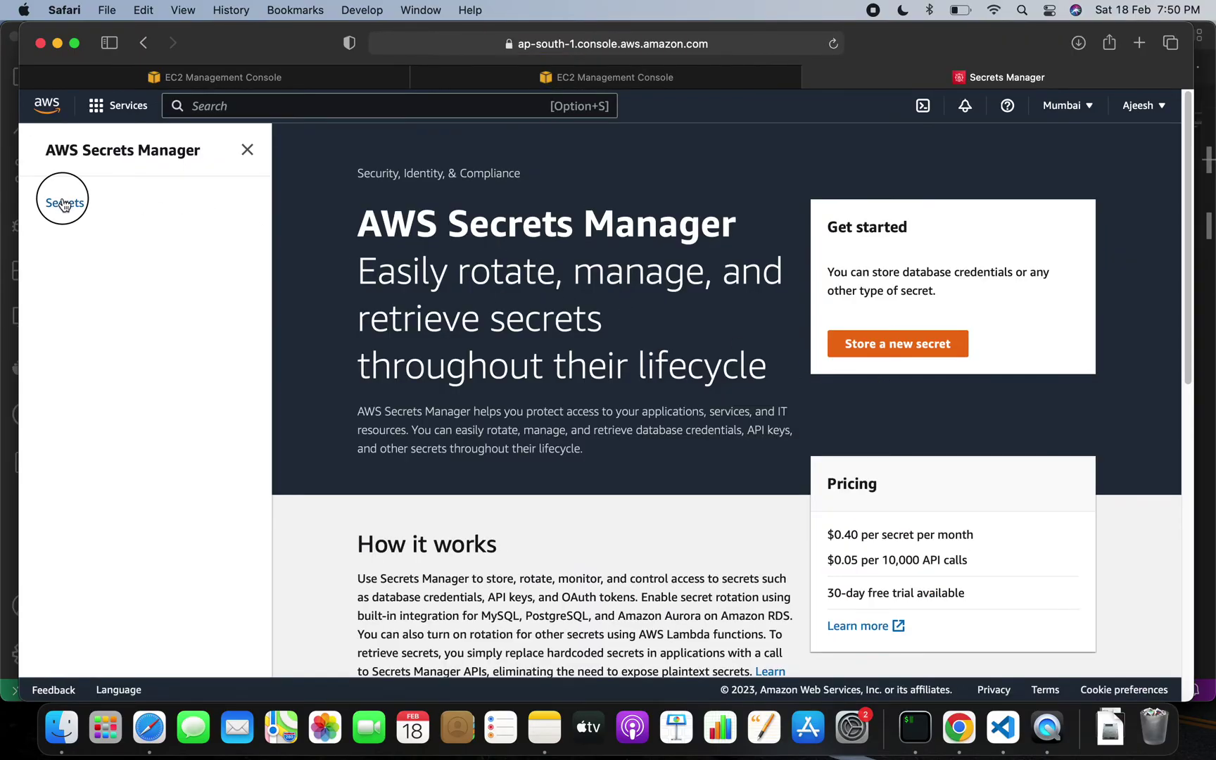
{"action": "left_click", "coordinate": [1006, 205]}
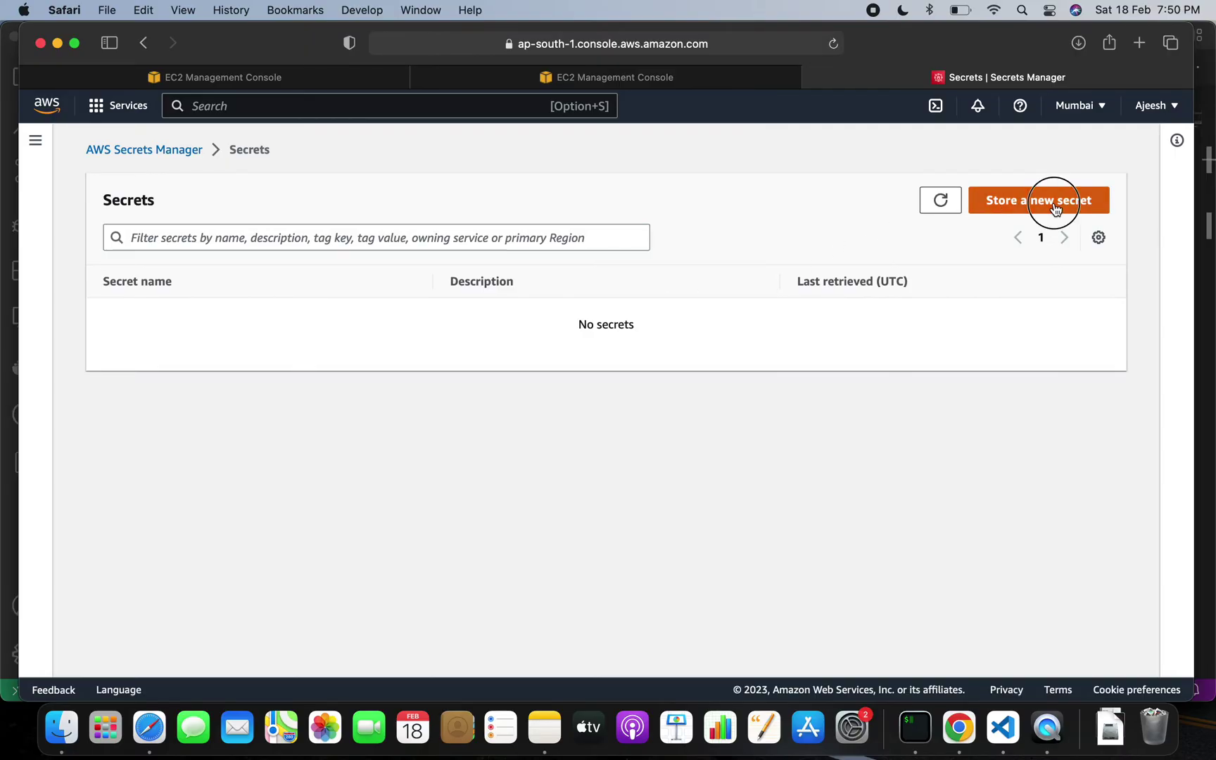
{"action": "scroll", "coordinate": [633, 258], "scroll_direction": "down", "scroll_amount": 1}
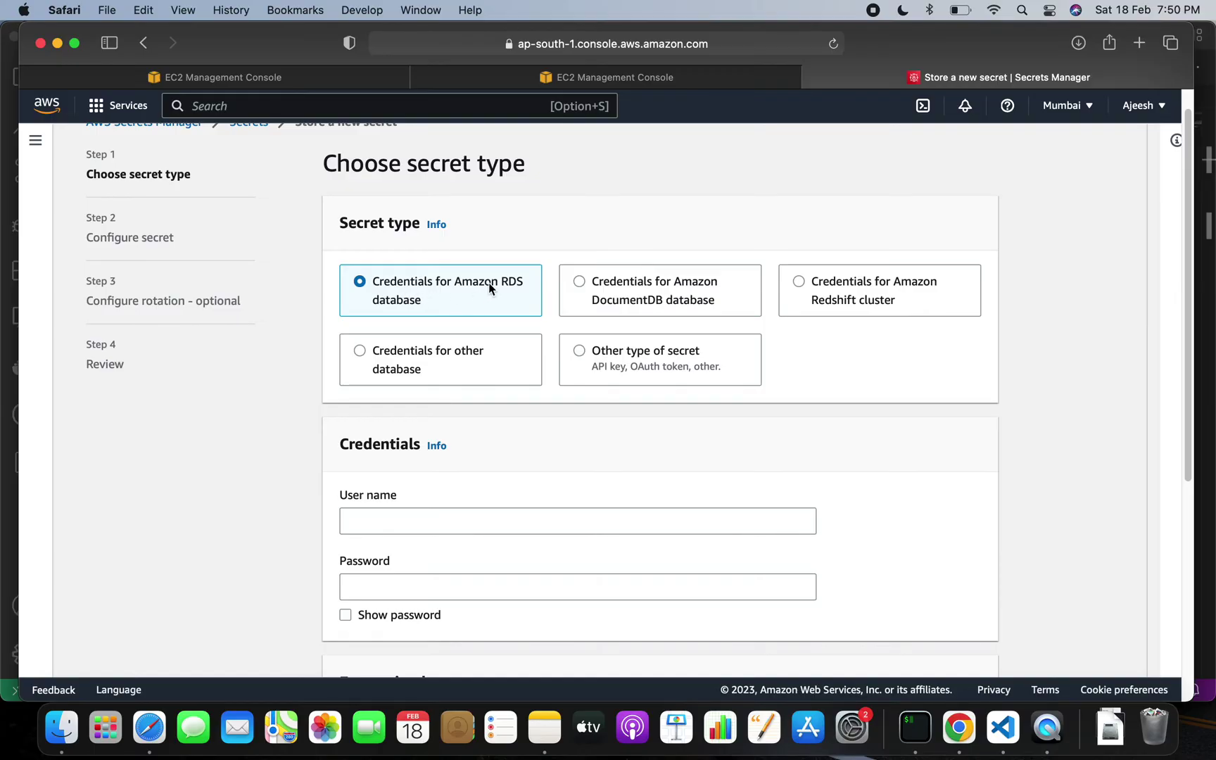
Fill the secret's User name with proxy_postgres copied from the notes
{"action": "scroll", "coordinate": [491, 352], "scroll_direction": "down", "scroll_amount": 5}
{"action": "left_click", "coordinate": [390, 373]}
{"action": "key", "text": "super+Tab"}
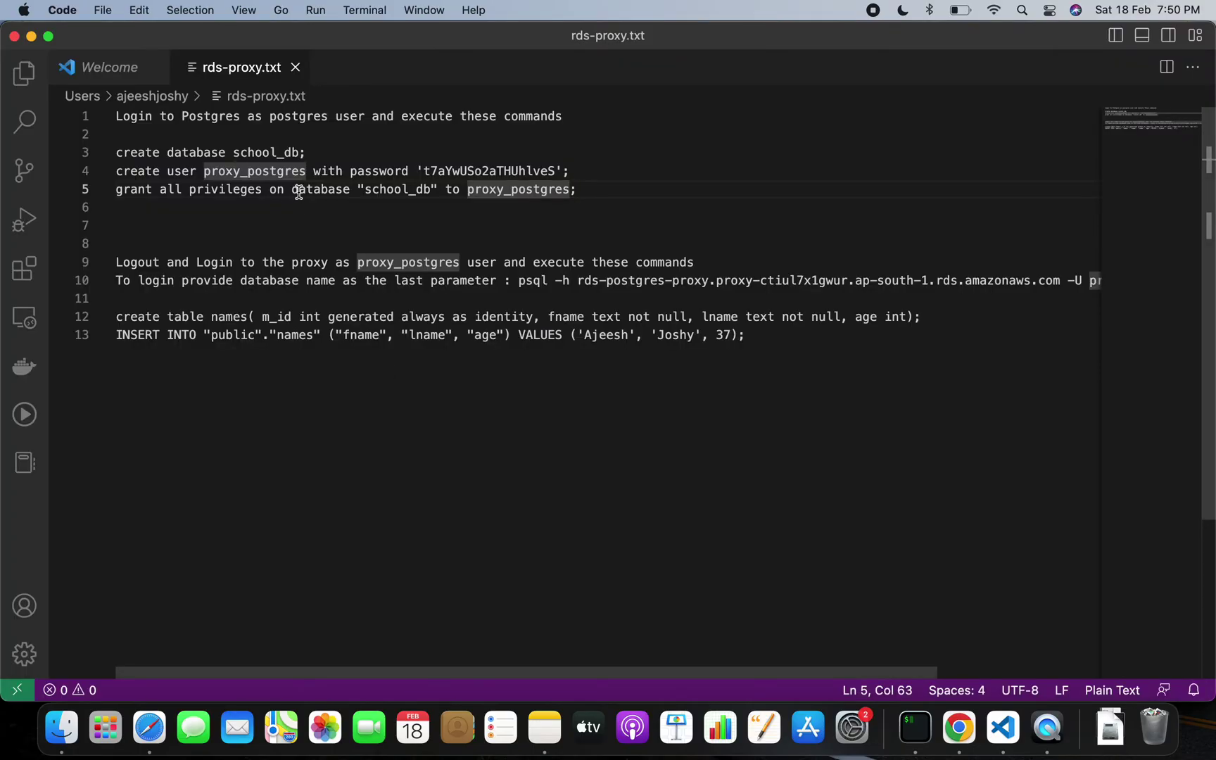
{"action": "double_click", "coordinate": [238, 172]}
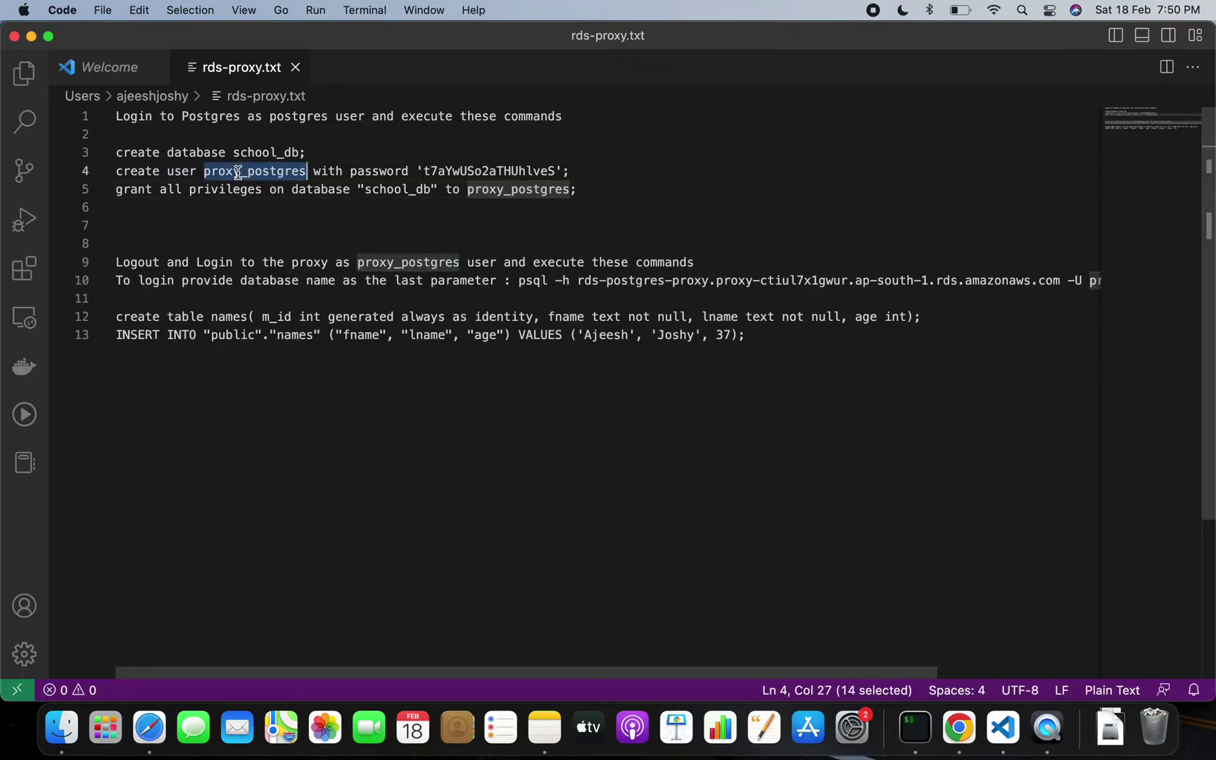
{"action": "double_click", "coordinate": [483, 172]}
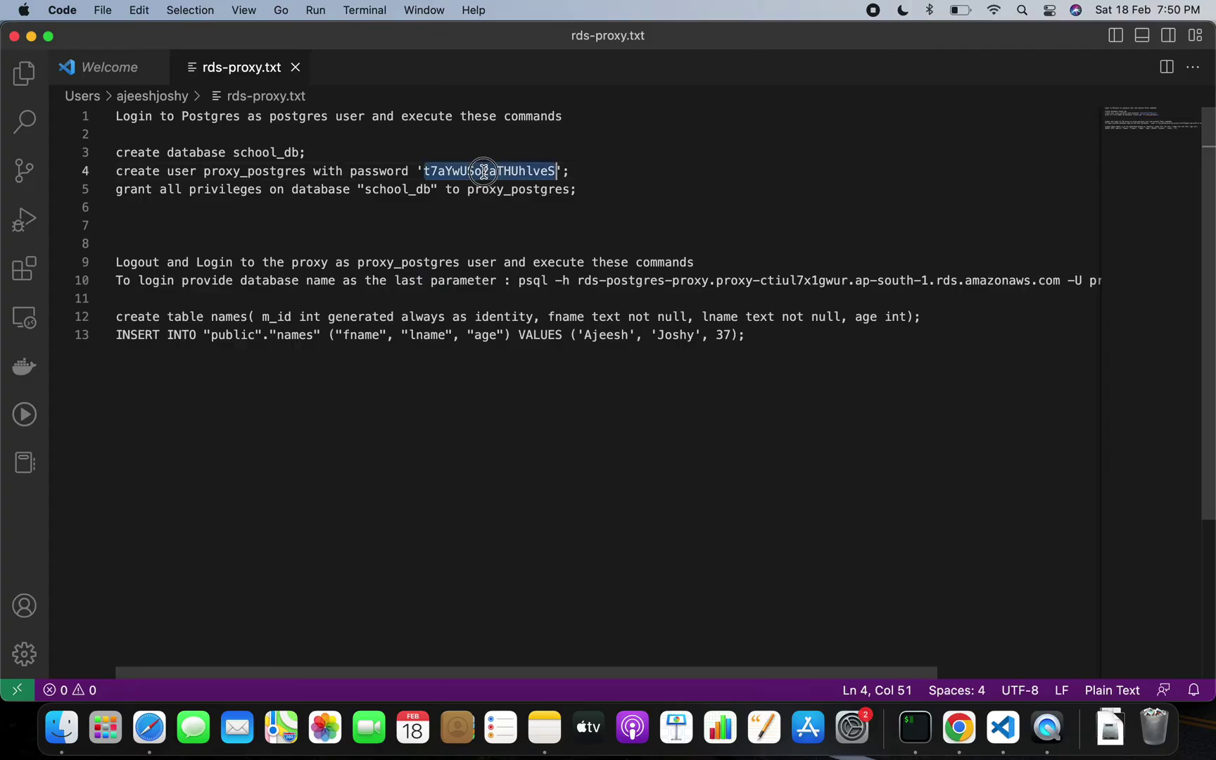
{"action": "double_click", "coordinate": [238, 171]}
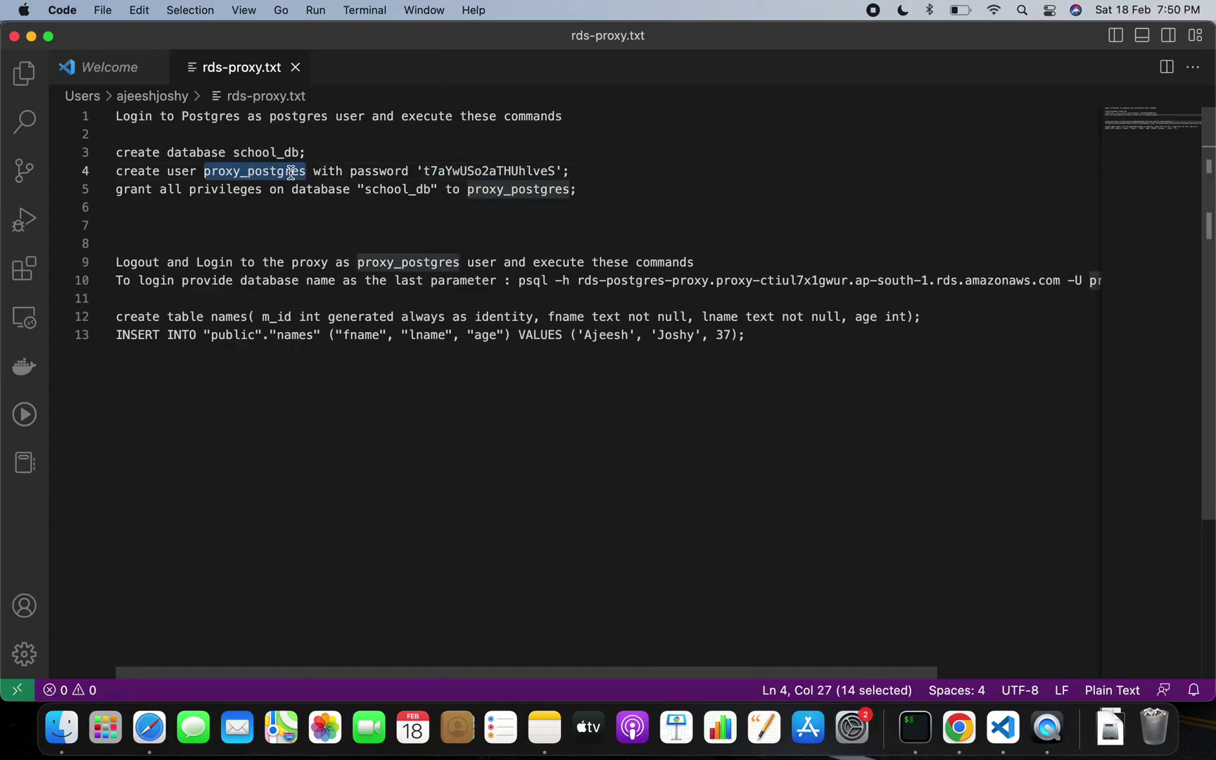
{"action": "key", "text": "super+c"}
{"action": "key", "text": "super+Tab"}
{"action": "key", "text": "super+v"}
Paste the user's password from the notes into the Password field
{"action": "left_click", "coordinate": [557, 439]}
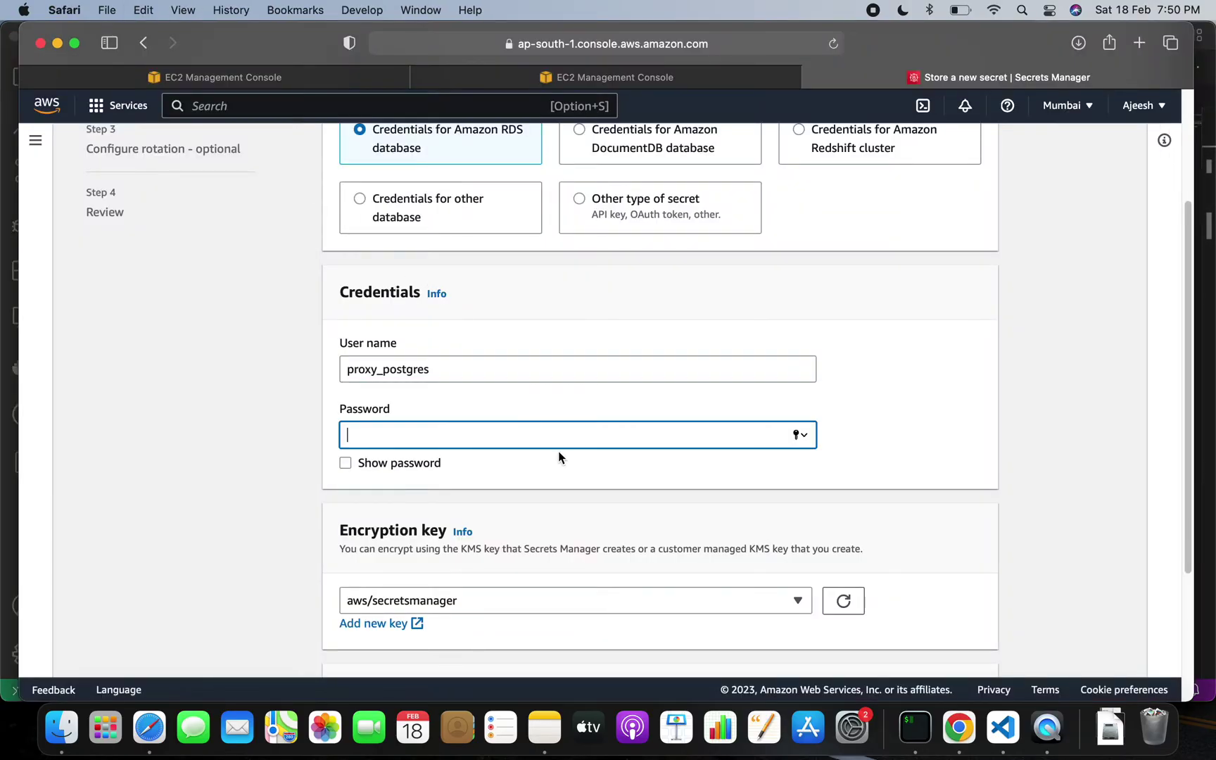
{"action": "key", "text": "super+Tab"}
{"action": "double_click", "coordinate": [467, 171]}
{"action": "key", "text": "super+c"}
{"action": "key", "text": "super+Tab"}
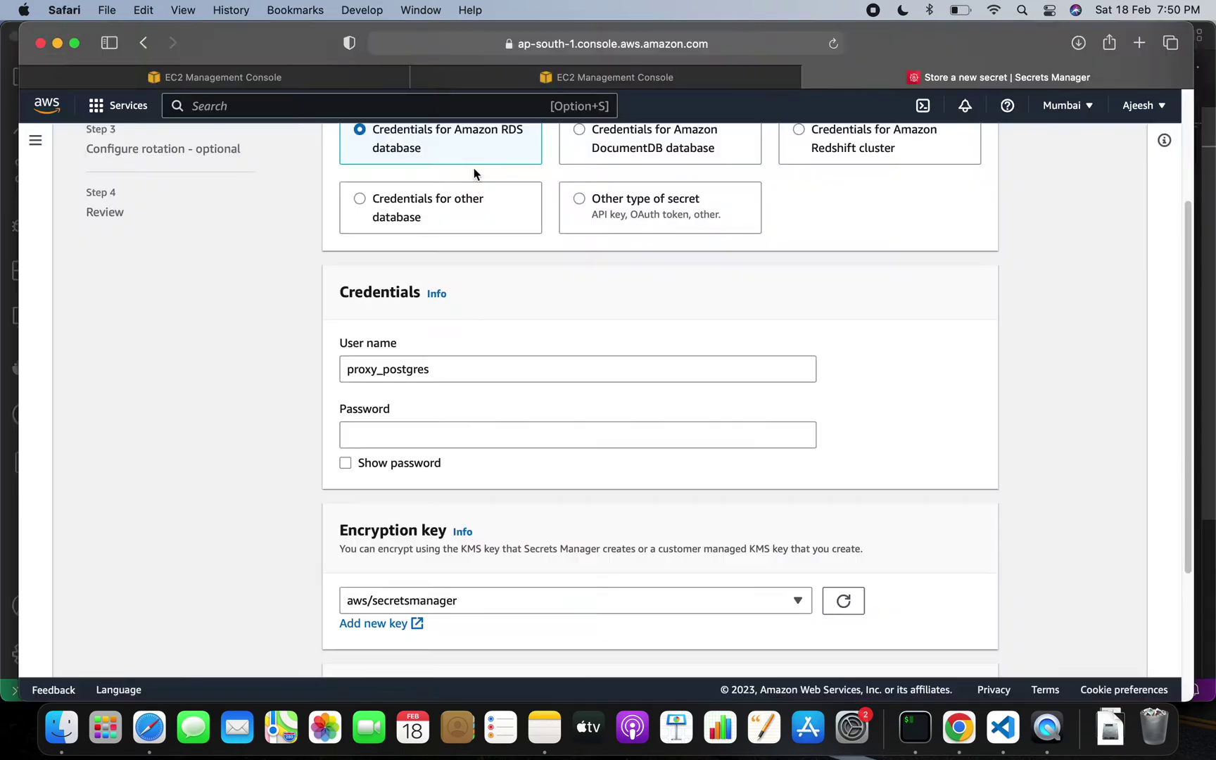
{"action": "key", "text": "super+v"}
Select database-1 as the secret's database and proceed to Configure secret
{"action": "scroll", "coordinate": [886, 454], "scroll_direction": "down", "scroll_amount": 5}
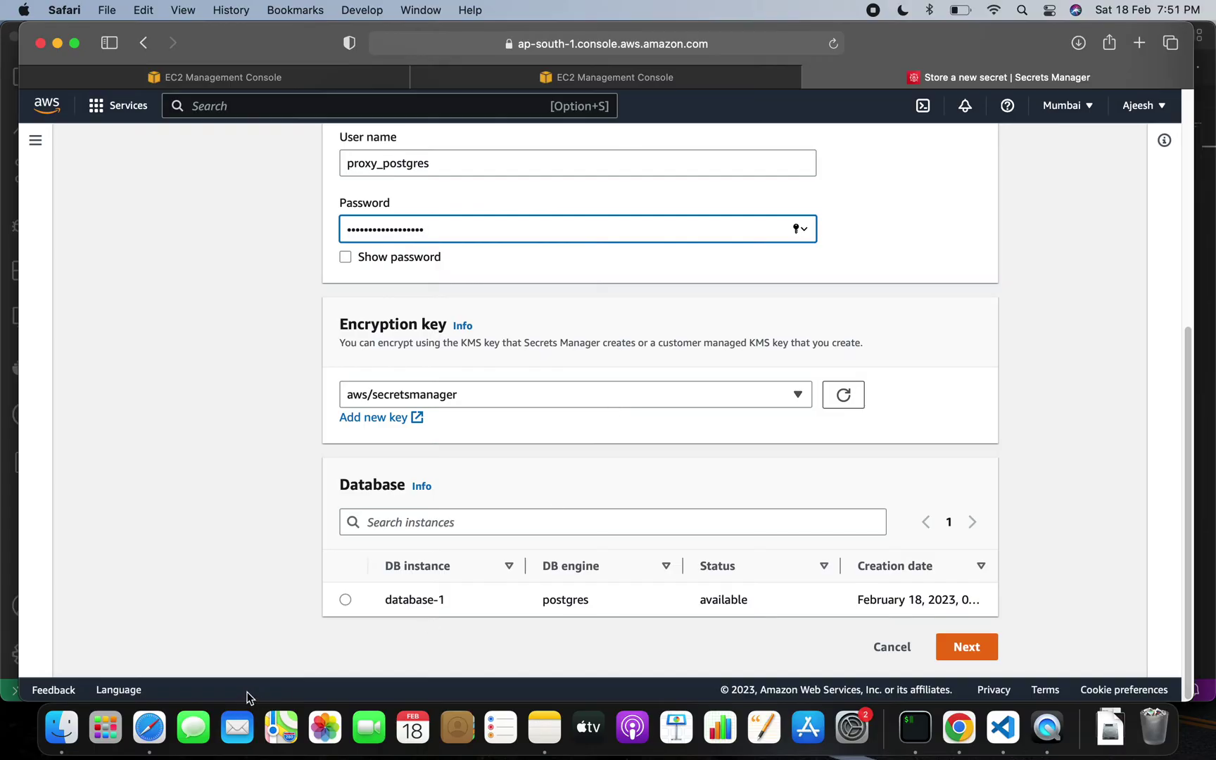
{"action": "left_click", "coordinate": [345, 602]}
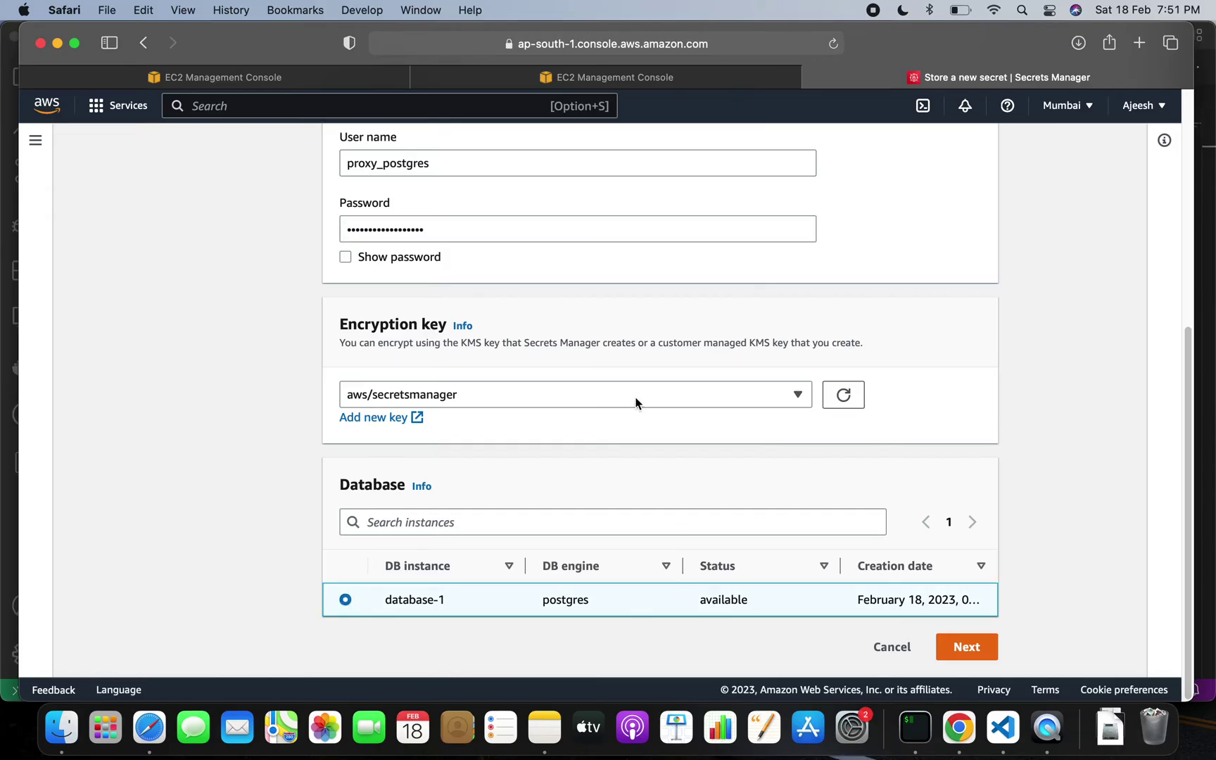
{"action": "scroll", "coordinate": [629, 394], "scroll_direction": "up", "scroll_amount": 3}
{"action": "scroll", "coordinate": [629, 394], "scroll_direction": "down", "scroll_amount": 3}
{"action": "scroll", "coordinate": [629, 398], "scroll_direction": "up", "scroll_amount": 1}
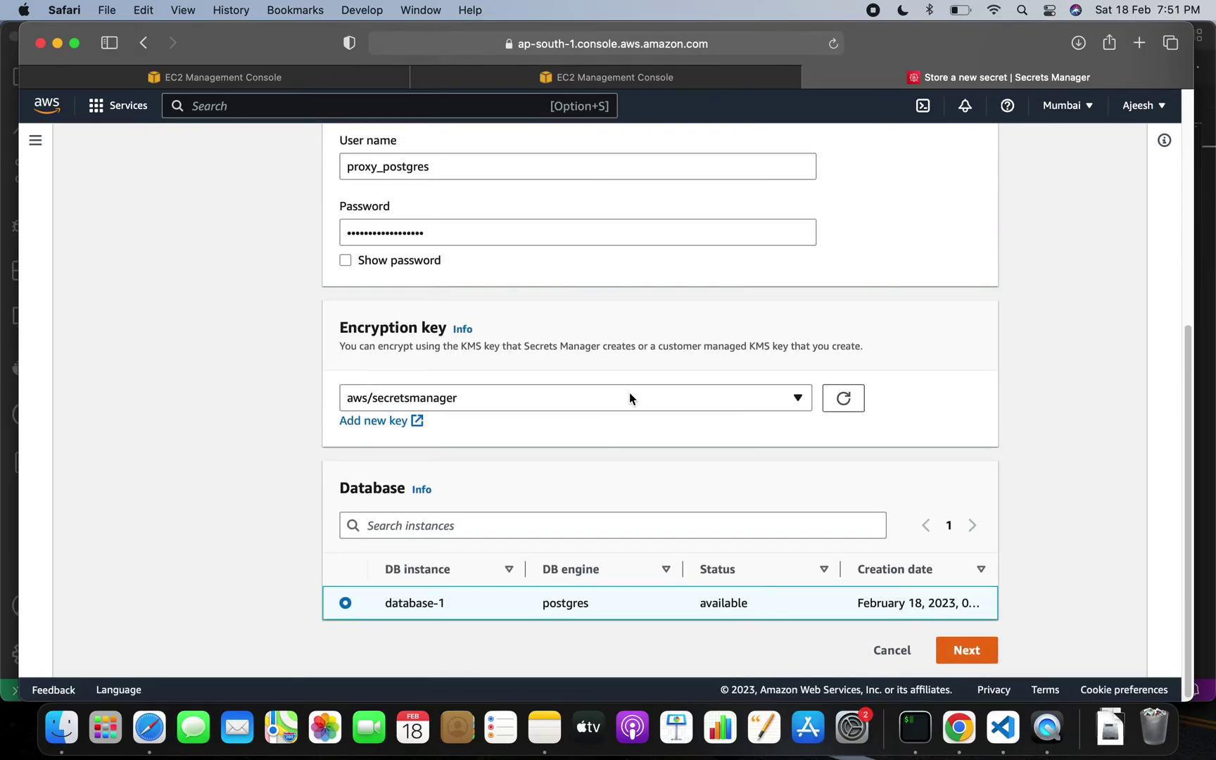
{"action": "left_click", "coordinate": [963, 649]}
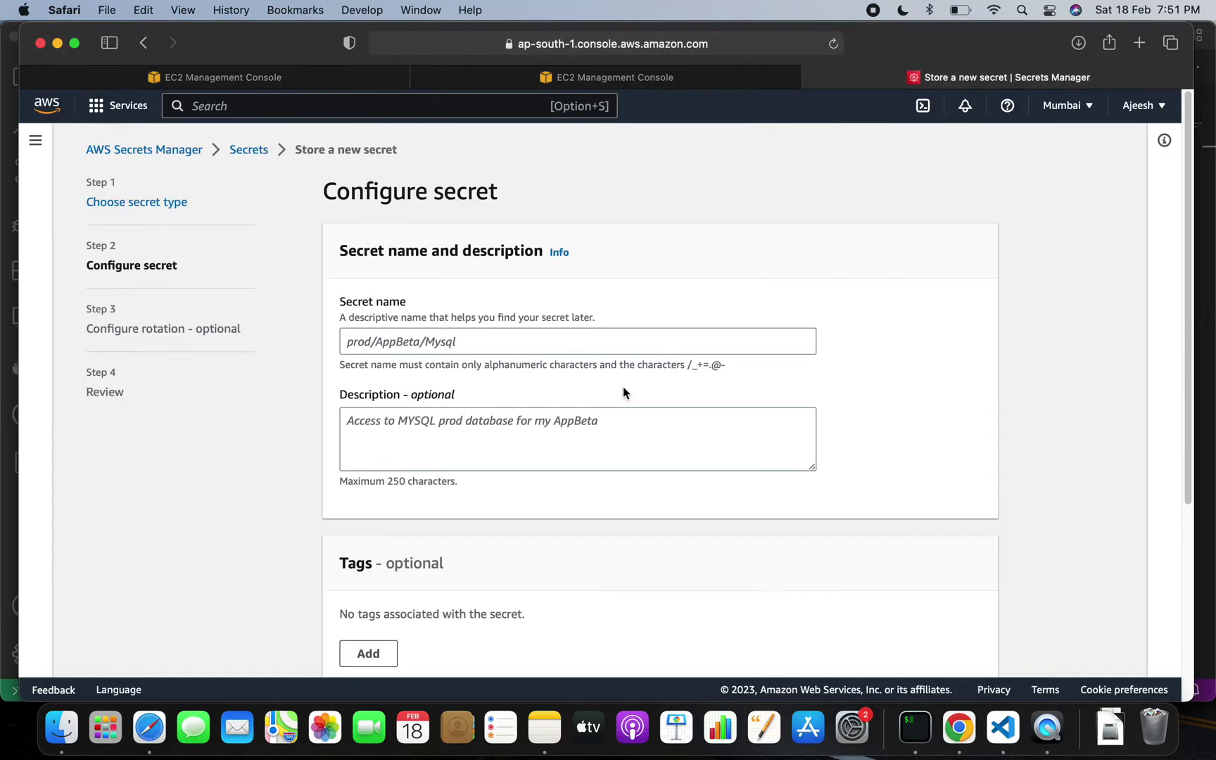
Name the secret test/myapp/postgres
{"action": "left_click", "coordinate": [409, 333]}
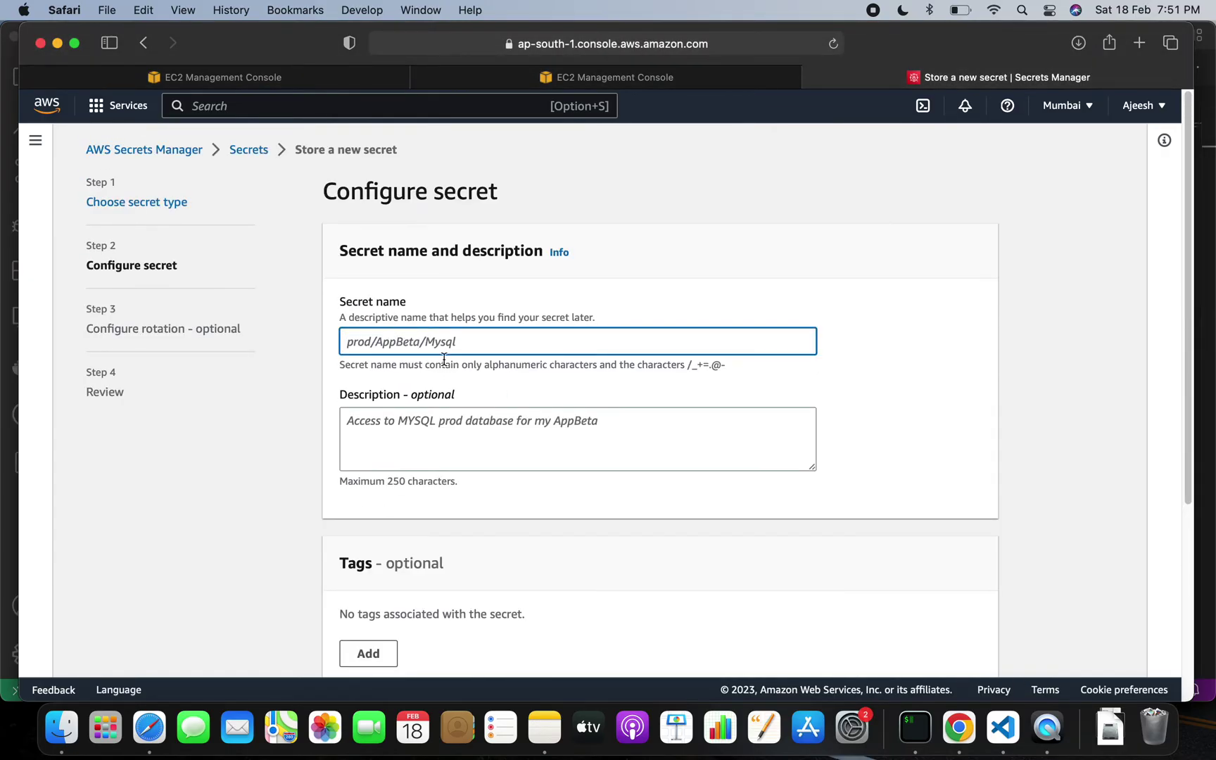
{"action": "type", "text": "test/myapp/postgres"}
{"action": "scroll", "coordinate": [445, 361], "scroll_direction": "down", "scroll_amount": 2}
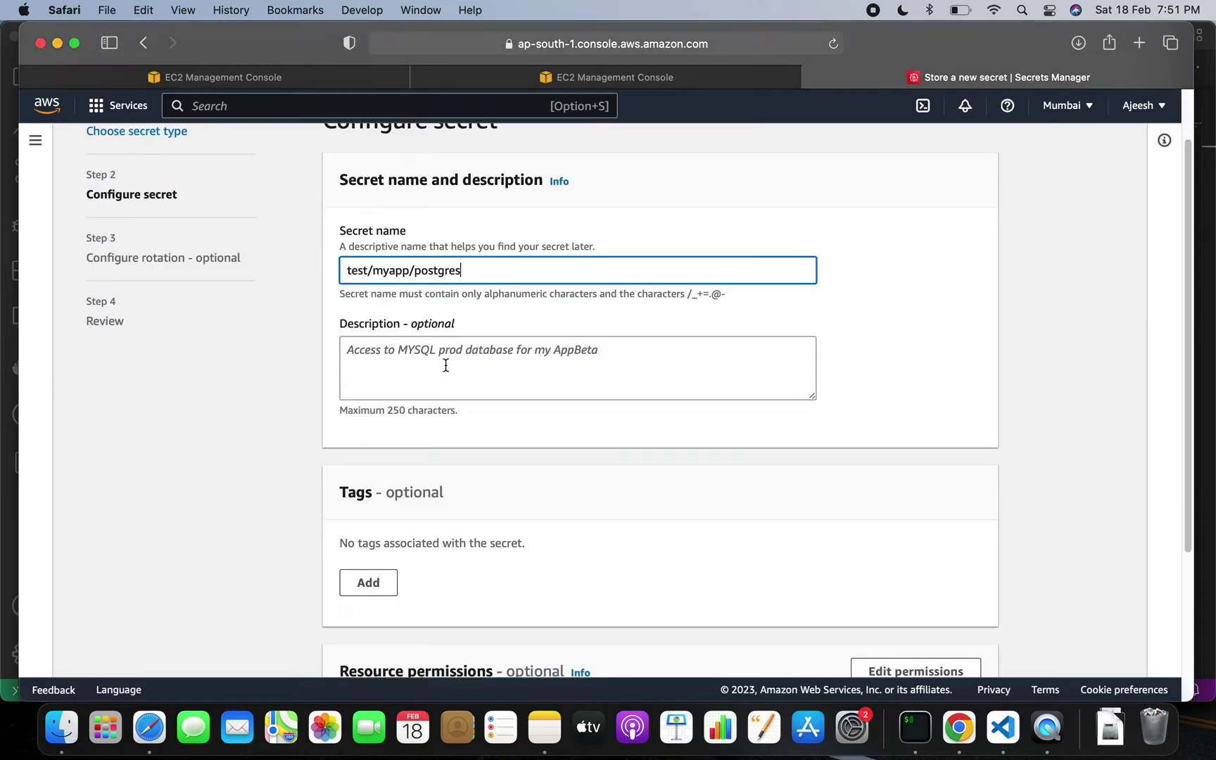
{"action": "left_click", "coordinate": [513, 388]}
{"action": "scroll", "coordinate": [536, 381], "scroll_direction": "down", "scroll_amount": 3}
{"action": "scroll", "coordinate": [536, 380], "scroll_direction": "down", "scroll_amount": 2}
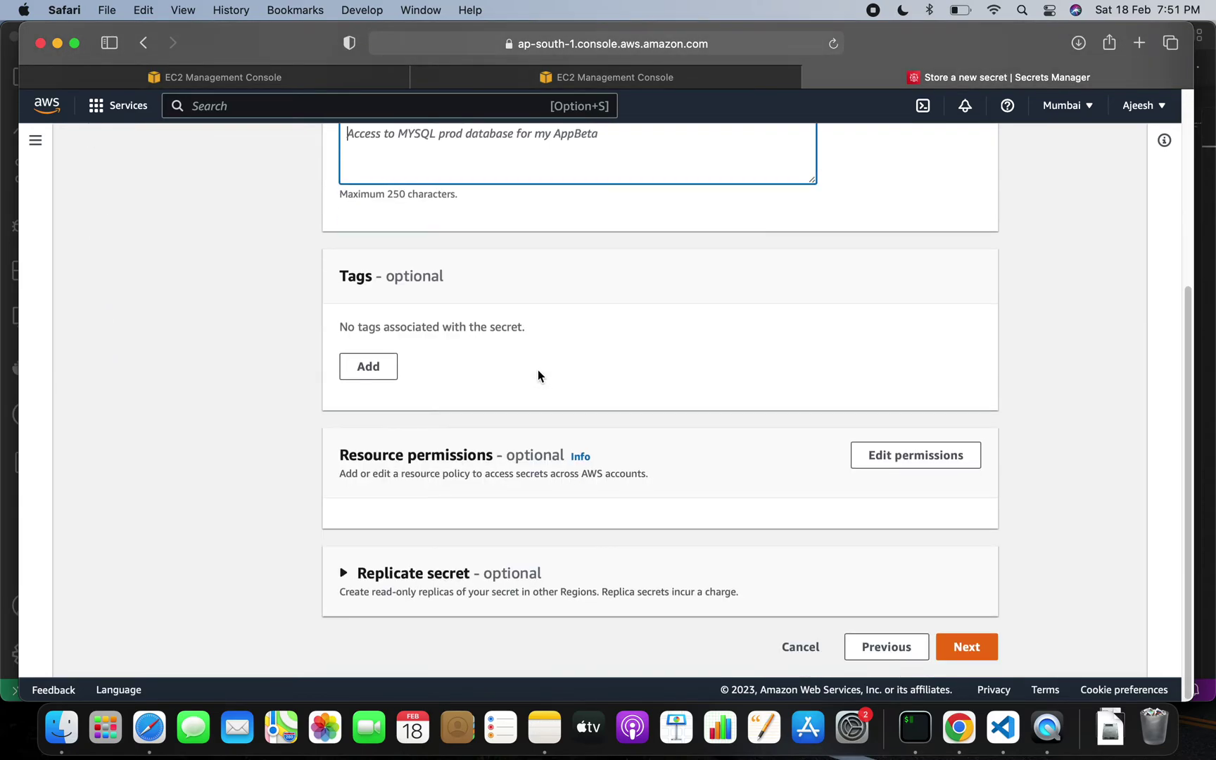
{"action": "left_click", "coordinate": [968, 647]}
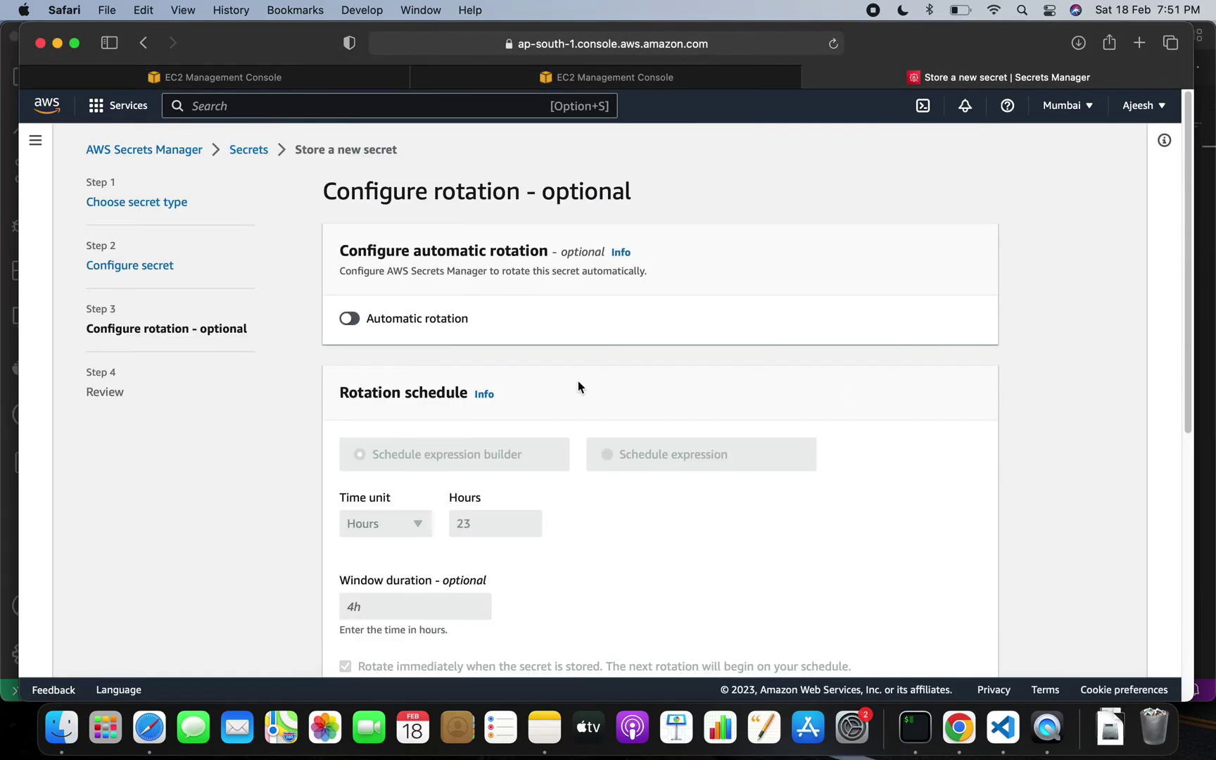
Leave automatic rotation off, review the settings and store the secret
{"action": "scroll", "coordinate": [823, 472], "scroll_direction": "down", "scroll_amount": 8}
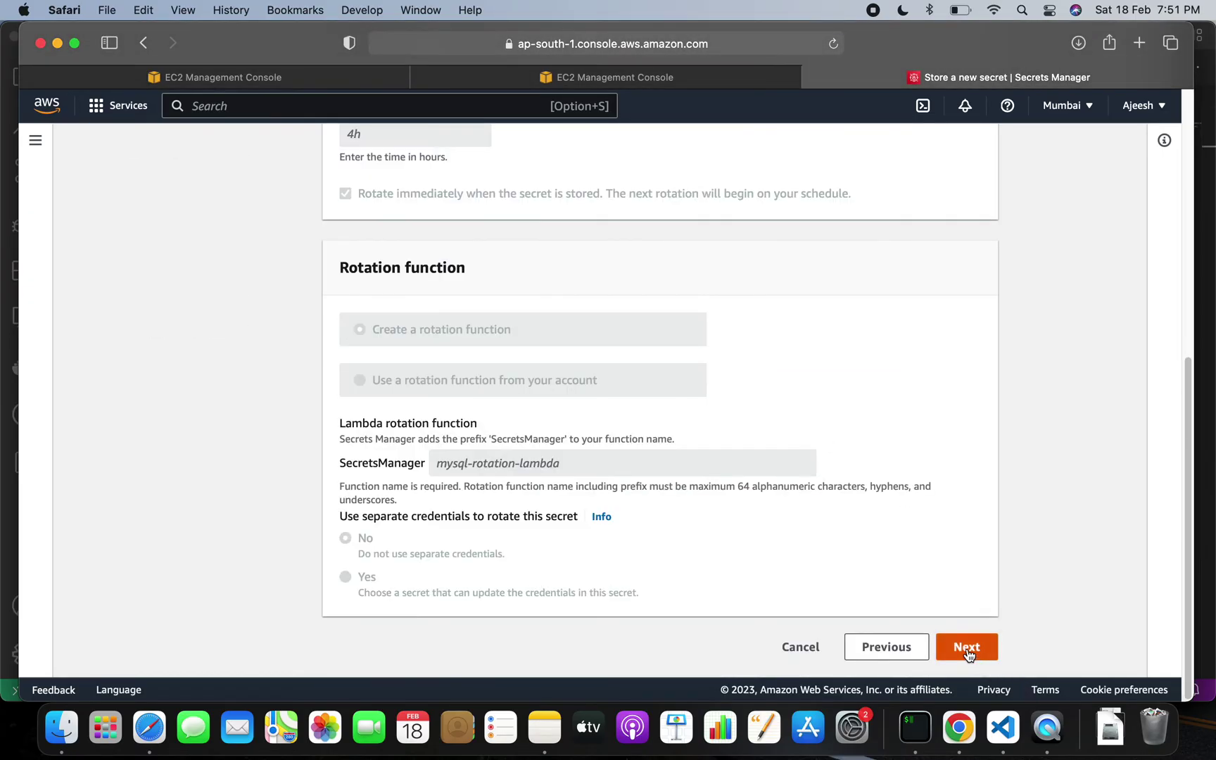
{"action": "left_click", "coordinate": [967, 649]}
{"action": "scroll", "coordinate": [964, 642], "scroll_direction": "down", "scroll_amount": 8}
{"action": "left_click", "coordinate": [967, 648]}
{"action": "scroll", "coordinate": [863, 489], "scroll_direction": "down", "scroll_amount": 10}
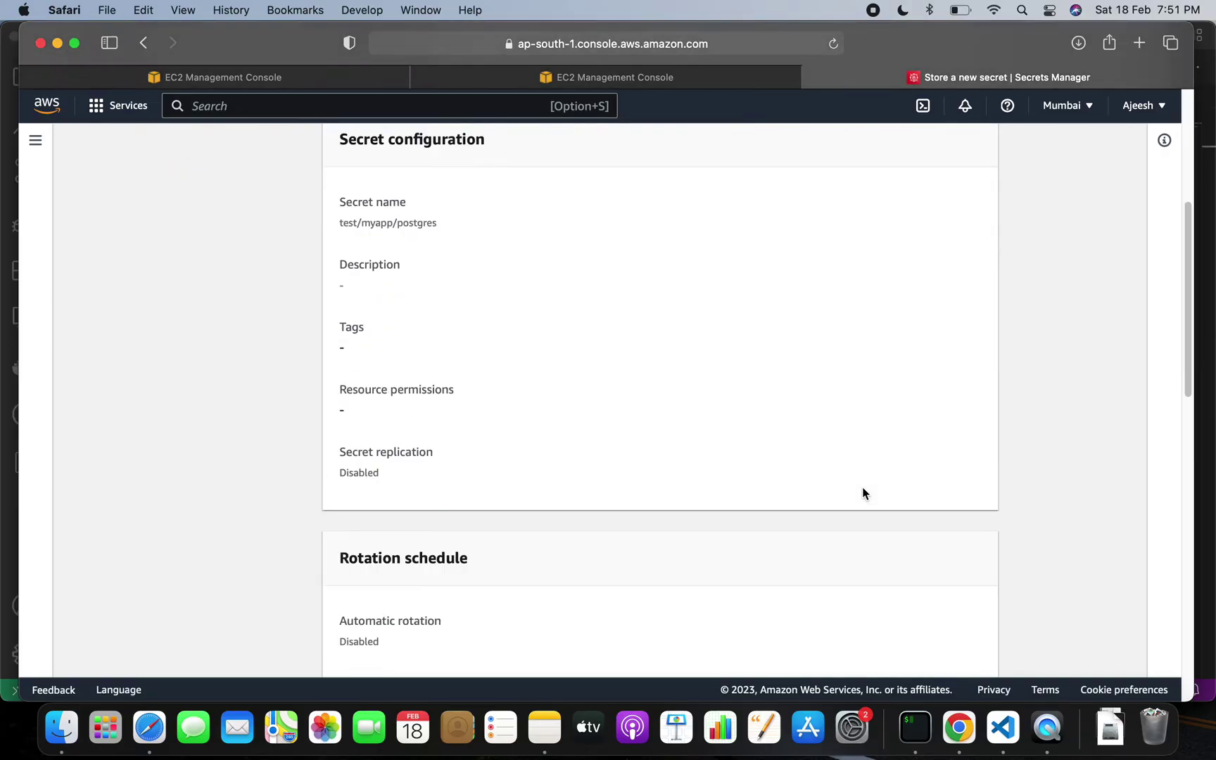
{"action": "scroll", "coordinate": [863, 493], "scroll_direction": "down", "scroll_amount": 10}
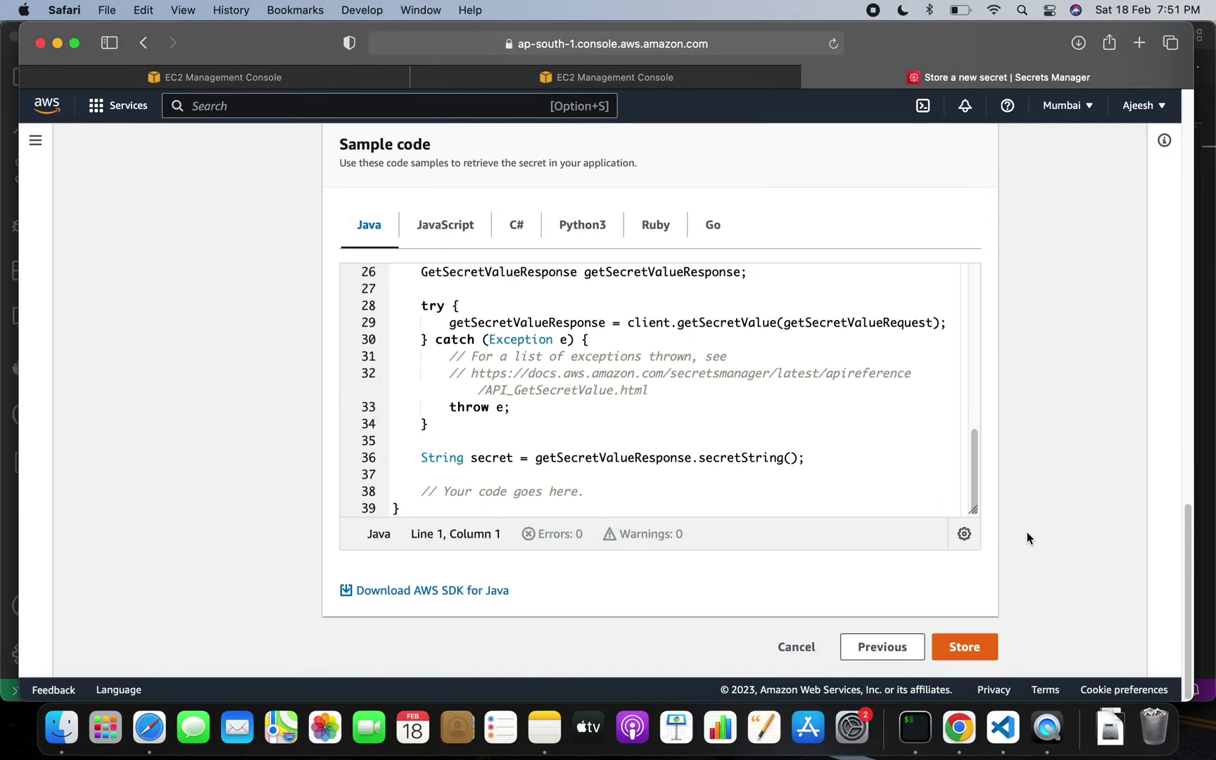
{"action": "left_click", "coordinate": [974, 654]}
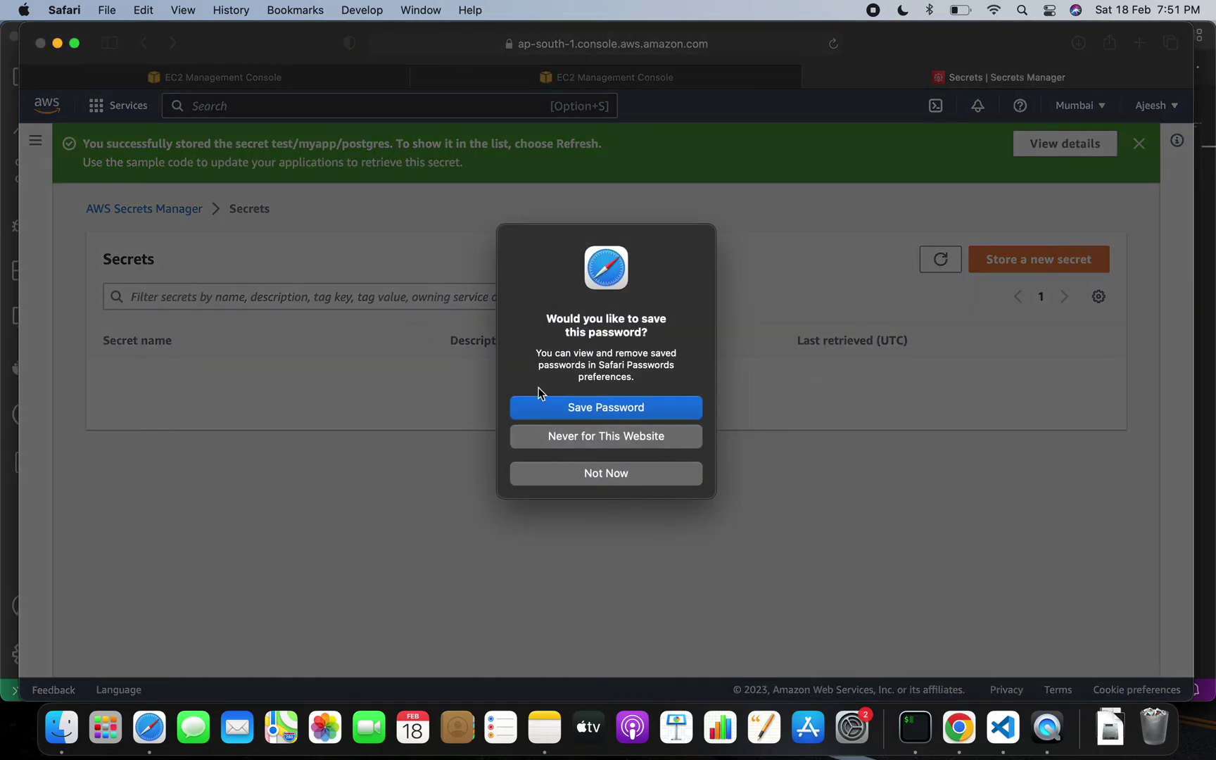
Decline the browser password save, refresh the Secrets list and dismiss the success banner
{"action": "left_click", "coordinate": [611, 471]}
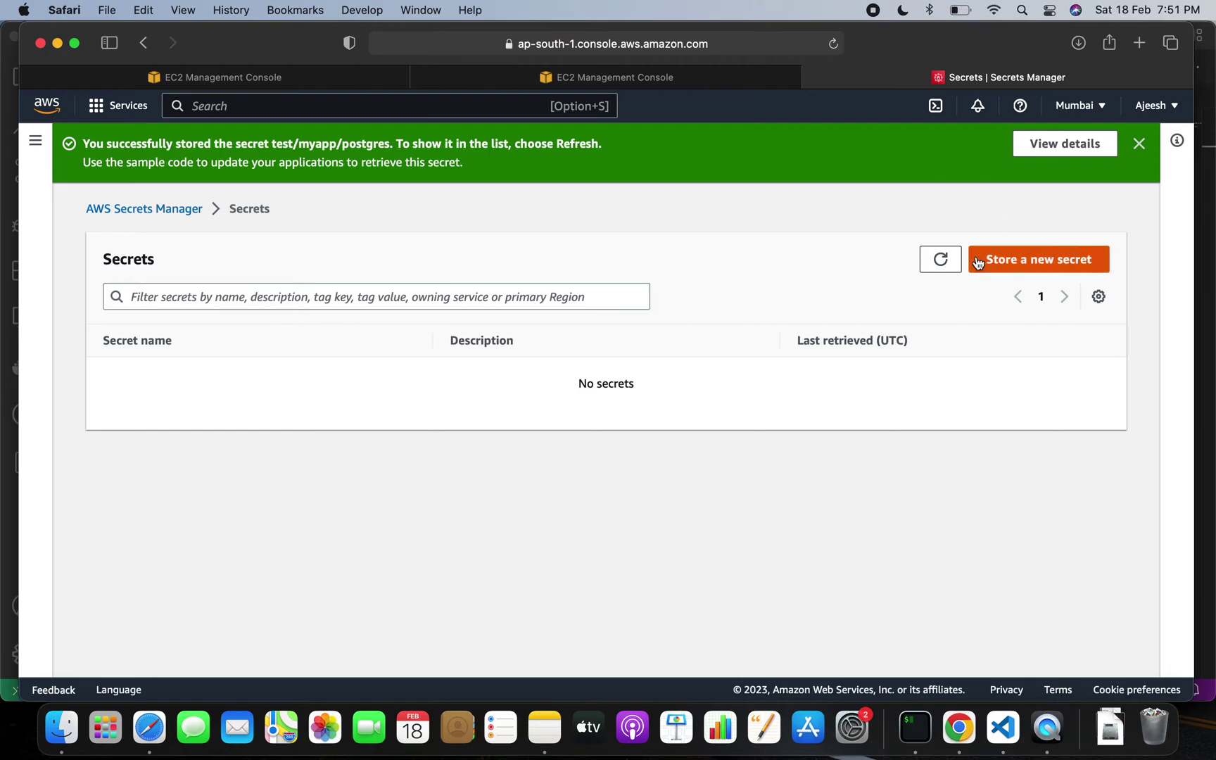
{"action": "left_click", "coordinate": [940, 259]}
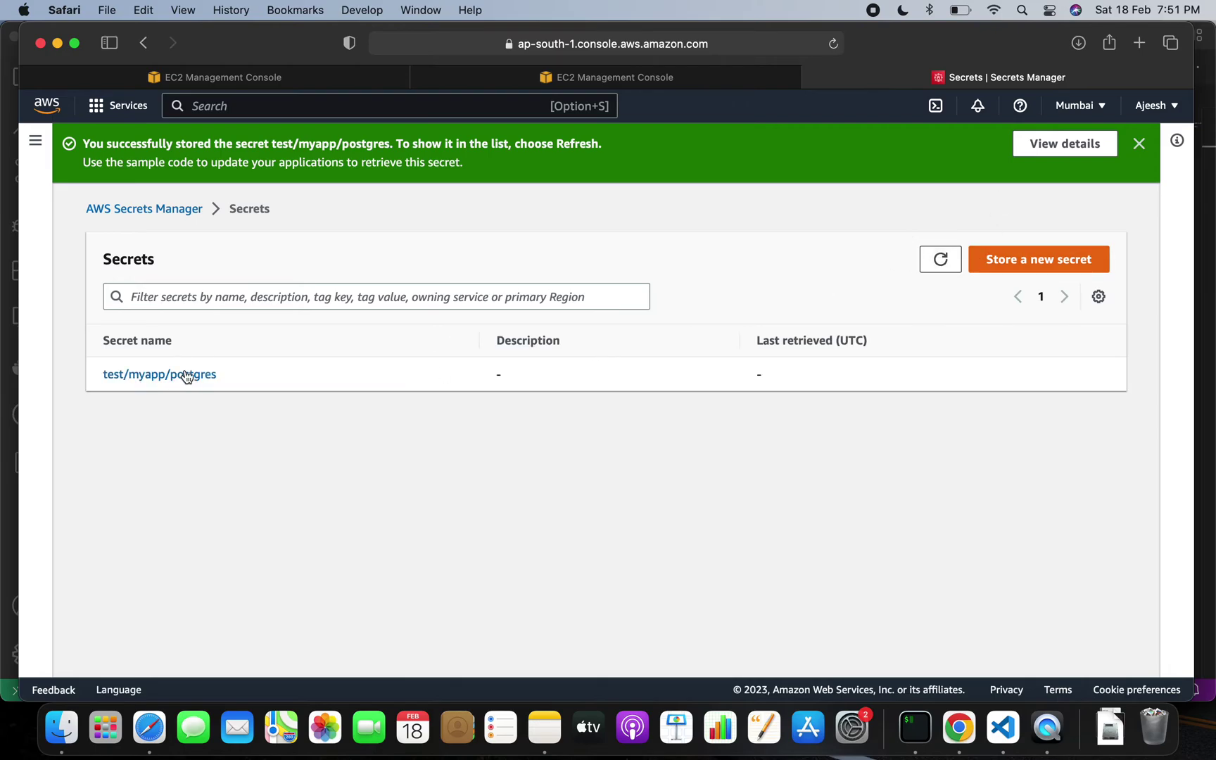
{"action": "left_click", "coordinate": [1135, 144]}
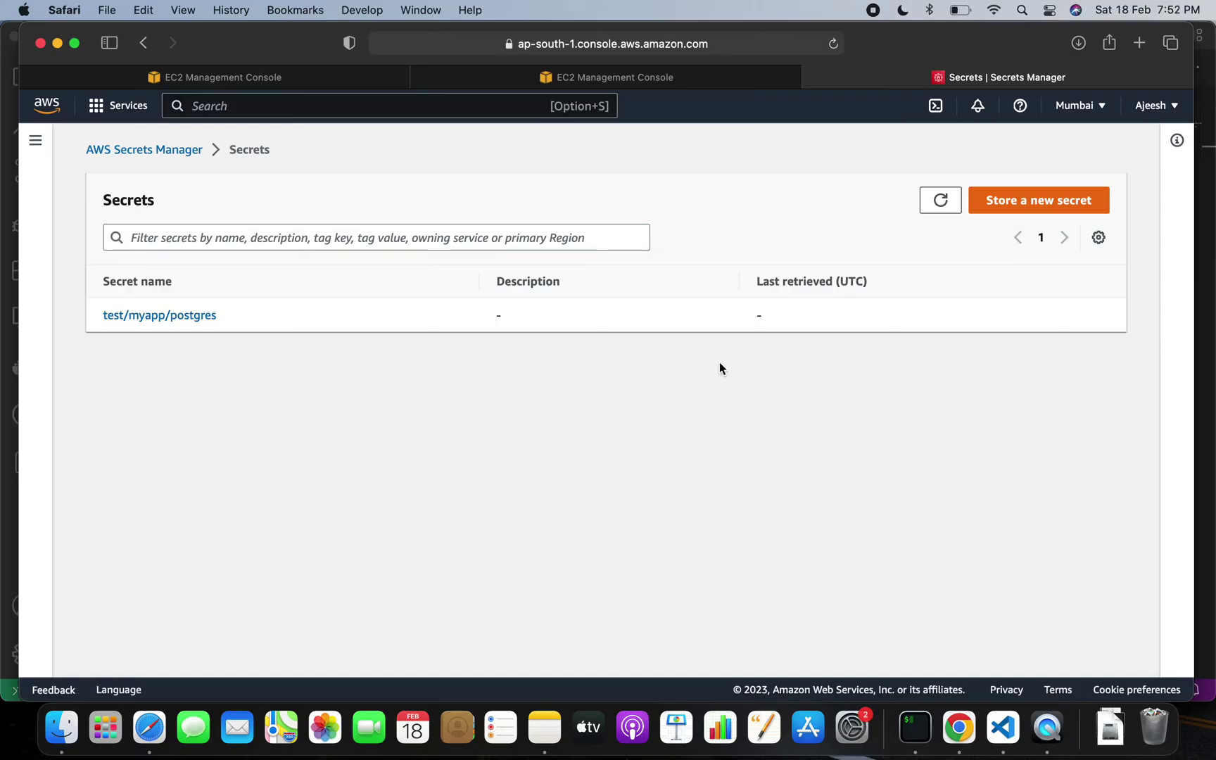
{"action": "left_click", "coordinate": [962, 730]}
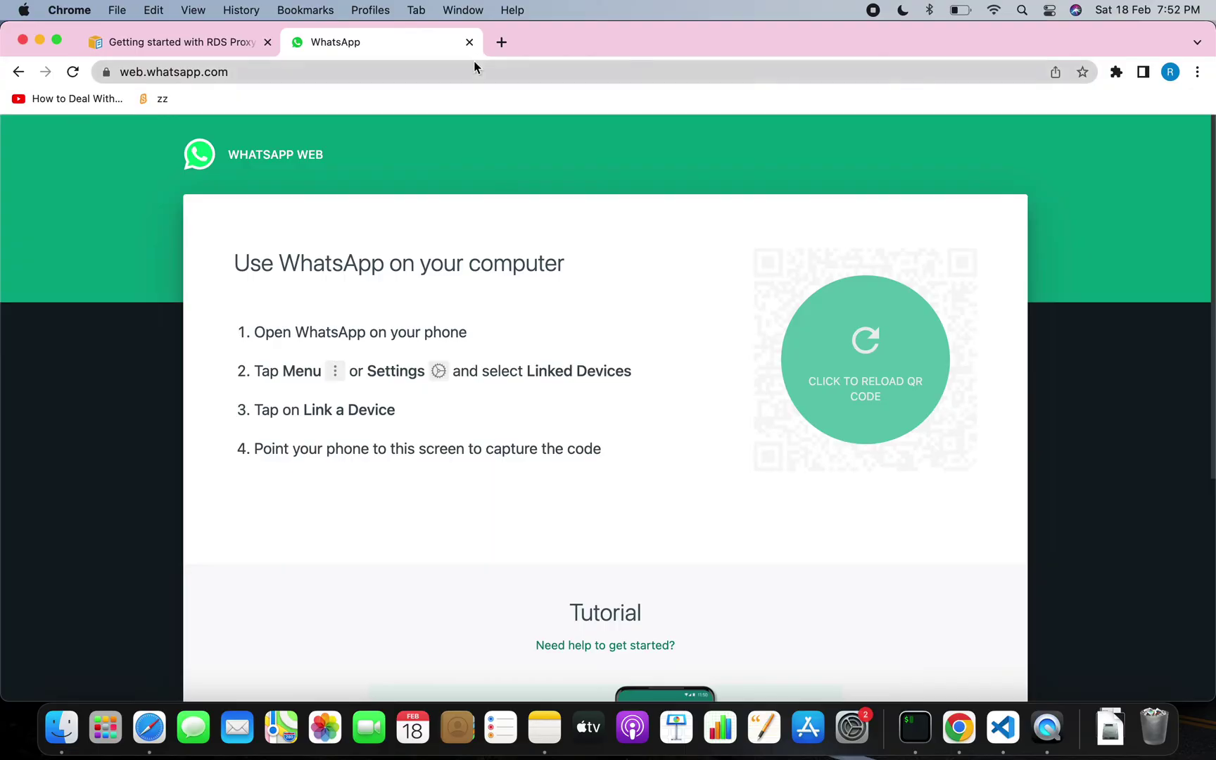
Jump to the RDS Proxy guide's 'Setting up AWS IAM policies' section and read its sample JSON policy
{"action": "key", "text": "ctrl+shift+Tab"}
{"action": "scroll", "coordinate": [712, 298], "scroll_direction": "down", "scroll_amount": 3}
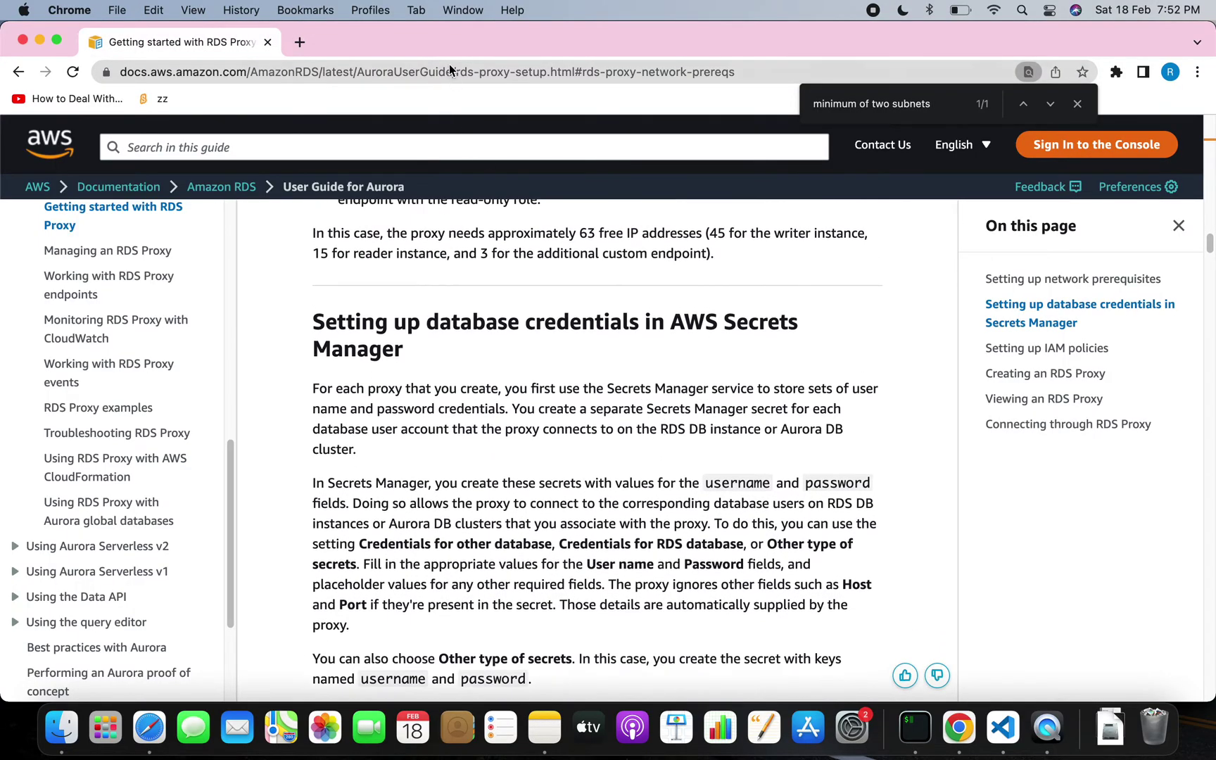
{"action": "scroll", "coordinate": [474, 200], "scroll_direction": "up", "scroll_amount": 10}
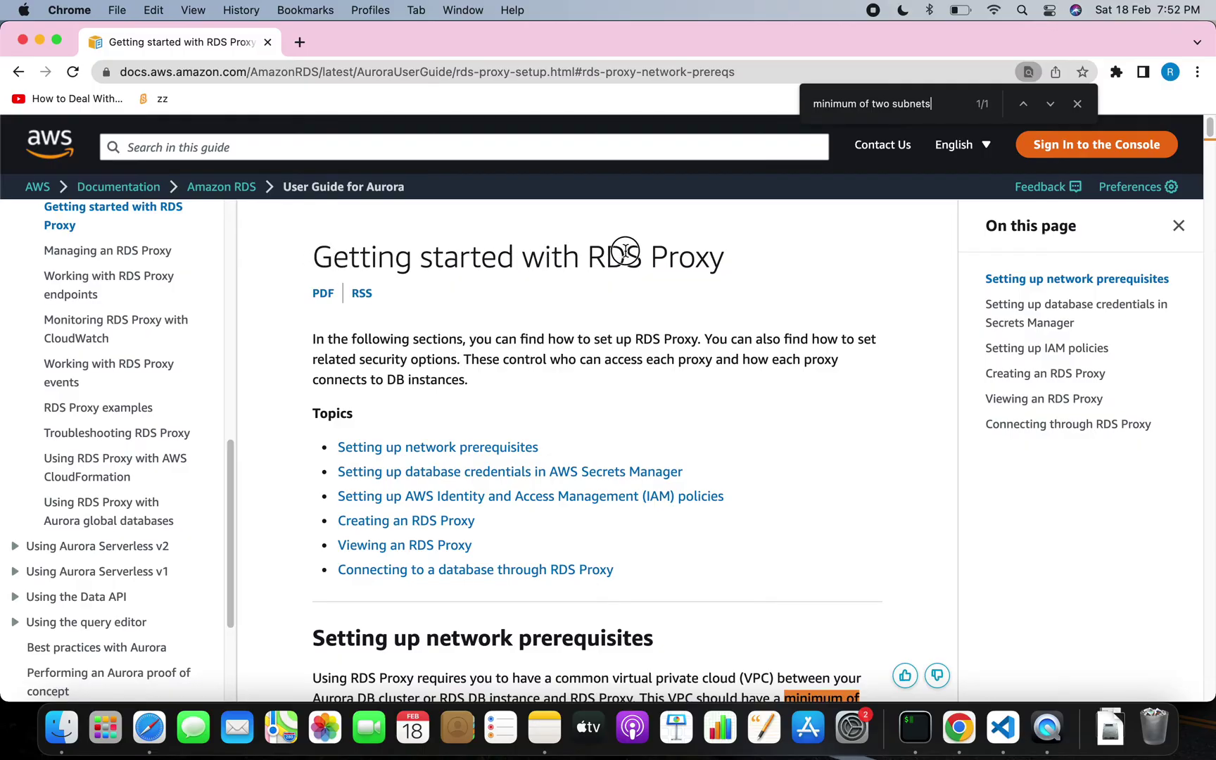
{"action": "scroll", "coordinate": [625, 251], "scroll_direction": "down", "scroll_amount": 8}
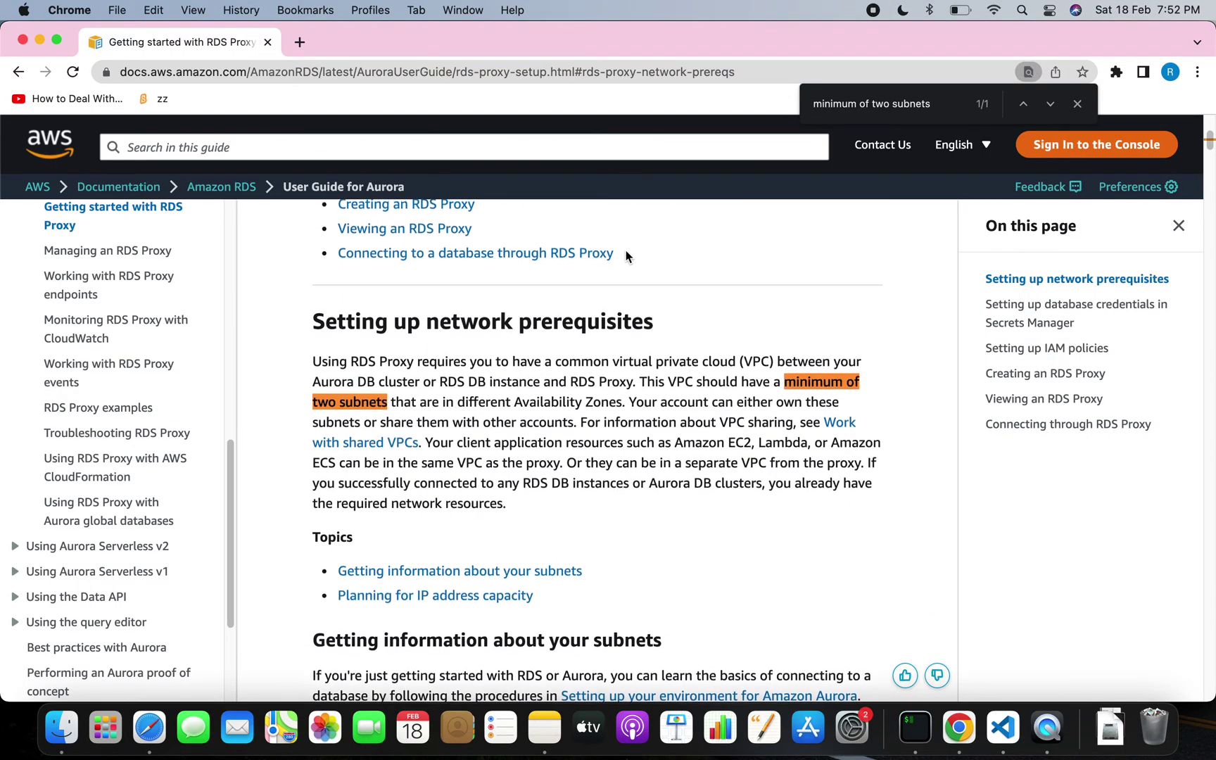
{"action": "scroll", "coordinate": [626, 253], "scroll_direction": "up", "scroll_amount": 1}
{"action": "scroll", "coordinate": [625, 256], "scroll_direction": "up", "scroll_amount": 2}
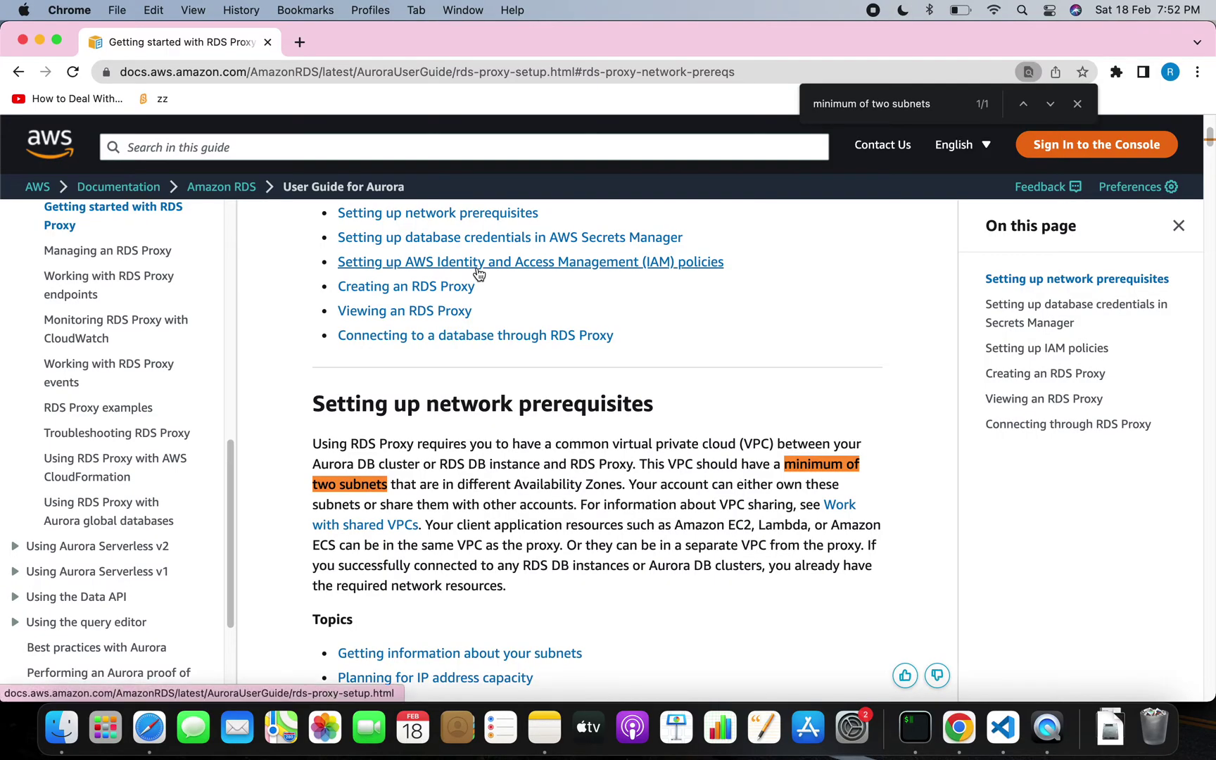
{"action": "left_click", "coordinate": [478, 270]}
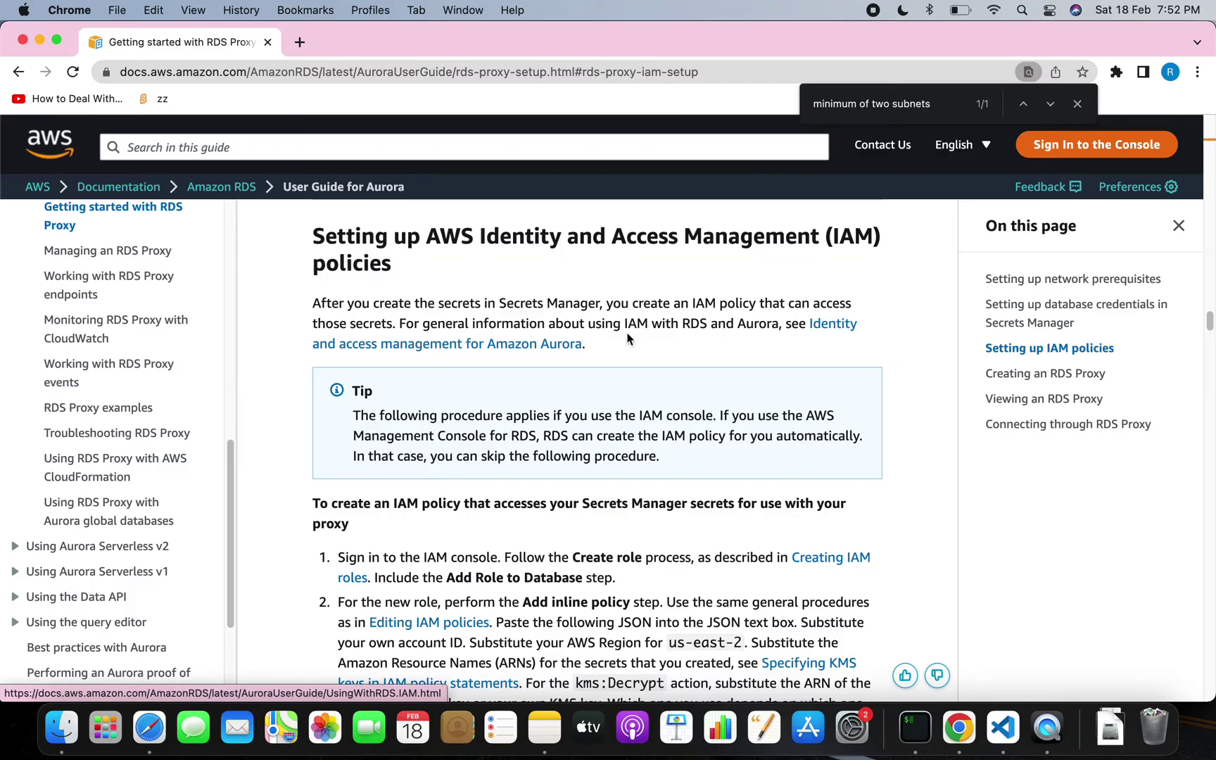
{"action": "scroll", "coordinate": [620, 345], "scroll_direction": "down", "scroll_amount": 5}
{"action": "scroll", "coordinate": [628, 337], "scroll_direction": "down", "scroll_amount": 2}
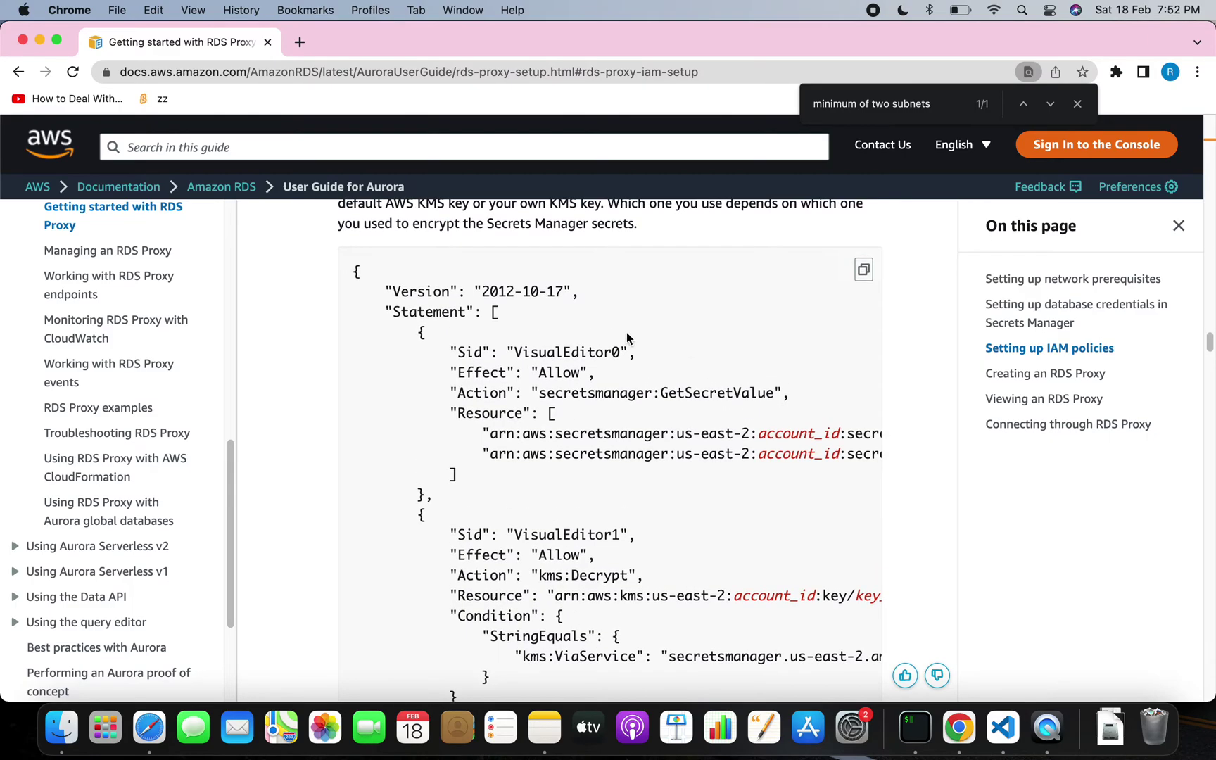
{"action": "scroll", "coordinate": [626, 332], "scroll_direction": "up", "scroll_amount": 2}
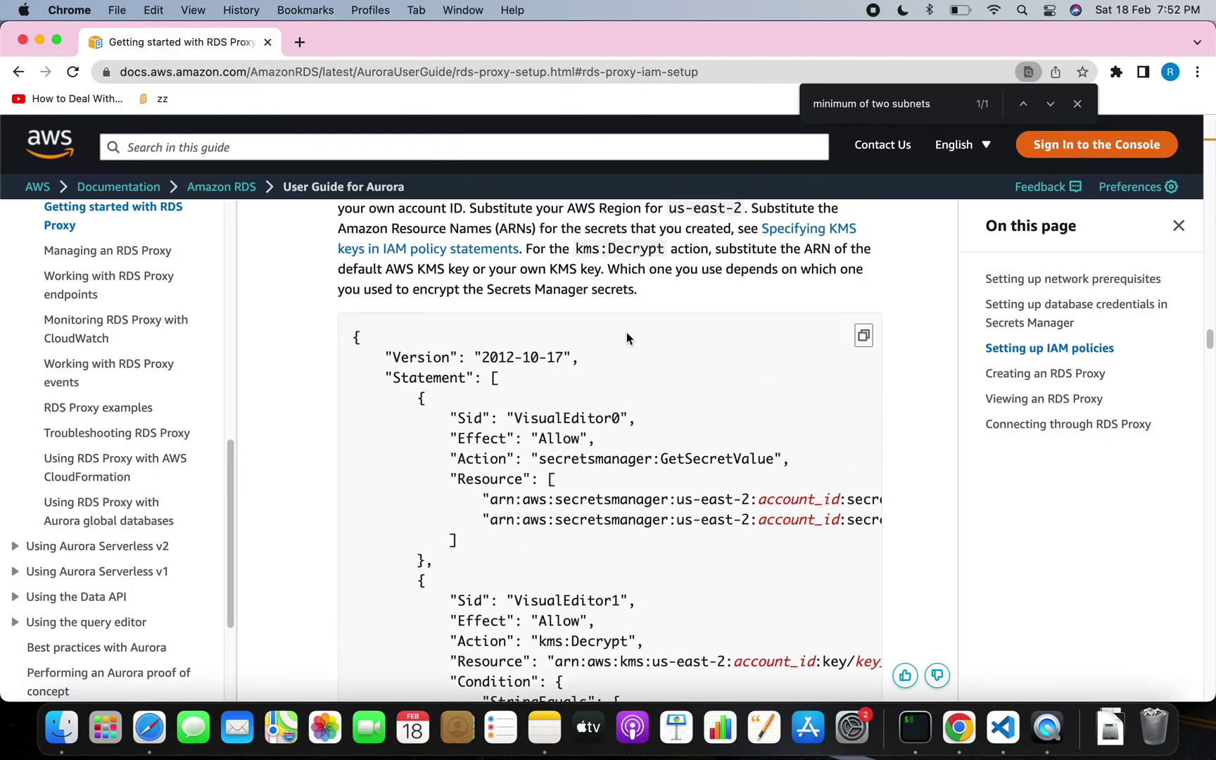
{"action": "scroll", "coordinate": [626, 338], "scroll_direction": "up", "scroll_amount": 2}
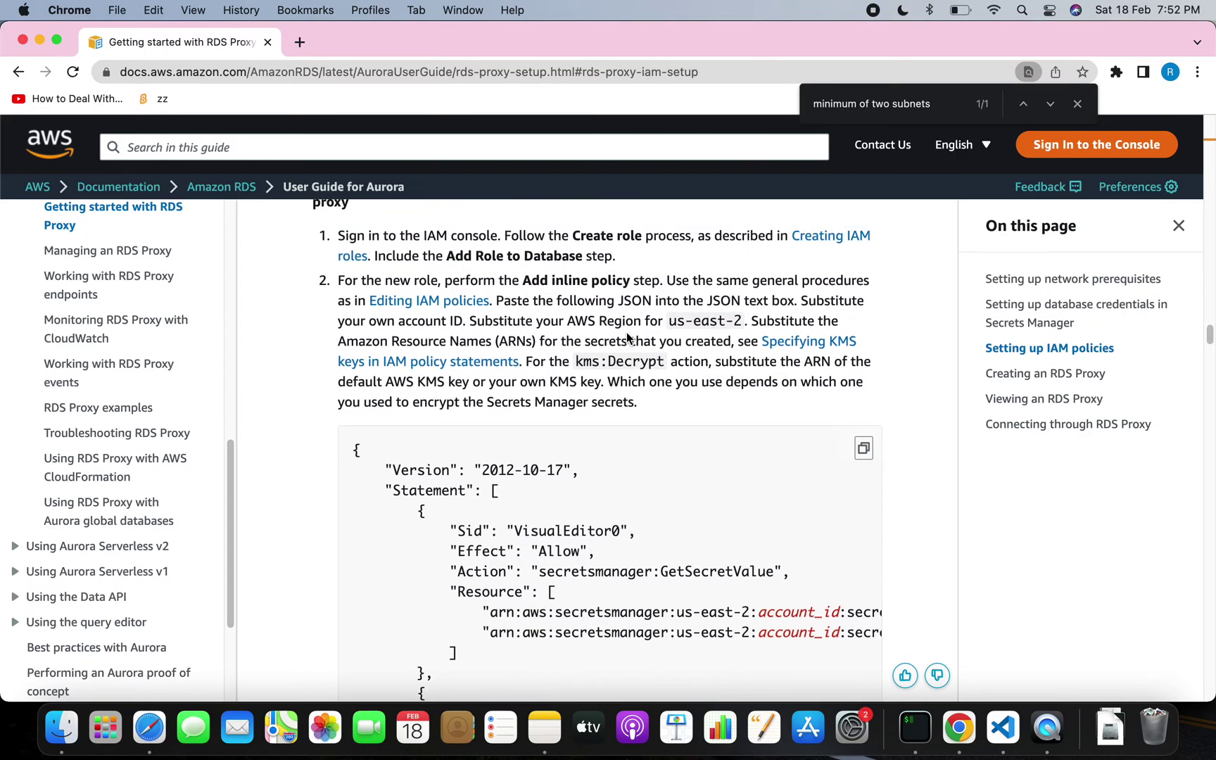
Open IAM in a new tab and start a new role using a custom trust policy
{"action": "left_click", "coordinate": [148, 727]}
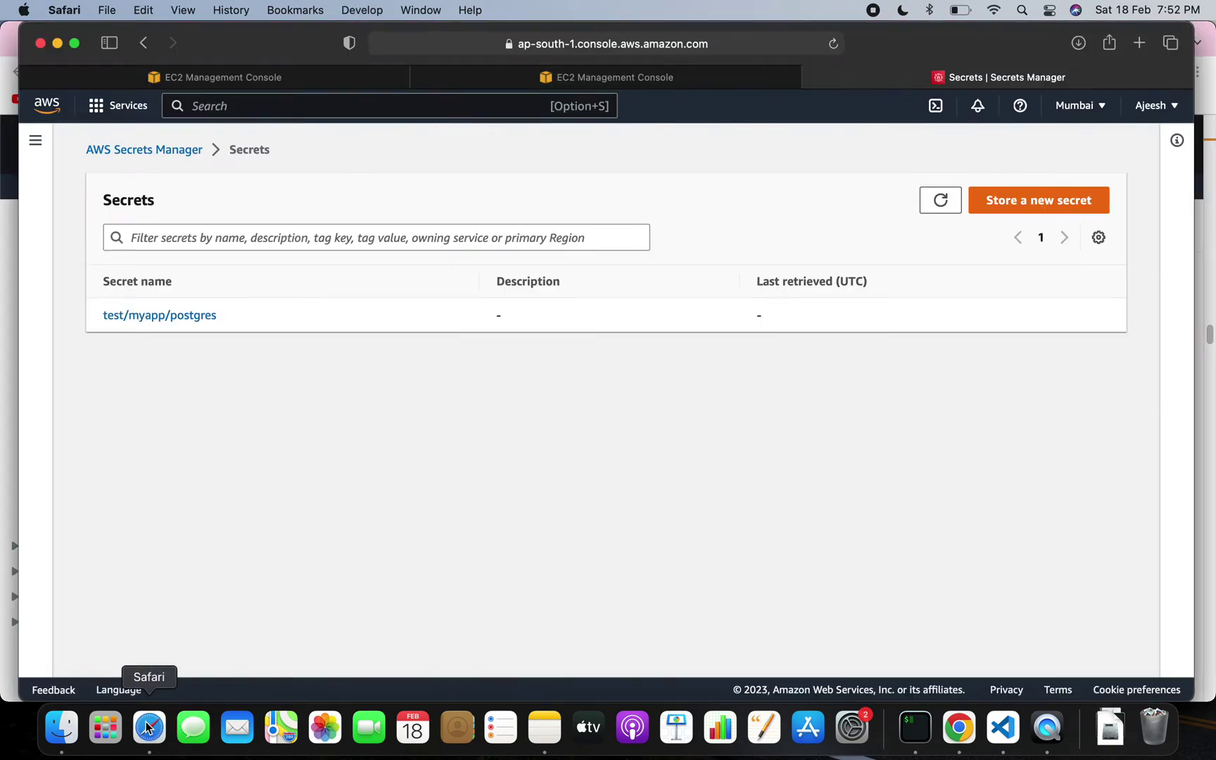
{"action": "left_click", "coordinate": [257, 104]}
{"action": "type", "text": "IAM"}
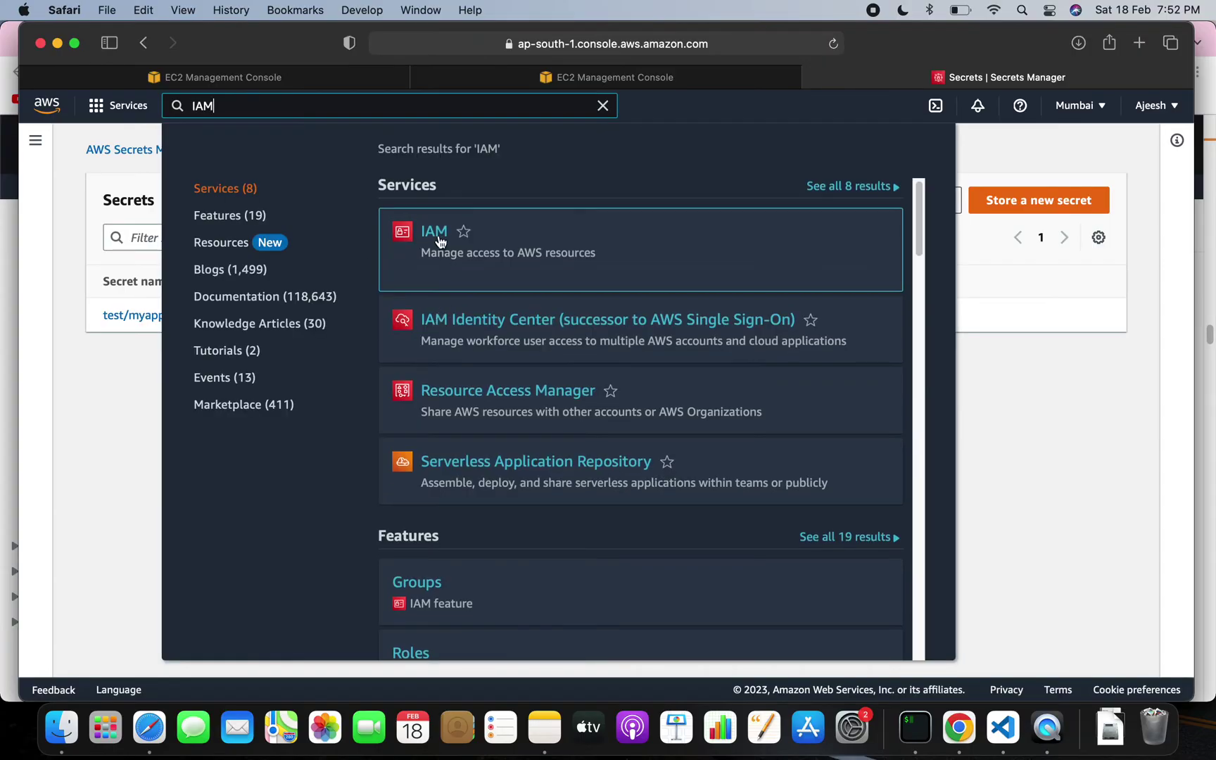
{"action": "left_click", "coordinate": [434, 237], "text": "super"}
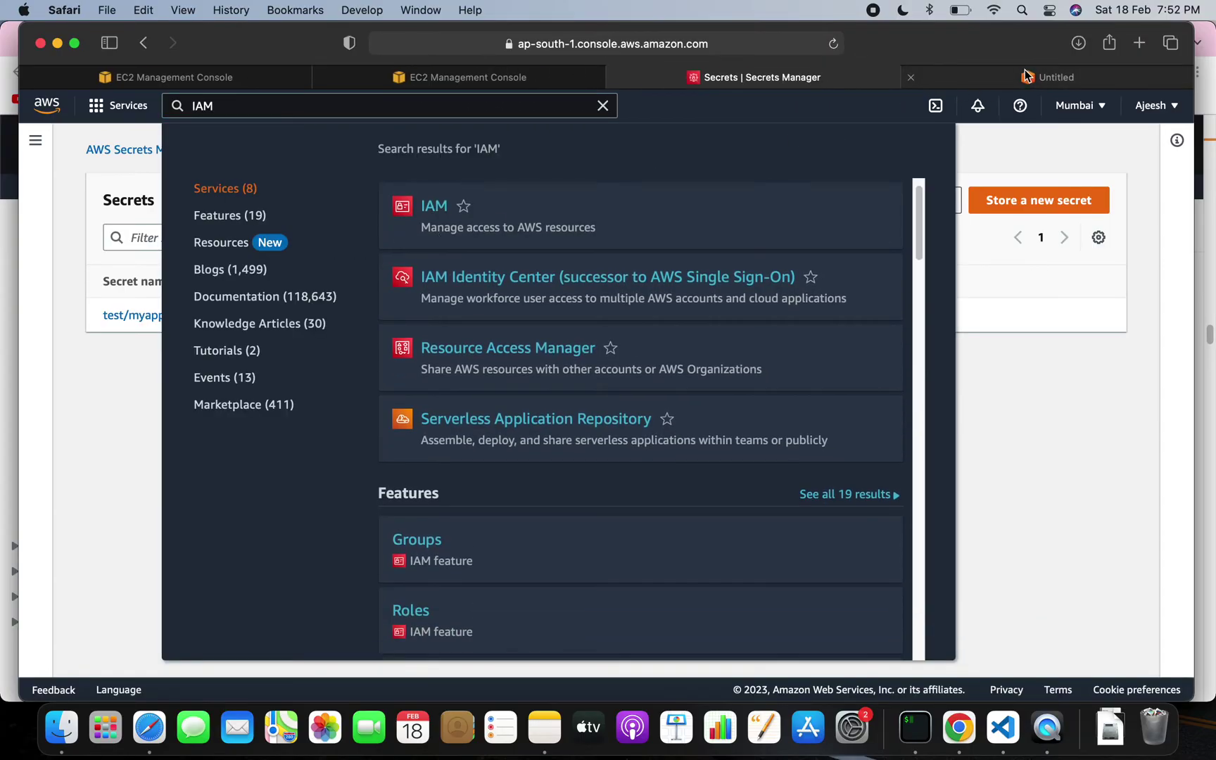
{"action": "left_click", "coordinate": [937, 77]}
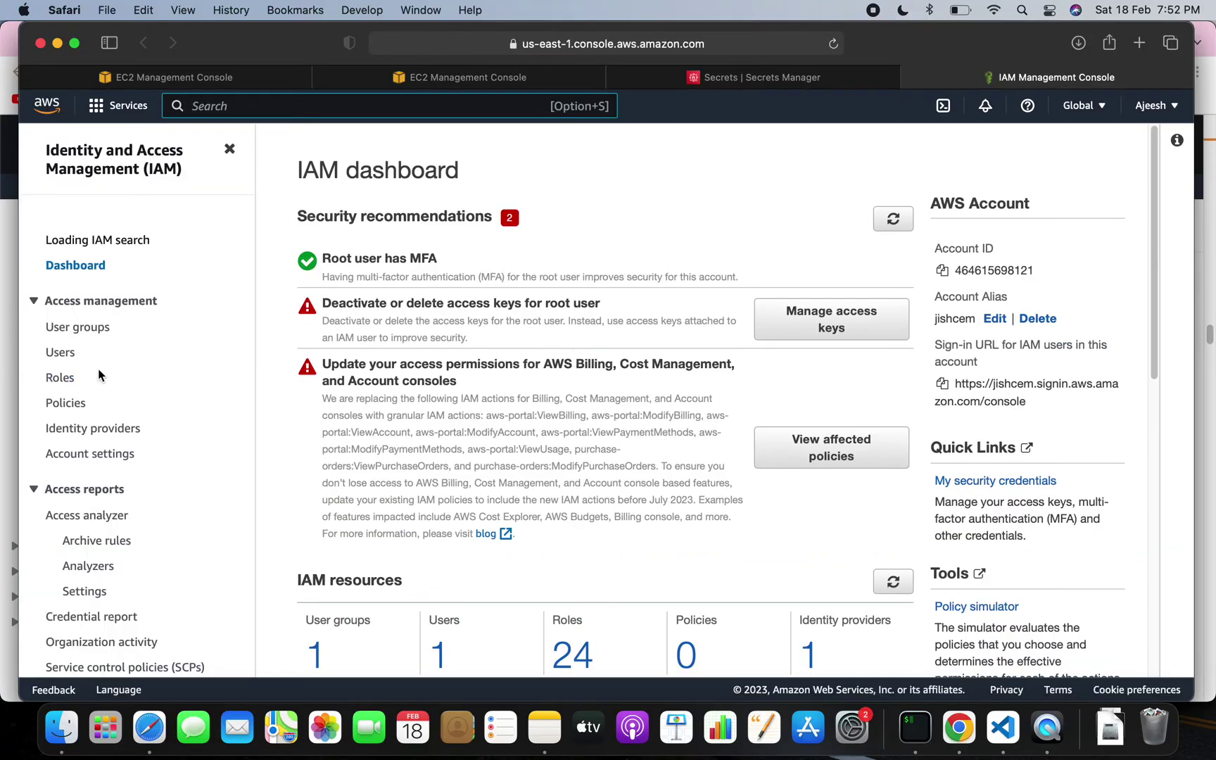
{"action": "left_click", "coordinate": [60, 385]}
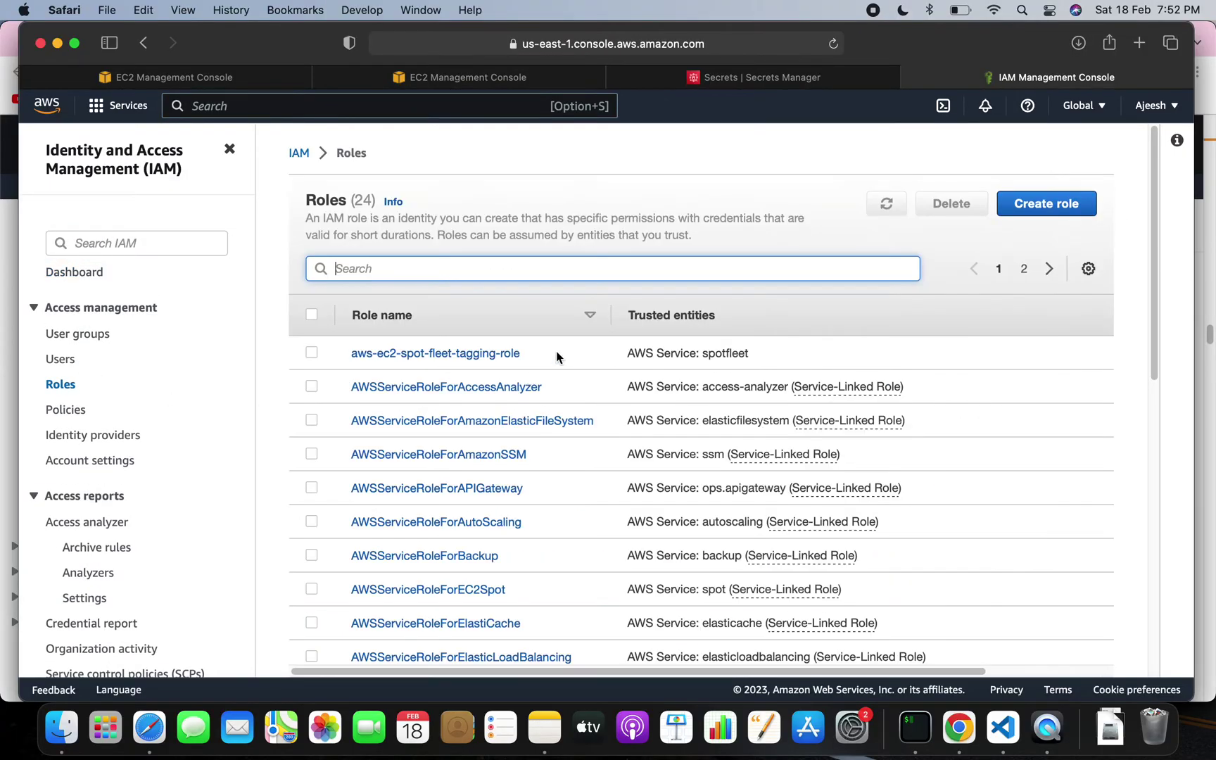
{"action": "left_click", "coordinate": [1033, 209]}
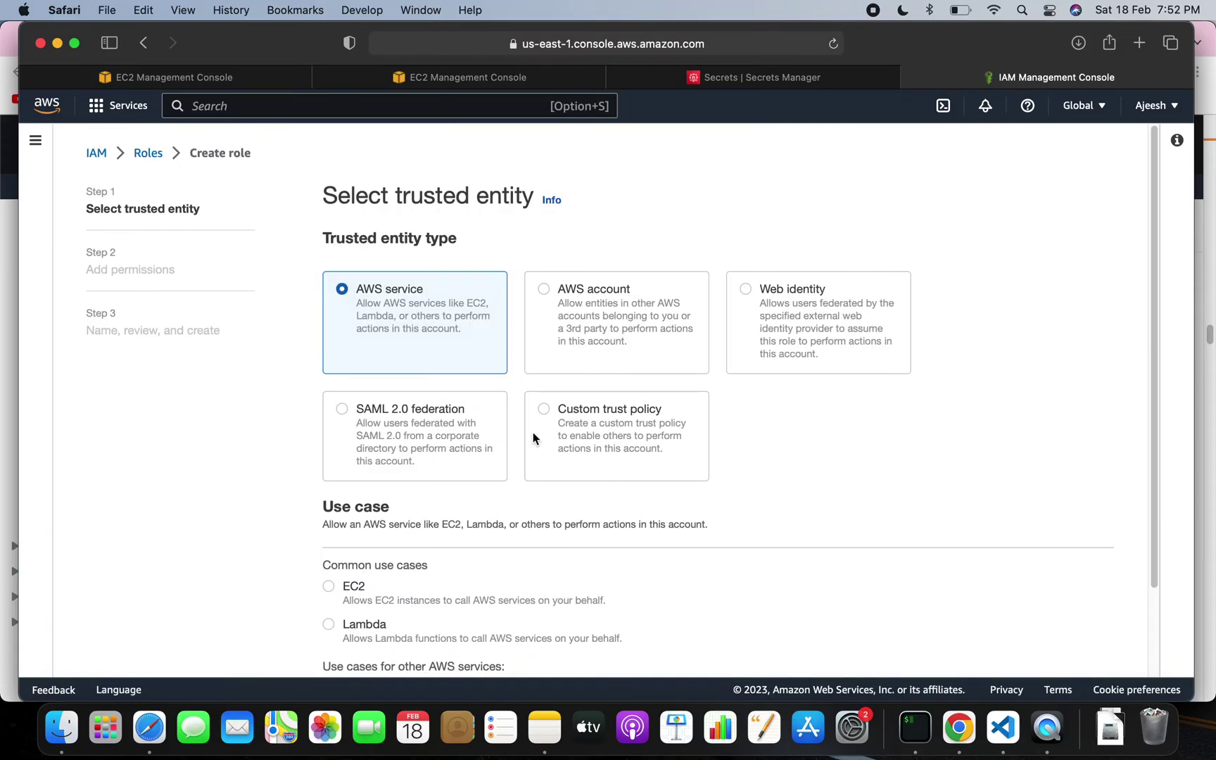
{"action": "scroll", "coordinate": [533, 438], "scroll_direction": "down", "scroll_amount": 3}
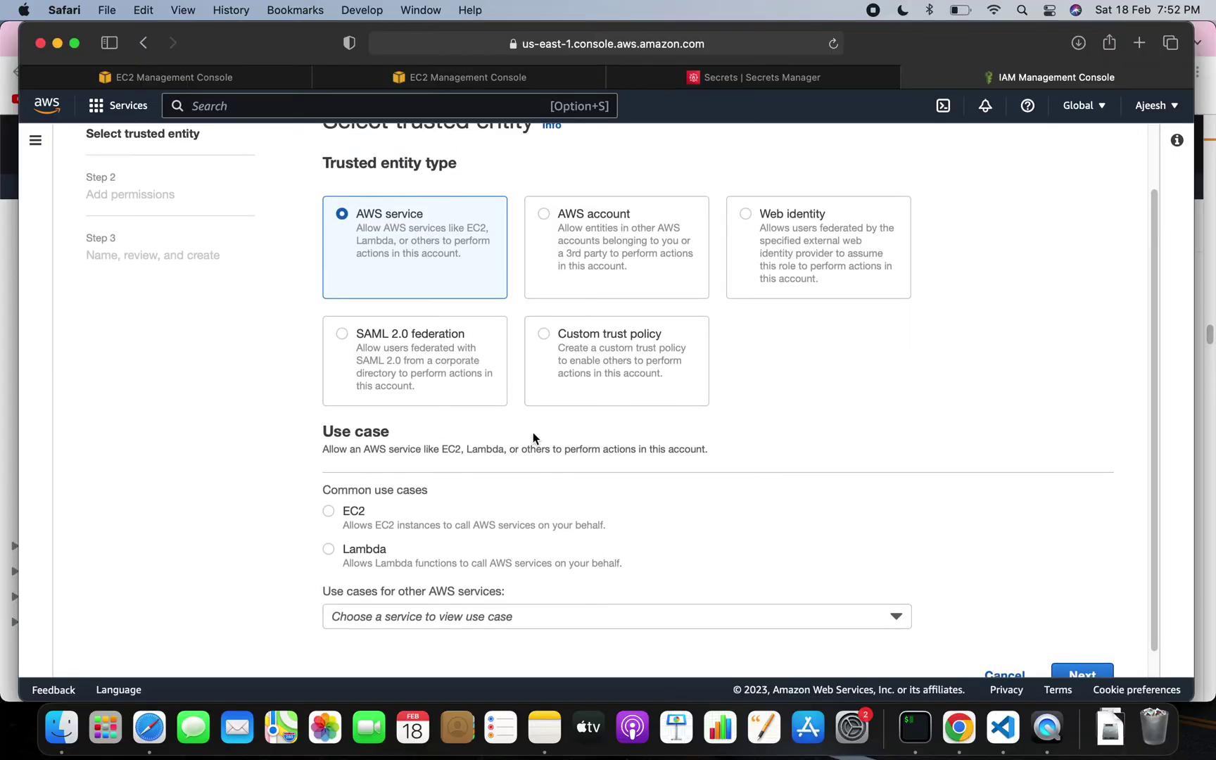
{"action": "left_click", "coordinate": [543, 334]}
{"action": "scroll", "coordinate": [791, 413], "scroll_direction": "down", "scroll_amount": 5}
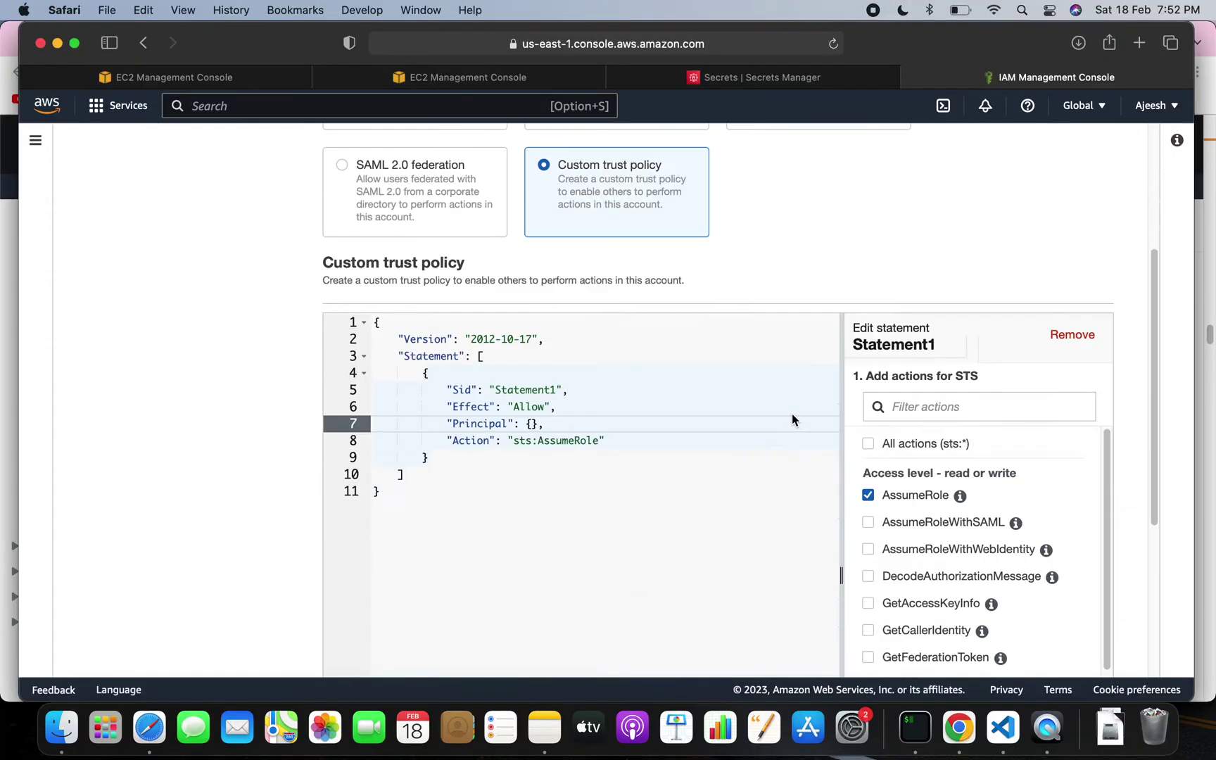
{"action": "scroll", "coordinate": [791, 413], "scroll_direction": "up", "scroll_amount": 1}
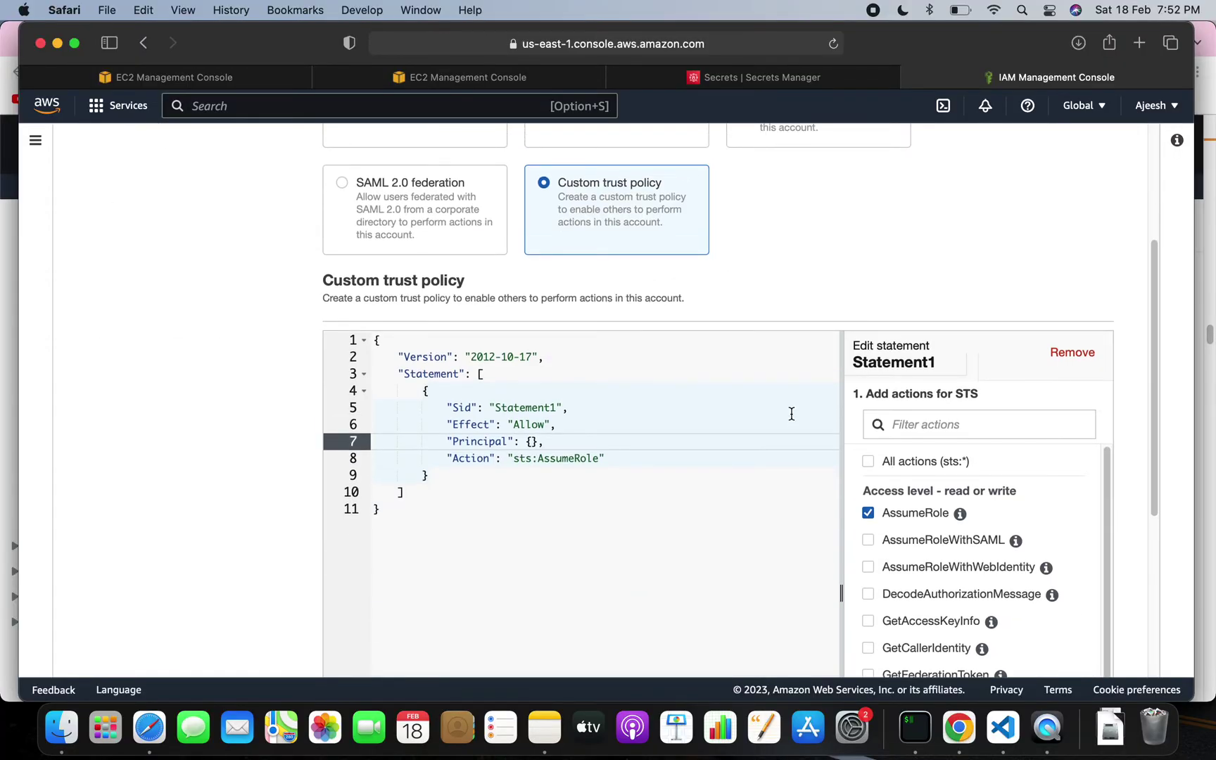
{"action": "scroll", "coordinate": [791, 414], "scroll_direction": "up", "scroll_amount": 1}
Replace the trust policy with the documentation's rds.amazonaws.com JSON and continue to permissions
{"action": "key", "text": "super+Tab"}
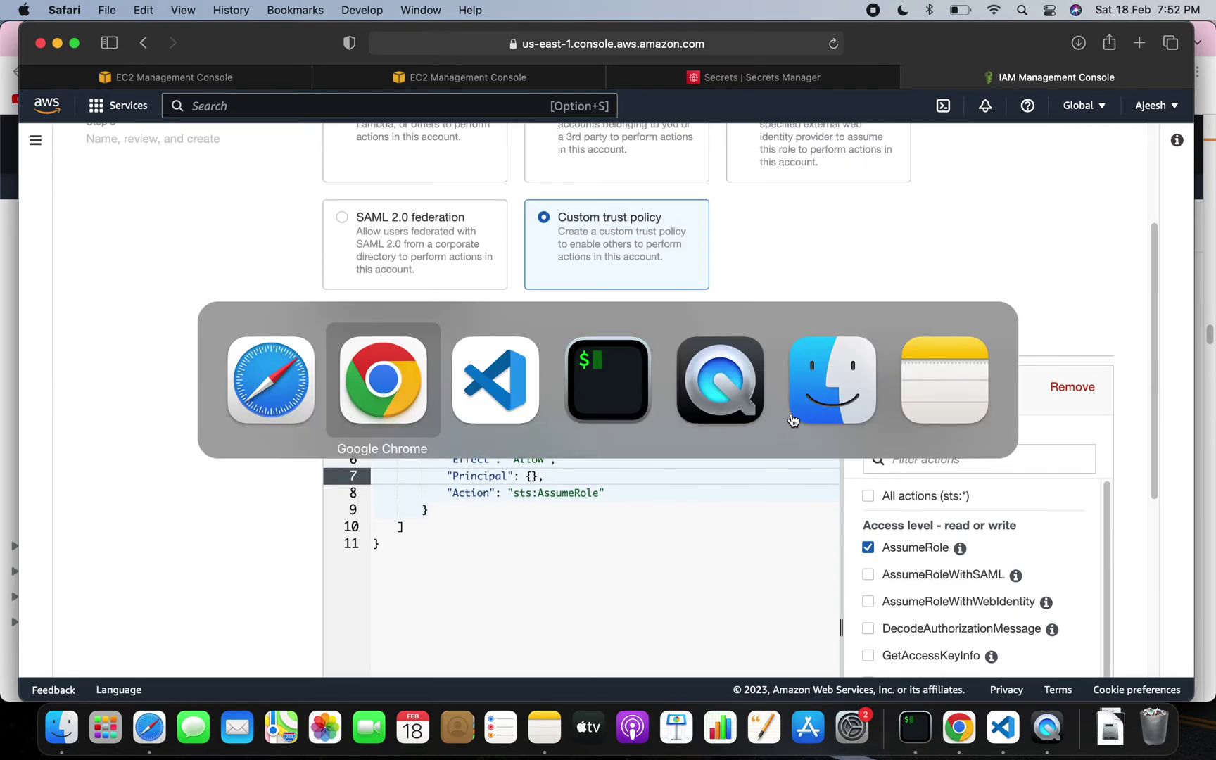
{"action": "scroll", "coordinate": [792, 413], "scroll_direction": "down", "scroll_amount": 6}
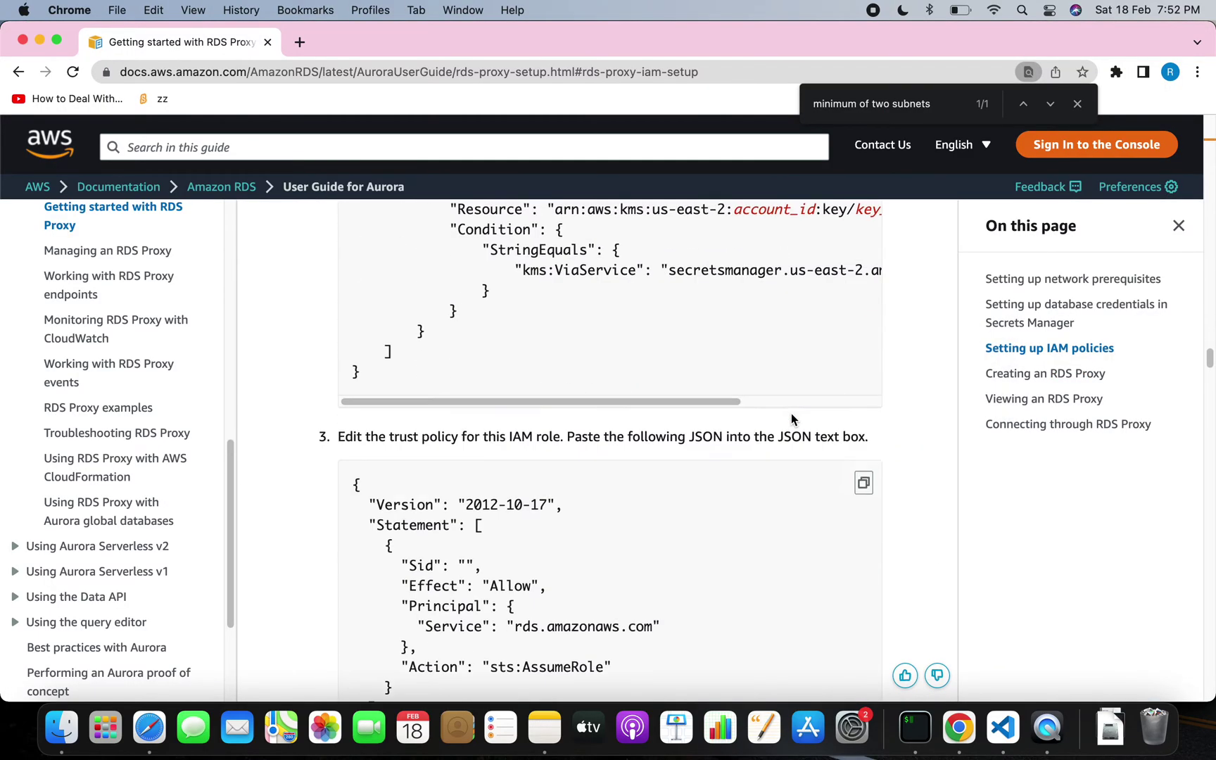
{"action": "scroll", "coordinate": [791, 415], "scroll_direction": "down", "scroll_amount": 5}
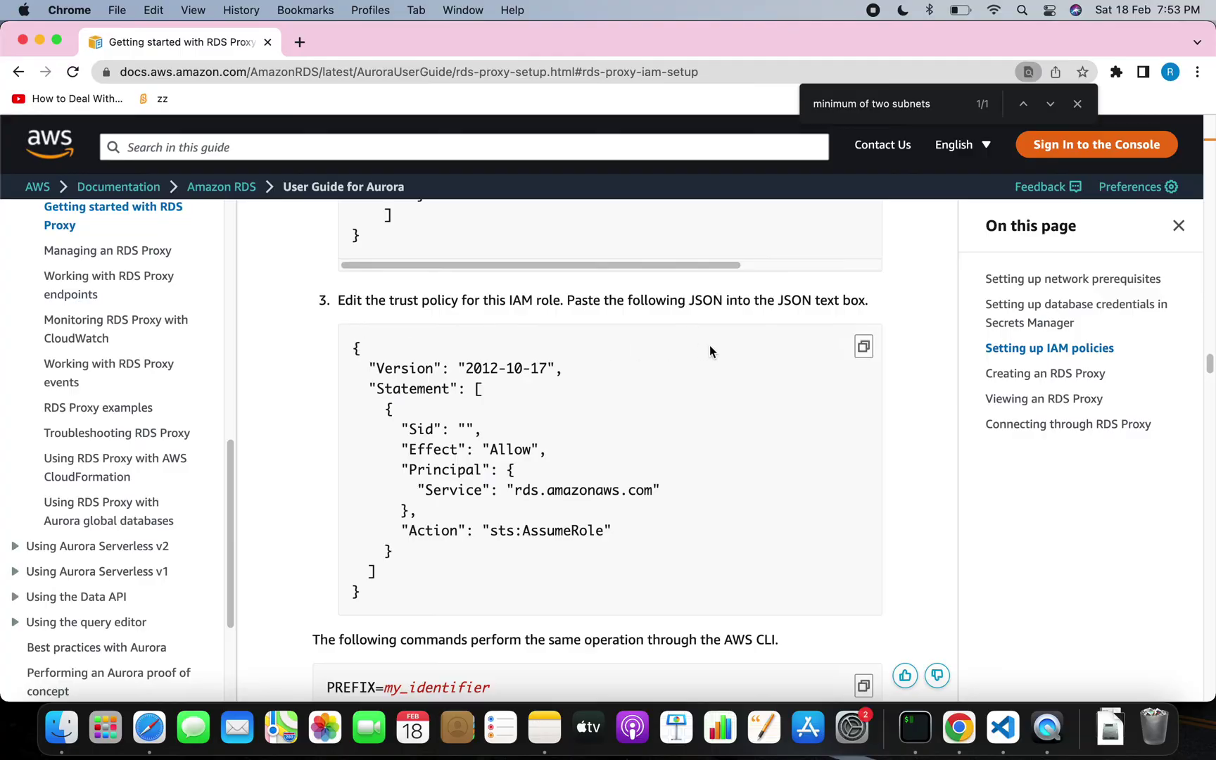
{"action": "key", "text": "super+Tab"}
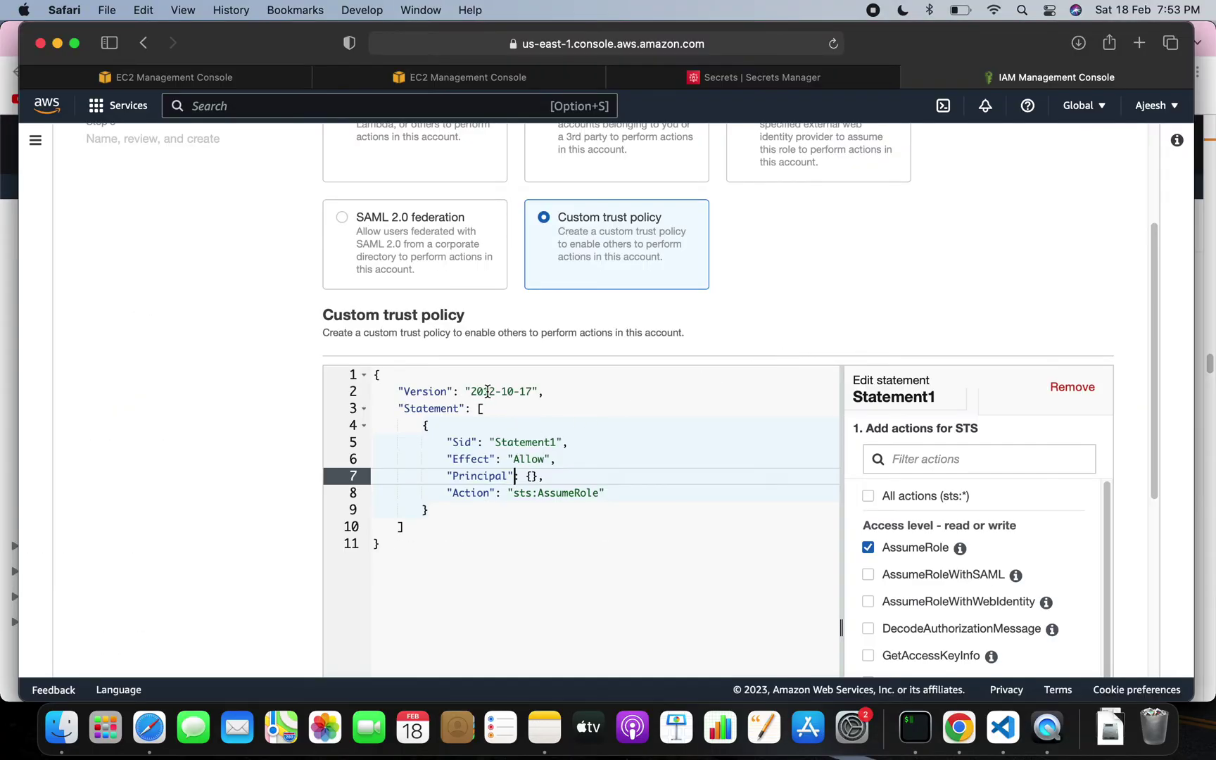
{"action": "left_click", "coordinate": [532, 441]}
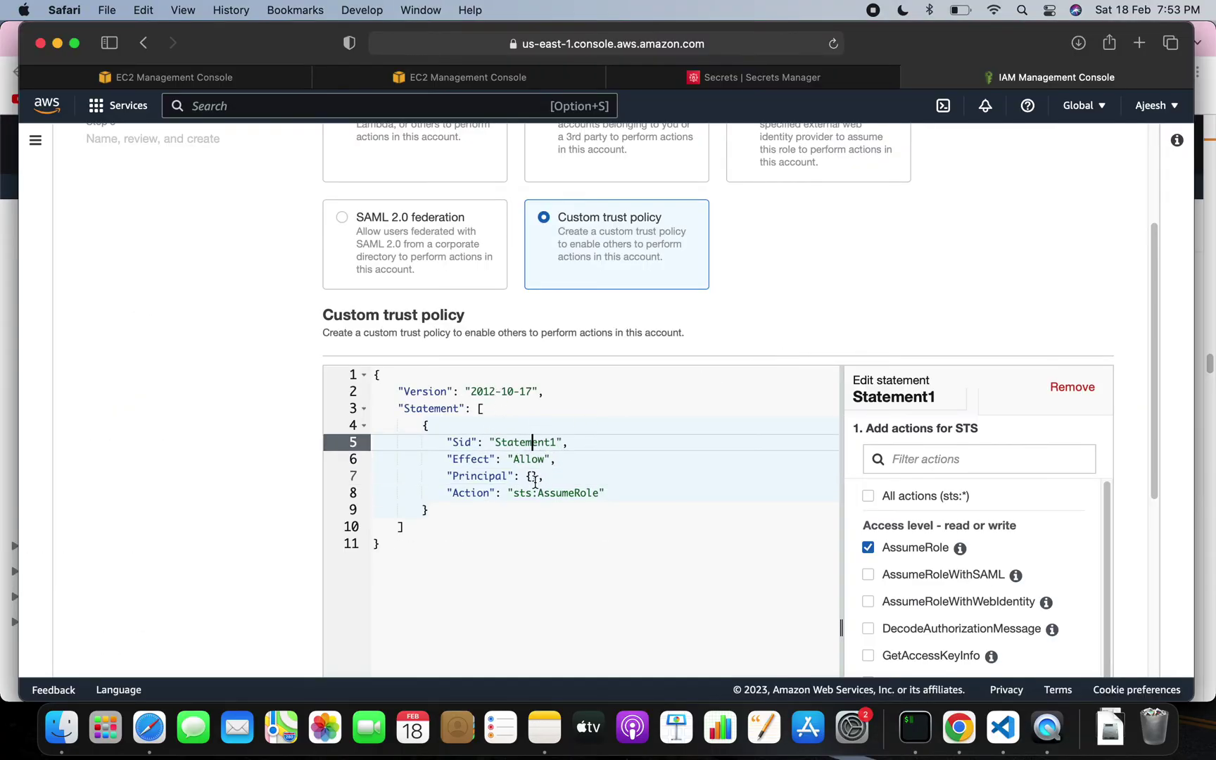
{"action": "key", "text": "super+Tab"}
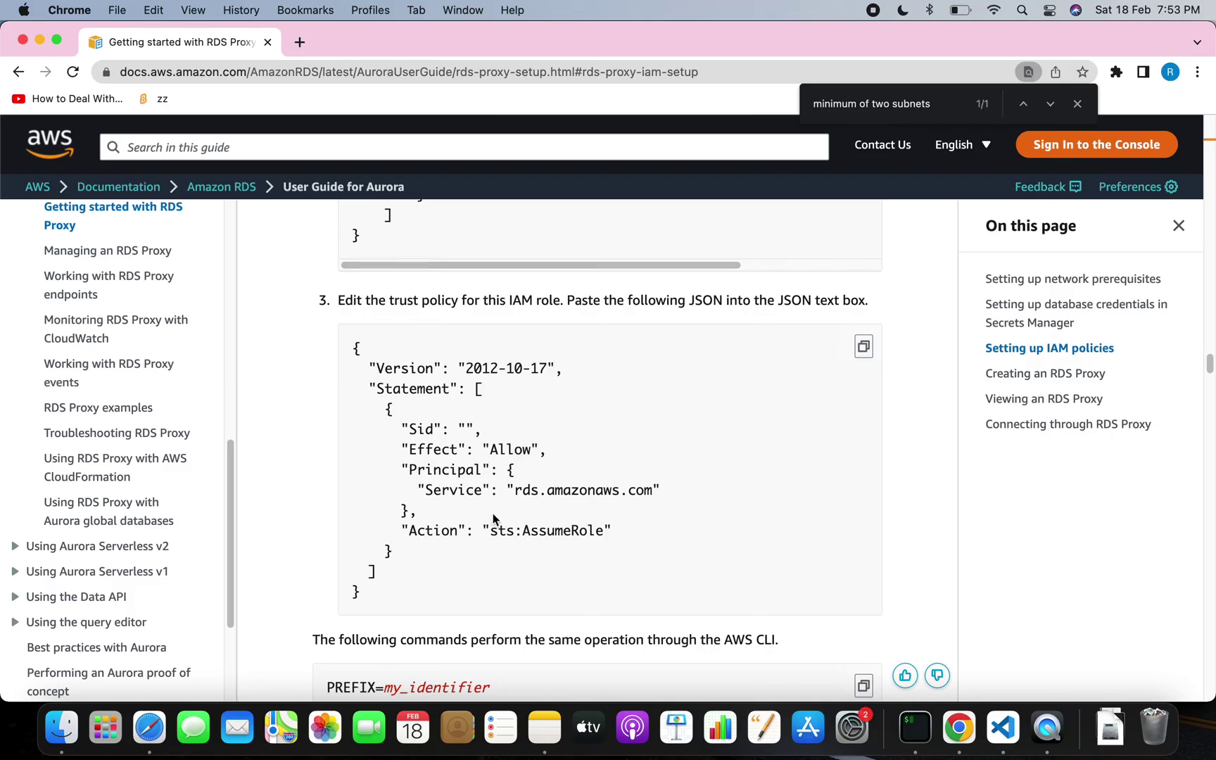
{"action": "left_click", "coordinate": [864, 346]}
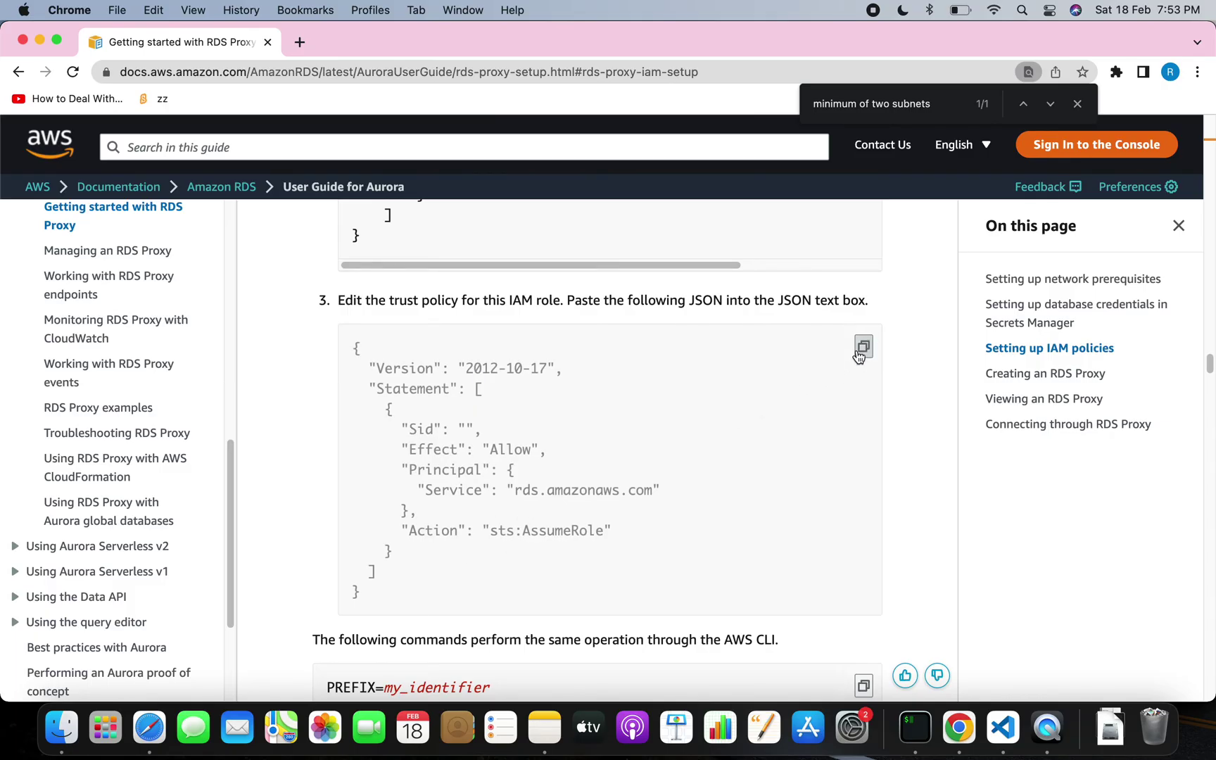
{"action": "key", "text": "super+Tab"}
{"action": "left_click", "coordinate": [488, 467]}
{"action": "key", "text": "super+a"}
{"action": "key", "text": "super+v"}
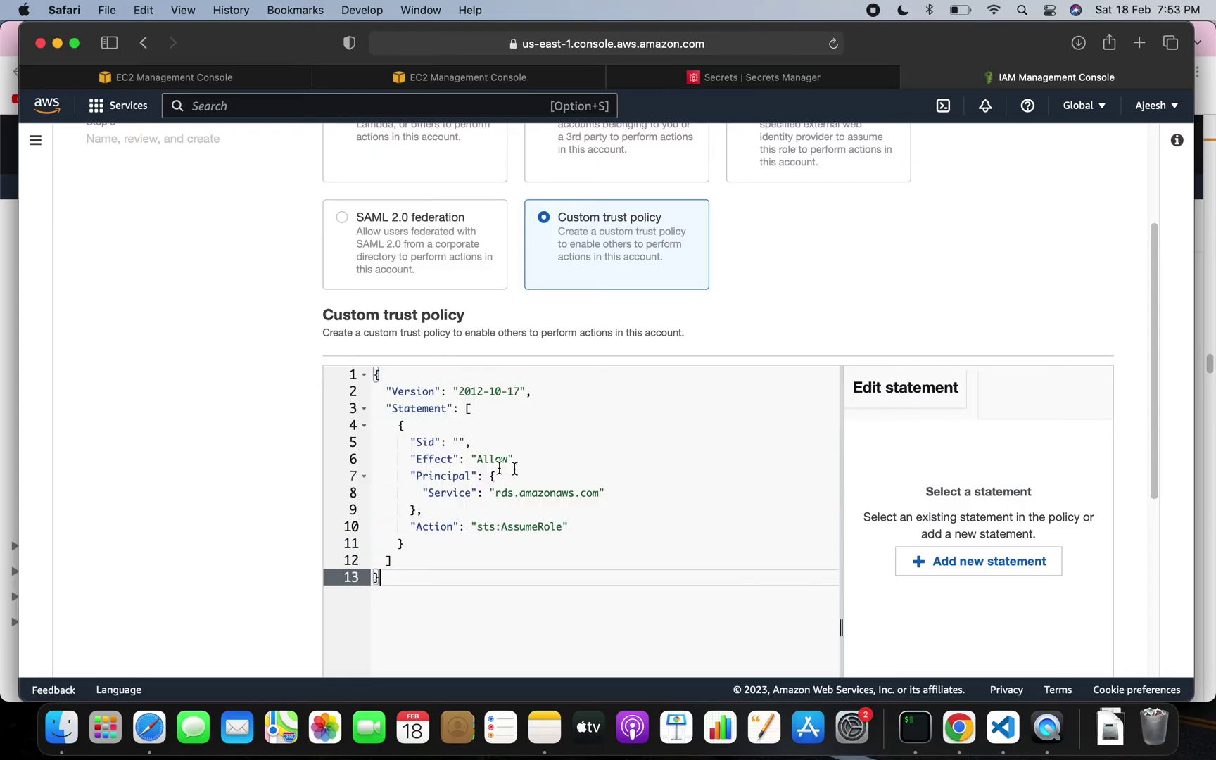
{"action": "scroll", "coordinate": [912, 462], "scroll_direction": "down", "scroll_amount": 5}
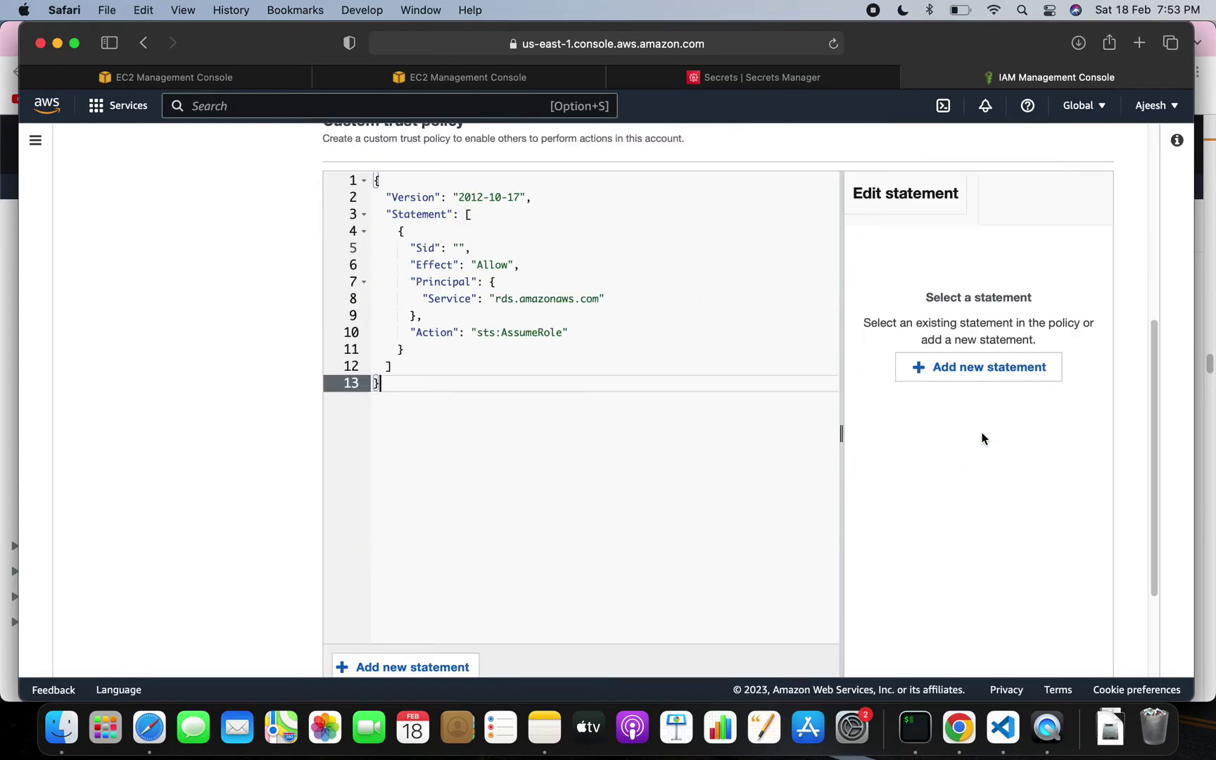
{"action": "left_click", "coordinate": [1083, 646]}
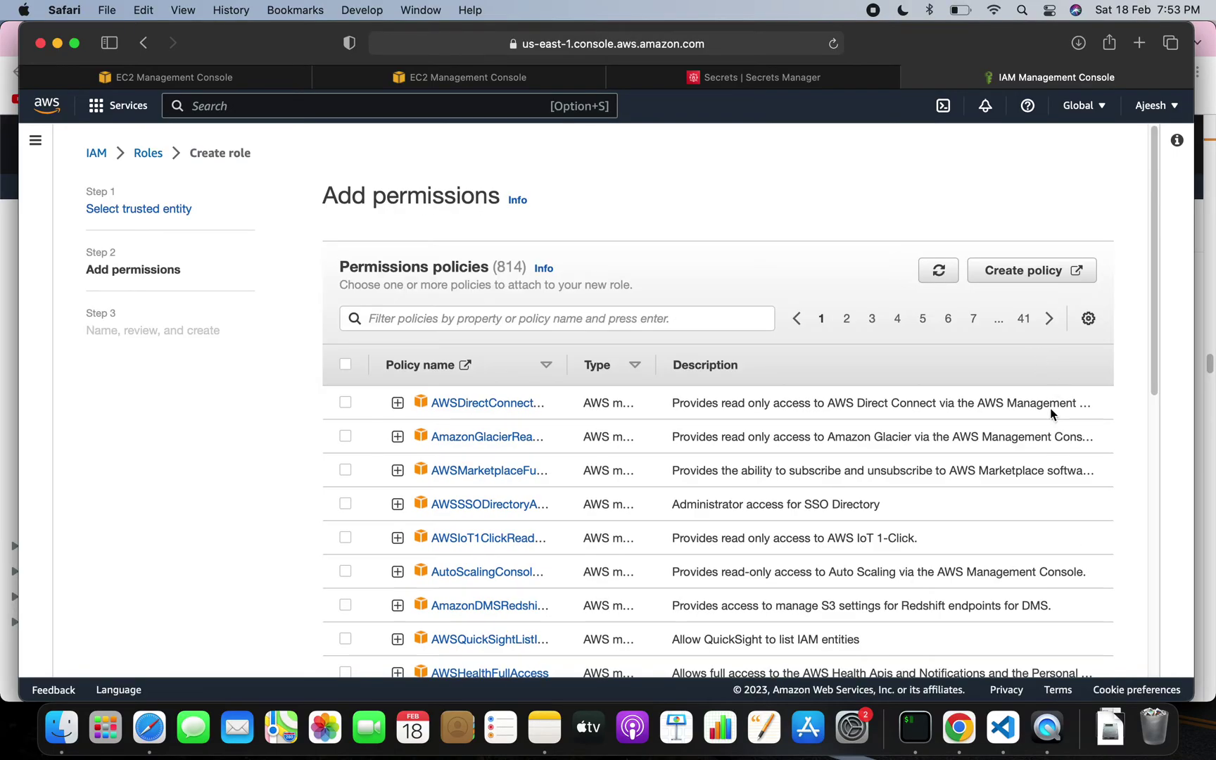
Skip permissions, name the role RDS-Proxy-Role and create it
{"action": "scroll", "coordinate": [1050, 412], "scroll_direction": "down", "scroll_amount": 10}
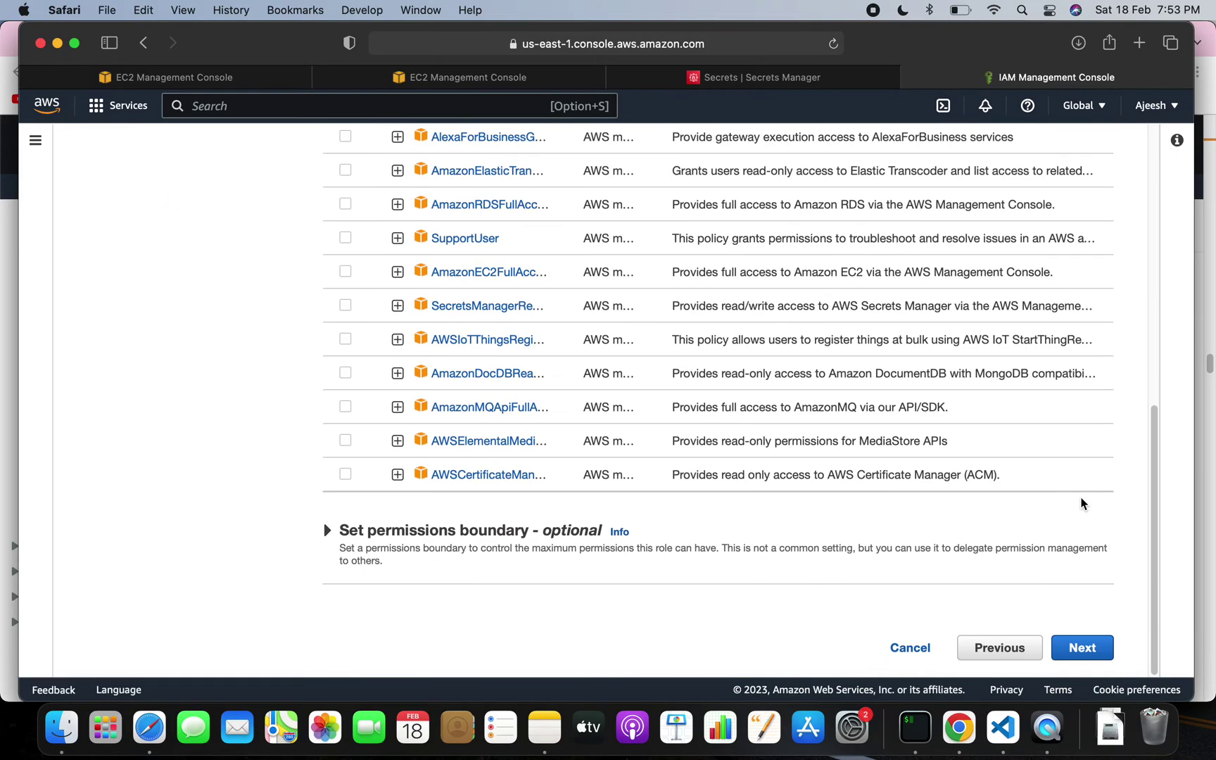
{"action": "left_click", "coordinate": [1081, 650]}
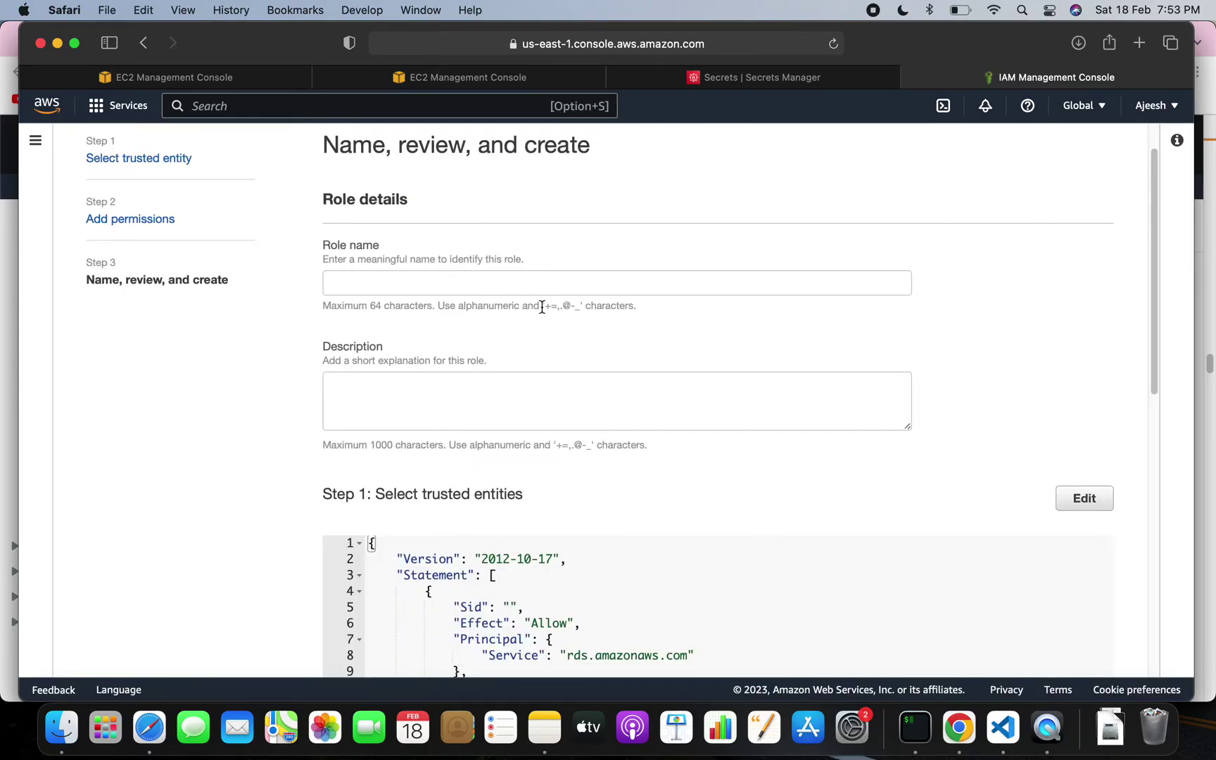
{"action": "left_click", "coordinate": [548, 287]}
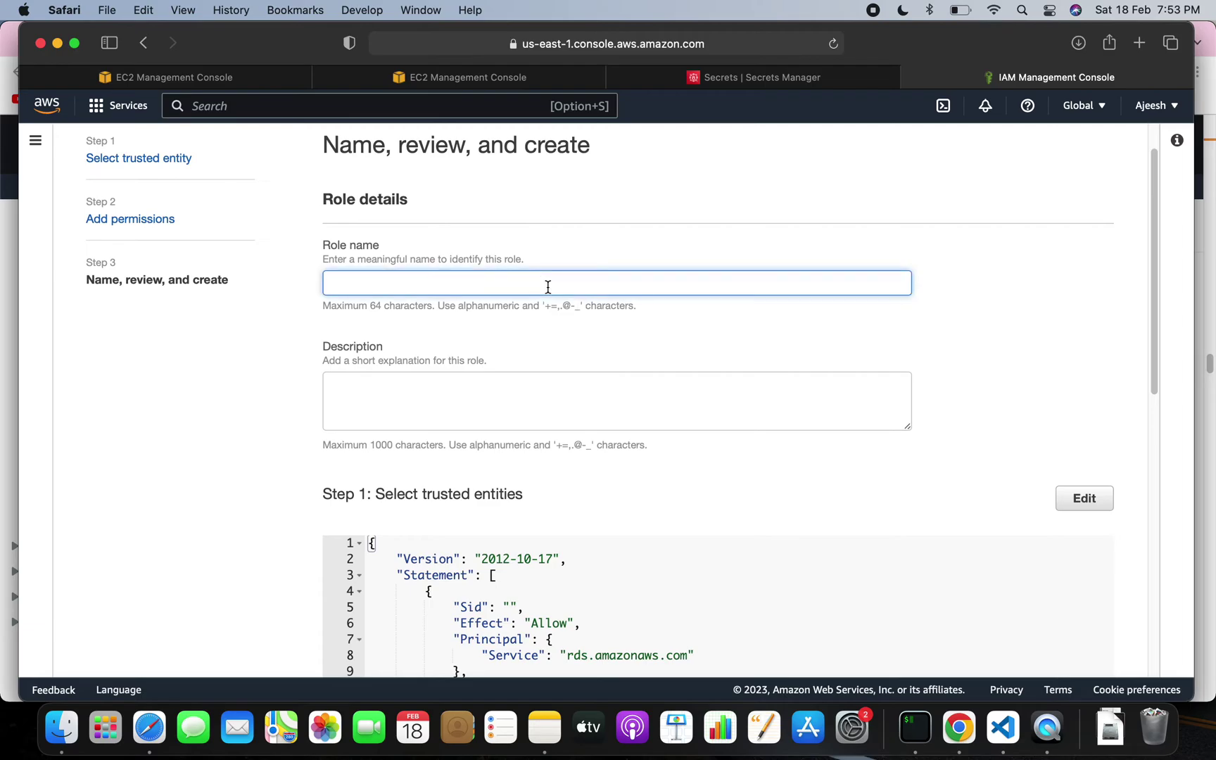
{"action": "type", "text": "RDS-Proxy-Role"}
{"action": "scroll", "coordinate": [580, 348], "scroll_direction": "down", "scroll_amount": 10}
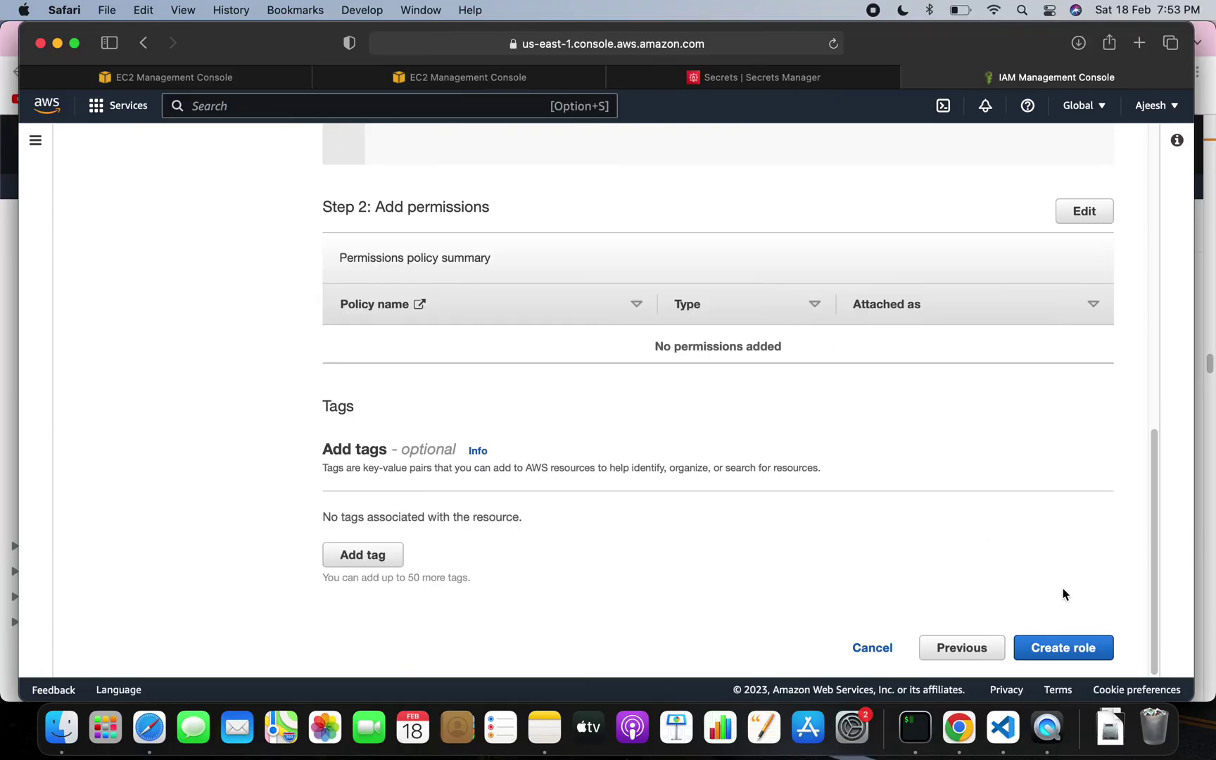
{"action": "scroll", "coordinate": [1062, 646], "scroll_direction": "up", "scroll_amount": 3}
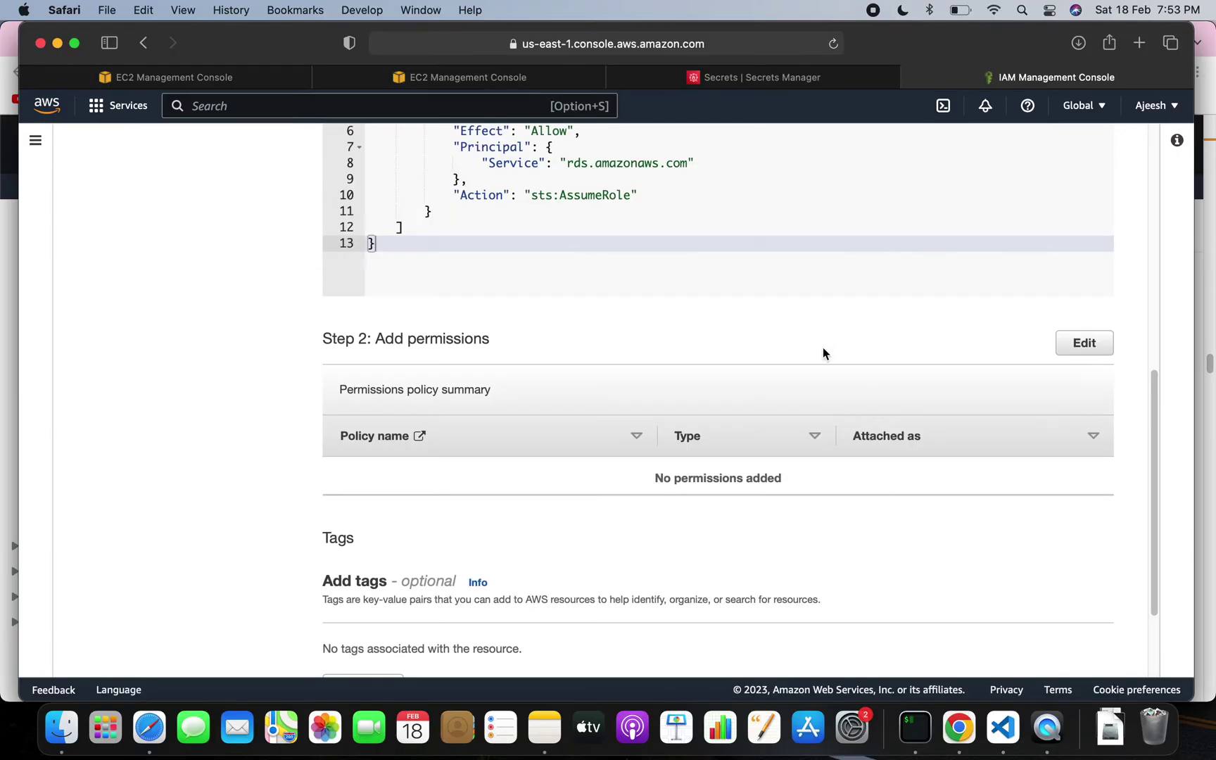
{"action": "scroll", "coordinate": [823, 352], "scroll_direction": "down", "scroll_amount": 3}
{"action": "scroll", "coordinate": [822, 352], "scroll_direction": "up", "scroll_amount": 10}
{"action": "scroll", "coordinate": [1035, 606], "scroll_direction": "down", "scroll_amount": 10}
{"action": "left_click", "coordinate": [1041, 646]}
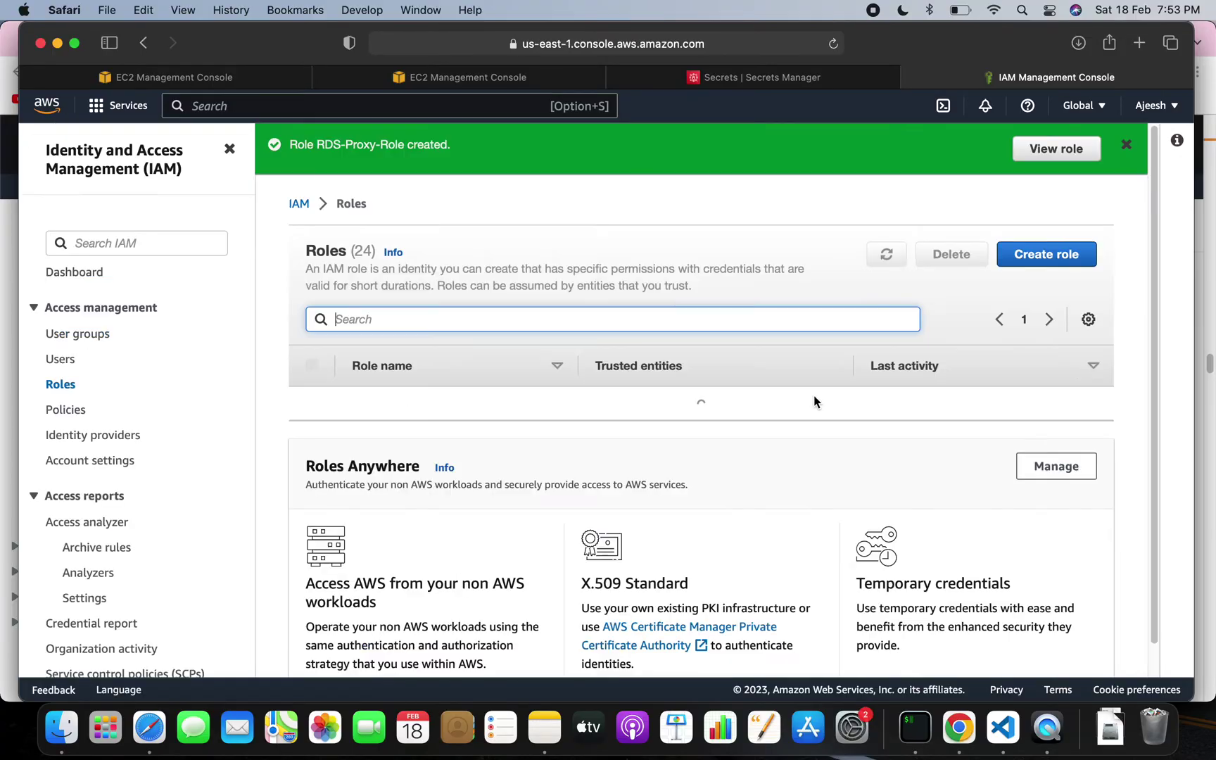
Filter roles by RDS, open RDS-Proxy-Role and start creating an inline policy
{"action": "type", "text": "RDS"}
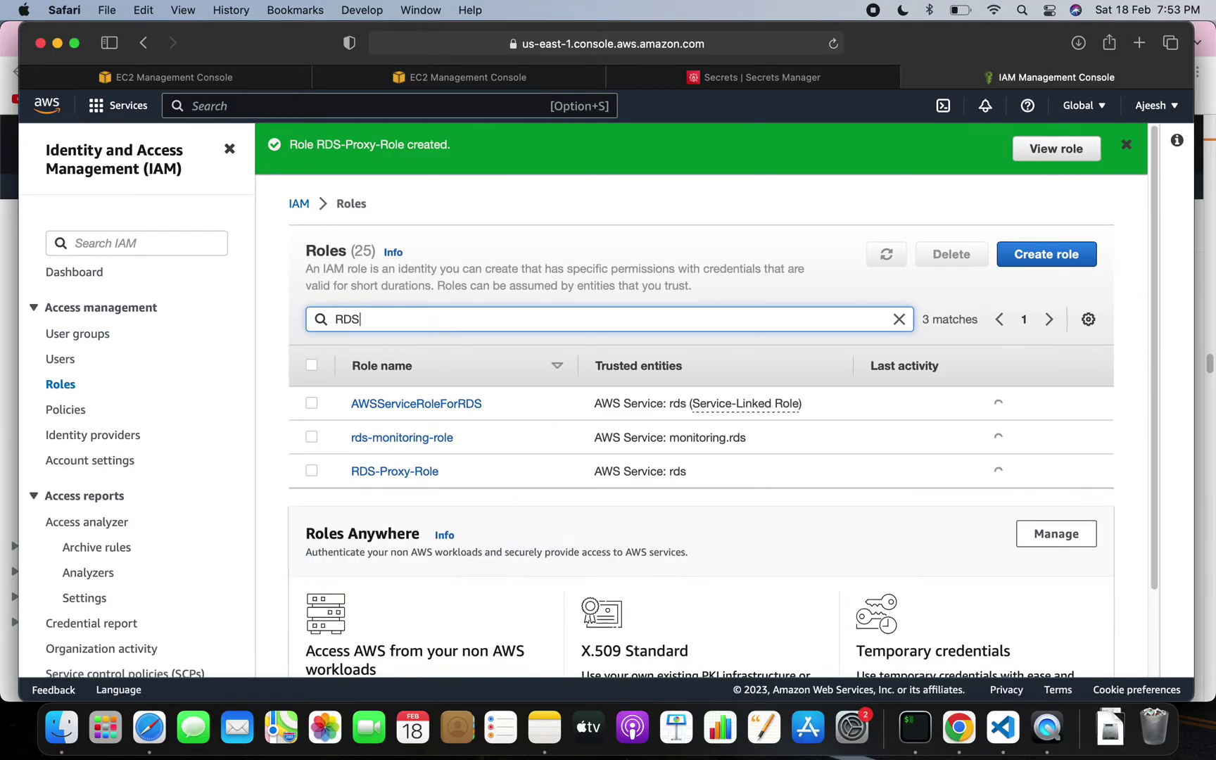
{"action": "left_click", "coordinate": [423, 477]}
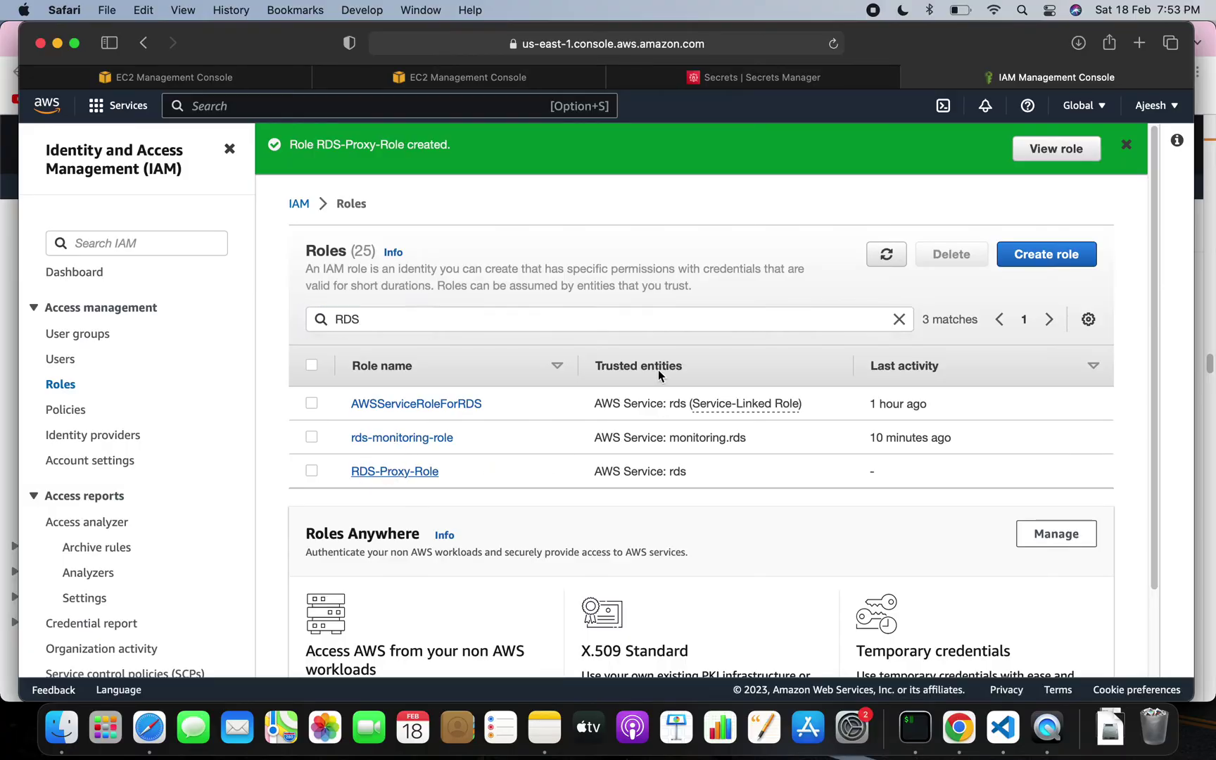
{"action": "scroll", "coordinate": [647, 331], "scroll_direction": "down", "scroll_amount": 3}
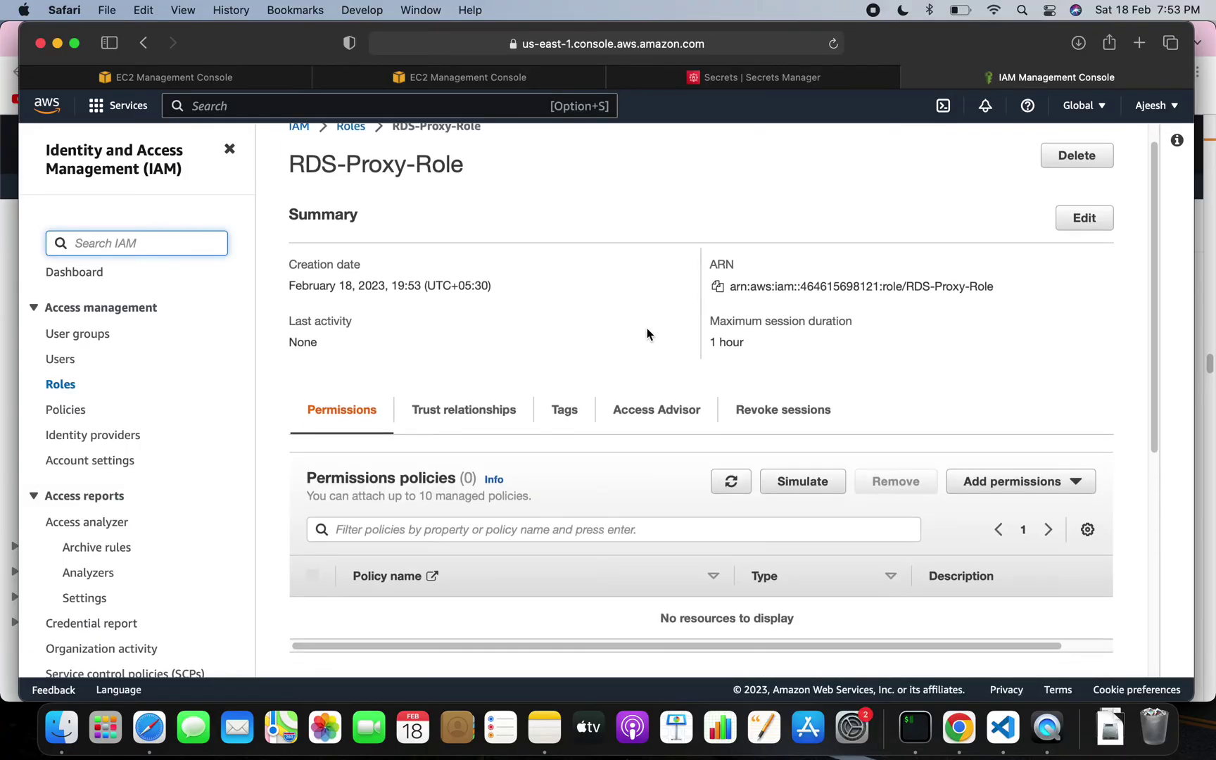
{"action": "scroll", "coordinate": [647, 331], "scroll_direction": "down", "scroll_amount": 5}
{"action": "scroll", "coordinate": [647, 329], "scroll_direction": "up", "scroll_amount": 4}
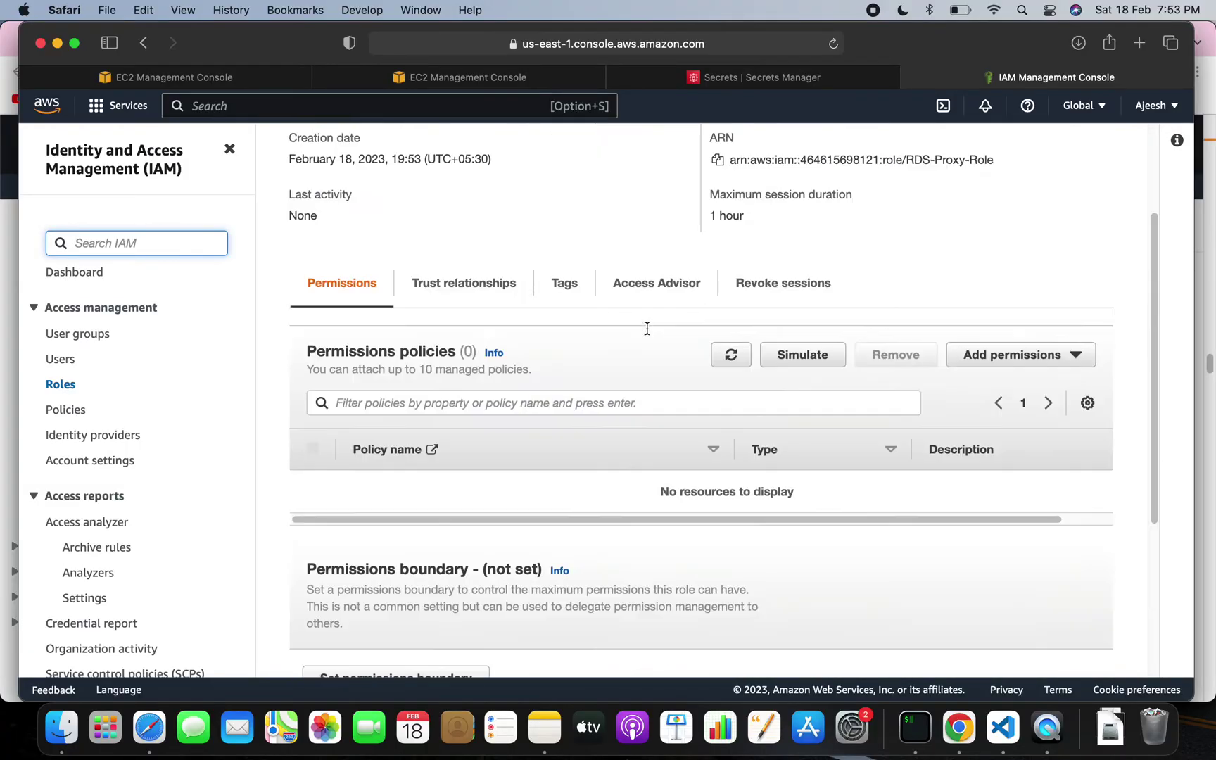
{"action": "left_click", "coordinate": [1042, 360]}
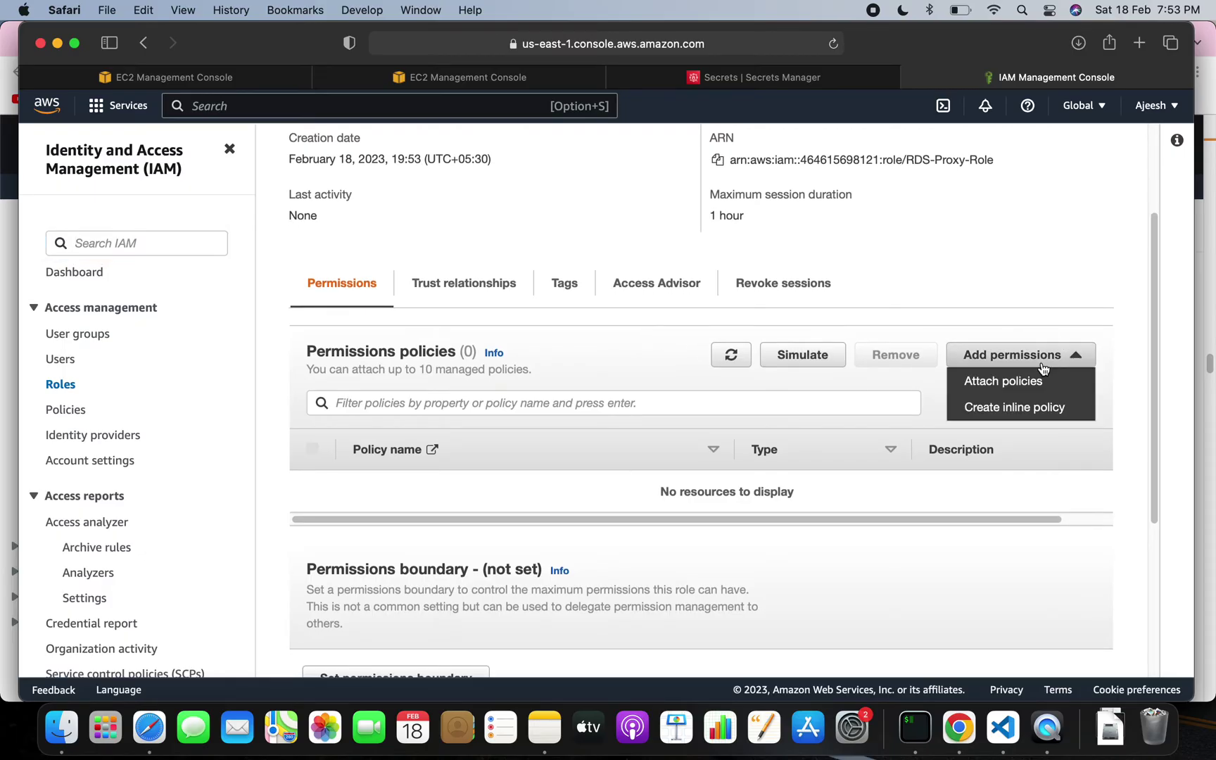
{"action": "left_click", "coordinate": [1023, 408]}
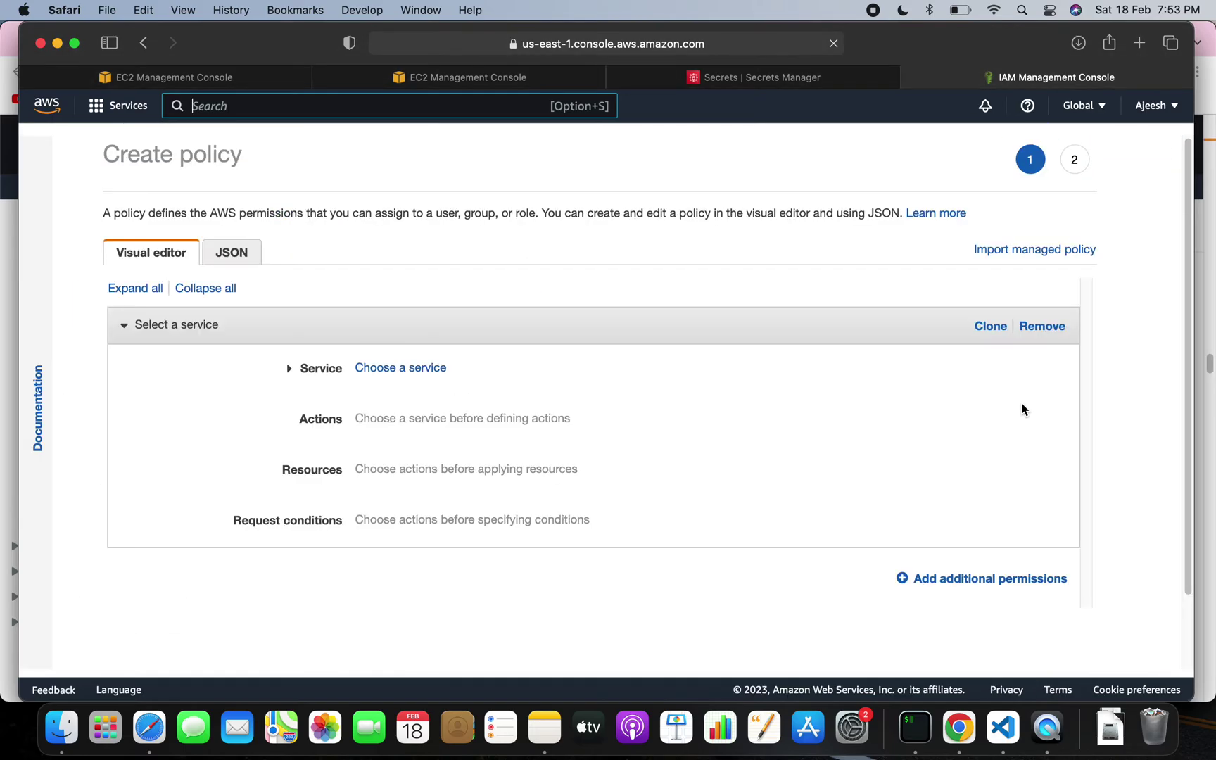
Switch the policy editor to JSON and copy the docs' Secrets Manager policy for editing in VS Code
{"action": "left_click", "coordinate": [237, 259]}
{"action": "left_click", "coordinate": [362, 383]}
{"action": "key", "text": "super+Tab"}
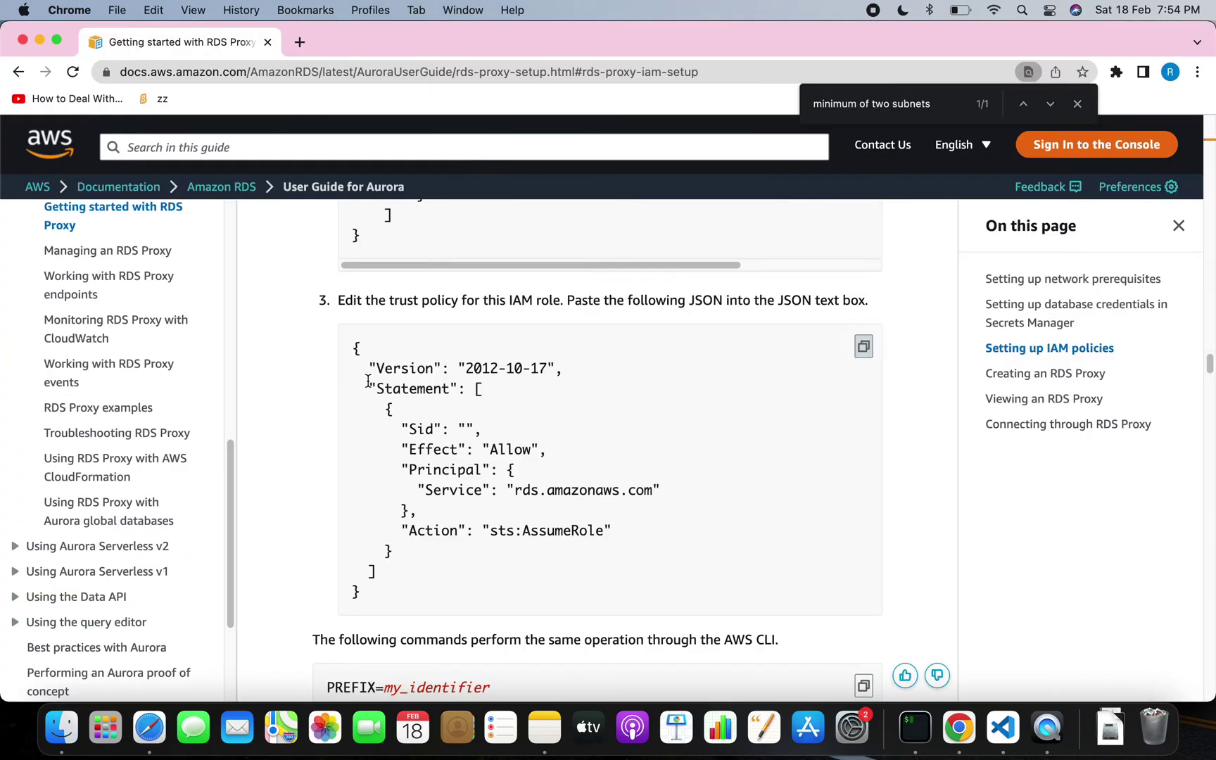
{"action": "scroll", "coordinate": [629, 402], "scroll_direction": "up", "scroll_amount": 10}
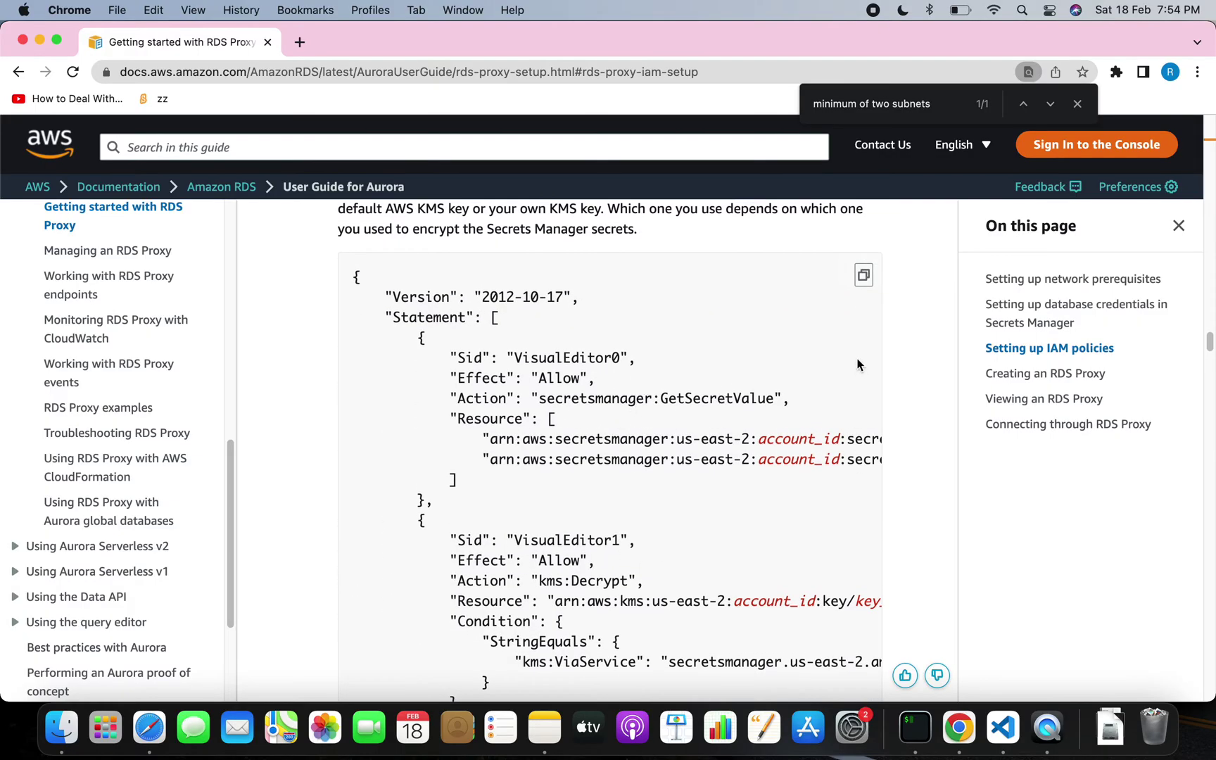
{"action": "left_click", "coordinate": [864, 276]}
{"action": "scroll", "coordinate": [841, 347], "scroll_direction": "up", "scroll_amount": 1}
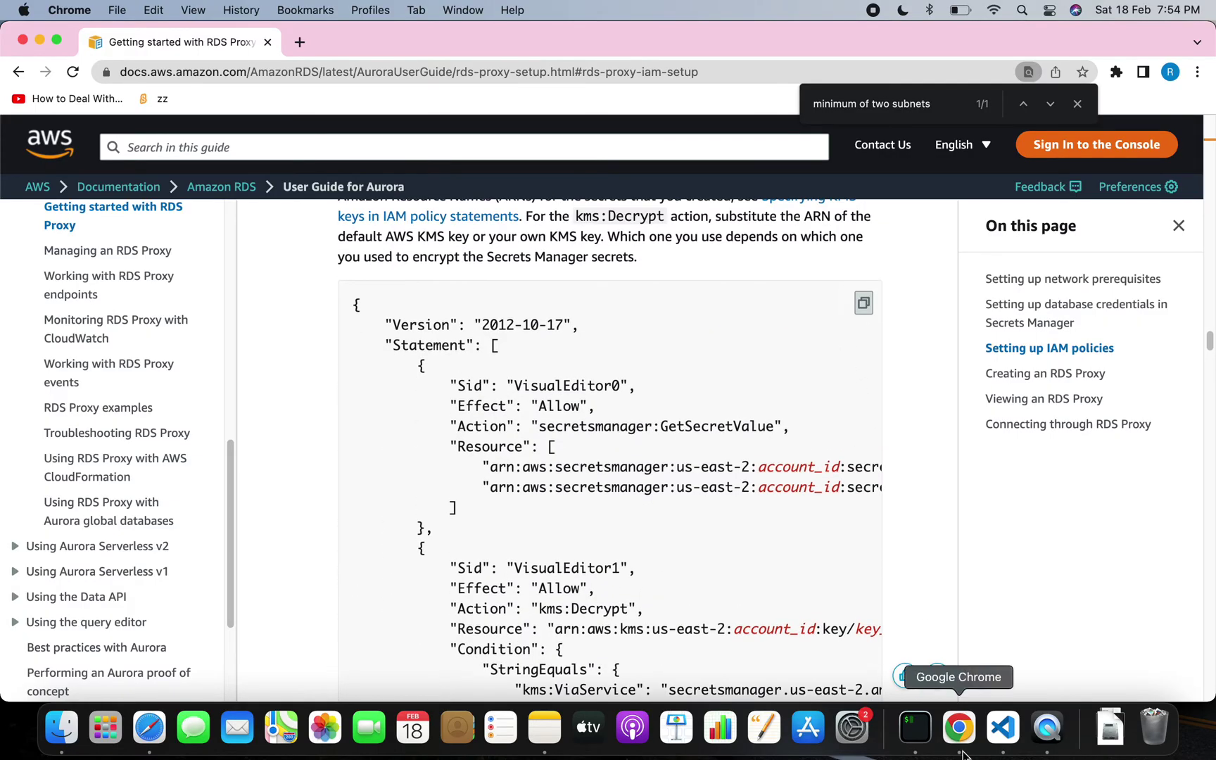
{"action": "left_click", "coordinate": [1002, 730]}
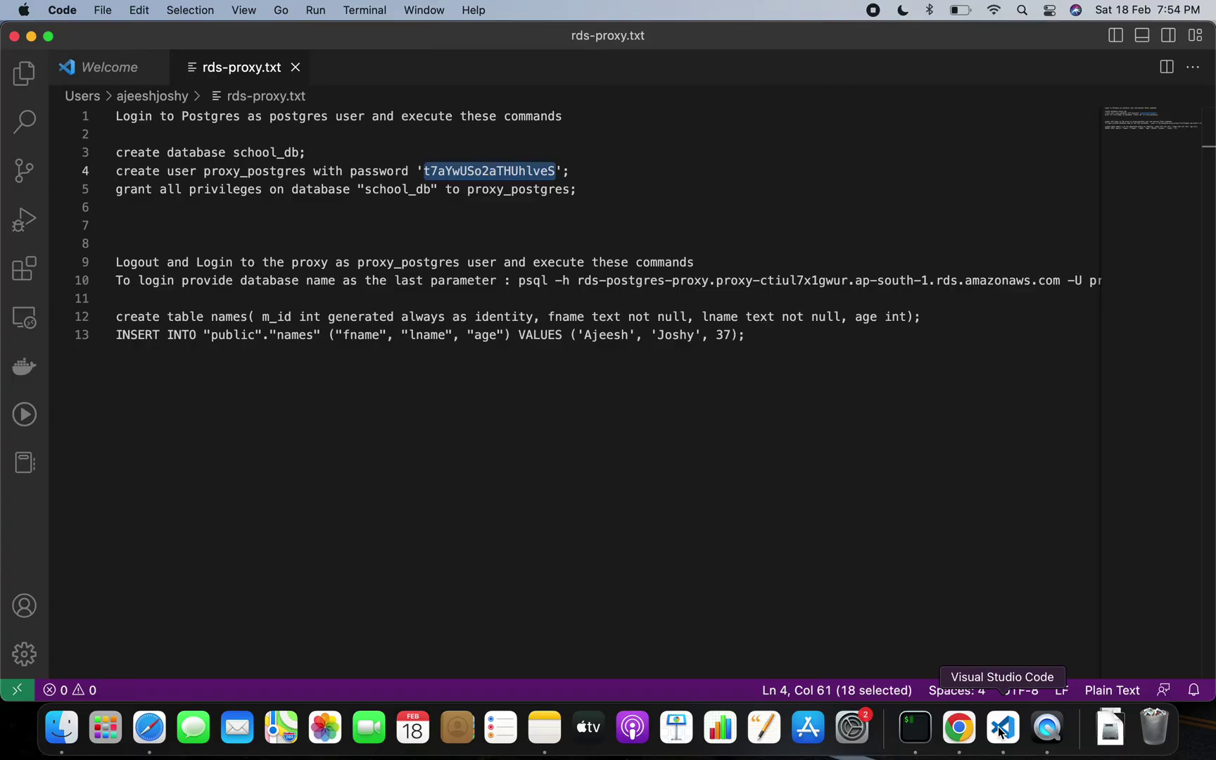
Paste the Secrets Manager policy into a new file and delete its second secret resource line
{"action": "key", "text": "super+n"}
{"action": "key", "text": "super+v"}
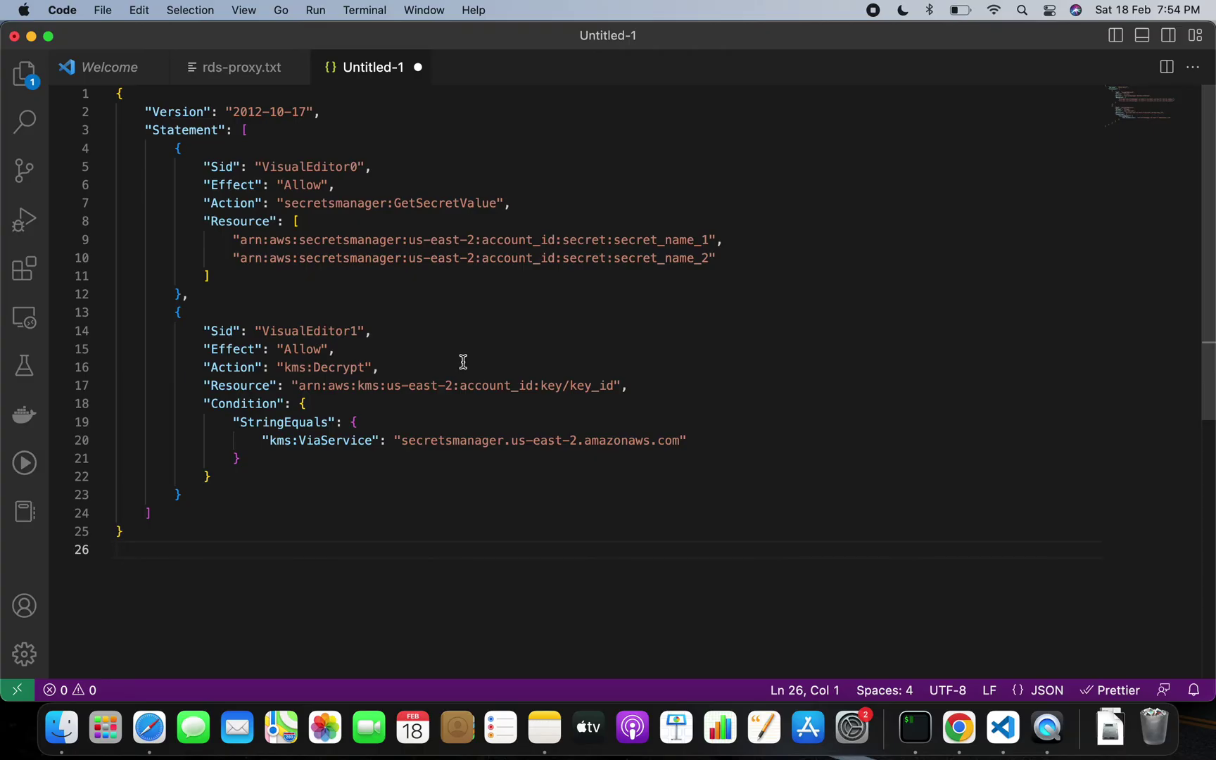
{"action": "left_click", "coordinate": [716, 241]}
{"action": "type", "text": ","}
{"action": "key", "text": "Left"}
{"action": "key", "text": "shift+Down"}
{"action": "key", "text": "BackSpace"}
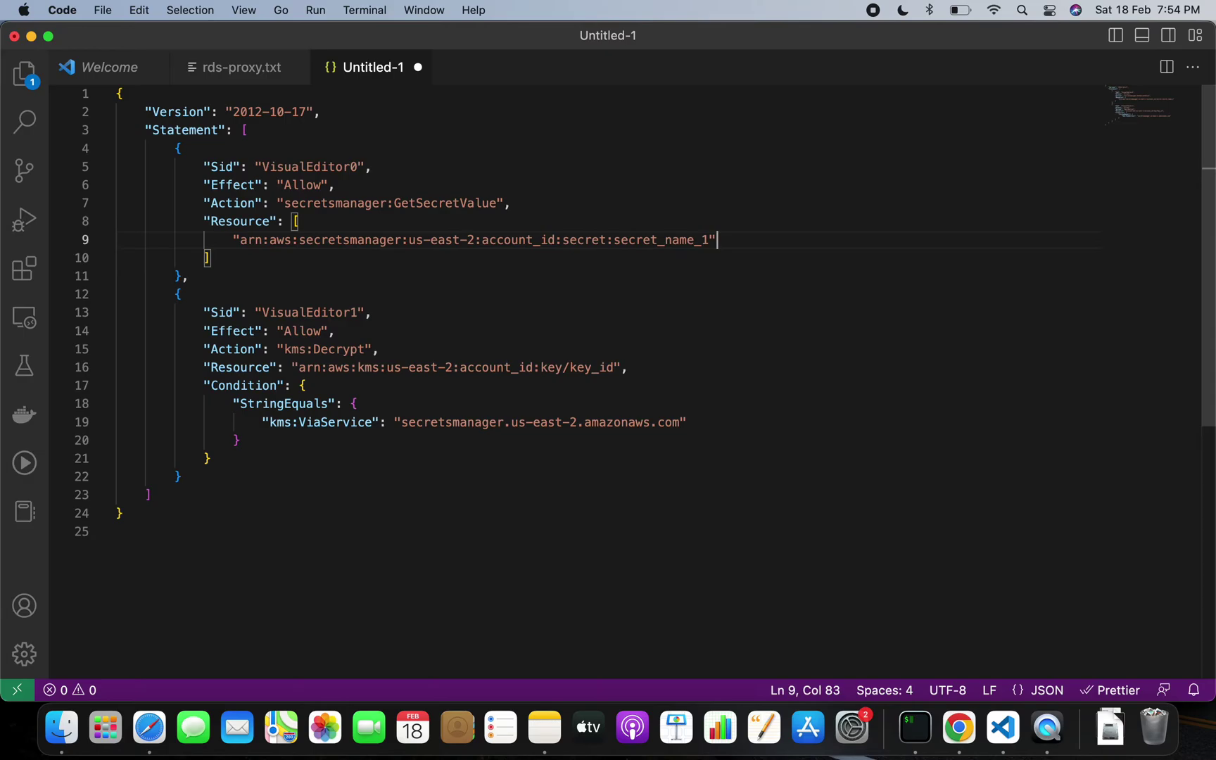
{"action": "key", "text": "super+Left"}
{"action": "key", "text": "alt+Right"}
{"action": "key", "text": "alt+Left"}
{"action": "key", "text": "shift+super+Right"}
{"action": "key", "text": "shift+Left"}
Open the test/myapp/postgres secret and paste its ARN over the placeholder ARN on line 9
{"action": "key", "text": "super+Tab"}
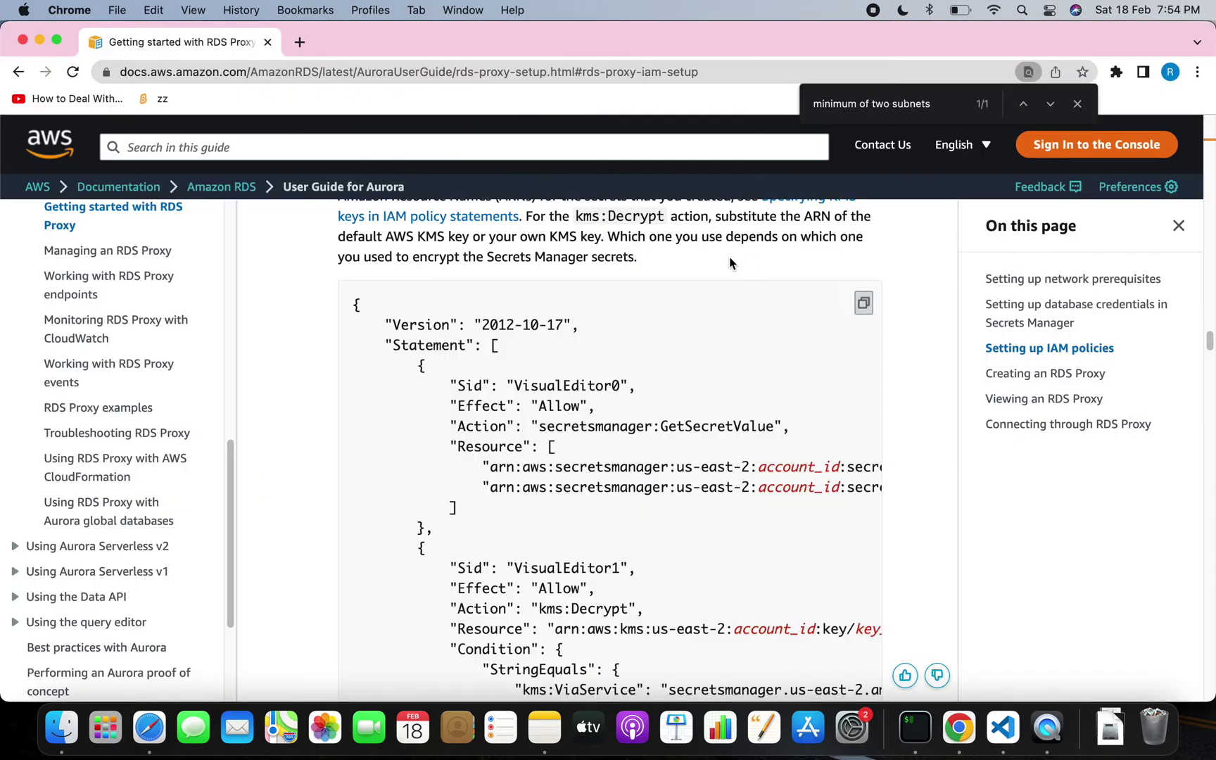
{"action": "key", "text": "super+Tab"}
{"action": "key", "text": "super+Tab"}
{"action": "key", "text": "super+Tab"}
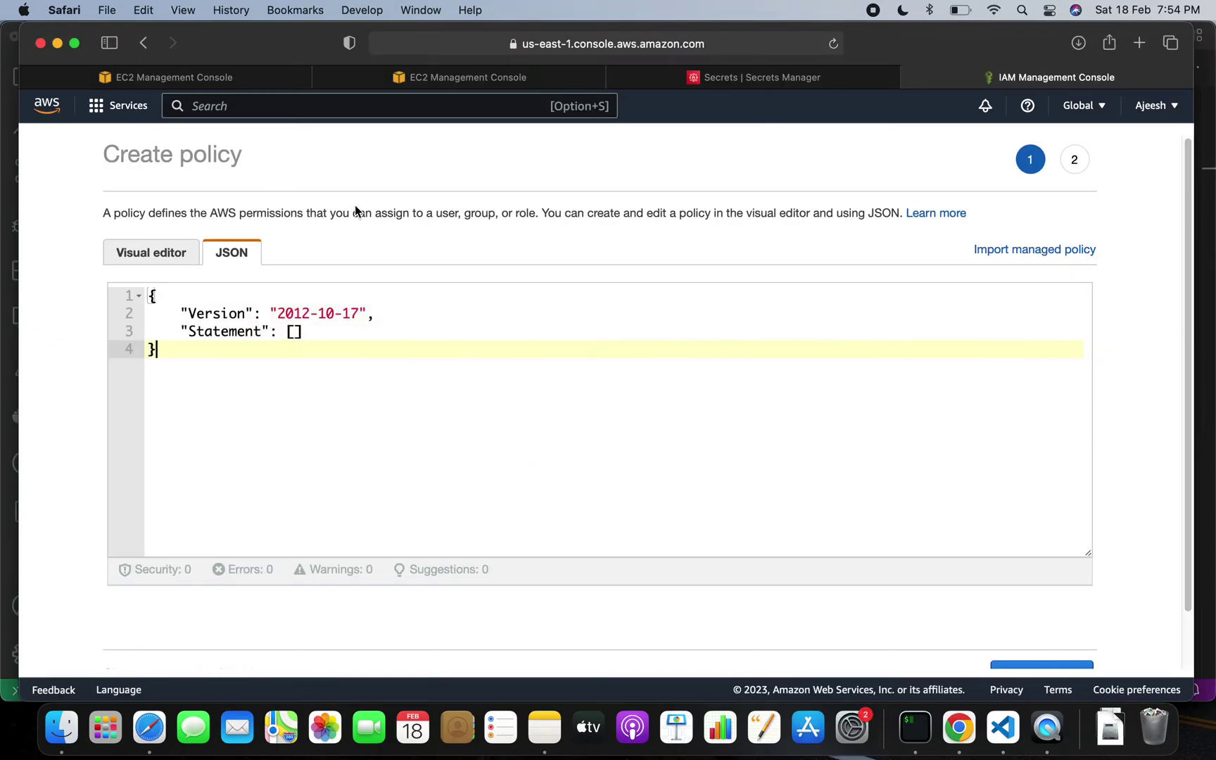
{"action": "left_click", "coordinate": [774, 79]}
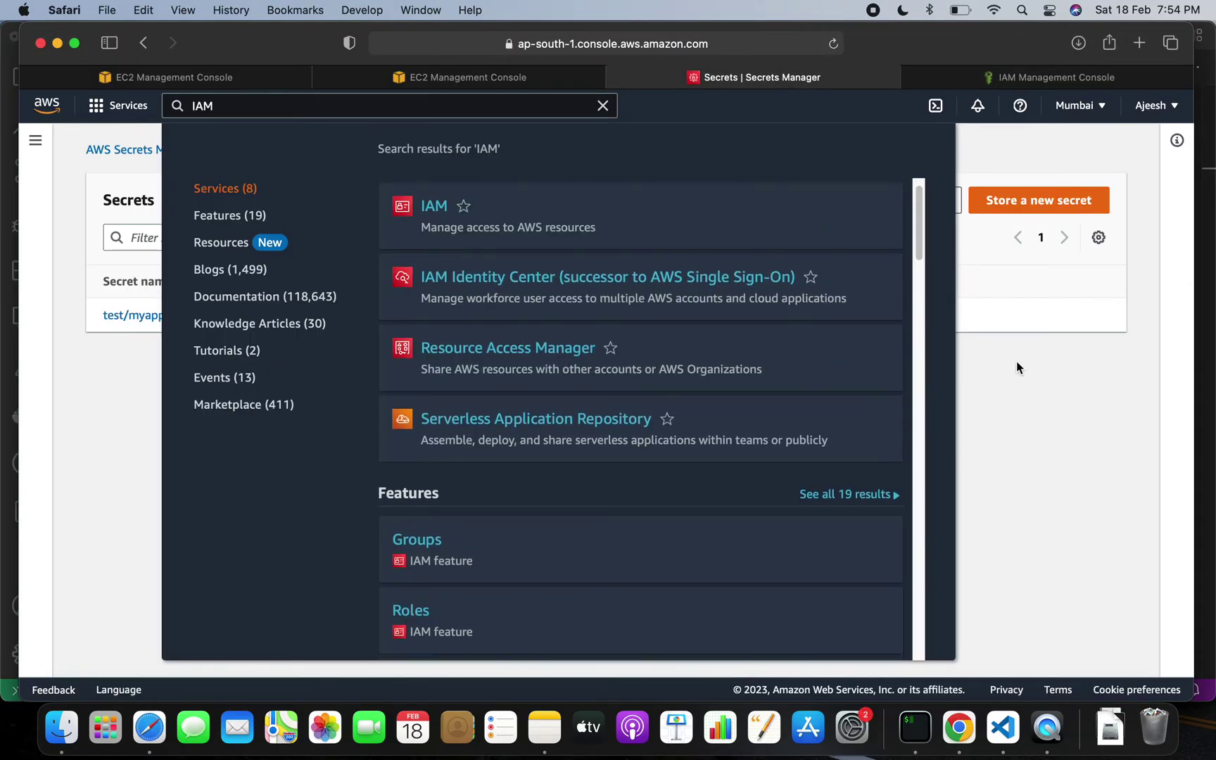
{"action": "left_click", "coordinate": [1013, 360]}
{"action": "left_click", "coordinate": [160, 319]}
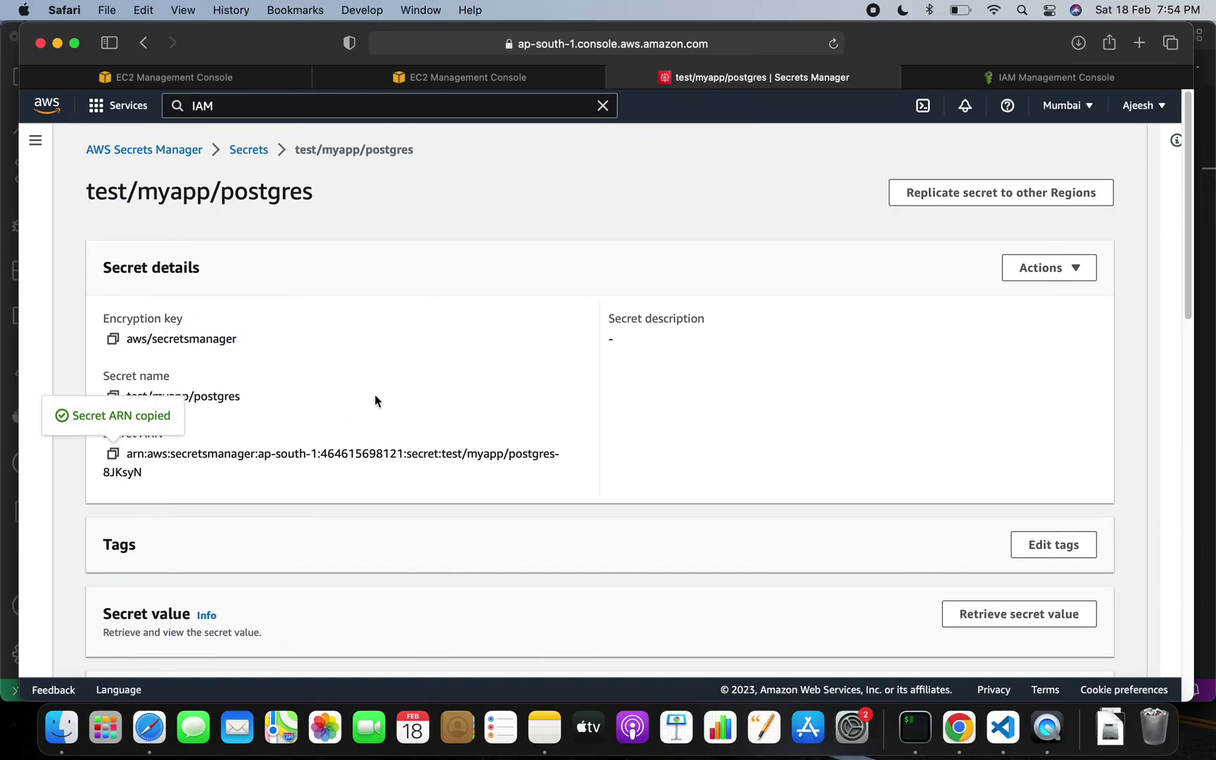
{"action": "key", "text": "super+Tab"}
{"action": "key", "text": "Left"}
{"action": "left_click_drag", "start_coordinate": [241, 240], "coordinate": [710, 239]}
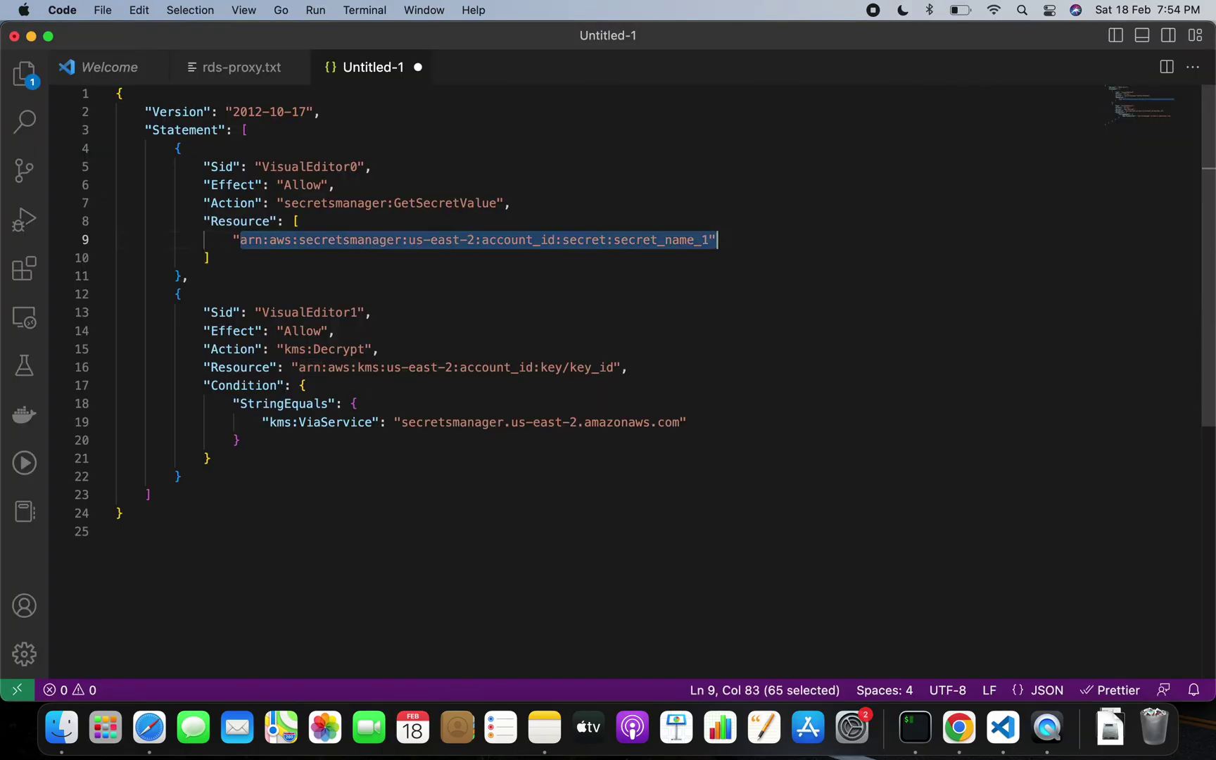
{"action": "key", "text": "super+v"}
{"action": "key", "text": "Down"}
{"action": "key", "text": "Down"}
Review the test/myapp/postgres secret's details page, then start a new console service search
{"action": "key", "text": "super+Tab"}
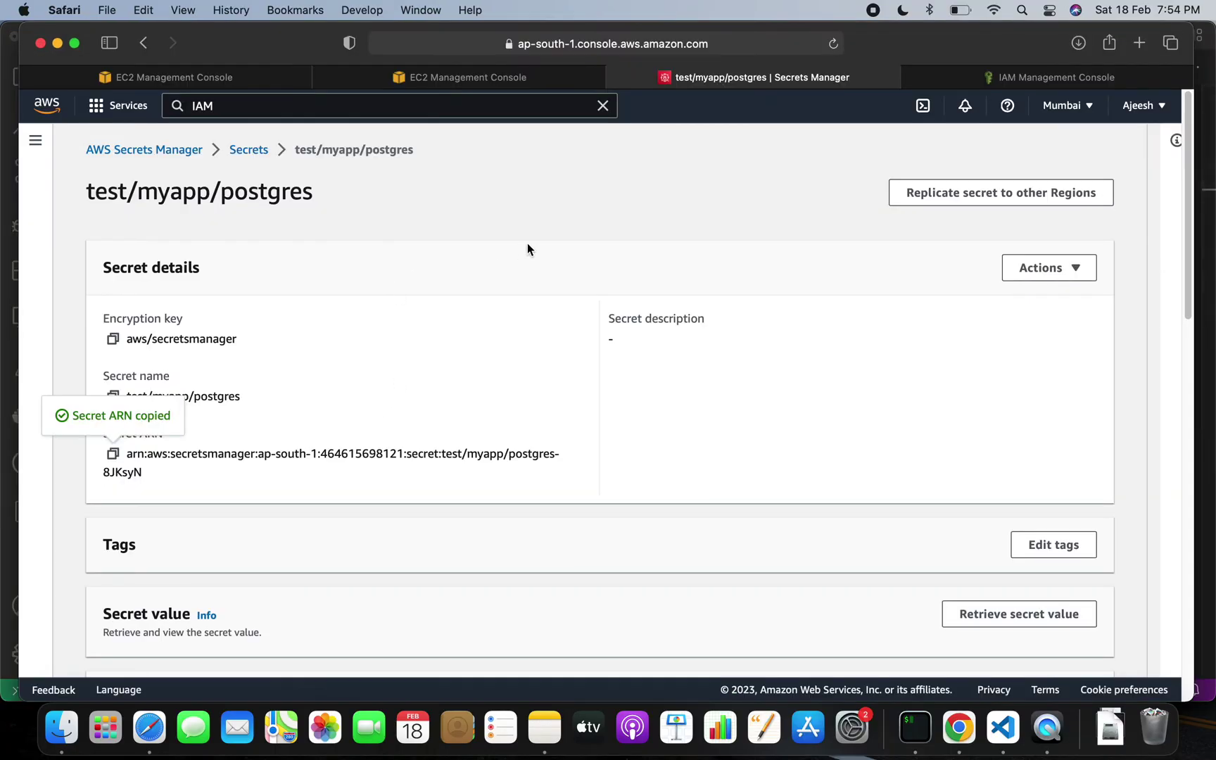
{"action": "scroll", "coordinate": [528, 250], "scroll_direction": "down", "scroll_amount": 1}
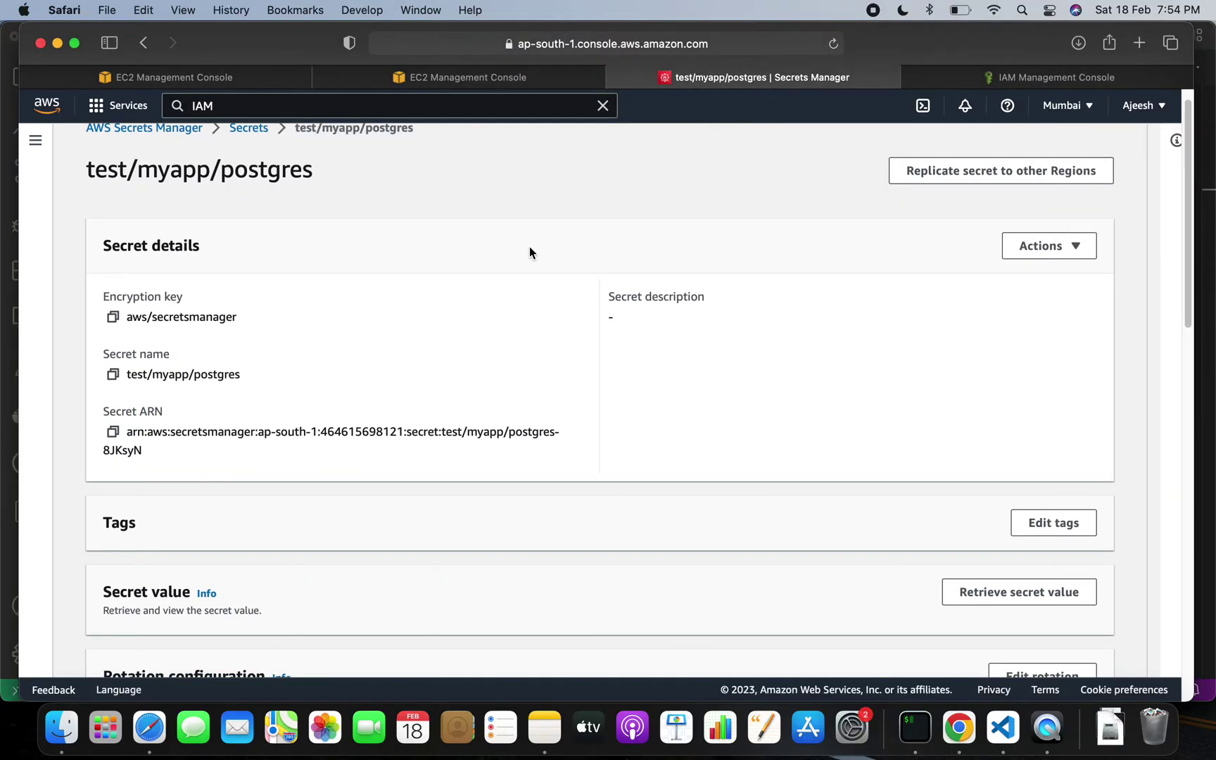
{"action": "scroll", "coordinate": [529, 248], "scroll_direction": "down", "scroll_amount": 8}
{"action": "scroll", "coordinate": [529, 248], "scroll_direction": "up", "scroll_amount": 8}
{"action": "left_click", "coordinate": [279, 109]}
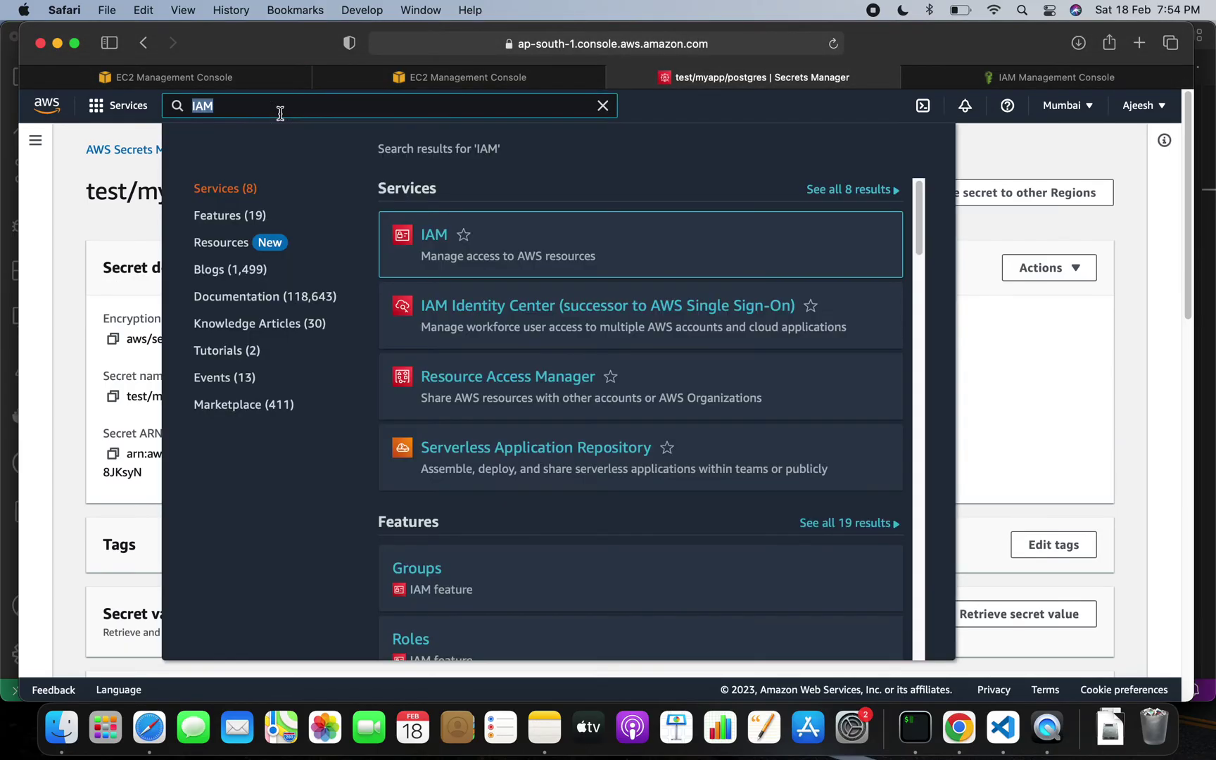
{"action": "key", "text": "super+Tab"}
{"action": "key", "text": "super+Tab"}
{"action": "left_click", "coordinate": [142, 425]}
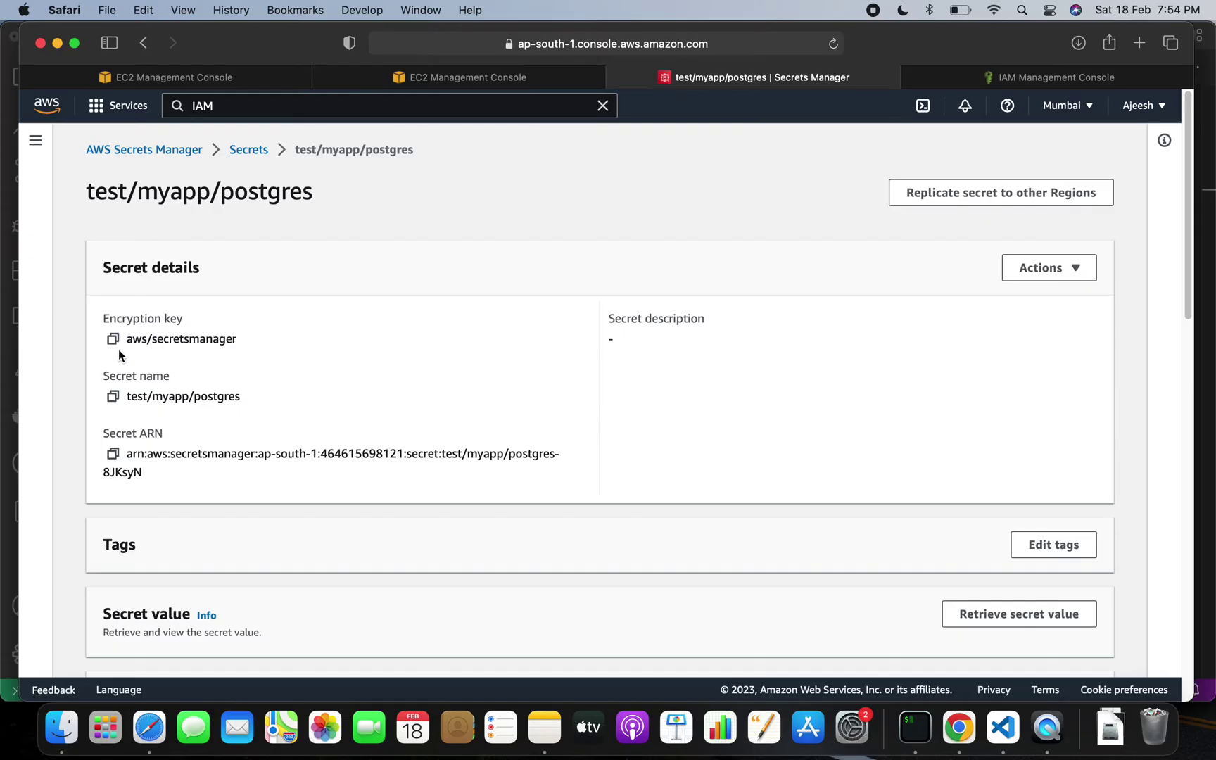
{"action": "scroll", "coordinate": [316, 422], "scroll_direction": "down", "scroll_amount": 10}
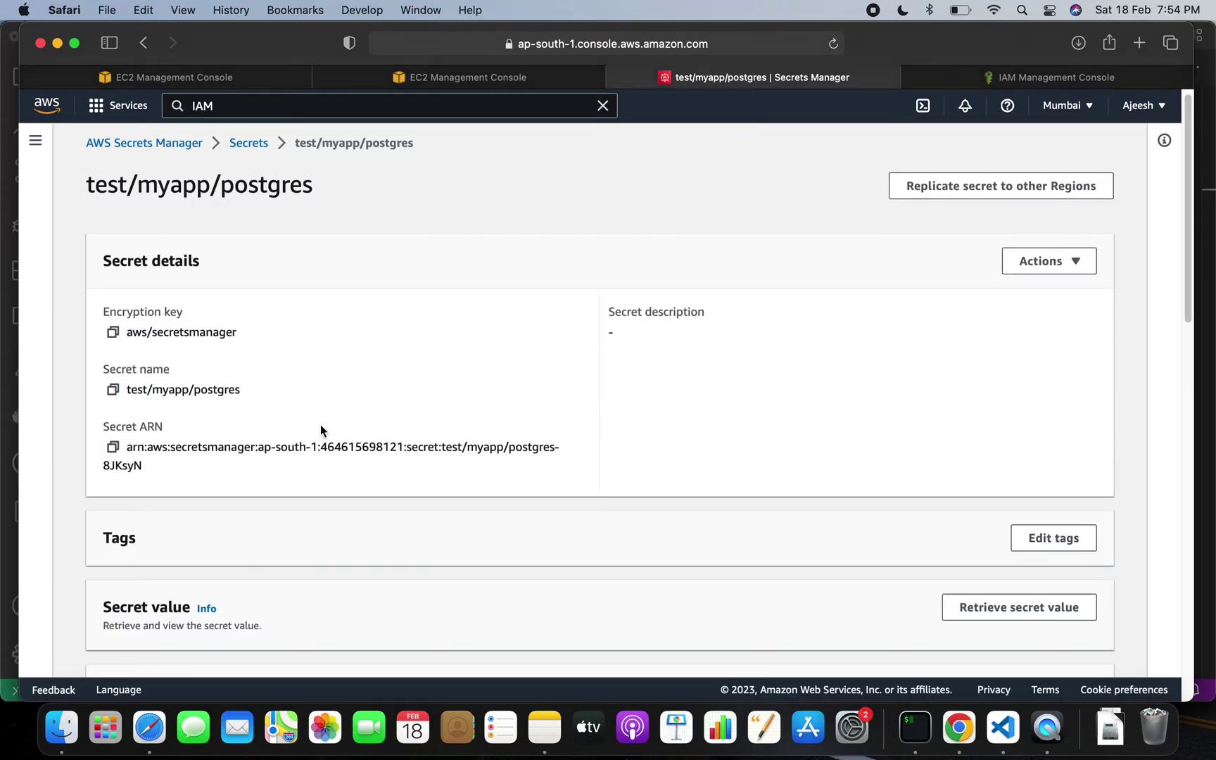
{"action": "scroll", "coordinate": [320, 429], "scroll_direction": "down", "scroll_amount": 7}
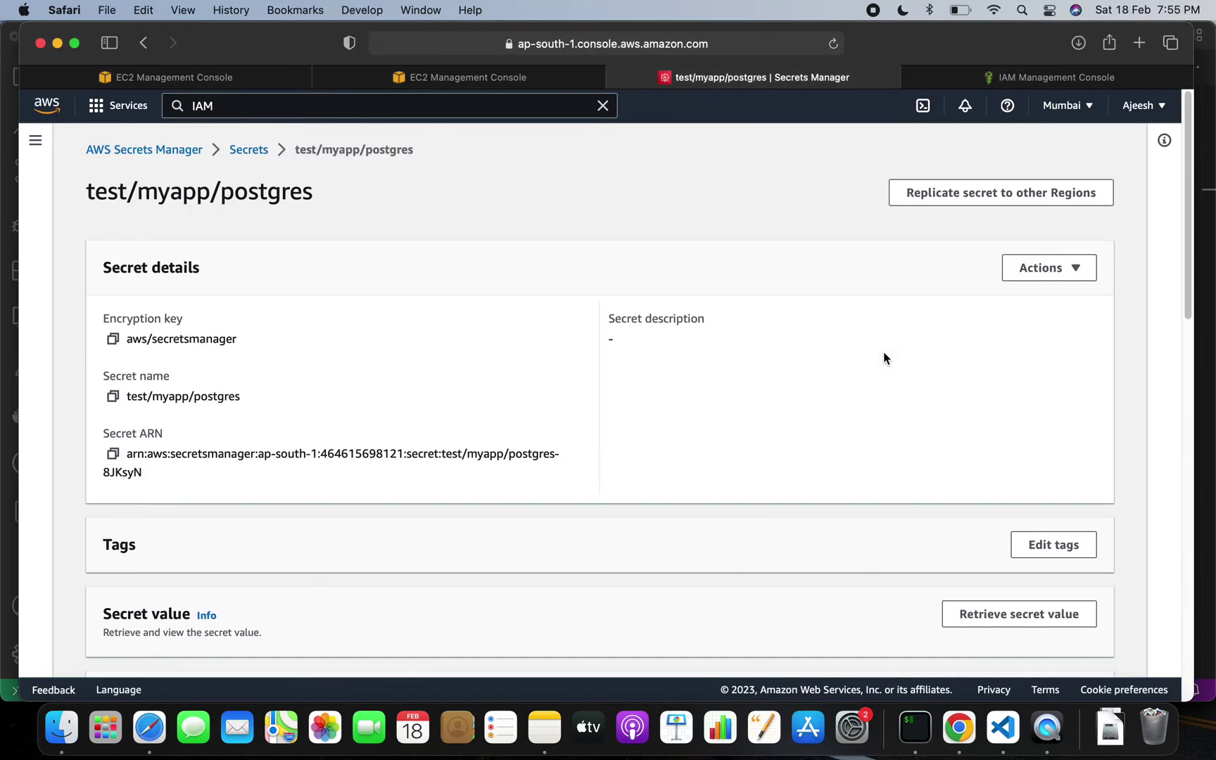
{"action": "left_click", "coordinate": [268, 106]}
Search KMS, open AWS managed keys > aws/secretsmanager, and copy that key's ARN
{"action": "type", "text": "KMS"}
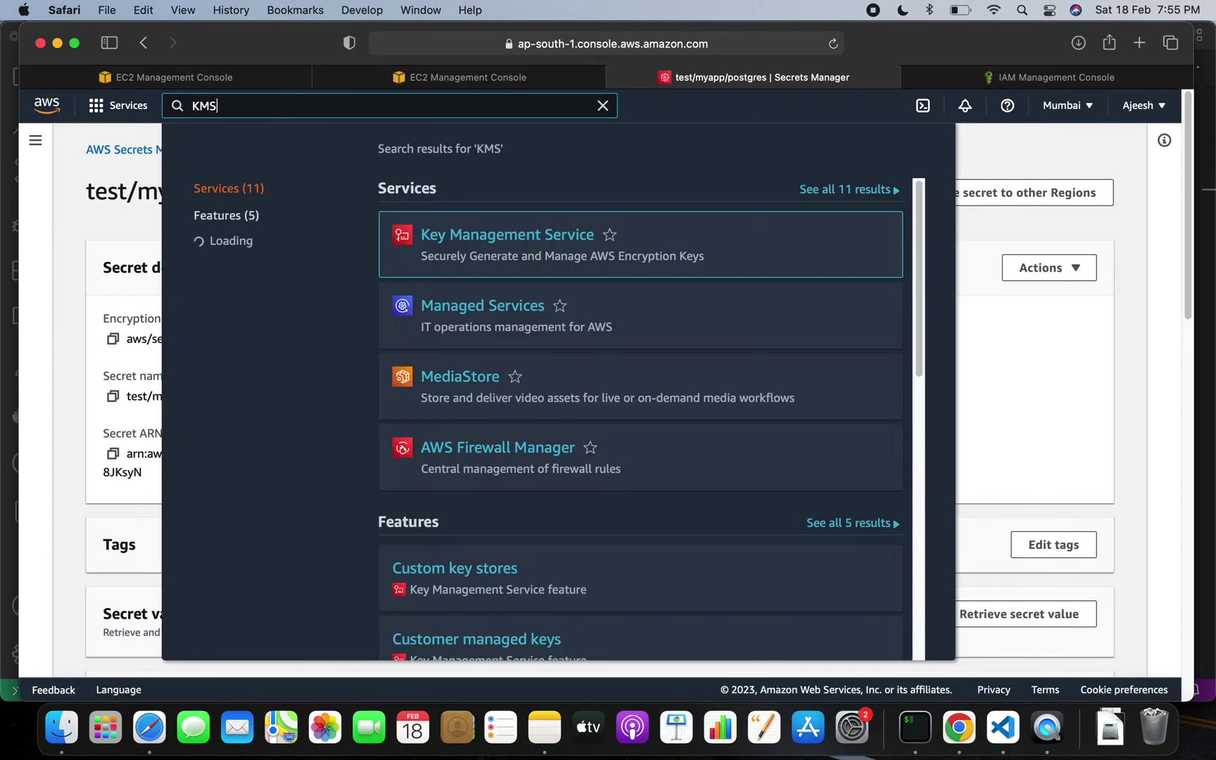
{"action": "left_click", "coordinate": [506, 237], "text": "super"}
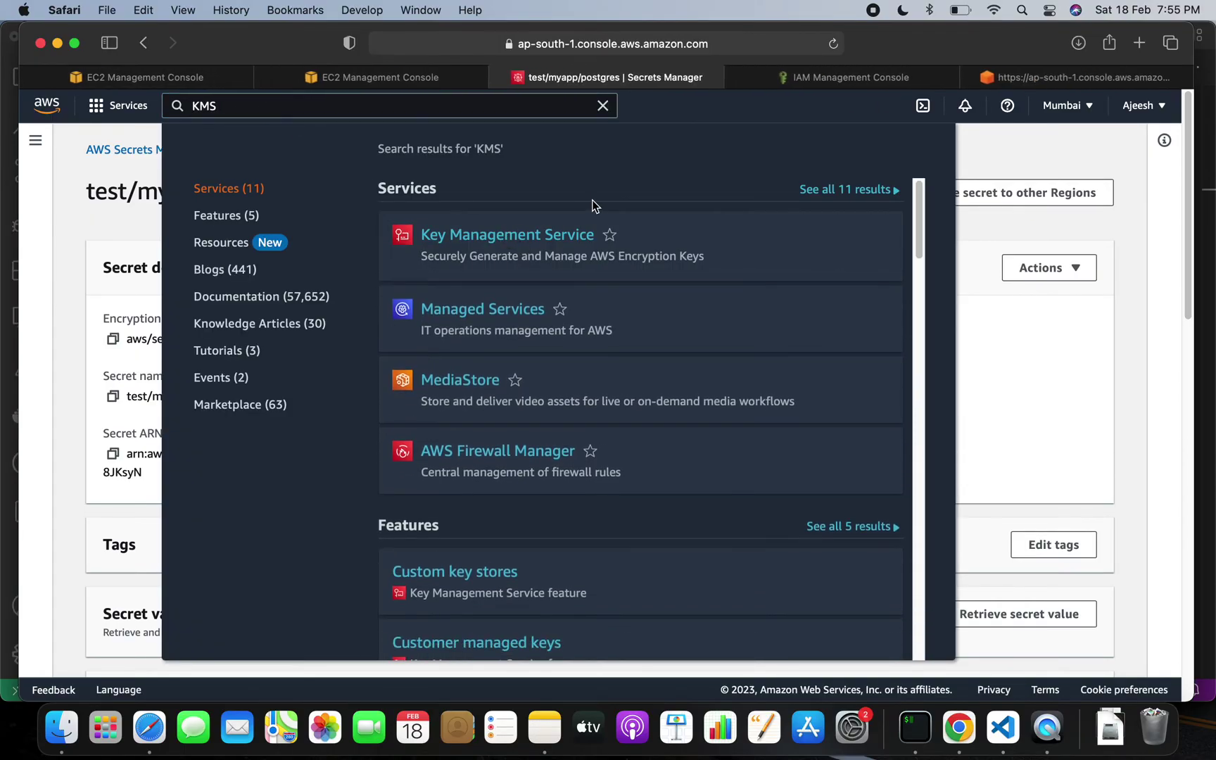
{"action": "left_click", "coordinate": [1044, 79]}
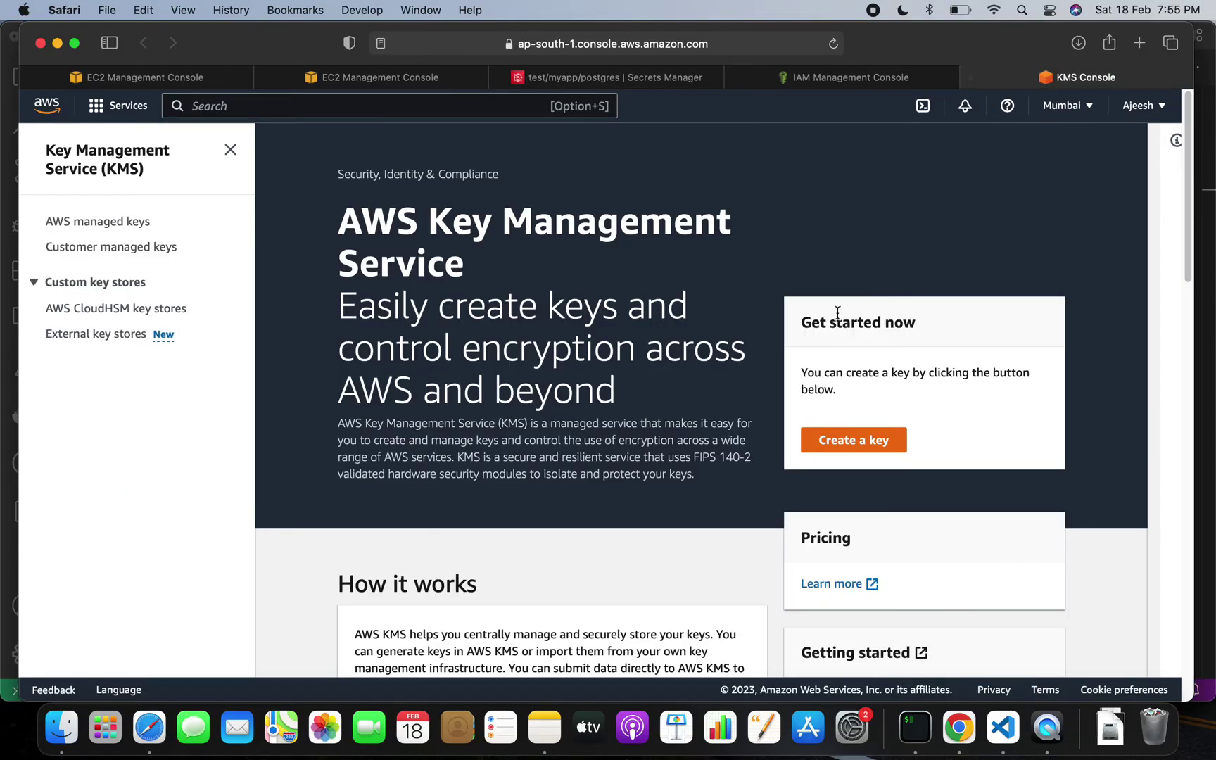
{"action": "left_click", "coordinate": [76, 224]}
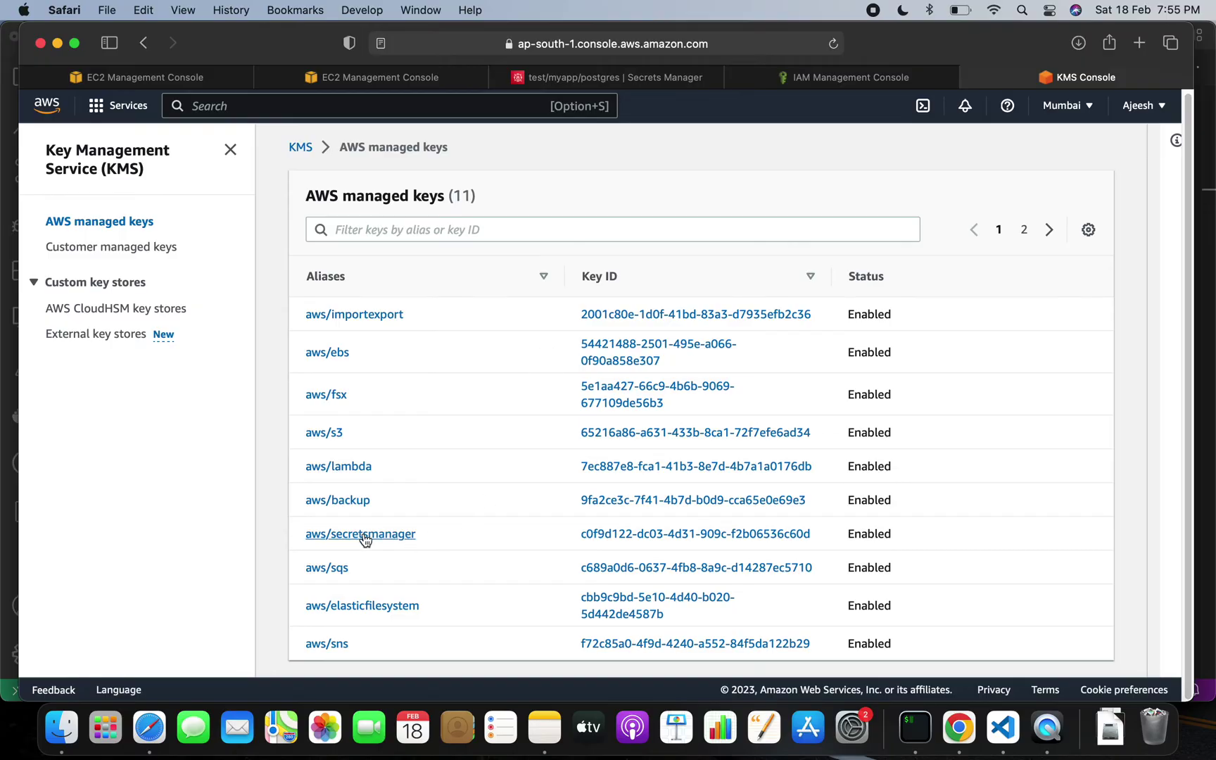
{"action": "left_click", "coordinate": [341, 536]}
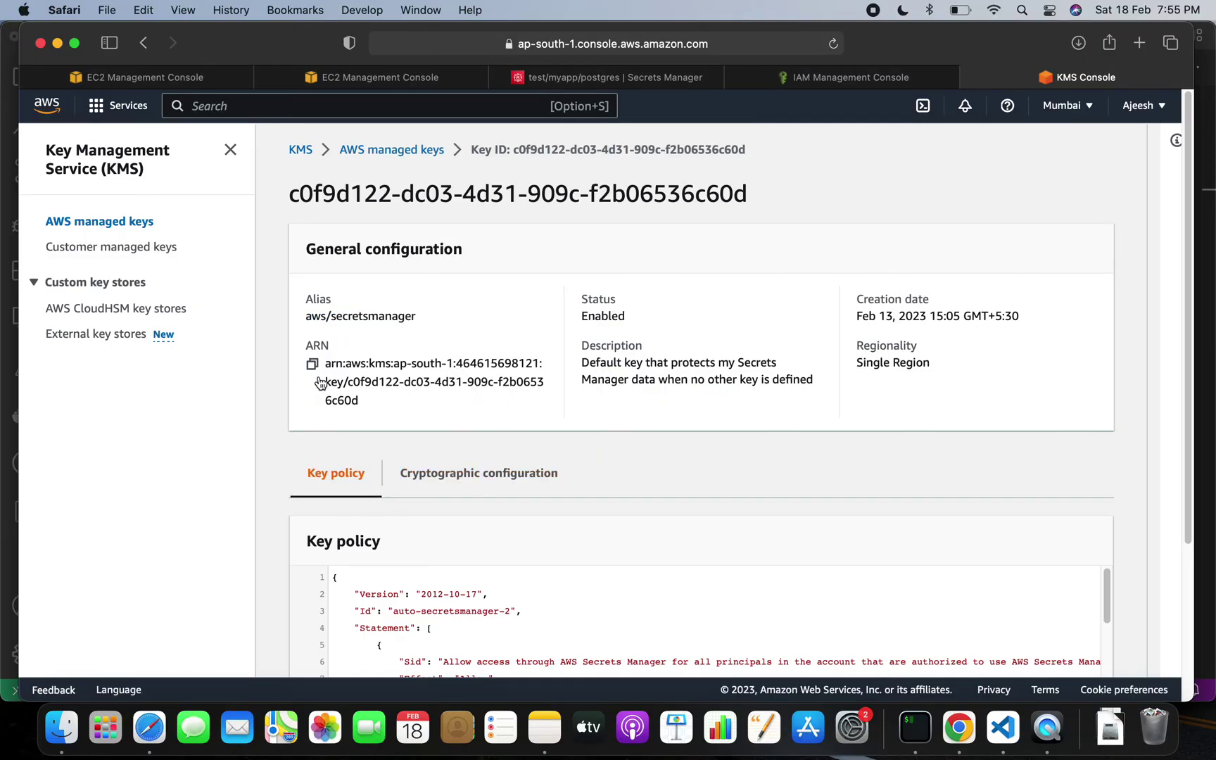
{"action": "left_click", "coordinate": [312, 364]}
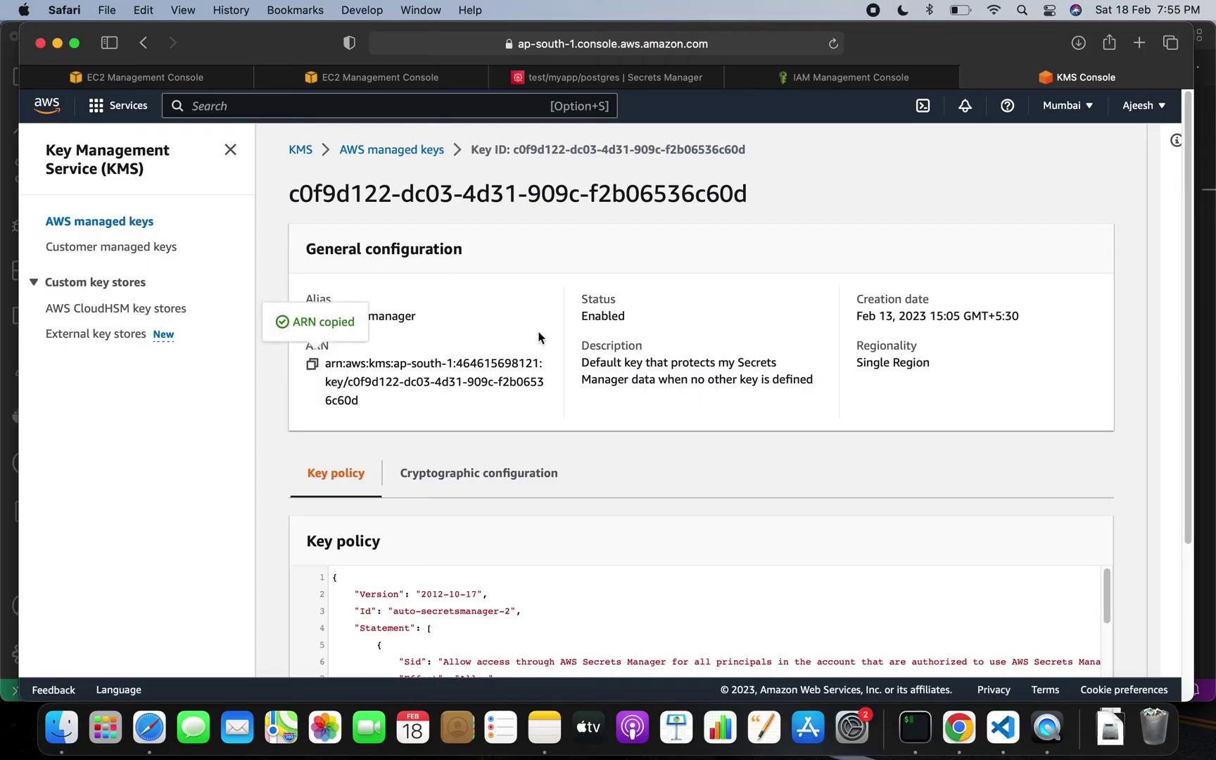
{"action": "key", "text": "super+Tab"}
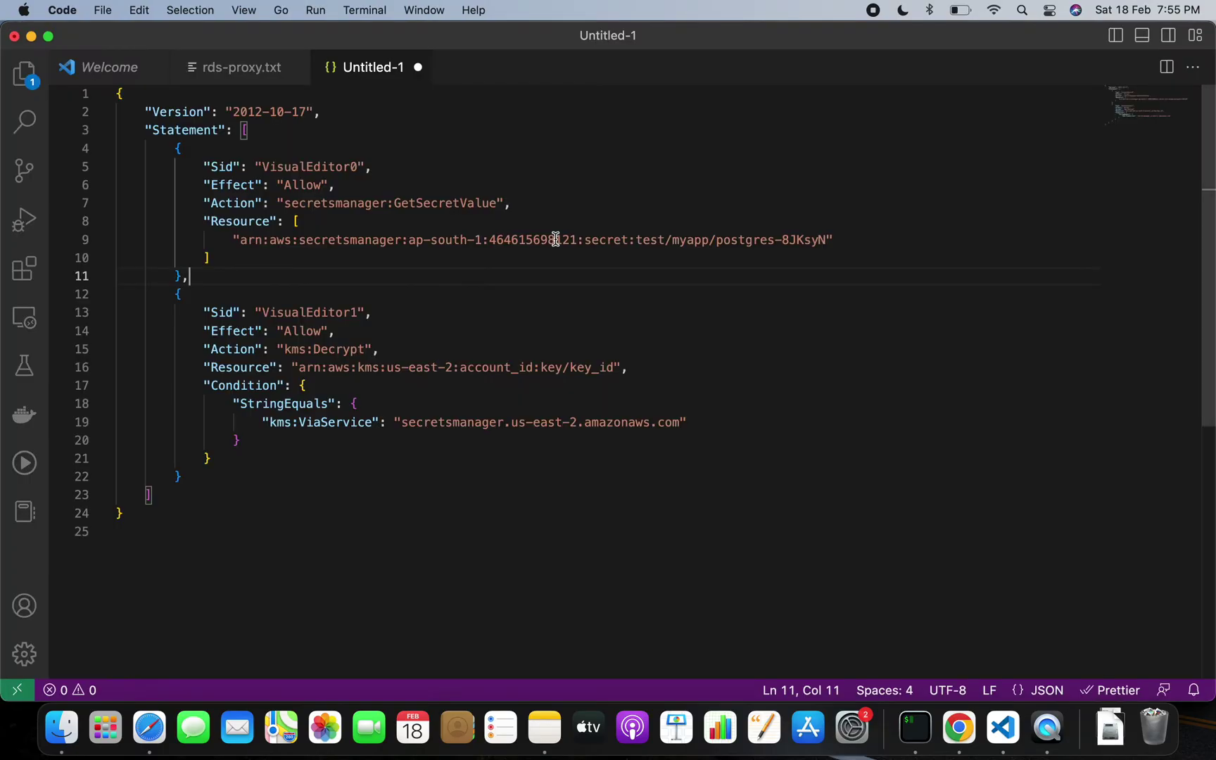
Replace the placeholder kms:Decrypt Resource on line 16 with the aws/secretsmanager key ARN
{"action": "left_click", "coordinate": [301, 367]}
{"action": "key", "text": "shift+End"}
{"action": "key", "text": "shift+Left"}
{"action": "key", "text": "shift+Left"}
{"action": "key", "text": "super+v"}
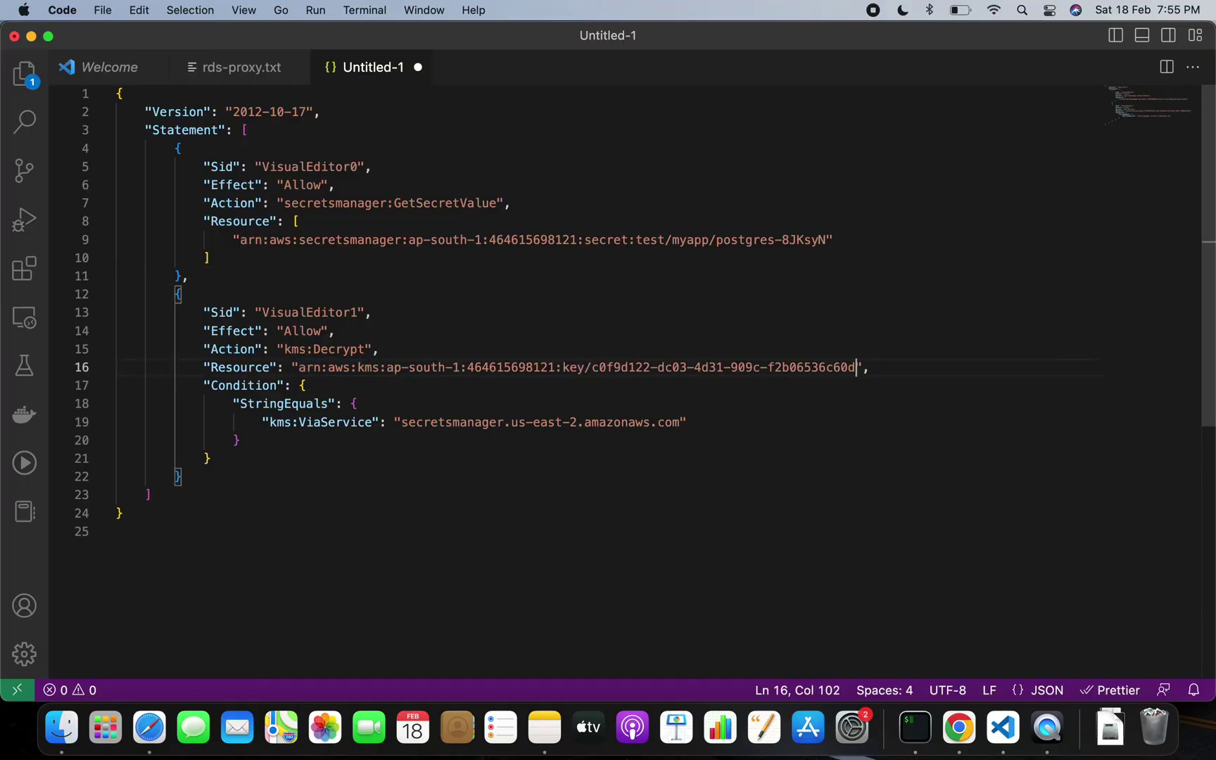
Check the console's region list to confirm the region code before editing the ViaService line
{"action": "key", "text": "Down"}
{"action": "key", "text": "Down"}
{"action": "key", "text": "Down"}
{"action": "key", "text": "End"}
{"action": "key", "text": "alt+Left"}
{"action": "key", "text": "alt+Left"}
{"action": "key", "text": "alt+Left"}
{"action": "key", "text": "alt+Left"}
{"action": "key", "text": "alt+Left"}
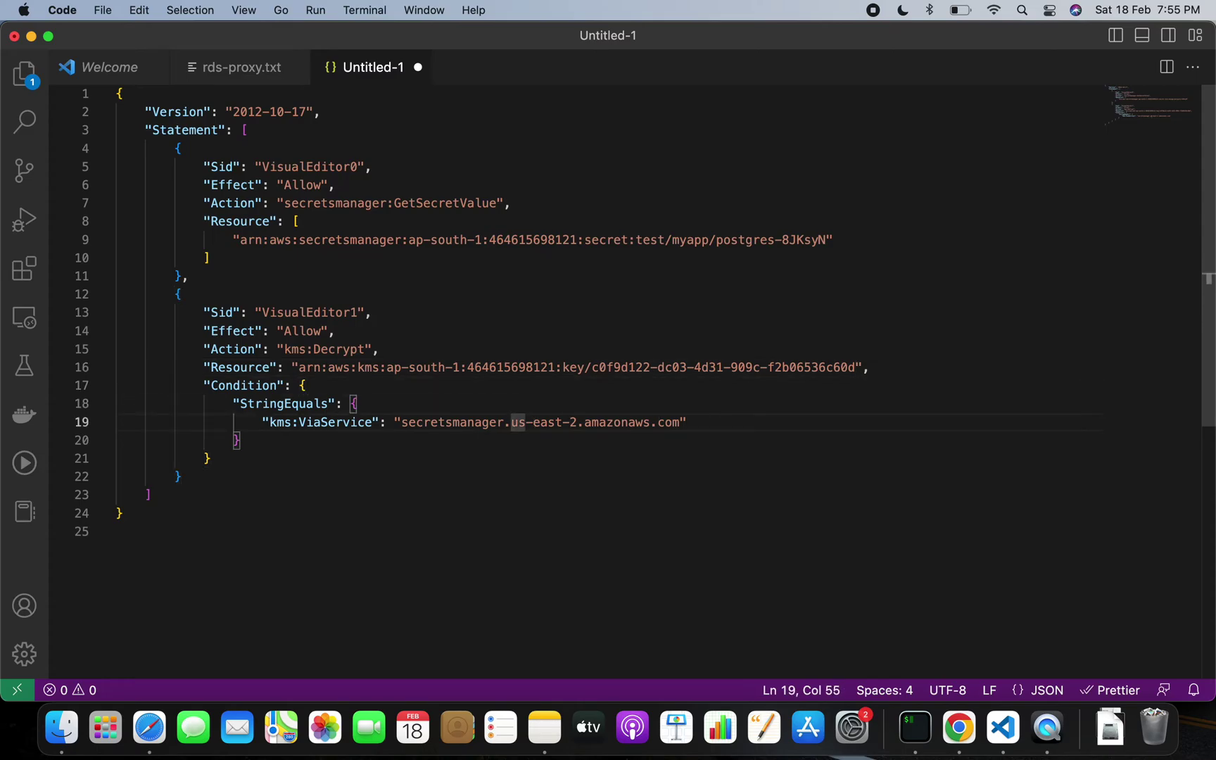
{"action": "key", "text": "super+Tab"}
{"action": "left_click", "coordinate": [1067, 107]}
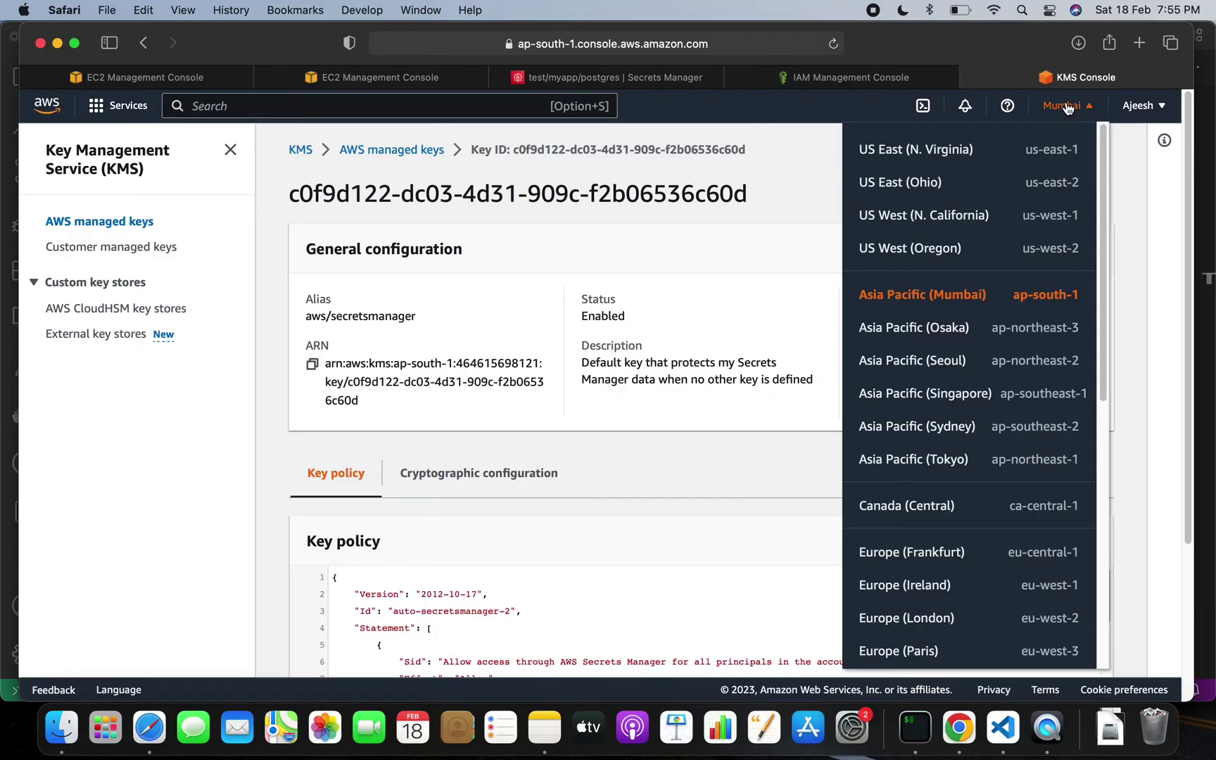
{"action": "left_click", "coordinate": [1067, 105]}
{"action": "key", "text": "super+Tab"}
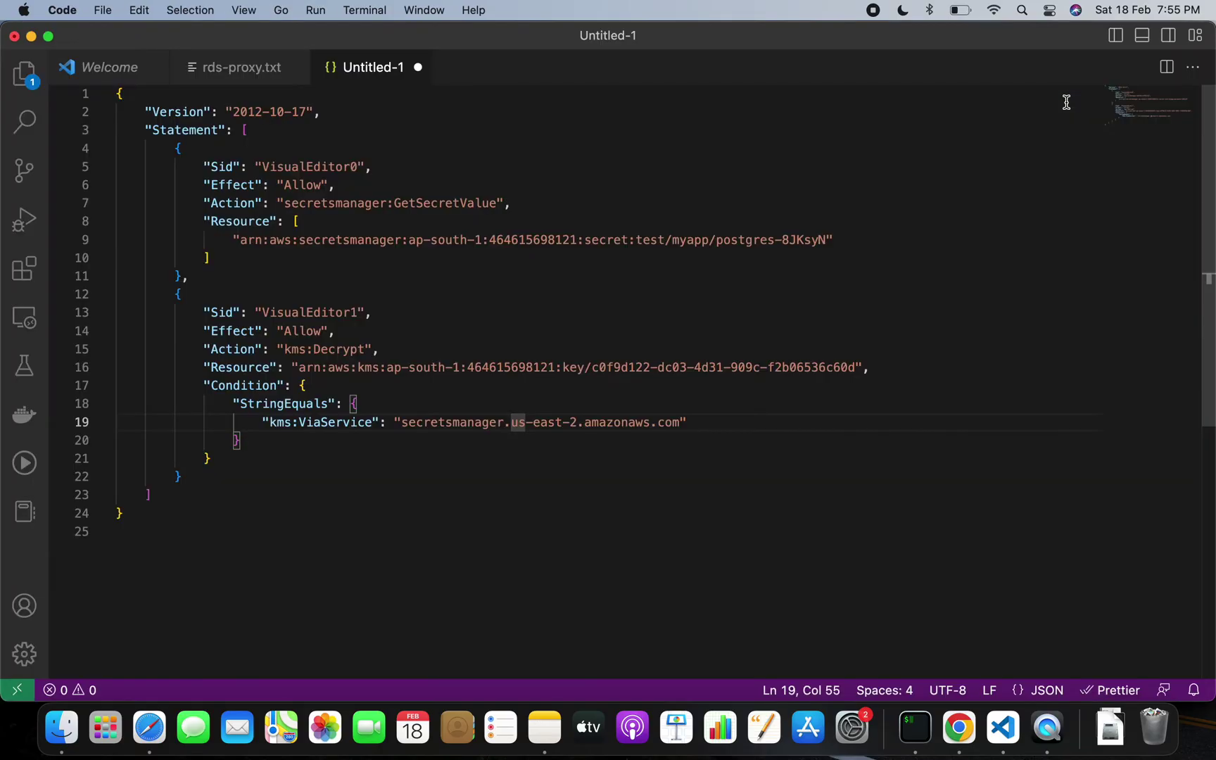
Change the ViaService region from us-east-2 to ap-south-1 and select the whole policy
{"action": "key", "text": "shift+Right"}
{"action": "key", "text": "shift+Right"}
{"action": "type", "text": "ap"}
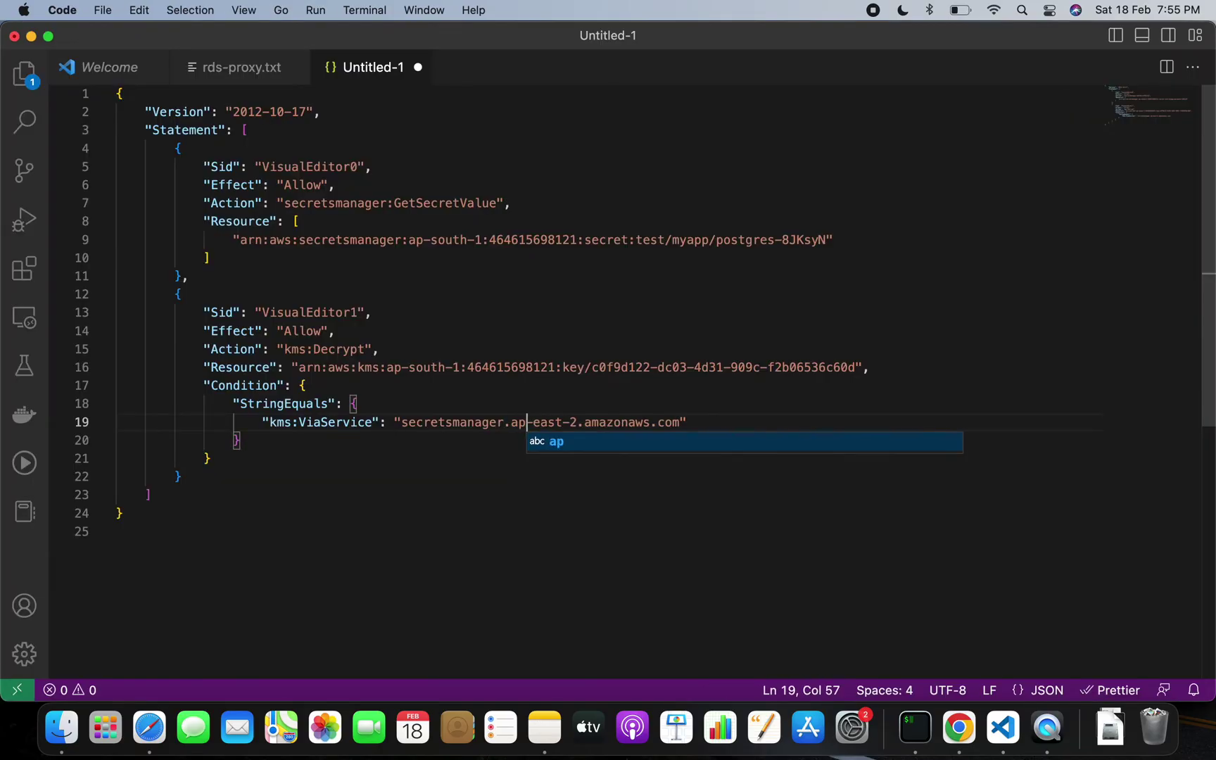
{"action": "key", "text": "Right"}
{"action": "key", "text": "shift+Right"}
{"action": "key", "text": "shift+Right"}
{"action": "key", "text": "shift+Right"}
{"action": "key", "text": "shift+Right"}
{"action": "type", "text": "south"}
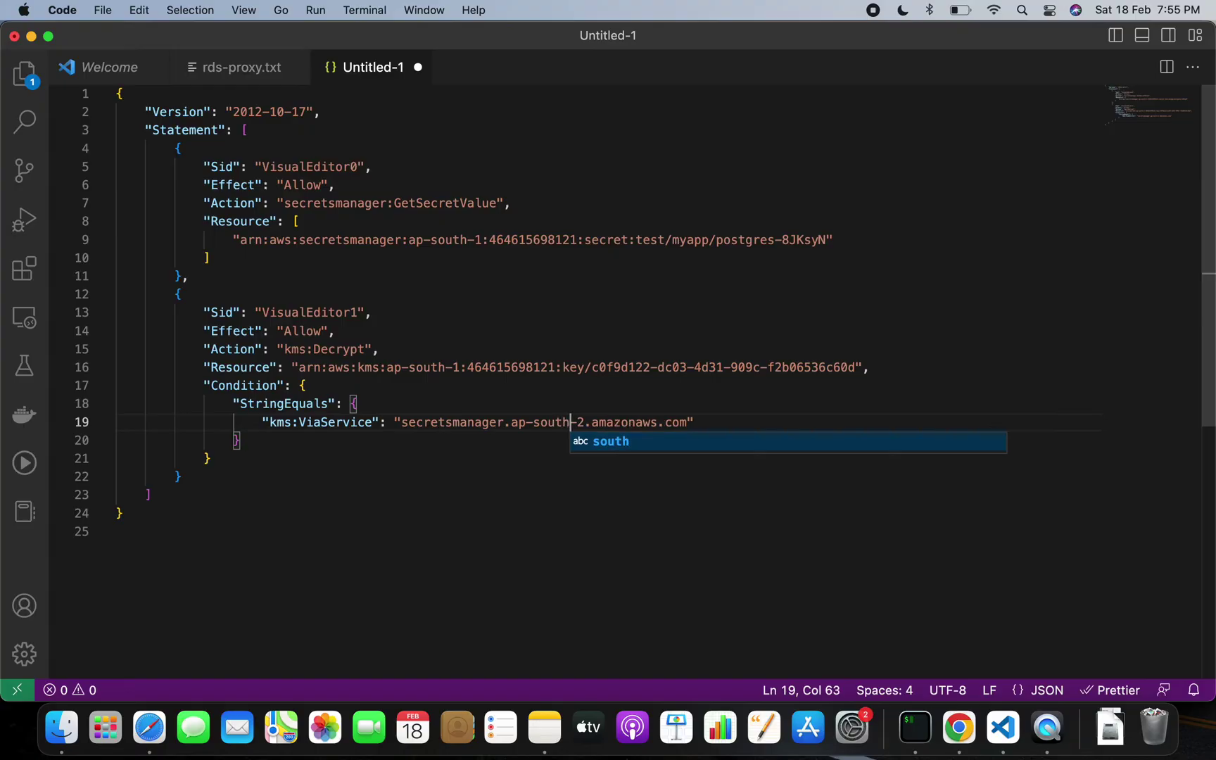
{"action": "key", "text": "Right"}
{"action": "key", "text": "shift+Right"}
{"action": "type", "text": "1"}
{"action": "key", "text": "super+a"}
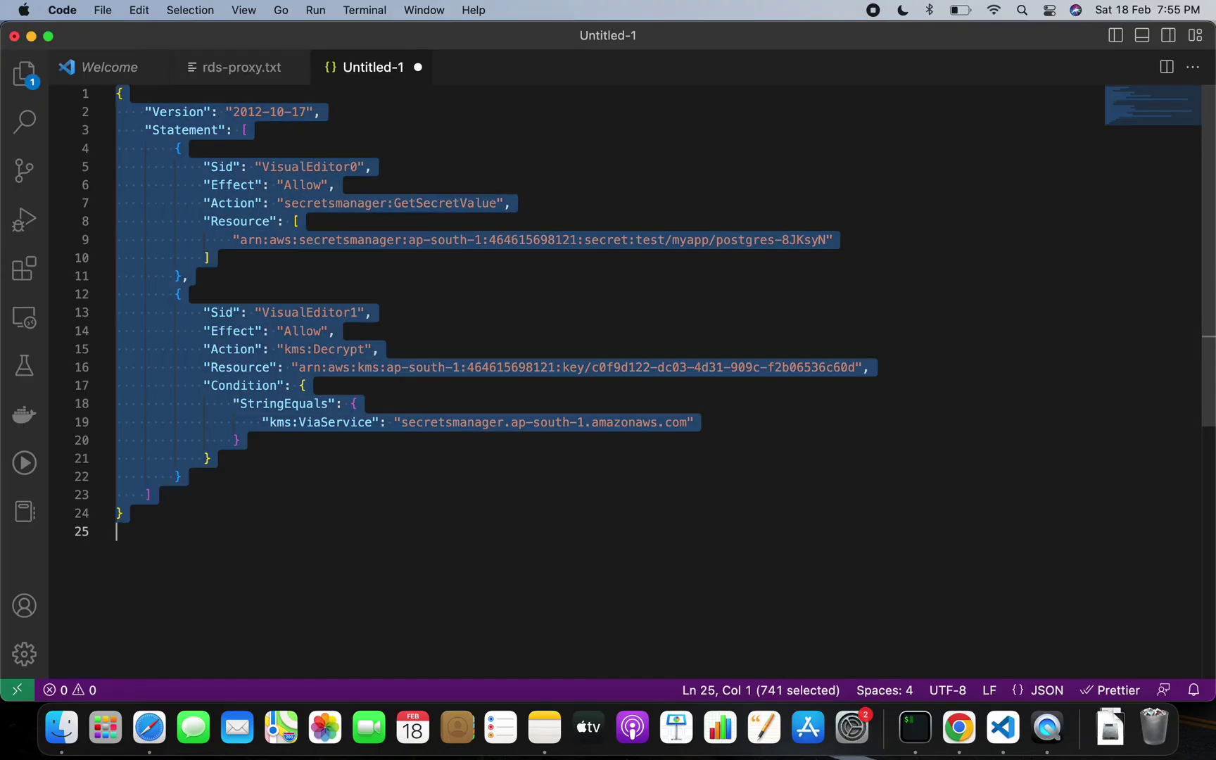
{"action": "left_click", "coordinate": [149, 727]}
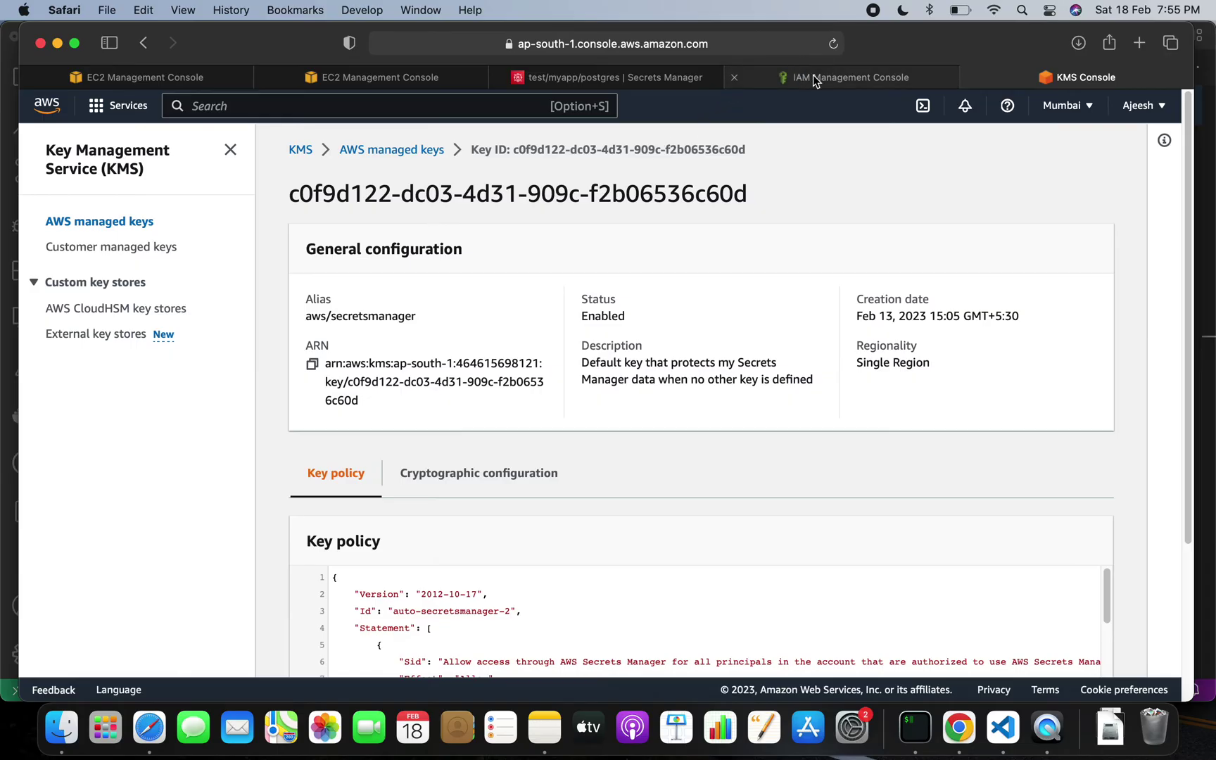
Paste the edited policy into the IAM policy JSON editor and continue to review
{"action": "left_click", "coordinate": [816, 79]}
{"action": "left_click", "coordinate": [219, 427]}
{"action": "key", "text": "super+a"}
{"action": "key", "text": "super+v"}
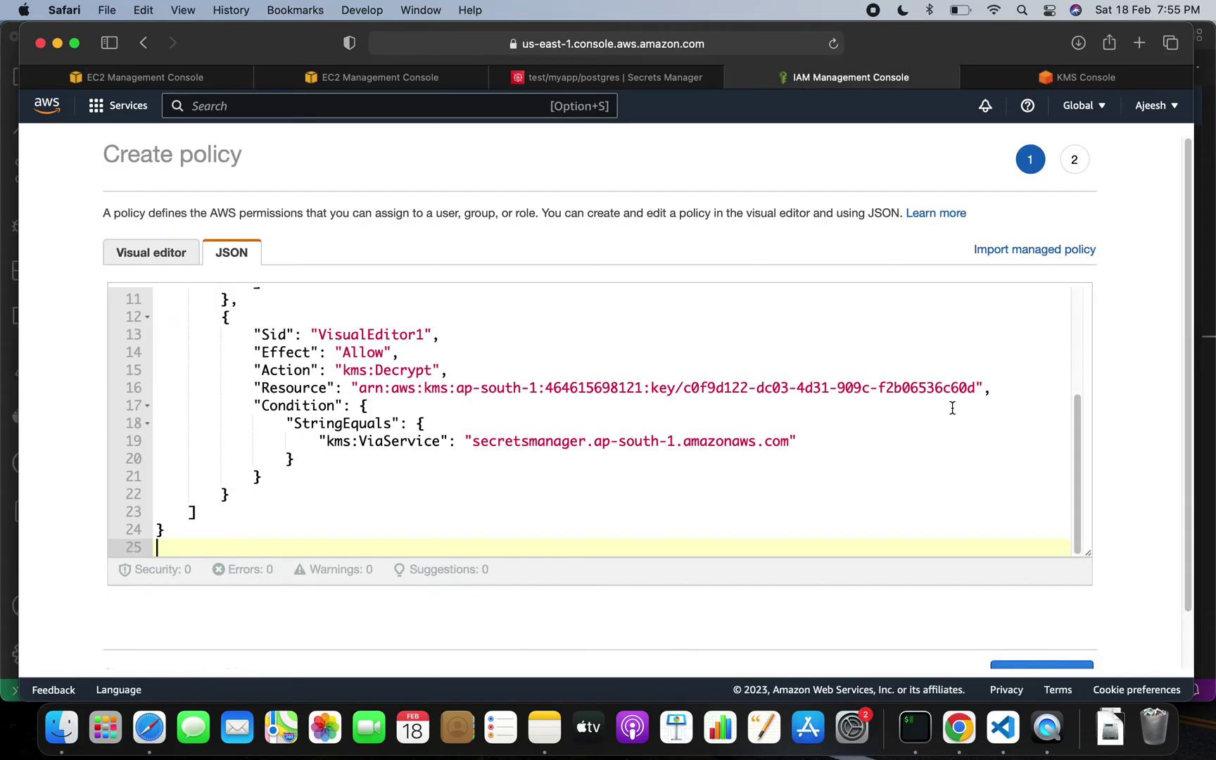
{"action": "scroll", "coordinate": [1069, 432], "scroll_direction": "down", "scroll_amount": 2}
{"action": "left_click", "coordinate": [1041, 612]}
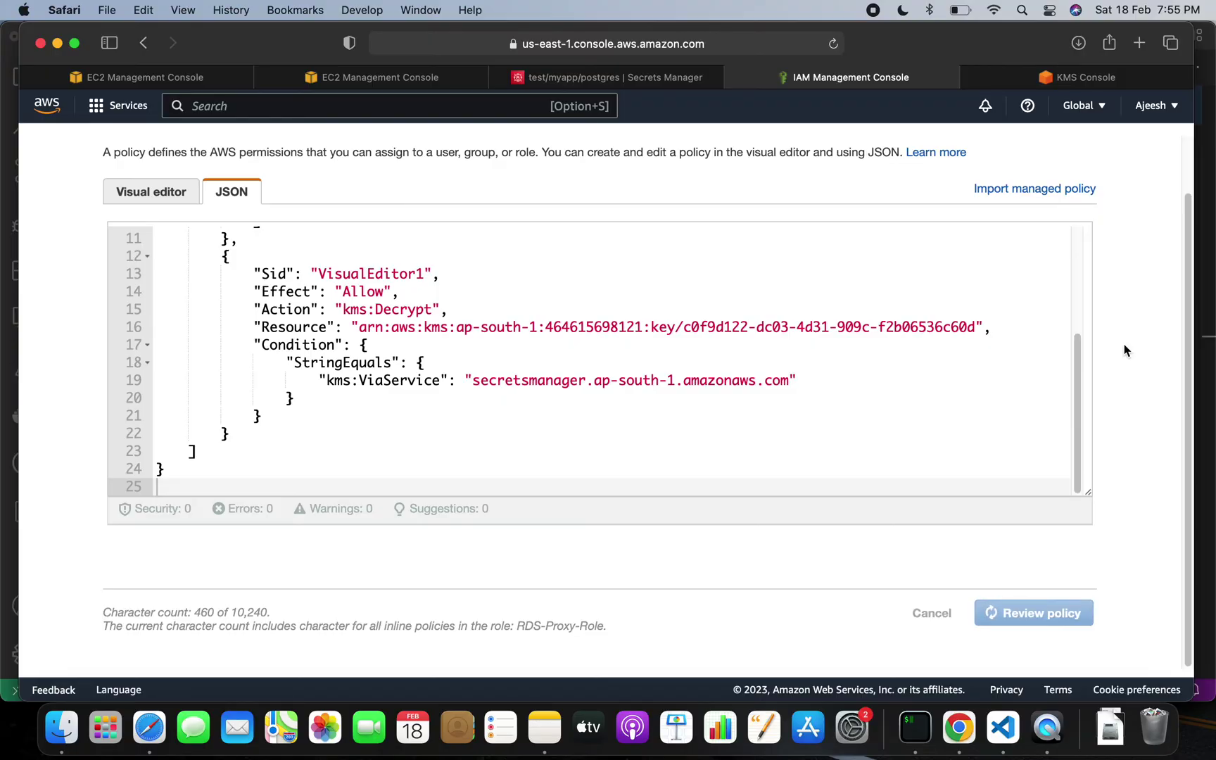
{"action": "scroll", "coordinate": [1123, 348], "scroll_direction": "down", "scroll_amount": 2}
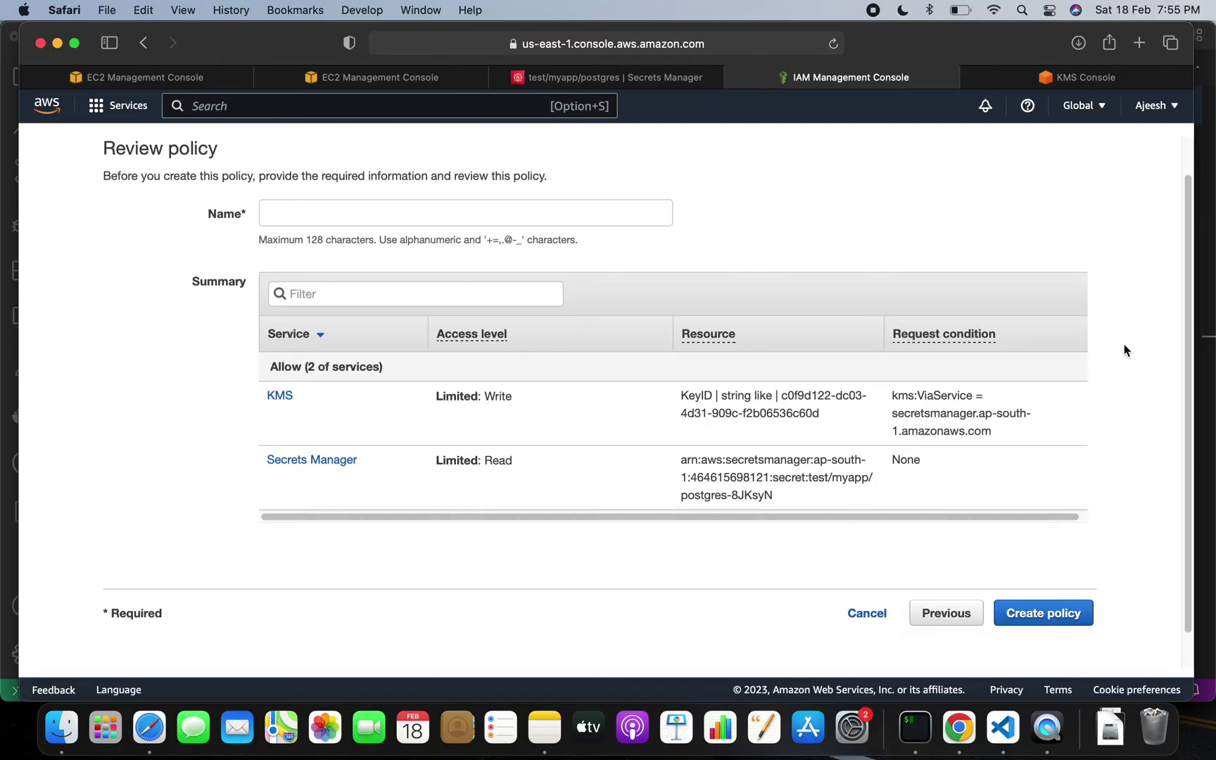
{"action": "left_click", "coordinate": [1045, 614]}
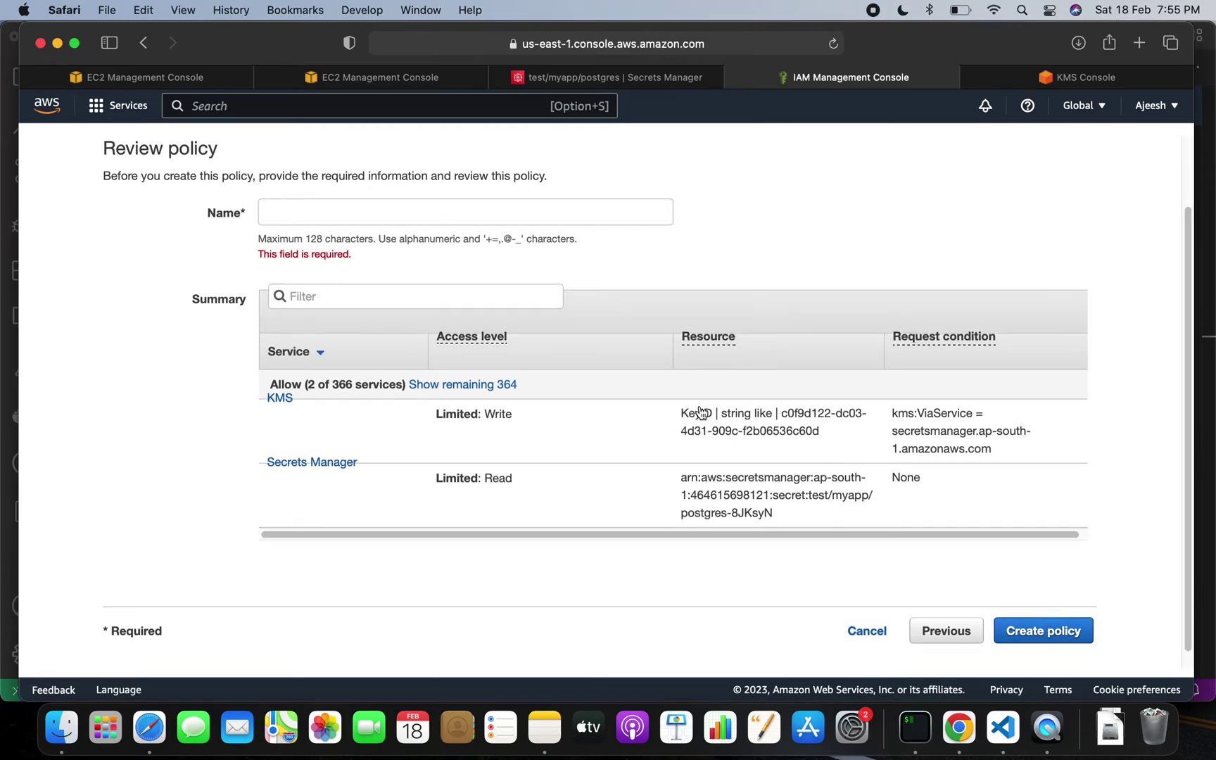
Name the policy Rds-Proxy-Secrets-Policy and create it on RDS-Proxy-Role
{"action": "left_click", "coordinate": [300, 208]}
{"action": "type", "text": "Rds-"}
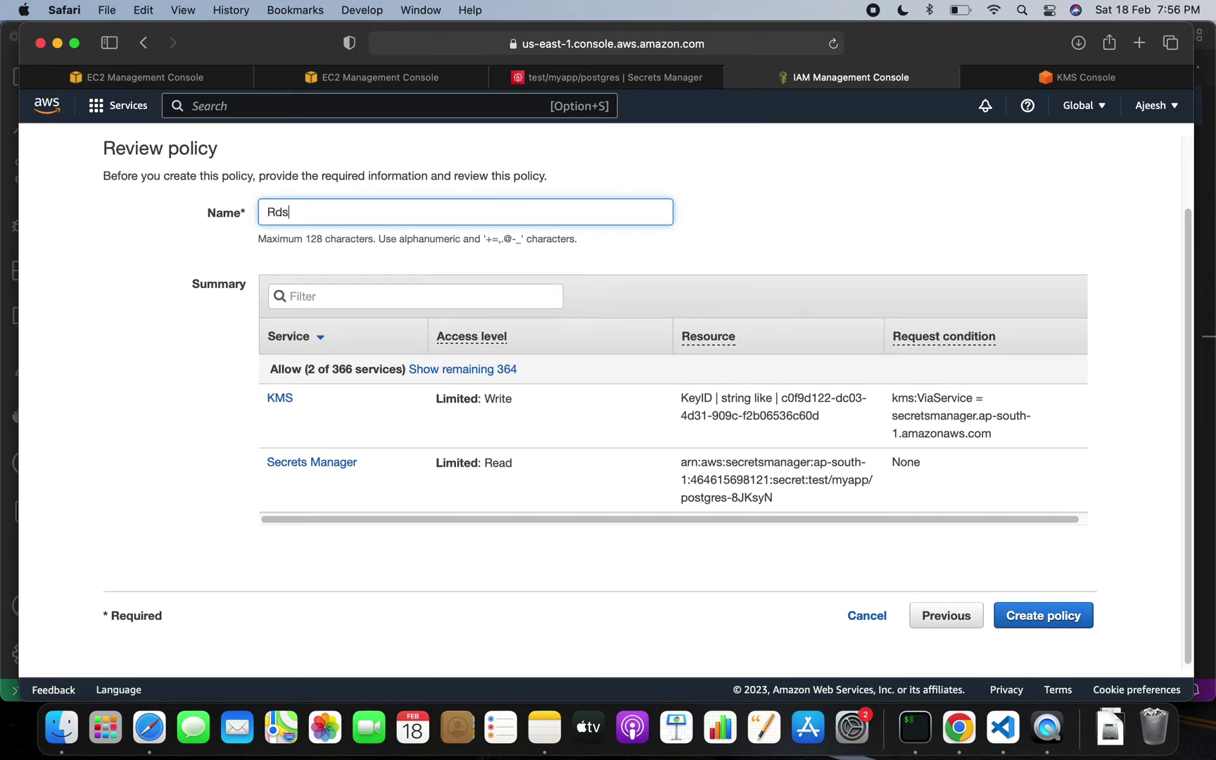
{"action": "type", "text": "Secrets-Ppolicy"}
{"action": "key", "text": "BackSpace"}
{"action": "key", "text": "BackSpace"}
{"action": "key", "text": "BackSpace"}
{"action": "key", "text": "BackSpace"}
{"action": "type", "text": "licy"}
{"action": "key", "text": "super+Left"}
{"action": "key", "text": "Right"}
{"action": "key", "text": "Right"}
{"action": "key", "text": "Right"}
{"action": "type", "text": "-Proxy"}
{"action": "left_click", "coordinate": [1047, 618]}
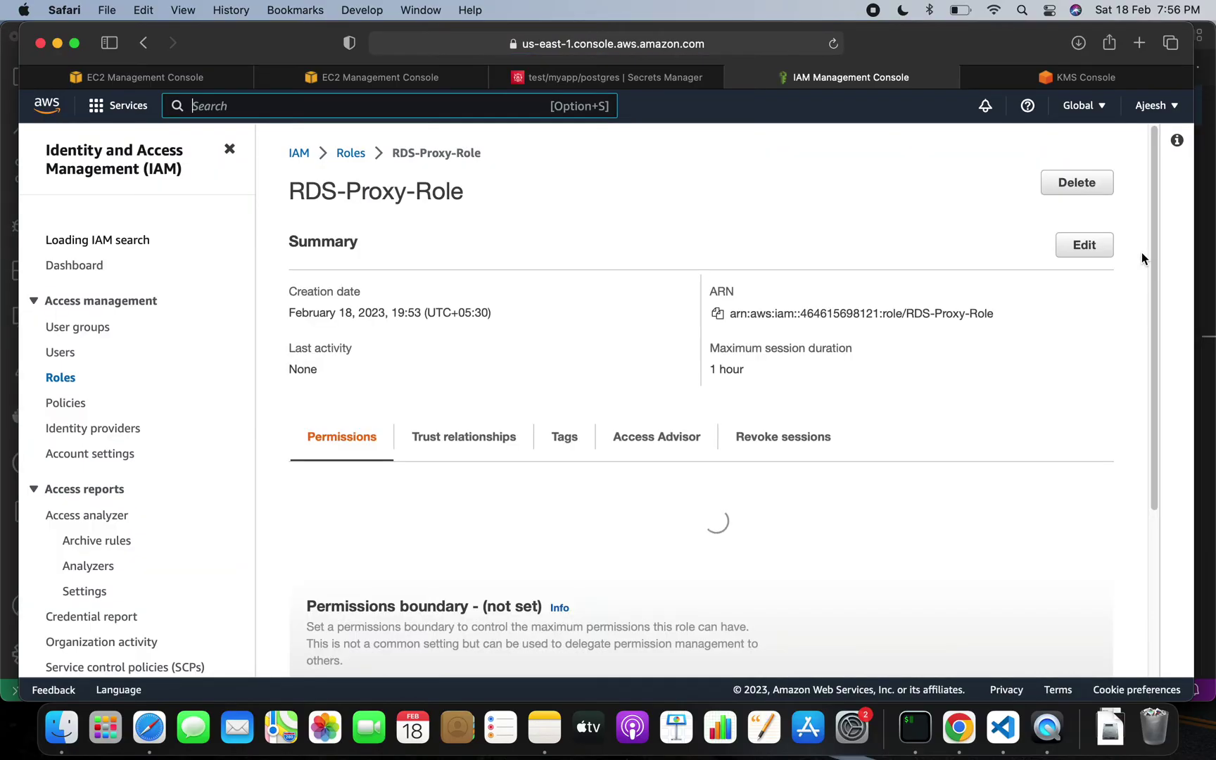
{"action": "scroll", "coordinate": [1086, 341], "scroll_direction": "down", "scroll_amount": 10}
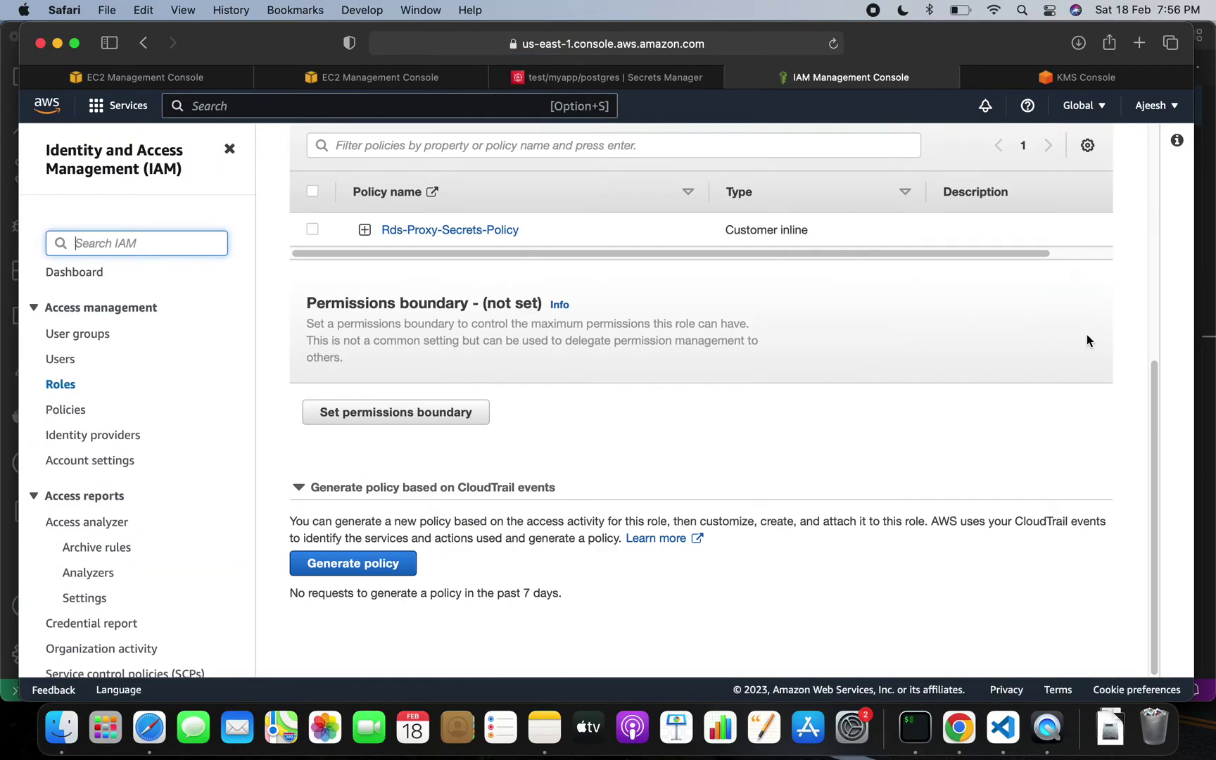
{"action": "scroll", "coordinate": [1086, 341], "scroll_direction": "up", "scroll_amount": 10}
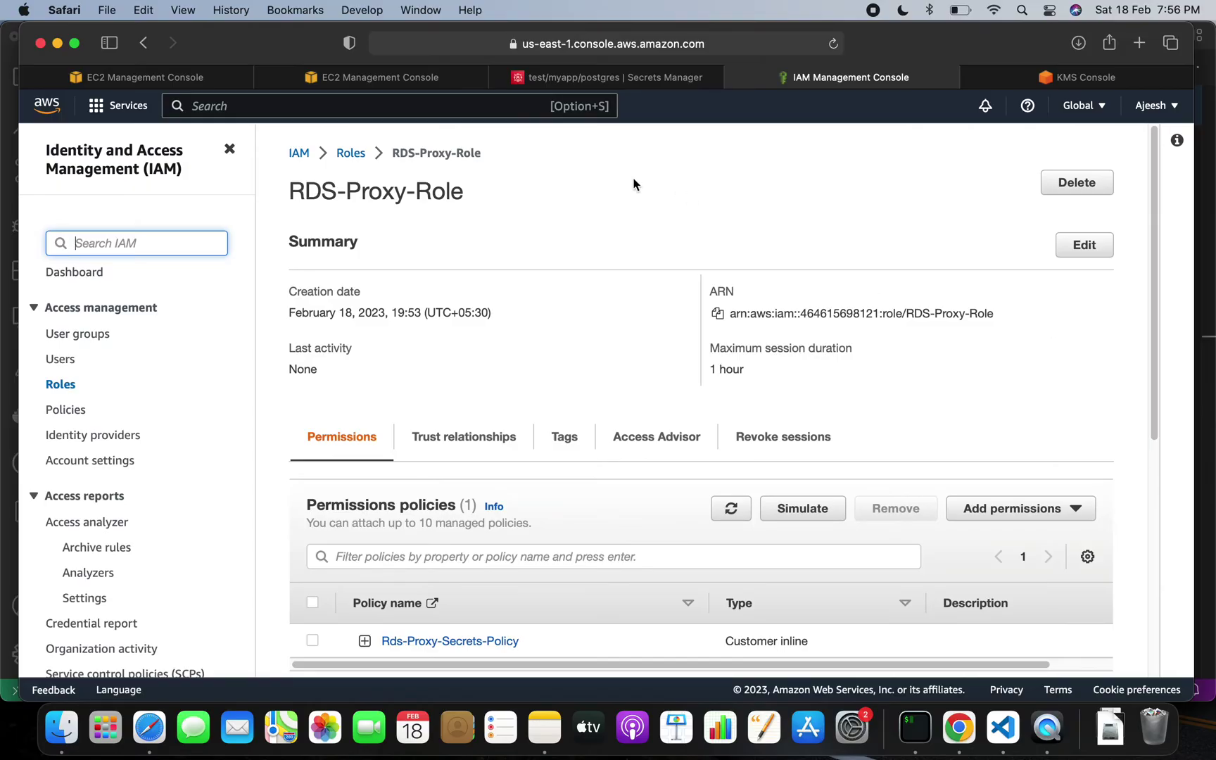
Scroll the RDS Proxy guide to 'Creating an RDS Proxy', then return to the RDS-Proxy-Role page
{"action": "left_click", "coordinate": [970, 738]}
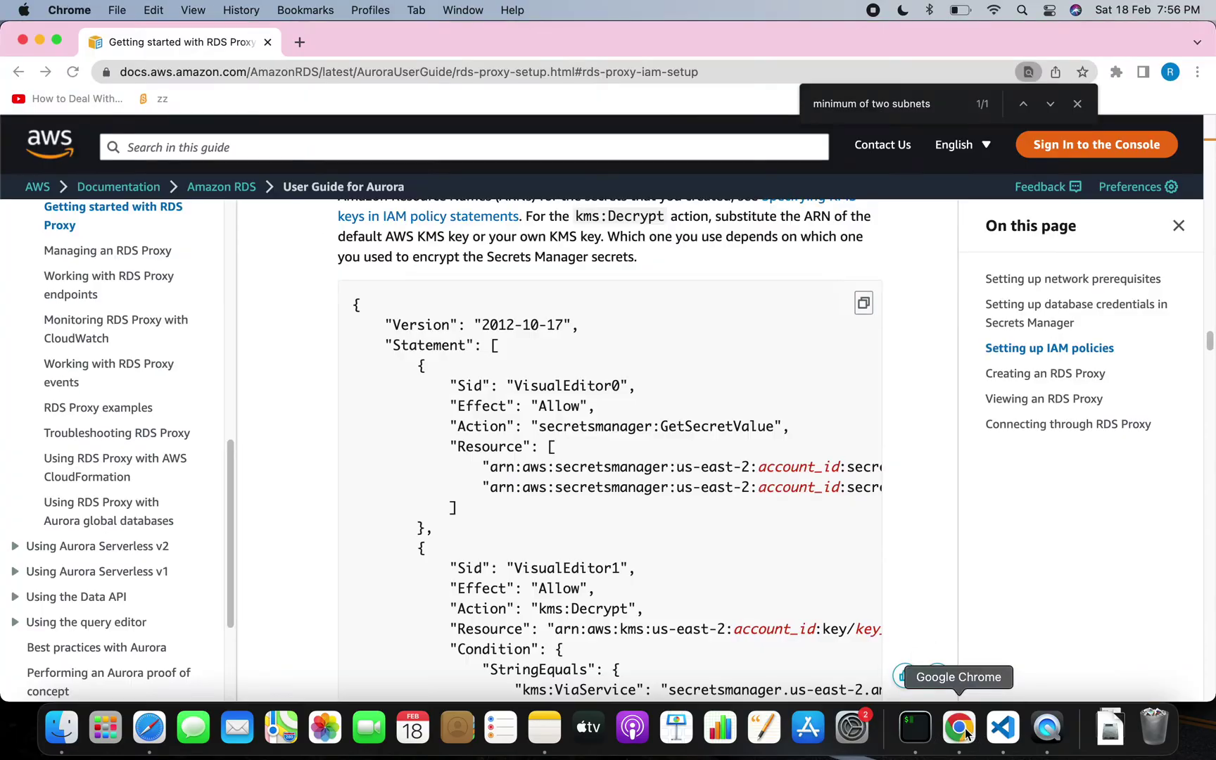
{"action": "scroll", "coordinate": [589, 378], "scroll_direction": "down", "scroll_amount": 8}
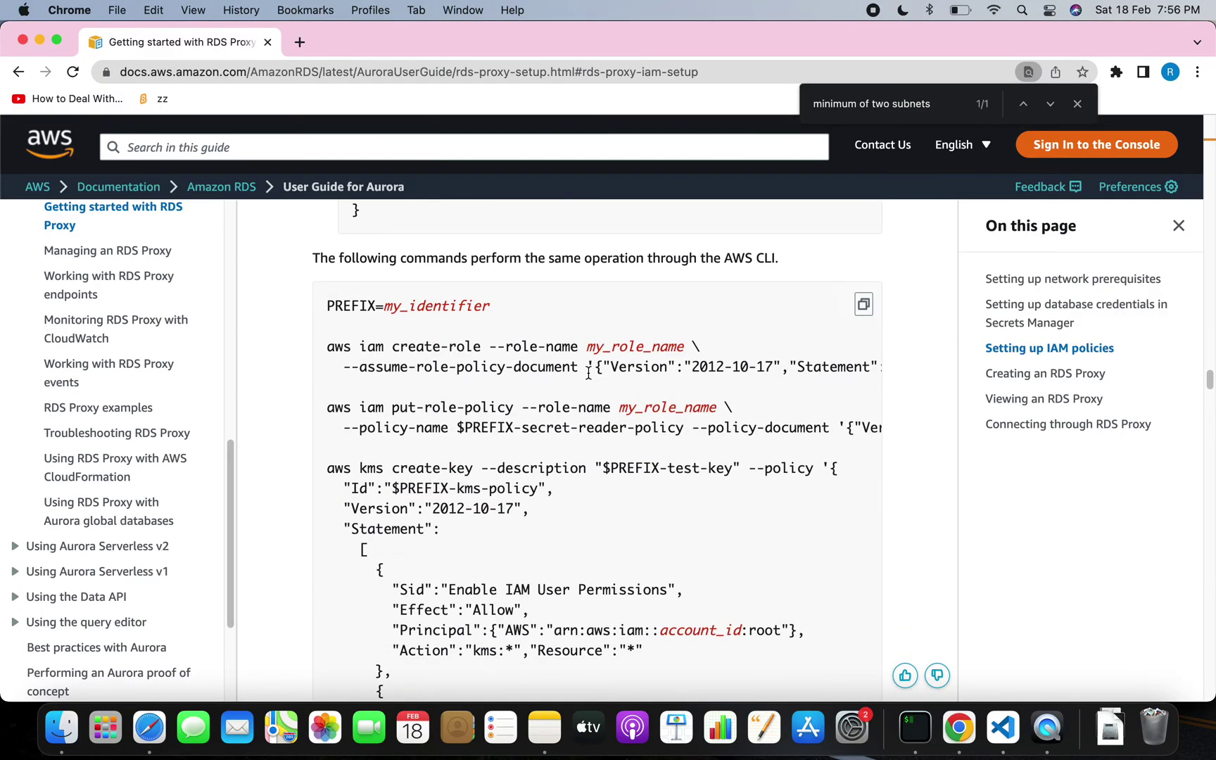
{"action": "scroll", "coordinate": [588, 372], "scroll_direction": "down", "scroll_amount": 15}
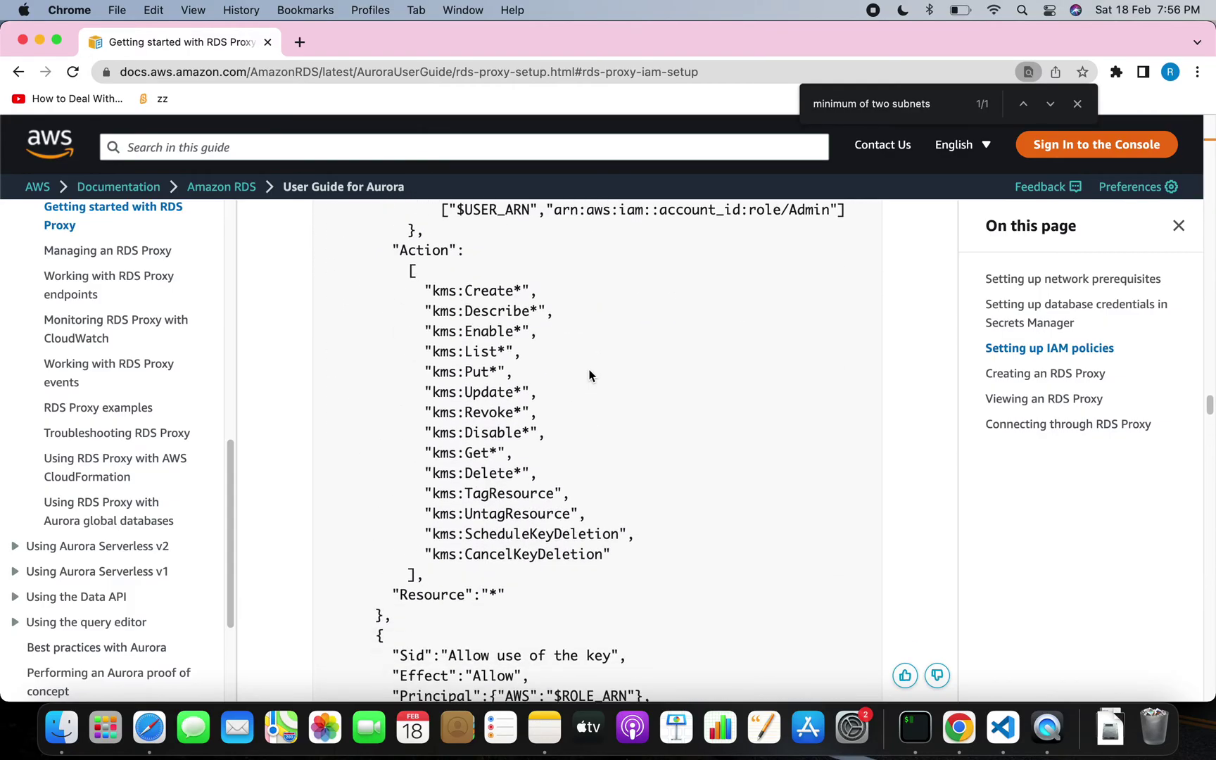
{"action": "scroll", "coordinate": [589, 370], "scroll_direction": "down", "scroll_amount": 4}
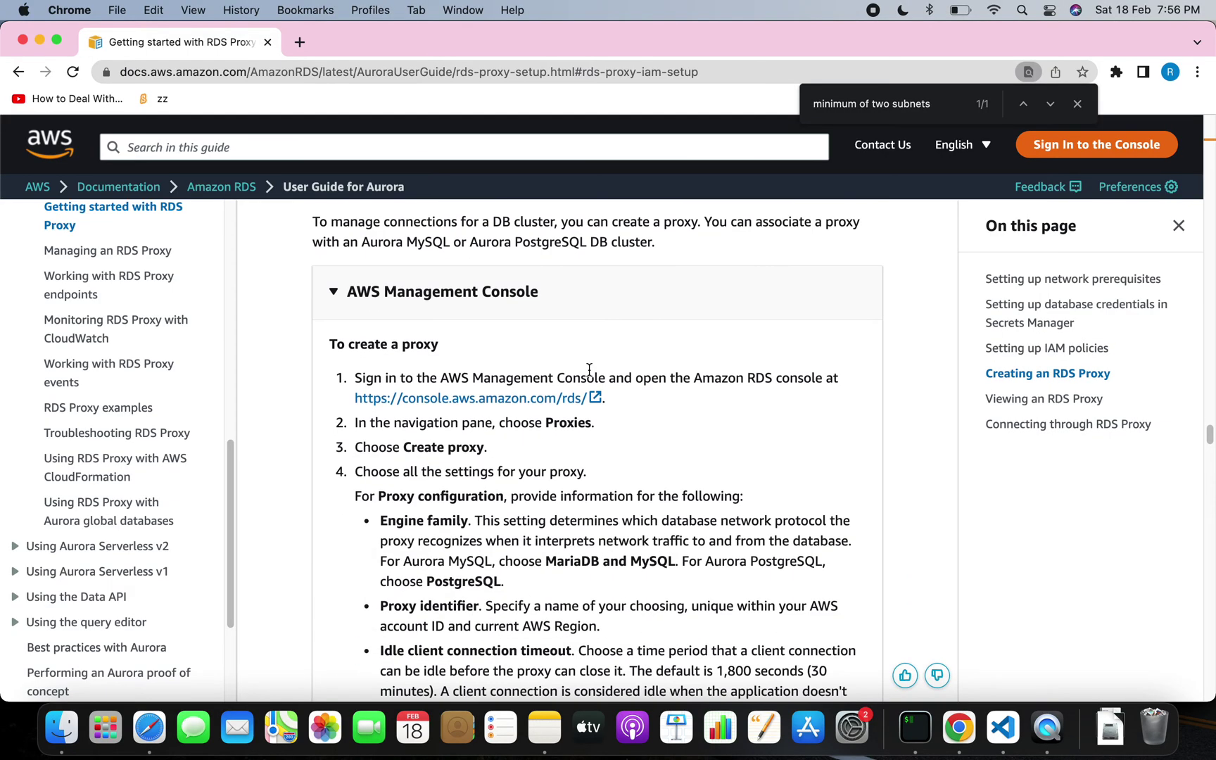
{"action": "key", "text": "super+Tab"}
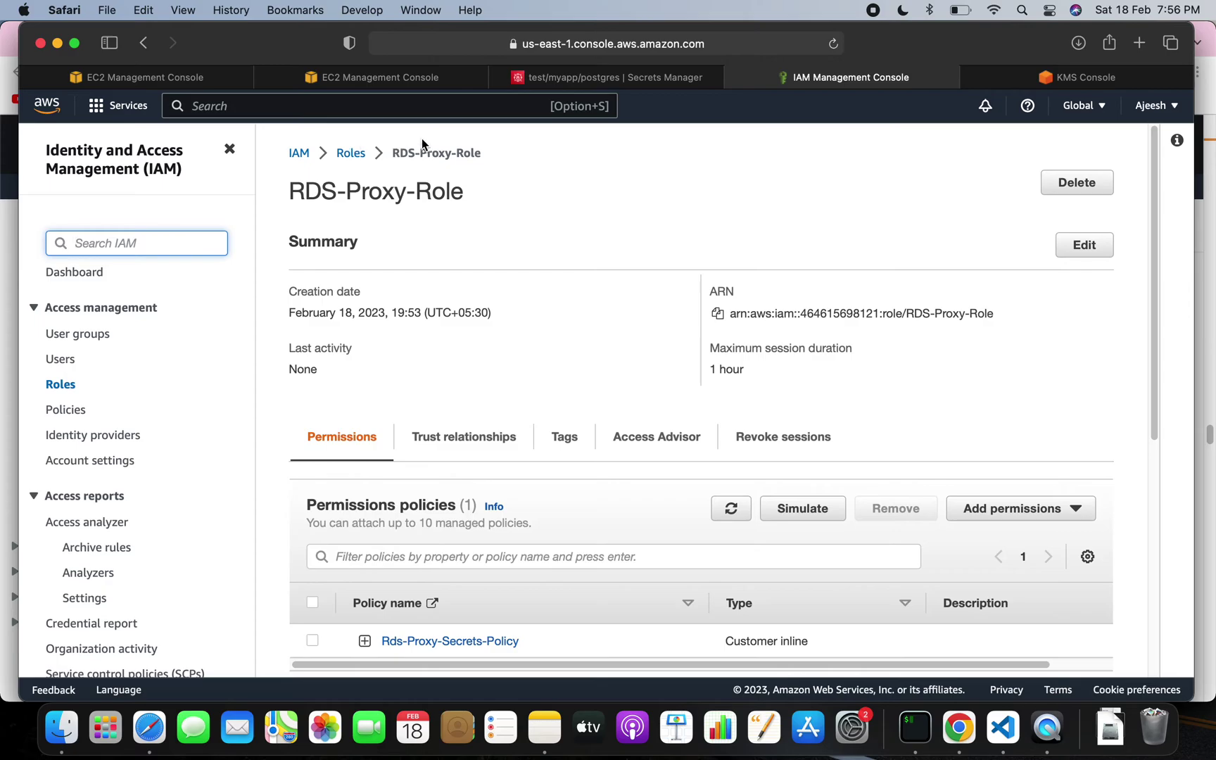
Close the KMS, IAM role, Secrets Manager and duplicate EC2 pages to reach the three security groups
{"action": "mouse_move", "coordinate": [388, 80]}
{"action": "left_click", "coordinate": [1031, 78]}
{"action": "left_click", "coordinate": [989, 78]}
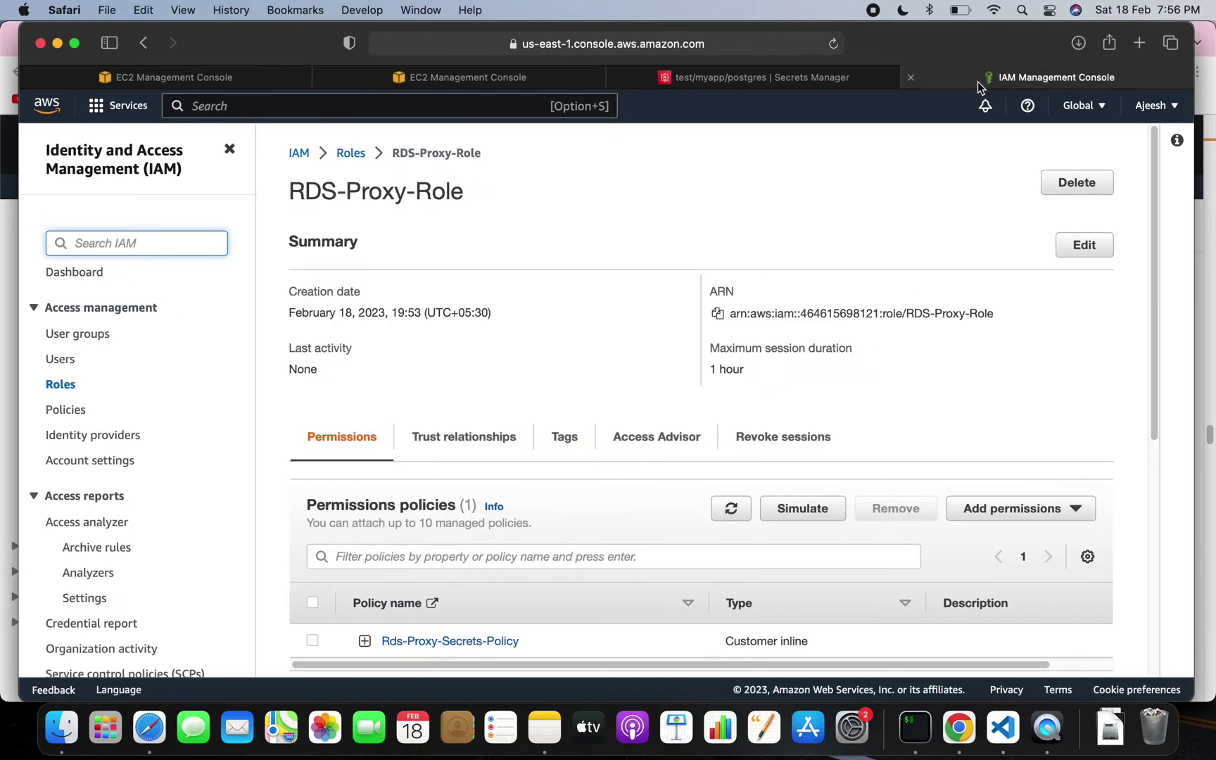
{"action": "key", "text": "super+w"}
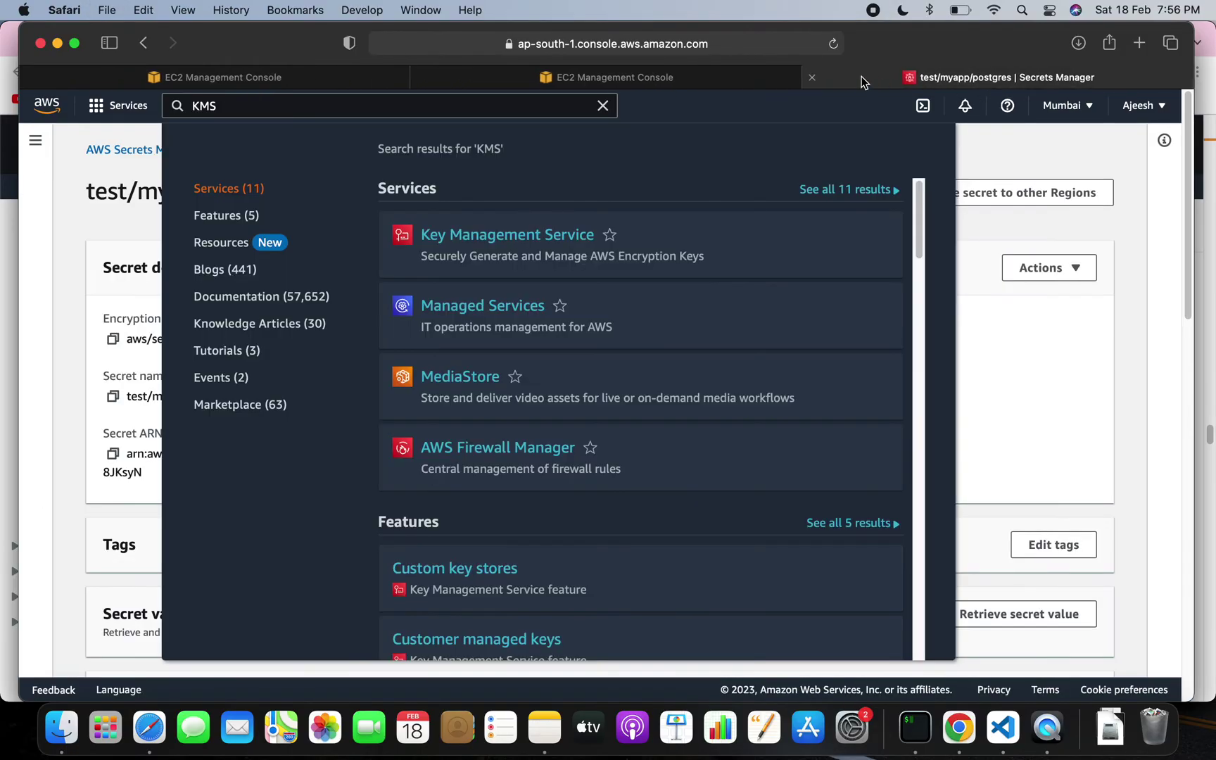
{"action": "key", "text": "super+w"}
{"action": "key", "text": "super+w"}
{"action": "key", "text": "alt+s"}
{"action": "type", "text": "RDS"}
{"action": "left_click", "coordinate": [1009, 363]}
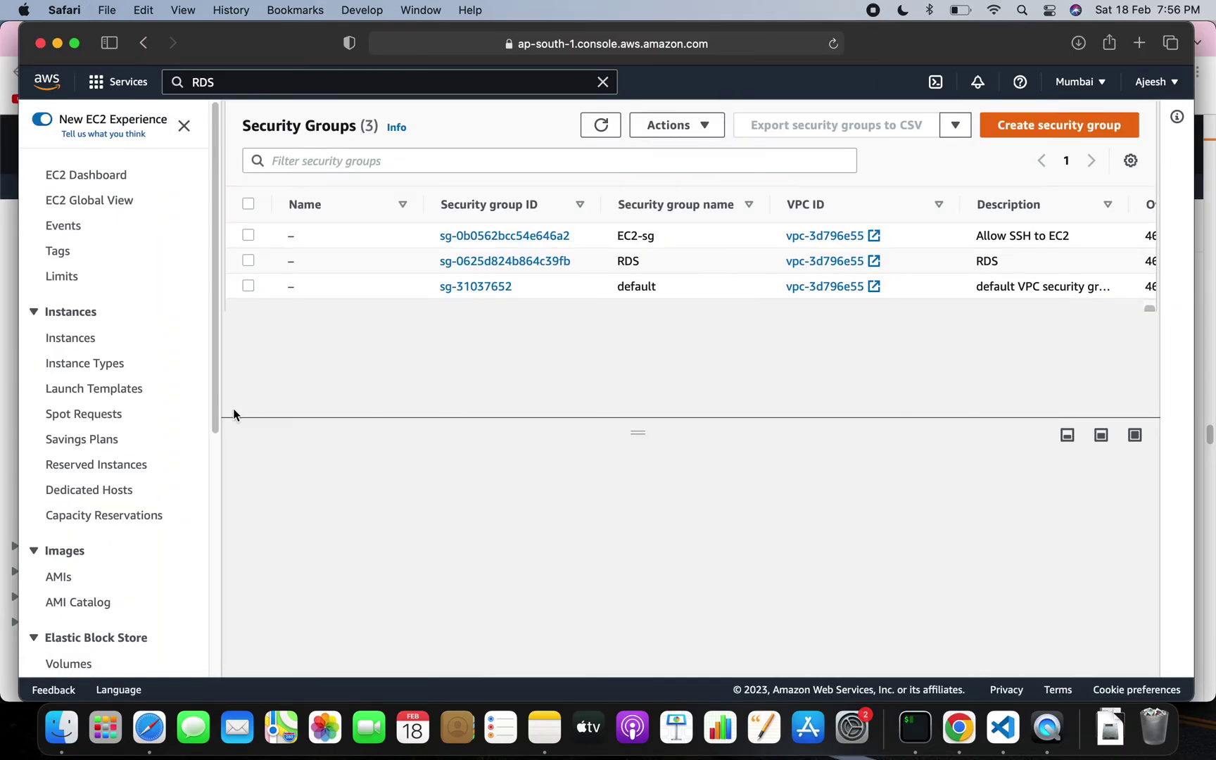
Start a new security group named RDS-Proxy
{"action": "left_click", "coordinate": [1053, 127]}
{"action": "left_click", "coordinate": [183, 328]}
{"action": "type", "text": "RDS-"}
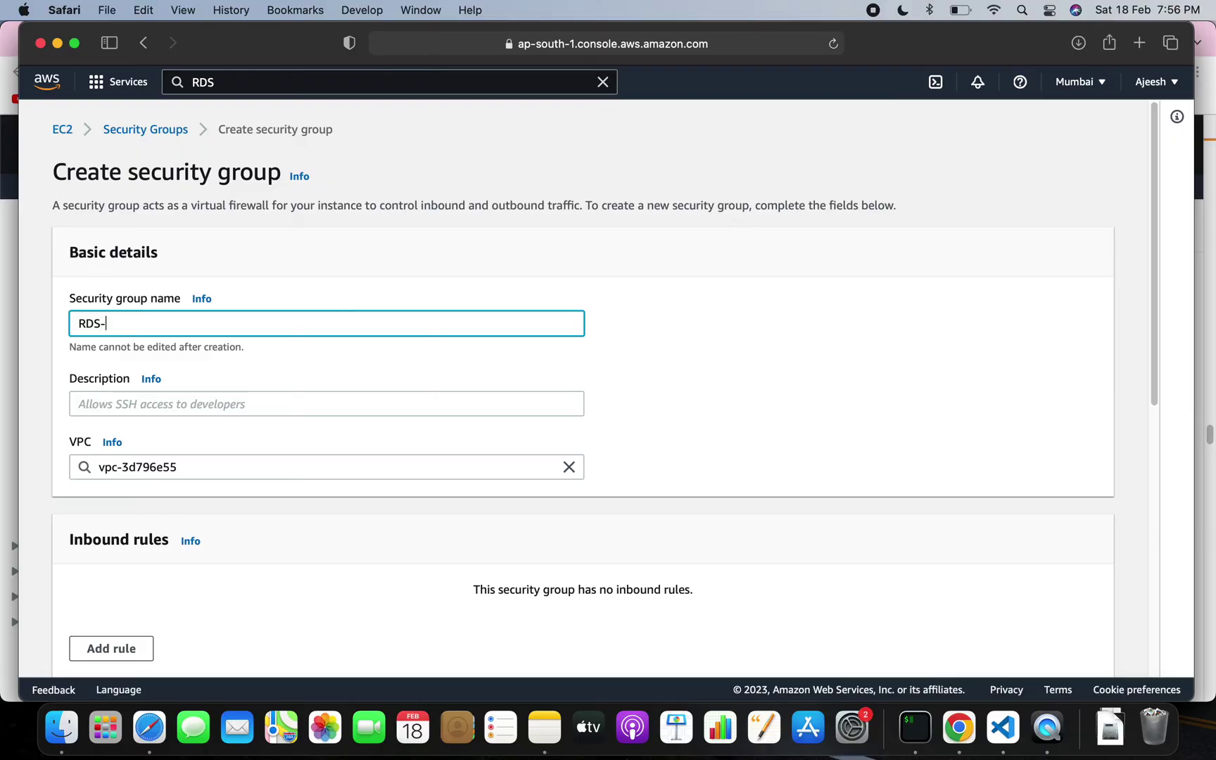
{"action": "type", "text": "Proxy"}
{"action": "key", "text": "Tab"}
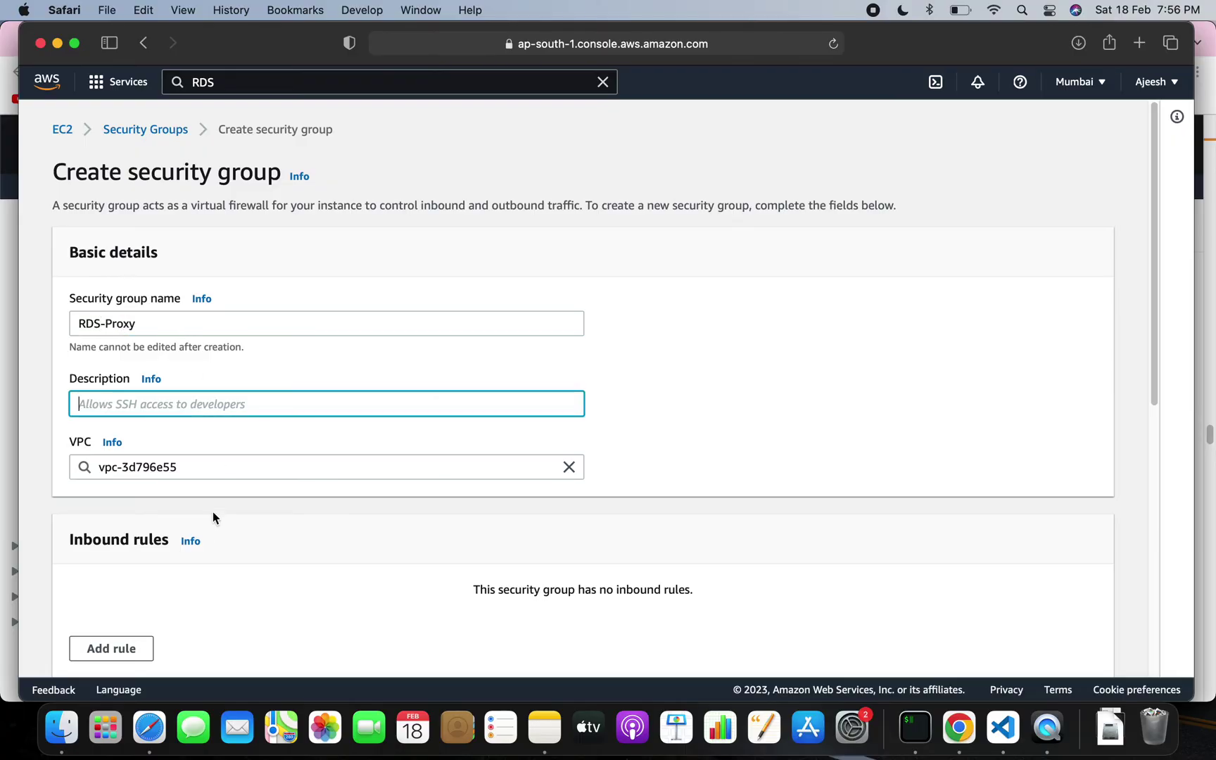
{"action": "scroll", "coordinate": [265, 470], "scroll_direction": "down", "scroll_amount": 4}
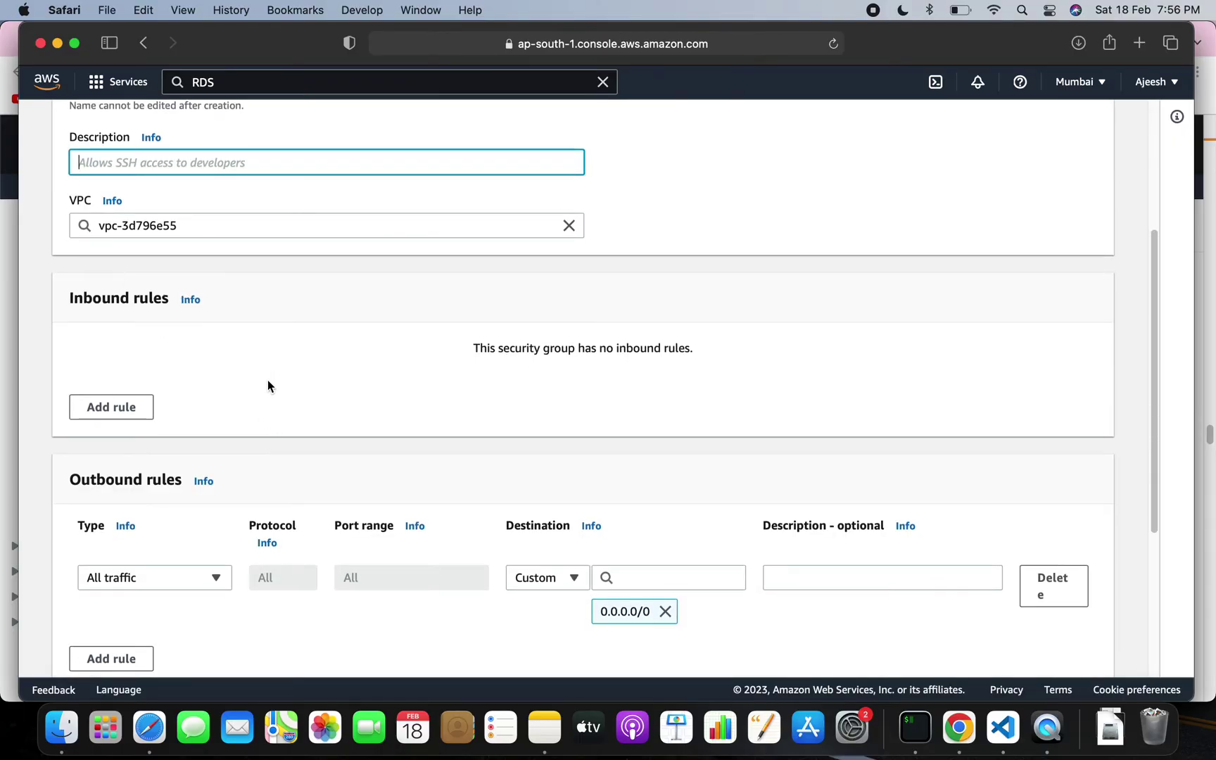
{"action": "scroll", "coordinate": [268, 386], "scroll_direction": "down", "scroll_amount": 1}
Add one inbound PostgreSQL 5432 rule with source EC2-sg, removing the extra empty rule
{"action": "left_click", "coordinate": [122, 376]}
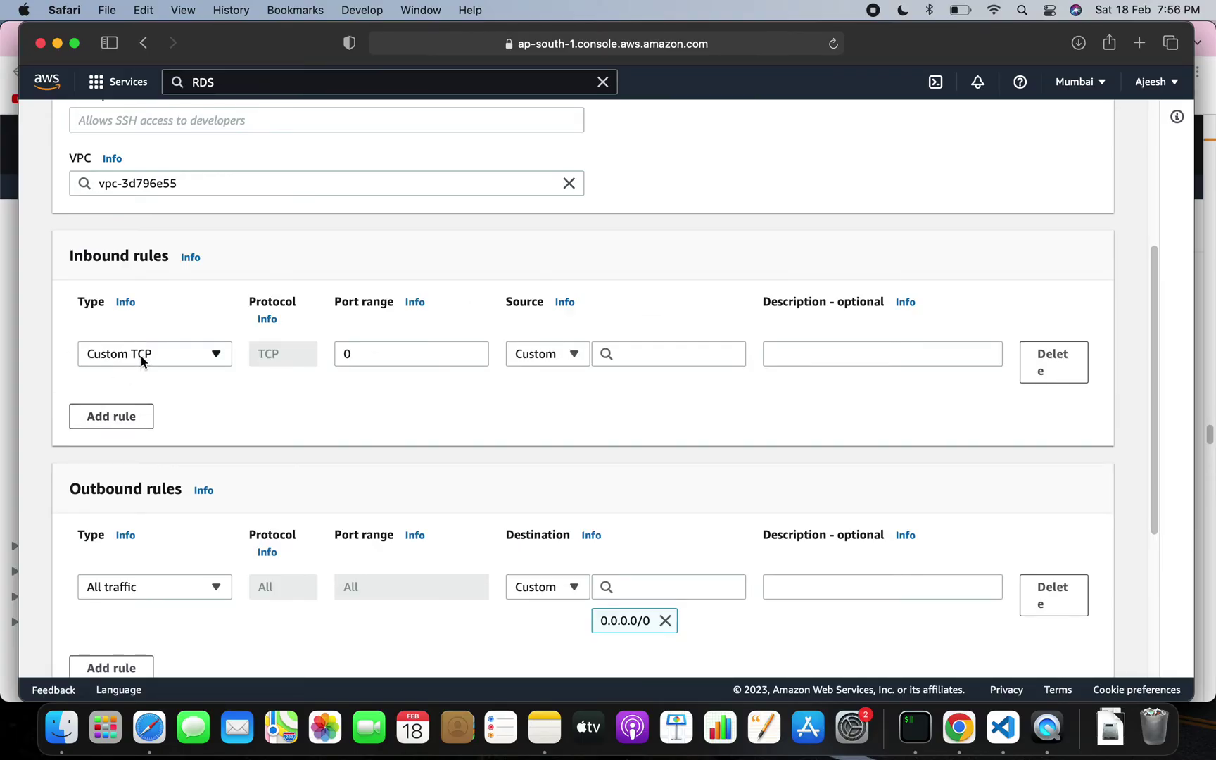
{"action": "left_click", "coordinate": [142, 361]}
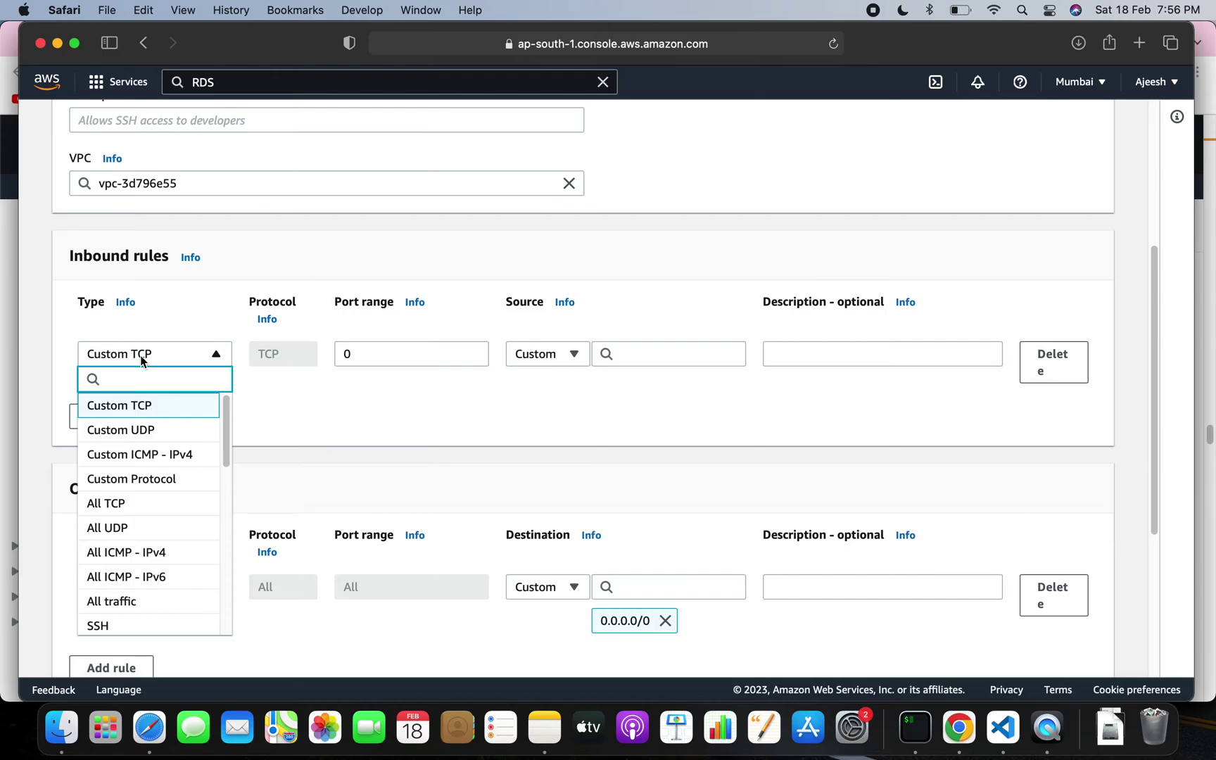
{"action": "type", "text": "Post"}
{"action": "left_click", "coordinate": [176, 407]}
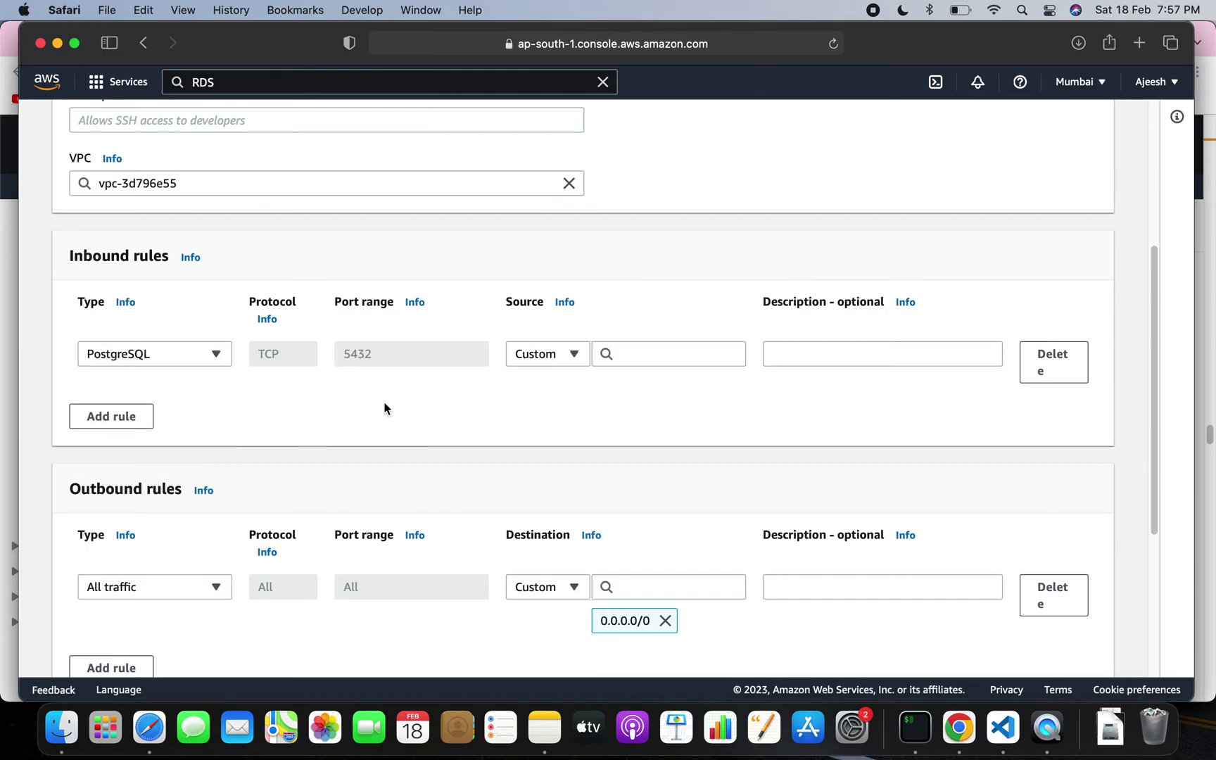
{"action": "left_click", "coordinate": [815, 359]}
{"action": "type", "text": "EC2"}
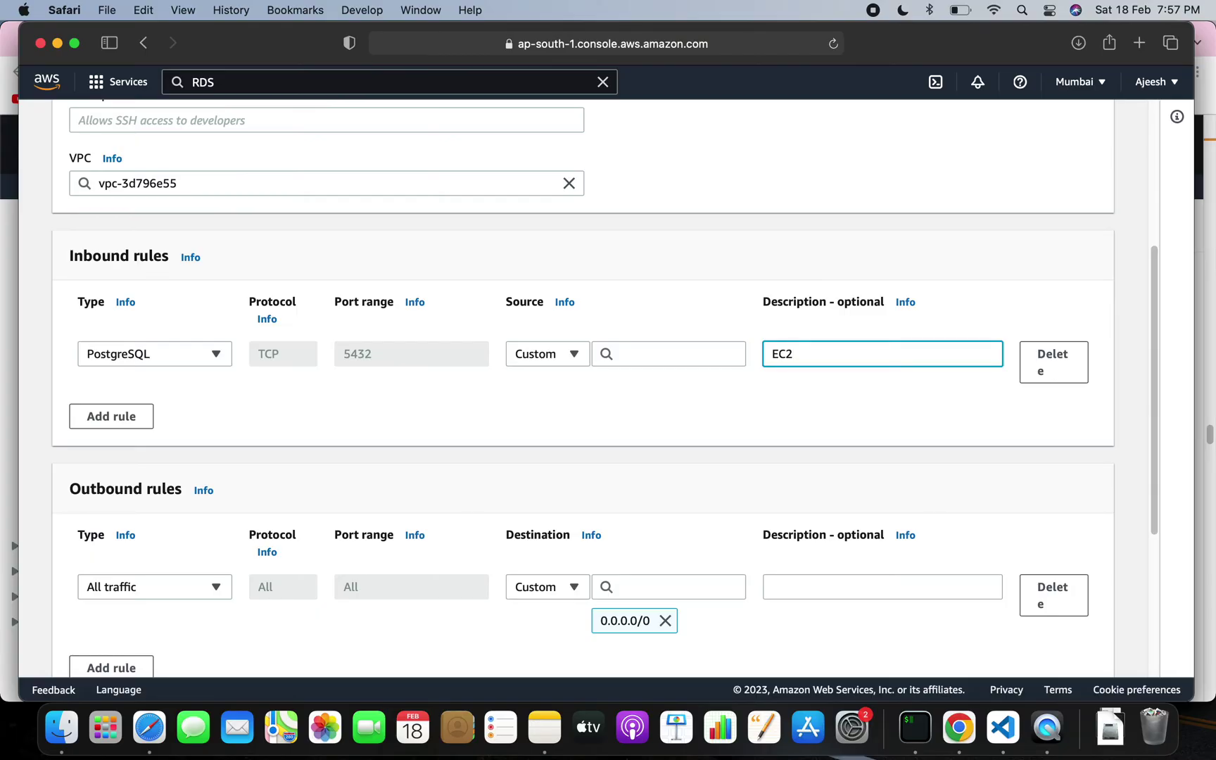
{"action": "type", "text": "SG"}
{"action": "left_click", "coordinate": [657, 353]}
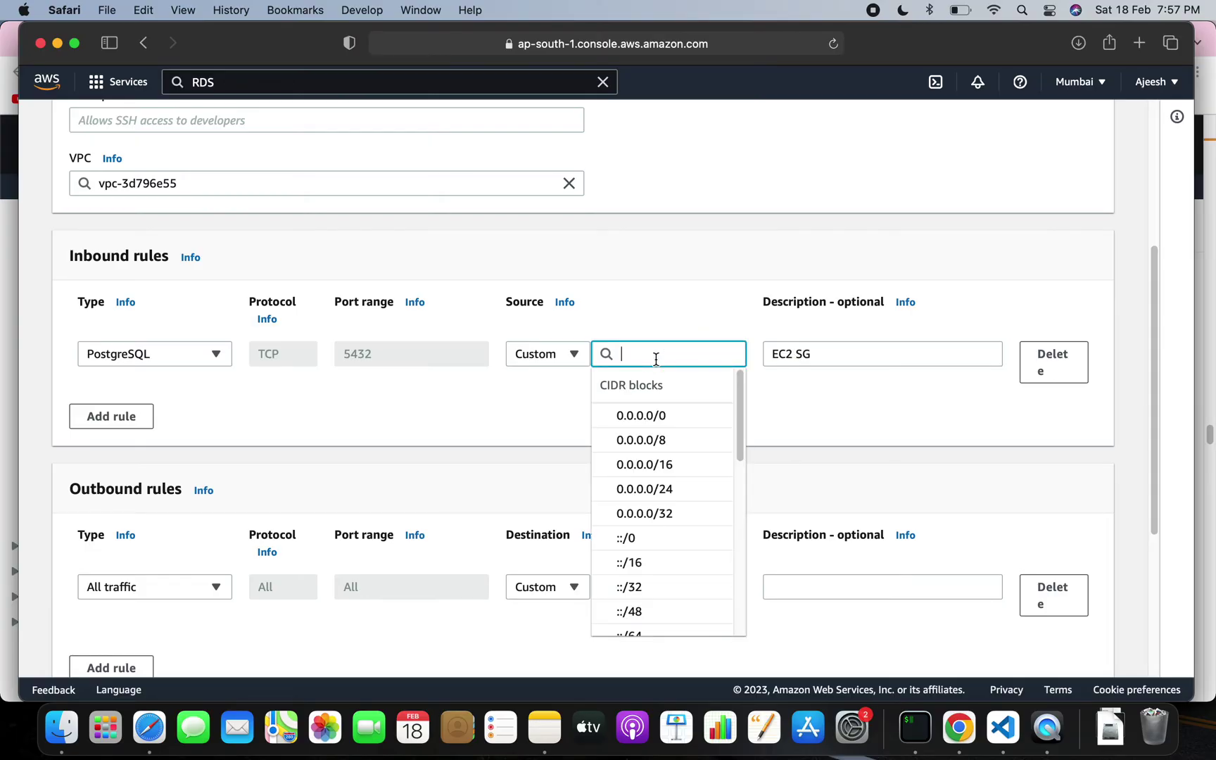
{"action": "type", "text": "Ec2"}
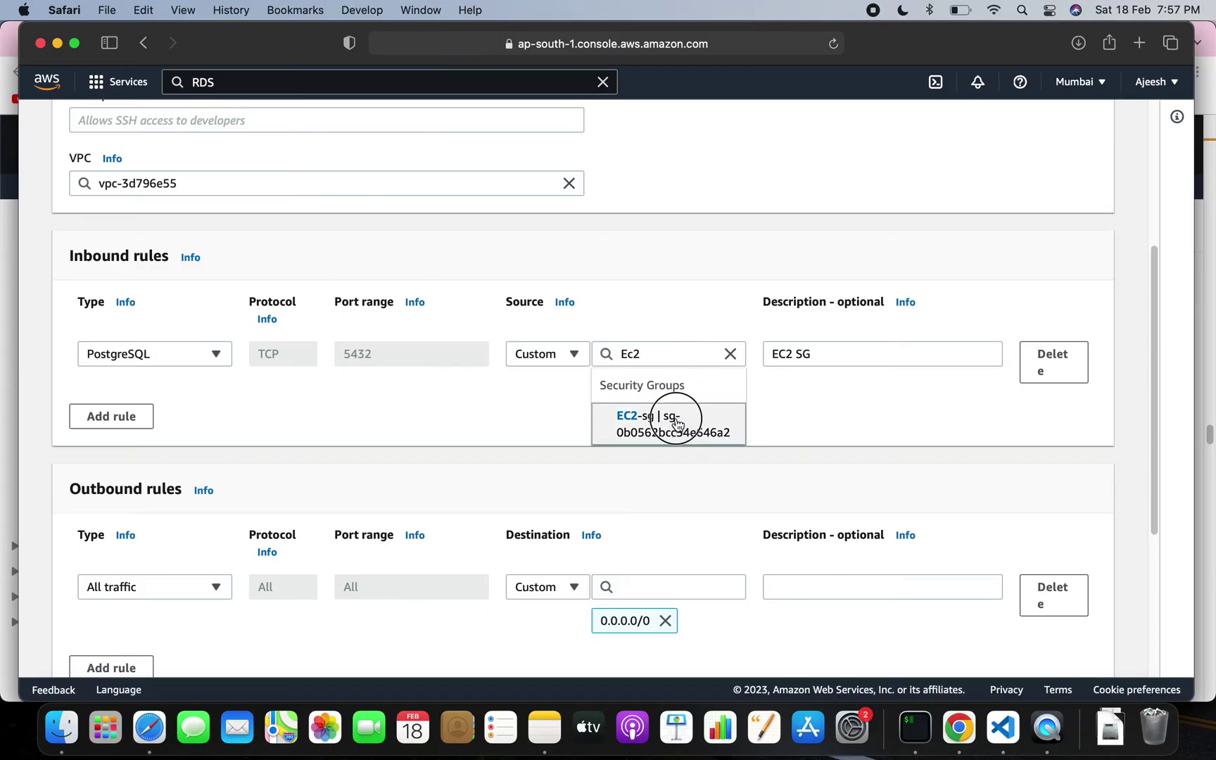
{"action": "left_click", "coordinate": [678, 413]}
{"action": "left_click", "coordinate": [125, 476]}
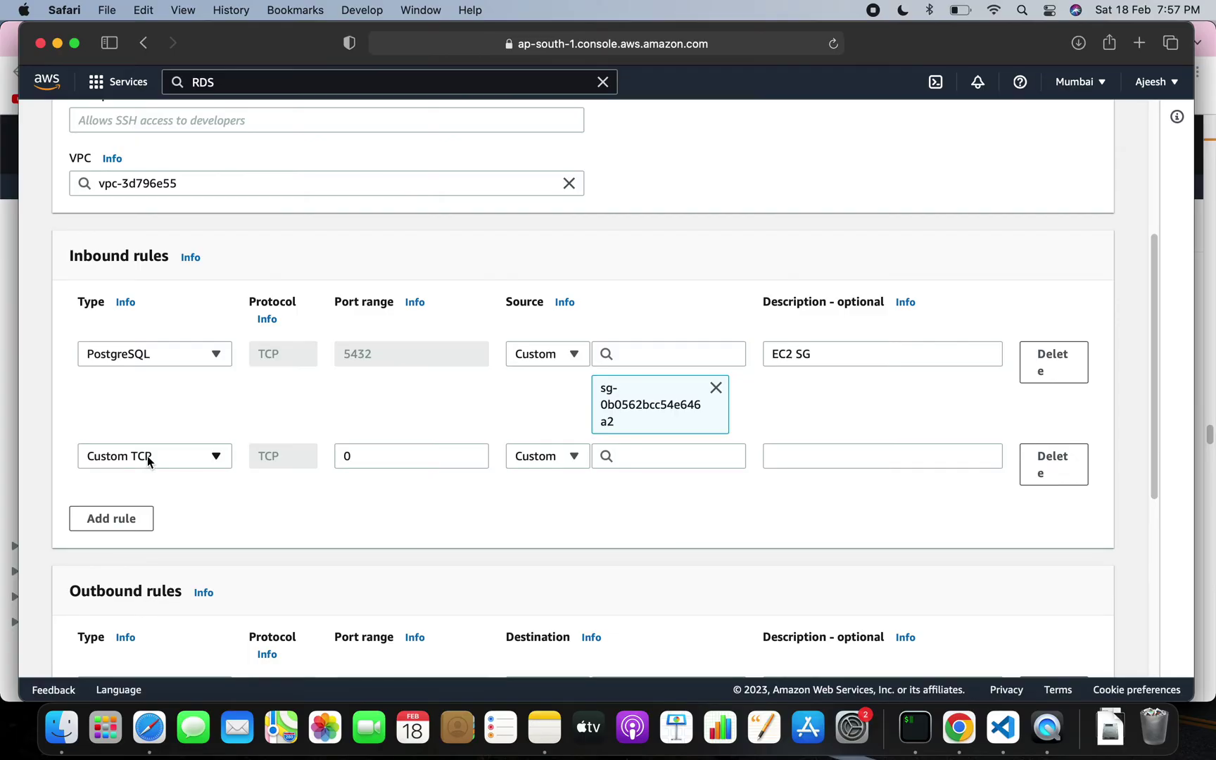
{"action": "left_click", "coordinate": [1053, 466]}
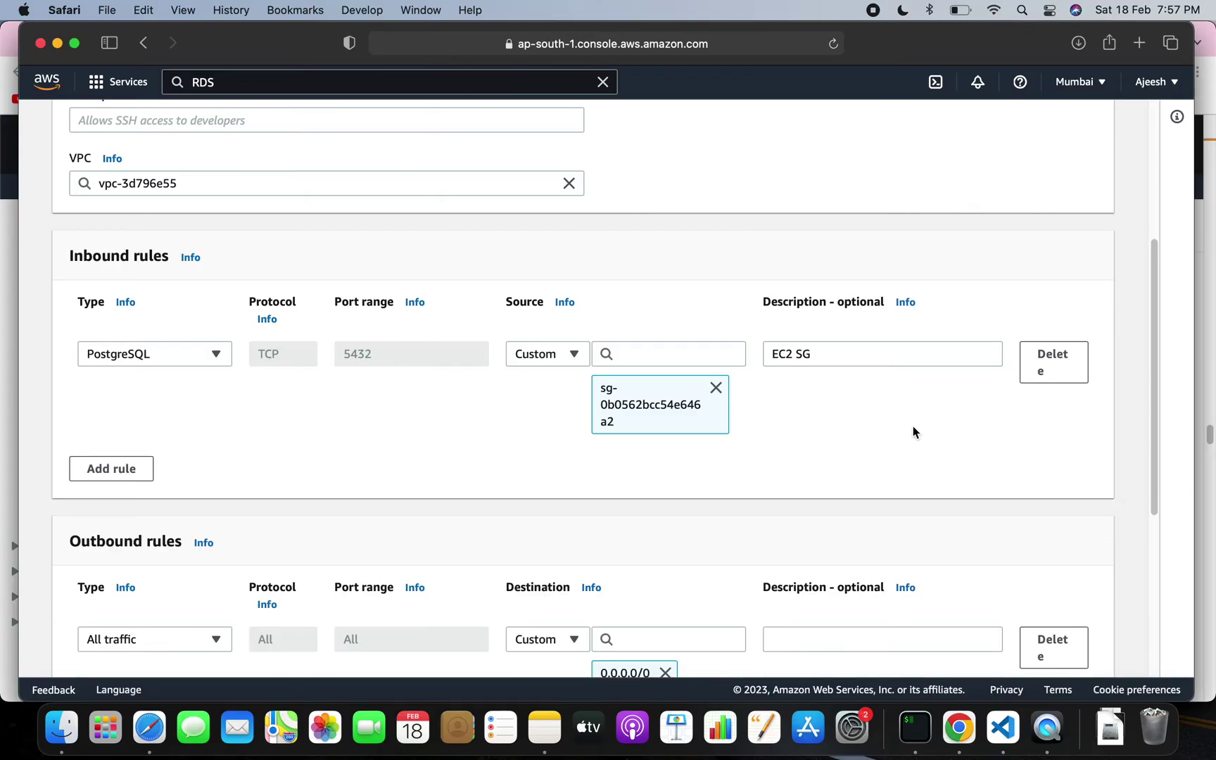
Give the group the description 'RDS Proxy' and create the security group
{"action": "scroll", "coordinate": [912, 431], "scroll_direction": "up", "scroll_amount": 5}
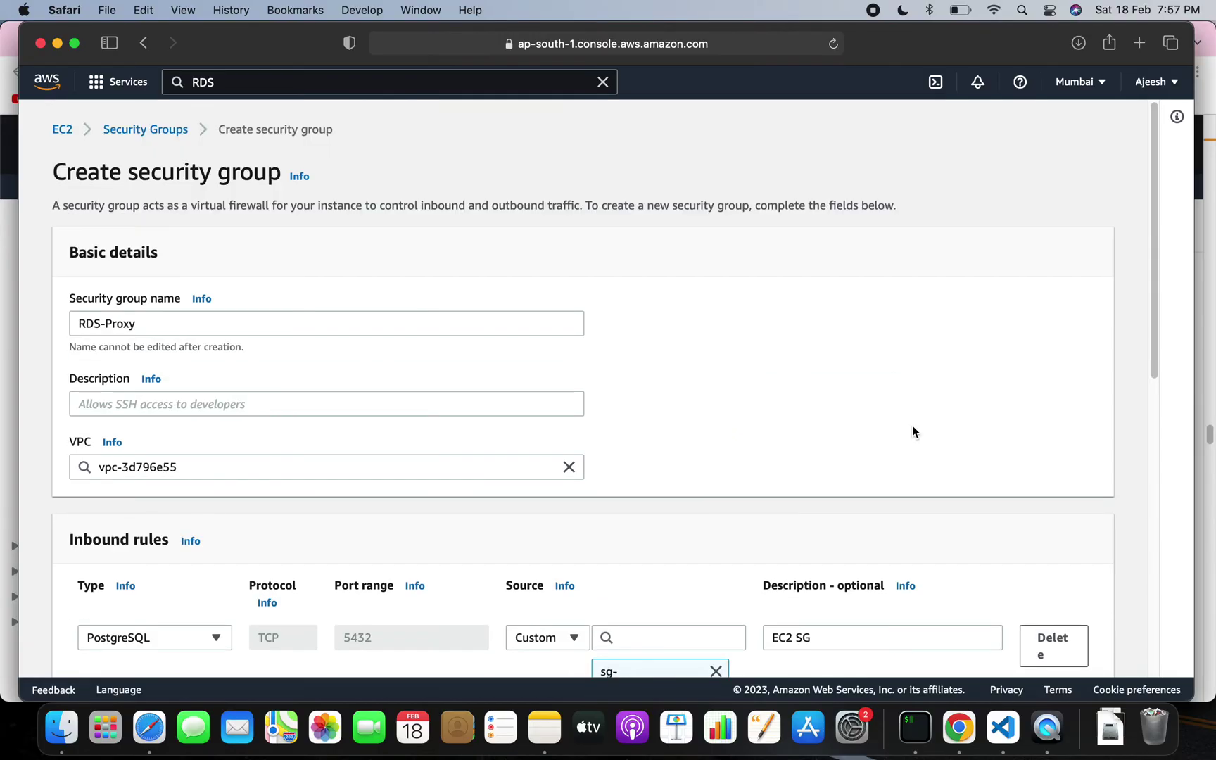
{"action": "scroll", "coordinate": [912, 432], "scroll_direction": "down", "scroll_amount": 10}
{"action": "scroll", "coordinate": [912, 428], "scroll_direction": "up", "scroll_amount": 4}
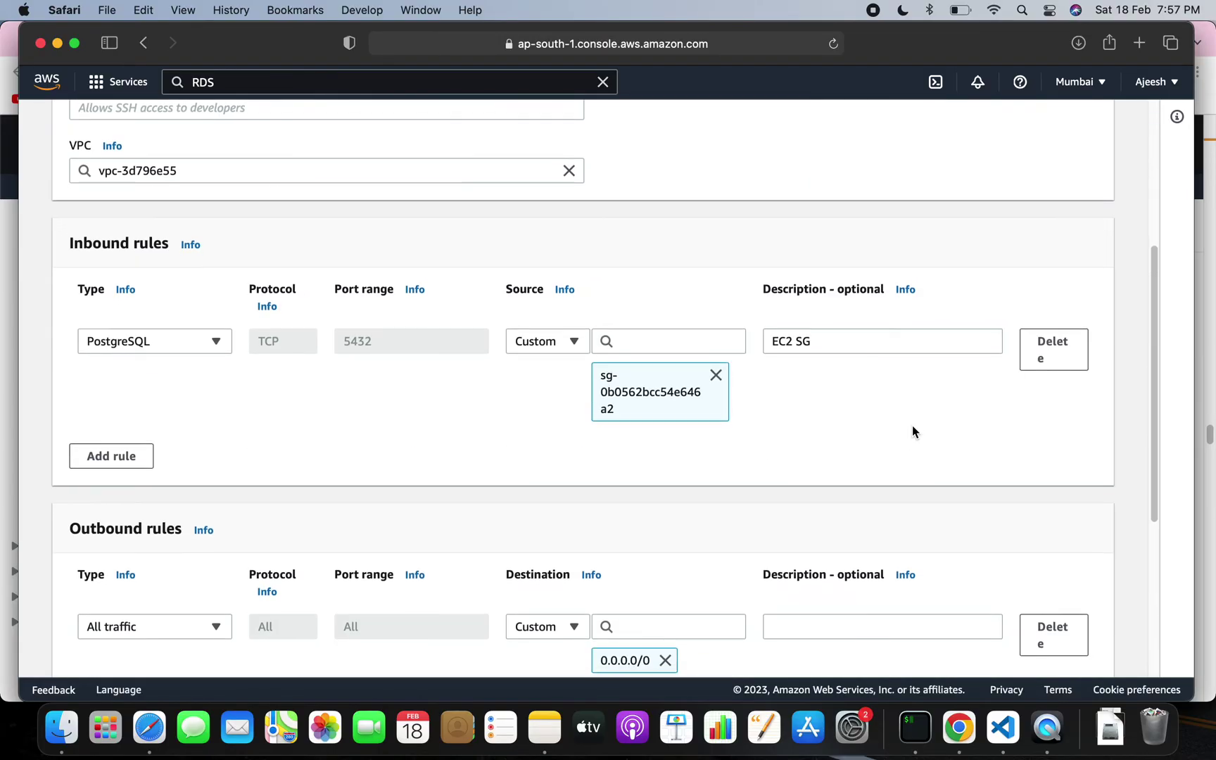
{"action": "scroll", "coordinate": [912, 428], "scroll_direction": "down", "scroll_amount": 5}
{"action": "scroll", "coordinate": [1022, 595], "scroll_direction": "up", "scroll_amount": 5}
{"action": "scroll", "coordinate": [1022, 596], "scroll_direction": "down", "scroll_amount": 5}
{"action": "left_click", "coordinate": [1040, 653]}
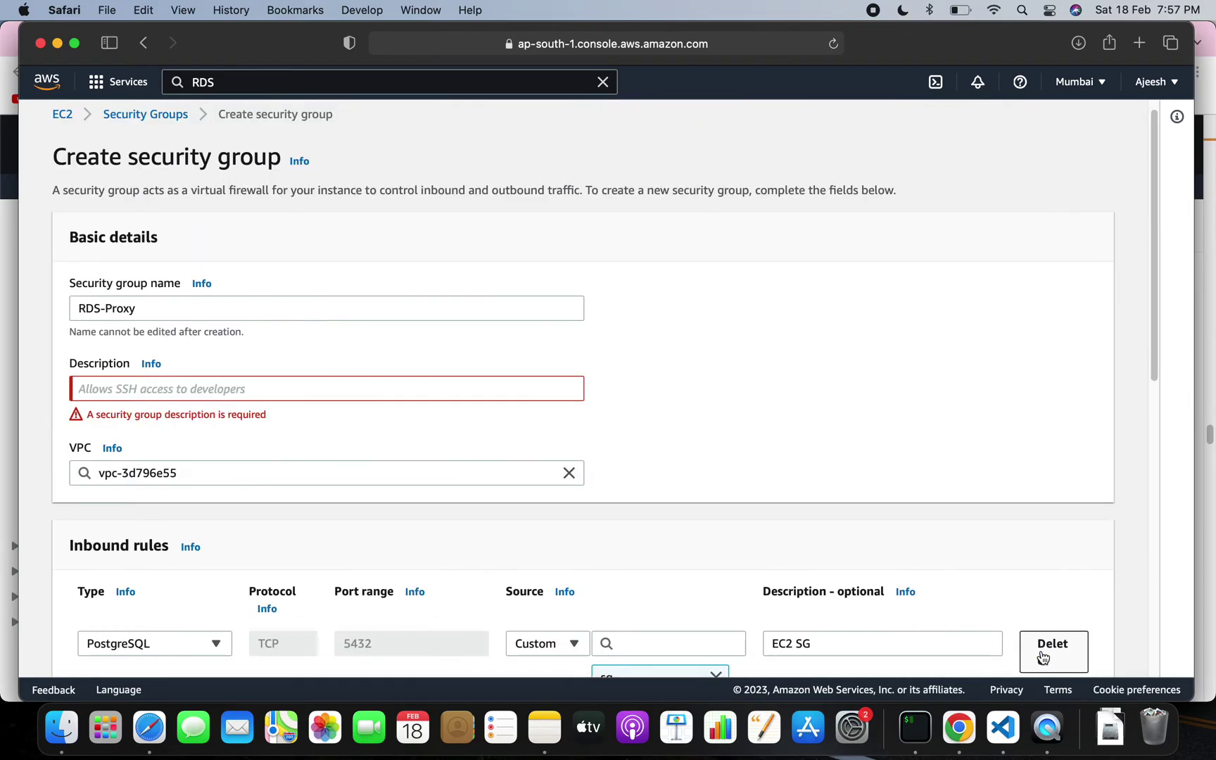
{"action": "left_click", "coordinate": [171, 383]}
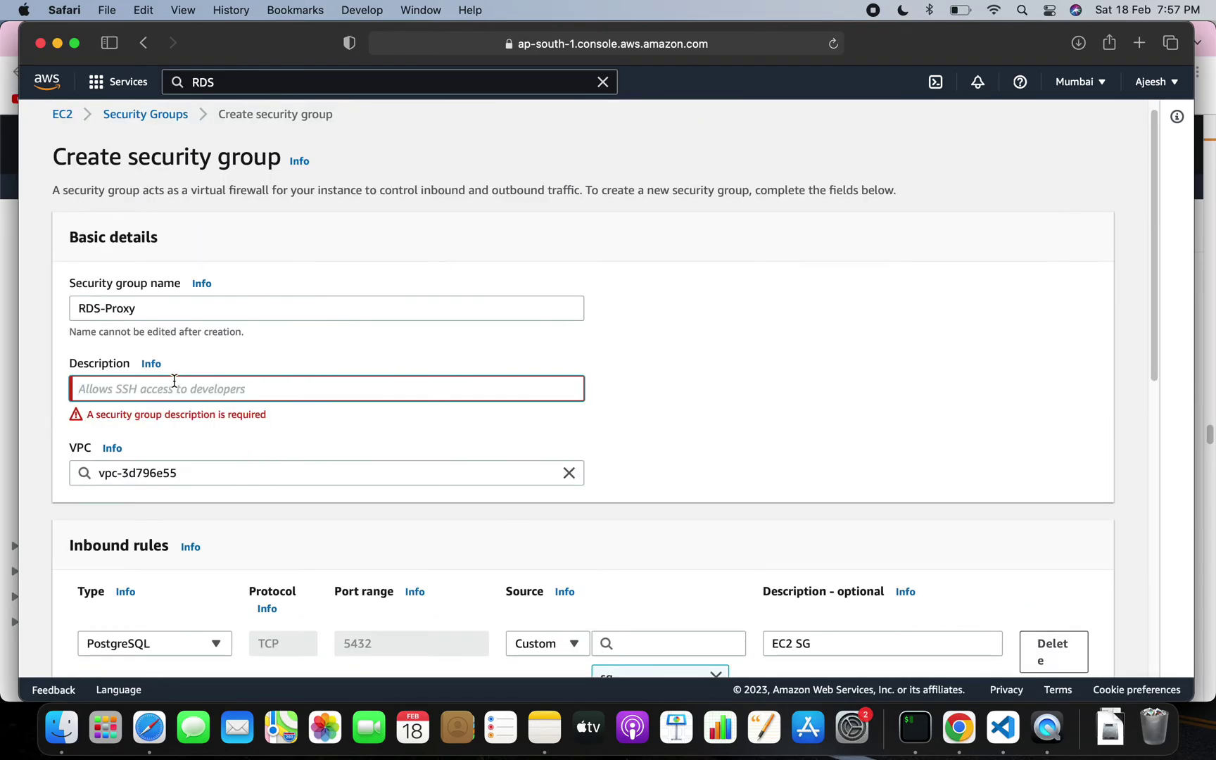
{"action": "type", "text": "RDS Proxy"}
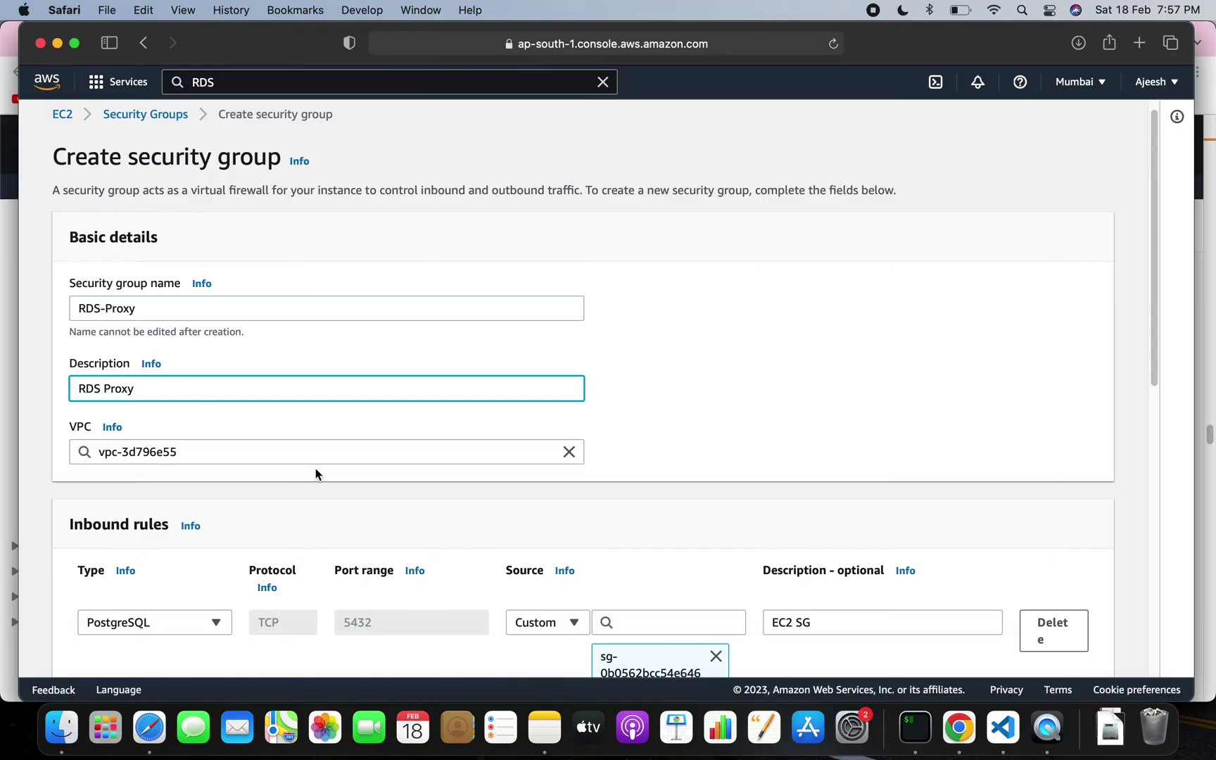
{"action": "scroll", "coordinate": [587, 519], "scroll_direction": "down", "scroll_amount": 10}
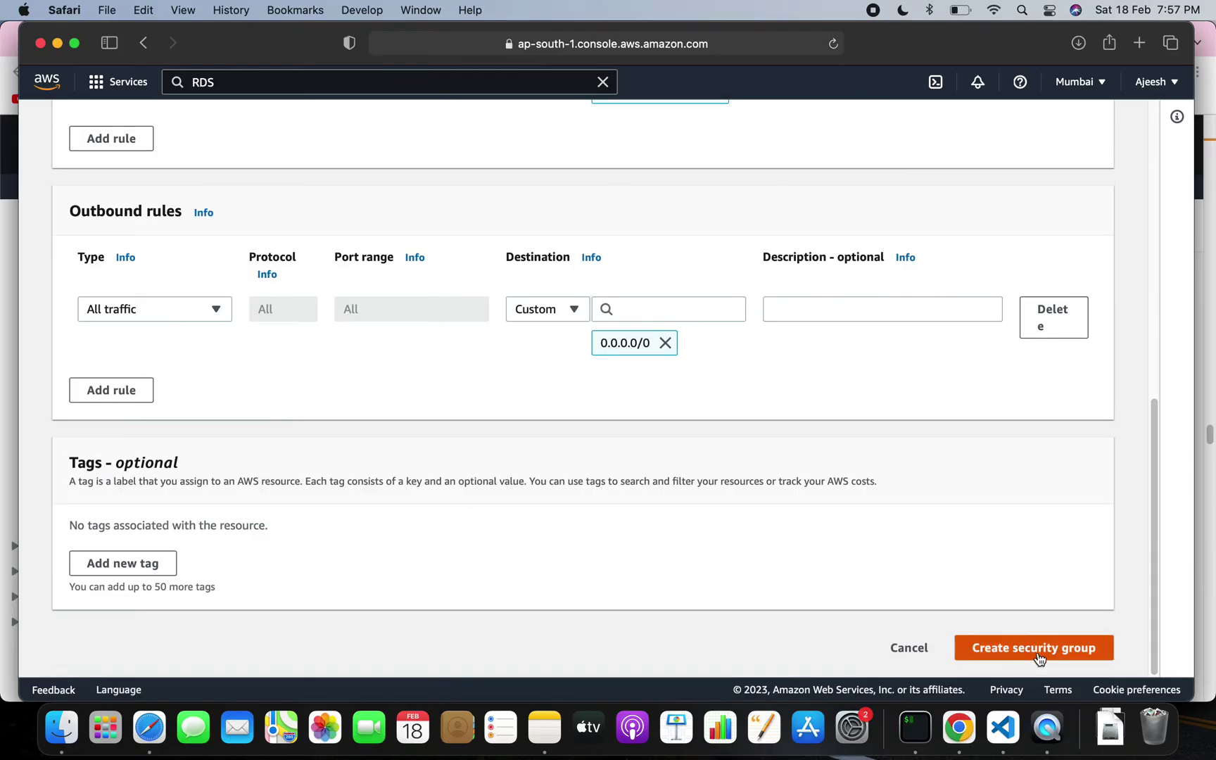
{"action": "scroll", "coordinate": [1037, 651], "scroll_direction": "down", "scroll_amount": 3}
{"action": "left_click", "coordinate": [1036, 650]}
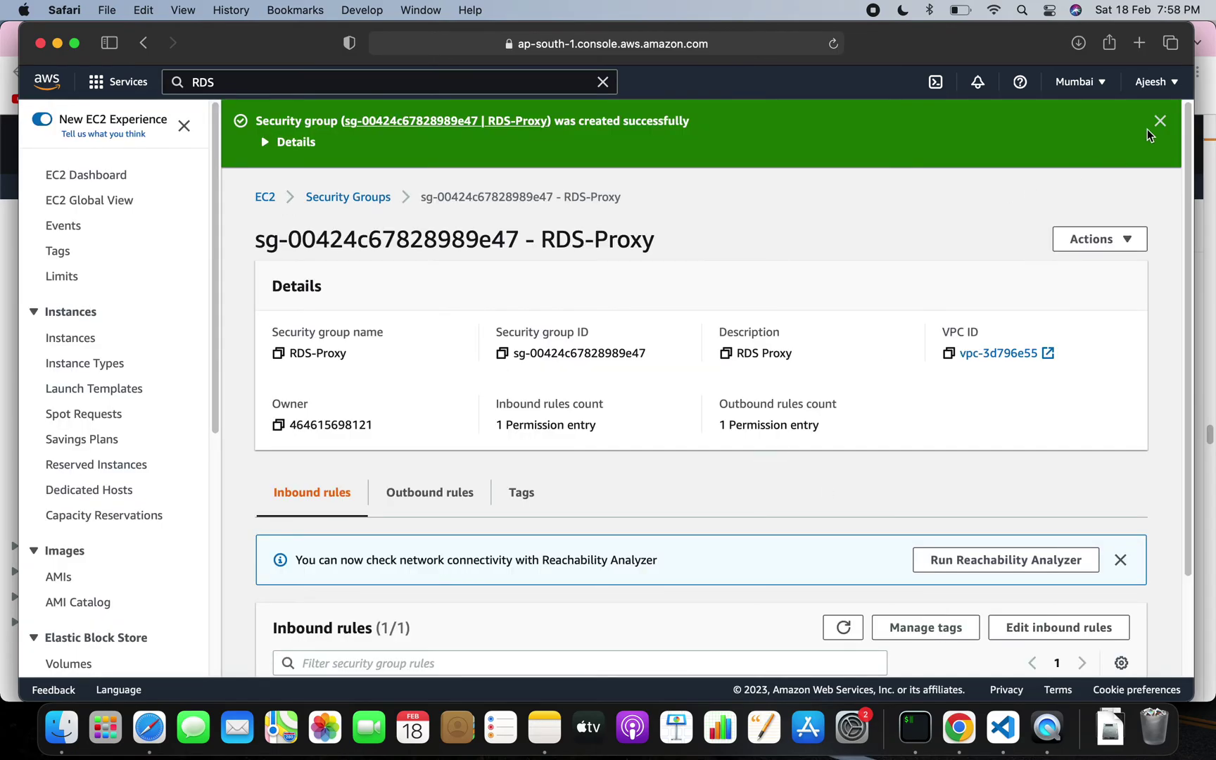
{"action": "left_click", "coordinate": [1159, 121]}
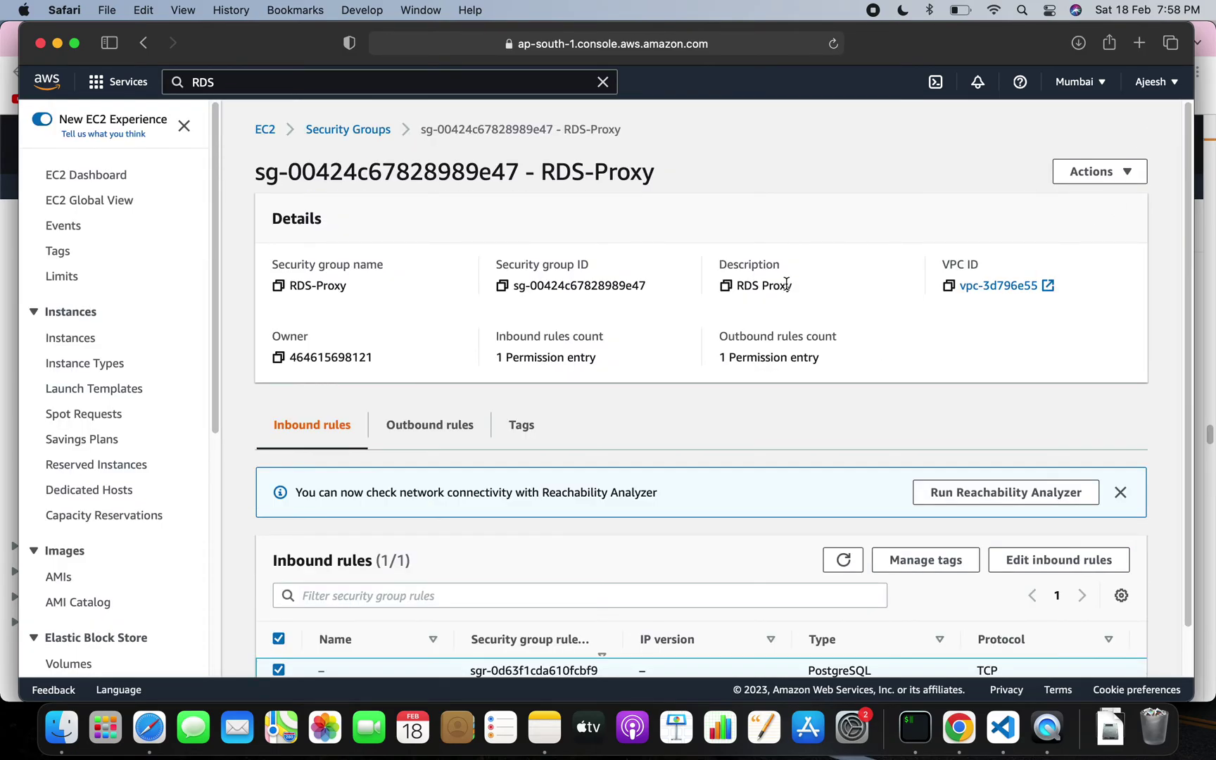
Type 'EC2 ========= Proxy ===== RDS' in a new Visual Studio Code file
{"action": "left_click", "coordinate": [1011, 736]}
{"action": "key", "text": "super+n"}
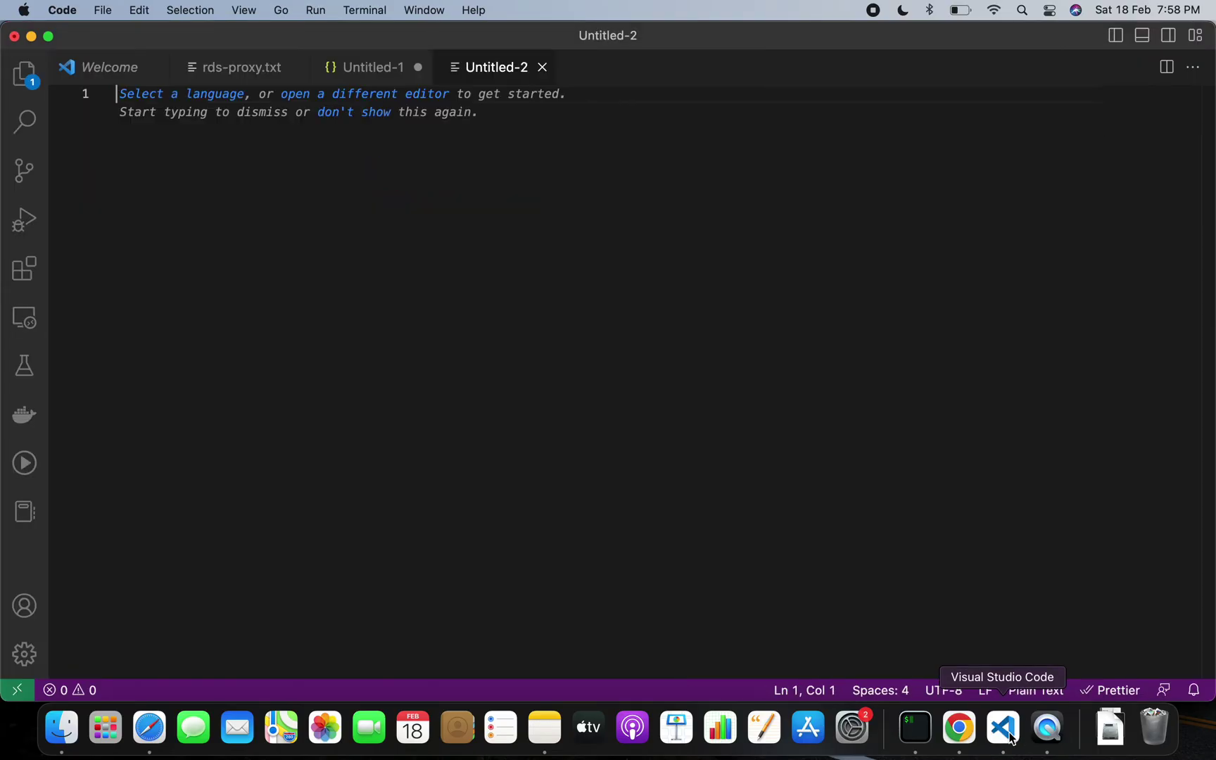
{"action": "key", "text": "Return"}
{"action": "key", "text": "Return"}
{"action": "key", "text": "Return"}
{"action": "key", "text": "Return"}
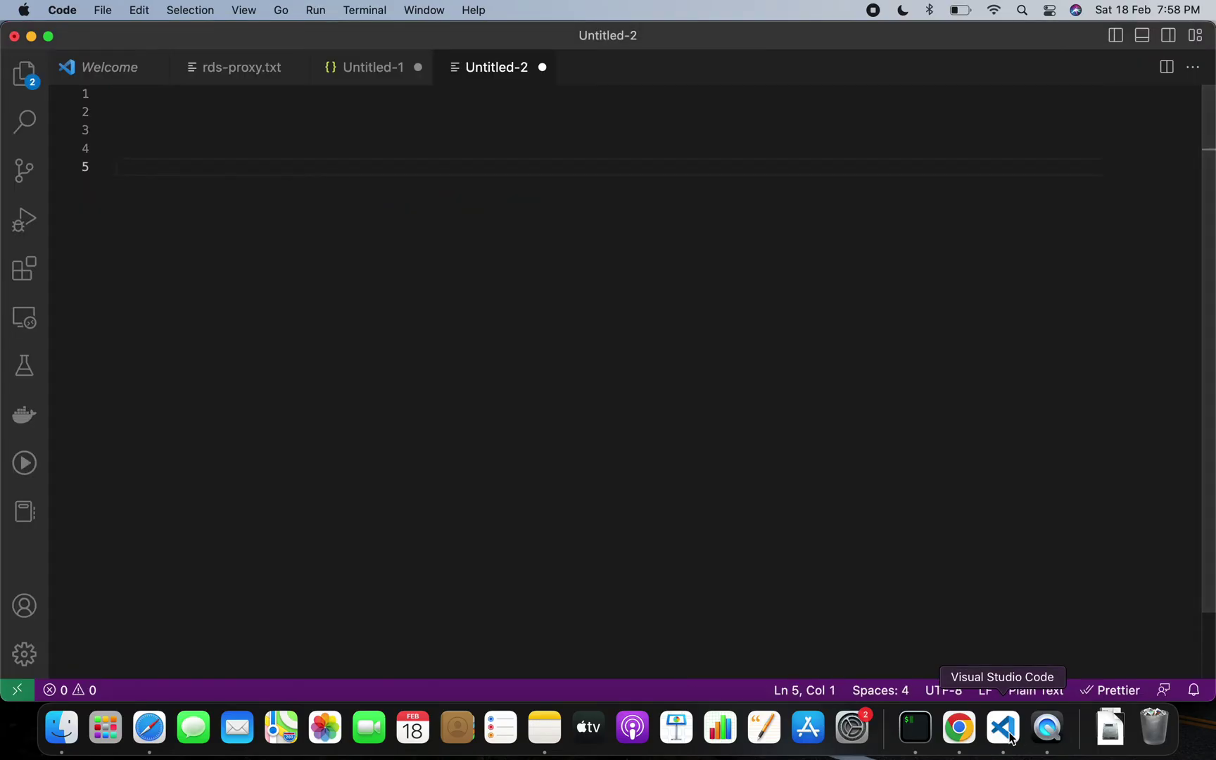
{"action": "type", "text": "R"}
{"action": "key", "text": "BackSpace"}
{"action": "type", "text": "EC"}
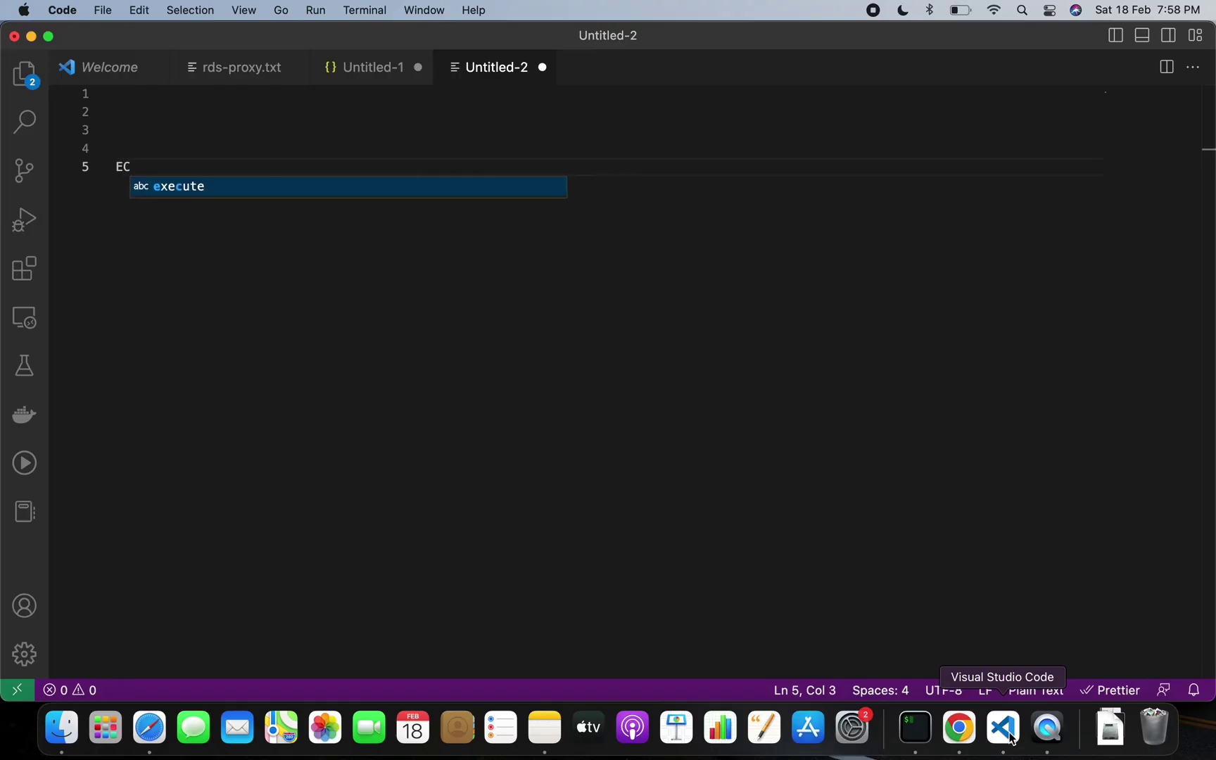
{"action": "type", "text": "2  ========= "}
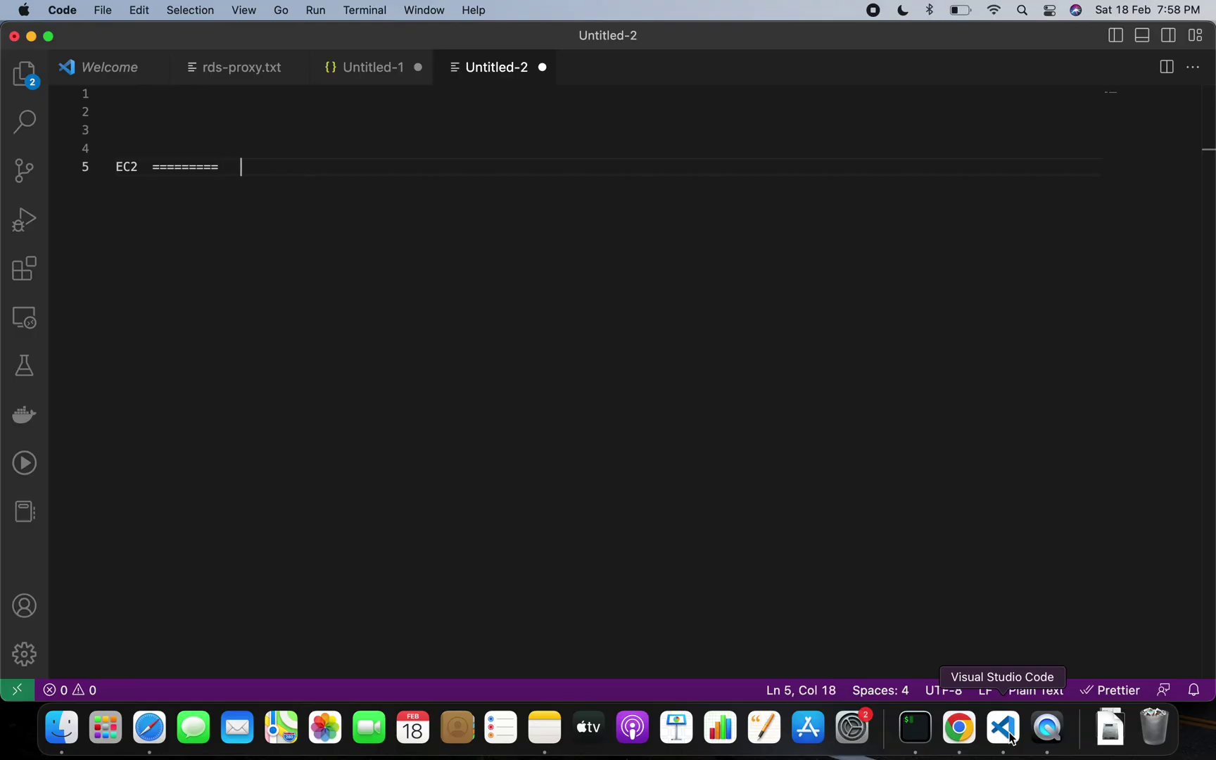
{"action": "type", "text": "     Prox"}
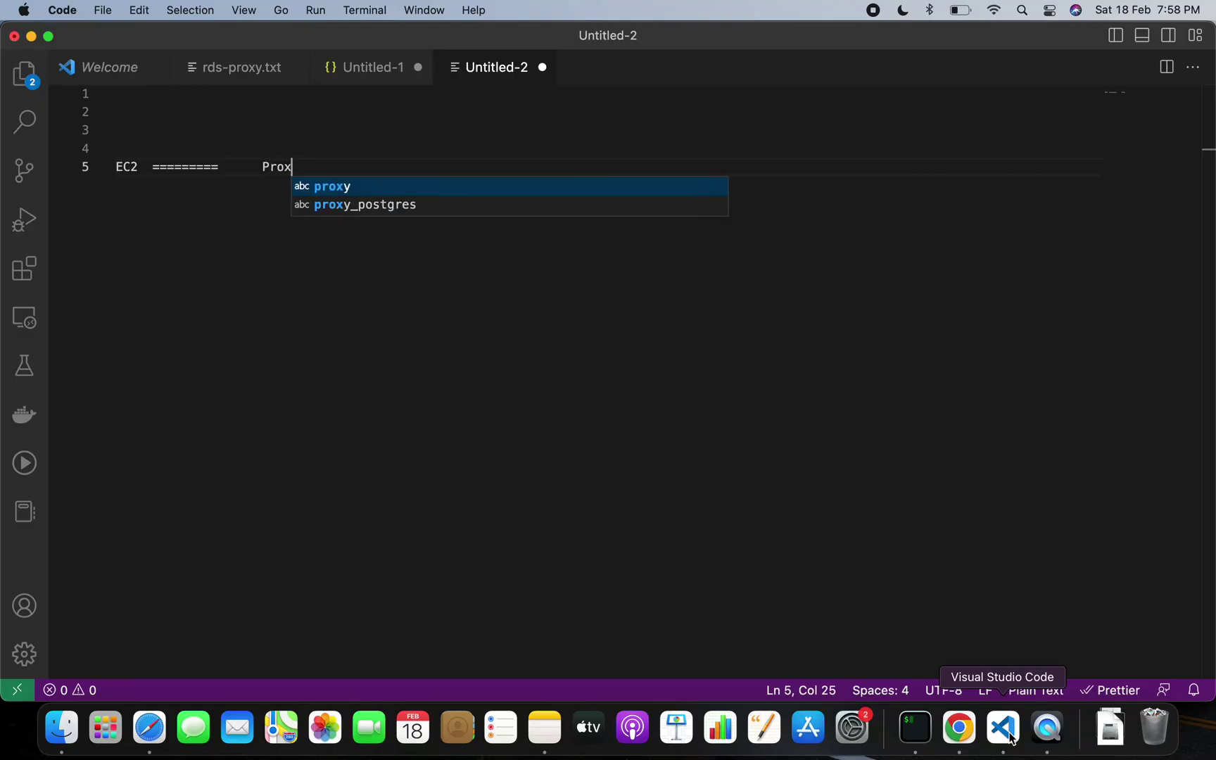
{"action": "type", "text": "y          ="}
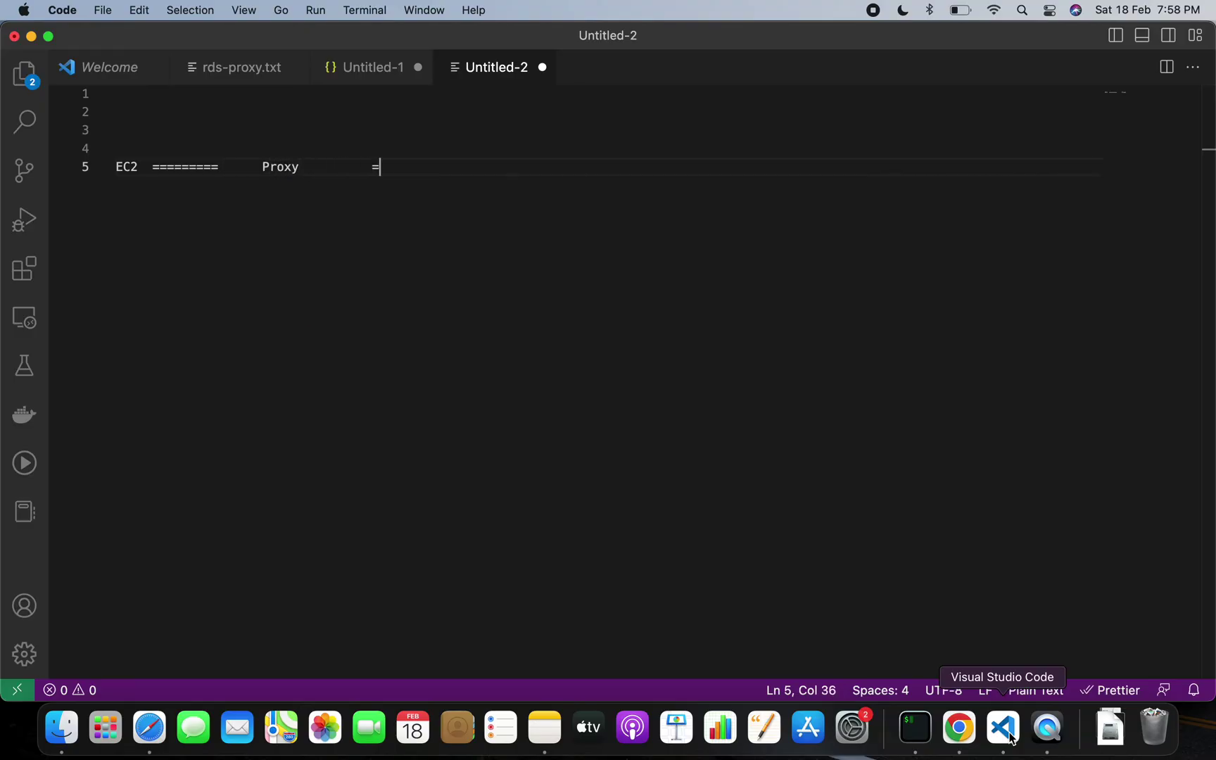
{"action": "type", "text": "====           RDS"}
Walk through EC2, Proxy and RDS on the line to explain the connection path
{"action": "key", "text": "super+Left"}
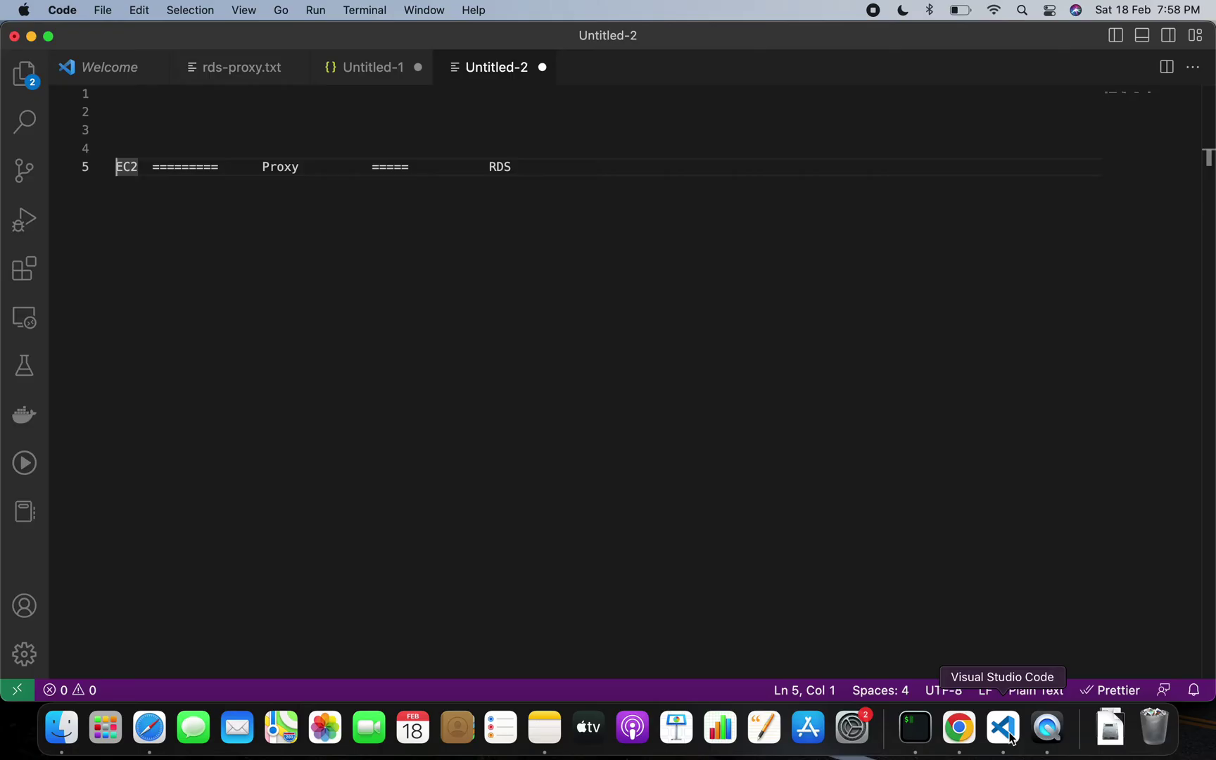
{"action": "key", "text": "super+Right"}
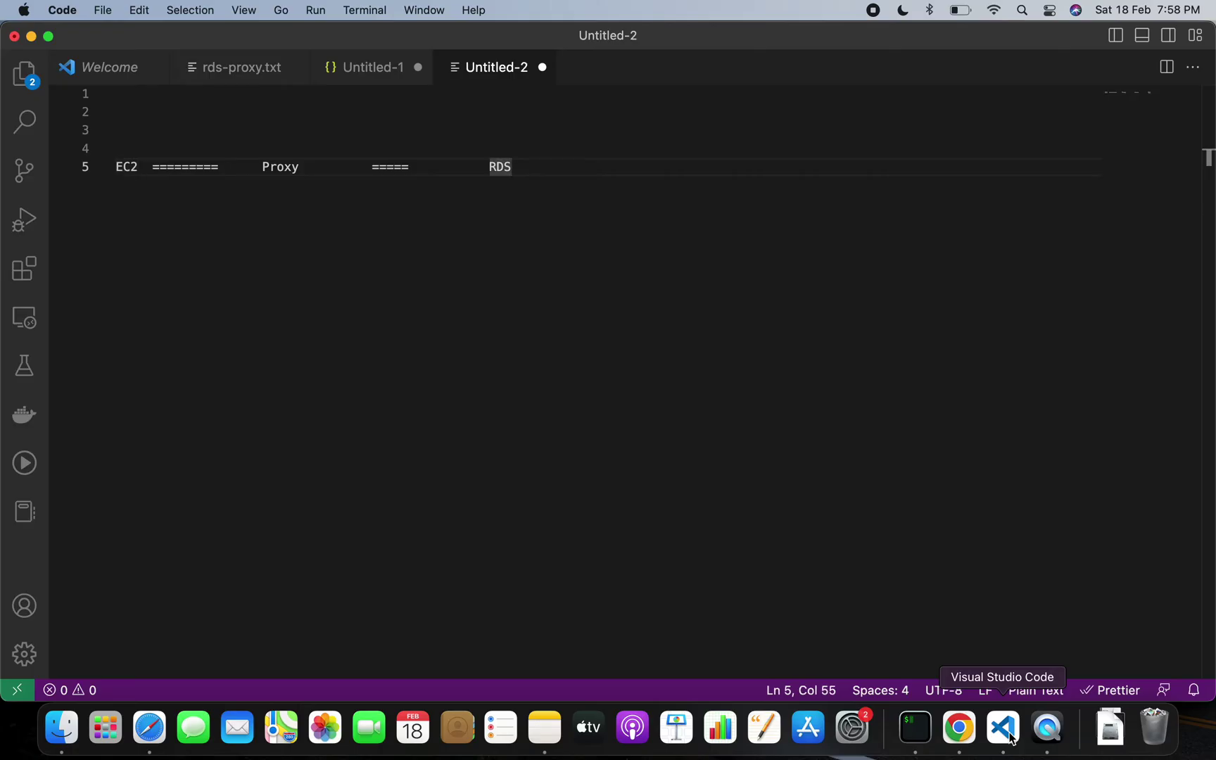
{"action": "key", "text": "alt+Left"}
{"action": "key", "text": "super+Left"}
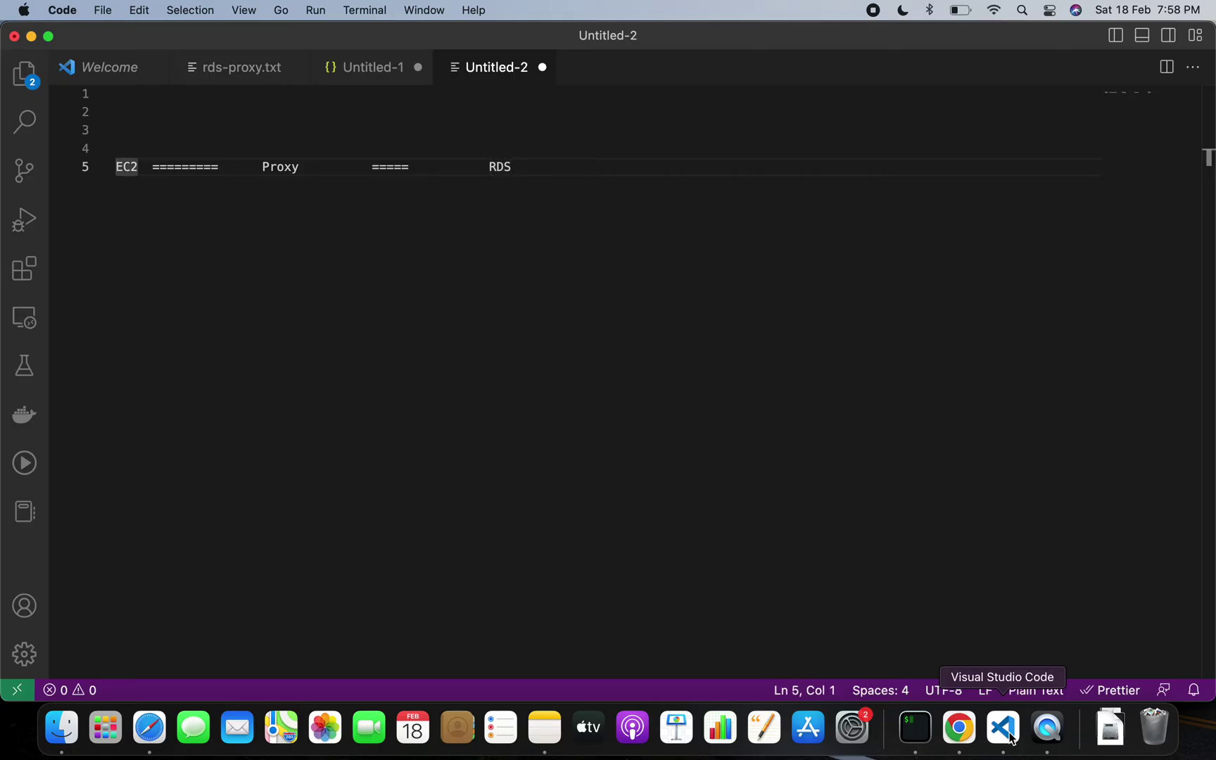
{"action": "key", "text": "alt+Right"}
{"action": "key", "text": "alt+Right"}
{"action": "key", "text": "alt+Right"}
{"action": "key", "text": "alt+Left"}
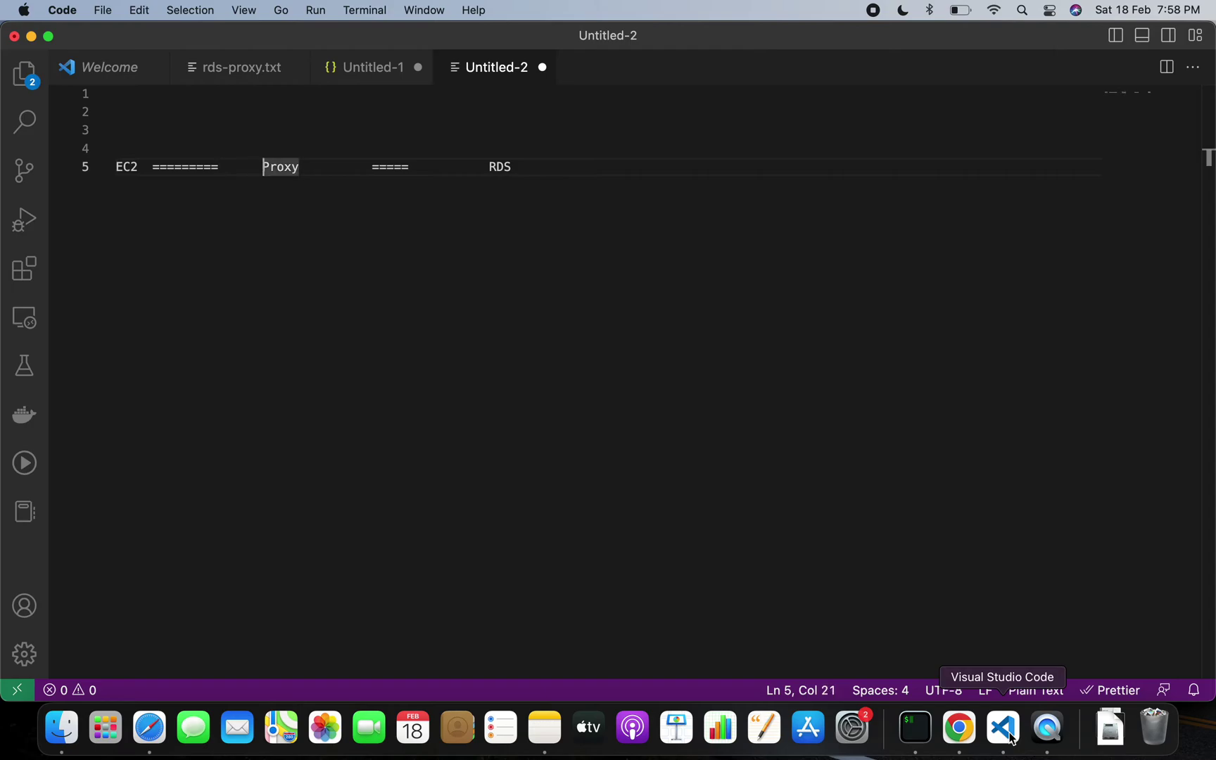
{"action": "key", "text": "alt+shift+Right"}
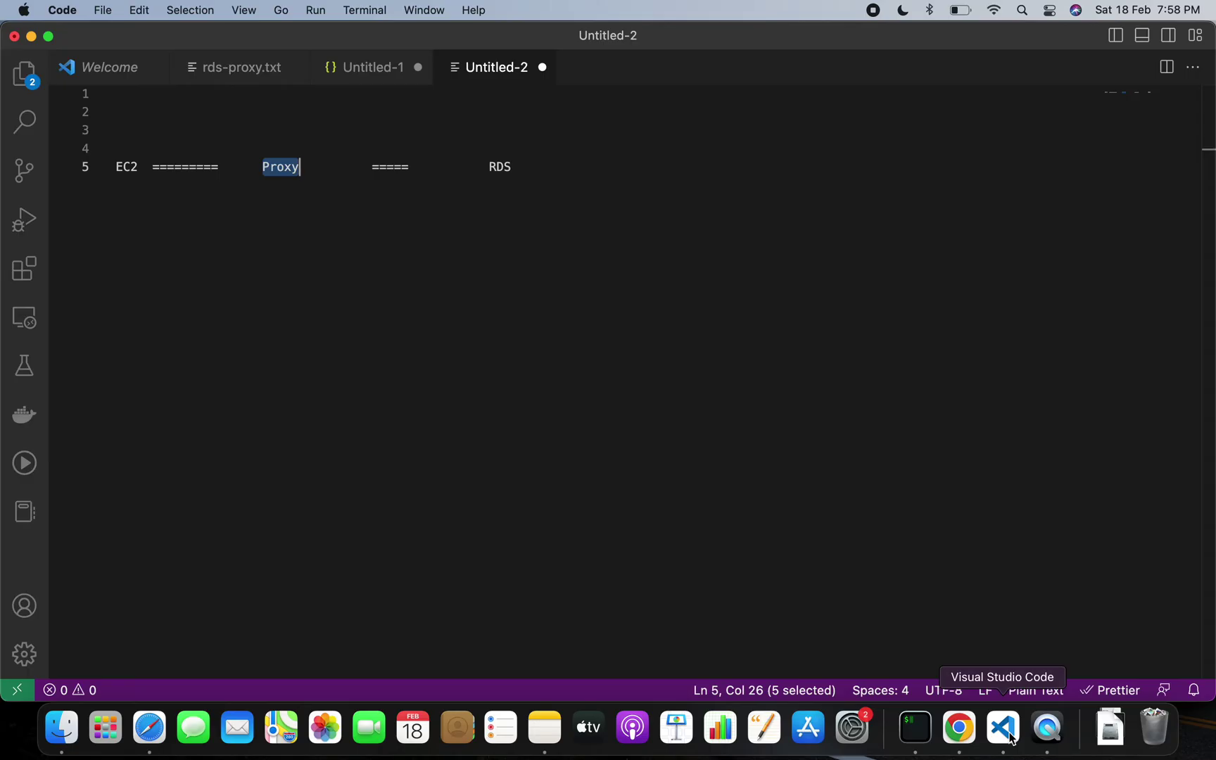
{"action": "key", "text": "Left"}
{"action": "key", "text": "Left"}
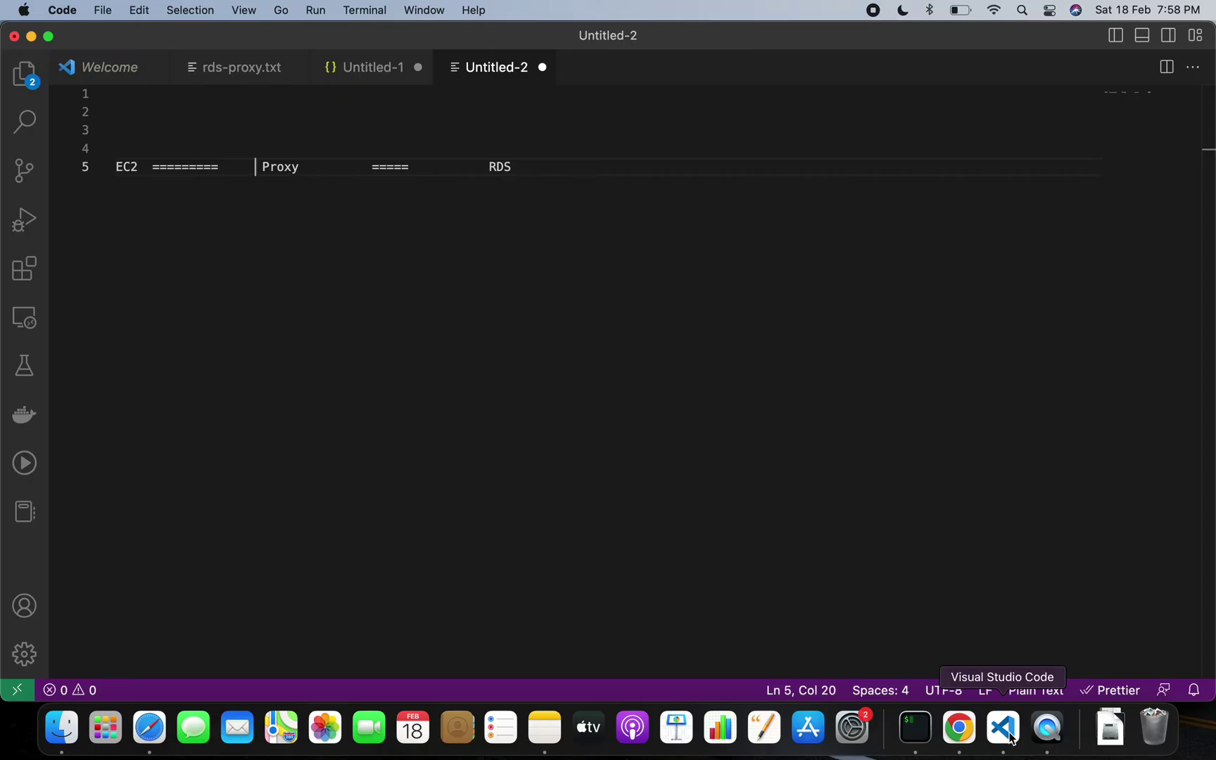
{"action": "key", "text": "super+Right"}
{"action": "key", "text": "shift+alt+Left"}
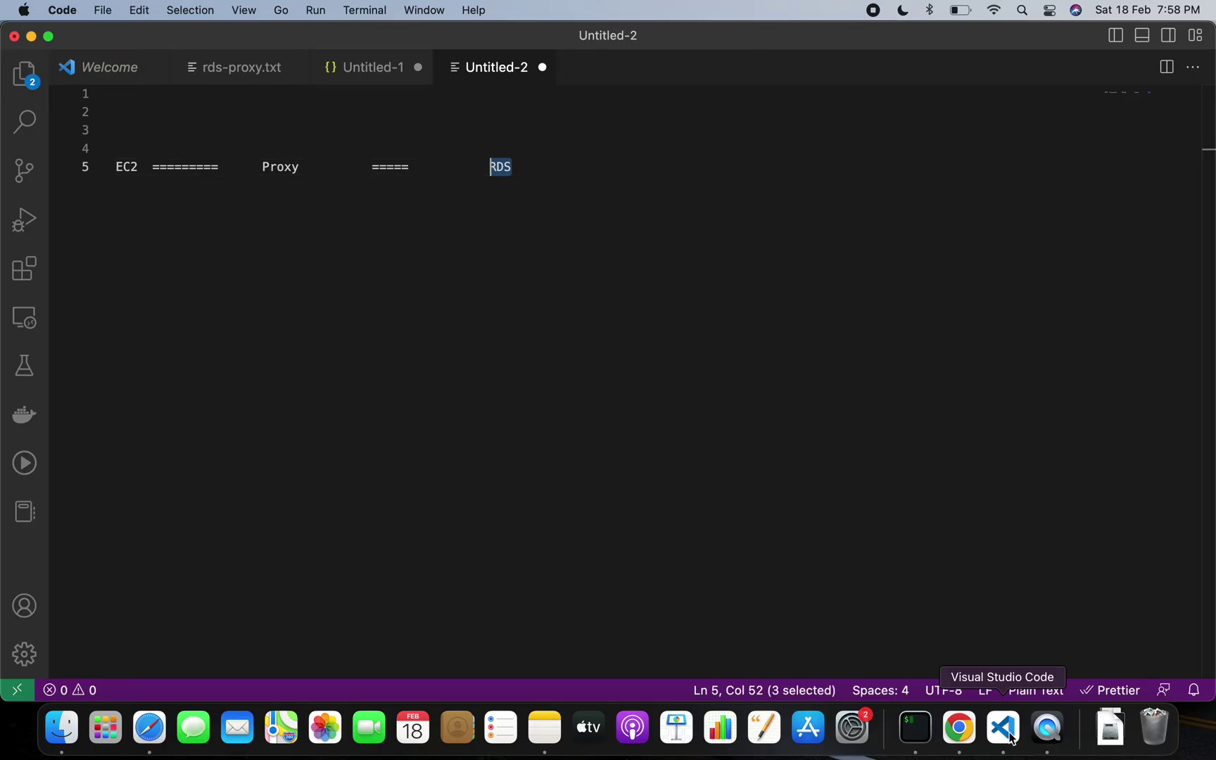
{"action": "key", "text": "Left"}
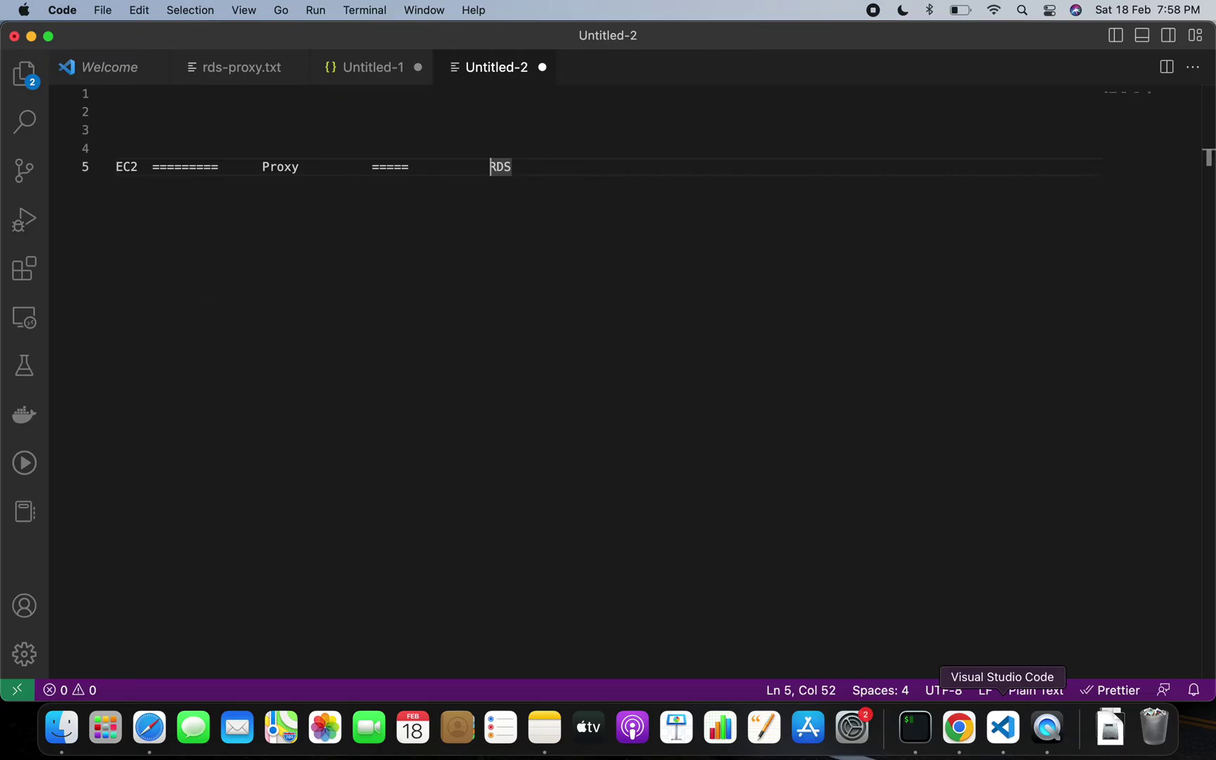
{"action": "key", "text": "super+Tab"}
Add a second PostgreSQL inbound rule to the RDS security group
{"action": "left_click", "coordinate": [360, 133]}
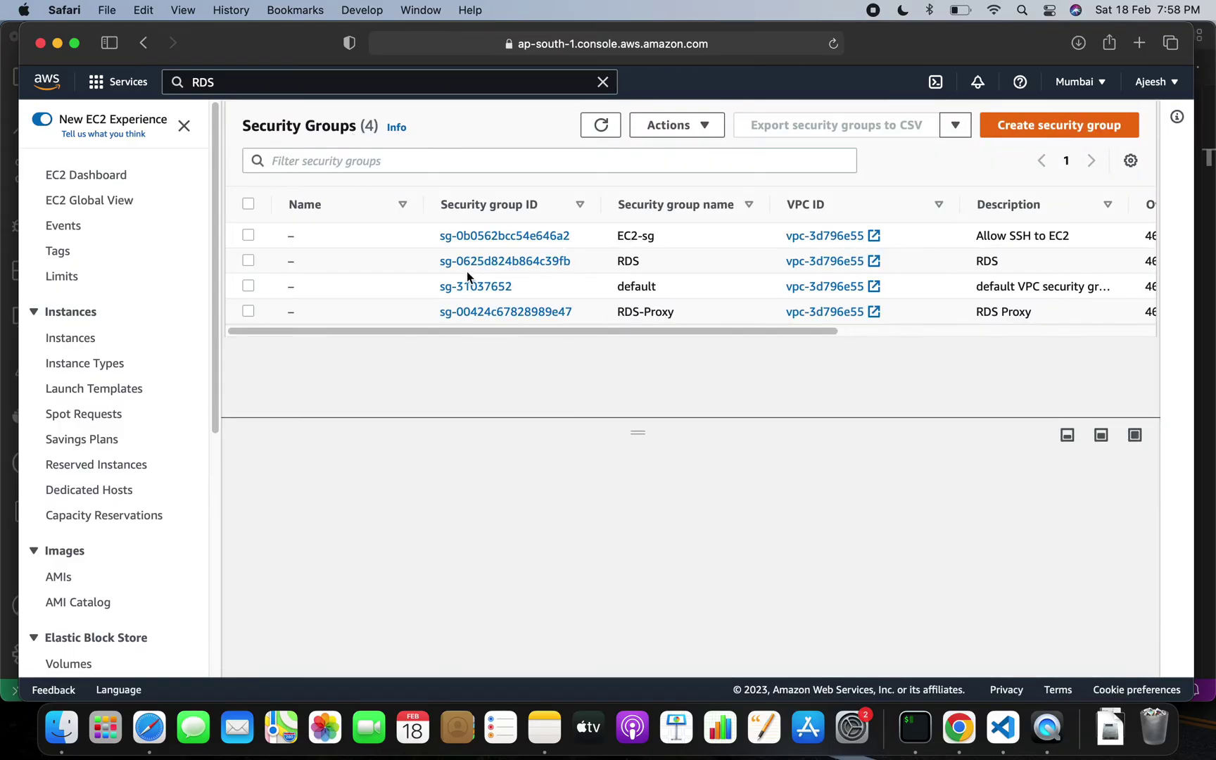
{"action": "left_click", "coordinate": [493, 261]}
{"action": "scroll", "coordinate": [801, 390], "scroll_direction": "down", "scroll_amount": 1}
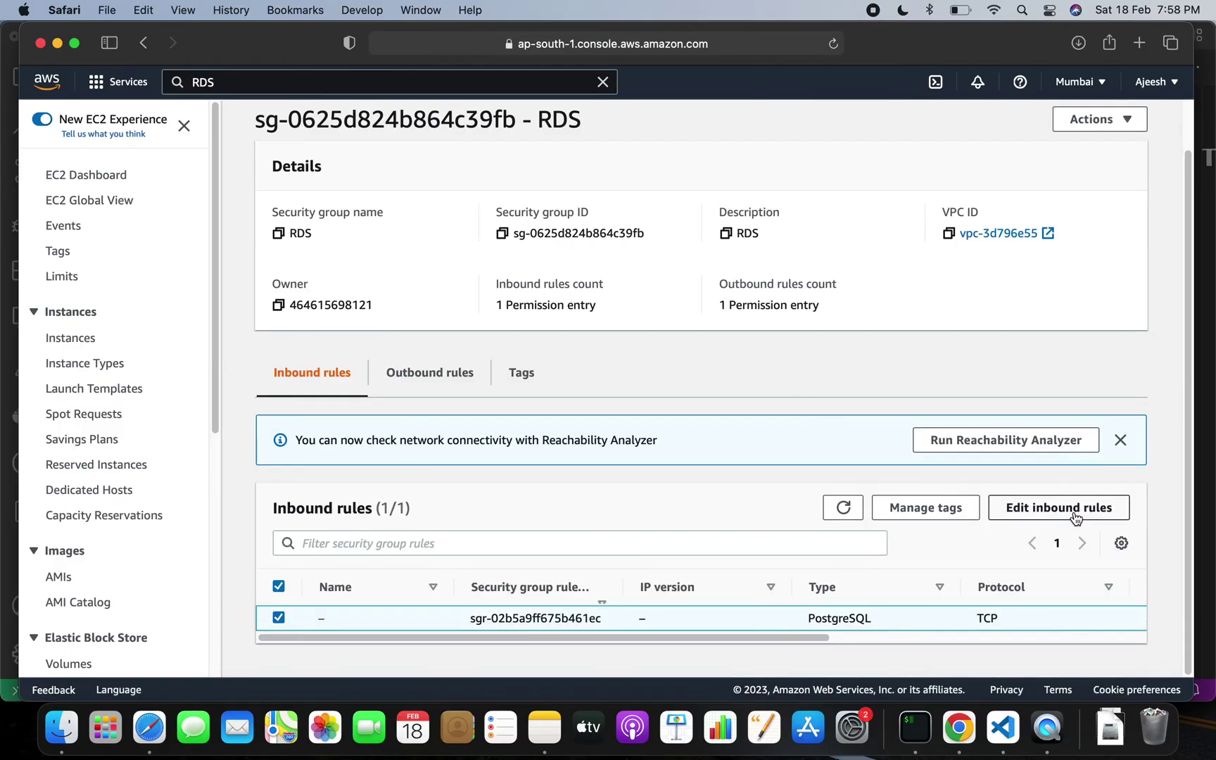
{"action": "left_click", "coordinate": [1074, 515]}
{"action": "left_click", "coordinate": [109, 473]}
{"action": "left_click", "coordinate": [316, 460]}
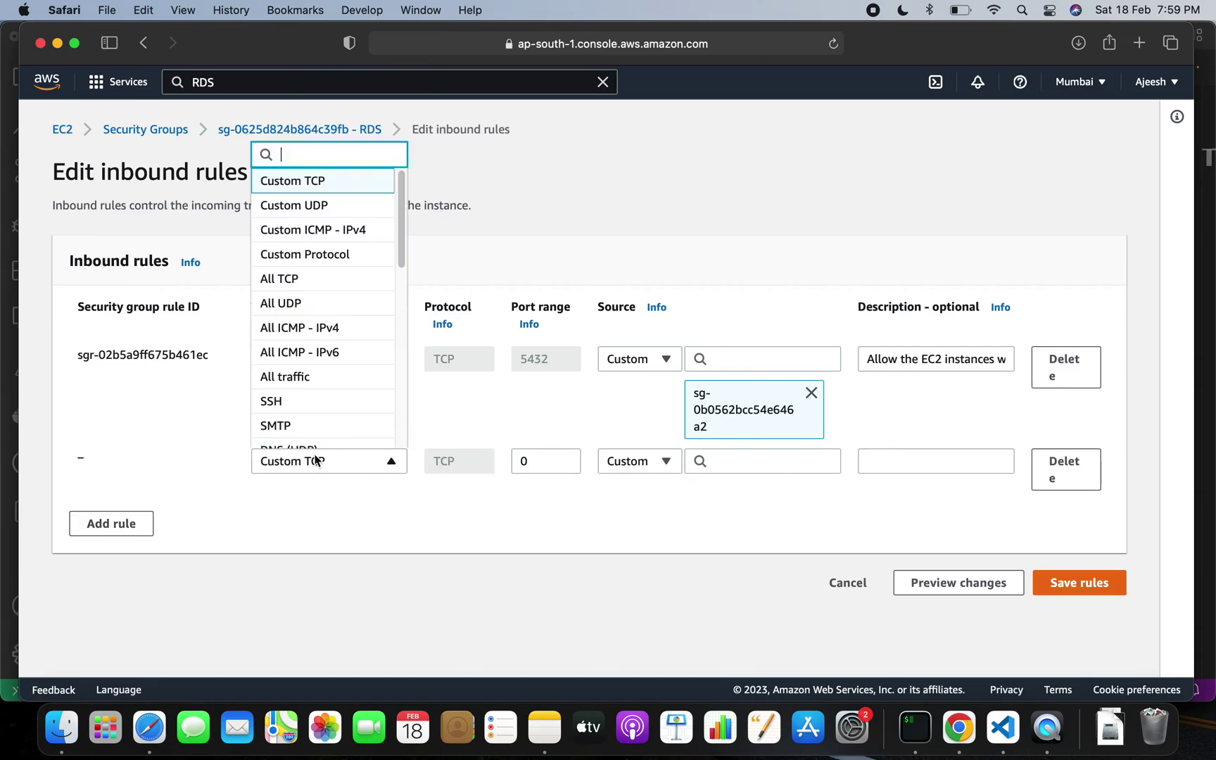
{"action": "type", "text": "Postgre"}
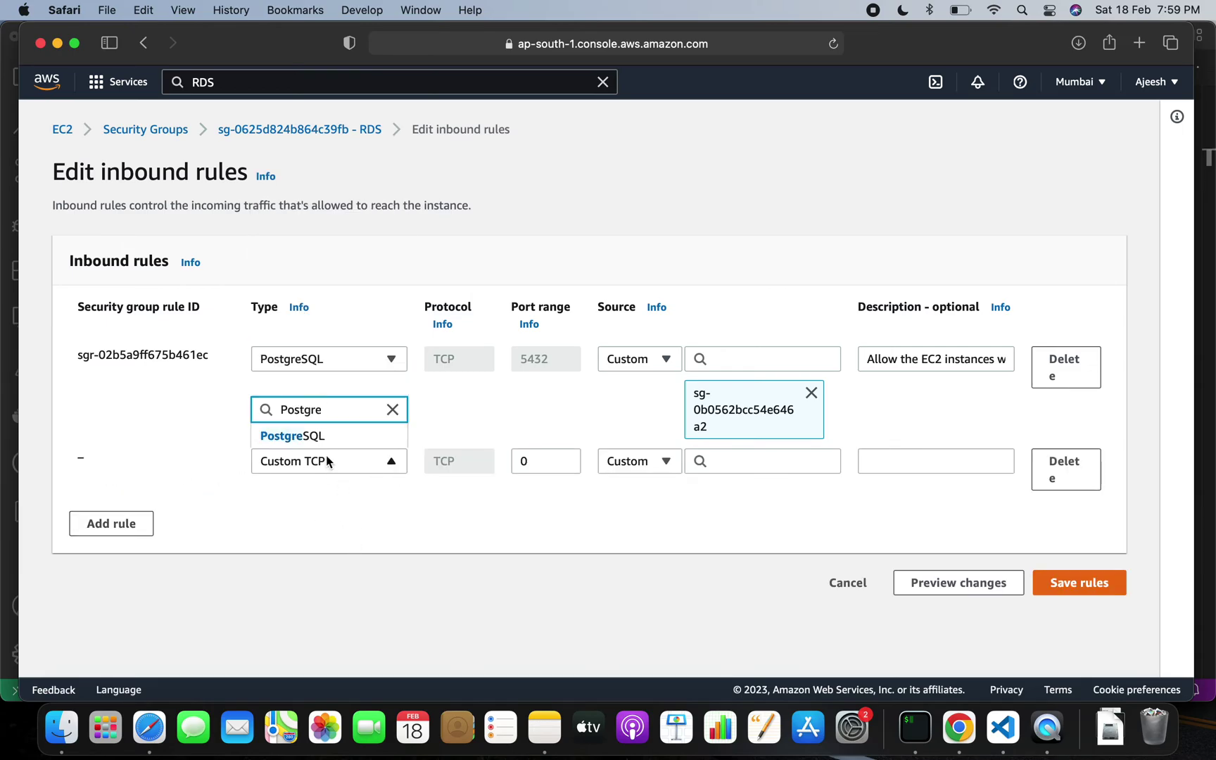
{"action": "left_click", "coordinate": [321, 439]}
Source the new rule from the RDS-Proxy group and describe it 'Allow RDS Proxy'
{"action": "left_click", "coordinate": [769, 463]}
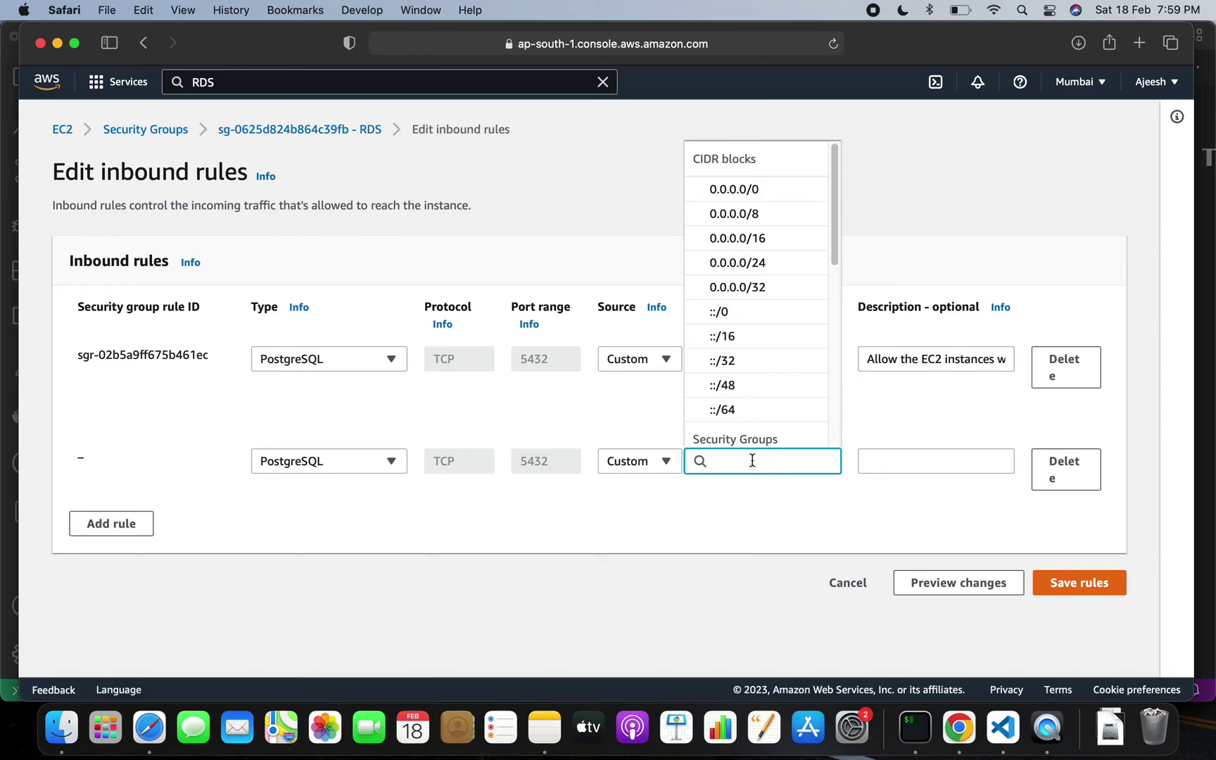
{"action": "type", "text": "RDS"}
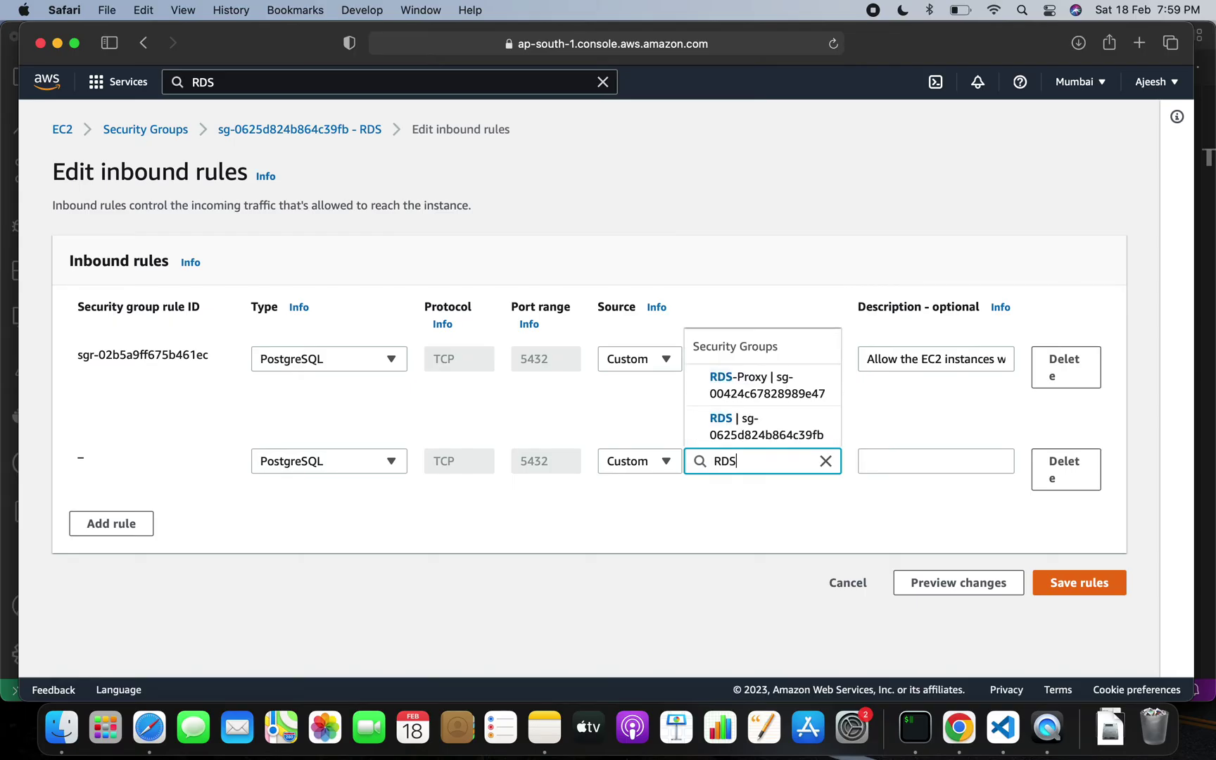
{"action": "left_click", "coordinate": [763, 384]}
{"action": "left_click", "coordinate": [894, 460]}
{"action": "type", "text": "Allow "}
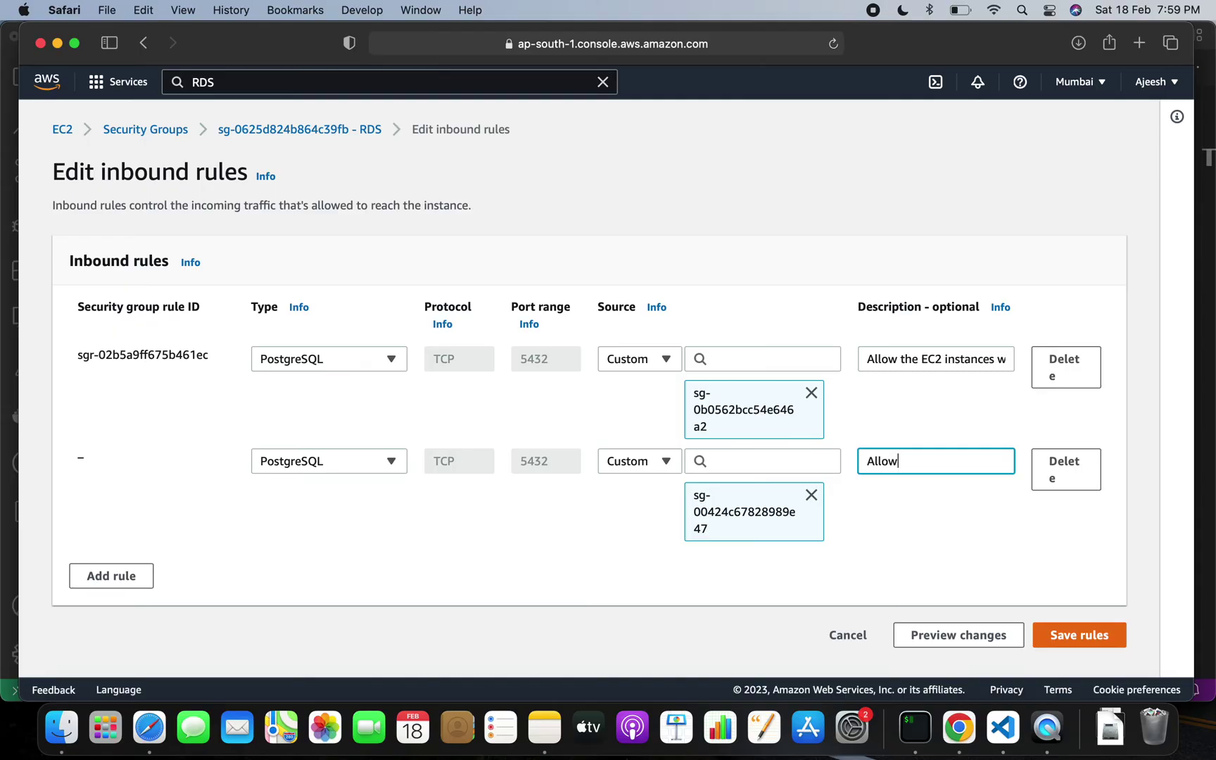
{"action": "type", "text": "RDS Proxy"}
Highlight 'Proxy' and 'RDS' in the VS Code diagram, then return to Safari's inbound rules
{"action": "left_click", "coordinate": [1001, 724]}
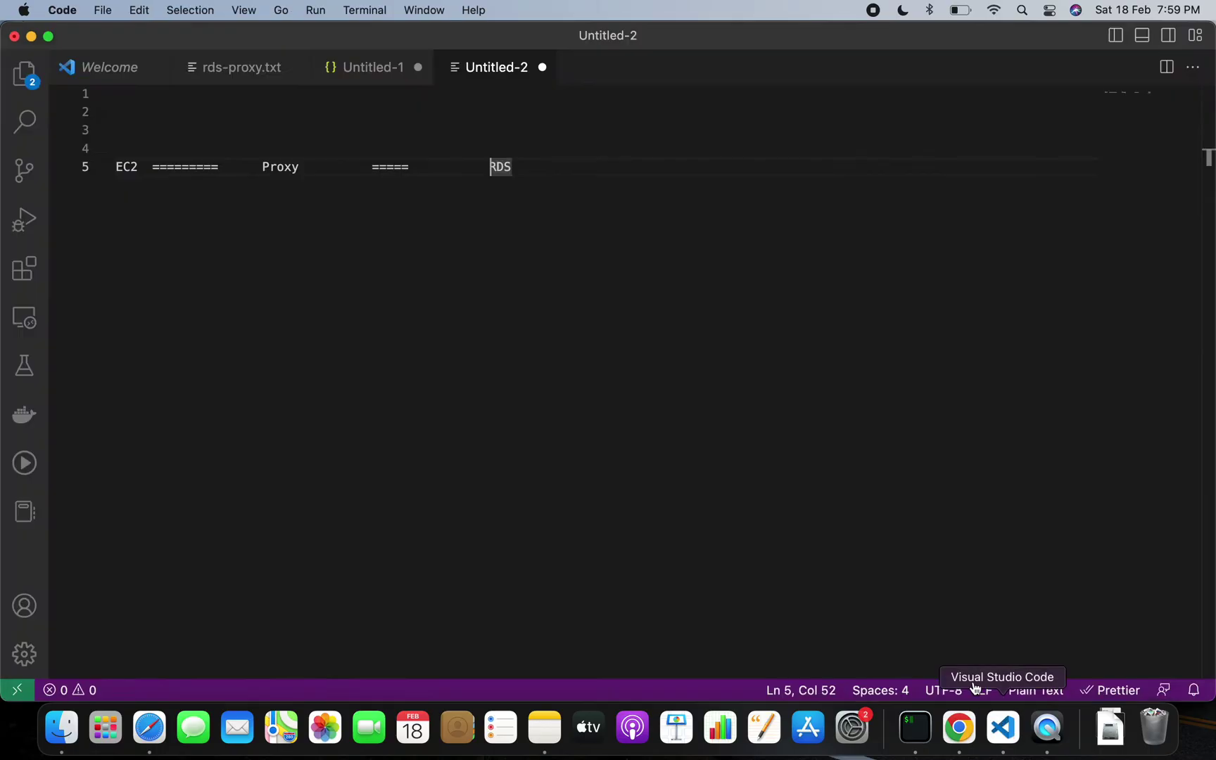
{"action": "double_click", "coordinate": [278, 166]}
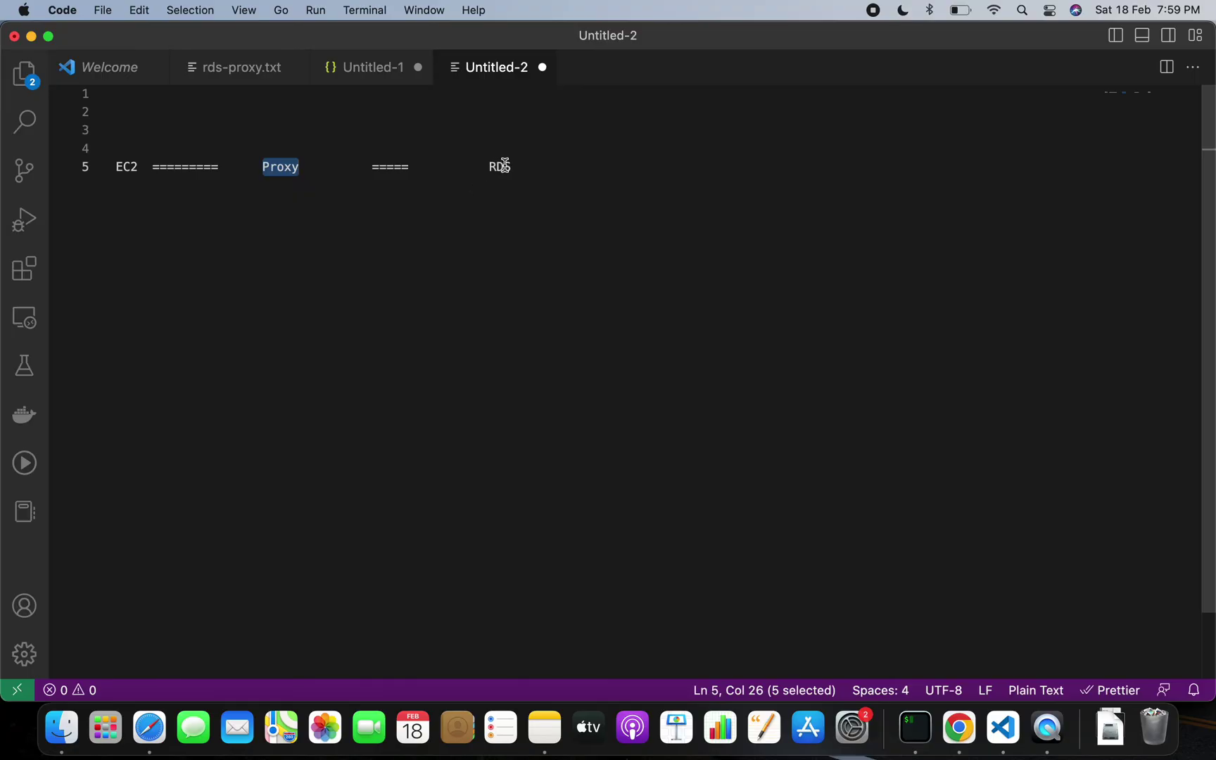
{"action": "left_click_drag", "start_coordinate": [491, 166], "coordinate": [513, 166]}
{"action": "left_click_drag", "start_coordinate": [263, 167], "coordinate": [303, 167]}
{"action": "key", "text": "super+Tab"}
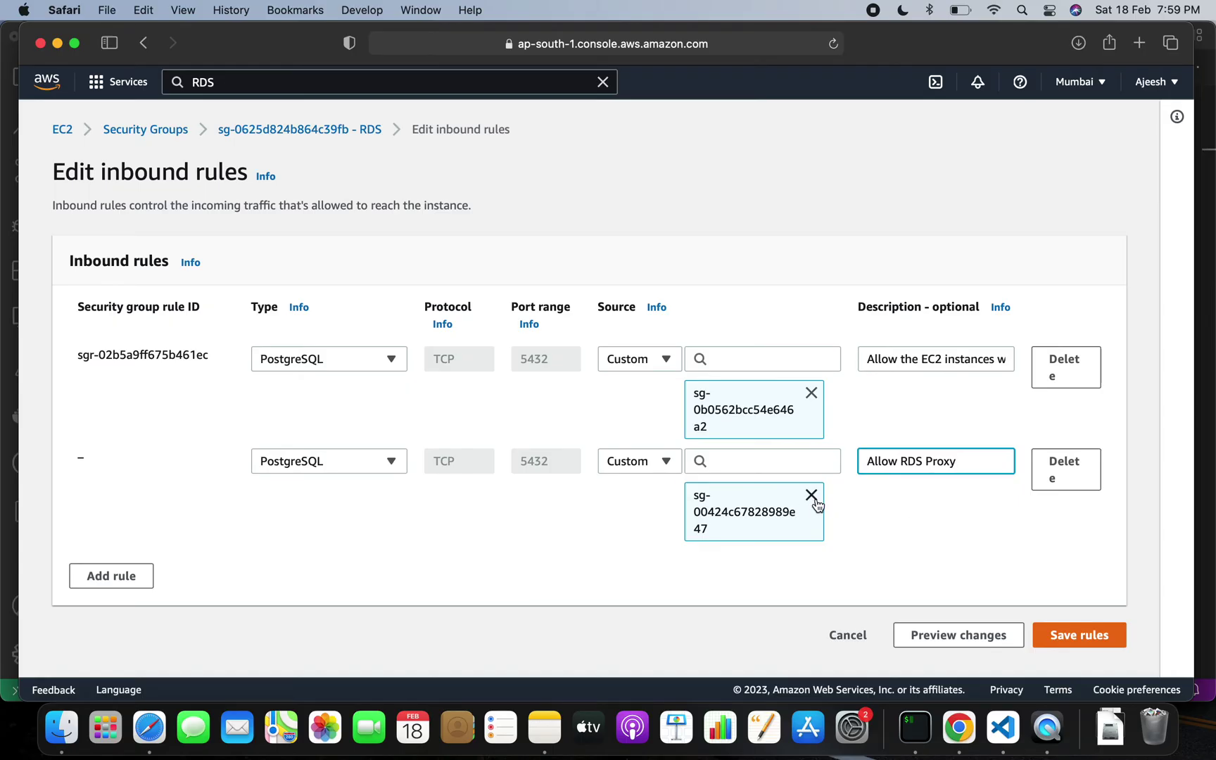
Reselect RDS-Proxy as the new rule's source, save the inbound rules, and dismiss the success banner
{"action": "left_click", "coordinate": [813, 496]}
{"action": "left_click", "coordinate": [741, 459]}
{"action": "type", "text": "RDS"}
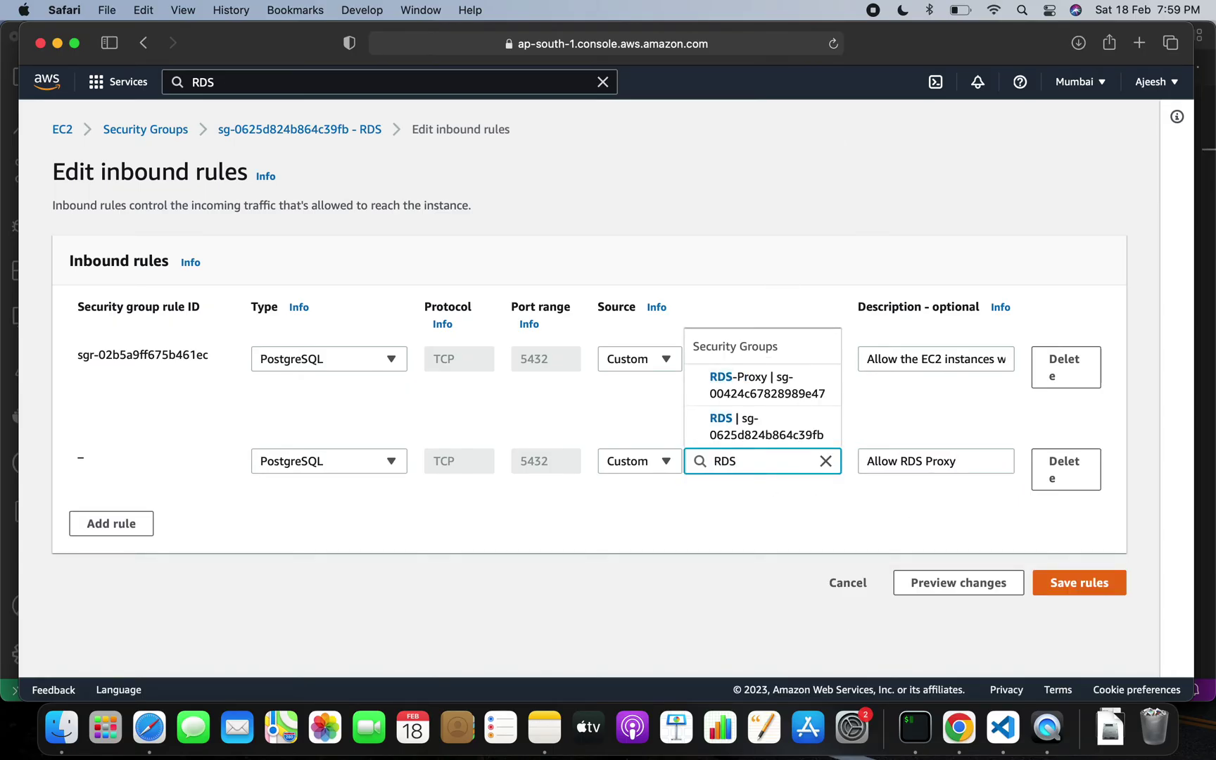
{"action": "left_click", "coordinate": [767, 385]}
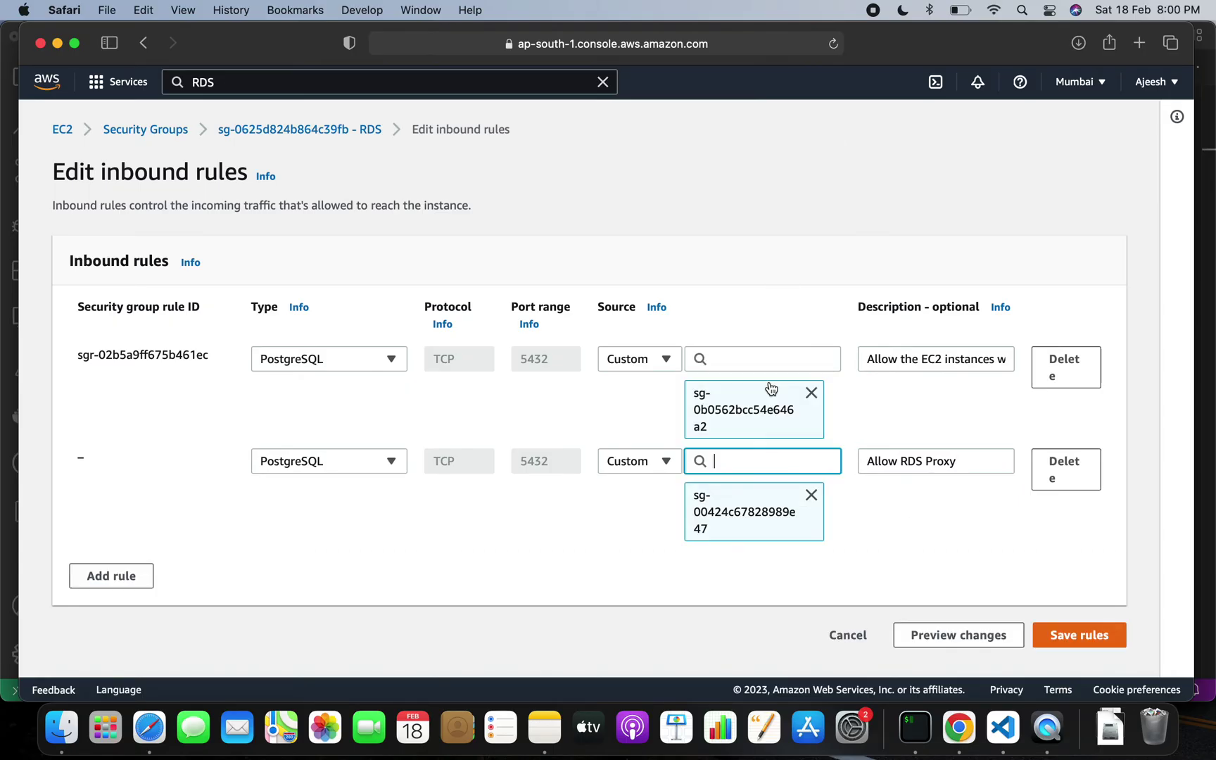
{"action": "left_click", "coordinate": [1082, 638]}
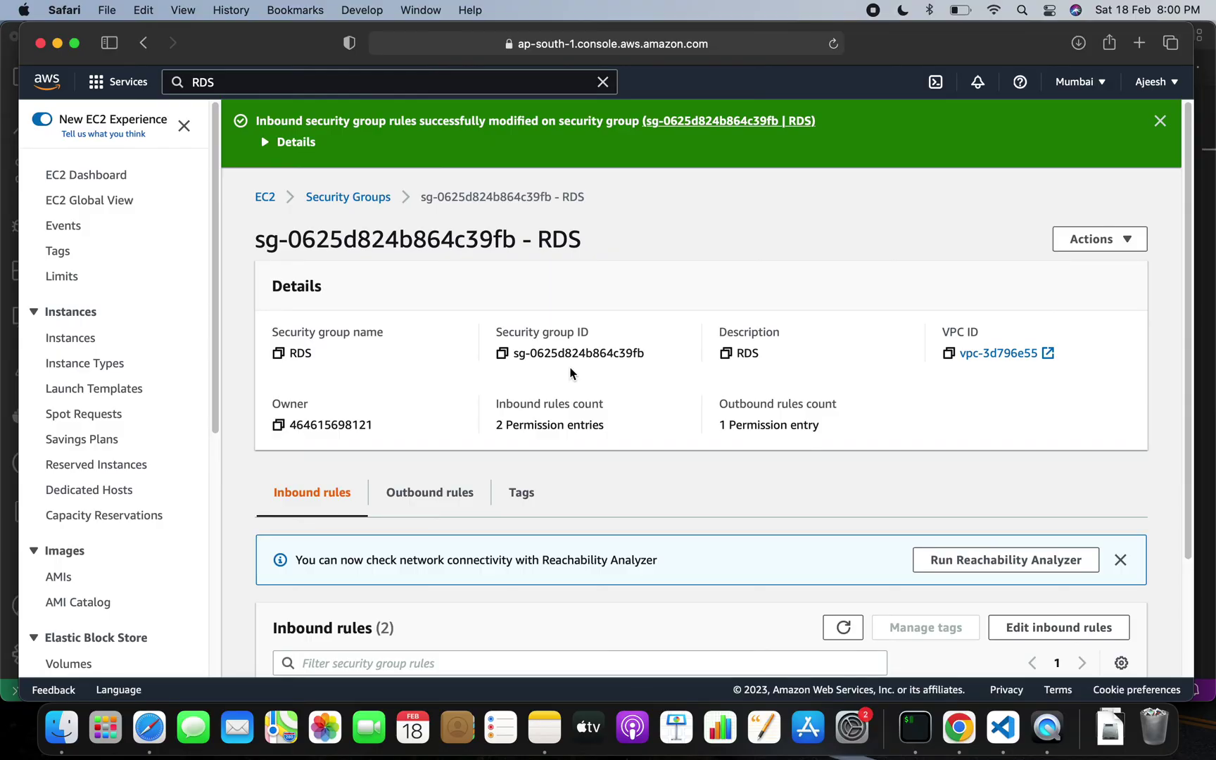
{"action": "left_click", "coordinate": [1160, 123]}
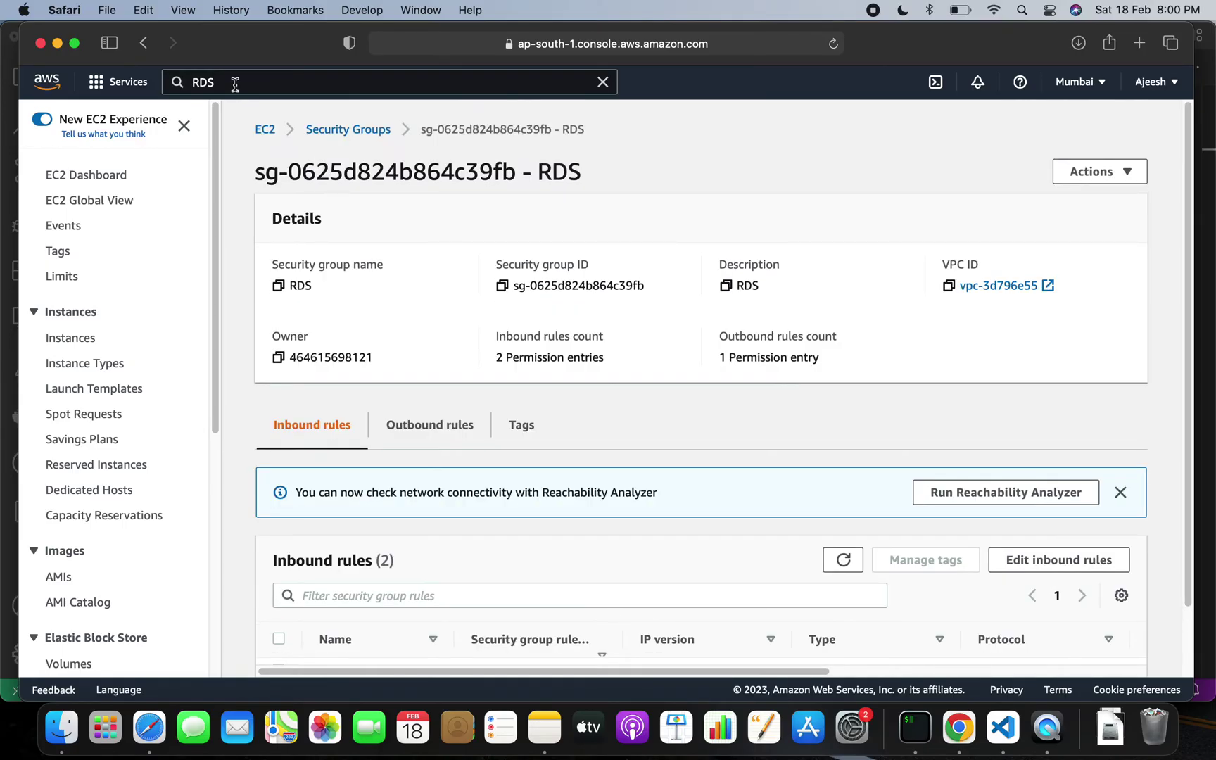
Deselect the RDS security group and start a new proxy from the RDS Proxies page
{"action": "left_click", "coordinate": [347, 129]}
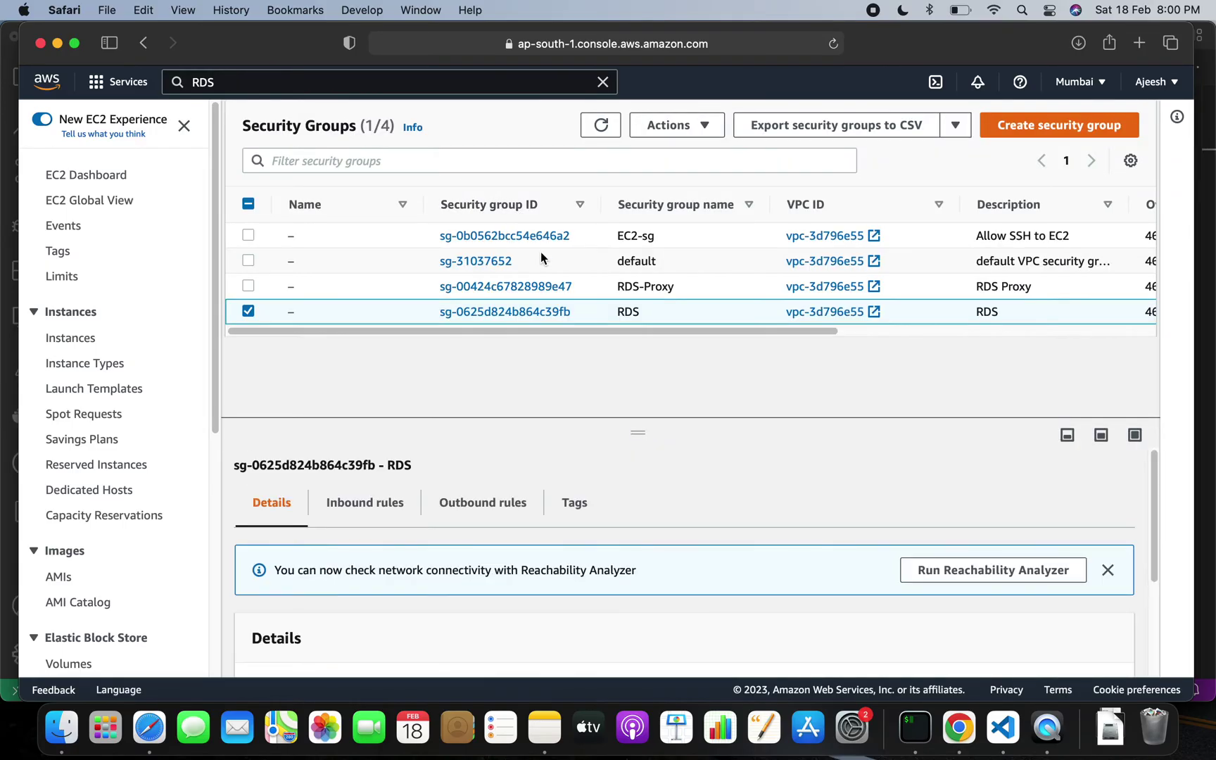
{"action": "left_click", "coordinate": [249, 313]}
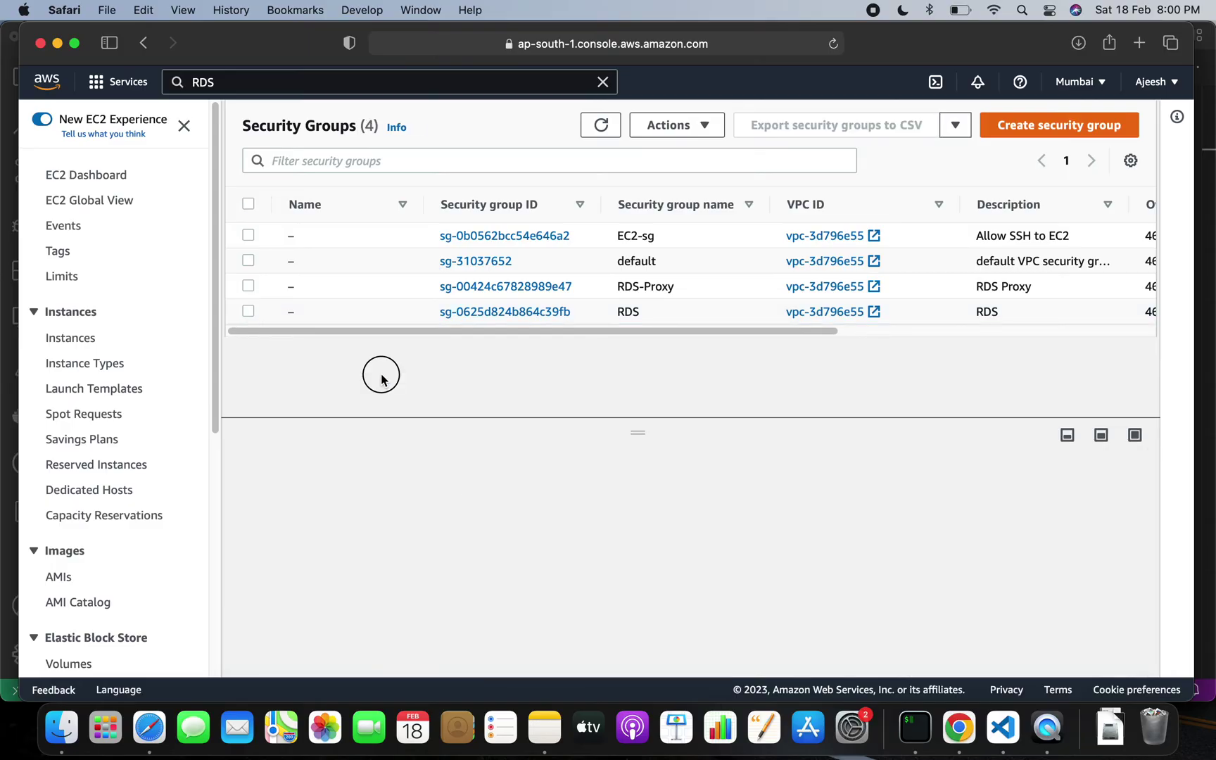
{"action": "left_click", "coordinate": [272, 90]}
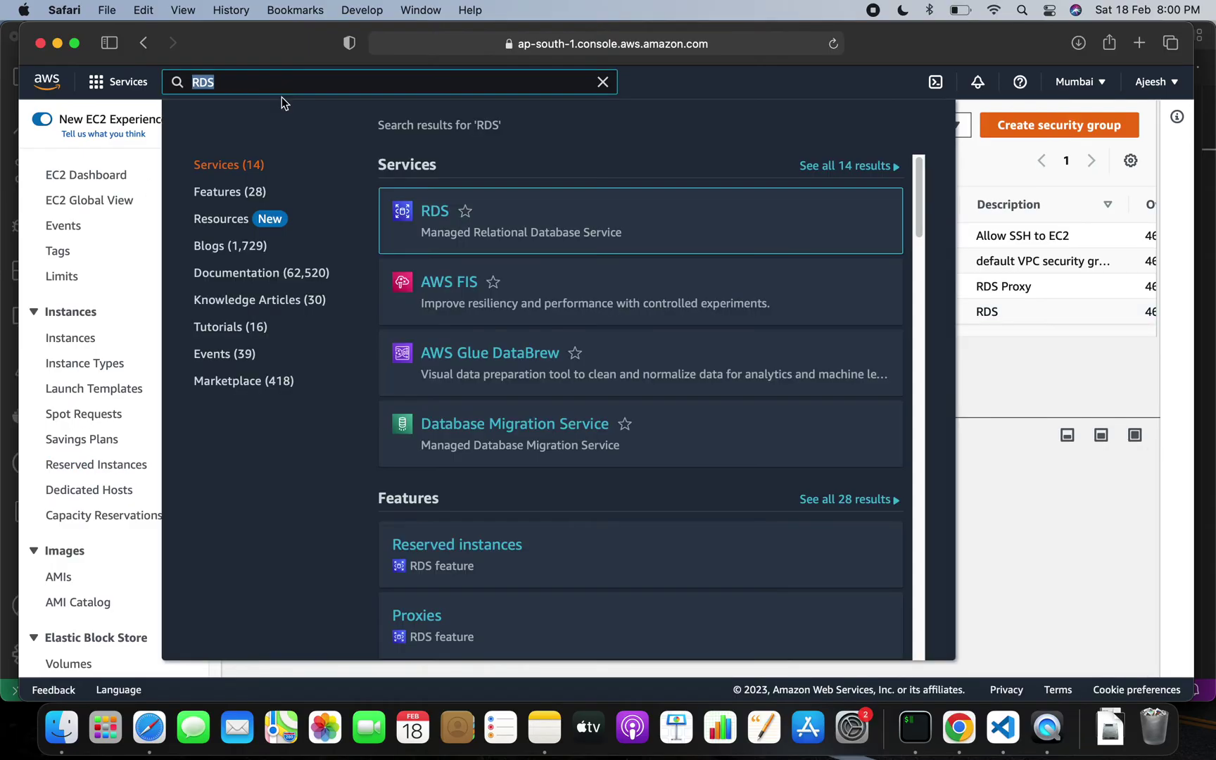
{"action": "left_click", "coordinate": [443, 212]}
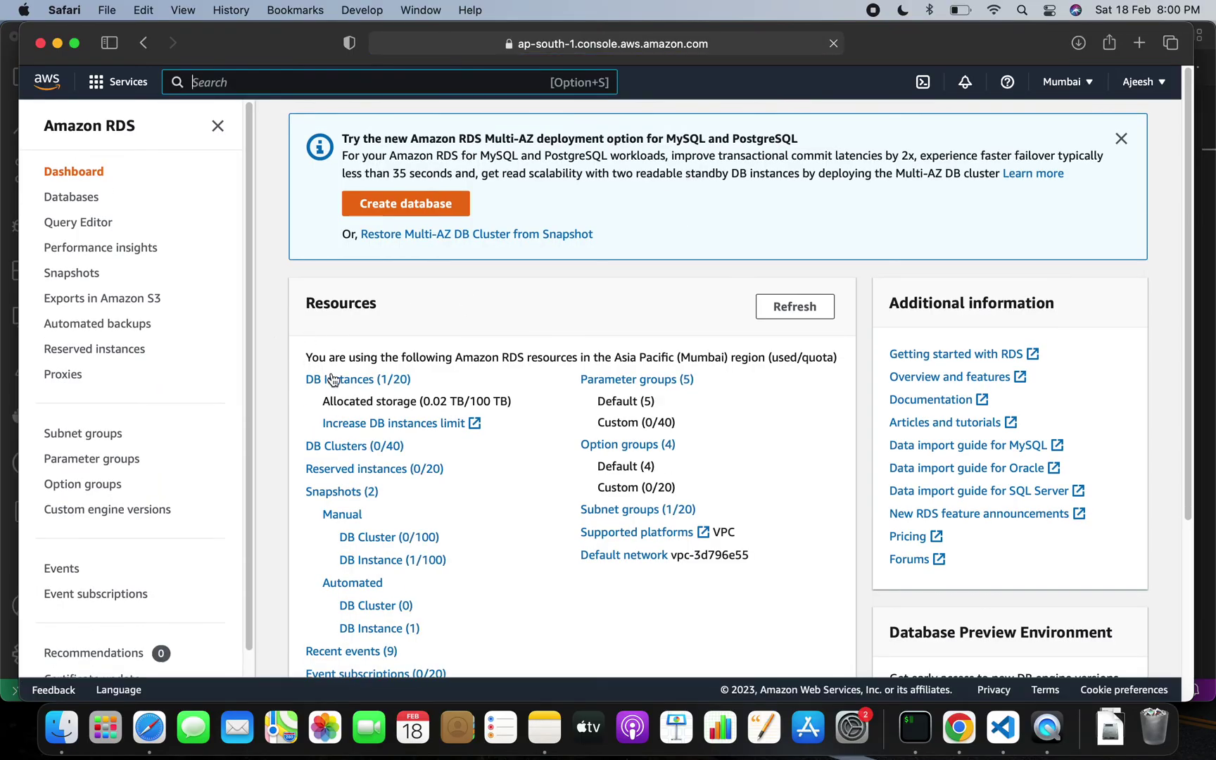
{"action": "left_click", "coordinate": [340, 381]}
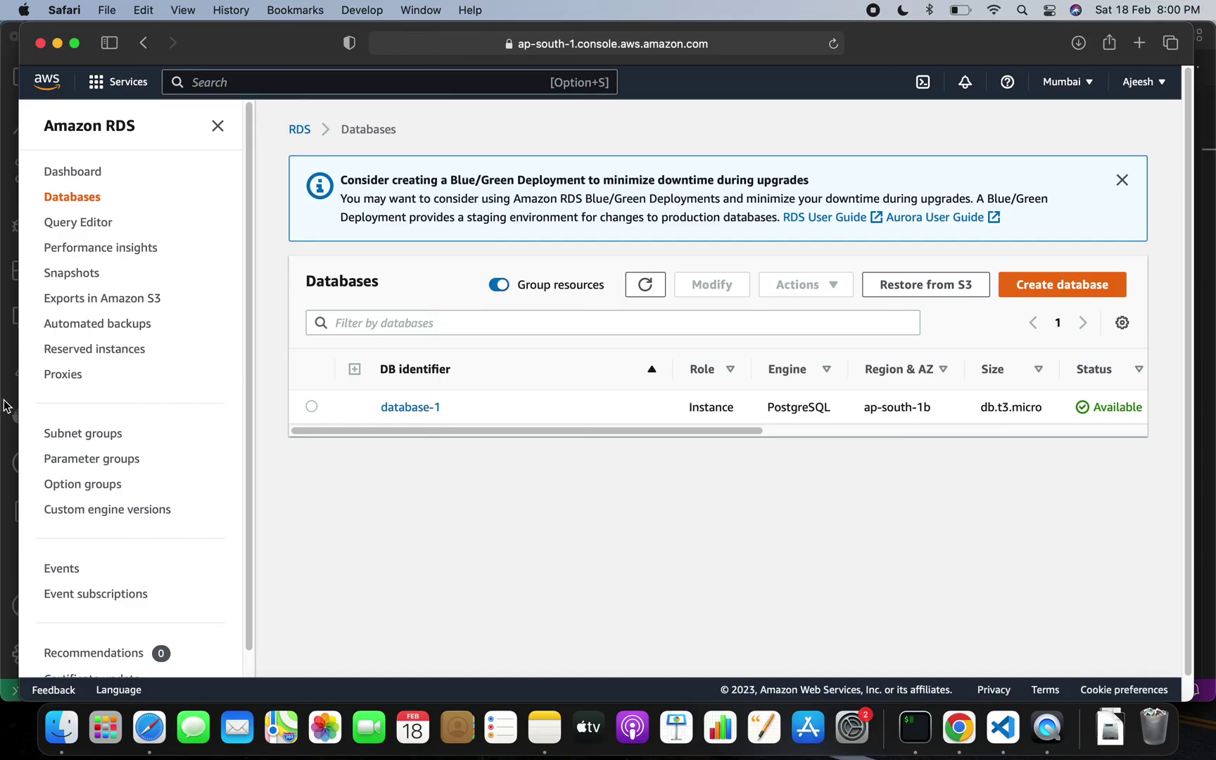
{"action": "left_click", "coordinate": [59, 379]}
{"action": "left_click", "coordinate": [736, 398]}
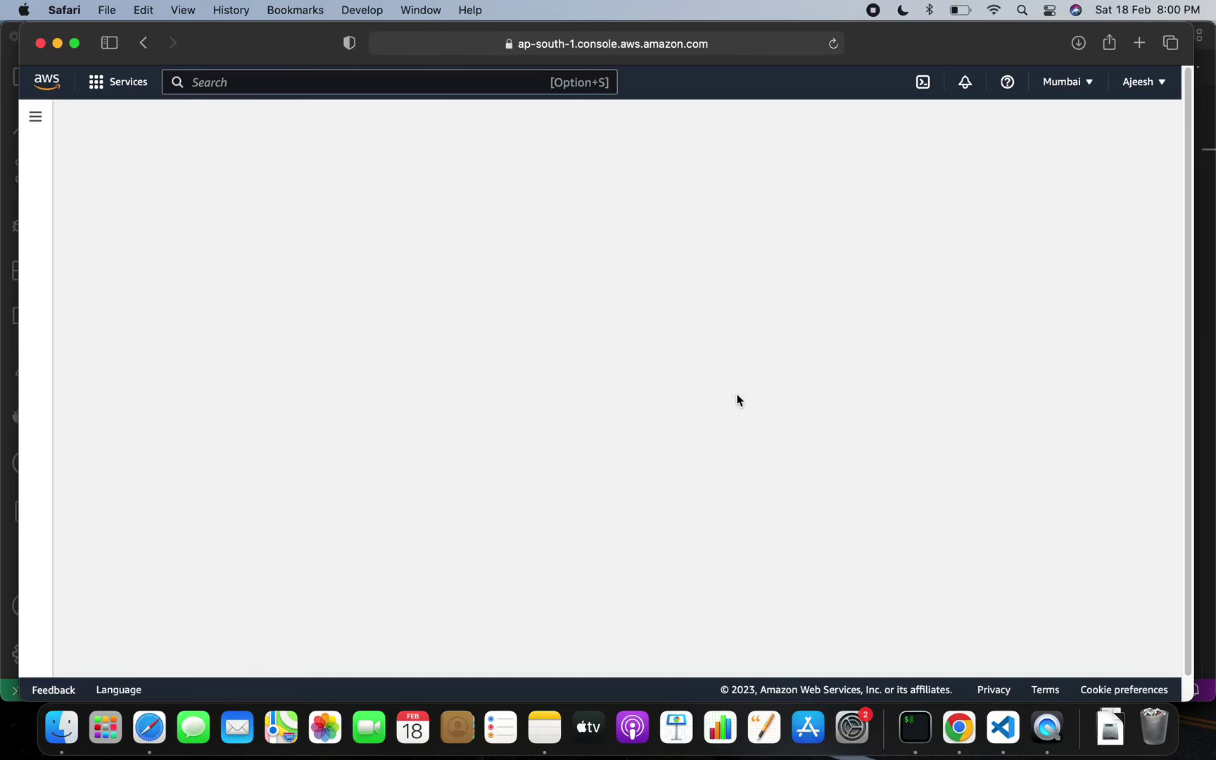
Choose the PostgreSQL engine family, name the proxy Postgres-Proxy, and target database-1
{"action": "scroll", "coordinate": [735, 394], "scroll_direction": "down", "scroll_amount": 3}
{"action": "left_click", "coordinate": [319, 204]}
{"action": "left_click", "coordinate": [154, 307]}
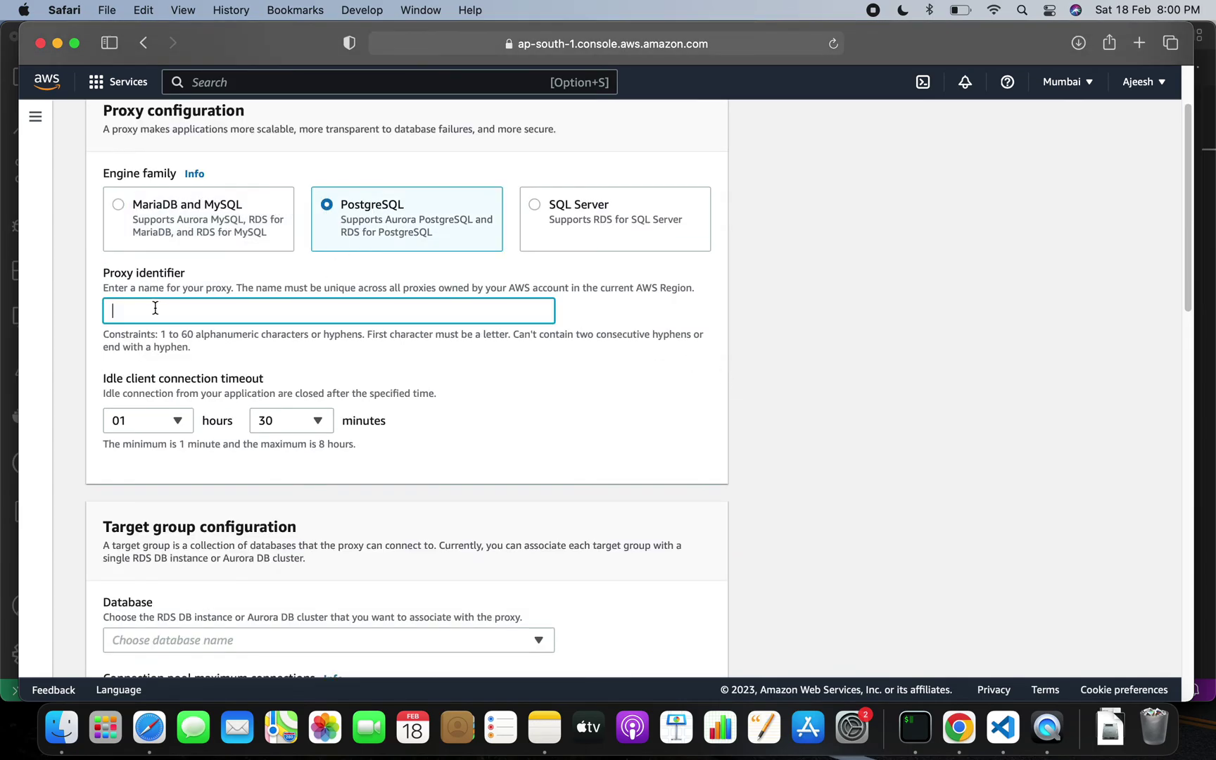
{"action": "type", "text": "Postgre-s"}
{"action": "key", "text": "BackSpace"}
{"action": "key", "text": "BackSpace"}
{"action": "type", "text": "s-Proxy"}
{"action": "scroll", "coordinate": [137, 301], "scroll_direction": "down", "scroll_amount": 5}
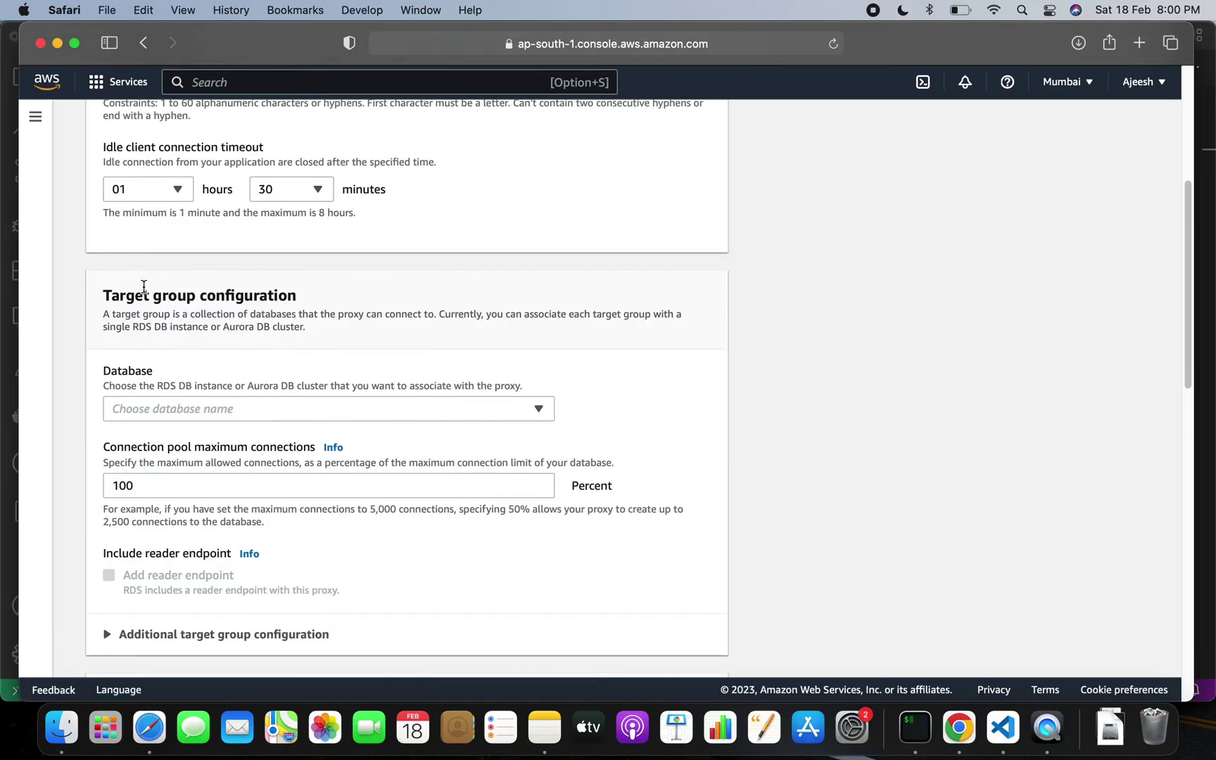
{"action": "left_click", "coordinate": [221, 327]}
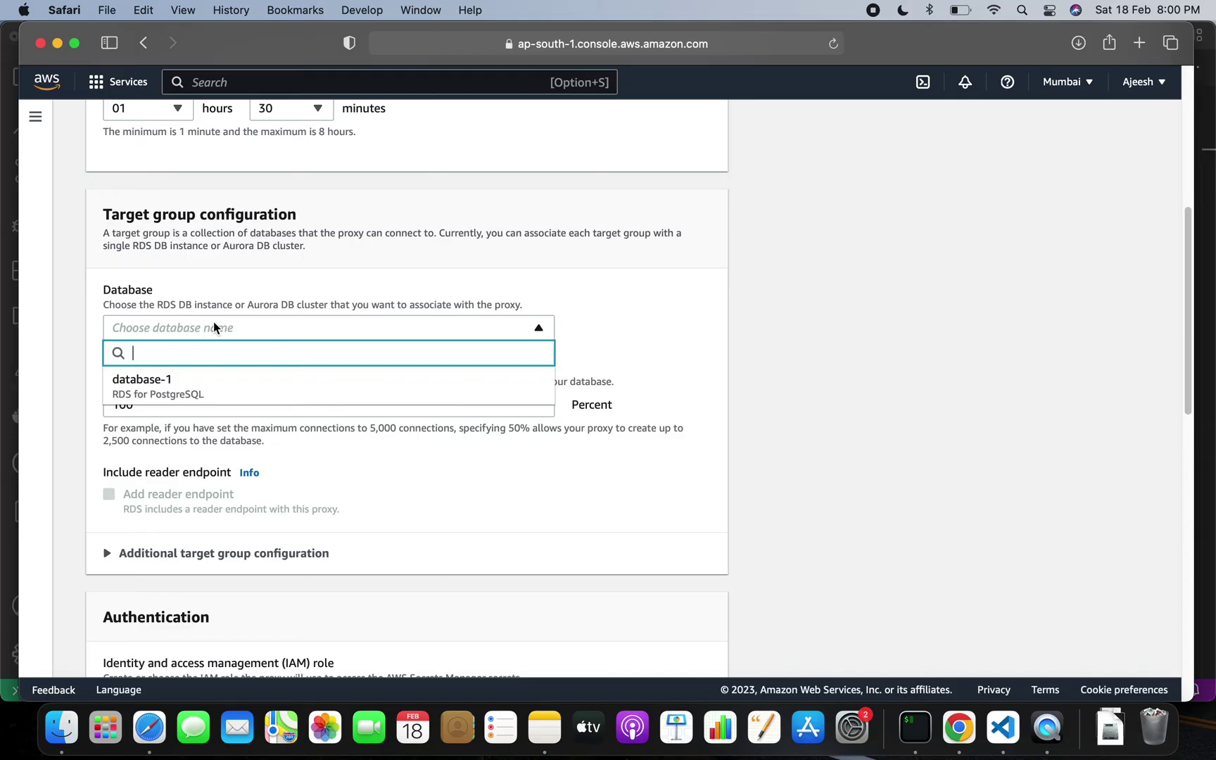
{"action": "left_click", "coordinate": [197, 384]}
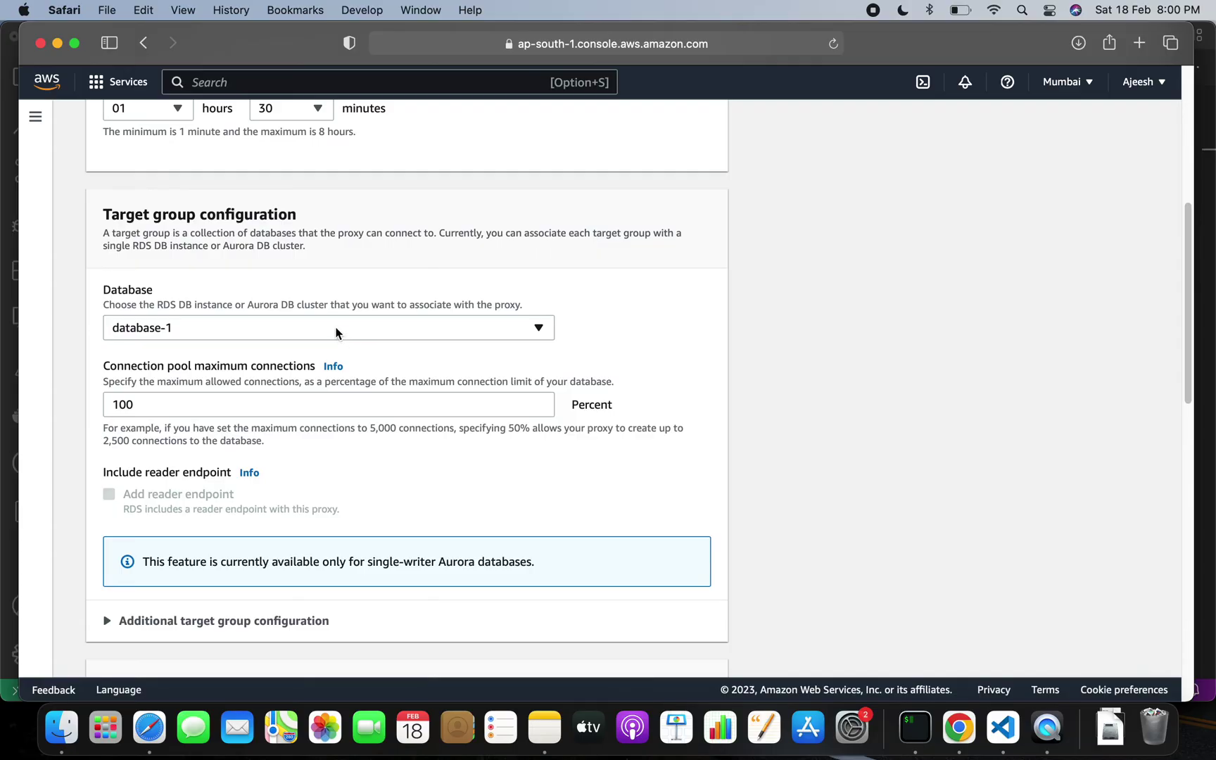
{"action": "scroll", "coordinate": [336, 332], "scroll_direction": "down", "scroll_amount": 10}
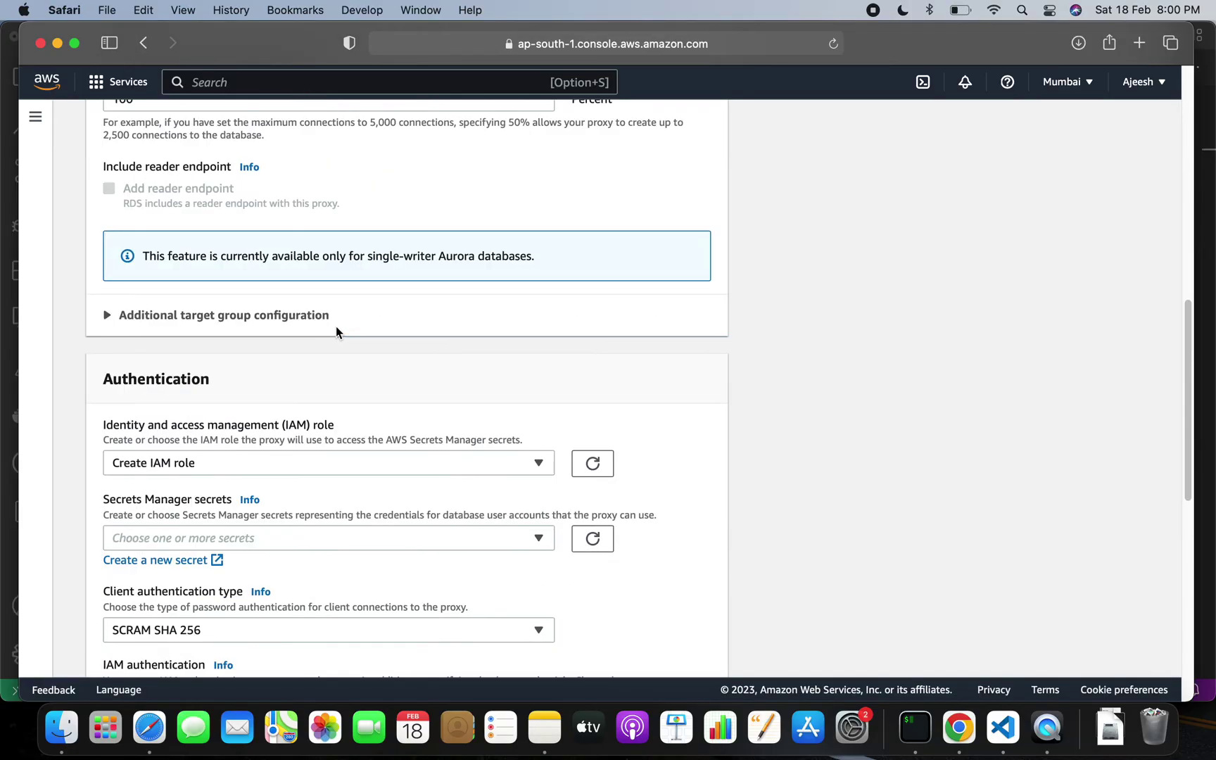
Assign the proxy the RDS-Proxy-Role IAM role and the test/myapp/postgres secret
{"action": "left_click", "coordinate": [254, 294]}
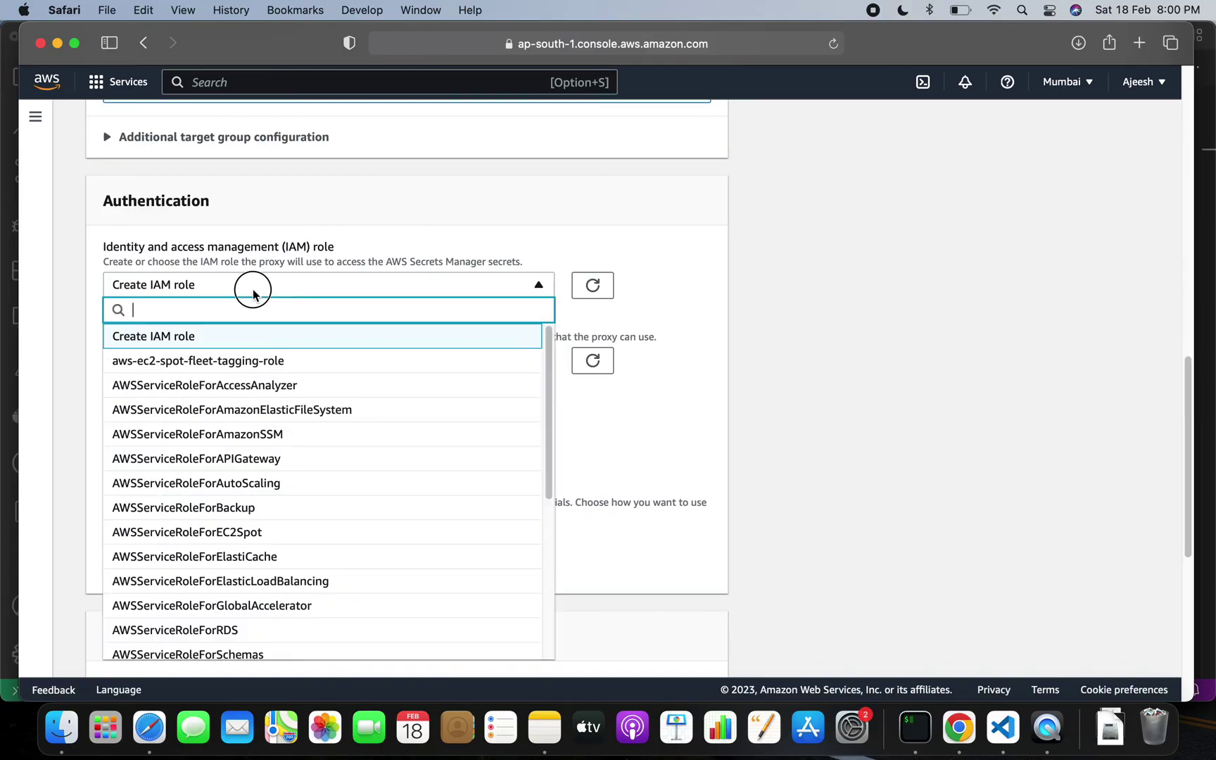
{"action": "type", "text": "RDS"}
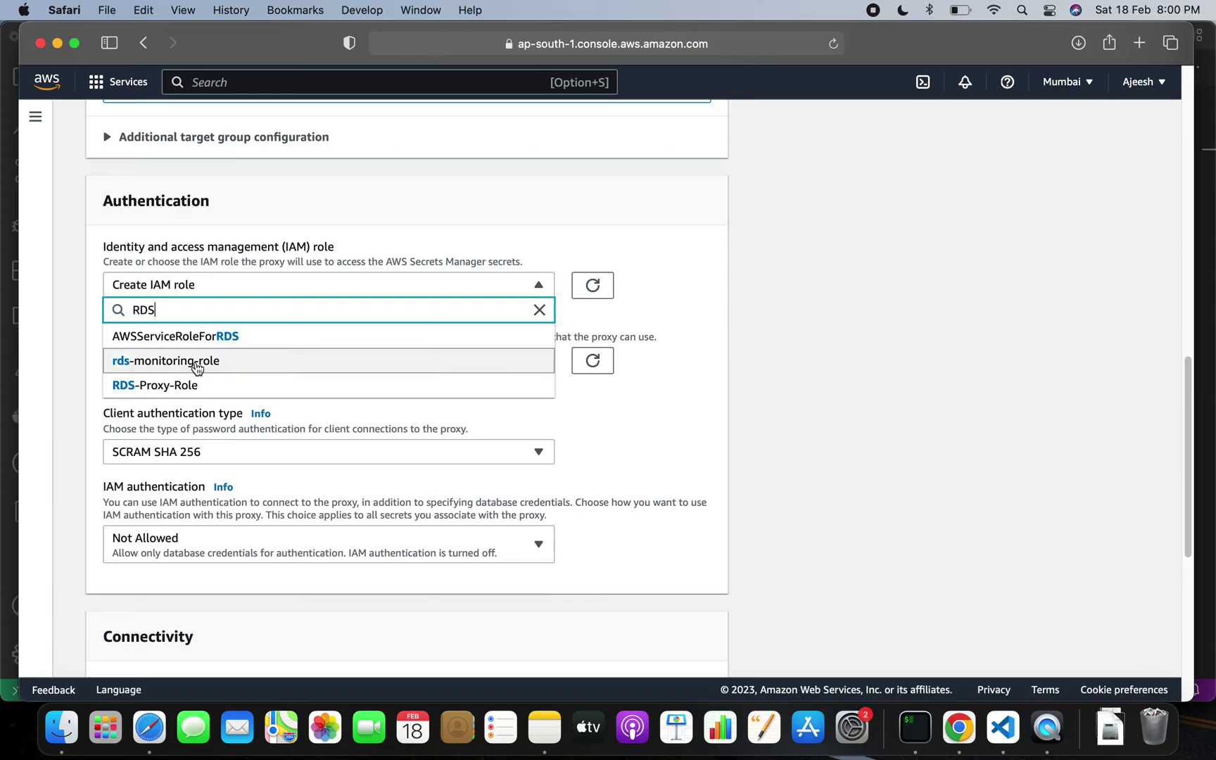
{"action": "left_click", "coordinate": [195, 385]}
{"action": "left_click", "coordinate": [798, 298]}
{"action": "scroll", "coordinate": [797, 296], "scroll_direction": "down", "scroll_amount": 2}
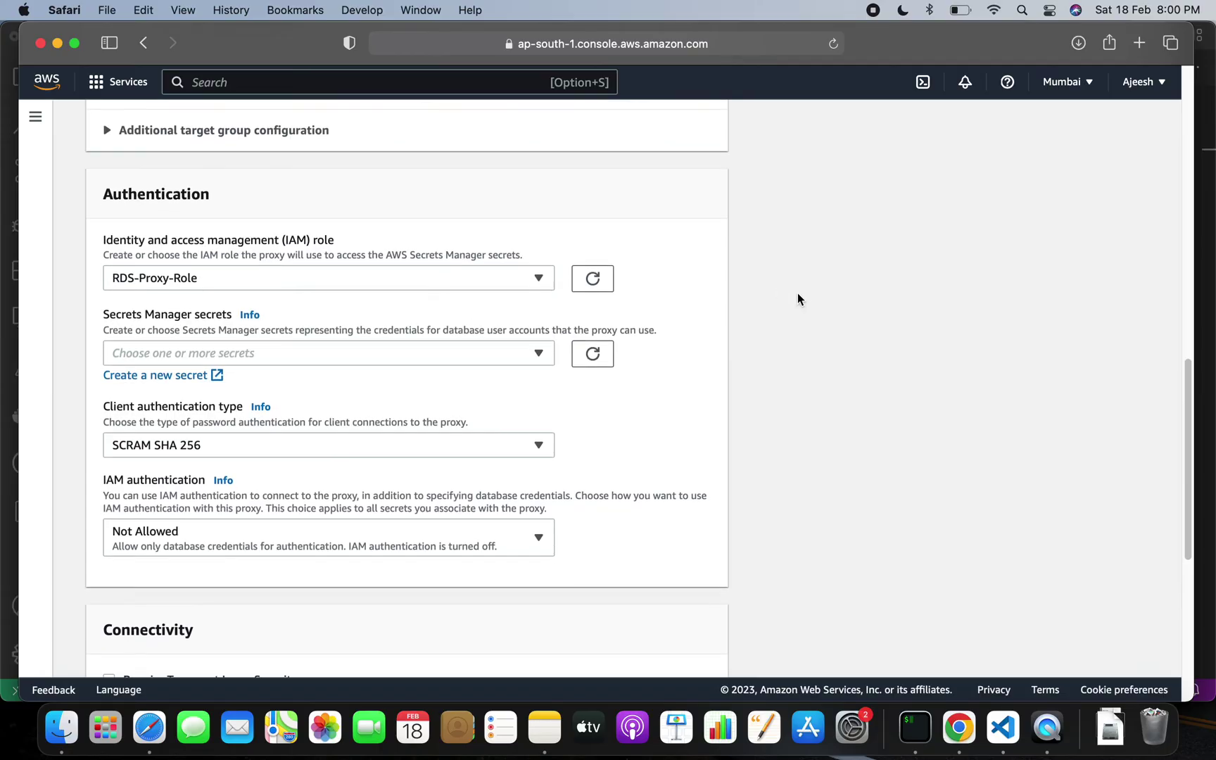
{"action": "left_click", "coordinate": [292, 308]}
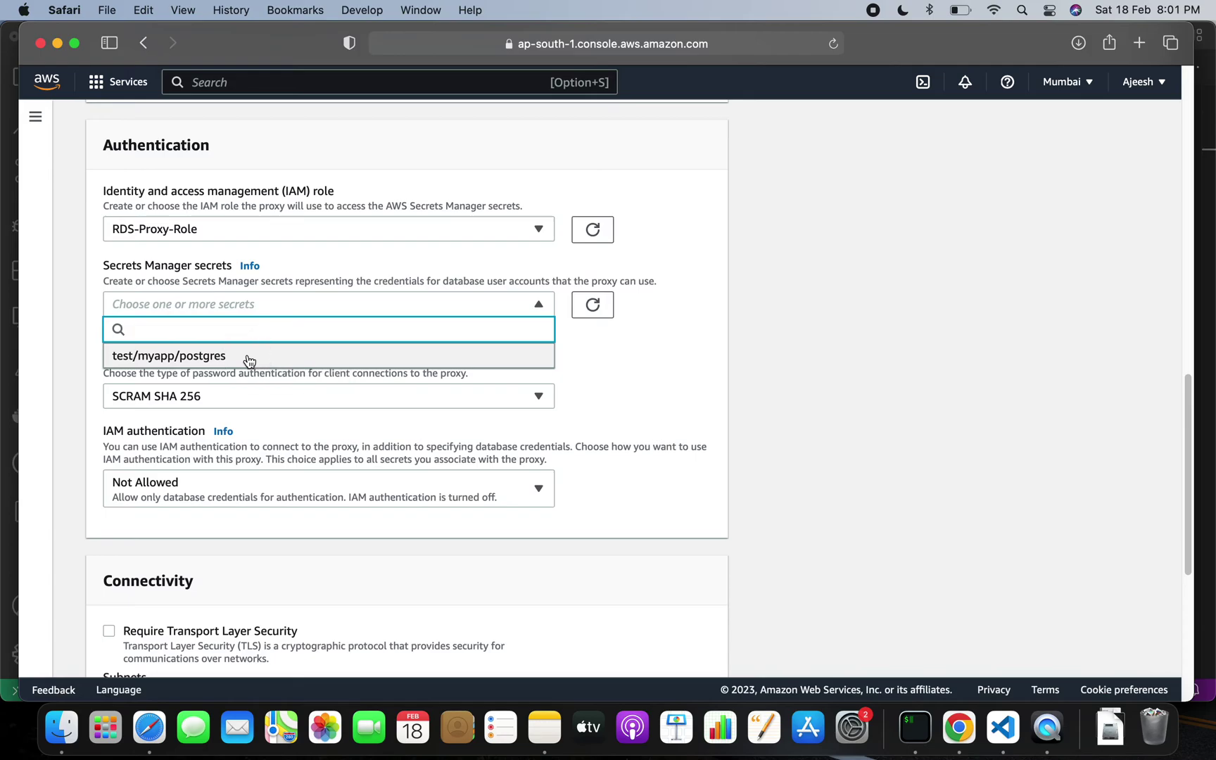
{"action": "left_click", "coordinate": [248, 359]}
{"action": "scroll", "coordinate": [247, 358], "scroll_direction": "down", "scroll_amount": 8}
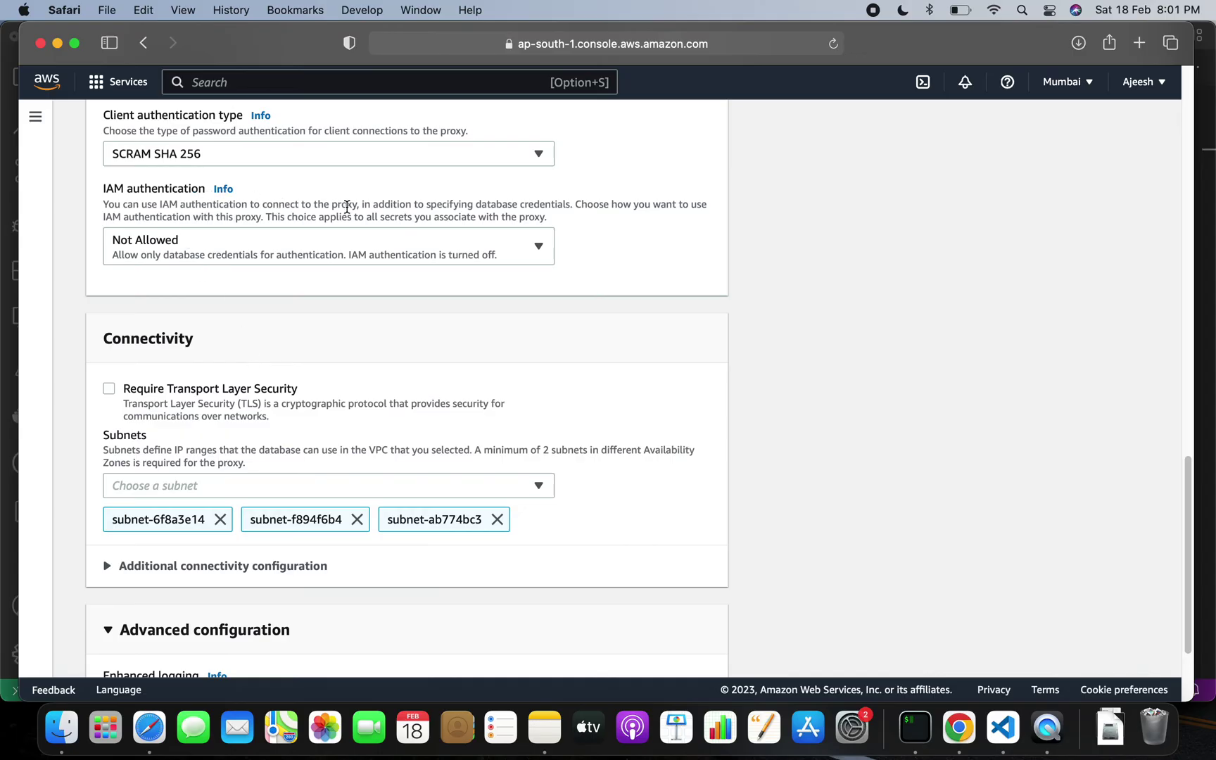
Swap the default security group for RDS-Proxy under additional connectivity and create the proxy
{"action": "scroll", "coordinate": [345, 421], "scroll_direction": "down", "scroll_amount": 3}
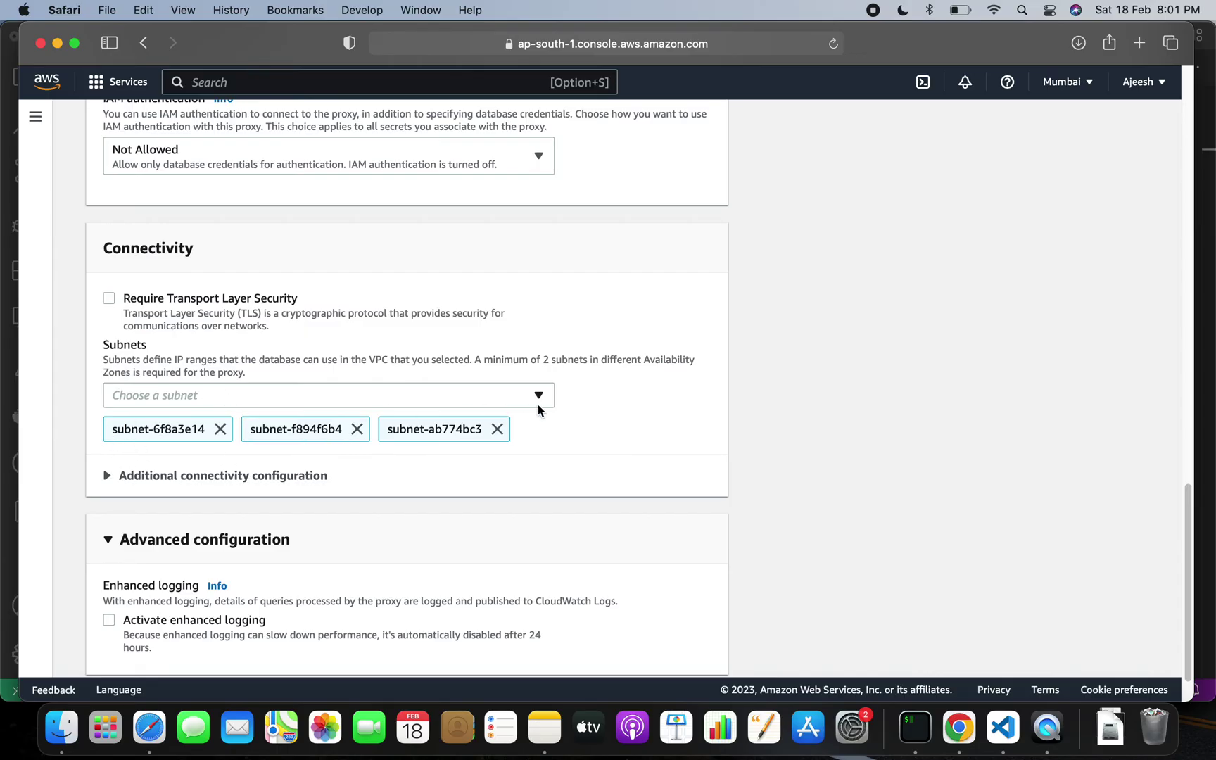
{"action": "scroll", "coordinate": [507, 428], "scroll_direction": "down", "scroll_amount": 2}
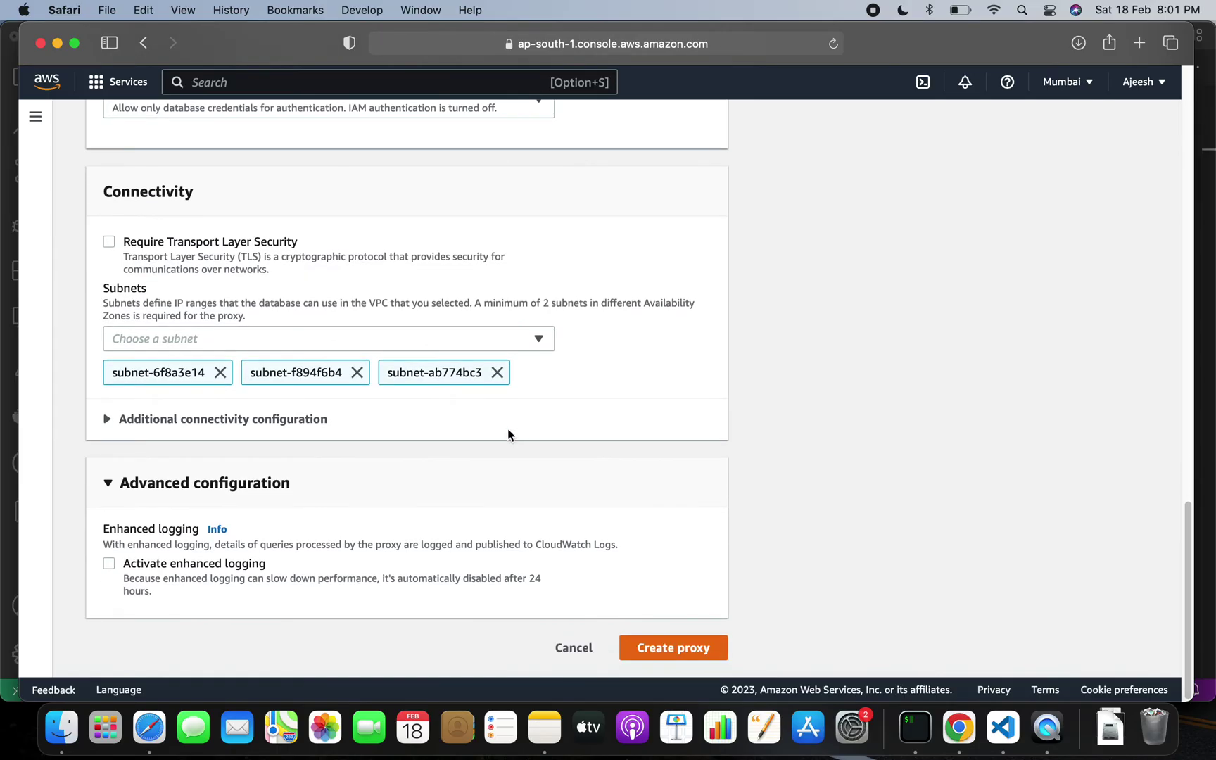
{"action": "left_click", "coordinate": [158, 428]}
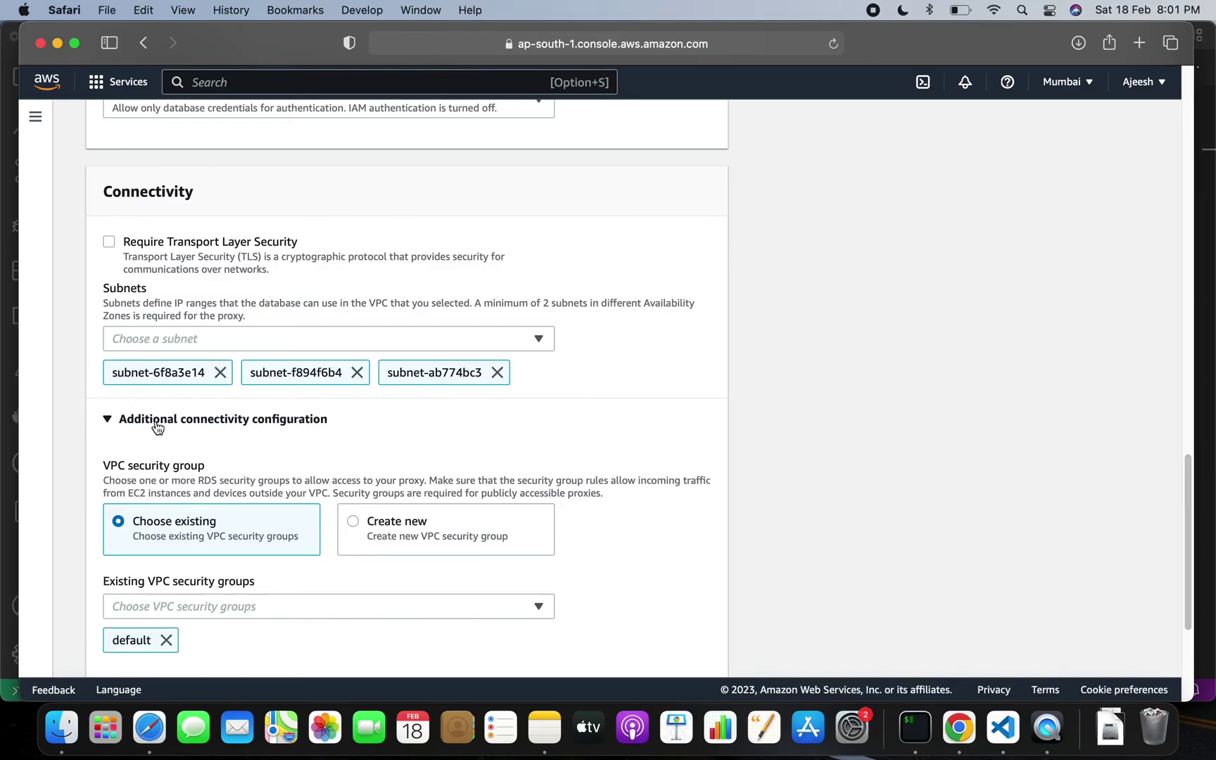
{"action": "scroll", "coordinate": [309, 563], "scroll_direction": "down", "scroll_amount": 5}
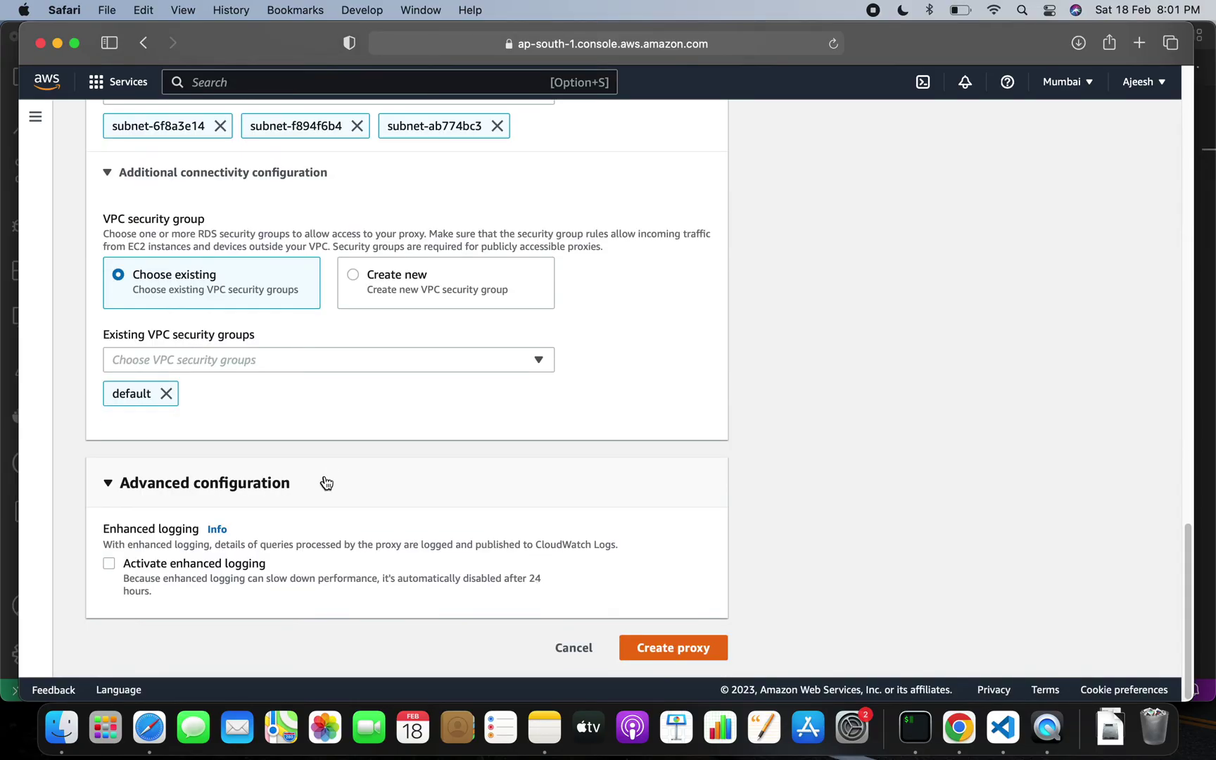
{"action": "left_click", "coordinate": [165, 396]}
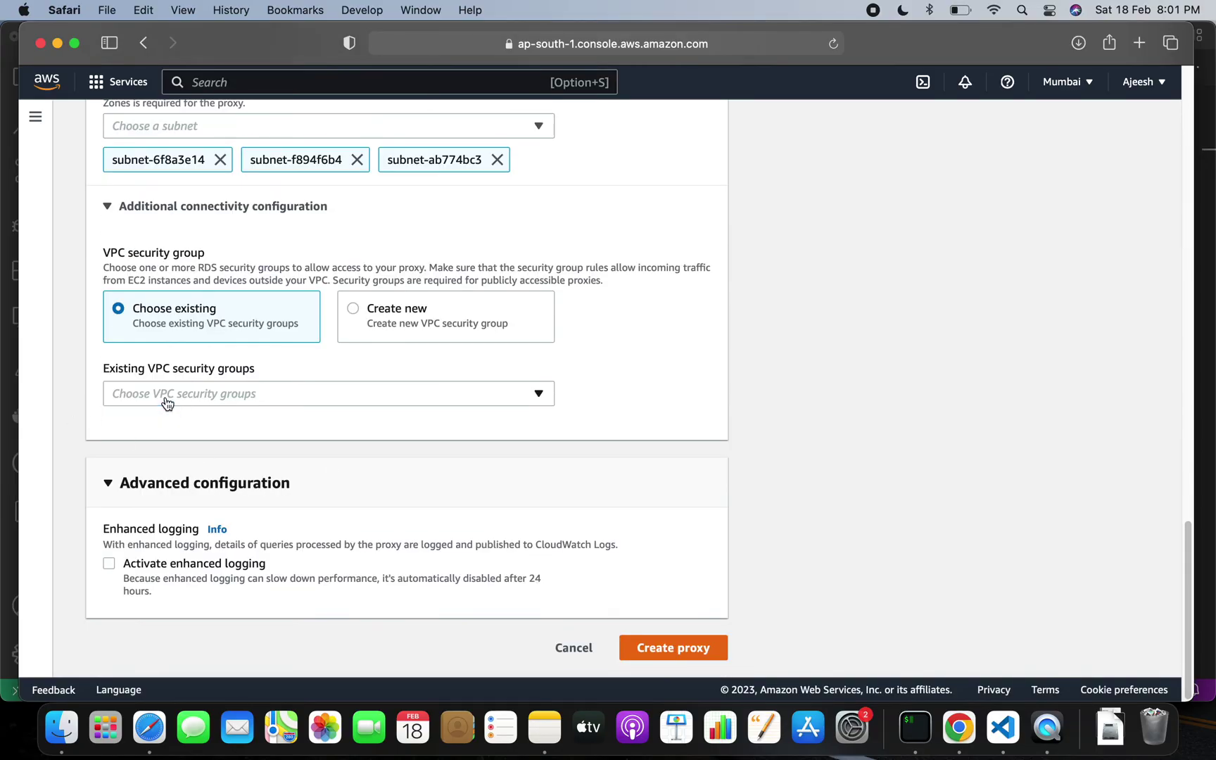
{"action": "left_click", "coordinate": [218, 394]}
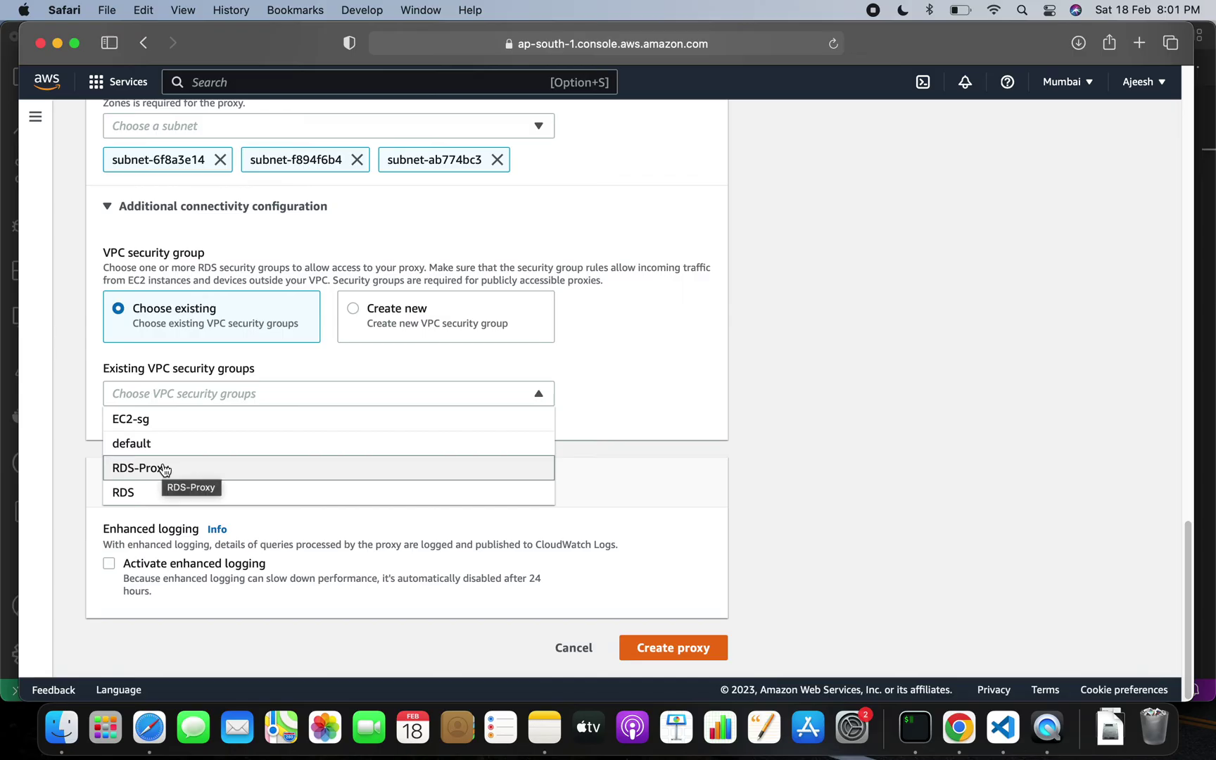
{"action": "left_click", "coordinate": [164, 469]}
{"action": "scroll", "coordinate": [704, 385], "scroll_direction": "down", "scroll_amount": 1}
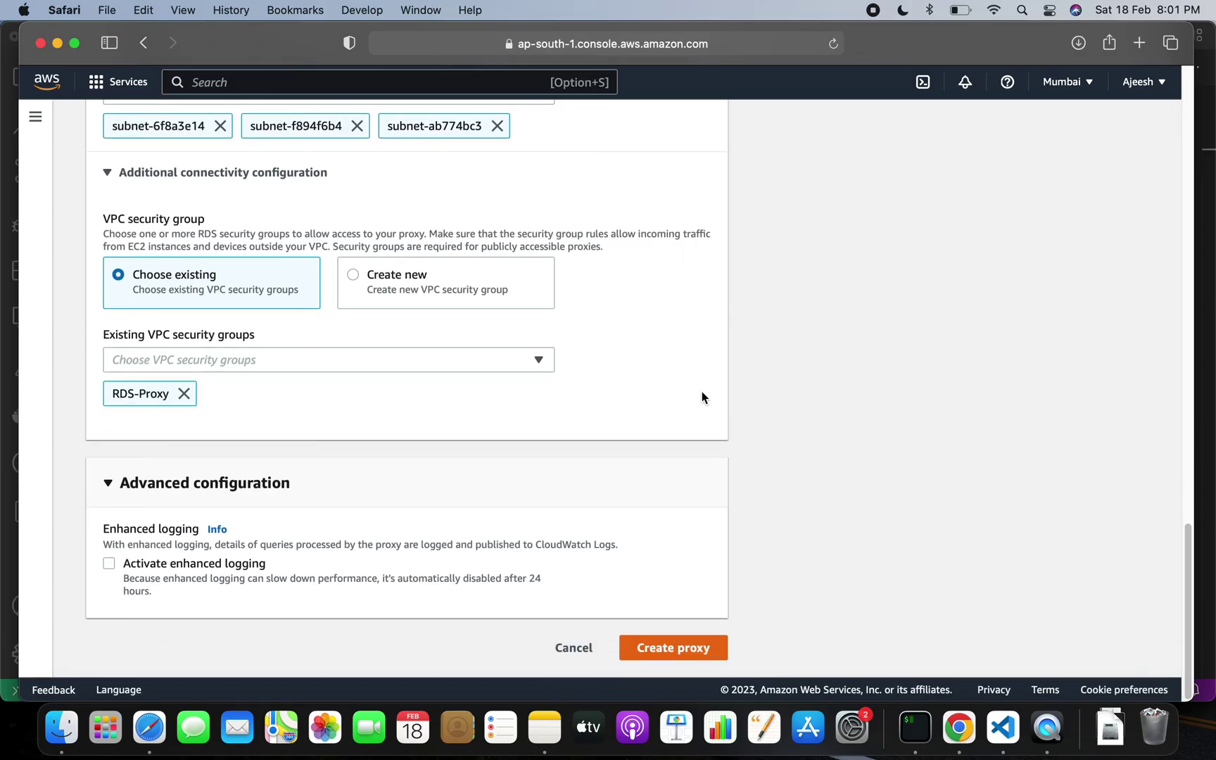
{"action": "left_click", "coordinate": [671, 648]}
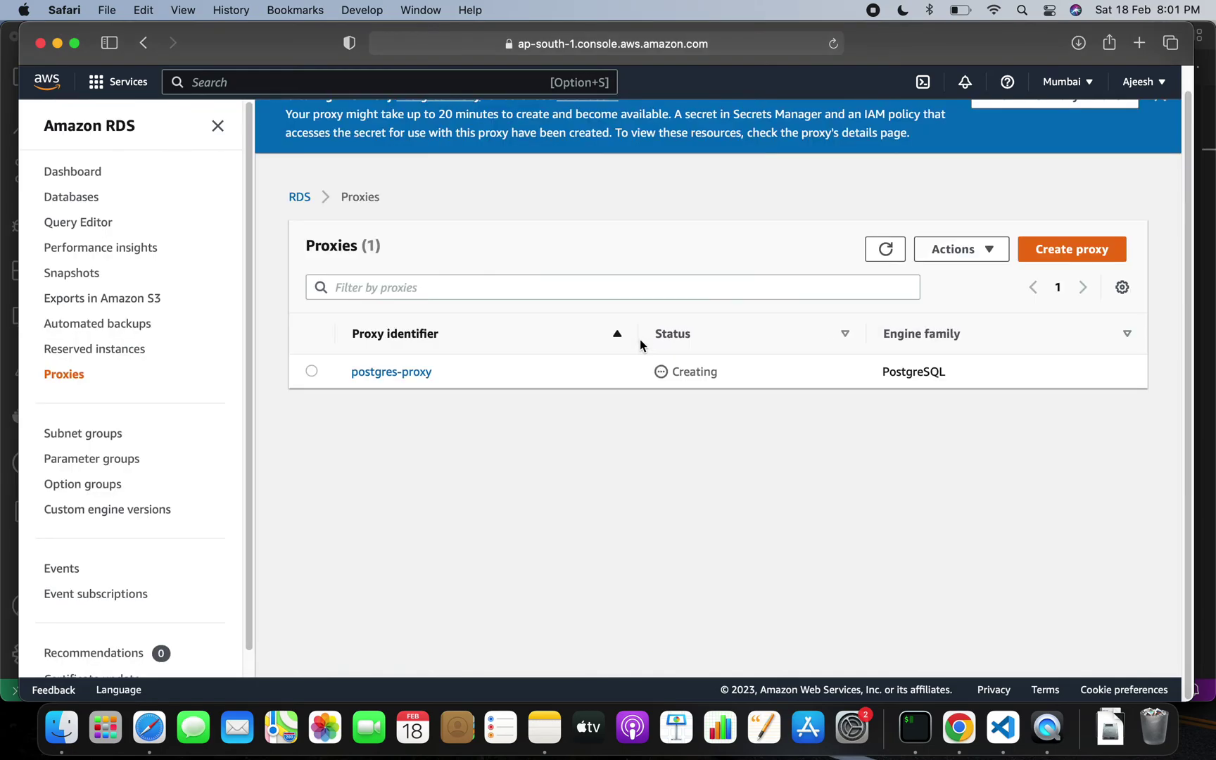
Read the creation notice on the RDS Proxies page while postgres-proxy shows Creating
{"action": "scroll", "coordinate": [759, 213], "scroll_direction": "up", "scroll_amount": 2}
{"action": "left_click_drag", "start_coordinate": [414, 139], "coordinate": [873, 152]}
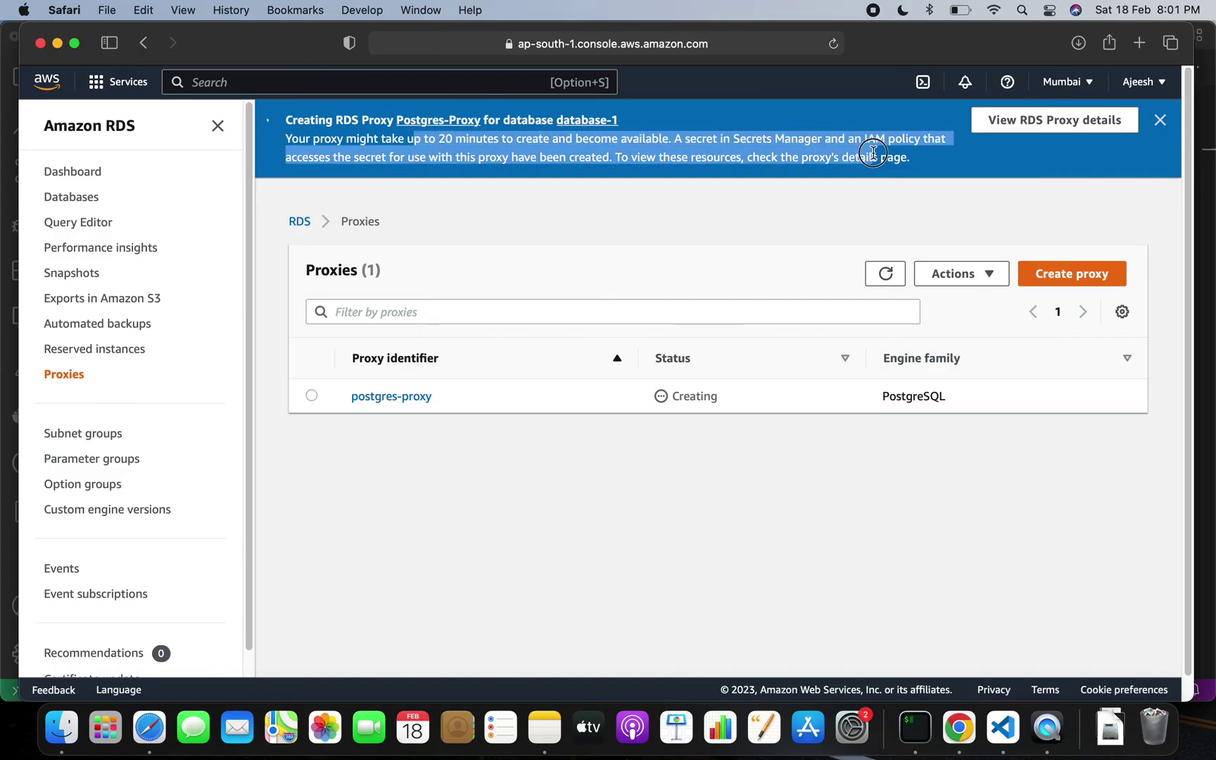
{"action": "left_click", "coordinate": [873, 153]}
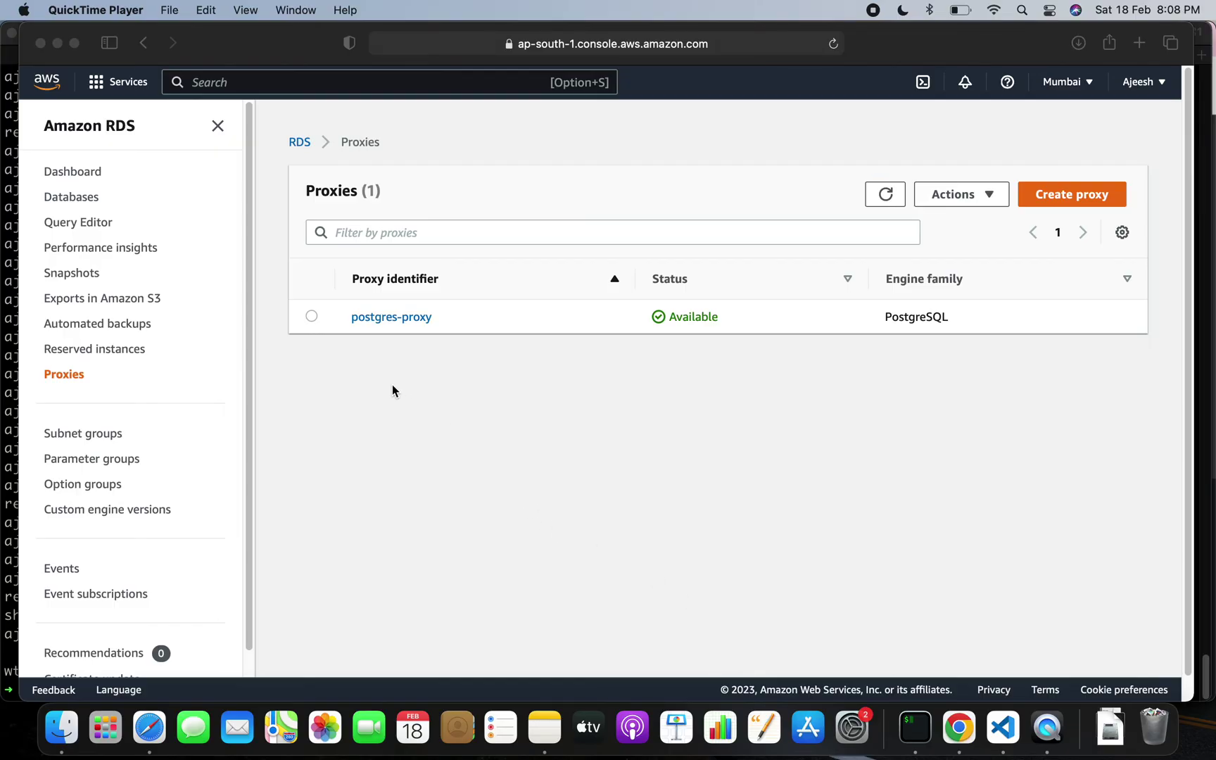
Review postgres-proxy's configuration, endpoints, target groups, authentication and CloudWatch metrics on its details page
{"action": "left_click", "coordinate": [379, 321]}
{"action": "left_click", "coordinate": [380, 320]}
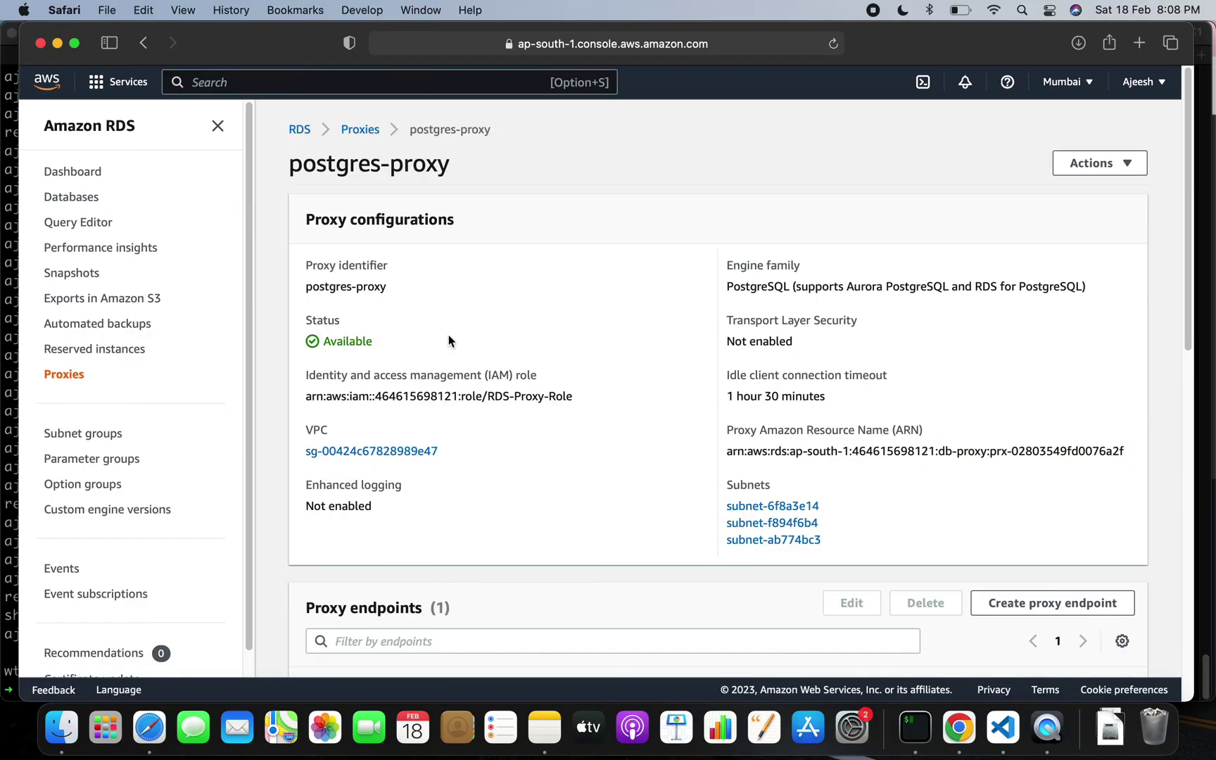
{"action": "scroll", "coordinate": [678, 341], "scroll_direction": "down", "scroll_amount": 2}
{"action": "scroll", "coordinate": [678, 342], "scroll_direction": "up", "scroll_amount": 2}
{"action": "scroll", "coordinate": [677, 341], "scroll_direction": "down", "scroll_amount": 3}
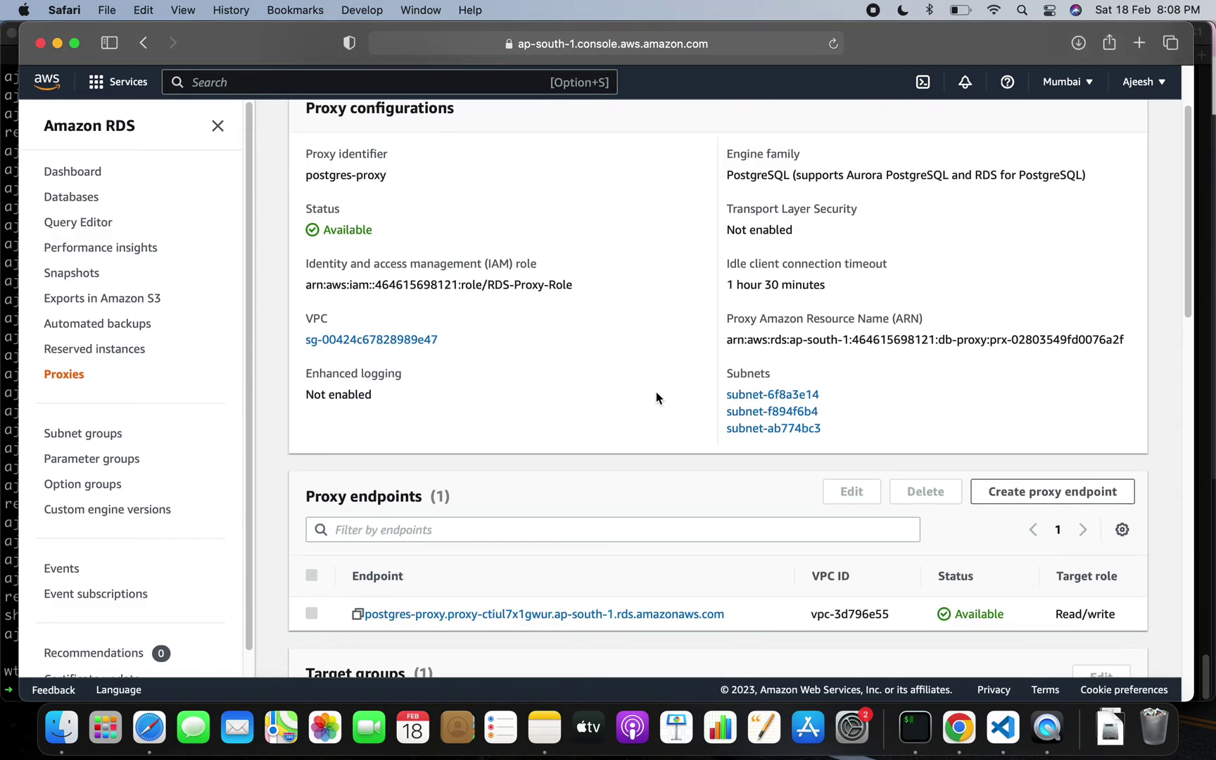
{"action": "scroll", "coordinate": [528, 439], "scroll_direction": "down", "scroll_amount": 5}
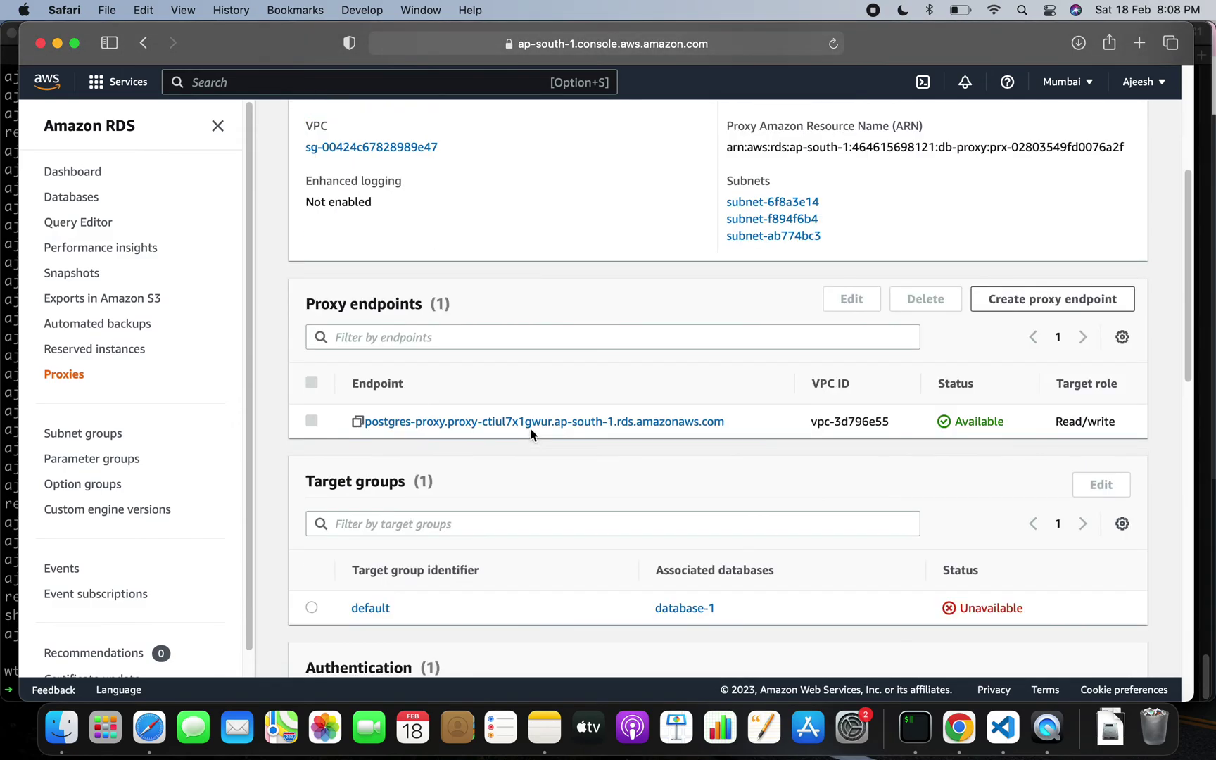
{"action": "scroll", "coordinate": [531, 429], "scroll_direction": "up", "scroll_amount": 2}
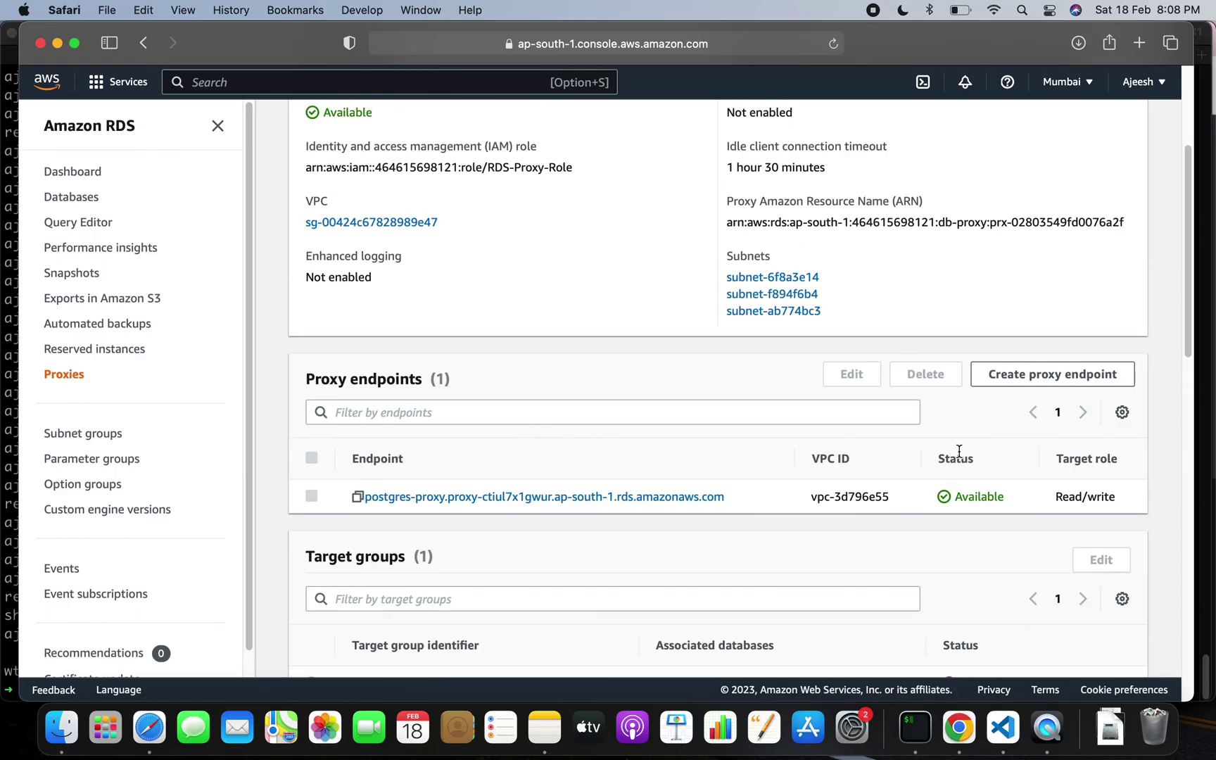
{"action": "scroll", "coordinate": [978, 453], "scroll_direction": "down", "scroll_amount": 10}
{"action": "scroll", "coordinate": [978, 454], "scroll_direction": "down", "scroll_amount": 5}
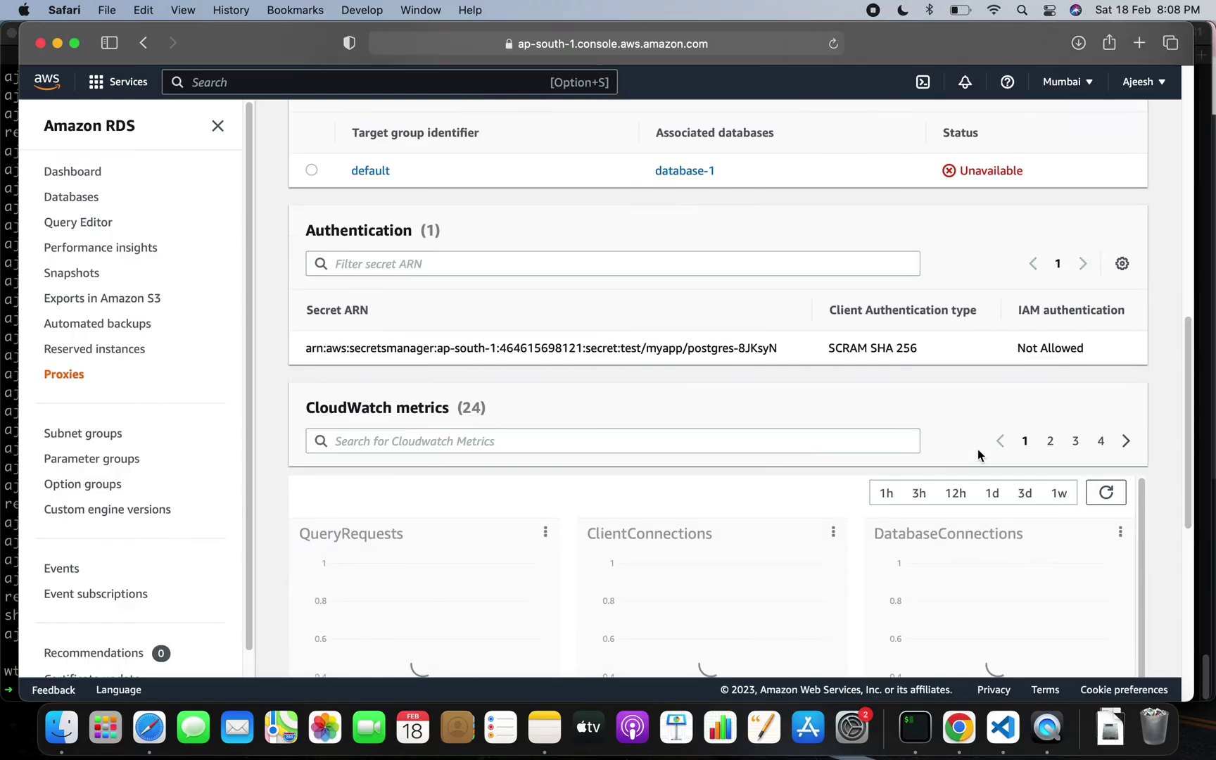
{"action": "scroll", "coordinate": [1126, 408], "scroll_direction": "down", "scroll_amount": 5}
{"action": "scroll", "coordinate": [1158, 442], "scroll_direction": "down", "scroll_amount": 3}
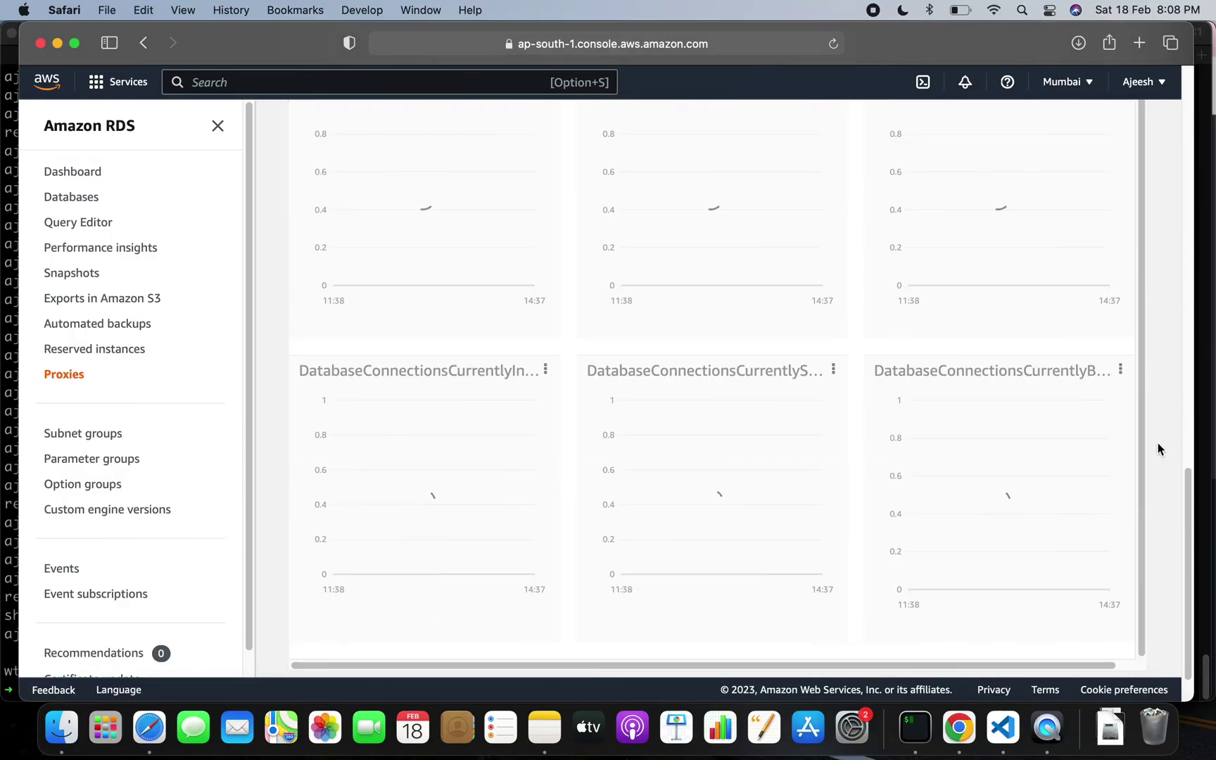
{"action": "scroll", "coordinate": [1158, 442], "scroll_direction": "up", "scroll_amount": 20}
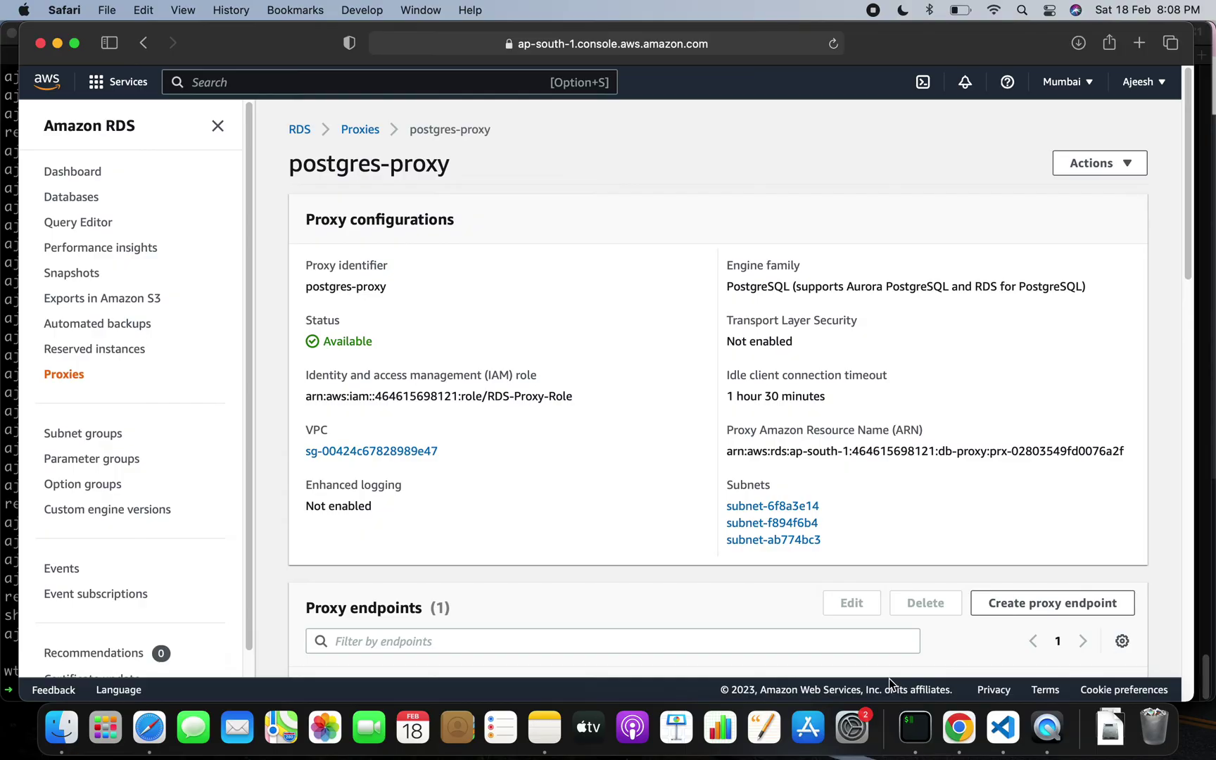
{"action": "left_click", "coordinate": [906, 737]}
Exit the remote session, reconnect to the EC2 instance via ssh, and clear the screen
{"action": "type", "text": "exit"}
{"action": "key", "text": "Return"}
{"action": "key", "text": "Up"}
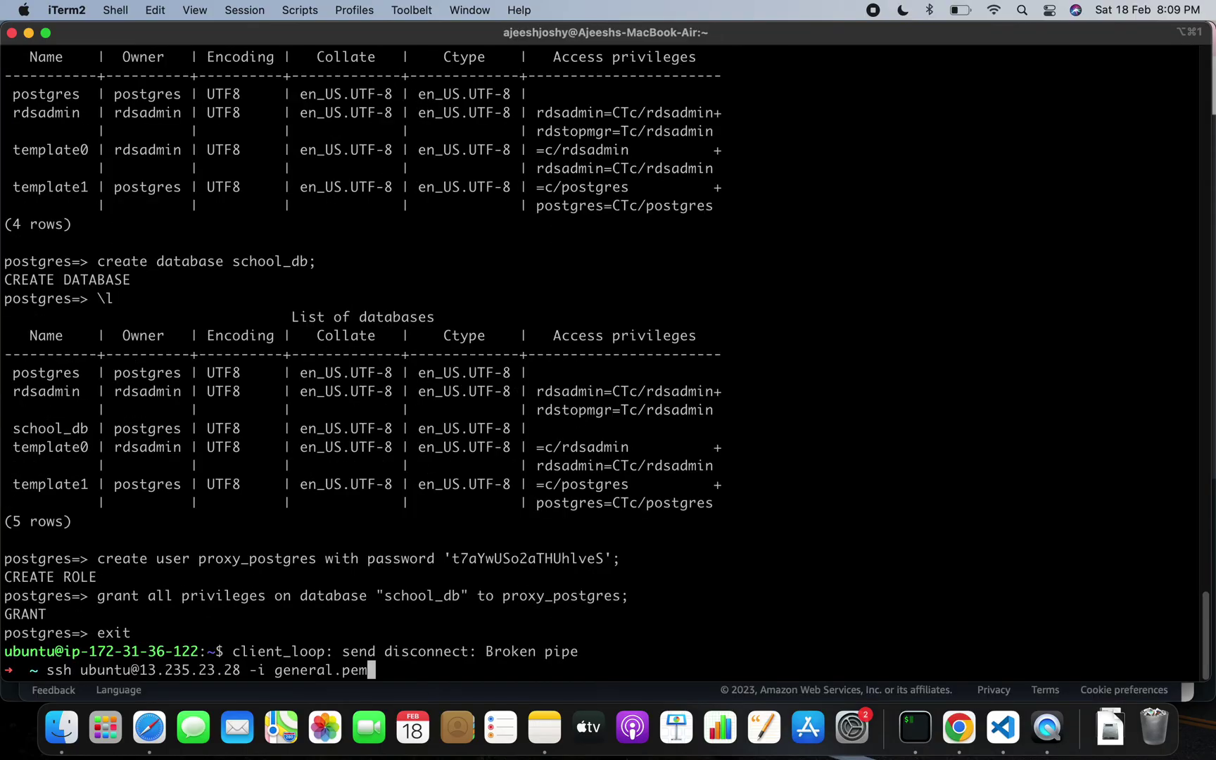
{"action": "key", "text": "ctrl+u"}
{"action": "type", "text": "clear"}
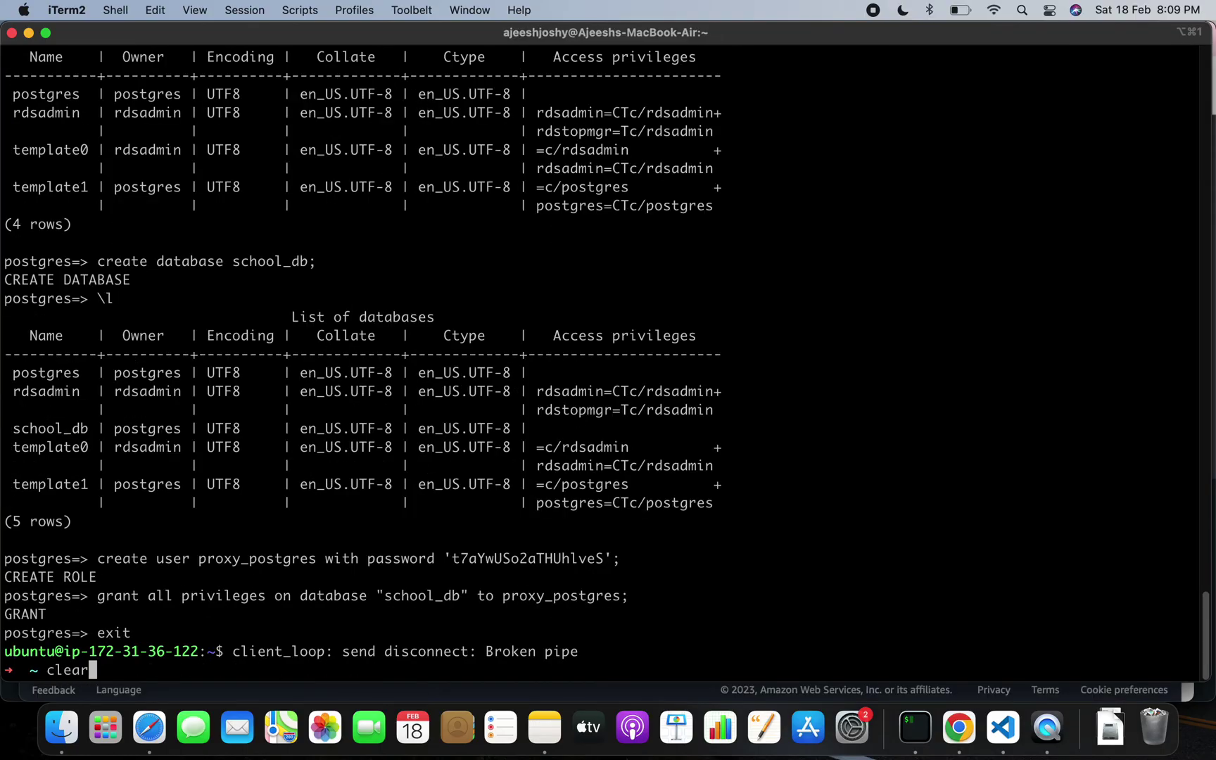
{"action": "key", "text": "Return"}
{"action": "key", "text": "Up"}
{"action": "key", "text": "Up"}
{"action": "key", "text": "Up"}
{"action": "key", "text": "Up"}
{"action": "key", "text": "Down"}
{"action": "key", "text": "Down"}
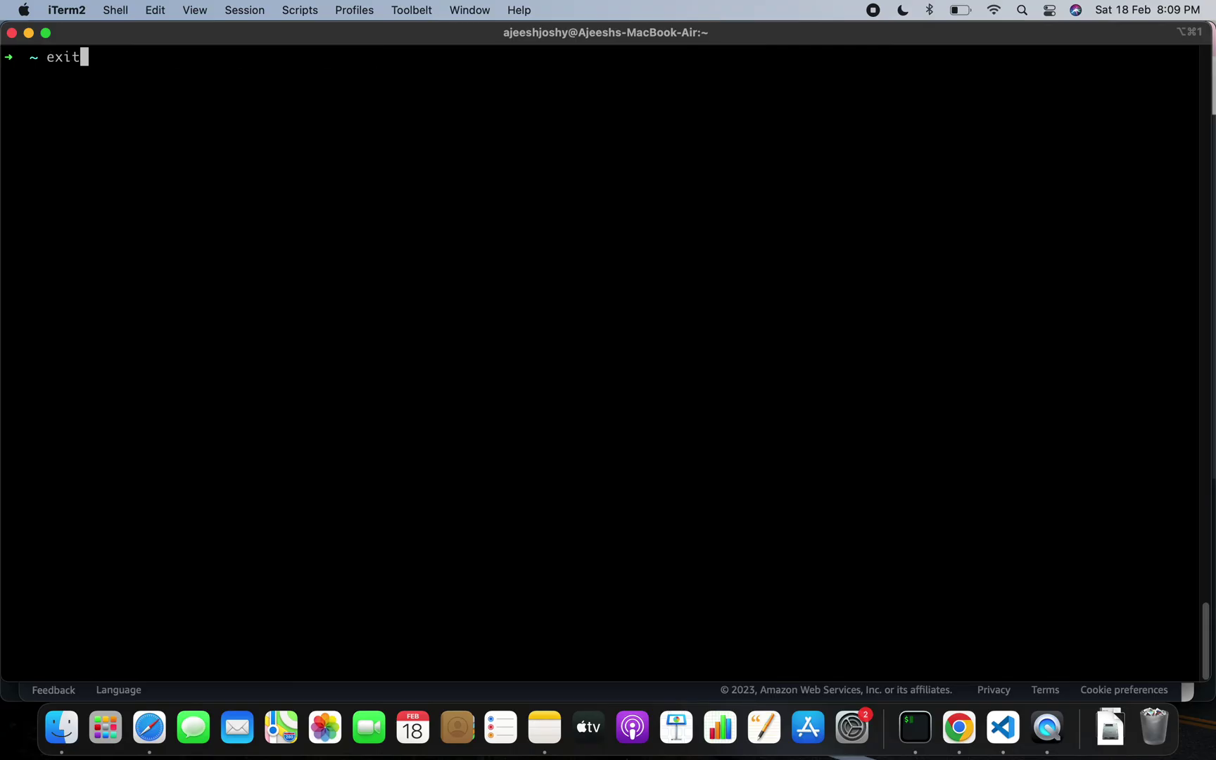
{"action": "key", "text": "Up"}
{"action": "key", "text": "Up"}
{"action": "key", "text": "Return"}
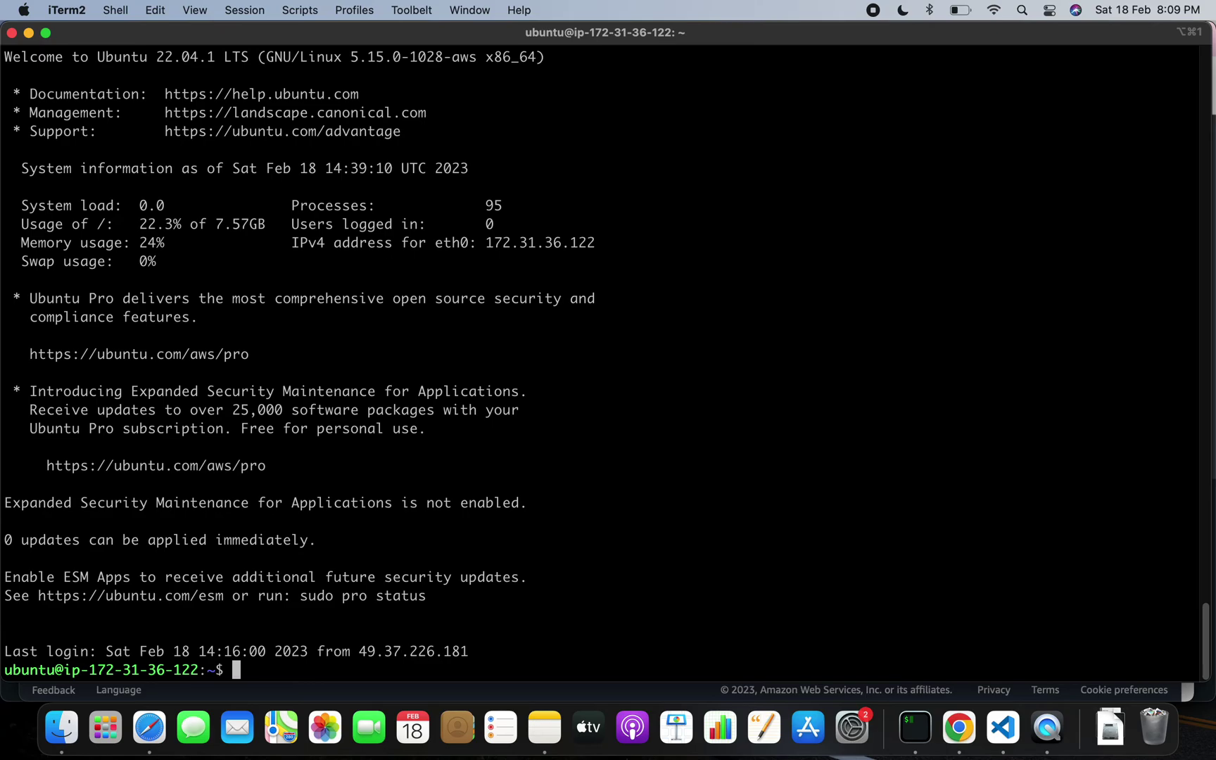
{"action": "type", "text": "clear"}
{"action": "key", "text": "Return"}
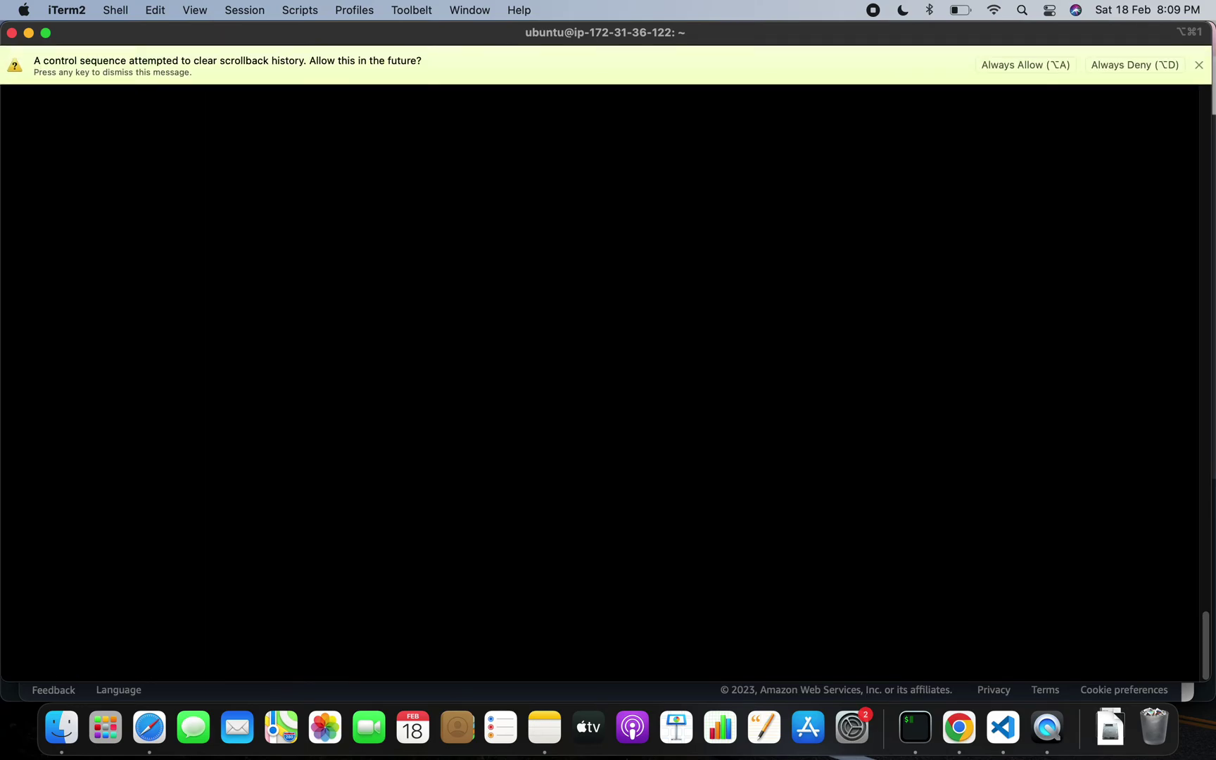
Copy the postgres-proxy endpoint address from the proxy page and return to iTerm2
{"action": "key", "text": "cmd+Tab"}
{"action": "scroll", "coordinate": [546, 384], "scroll_direction": "down", "scroll_amount": 3}
{"action": "scroll", "coordinate": [545, 379], "scroll_direction": "down", "scroll_amount": 3}
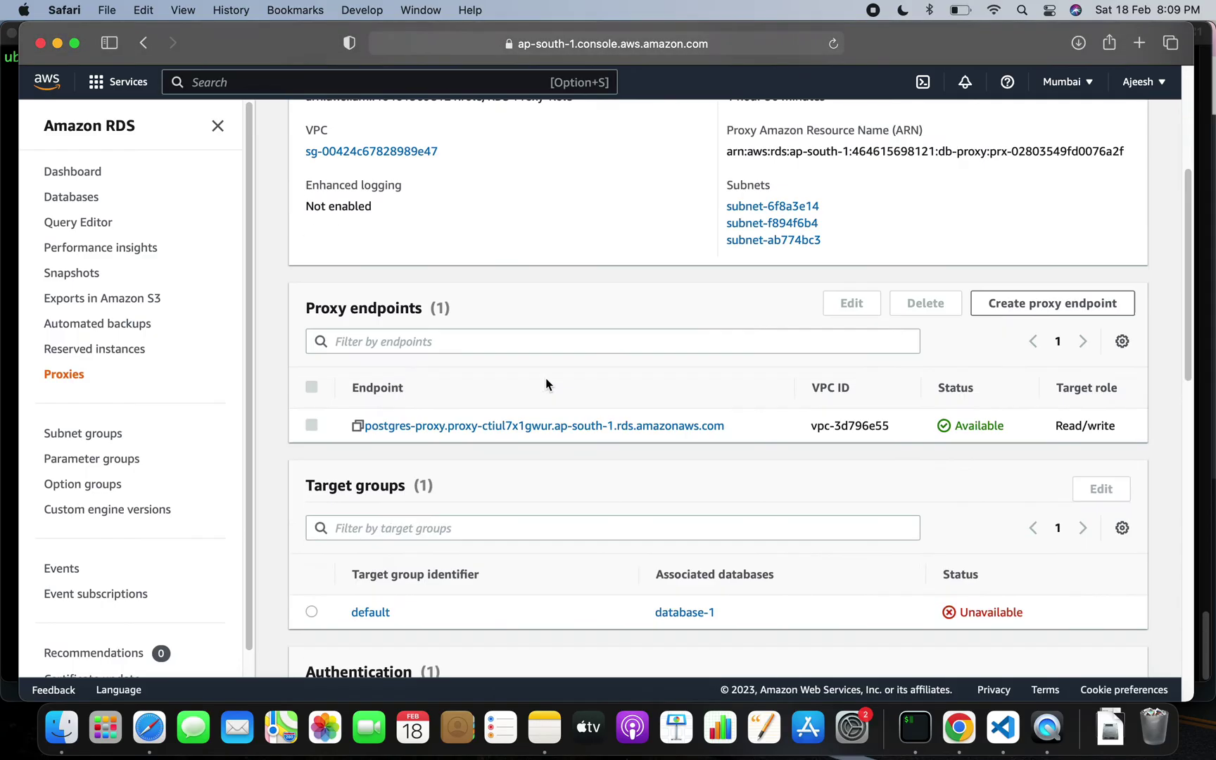
{"action": "left_click", "coordinate": [357, 433]}
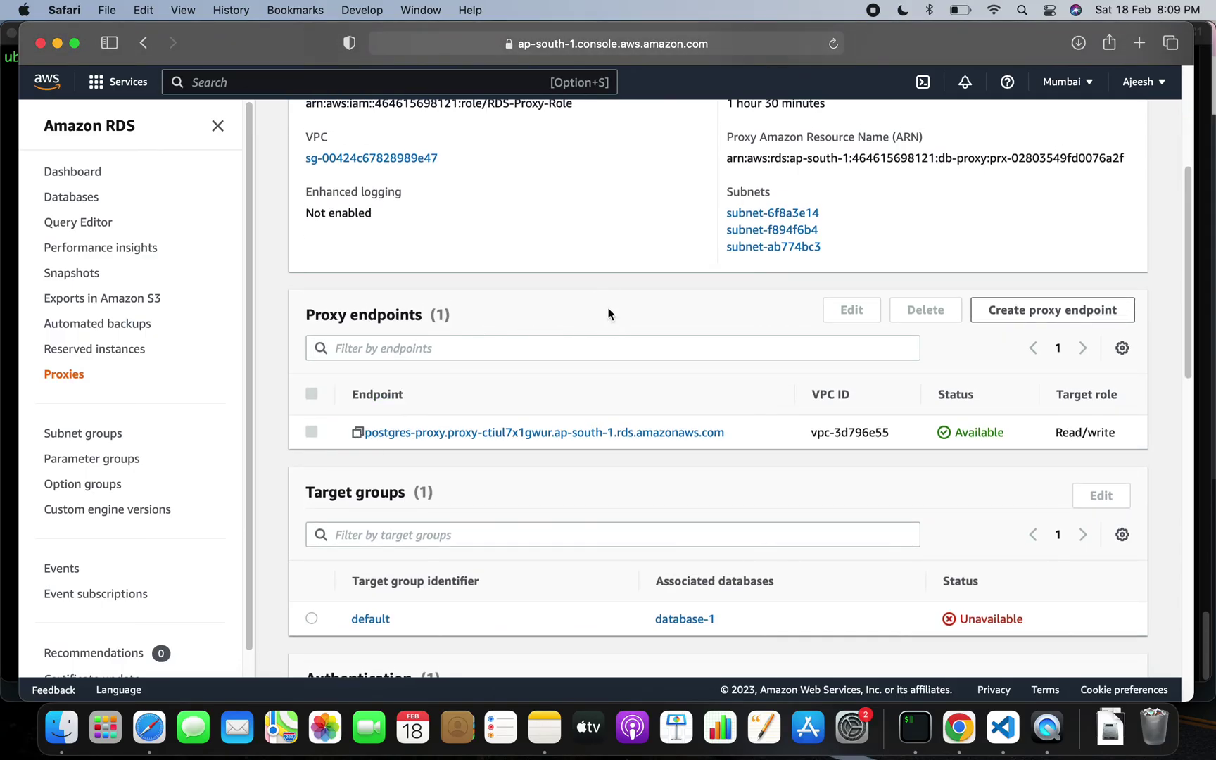
{"action": "key", "text": "cmd+Tab"}
Telnet to the pasted postgres-proxy endpoint on port 5432, then close the connection
{"action": "type", "text": "telnet"}
{"action": "key", "text": "super+v"}
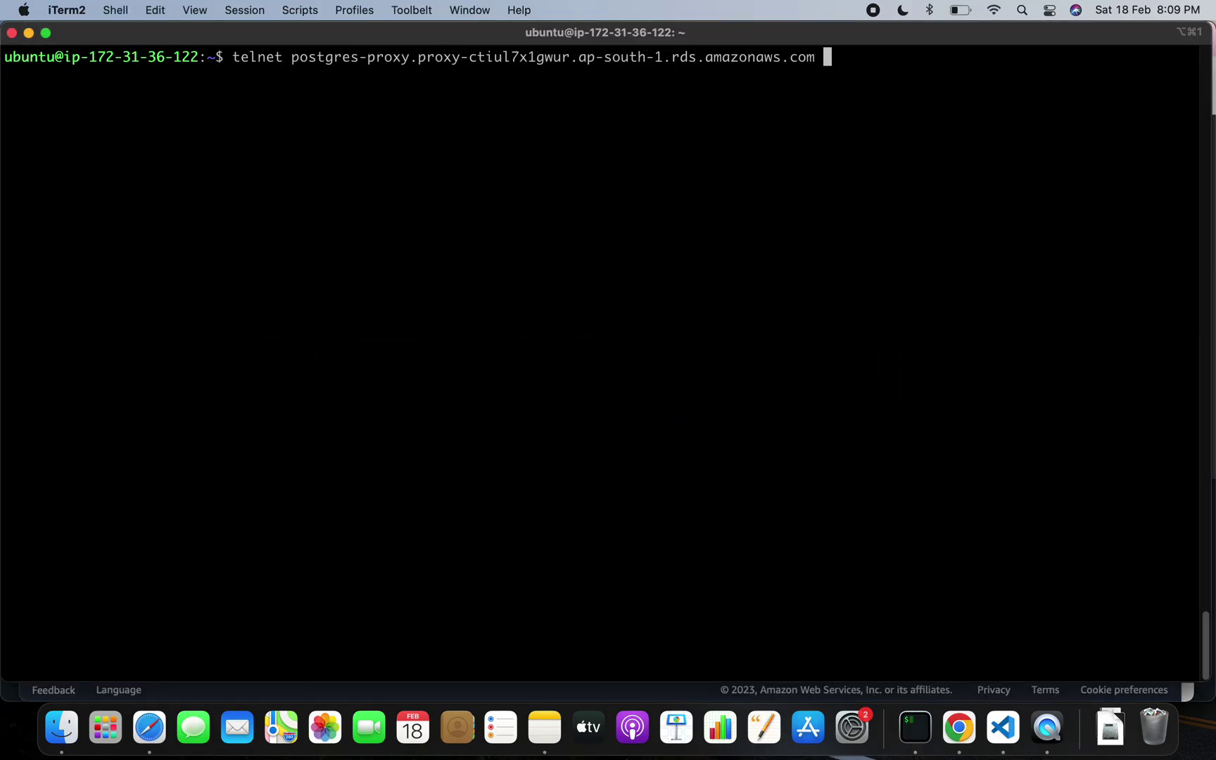
{"action": "type", "text": "5432"}
{"action": "key", "text": "Return"}
{"action": "key", "text": "ctrl+c"}
{"action": "key", "text": "ctrl+c"}
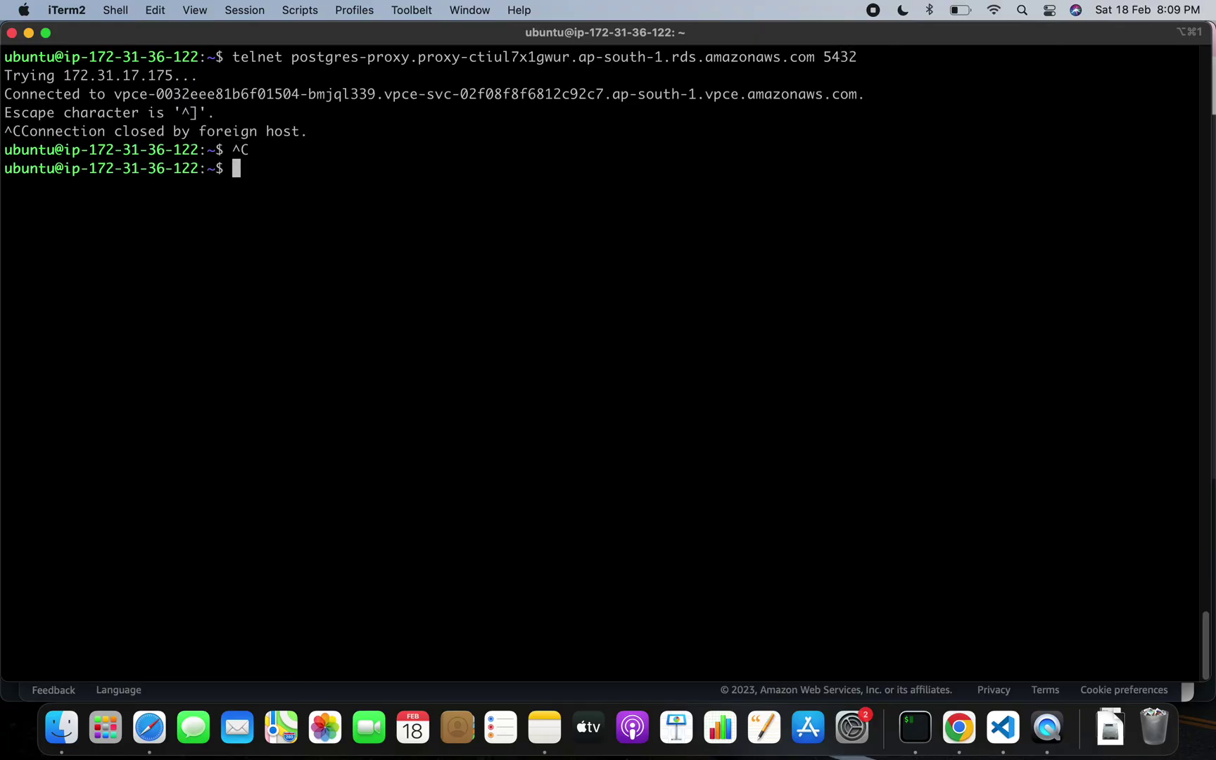
Highlight the 'Connected' output and begin typing the psql command
{"action": "left_click_drag", "start_coordinate": [25, 107], "coordinate": [227, 109]}
{"action": "left_click", "coordinate": [227, 108]}
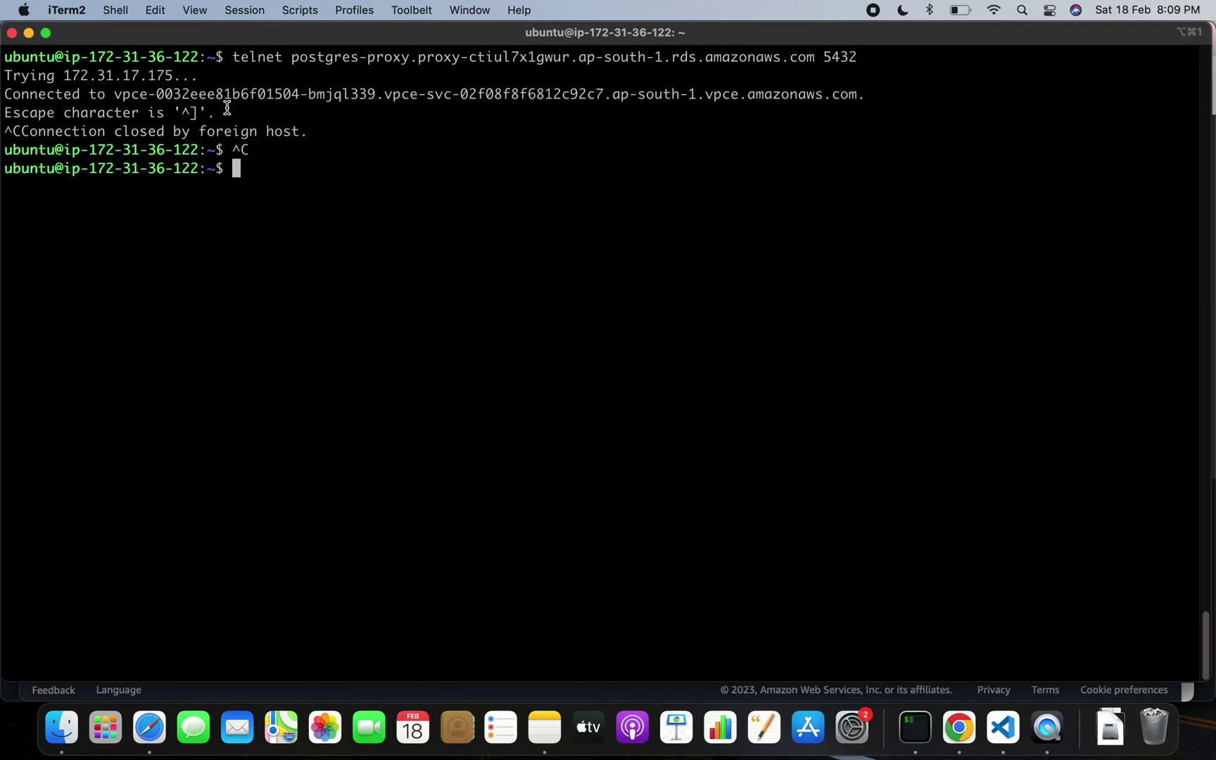
{"action": "double_click", "coordinate": [25, 96]}
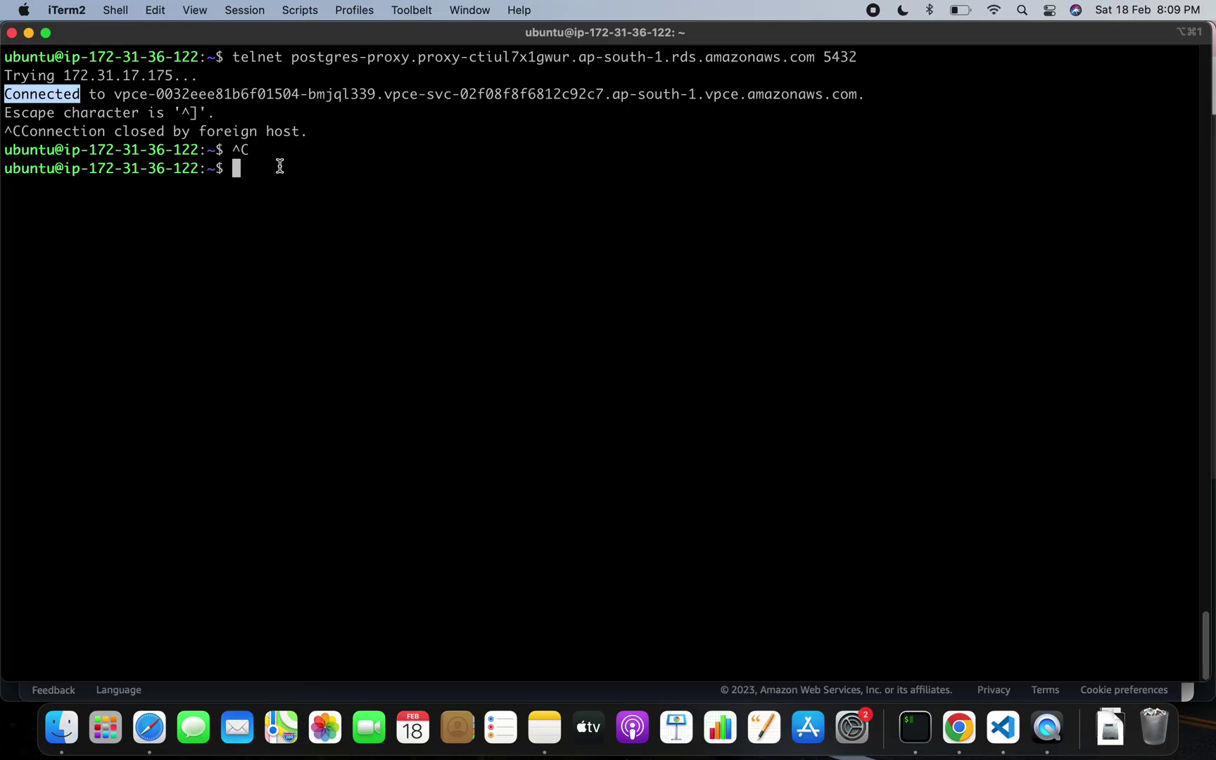
{"action": "type", "text": "pqsl"}
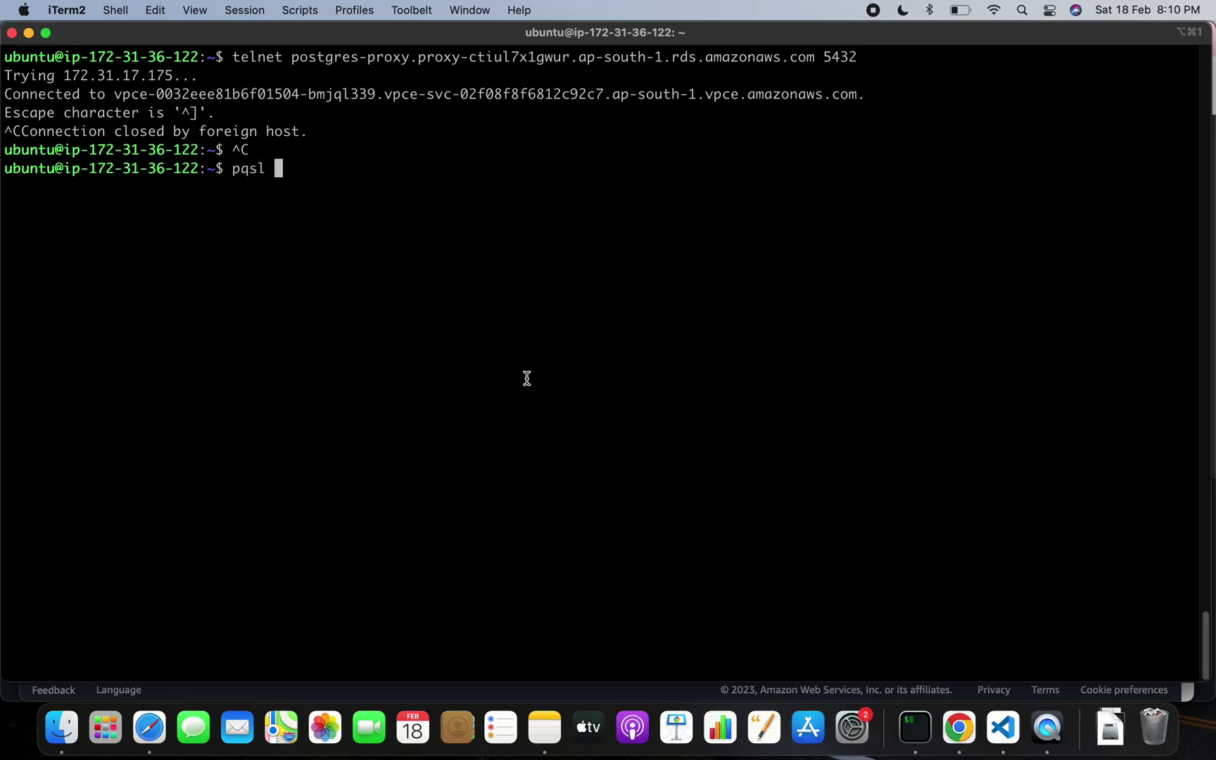
Find the psql proxy login command on line 10 of rds-proxy.txt in VS Code, then return to iTerm2
{"action": "left_click", "coordinate": [1004, 747]}
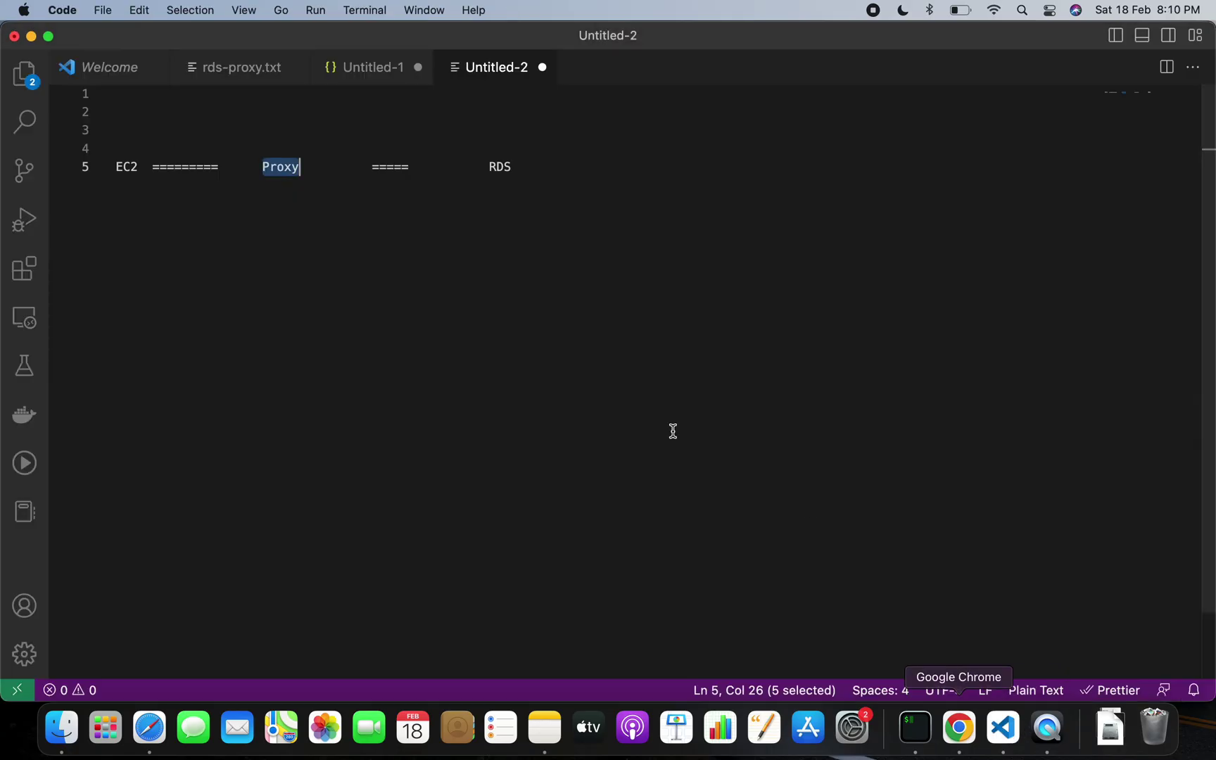
{"action": "left_click", "coordinate": [524, 303]}
{"action": "left_click", "coordinate": [195, 60]}
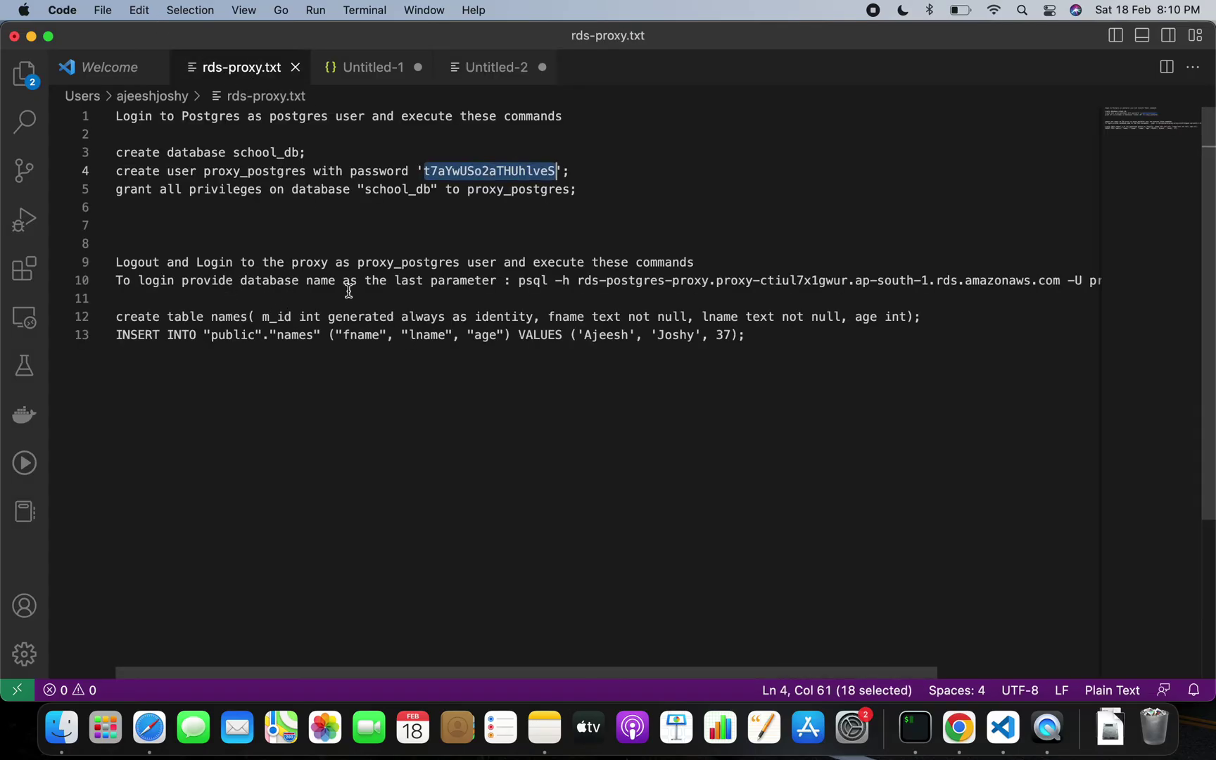
{"action": "left_click", "coordinate": [524, 281]}
{"action": "key", "text": "super+Tab"}
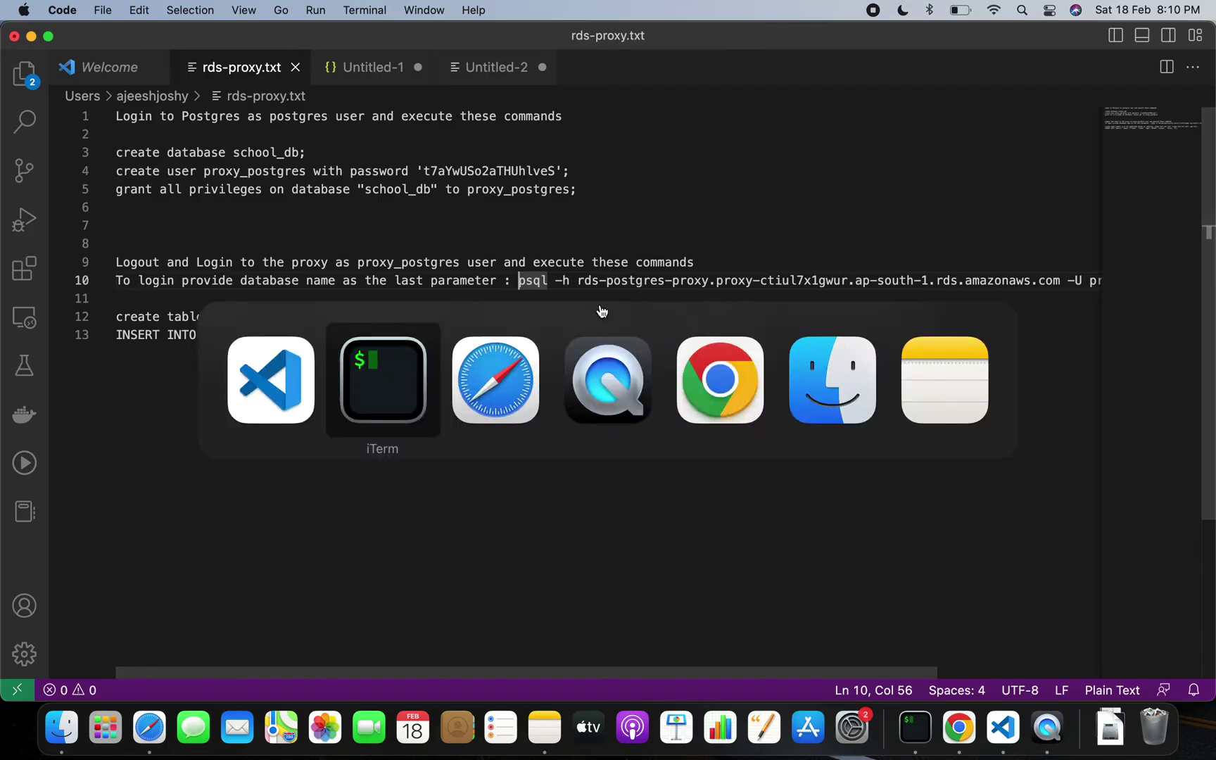
Add -h with the copied postgres-proxy endpoint as the psql host
{"action": "type", "text": "-h"}
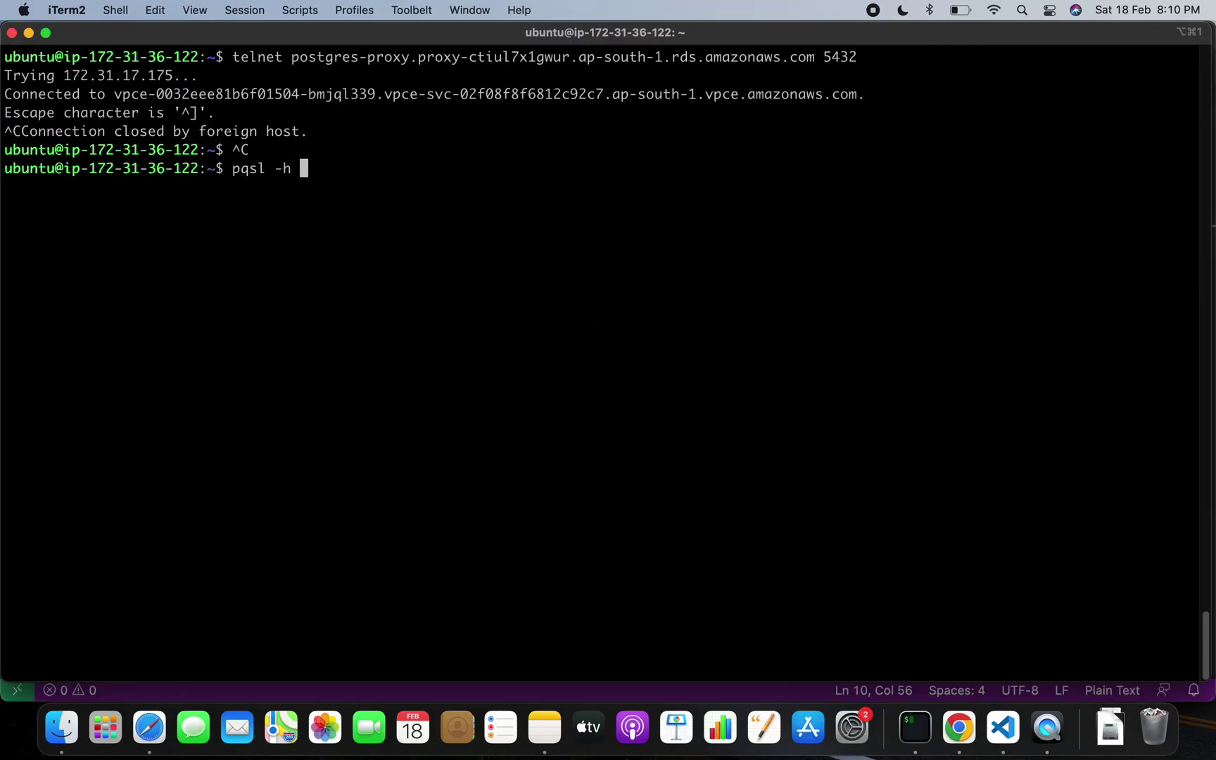
{"action": "key", "text": "super+Tab"}
{"action": "key", "text": "super+Tab"}
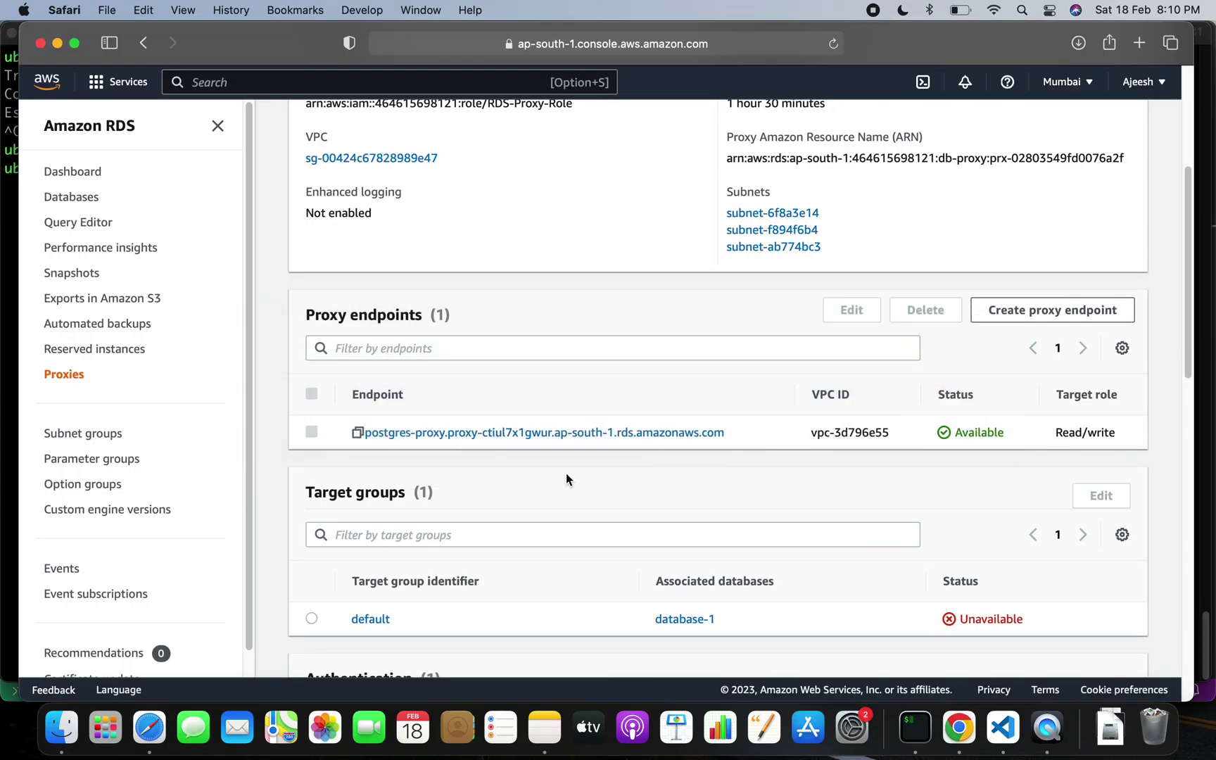
{"action": "left_click", "coordinate": [356, 432]}
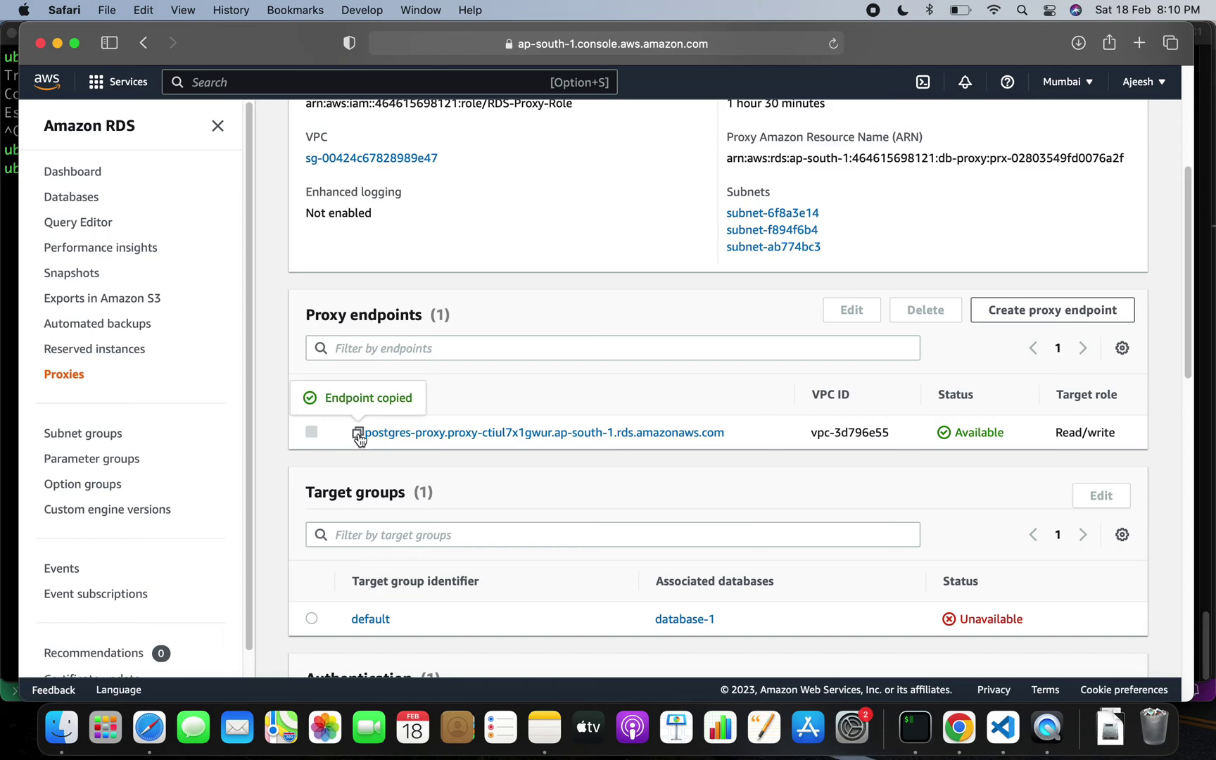
{"action": "key", "text": "super+Tab"}
{"action": "key", "text": "super+v"}
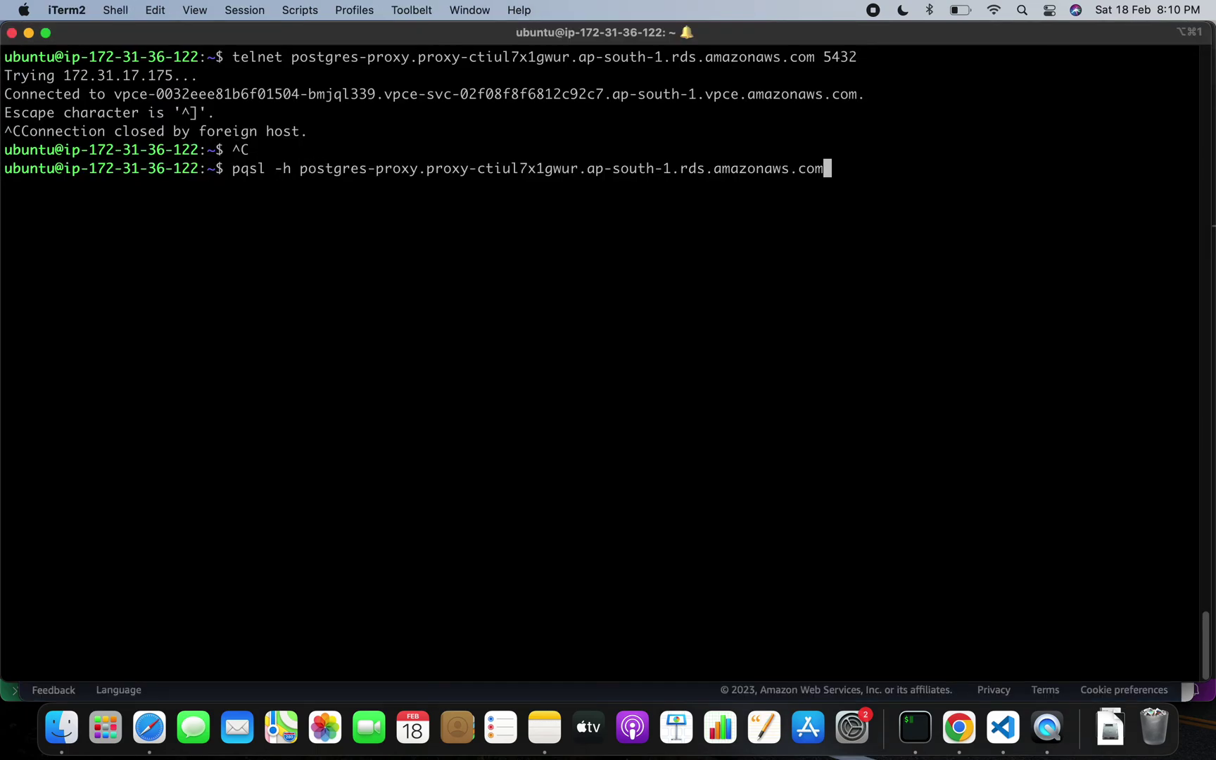
Select and copy '-U proxy_postgres ess_online' from line 10 of the rds-proxy.txt notes
{"action": "key", "text": "super+Tab"}
{"action": "key", "text": "super+Tab"}
{"action": "key", "text": "super+Tab"}
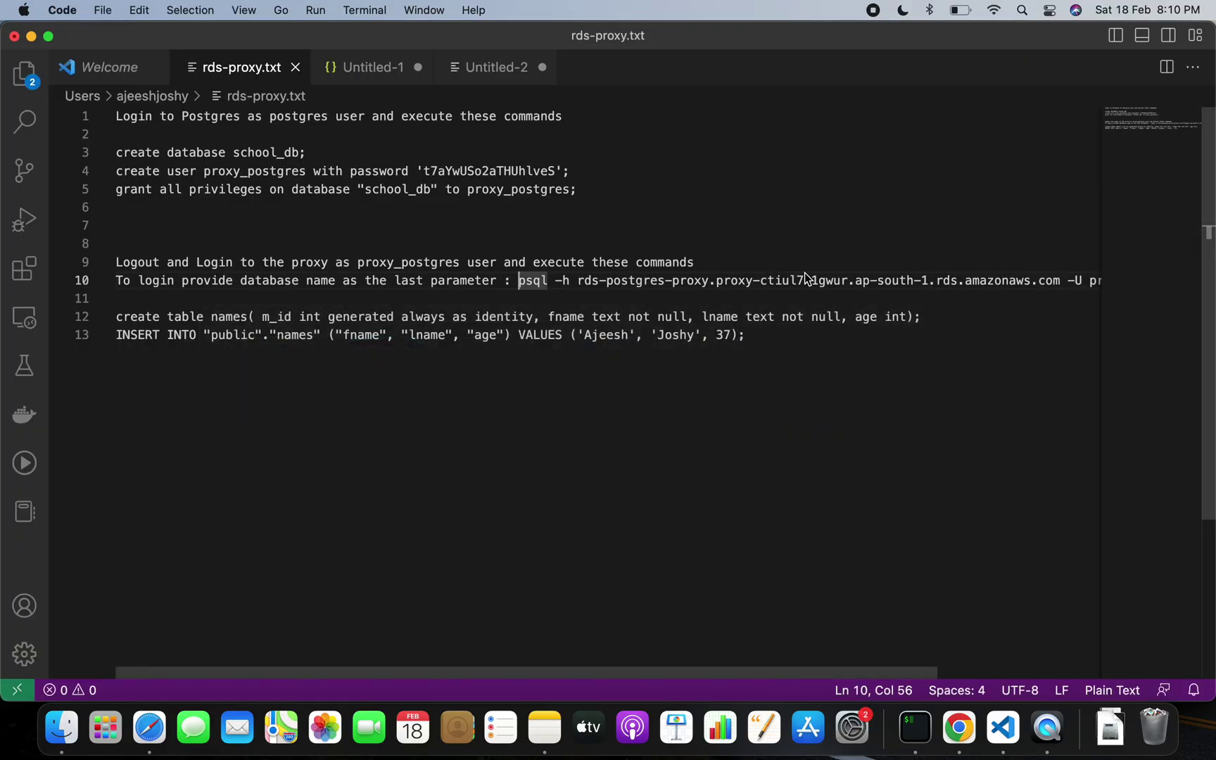
{"action": "scroll", "coordinate": [804, 274], "scroll_direction": "right", "scroll_amount": 5}
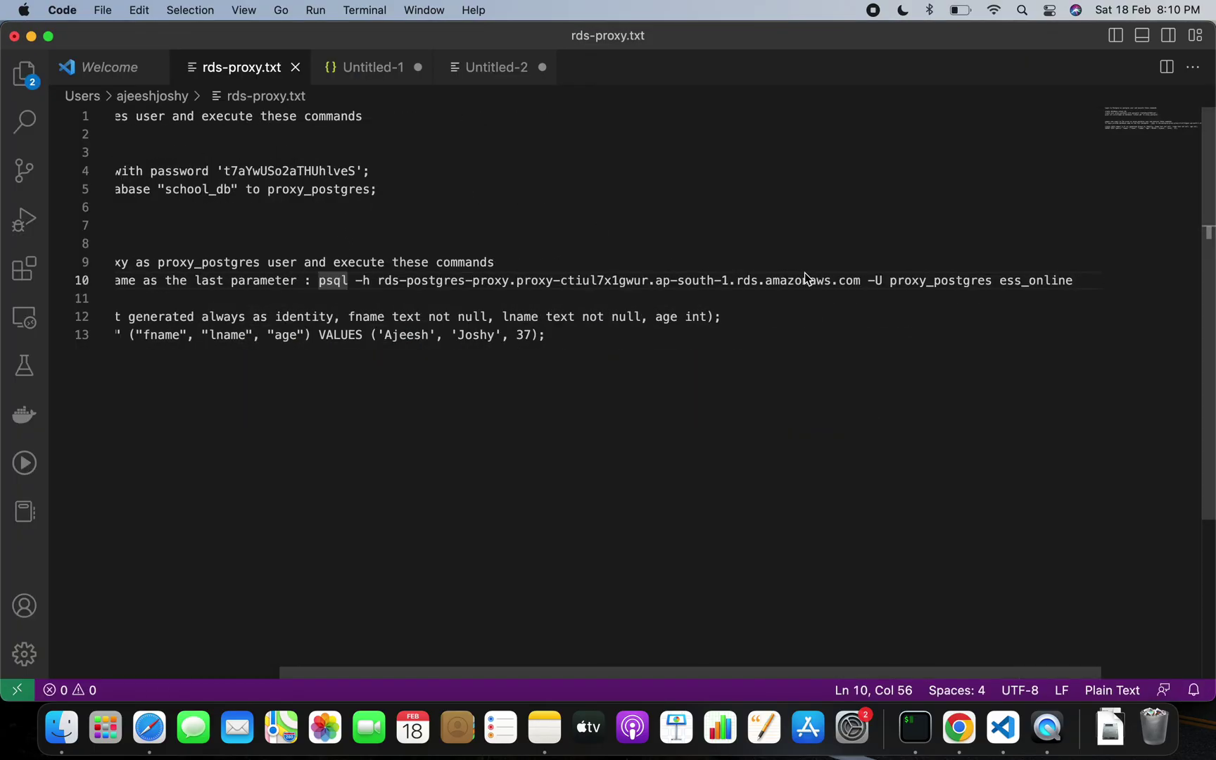
{"action": "left_click", "coordinate": [869, 281]}
{"action": "key", "text": "shift+super+Right"}
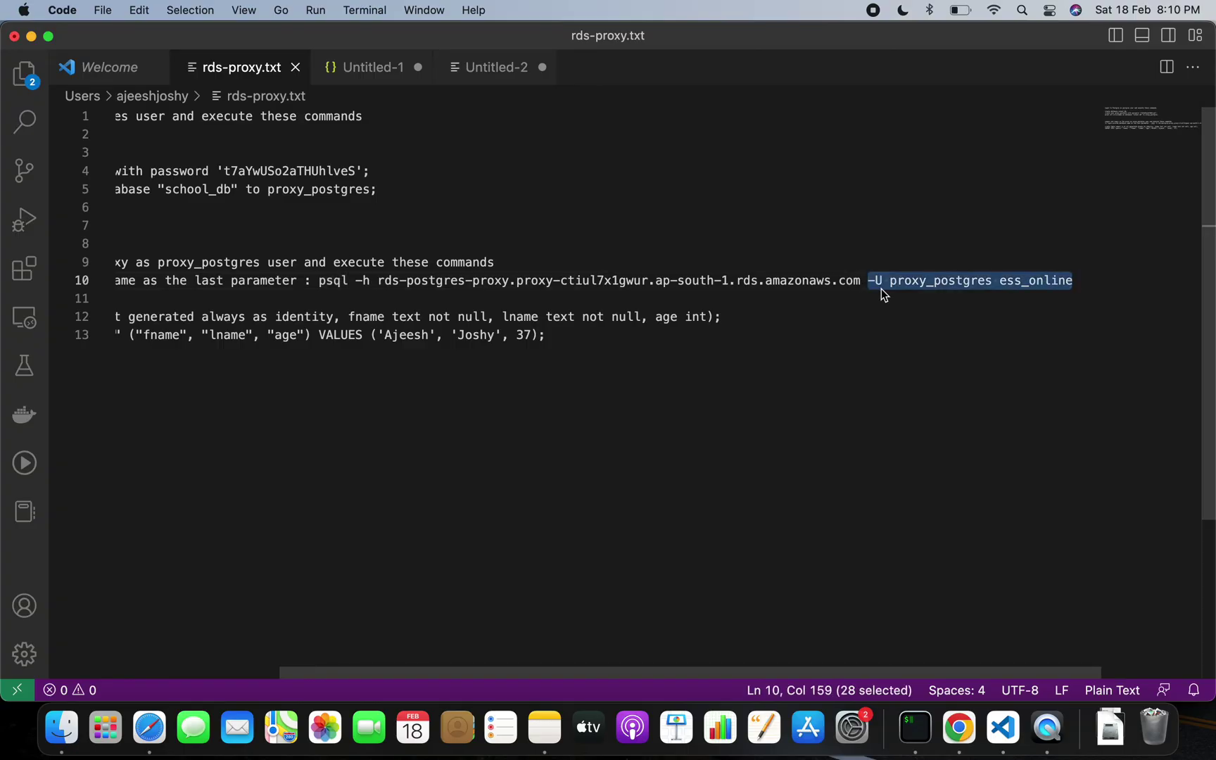
{"action": "key", "text": "Right"}
{"action": "key", "text": "shift+alt+Left"}
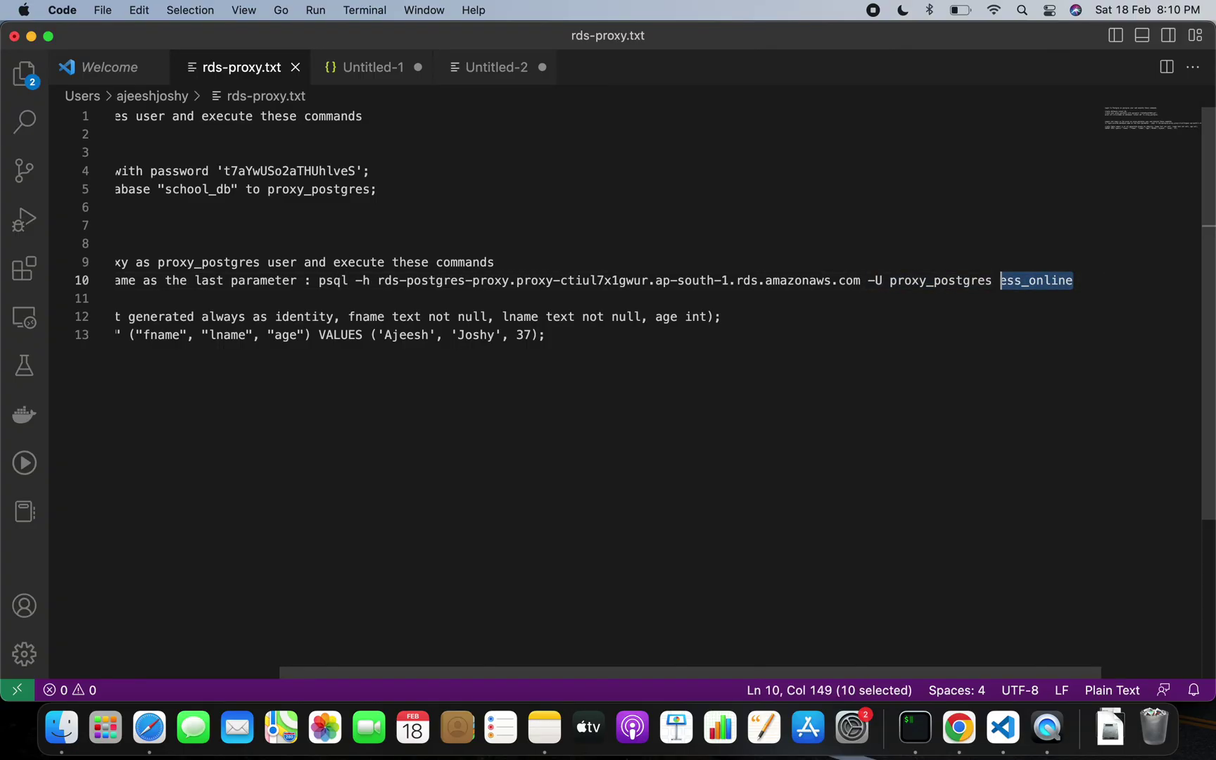
{"action": "left_click", "coordinate": [867, 281]}
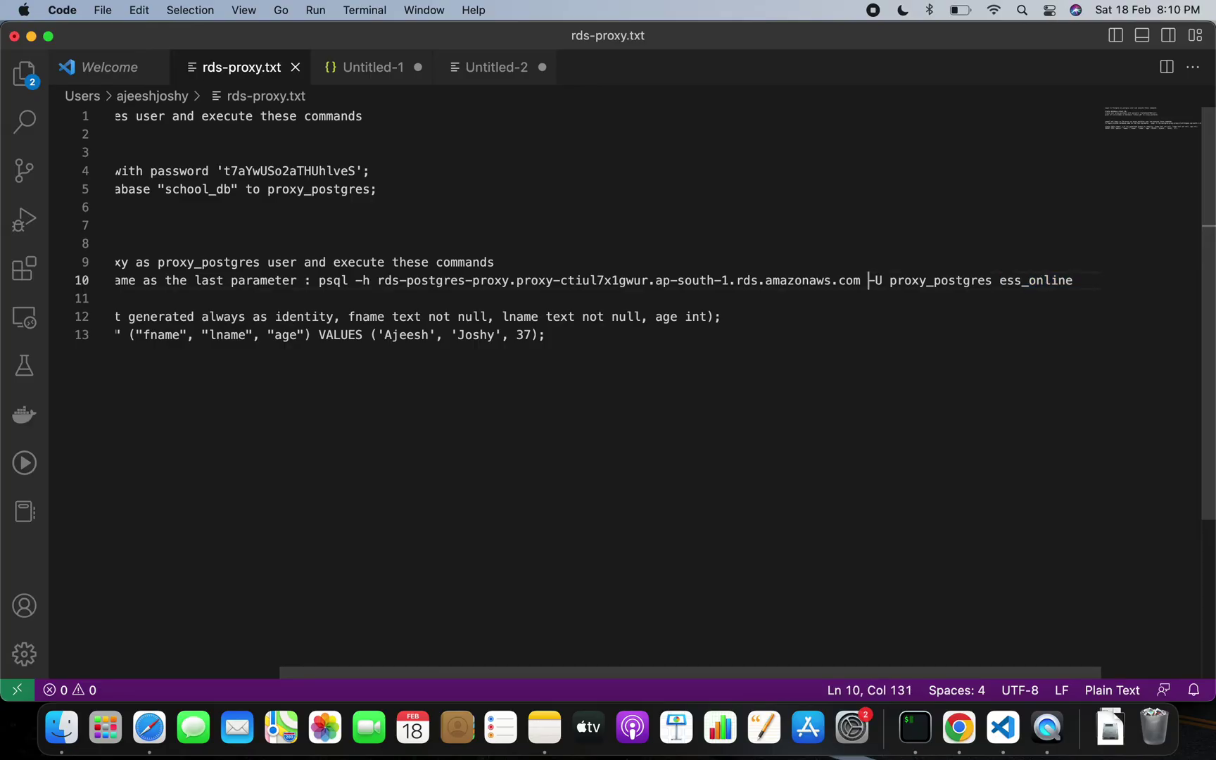
{"action": "key", "text": "shift+super+Right"}
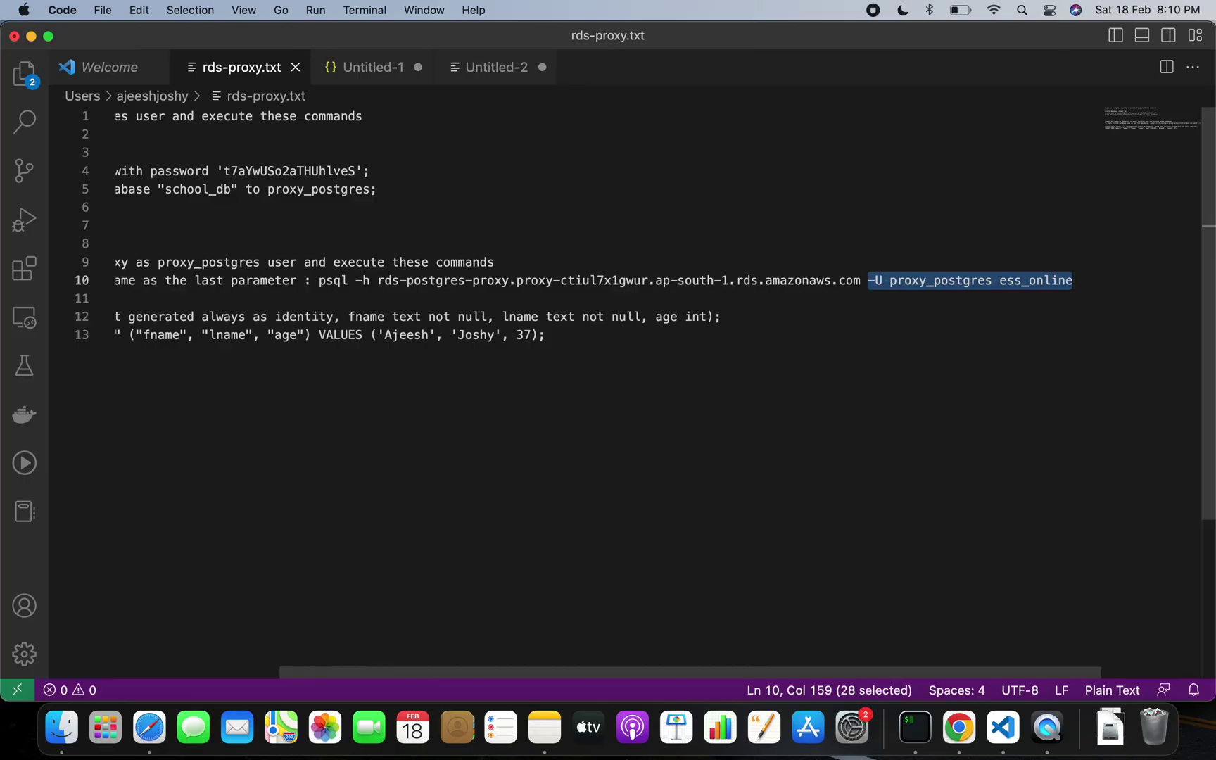
{"action": "key", "text": "Right"}
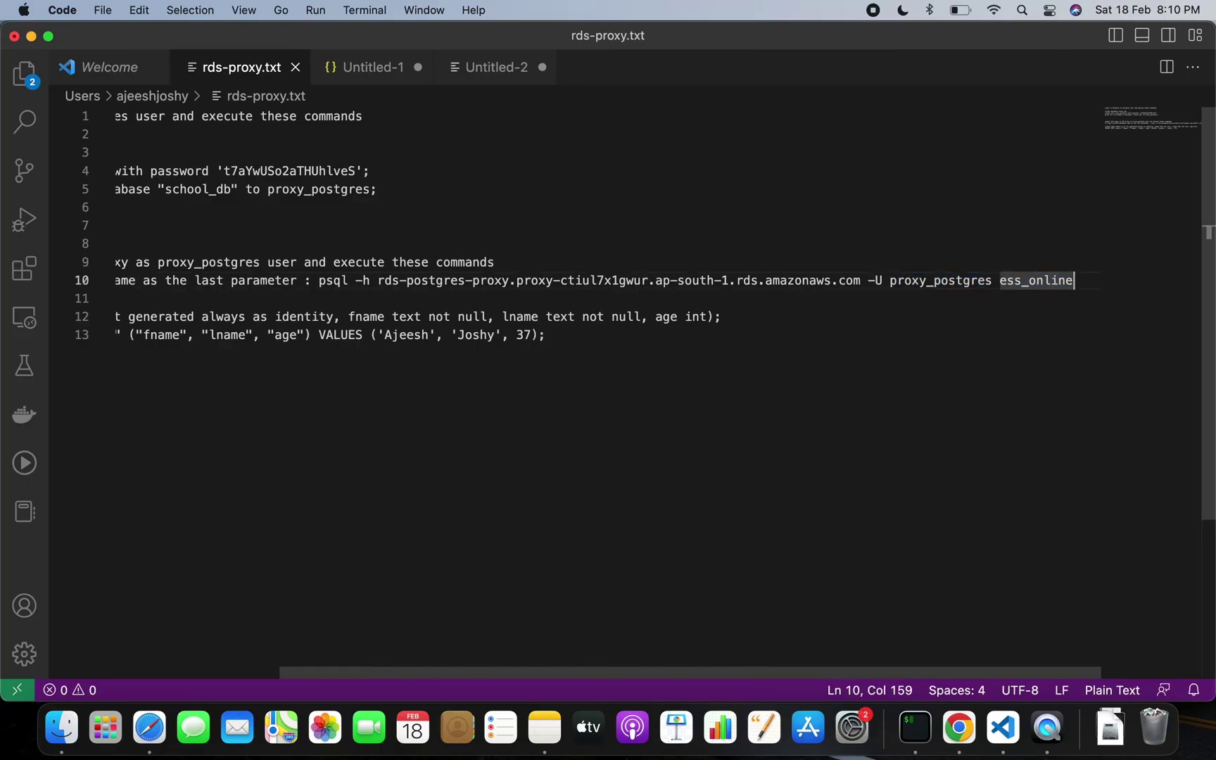
{"action": "key", "text": "alt+shift+Left"}
{"action": "key", "text": "alt+shift+Left"}
{"action": "key", "text": "alt+shift+Left"}
{"action": "key", "text": "shift+Left"}
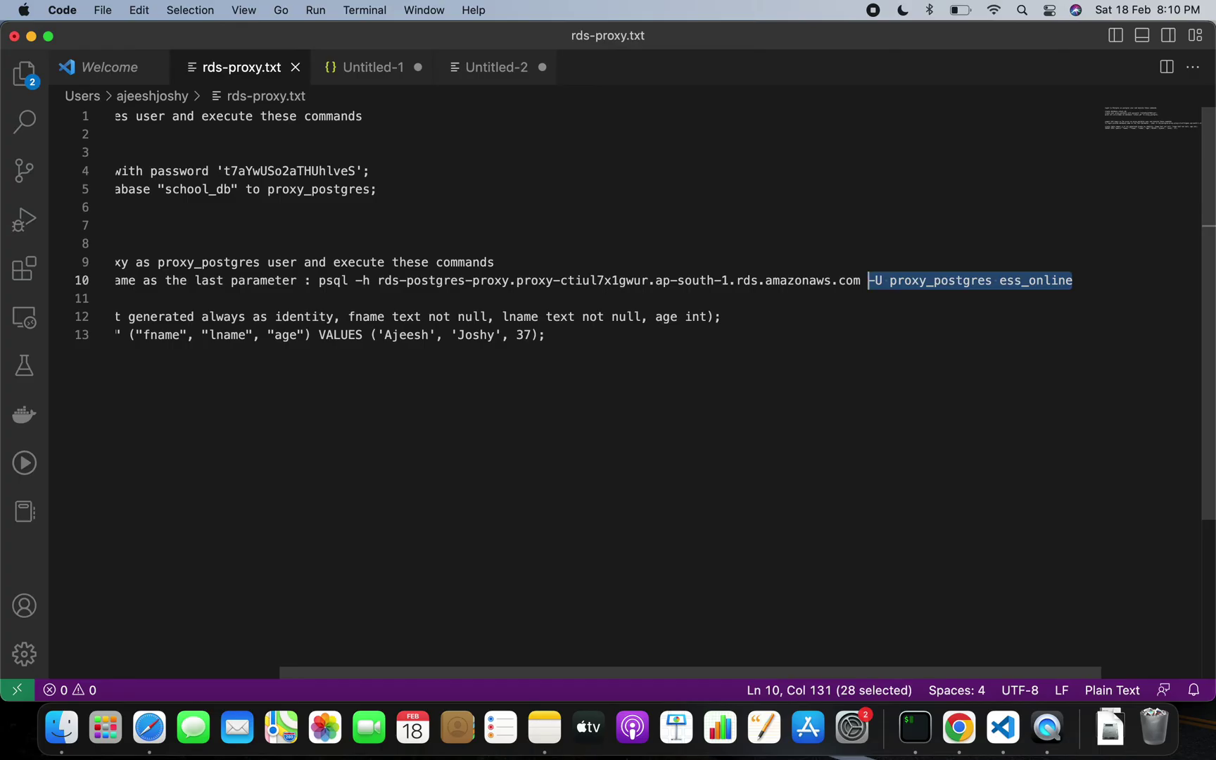
{"action": "key", "text": "Right"}
{"action": "key", "text": "alt+Left"}
{"action": "key", "text": "alt+Left"}
{"action": "key", "text": "alt+Left"}
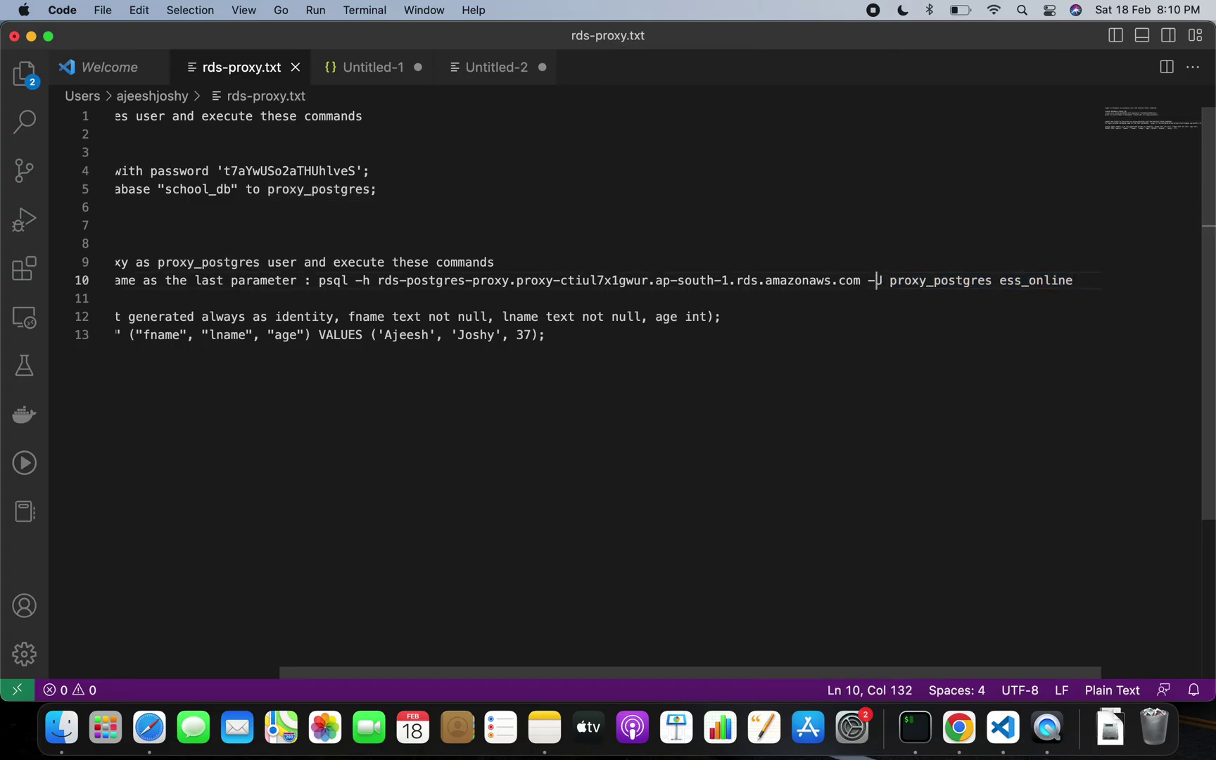
{"action": "key", "text": "Left"}
{"action": "key", "text": "shift+End"}
{"action": "key", "text": "super+Tab"}
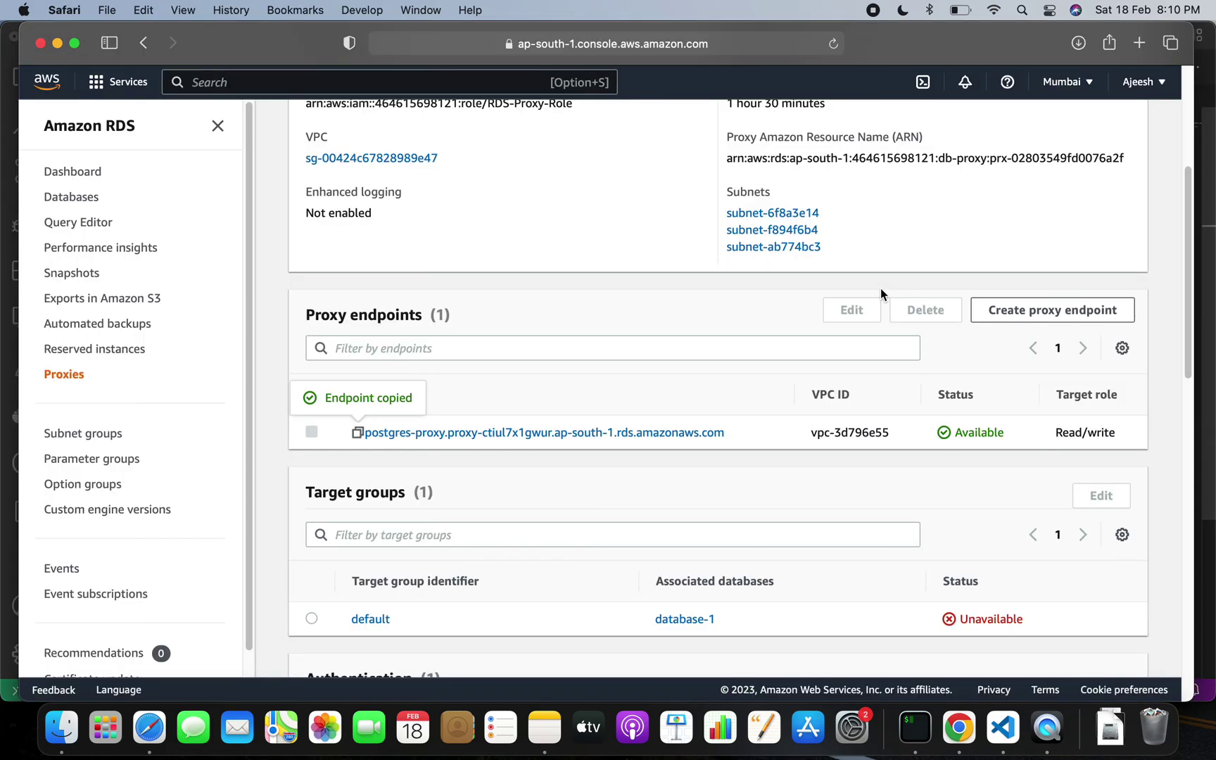
Paste the '-U proxy_postgres ess_online' arguments into the terminal command and run it
{"action": "key", "text": "super+Tab"}
{"action": "key", "text": "super+v"}
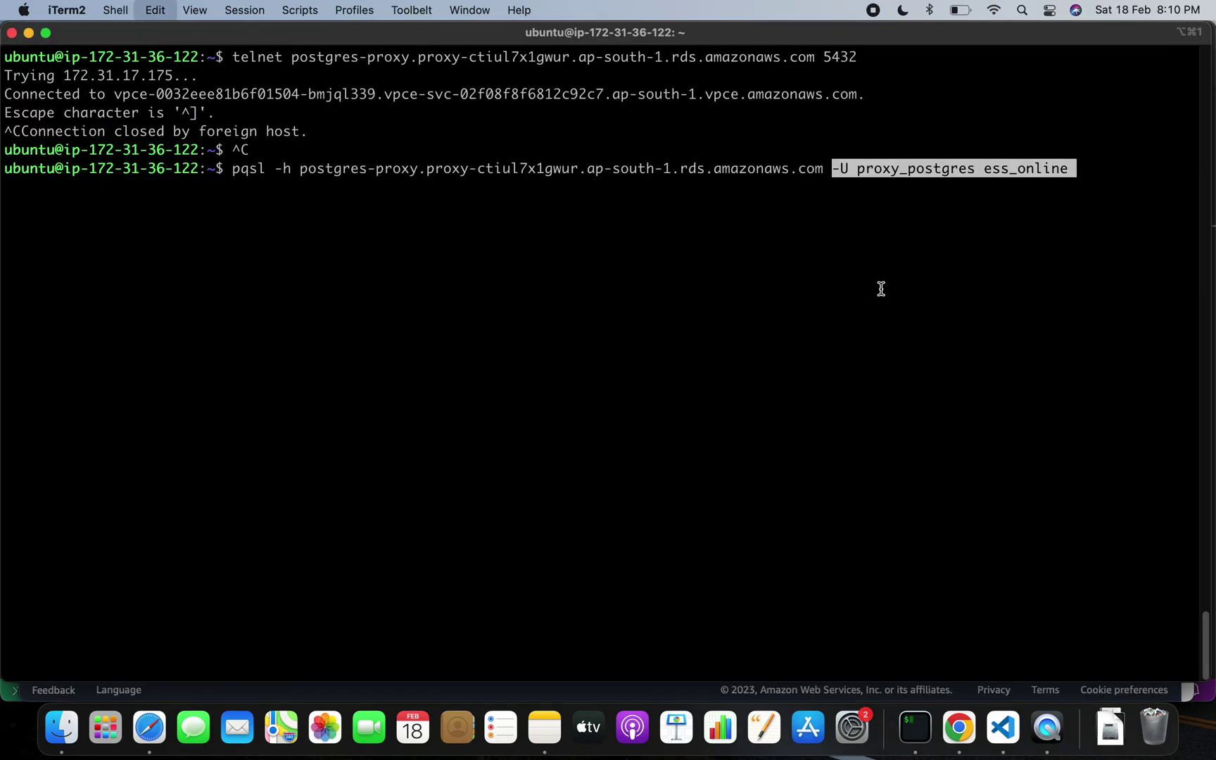
{"action": "key", "text": "Return"}
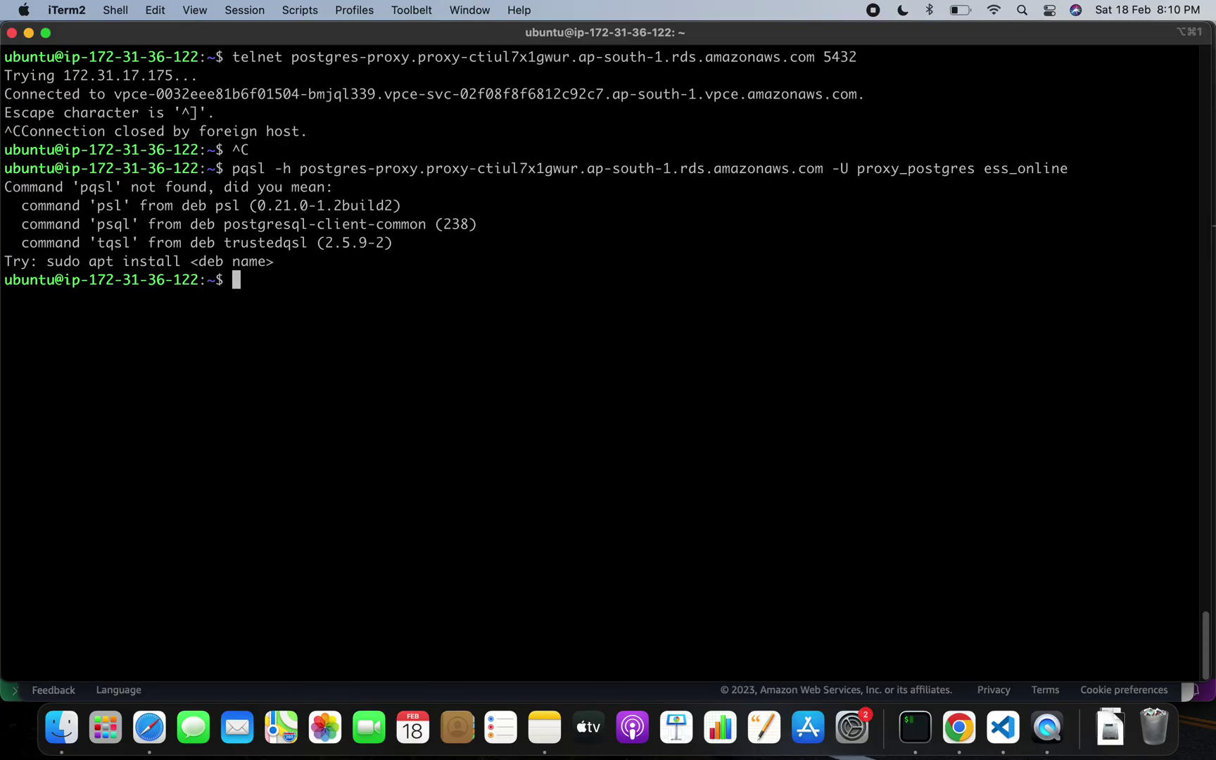
Fix the misspelled pqsl to psql and rerun the command to reach the password prompt
{"action": "key", "text": "Up"}
{"action": "key", "text": "ctrl+a"}
{"action": "key", "text": "Right"}
{"action": "key", "text": "Right"}
{"action": "key", "text": "BackSpace"}
{"action": "key", "text": "Right"}
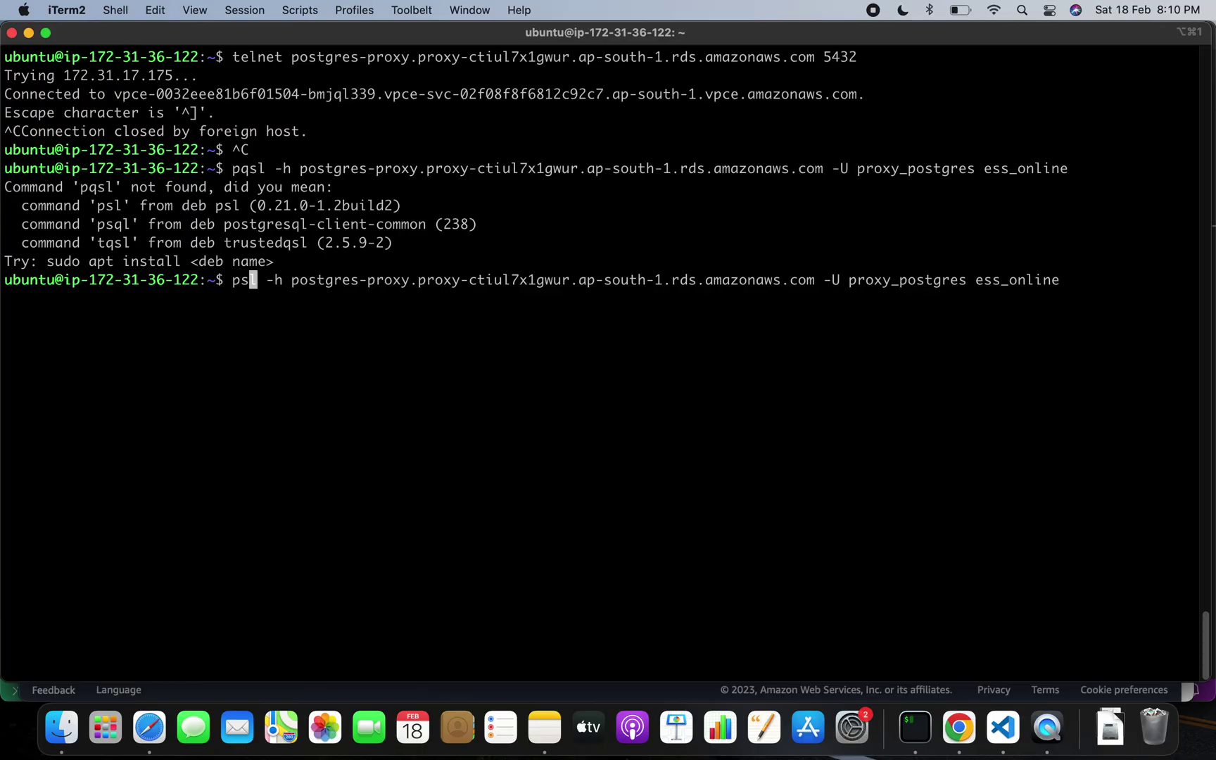
{"action": "type", "text": "q"}
{"action": "key", "text": "Return"}
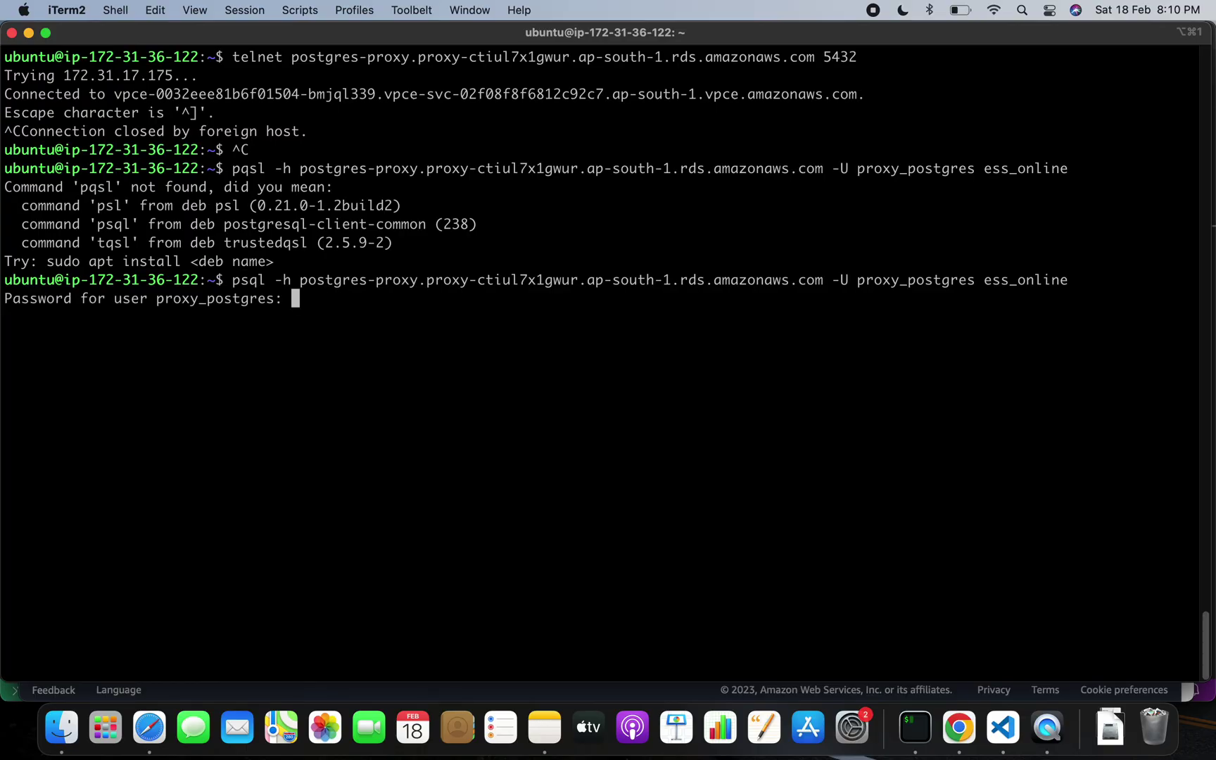
{"action": "key", "text": "super+Tab"}
{"action": "key", "text": "super+Tab"}
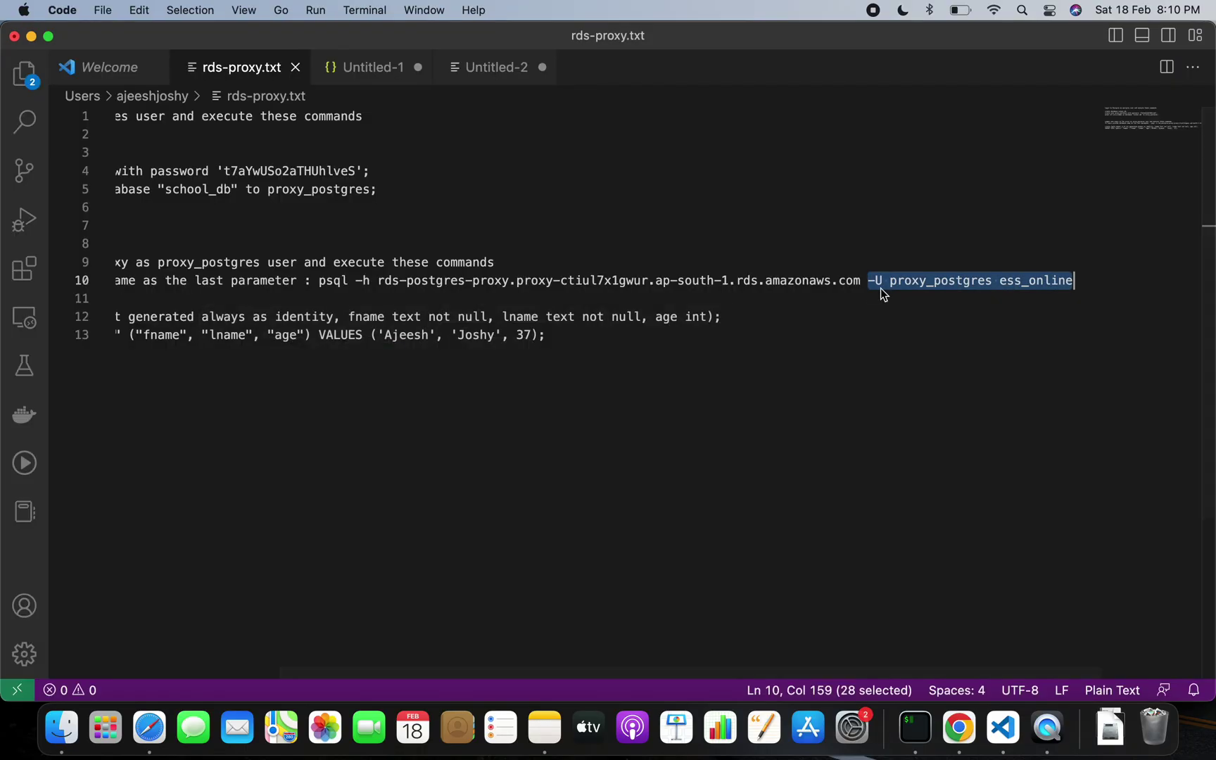
Log in through postgres-proxy with the proxy_postgres password copied from the notes
{"action": "double_click", "coordinate": [283, 170]}
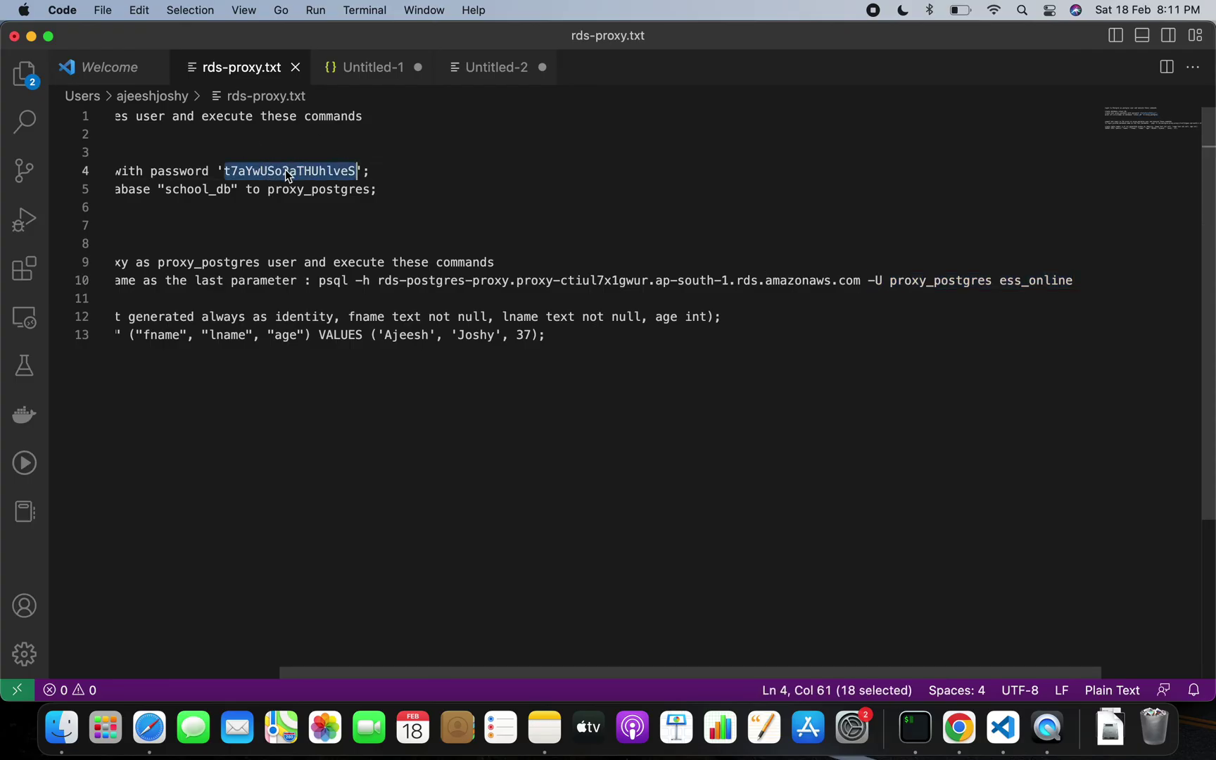
{"action": "scroll", "coordinate": [307, 209], "scroll_direction": "left", "scroll_amount": 5}
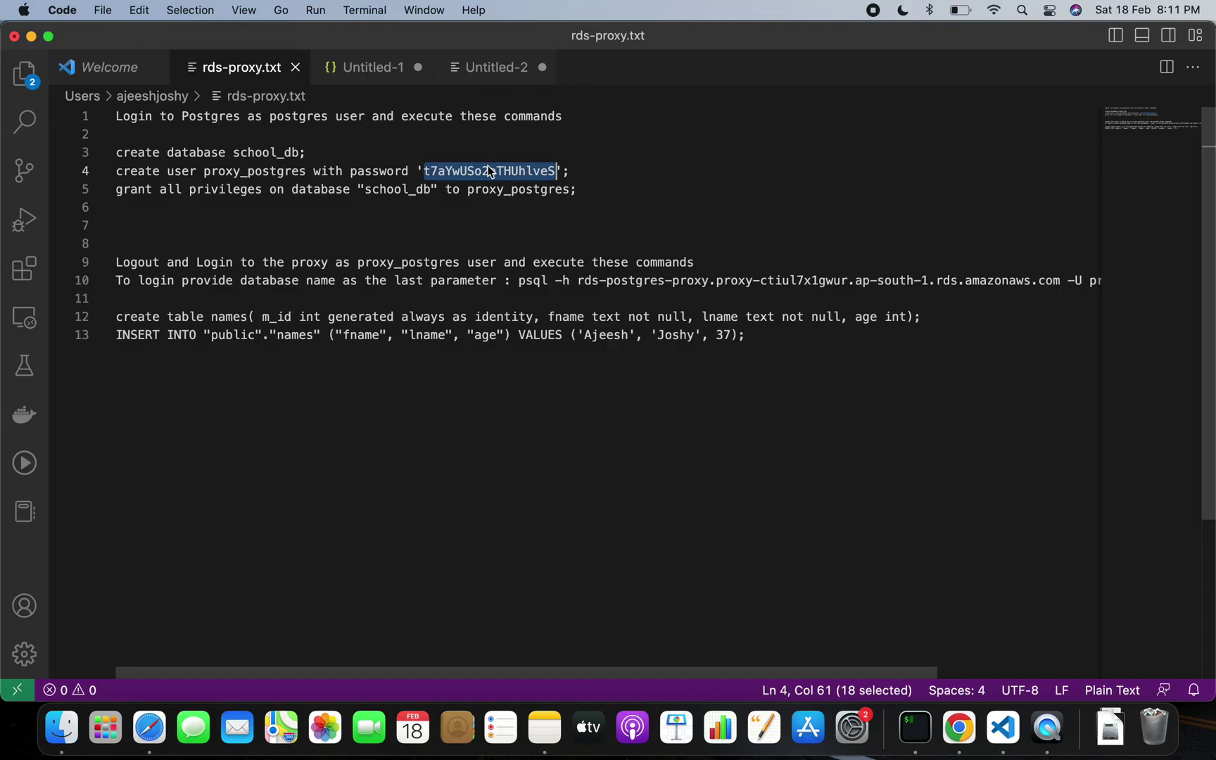
{"action": "key", "text": "super+Tab"}
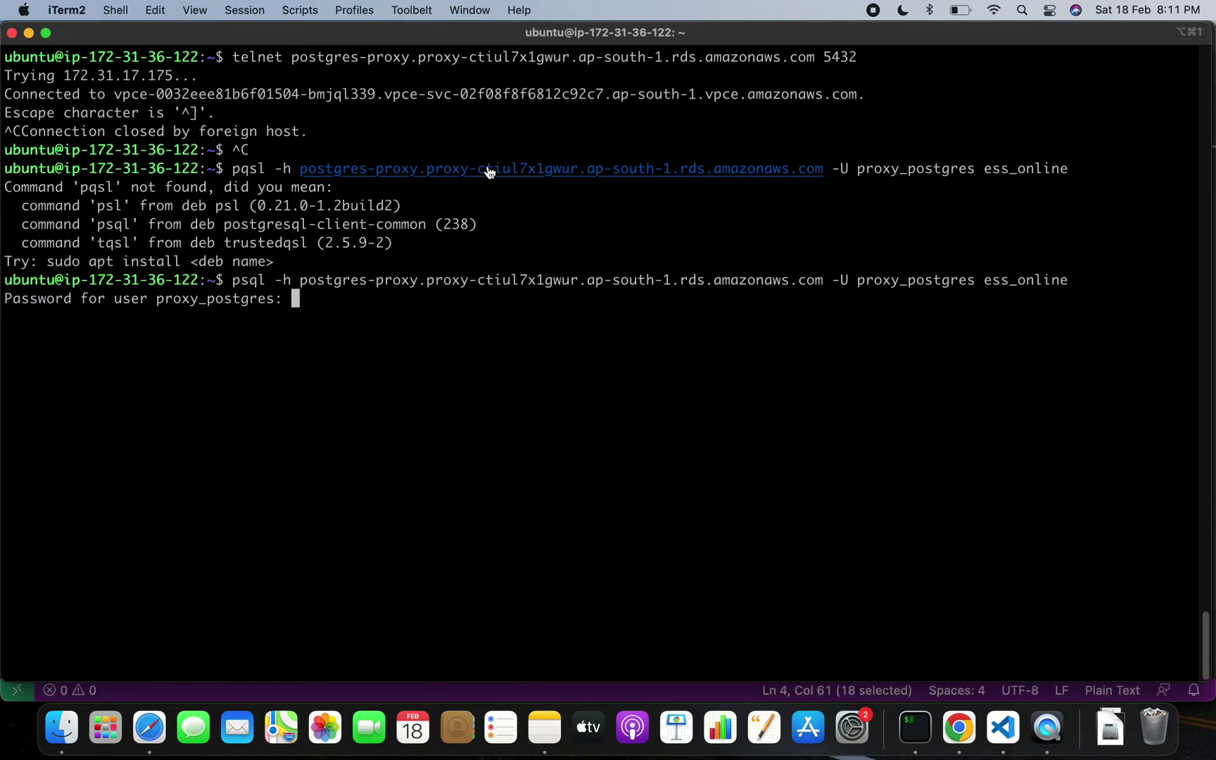
{"action": "key", "text": "super+v"}
{"action": "key", "text": "Return"}
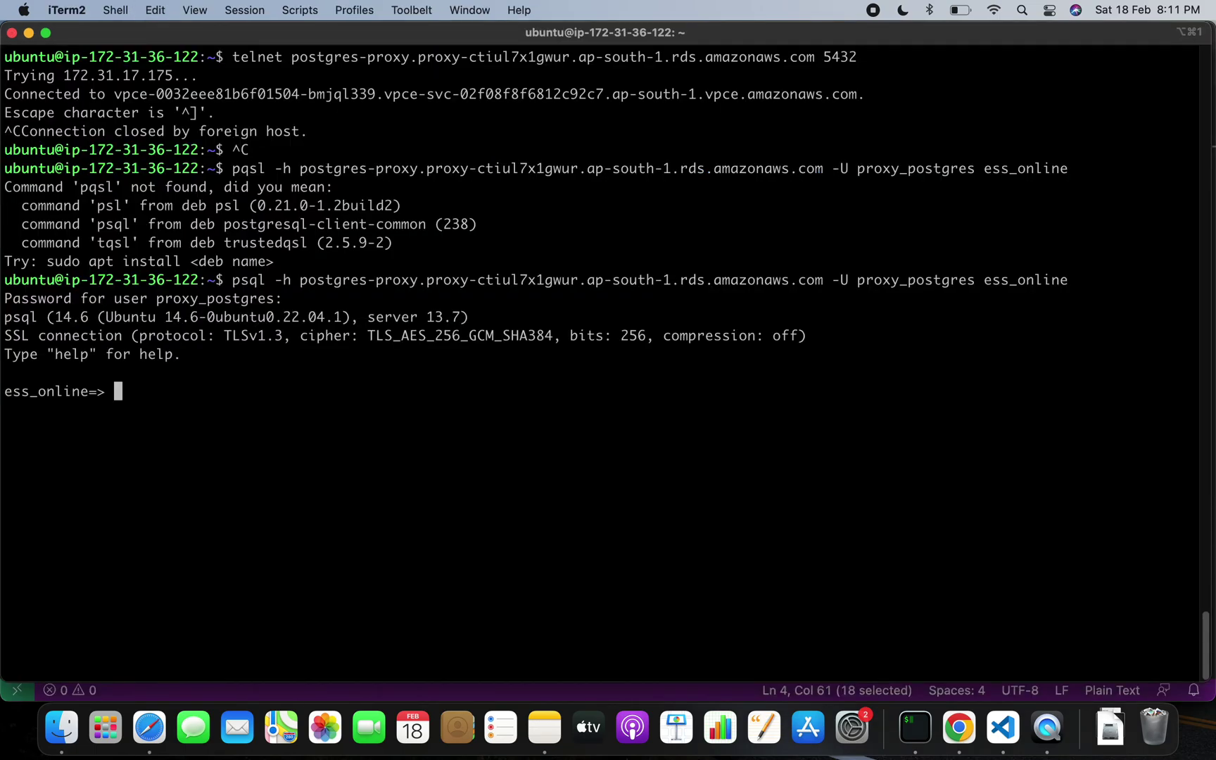
Inspect the ess_online psql prompt and compare it against the rds-proxy.txt notes
{"action": "left_click_drag", "start_coordinate": [7, 391], "coordinate": [106, 392]}
{"action": "left_click", "coordinate": [148, 390]}
{"action": "double_click", "coordinate": [19, 392]}
{"action": "left_click", "coordinate": [180, 396]}
{"action": "key", "text": "super+Tab"}
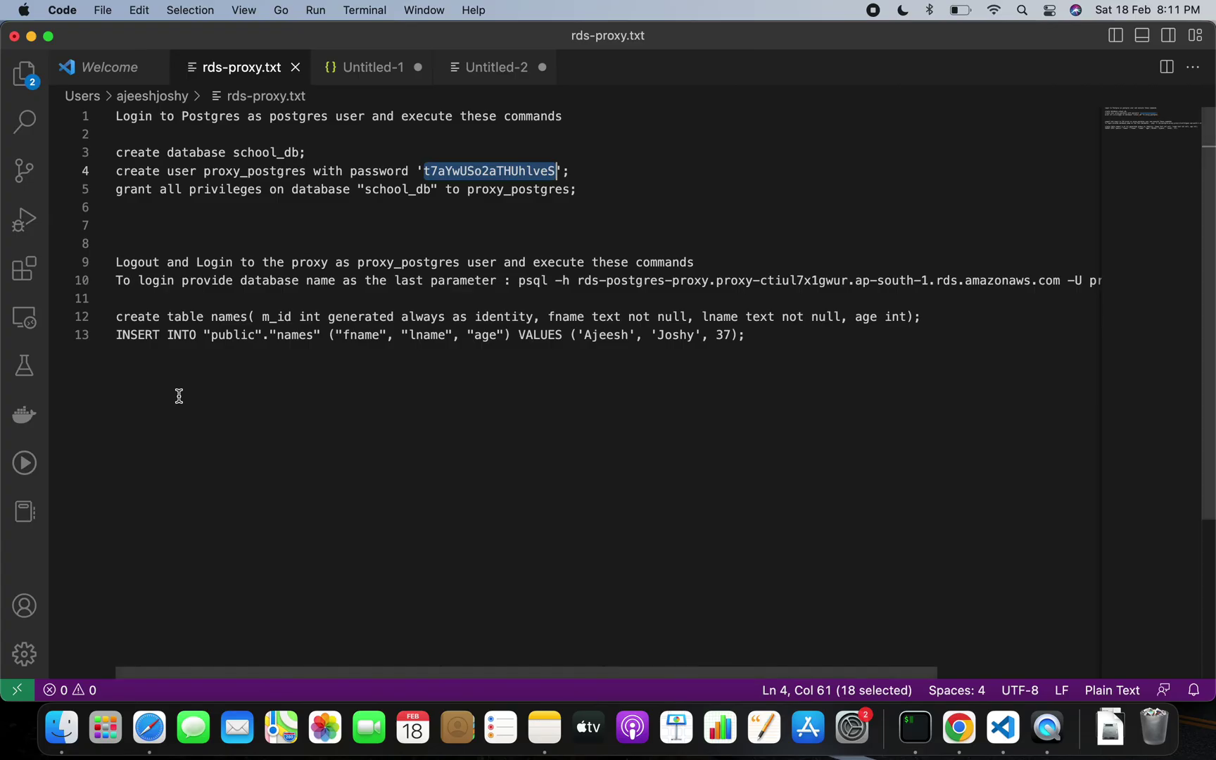
{"action": "key", "text": "super+Tab"}
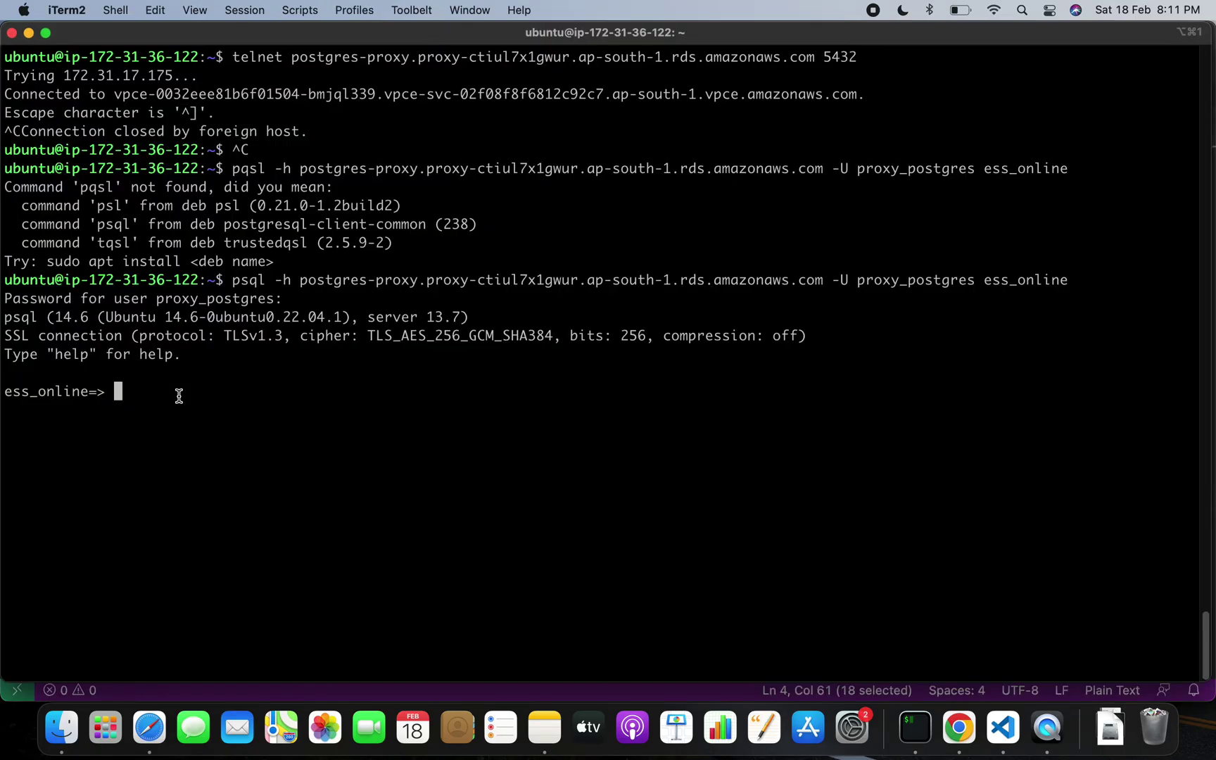
{"action": "key", "text": "super+Tab"}
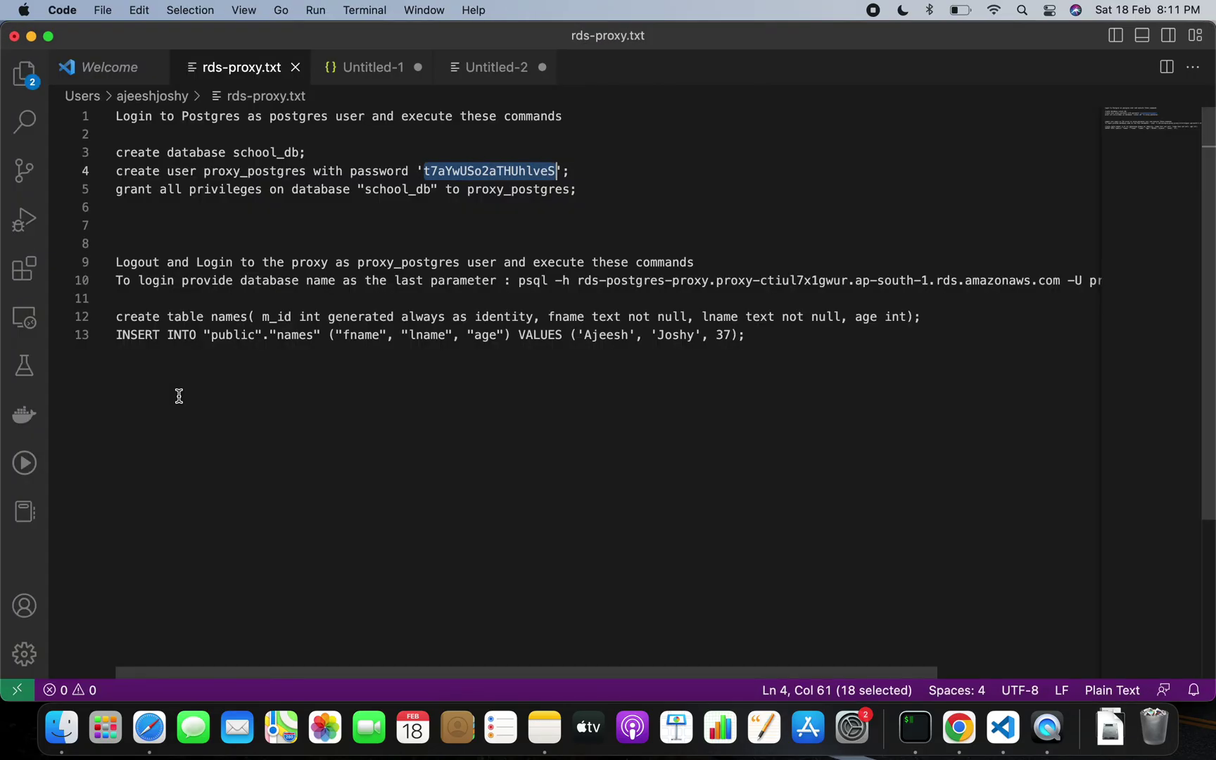
{"action": "scroll", "coordinate": [711, 282], "scroll_direction": "right", "scroll_amount": 5}
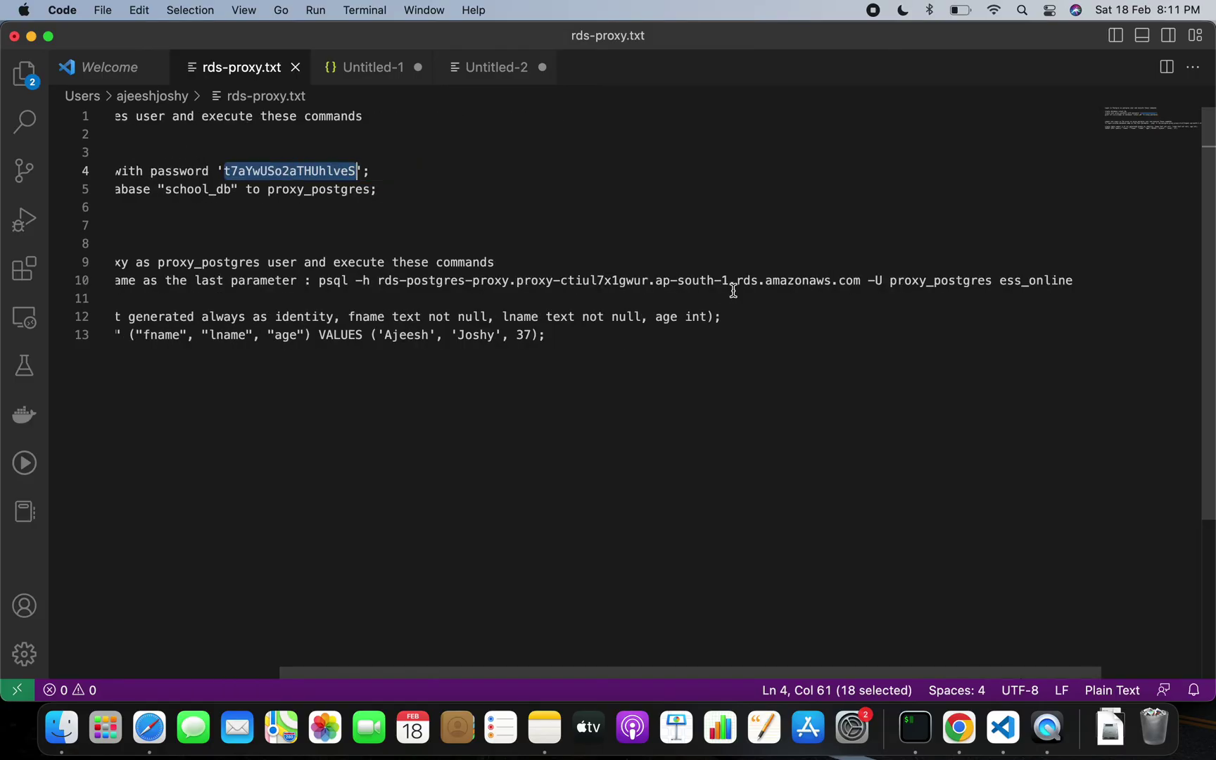
{"action": "scroll", "coordinate": [733, 290], "scroll_direction": "left", "scroll_amount": 5}
{"action": "left_click", "coordinate": [685, 211]}
{"action": "key", "text": "super+Tab"}
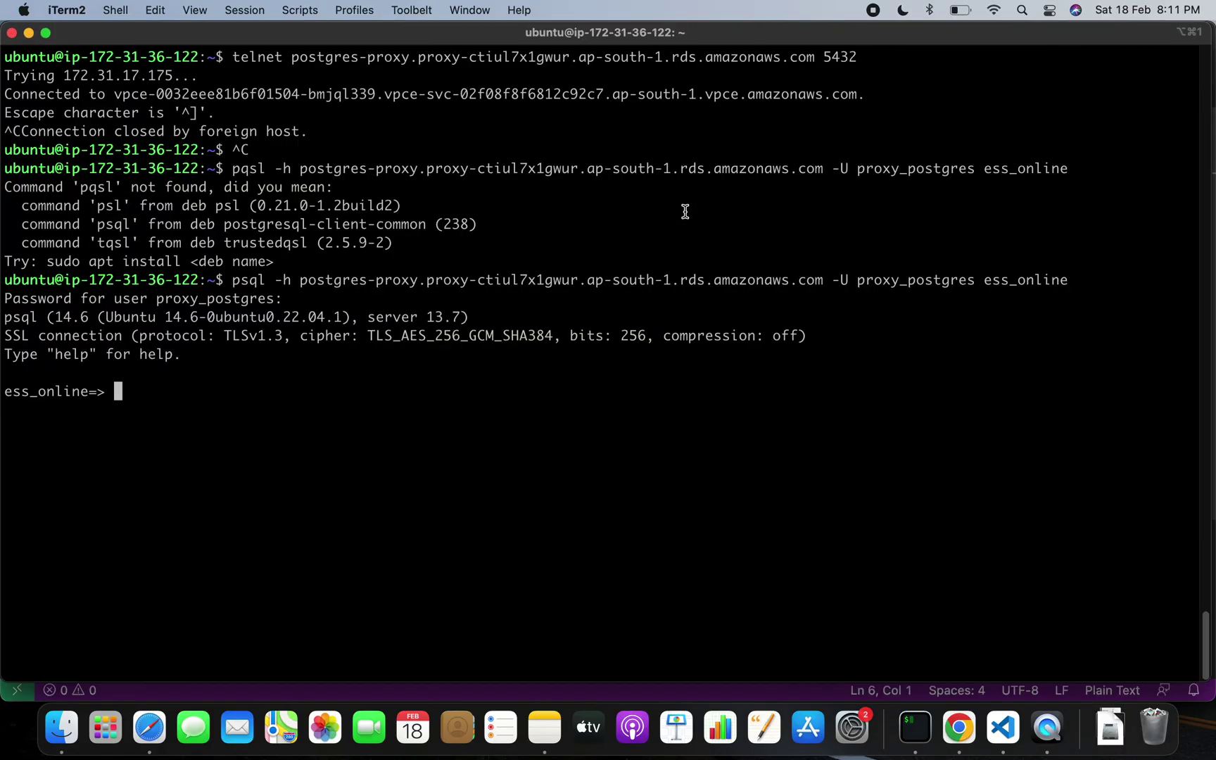
Run \l to list databases, which fails because database ess_online does not exist
{"action": "type", "text": "\\"}
{"action": "type", "text": "l"}
{"action": "key", "text": "Return"}
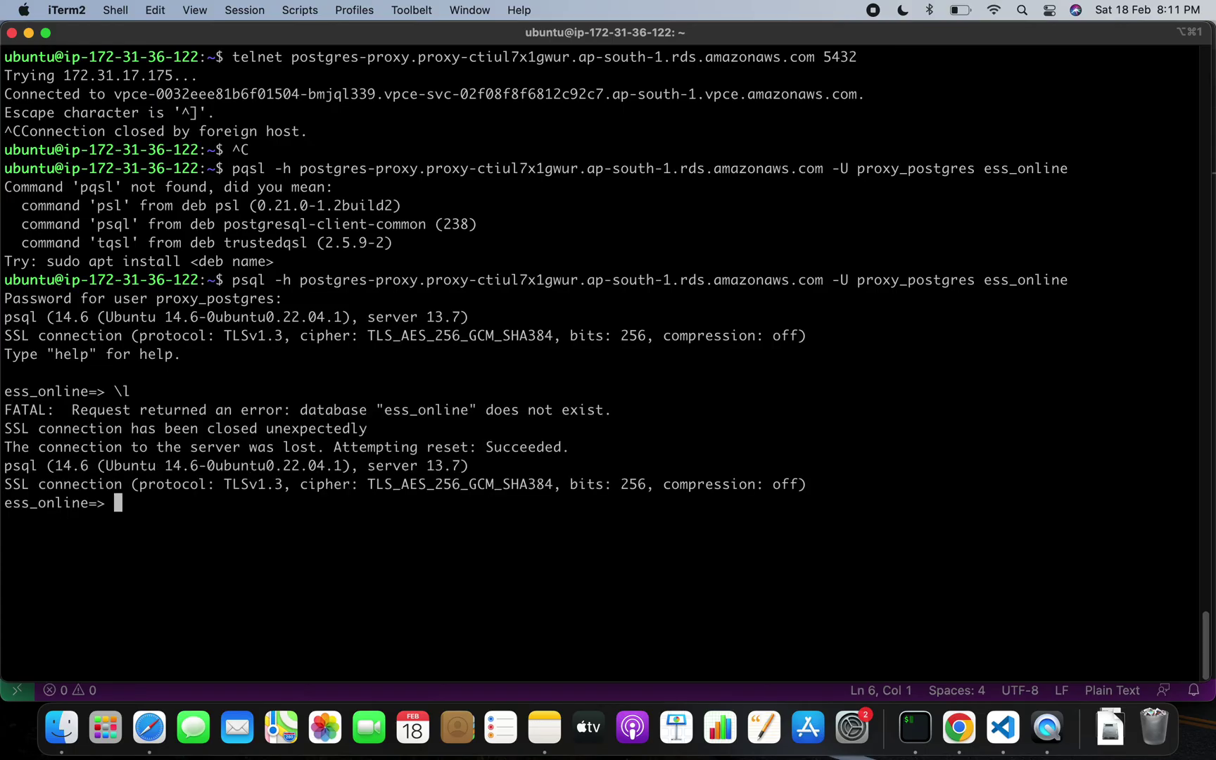
{"action": "key", "text": "super+Tab"}
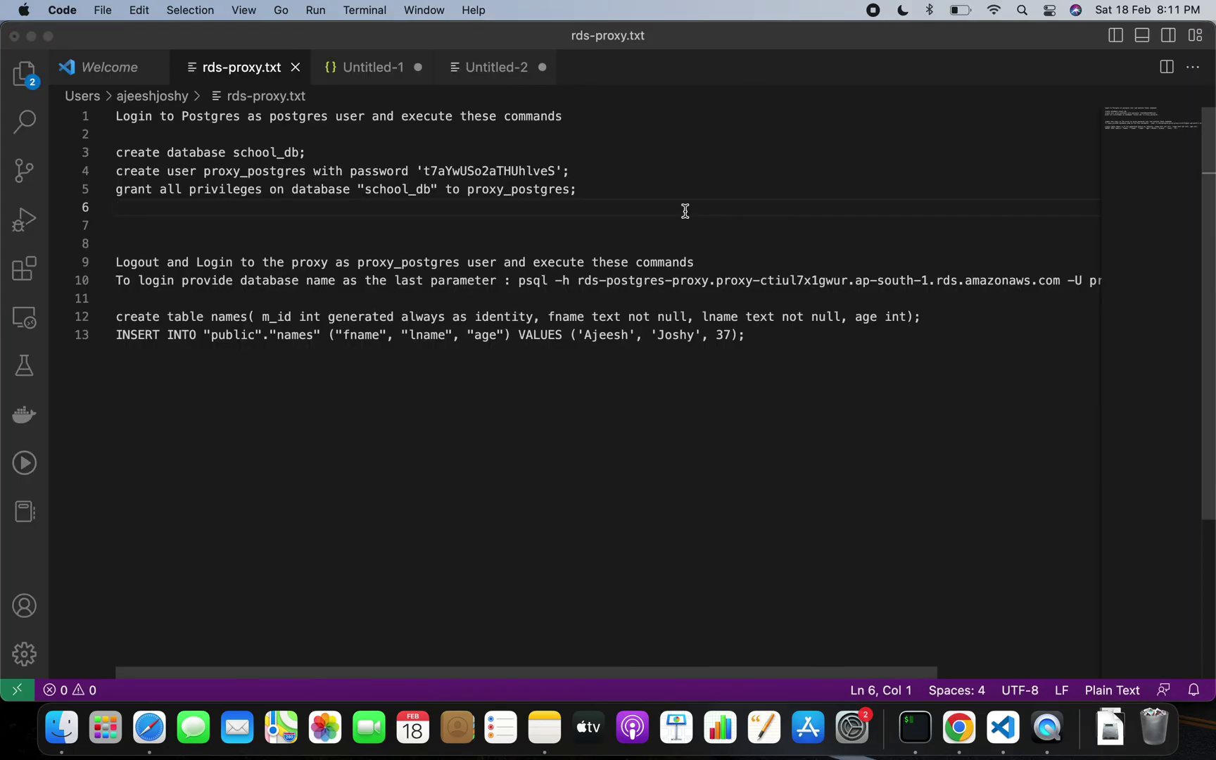
Exit psql, recall the login command, and change ess_online to school_db in the notes
{"action": "key", "text": "super+Tab"}
{"action": "type", "text": "exit"}
{"action": "key", "text": "Return"}
{"action": "key", "text": "Up"}
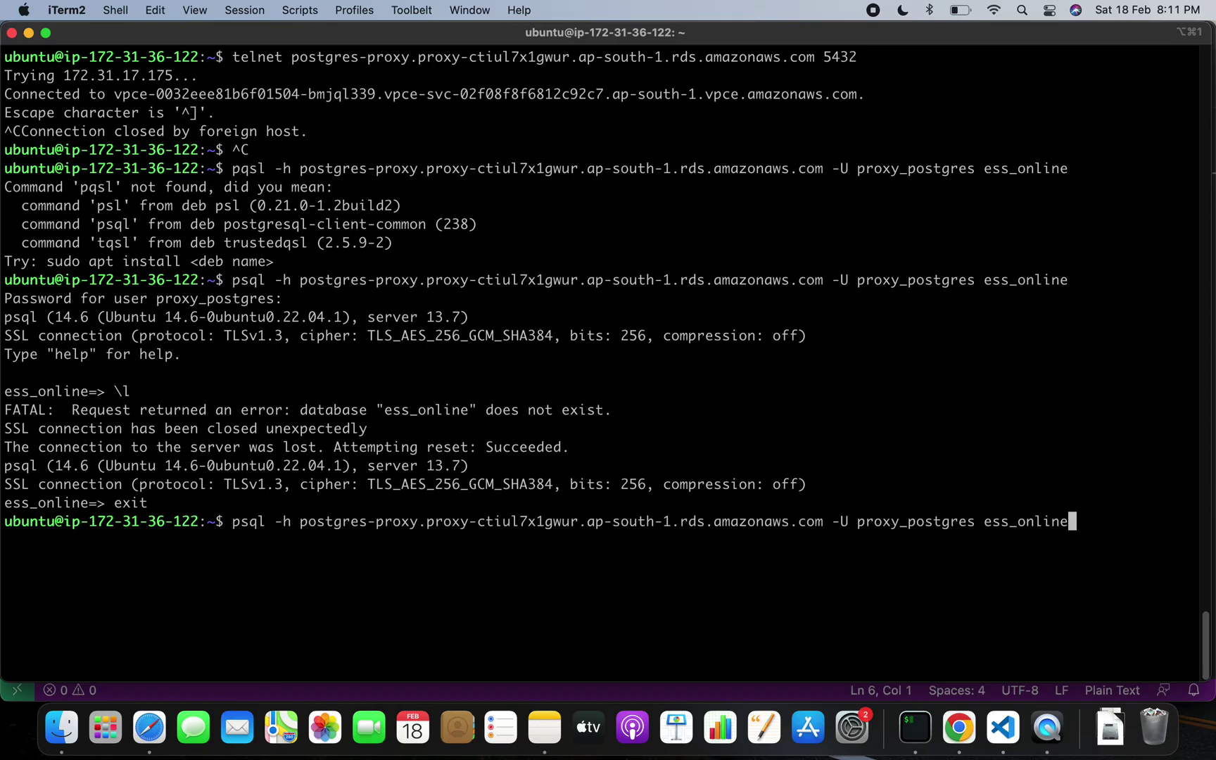
{"action": "key", "text": "super+Tab"}
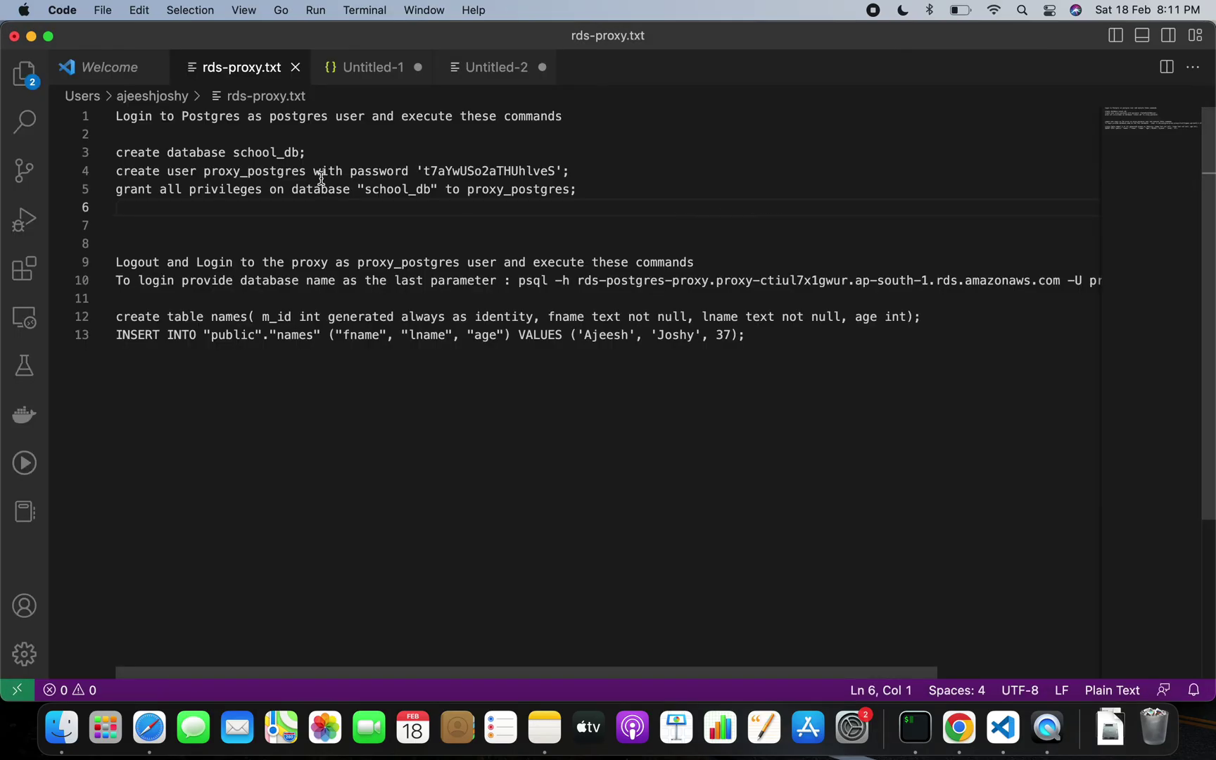
{"action": "double_click", "coordinate": [254, 152]}
{"action": "key", "text": "super+c"}
{"action": "scroll", "coordinate": [693, 218], "scroll_direction": "right", "scroll_amount": 5}
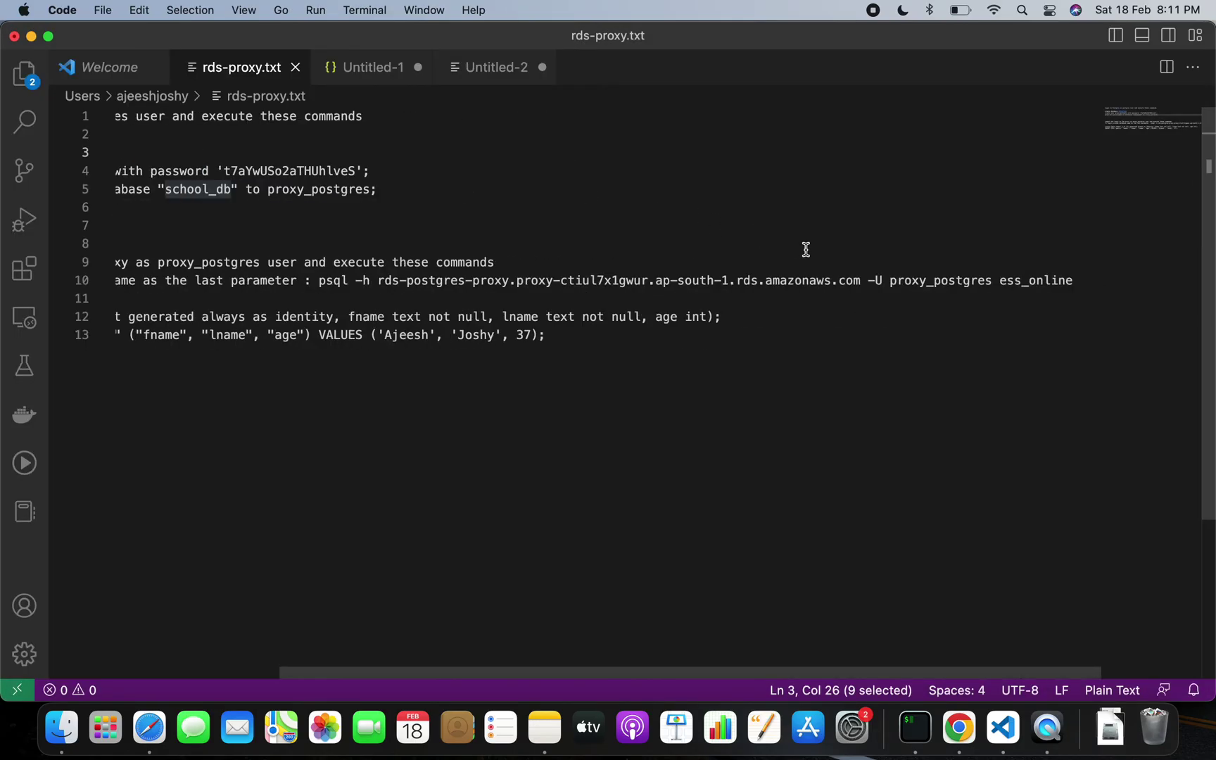
{"action": "double_click", "coordinate": [1034, 280]}
{"action": "key", "text": "super+v"}
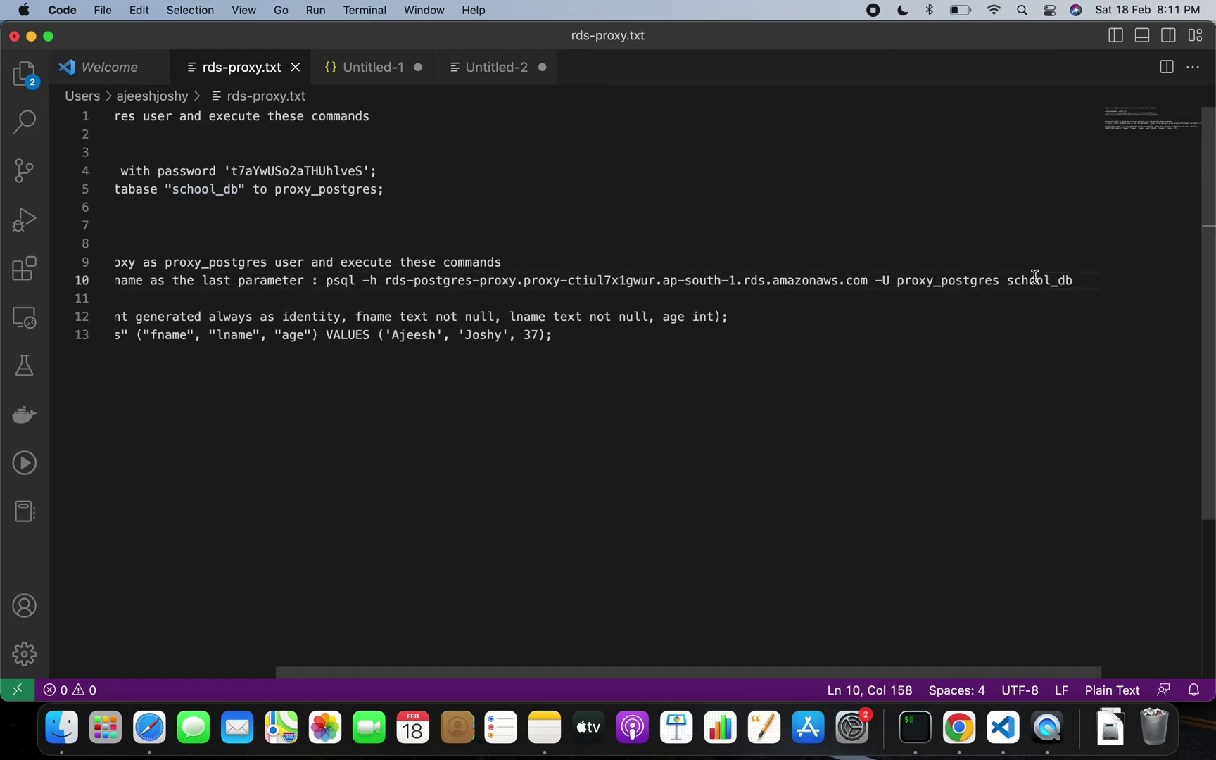
Replace ess_online with school_db; in the recalled proxy login command and run it
{"action": "key", "text": "super+Tab"}
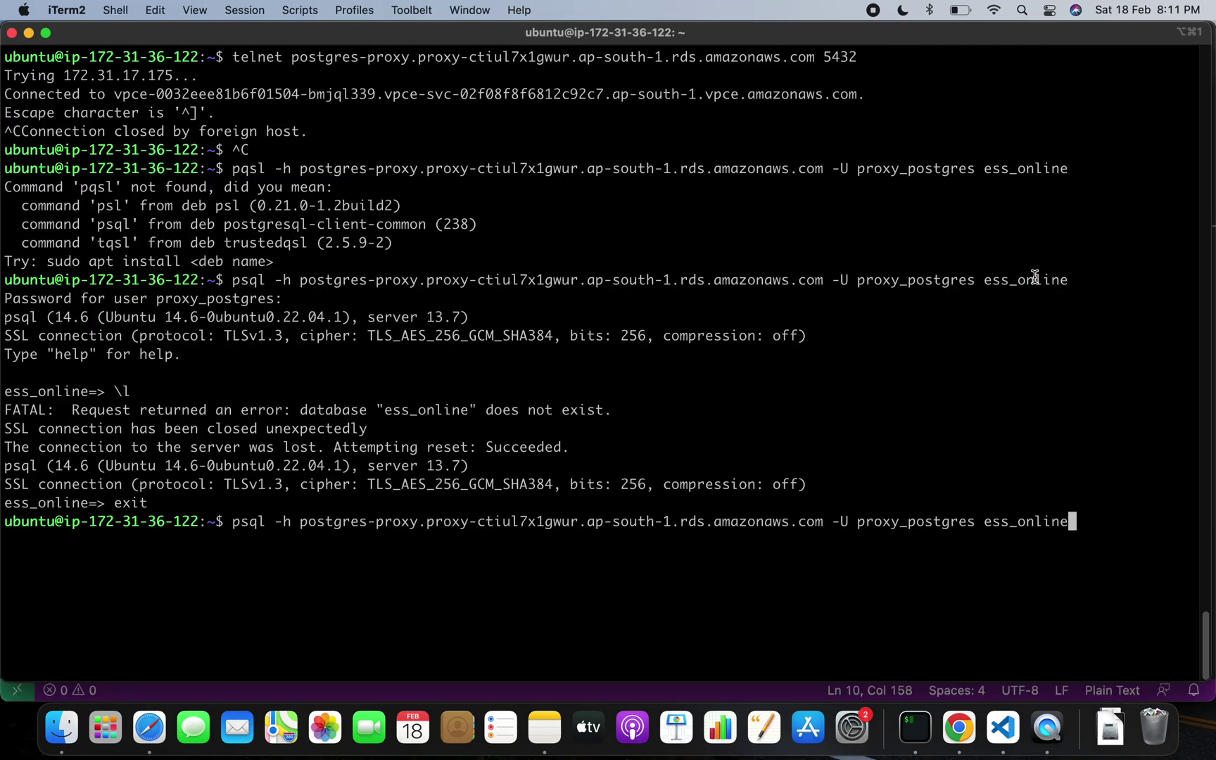
{"action": "key", "text": "BackSpace"}
{"action": "key", "text": "BackSpace"}
{"action": "key", "text": "BackSpace"}
{"action": "key", "text": "BackSpace"}
{"action": "key", "text": "BackSpace"}
{"action": "key", "text": "BackSpace"}
{"action": "key", "text": "BackSpace"}
{"action": "key", "text": "BackSpace"}
{"action": "key", "text": "BackSpace"}
{"action": "key", "text": "BackSpace"}
{"action": "type", "text": "school_db;"}
{"action": "key", "text": "Return"}
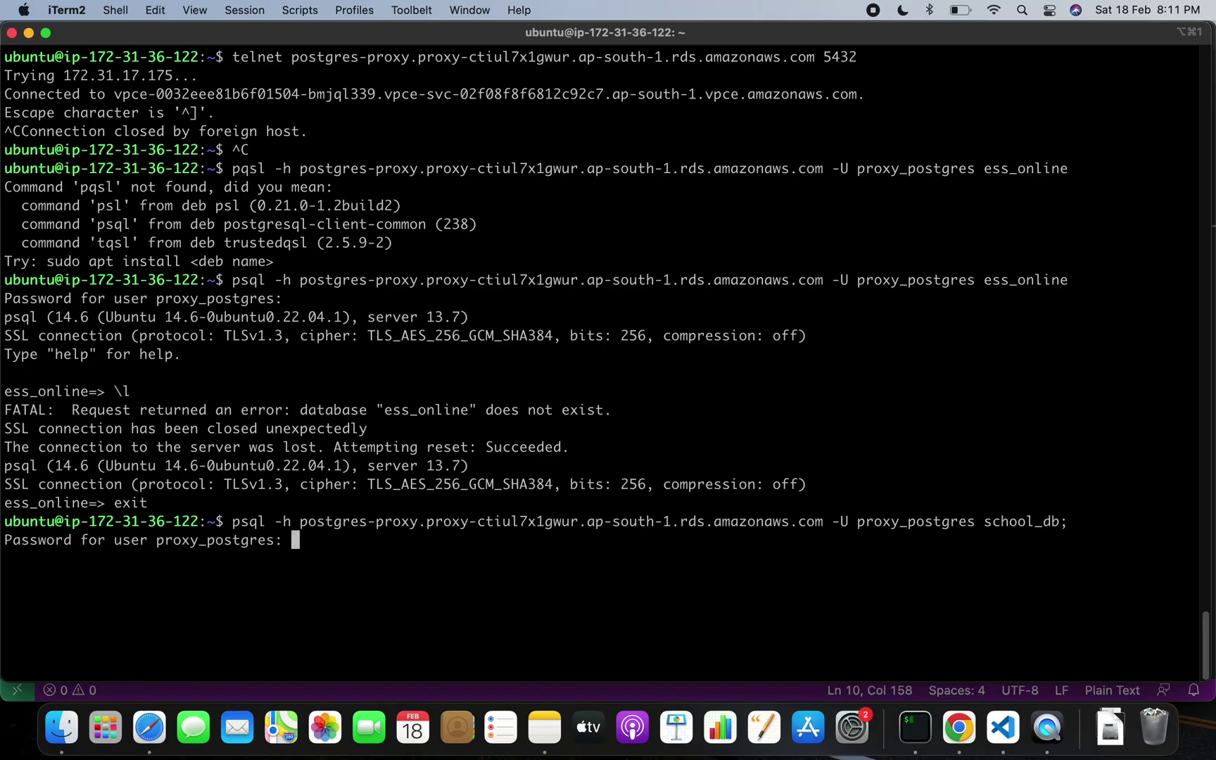
Submit the proxy_postgres password, which is rejected as wrong, then clear the recalled command
{"action": "key", "text": "super+Tab"}
{"action": "double_click", "coordinate": [303, 172]}
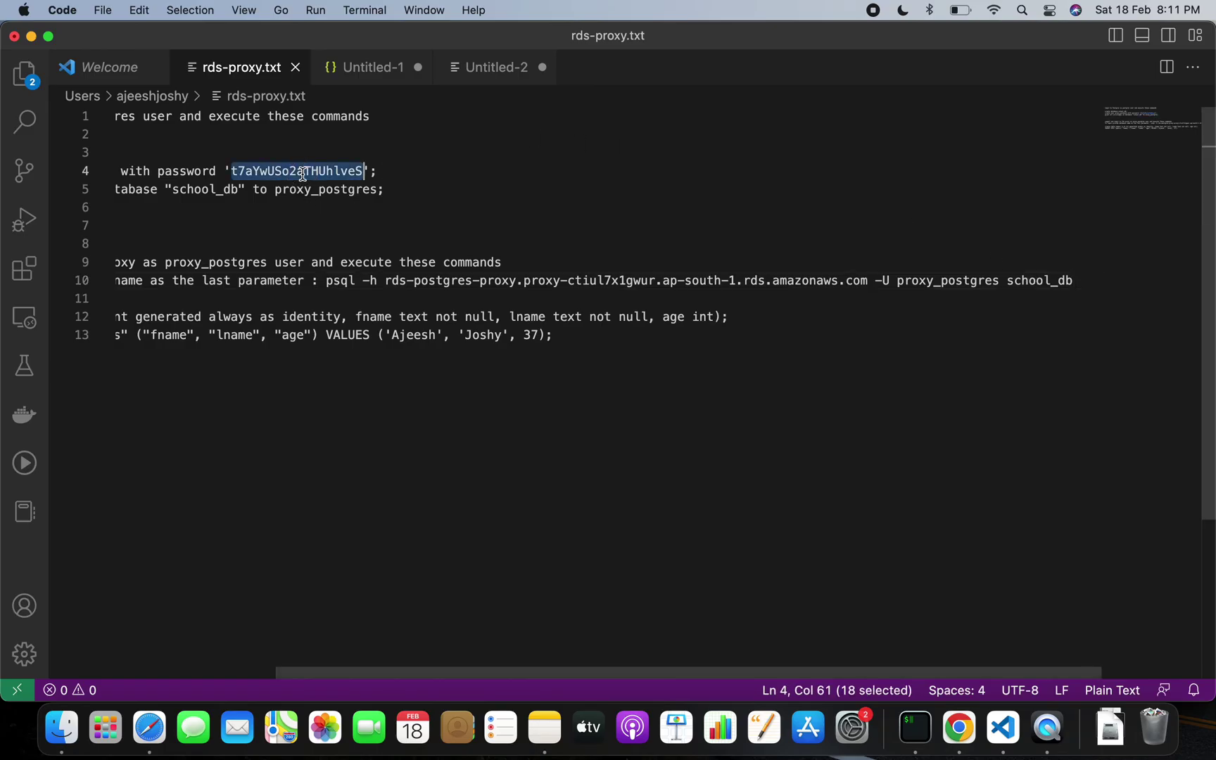
{"action": "key", "text": "super+c"}
{"action": "key", "text": "super+Tab"}
{"action": "key", "text": "super+v"}
{"action": "key", "text": "Return"}
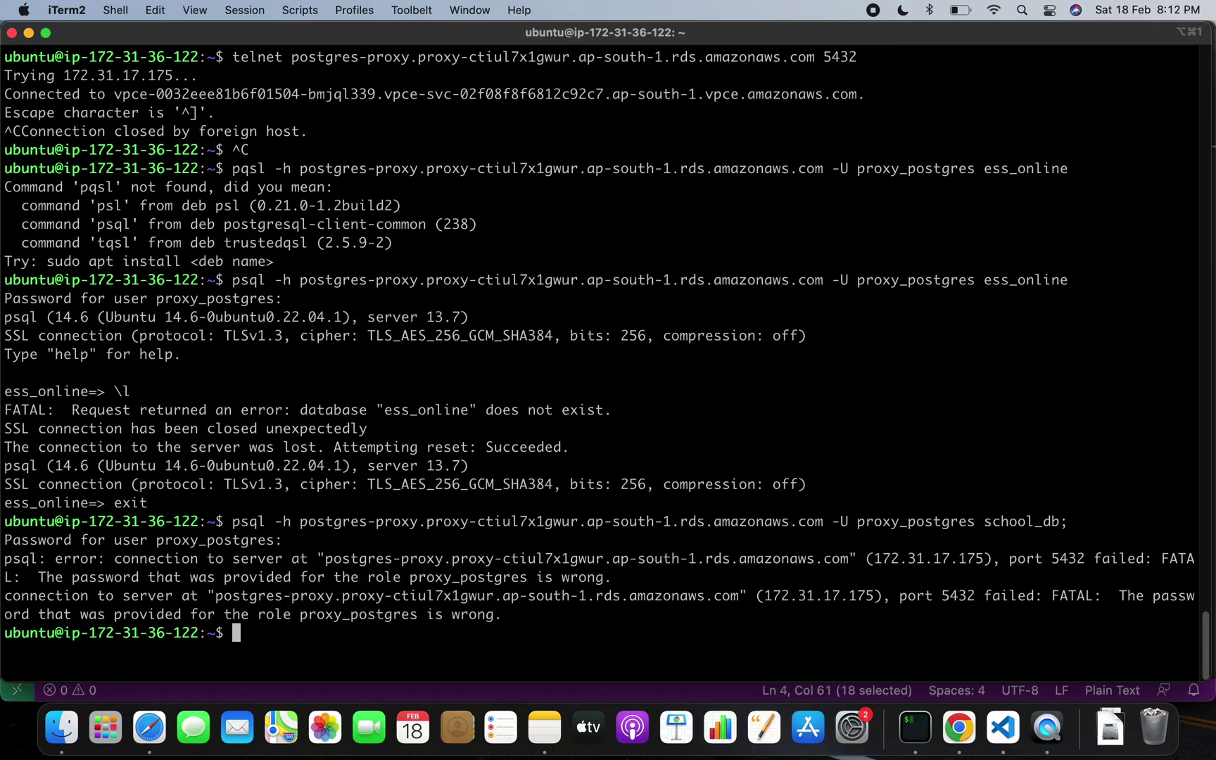
{"action": "key", "text": "Up"}
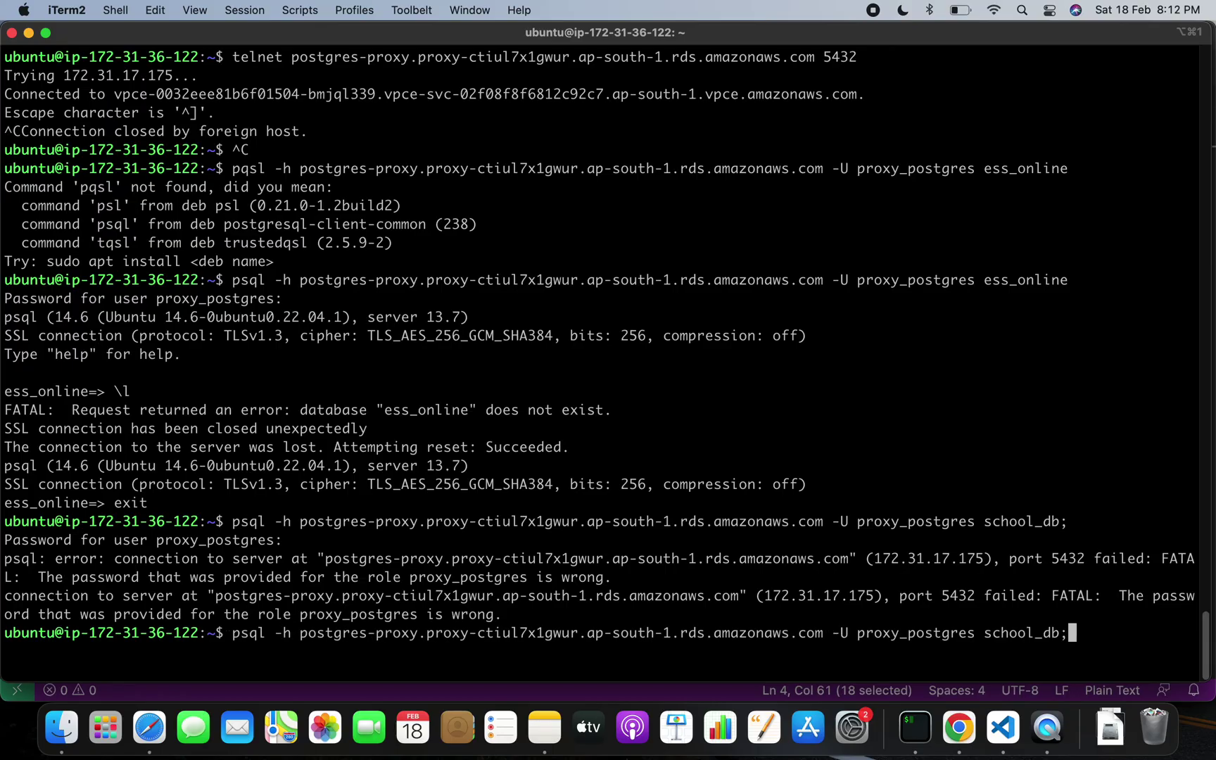
{"action": "key", "text": "ctrl+u"}
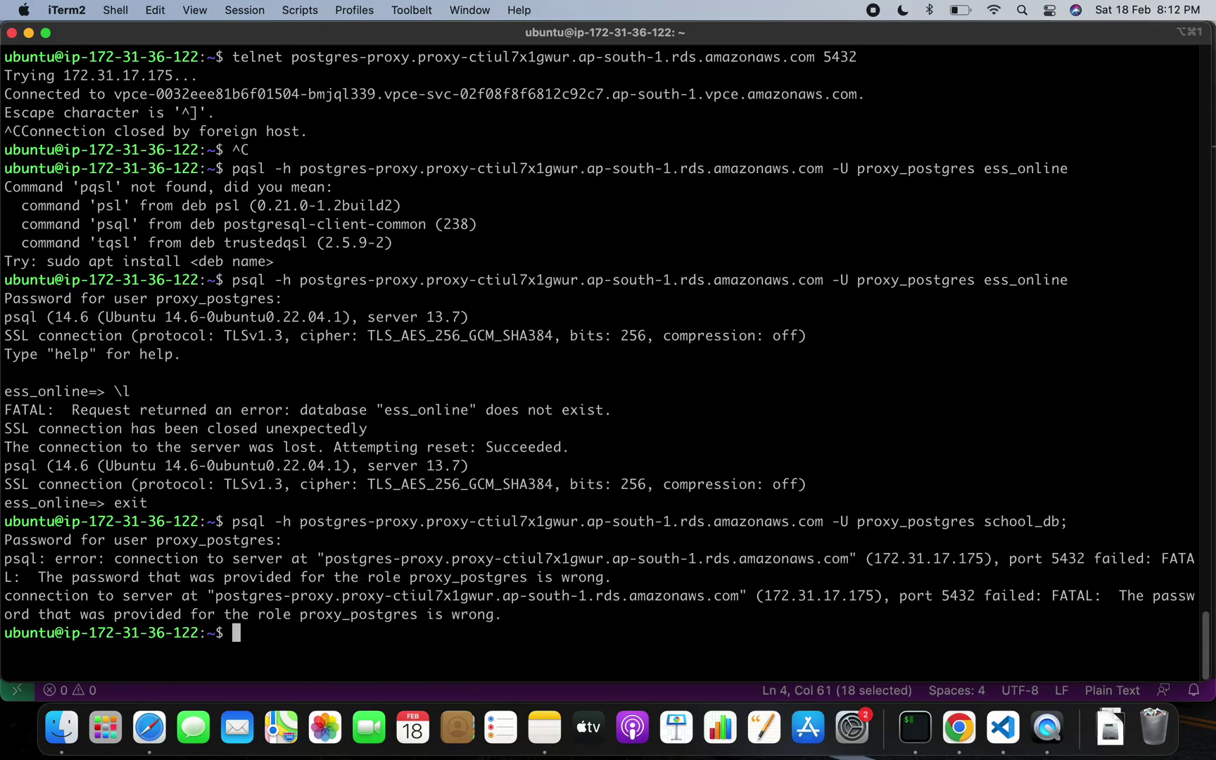
{"action": "key", "text": "super+Tab"}
{"action": "key", "text": "super+Tab"}
{"action": "key", "text": "super+Tab"}
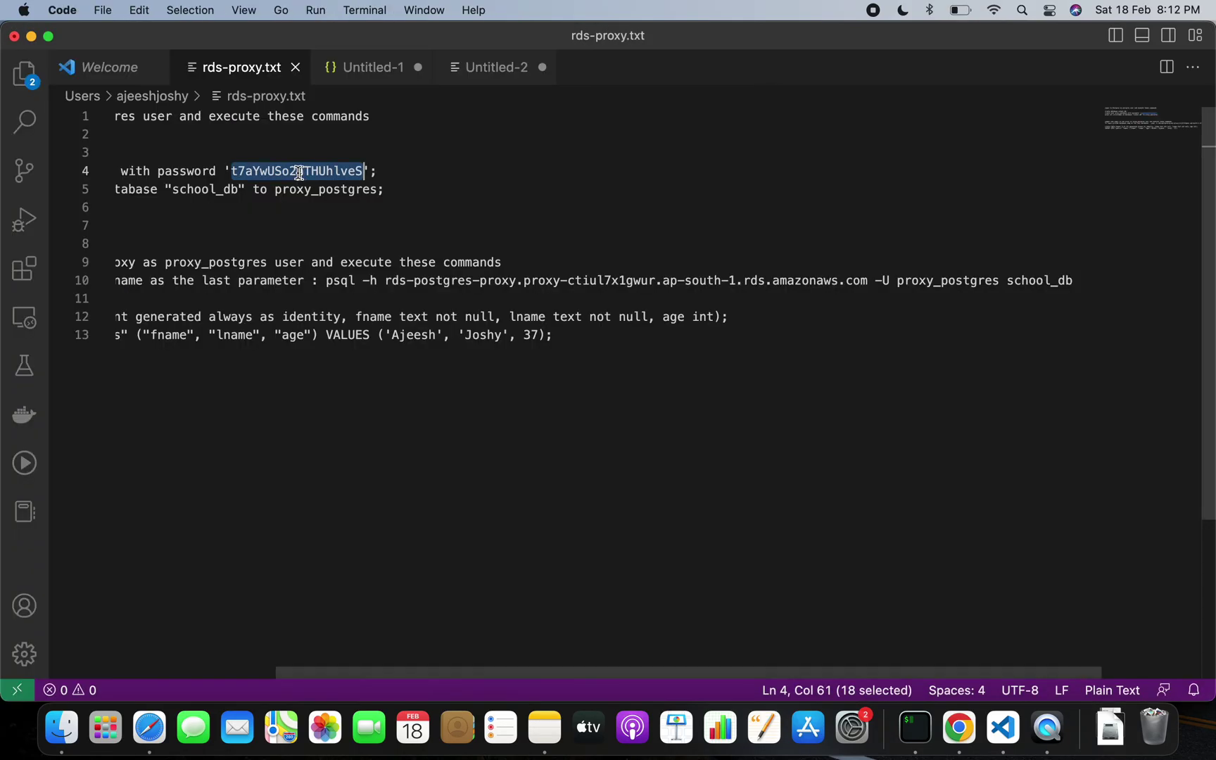
{"action": "key", "text": "super+Tab"}
{"action": "key", "text": "super+Tab"}
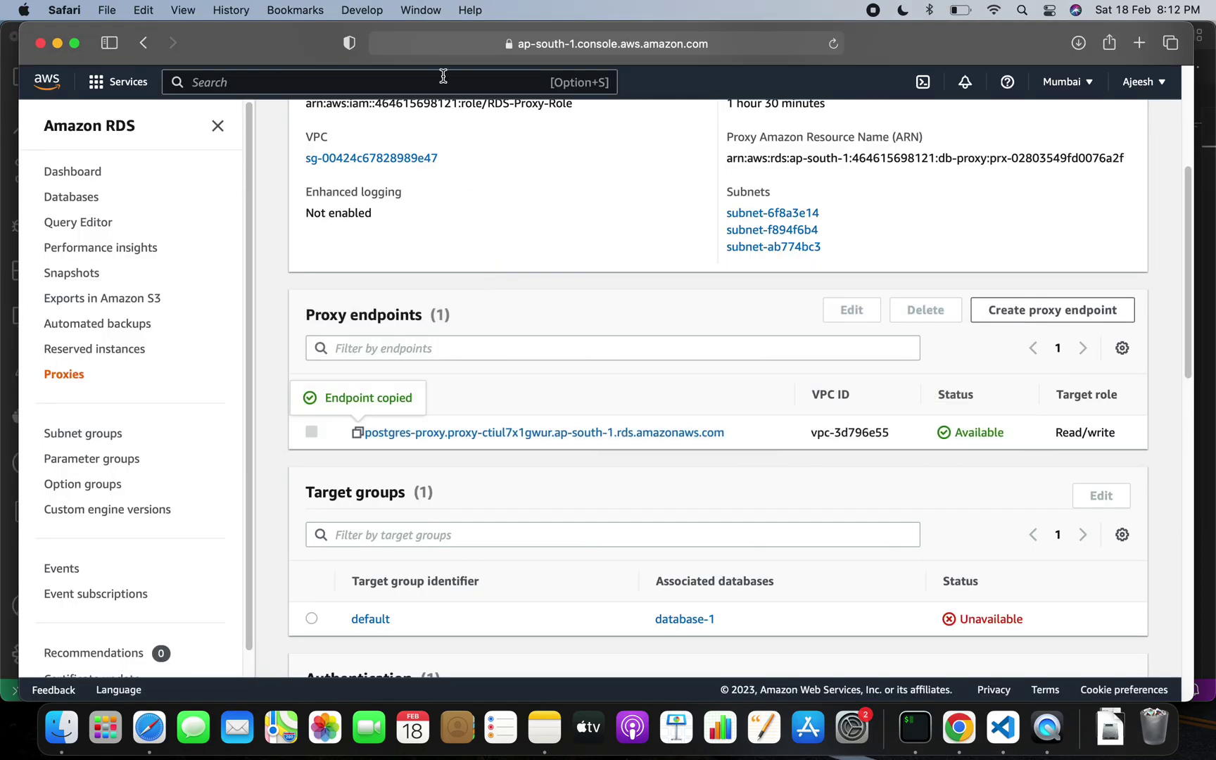
Copy the Endpoint from database-1's details page in the RDS console
{"action": "scroll", "coordinate": [595, 221], "scroll_direction": "up", "scroll_amount": 5}
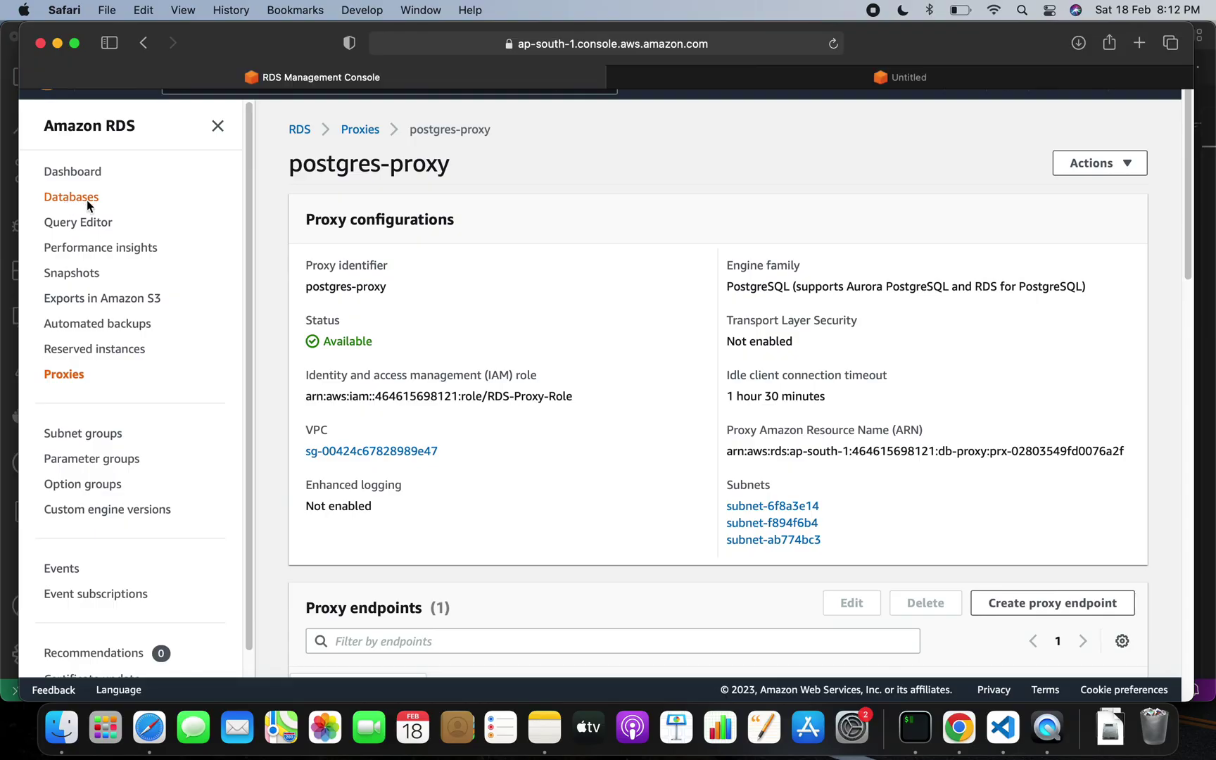
{"action": "left_click", "coordinate": [809, 78]}
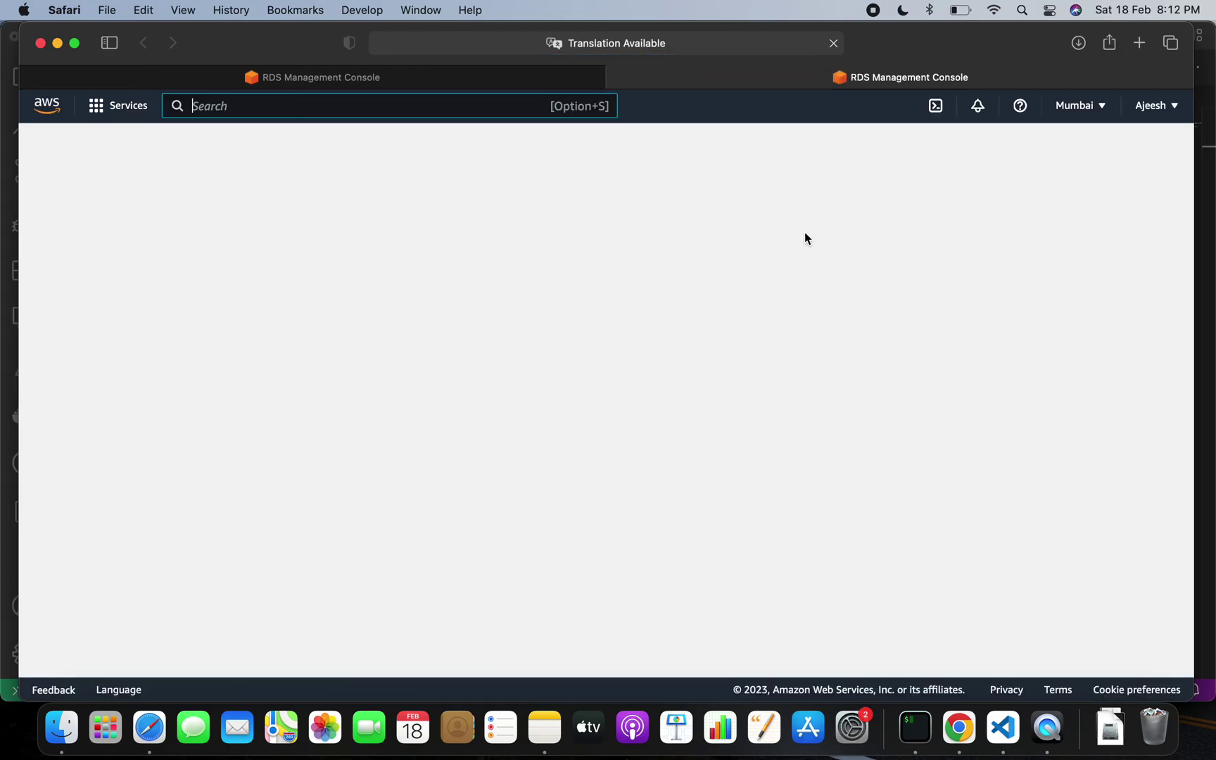
{"action": "left_click", "coordinate": [421, 428]}
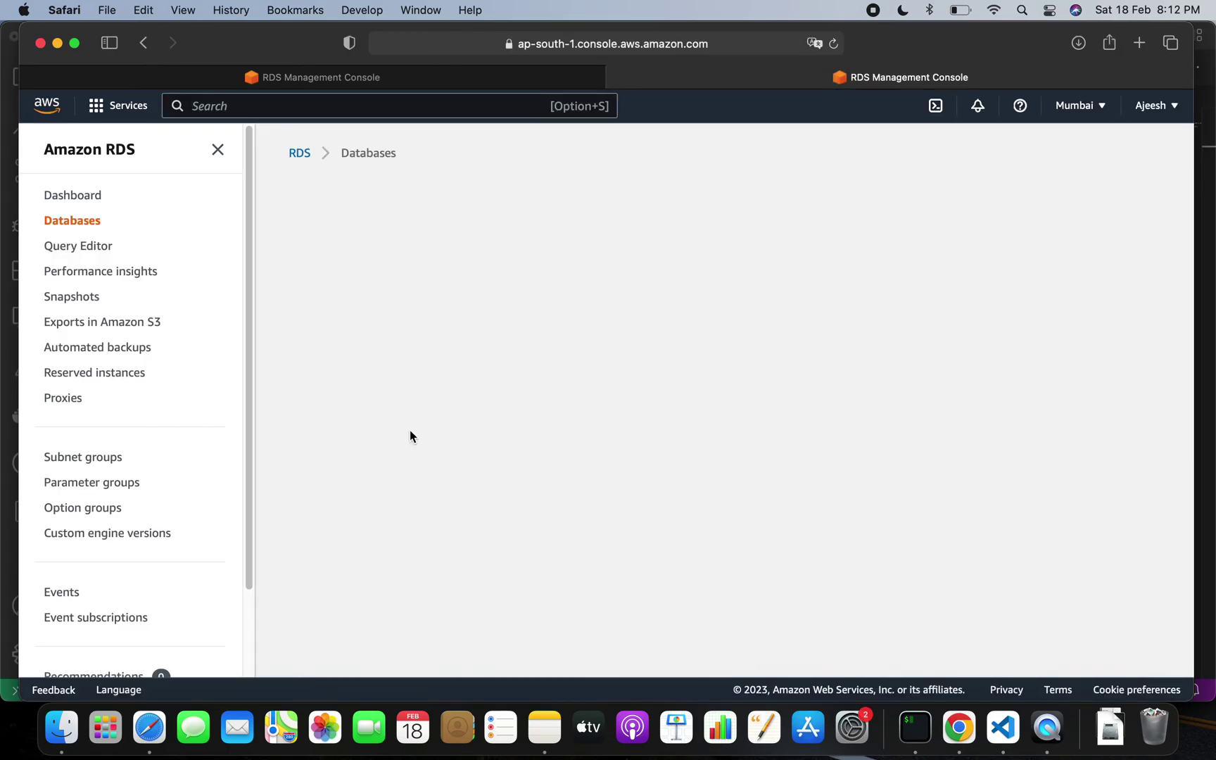
{"action": "scroll", "coordinate": [674, 320], "scroll_direction": "down", "scroll_amount": 4}
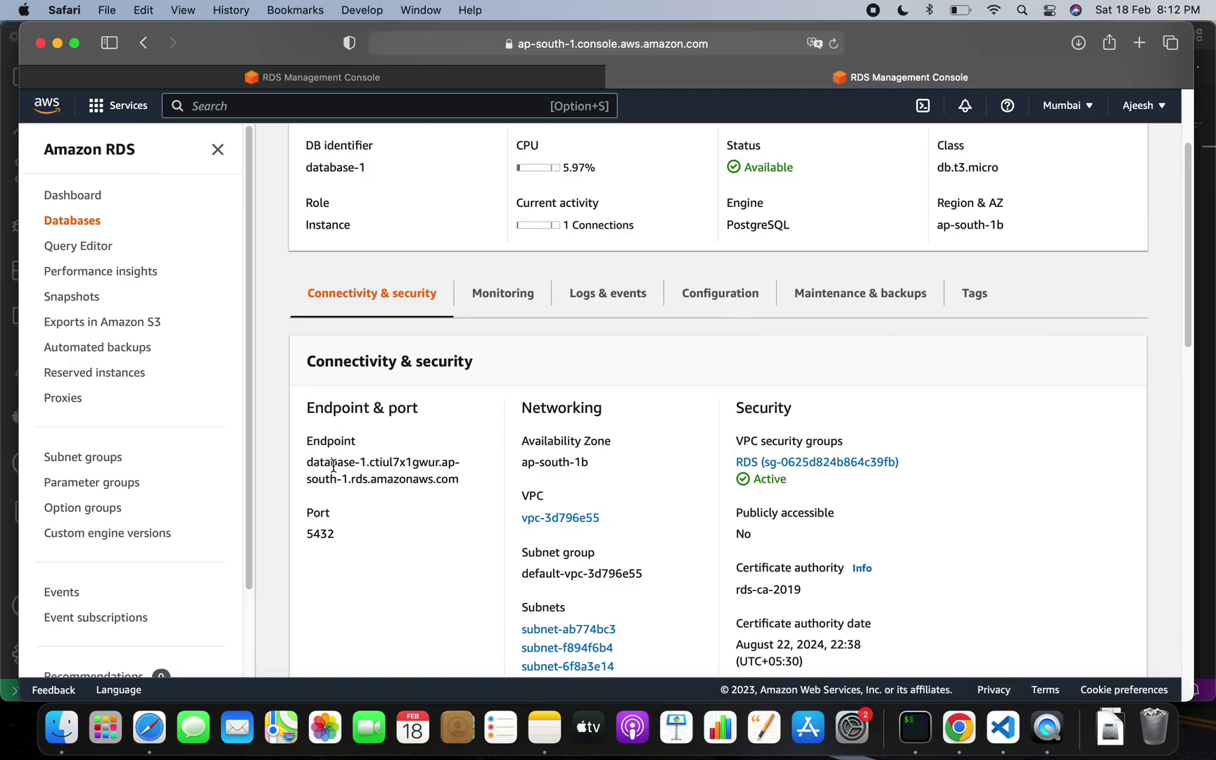
{"action": "triple_click", "coordinate": [330, 462]}
{"action": "key", "text": "super+c"}
Start a direct psql -h command to the database-1 endpoint in iTerm2
{"action": "key", "text": "super+Tab"}
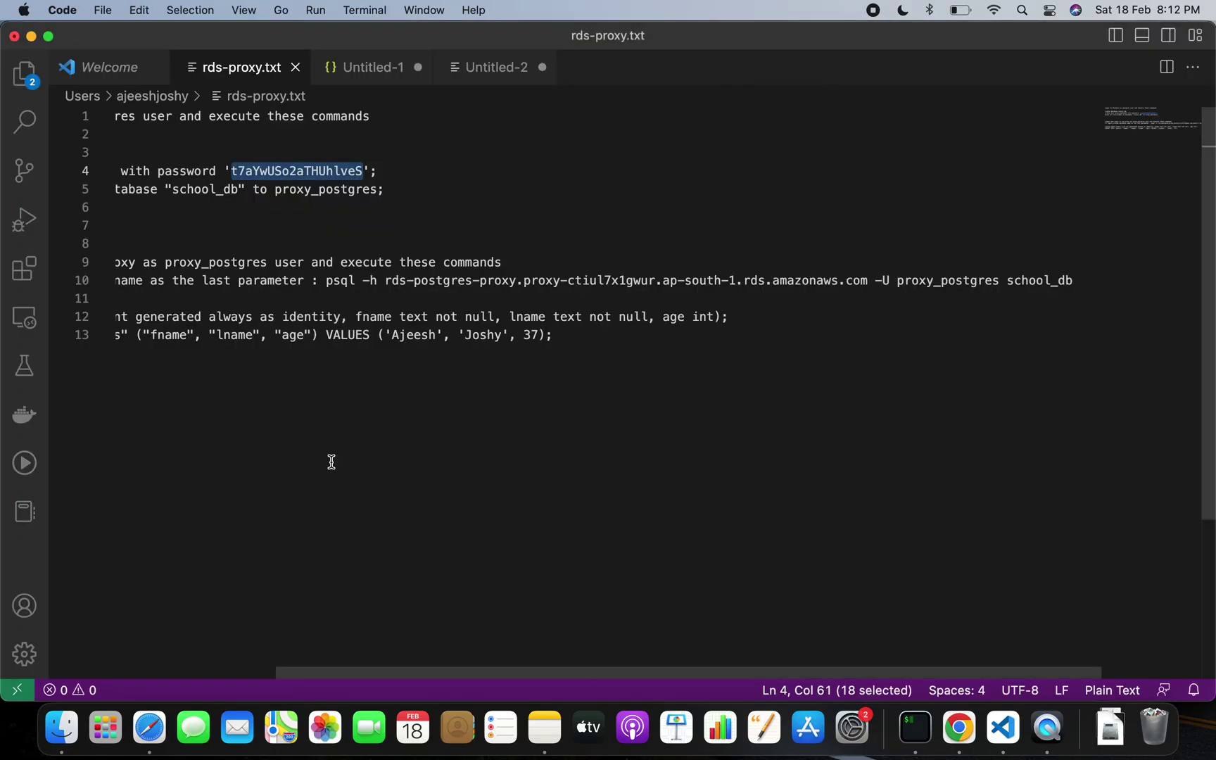
{"action": "key", "text": "super+Tab"}
{"action": "key", "text": "super+Tab"}
{"action": "key", "text": "super+Tab"}
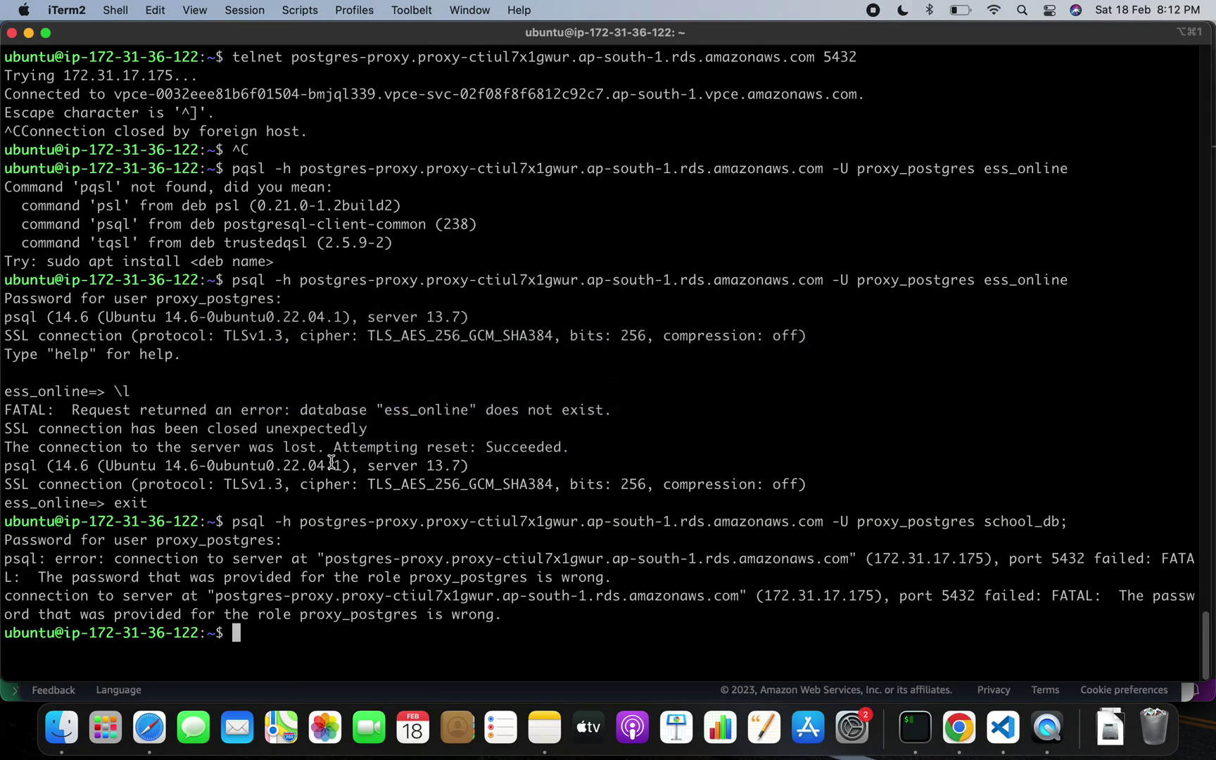
{"action": "type", "text": "psql -h"}
{"action": "key", "text": "super+v"}
{"action": "key", "text": "Return"}
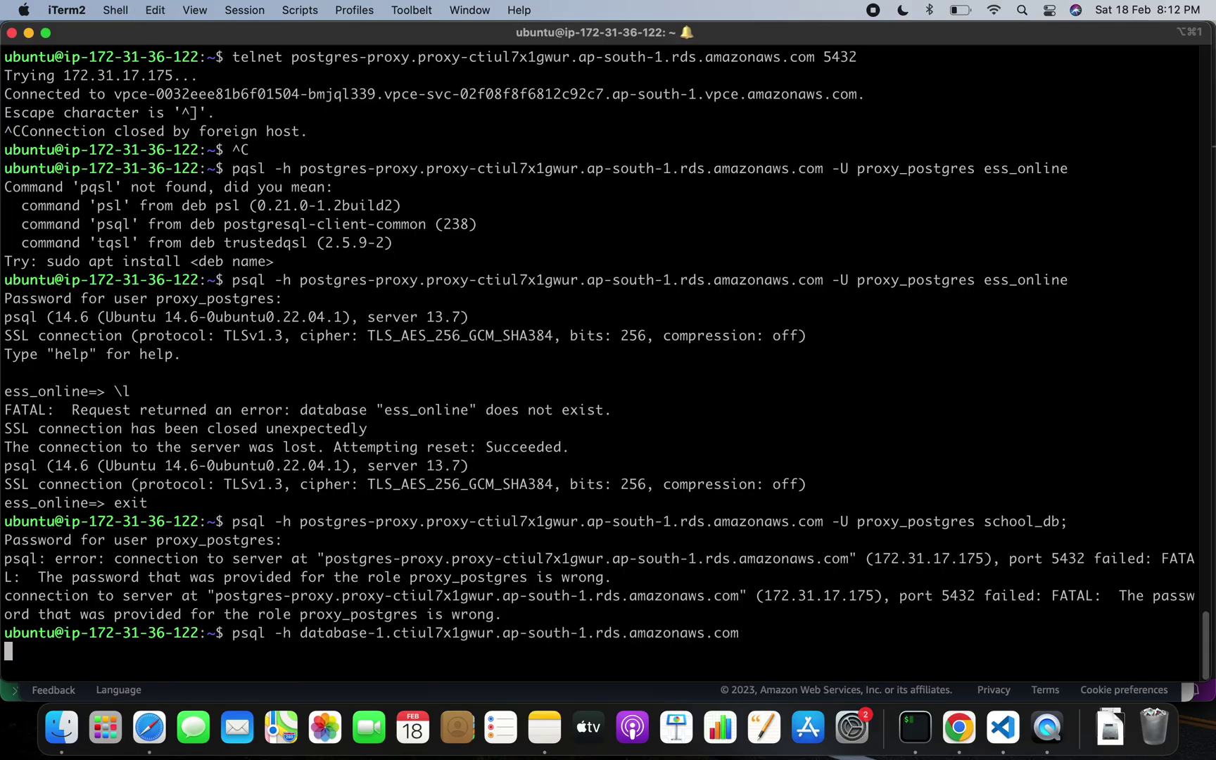
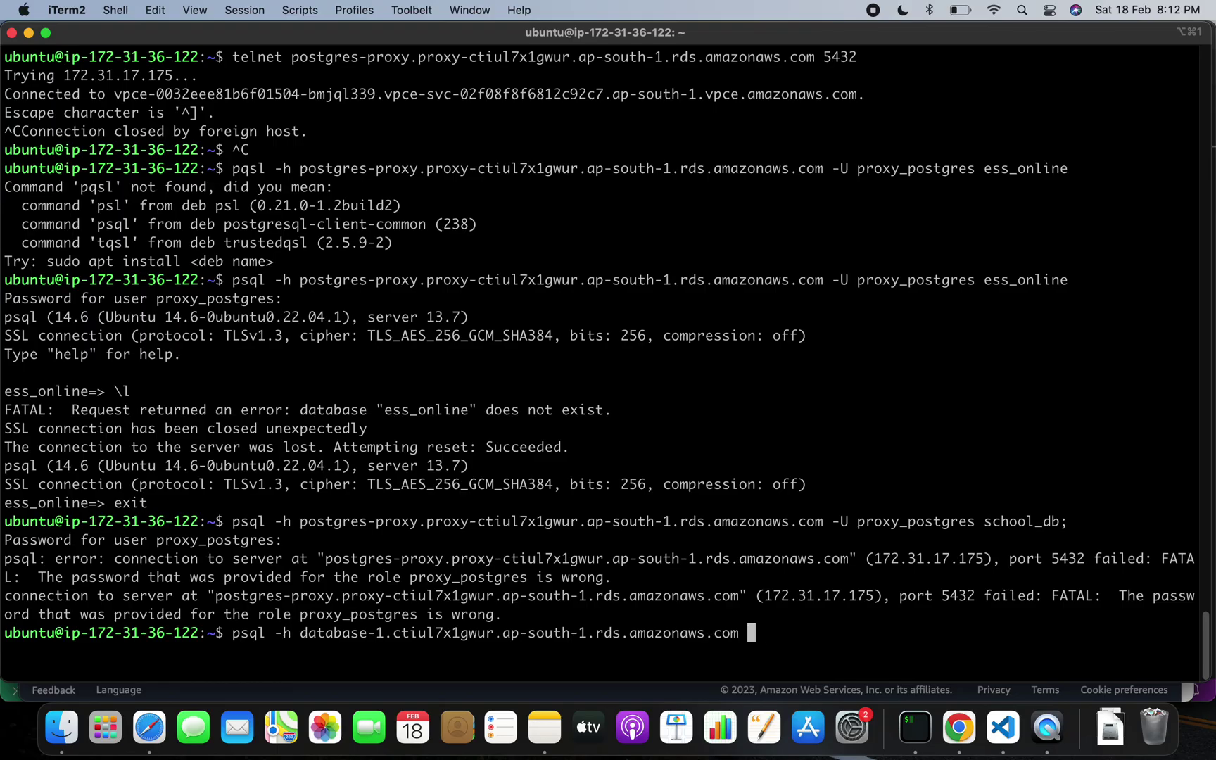
Connect directly to database-1 as the postgres user, using the password from the notes file
{"action": "type", "text": "-U postgres"}
{"action": "key", "text": "Return"}
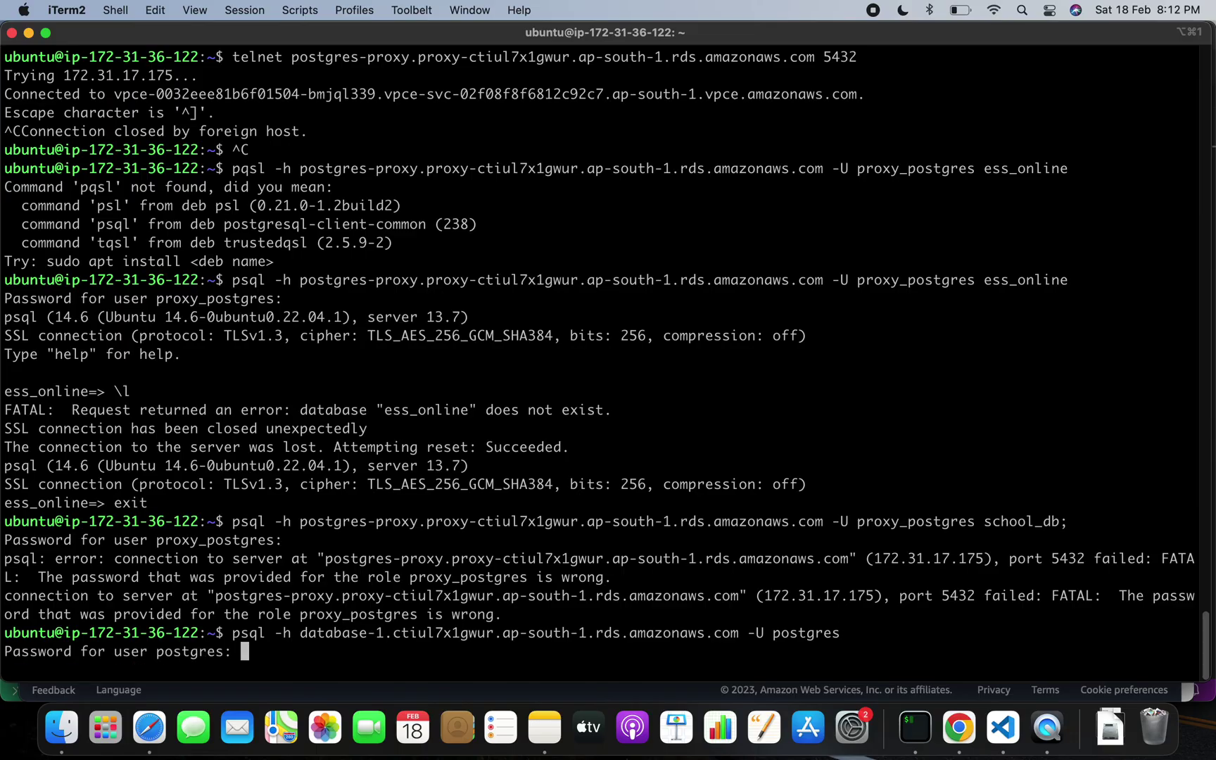
{"action": "key", "text": "super+Tab"}
{"action": "key", "text": "super+Tab"}
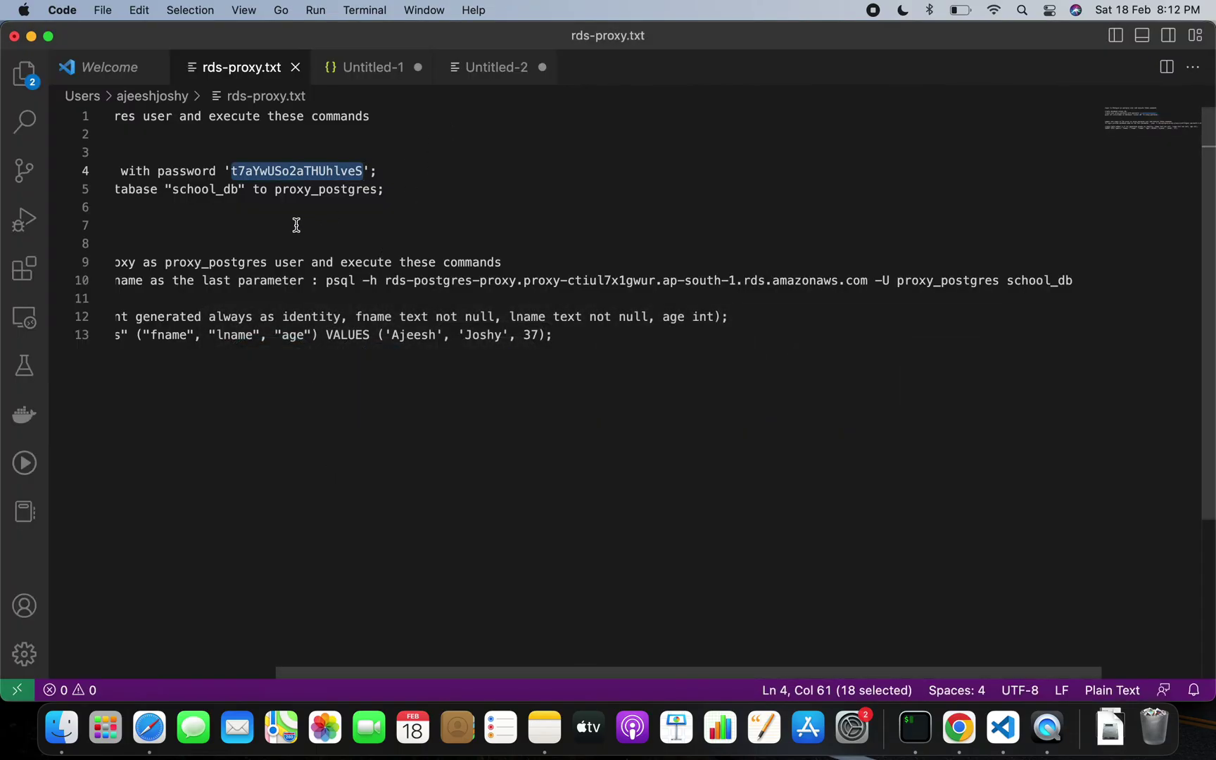
{"action": "key", "text": "super+Tab"}
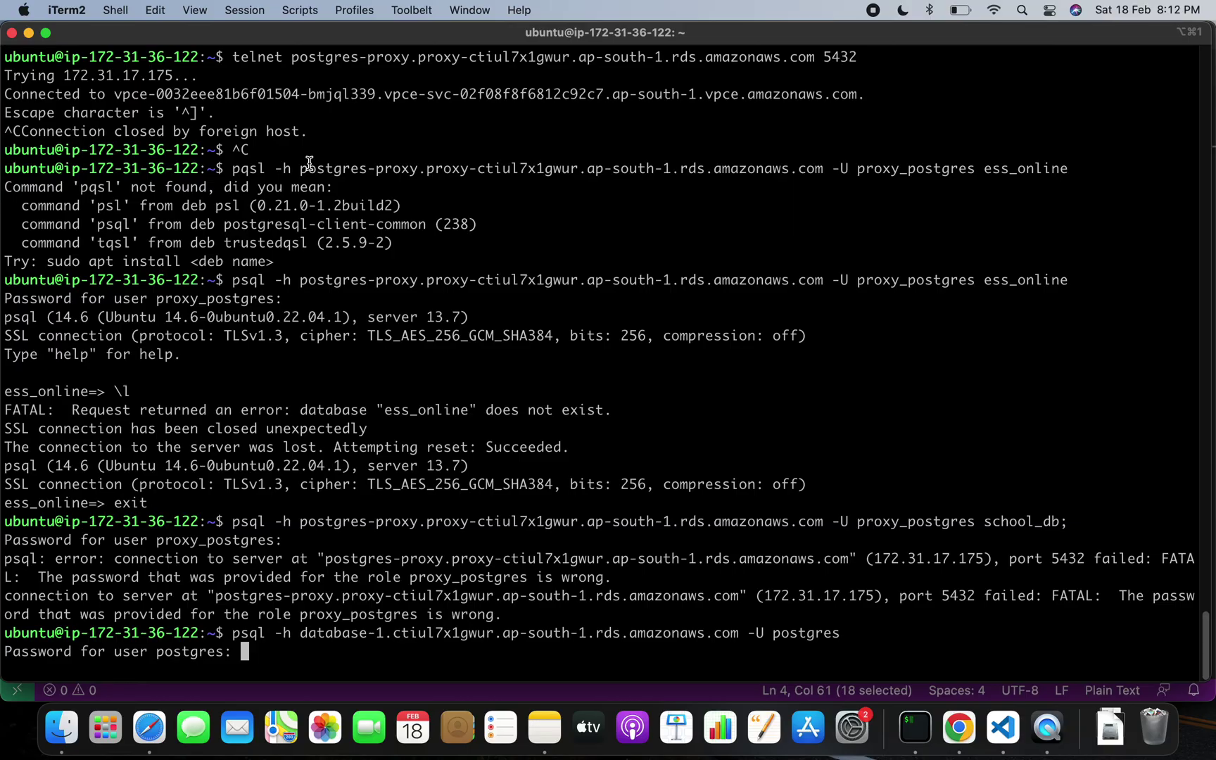
{"action": "key", "text": "super+v"}
{"action": "key", "text": "Return"}
List the databases with \l and pick out postgres, rdsadmin and school_db
{"action": "type", "text": "\\l"}
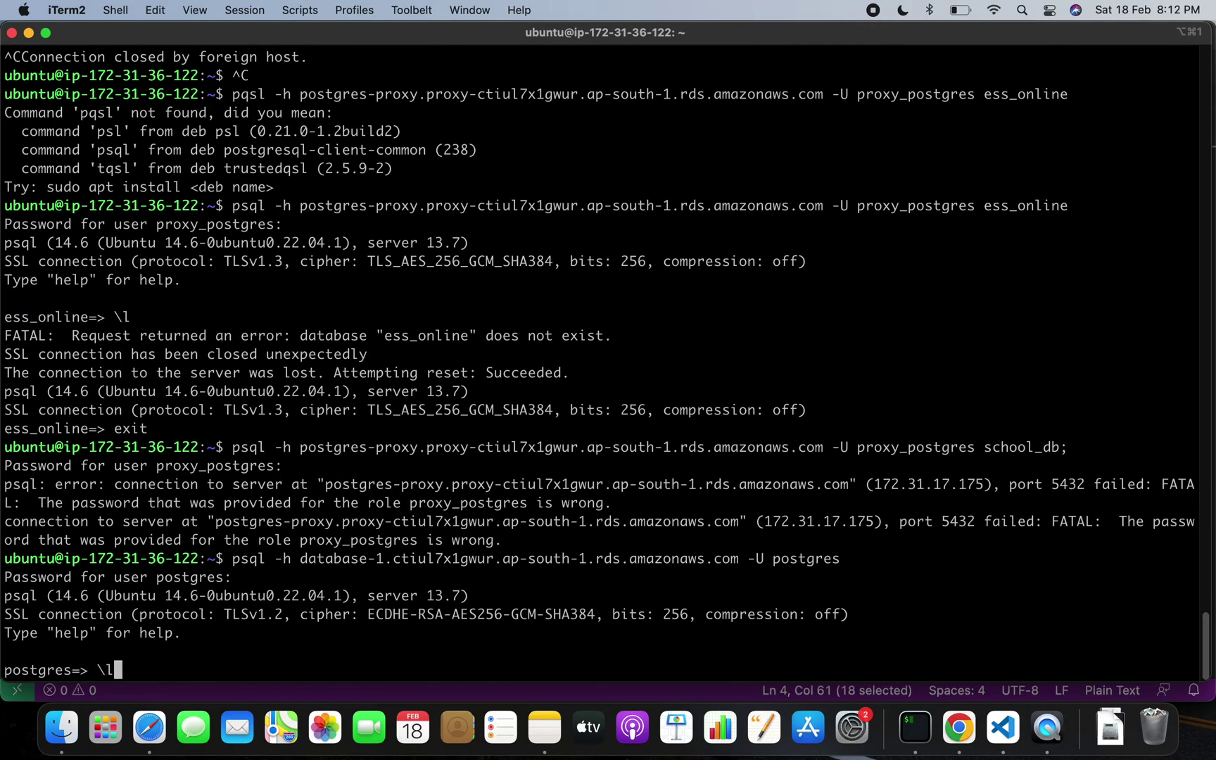
{"action": "key", "text": "Return"}
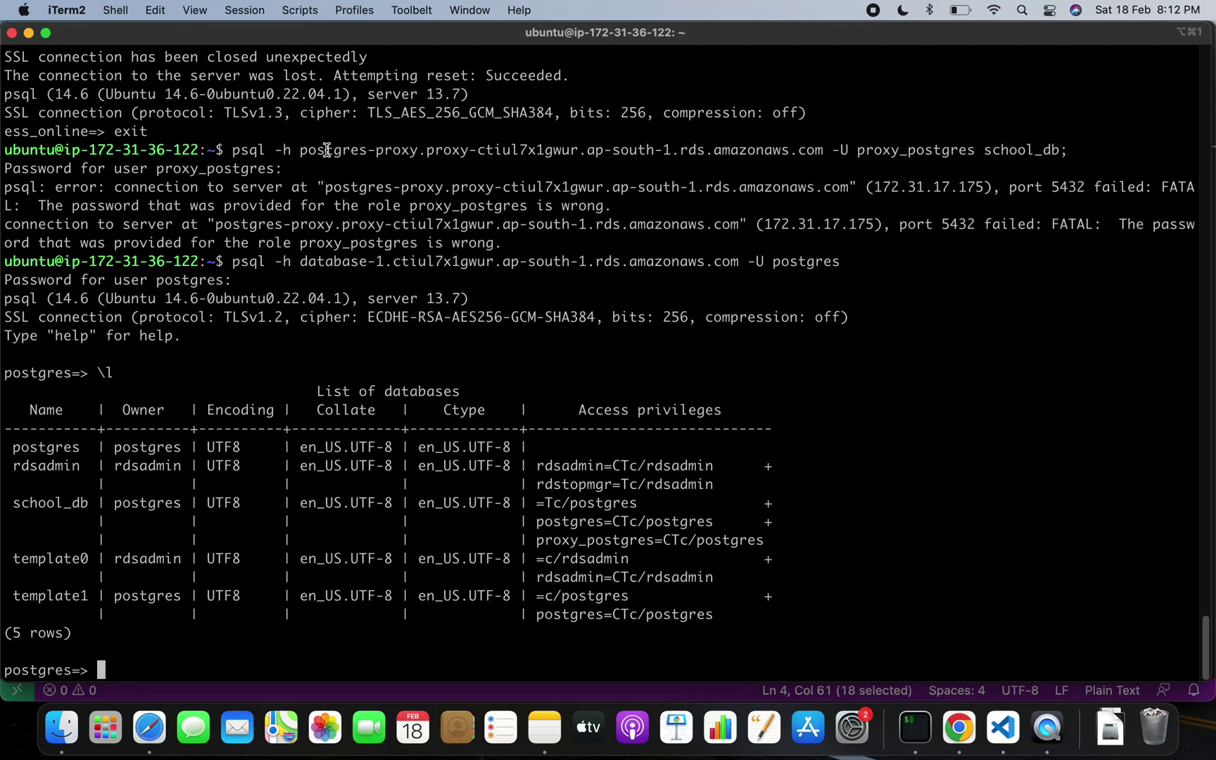
{"action": "left_click", "coordinate": [35, 447]}
{"action": "double_click", "coordinate": [35, 447]}
{"action": "double_click", "coordinate": [45, 465]}
{"action": "double_click", "coordinate": [50, 503]}
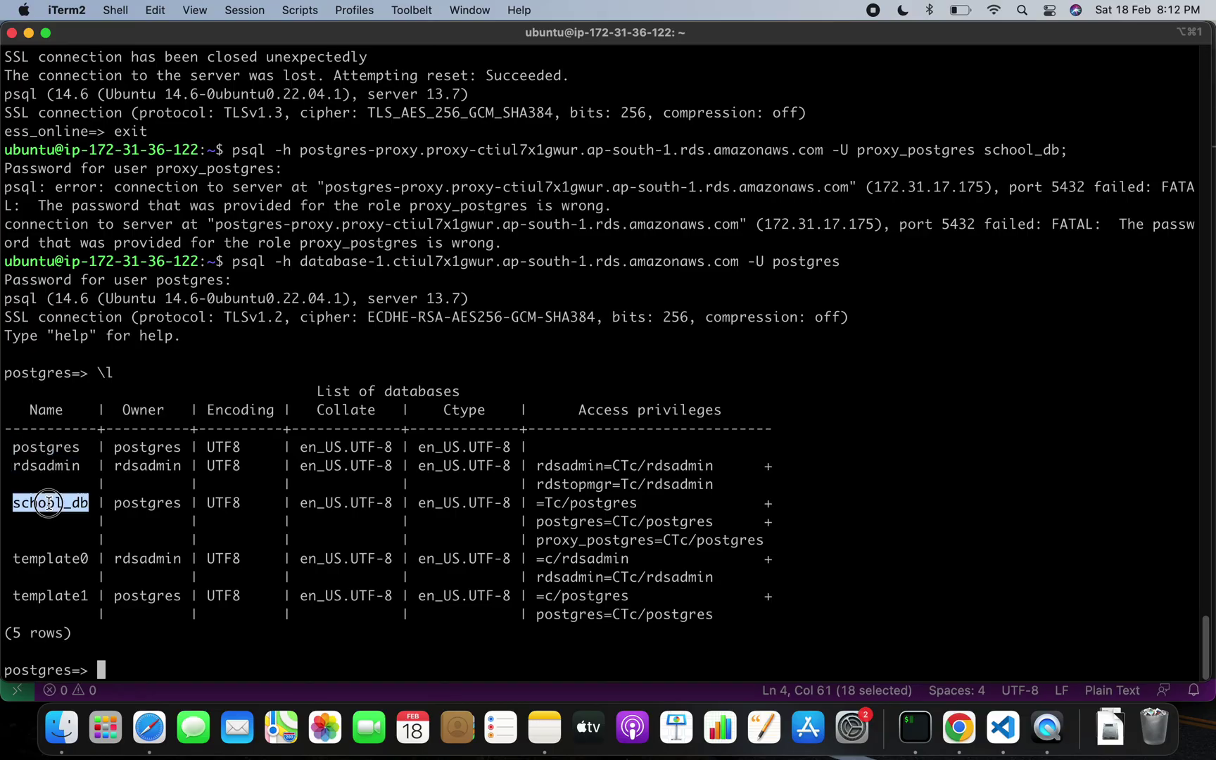
{"action": "left_click", "coordinate": [49, 504]}
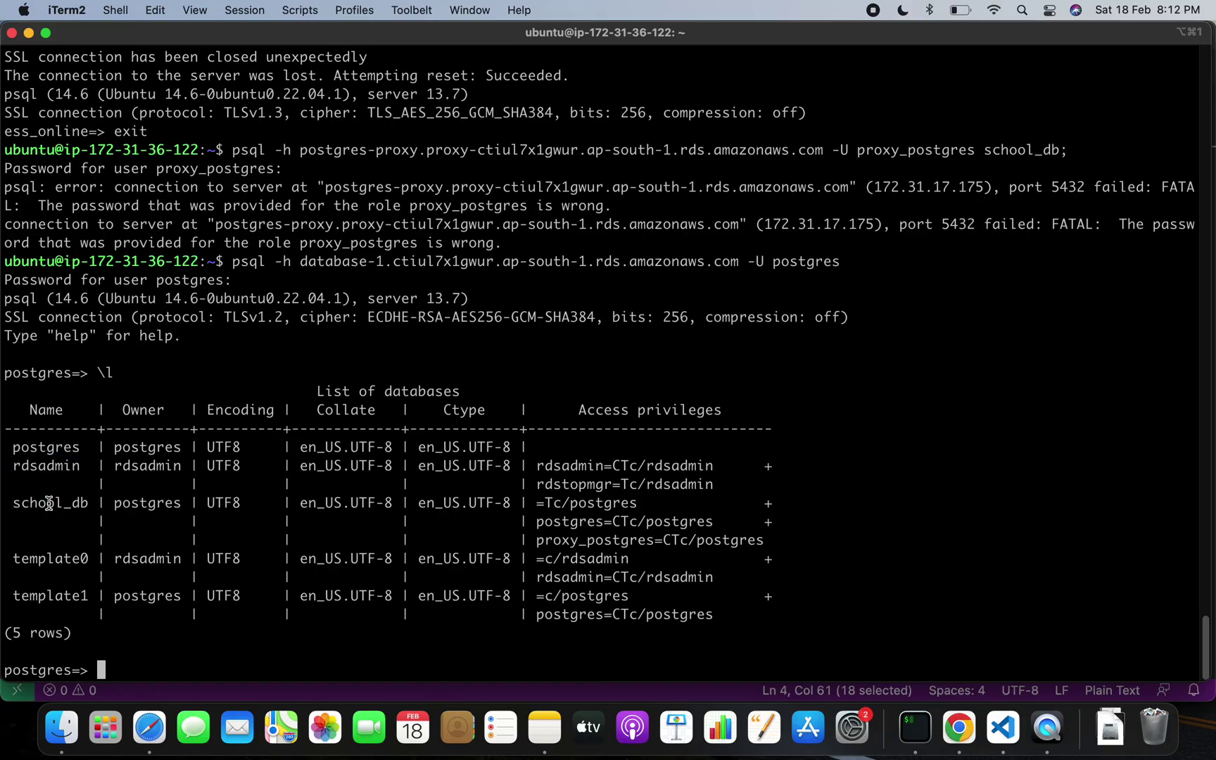
Quit the psql session with \q and return to the browser
{"action": "type", "text": "exit"}
{"action": "key", "text": "BackSpace"}
{"action": "key", "text": "BackSpace"}
{"action": "key", "text": "BackSpace"}
{"action": "key", "text": "BackSpace"}
{"action": "key", "text": "BackSpace"}
{"action": "type", "text": "\\q"}
{"action": "key", "text": "Return"}
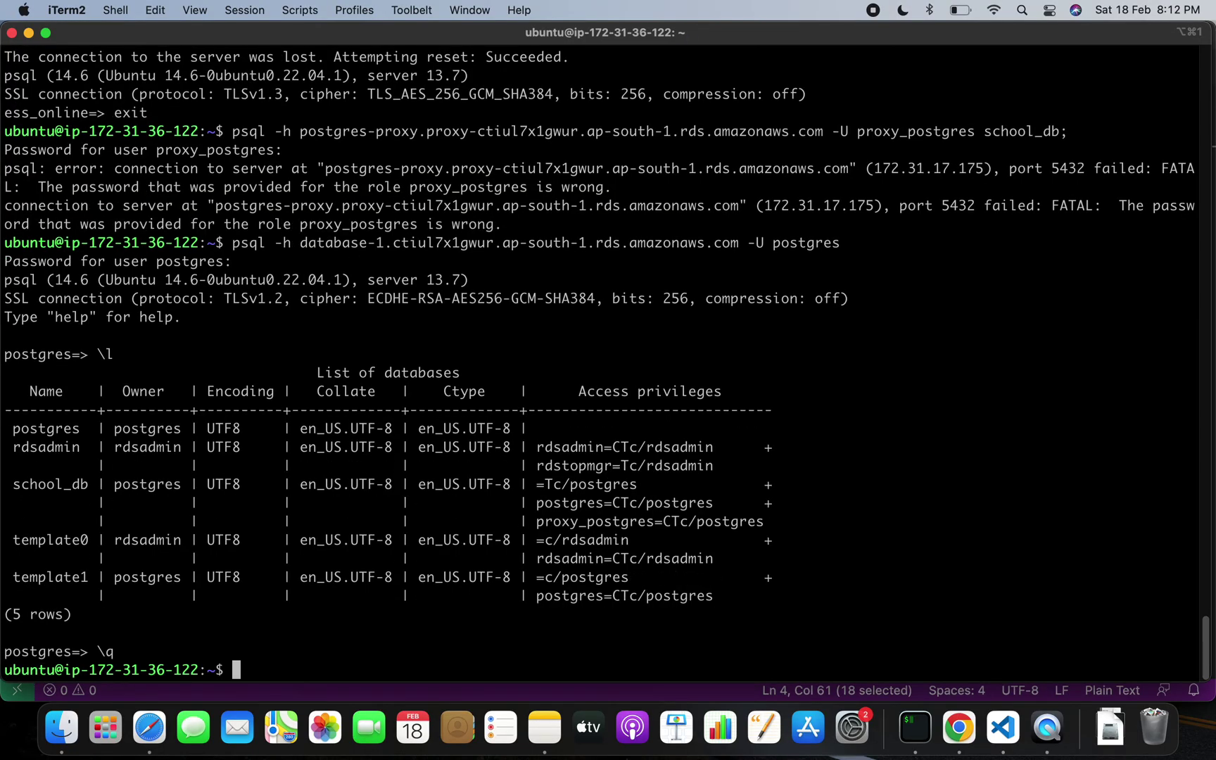
{"action": "key", "text": "super+Tab"}
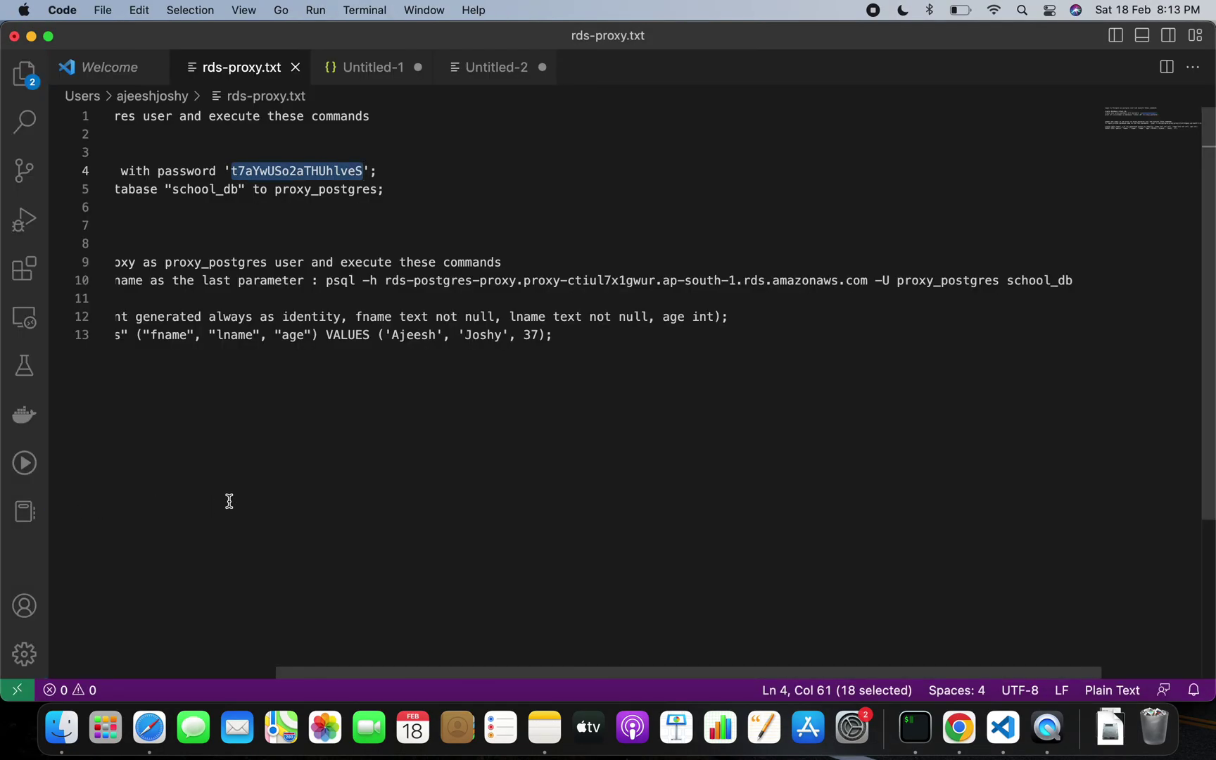
{"action": "key", "text": "super+Tab"}
{"action": "key", "text": "super+Tab"}
{"action": "key", "text": "super+Tab"}
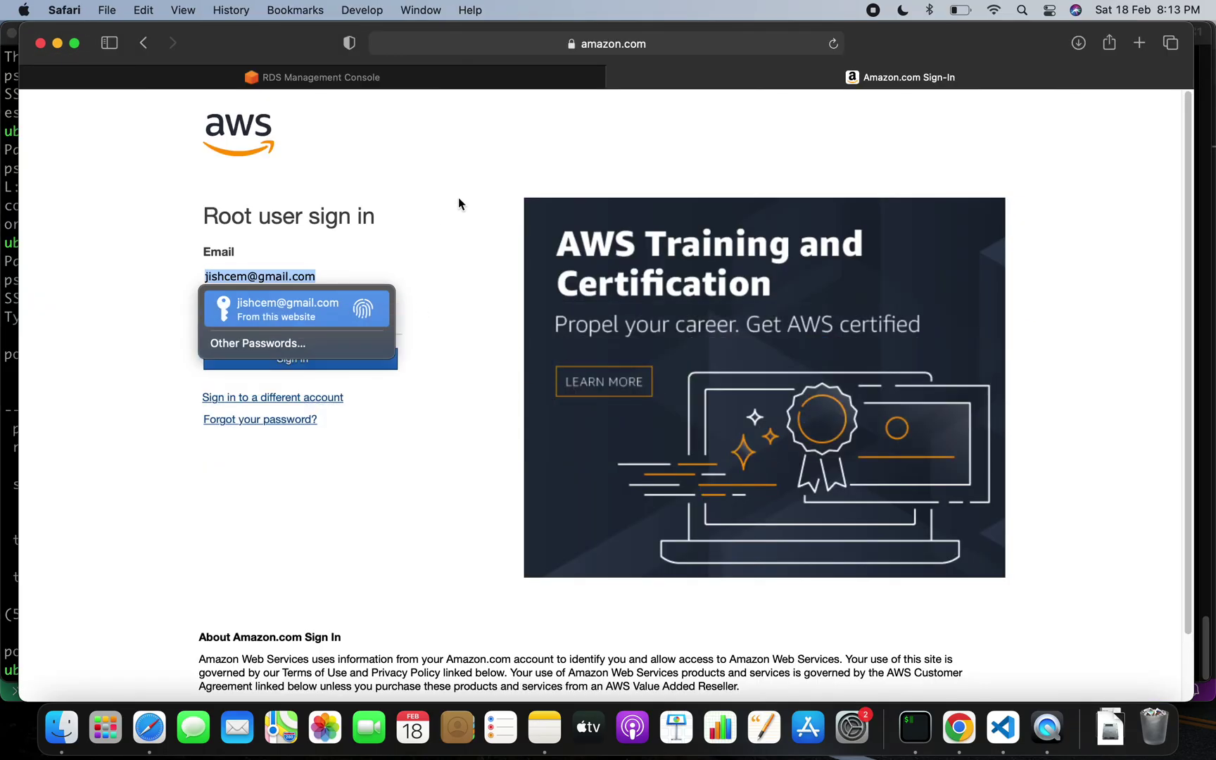
Sign back in to the root account using the saved password and the MFA code
{"action": "left_click", "coordinate": [459, 192]}
{"action": "mouse_move", "coordinate": [362, 83]}
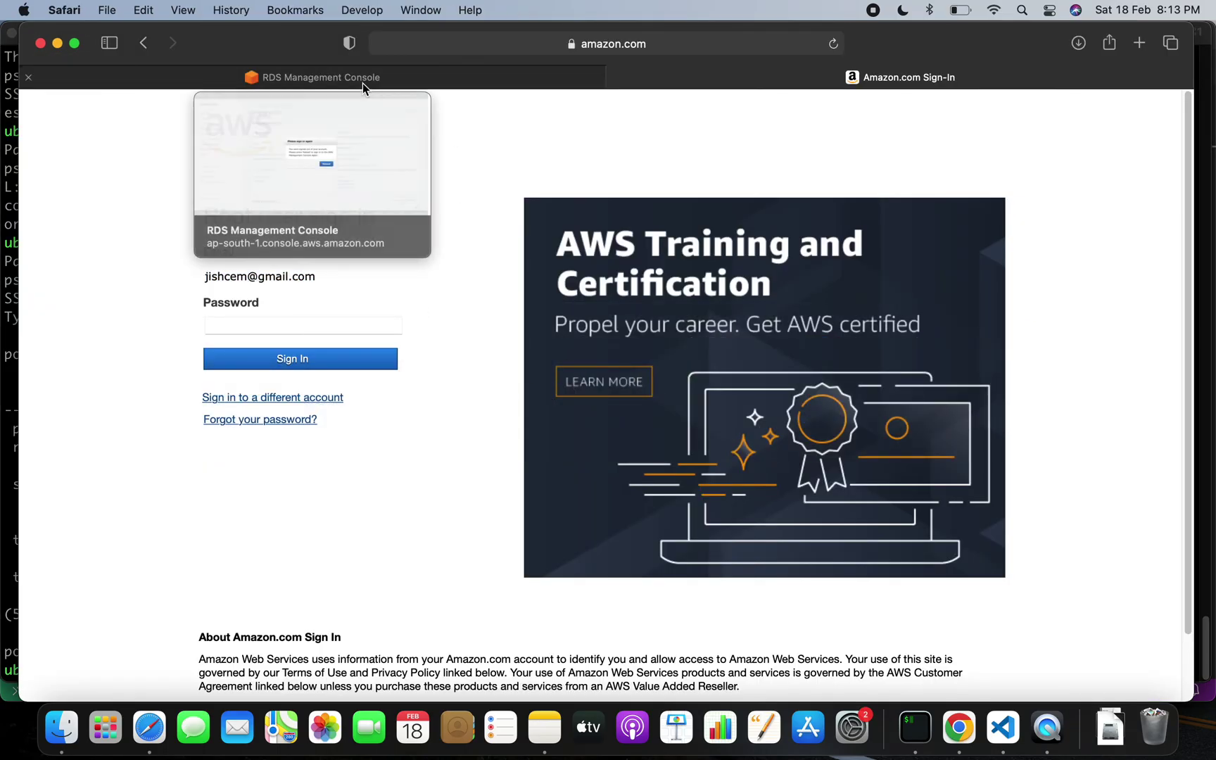
{"action": "left_click", "coordinate": [285, 328]}
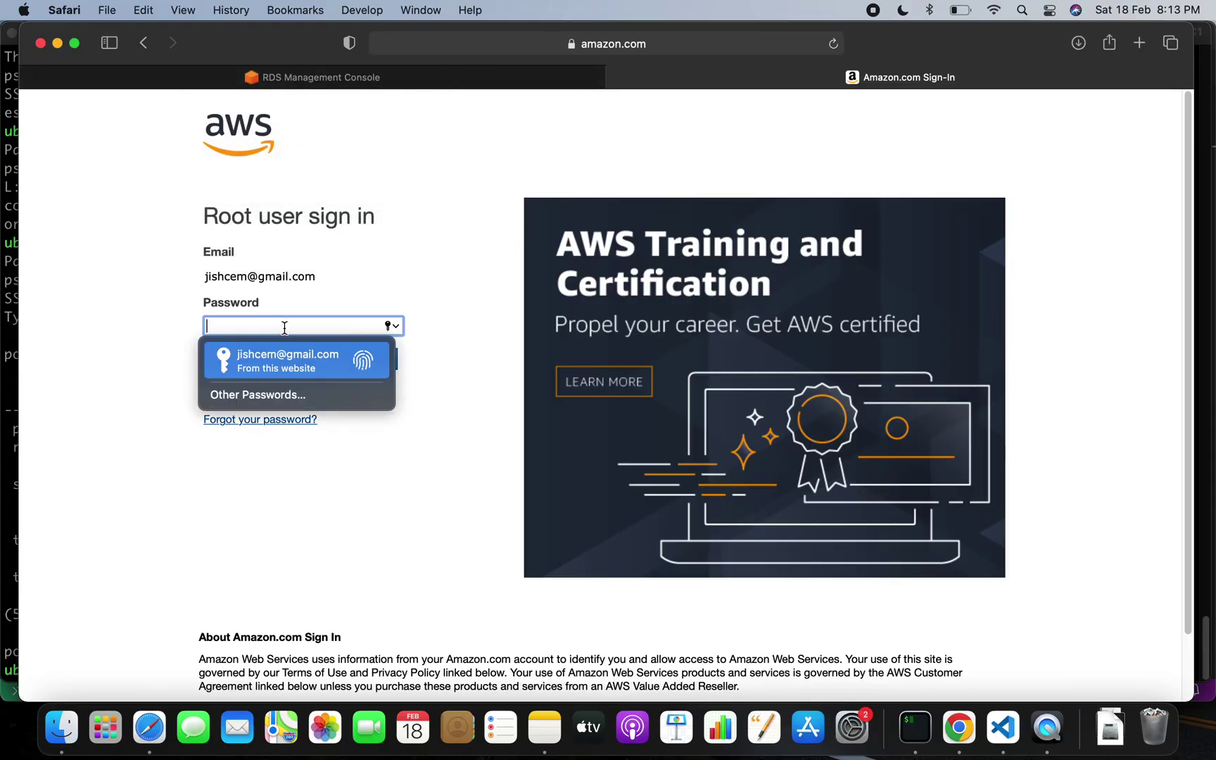
{"action": "left_click", "coordinate": [299, 370]}
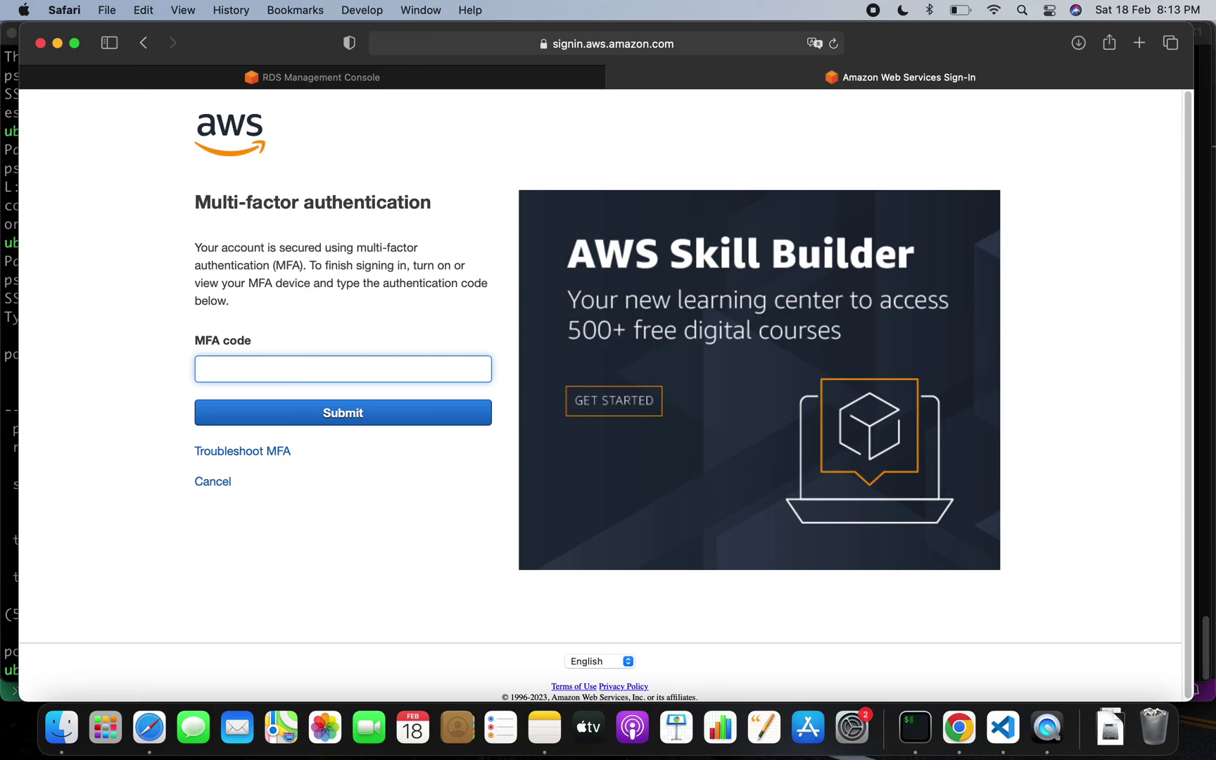
{"action": "left_click", "coordinate": [338, 416]}
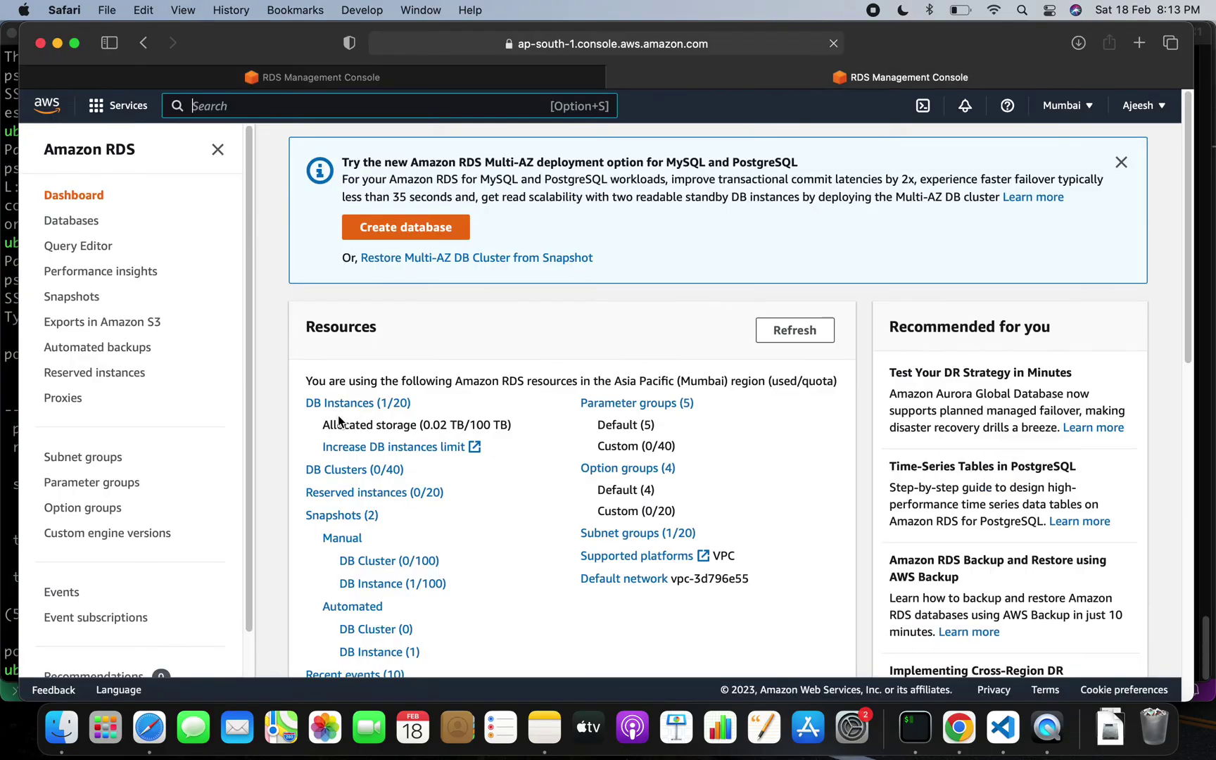
Open the postgres-proxy details page from the RDS Proxies list
{"action": "left_click", "coordinate": [356, 404]}
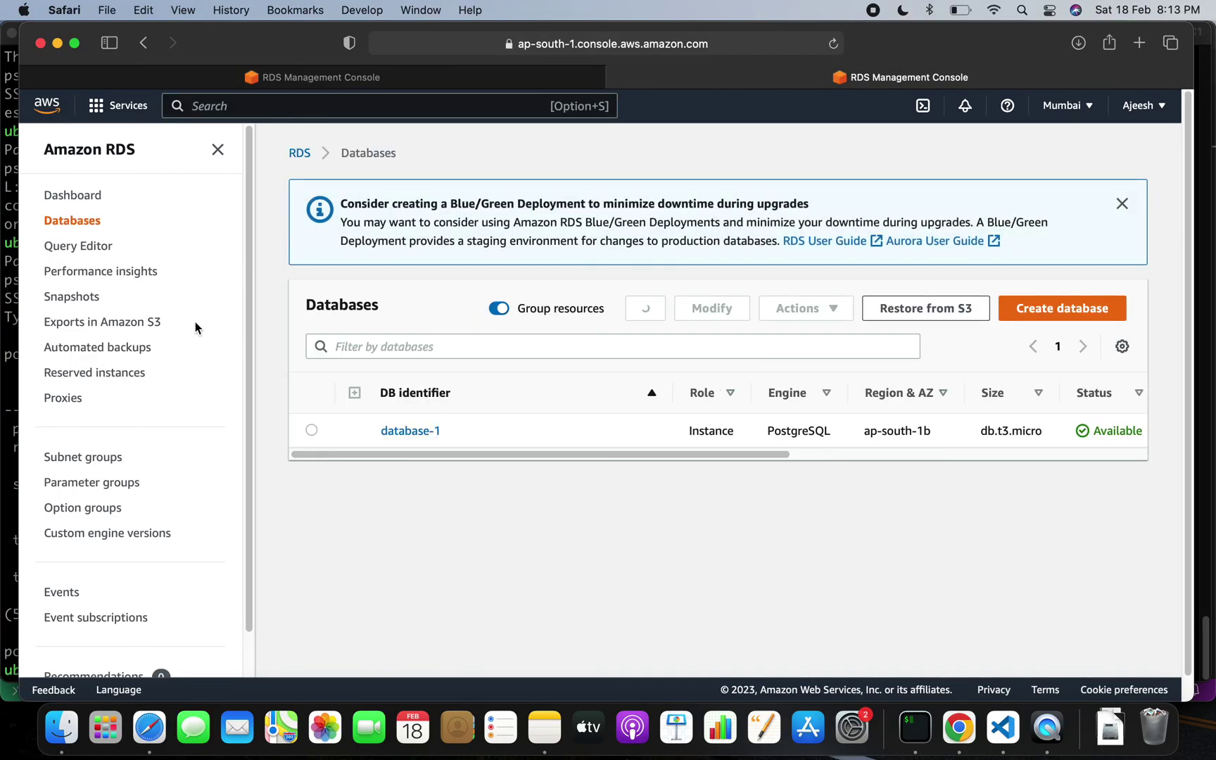
{"action": "left_click", "coordinate": [62, 399]}
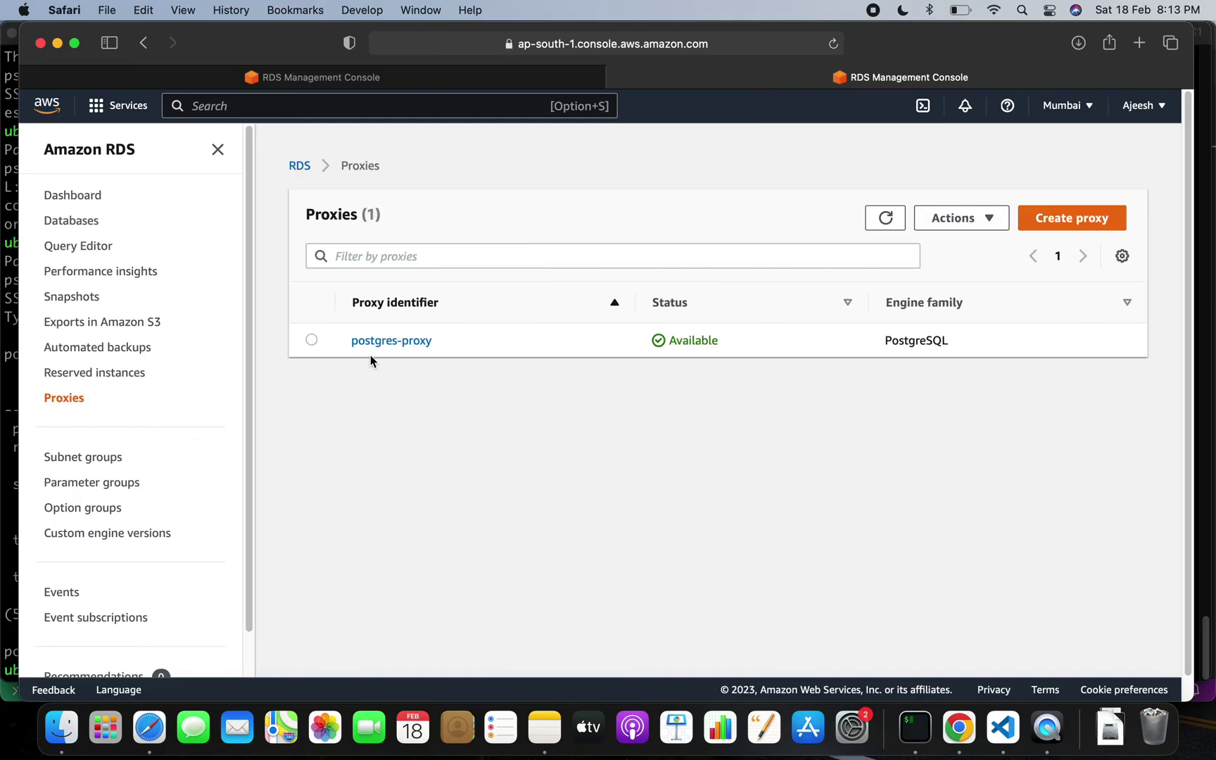
{"action": "left_click", "coordinate": [407, 340]}
{"action": "scroll", "coordinate": [598, 360], "scroll_direction": "down", "scroll_amount": 10}
{"action": "scroll", "coordinate": [598, 362], "scroll_direction": "up", "scroll_amount": 8}
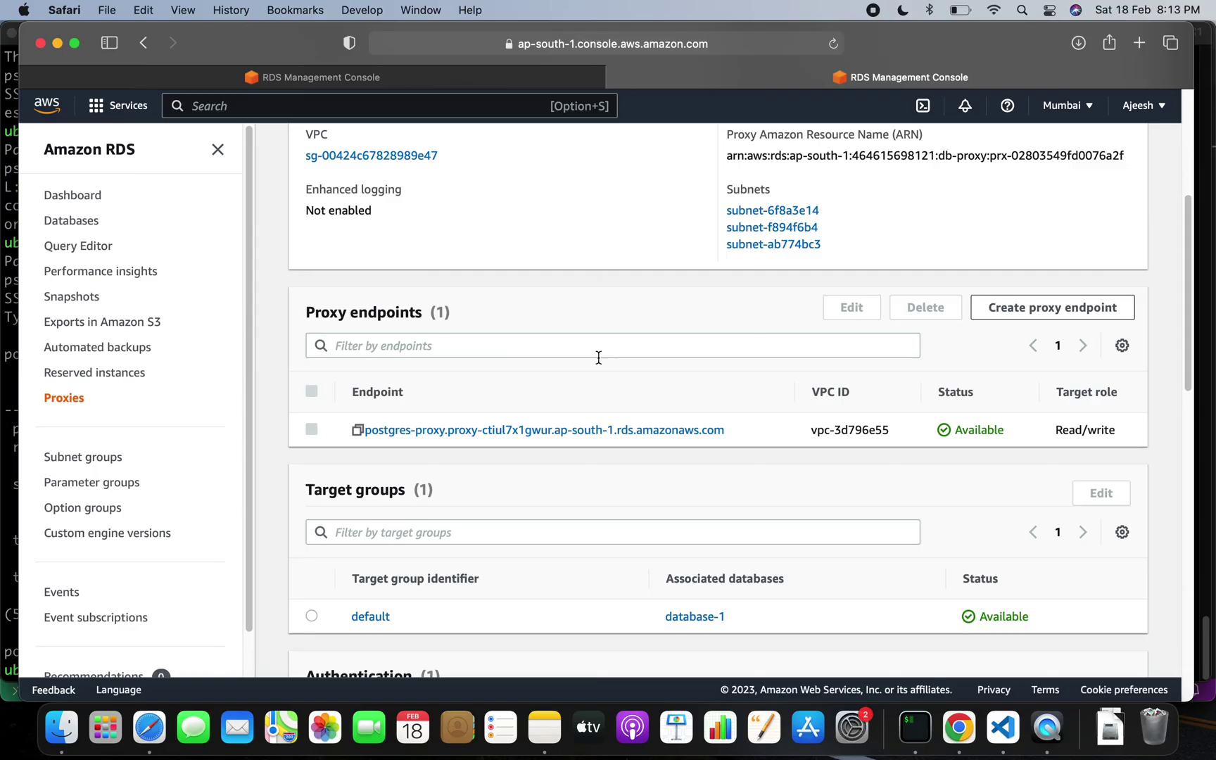
{"action": "key", "text": "super+Tab"}
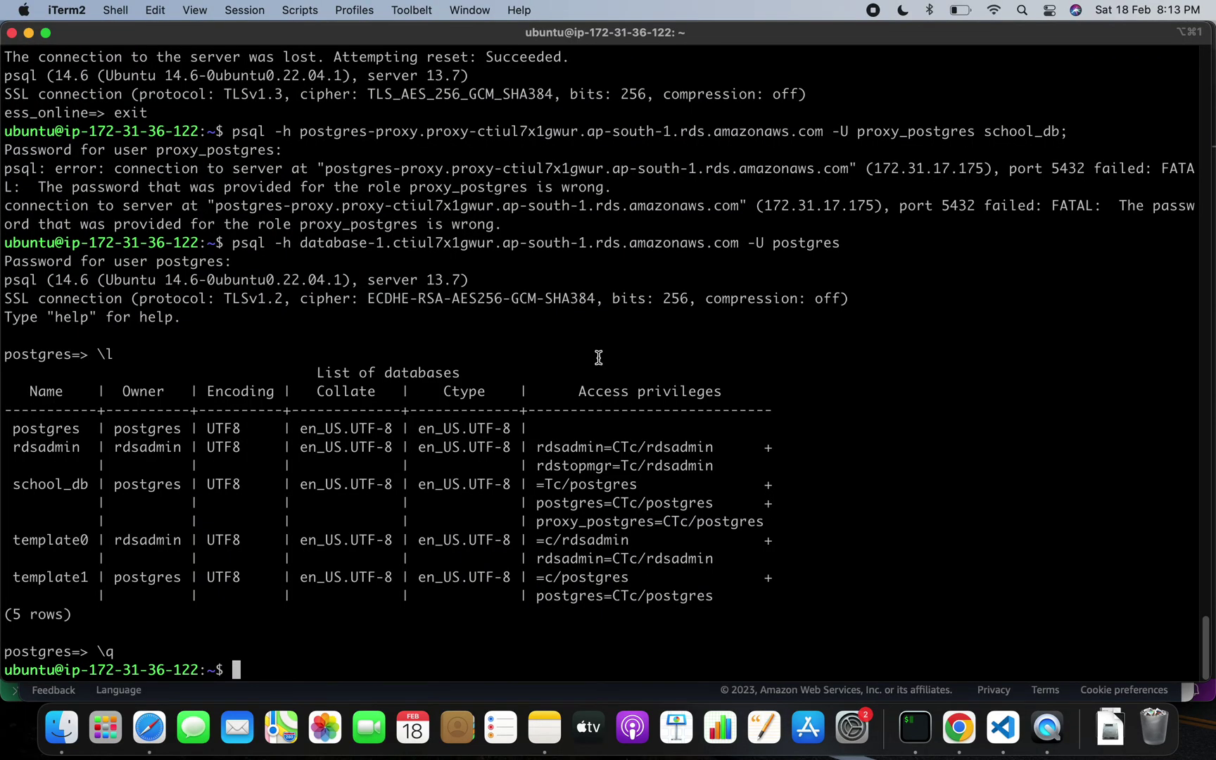
{"action": "key", "text": "super+Tab"}
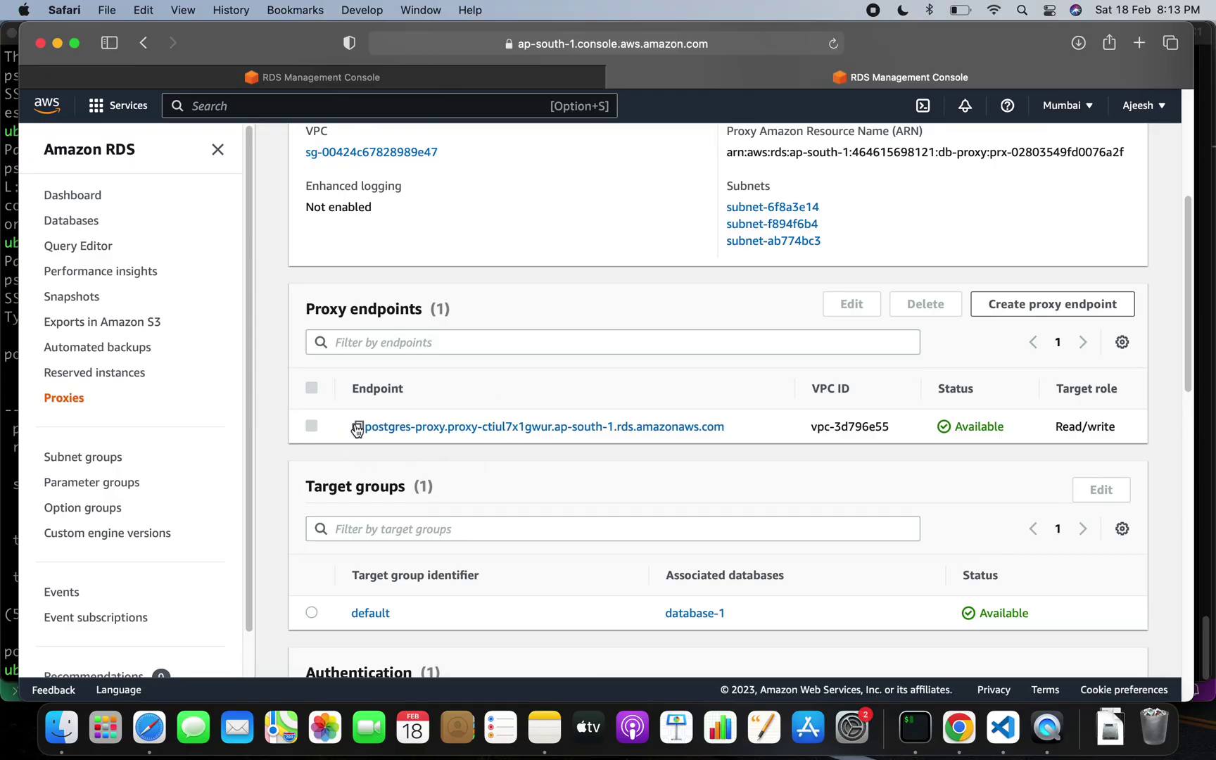
Copy the proxy endpoint and start a psql -h command to it in the terminal
{"action": "left_click", "coordinate": [357, 427]}
{"action": "key", "text": "super+Tab"}
{"action": "type", "text": "psql "}
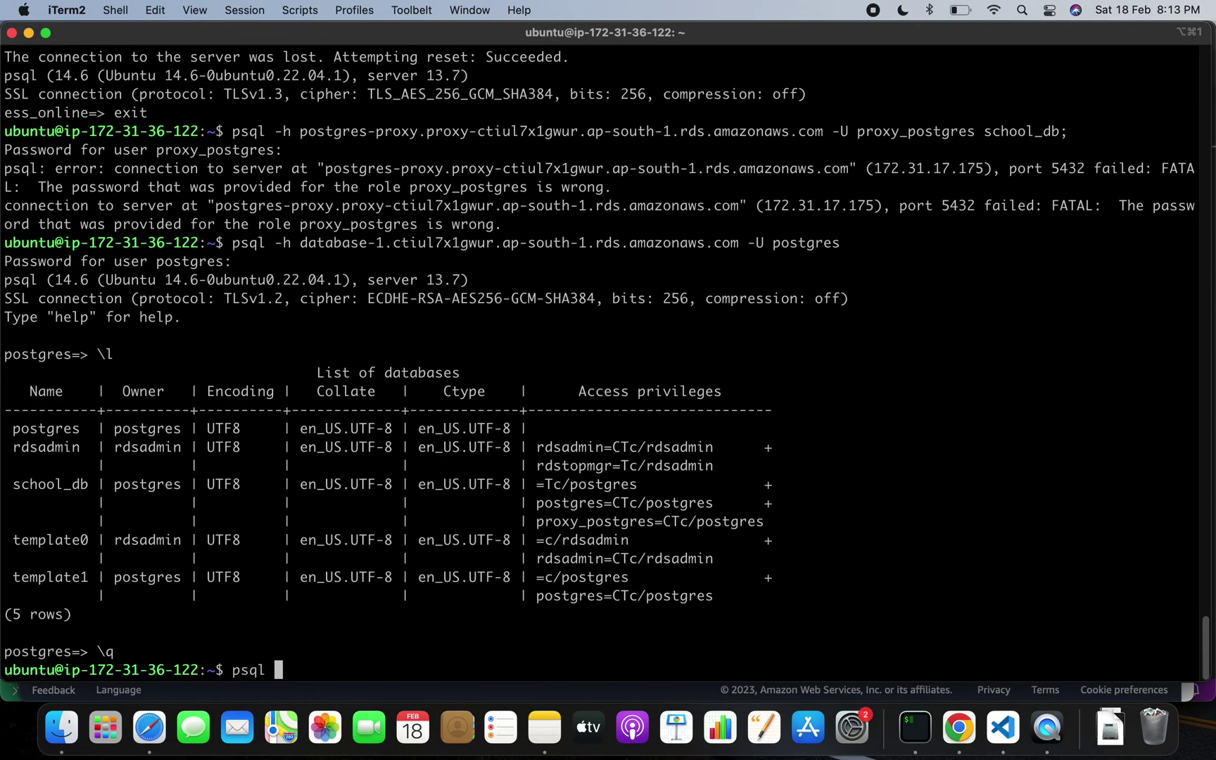
{"action": "type", "text": "-h"}
{"action": "key", "text": "super+v"}
{"action": "type", "text": "-"}
{"action": "key", "text": "super+Tab"}
{"action": "key", "text": "super+Tab"}
{"action": "key", "text": "super+Tab"}
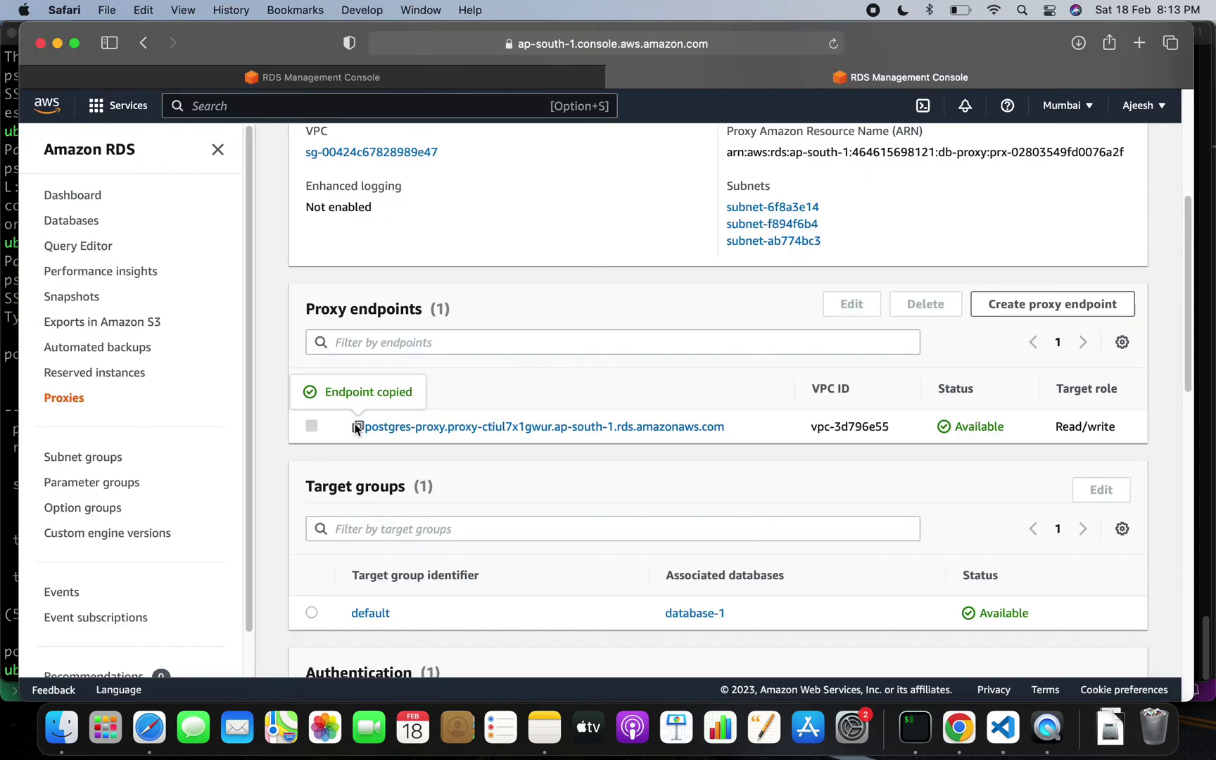
{"action": "key", "text": "super+Tab"}
{"action": "key", "text": "super+Tab"}
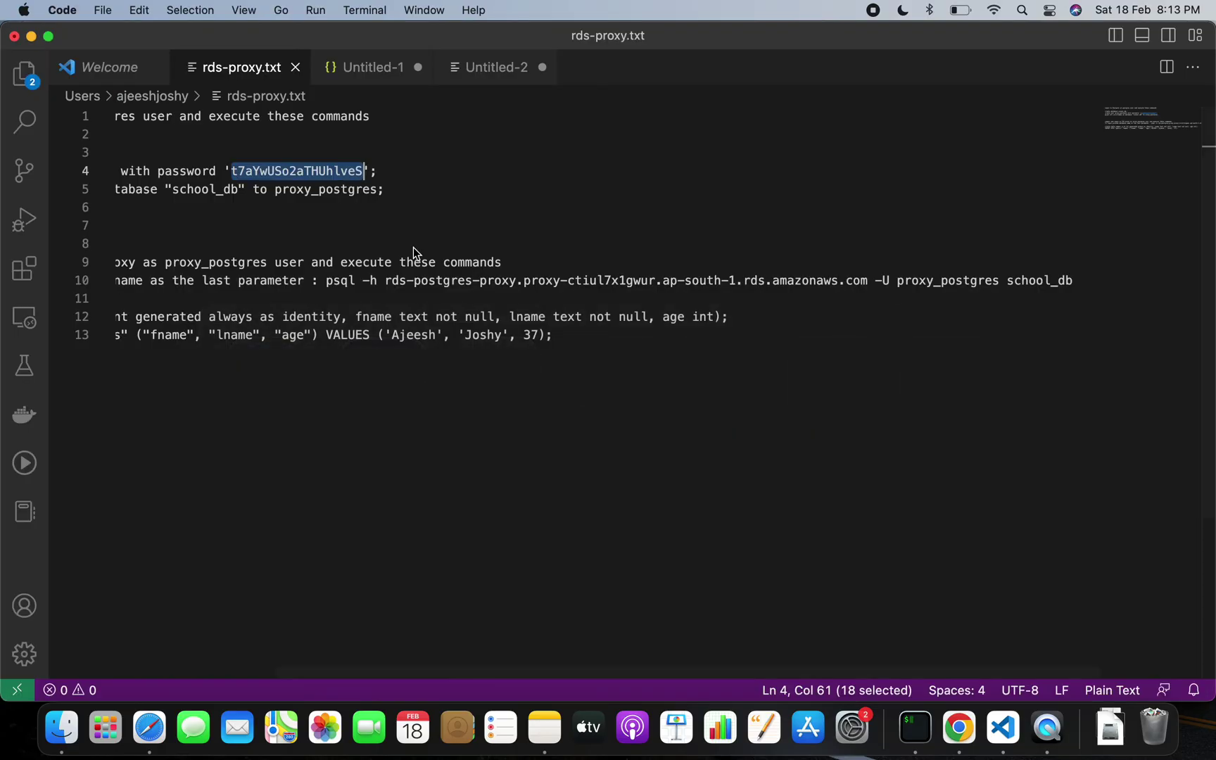
Add the proxy_postgres user from the notes to the proxy psql command and run it
{"action": "scroll", "coordinate": [235, 208], "scroll_direction": "left", "scroll_amount": 5}
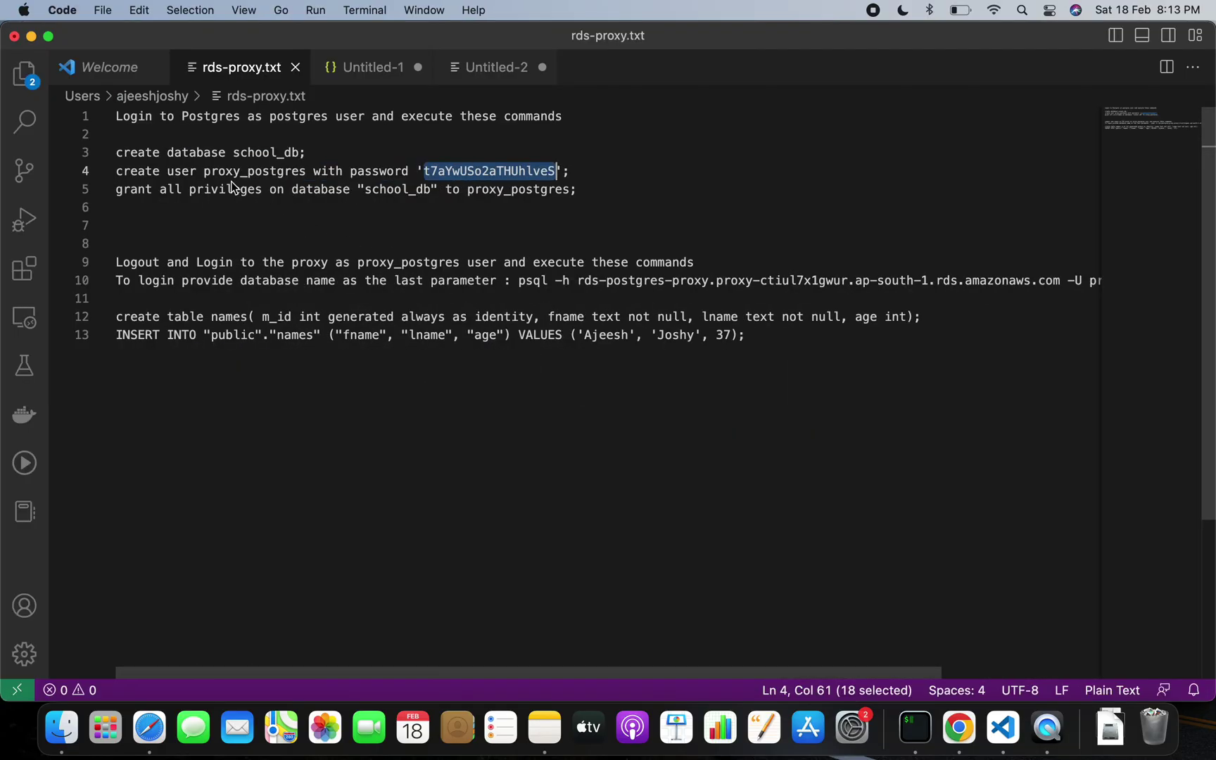
{"action": "double_click", "coordinate": [235, 171]}
{"action": "key", "text": "super+Tab"}
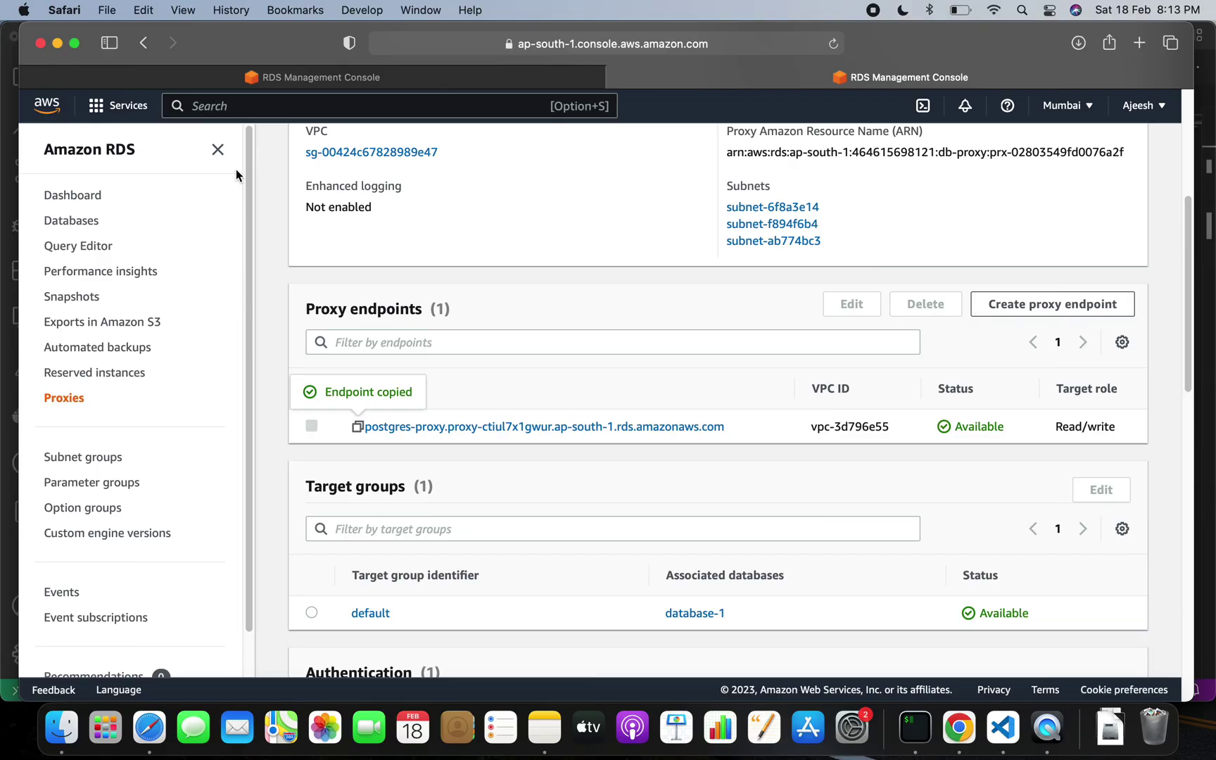
{"action": "key", "text": "super+Tab"}
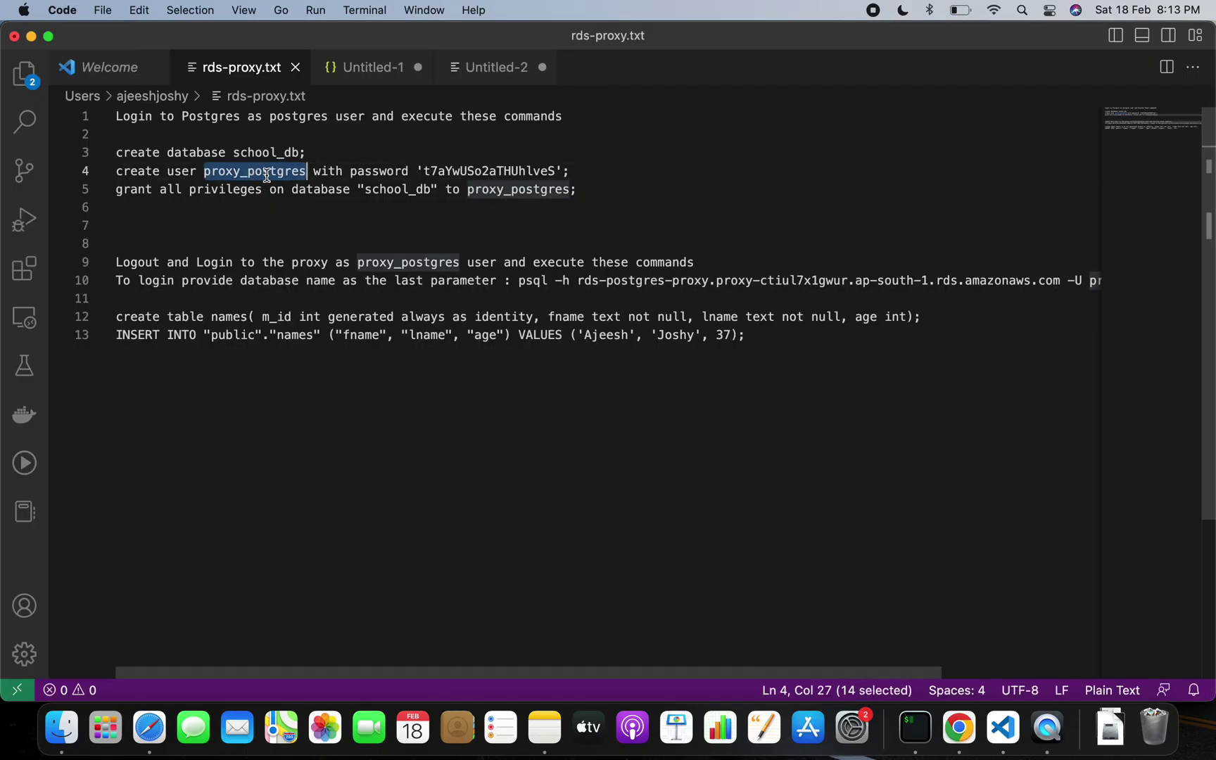
{"action": "key", "text": "super+Tab"}
{"action": "key", "text": "super+Tab"}
{"action": "key", "text": "super+v"}
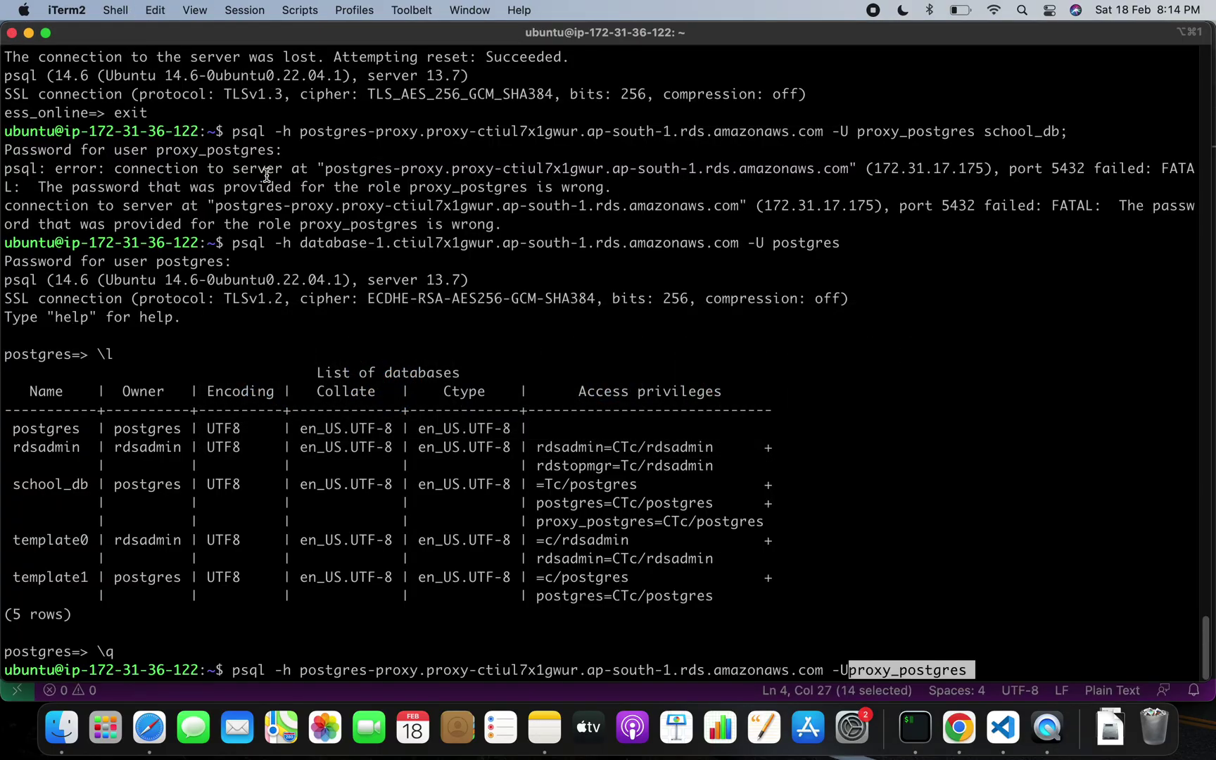
{"action": "key", "text": "Left"}
{"action": "key", "text": "Left"}
{"action": "key", "text": "Left"}
{"action": "key", "text": "Left"}
{"action": "key", "text": "Left"}
{"action": "key", "text": "Left"}
{"action": "key", "text": "Left"}
{"action": "key", "text": "Left"}
{"action": "key", "text": "Left"}
{"action": "key", "text": "Left"}
{"action": "key", "text": "Left"}
{"action": "key", "text": "Left"}
{"action": "key", "text": "Left"}
{"action": "key", "text": "Left"}
{"action": "key", "text": "Right"}
{"action": "key", "text": "Right"}
{"action": "key", "text": "Right"}
{"action": "key", "text": "Right"}
{"action": "key", "text": "Right"}
{"action": "key", "text": "Right"}
{"action": "key", "text": "Right"}
{"action": "key", "text": "Right"}
{"action": "key", "text": "Right"}
{"action": "key", "text": "Right"}
{"action": "key", "text": "Right"}
{"action": "key", "text": "Right"}
{"action": "key", "text": "Right"}
{"action": "key", "text": "Return"}
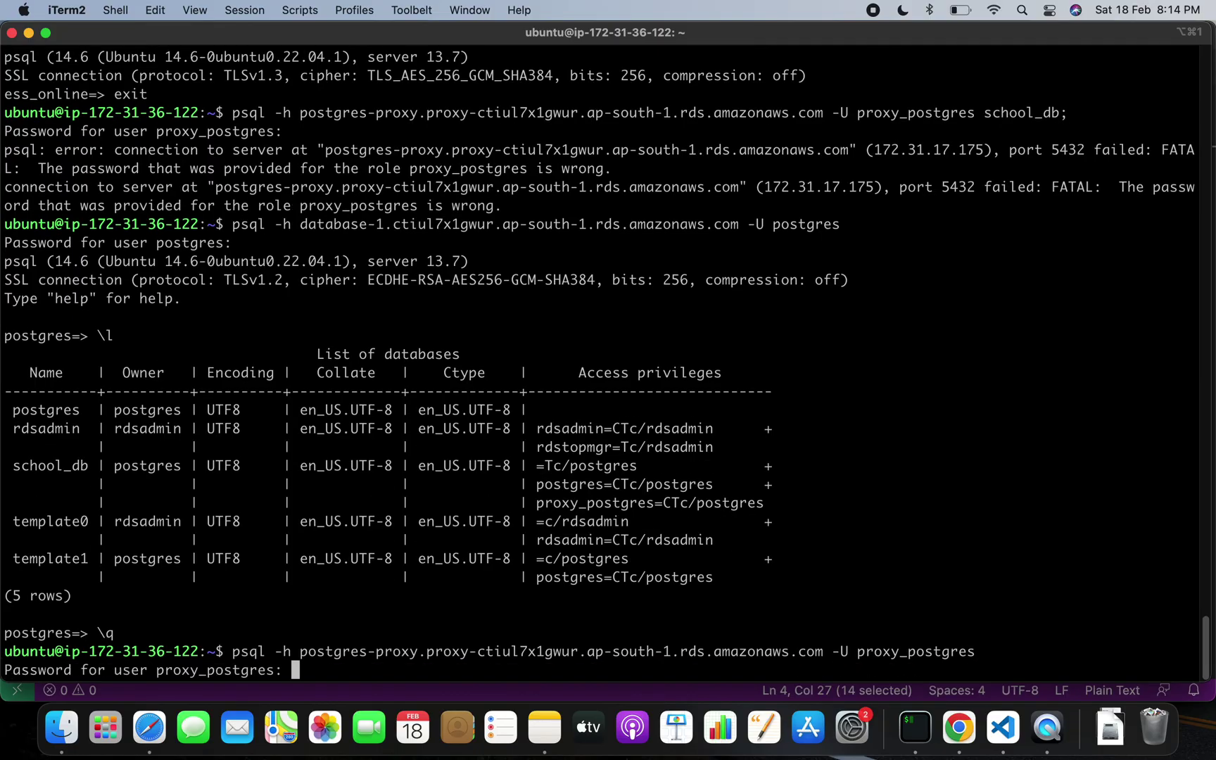
Cancel the password prompt and rerun the proxy command with school_db as the database
{"action": "key", "text": "super+Tab"}
{"action": "double_click", "coordinate": [486, 169]}
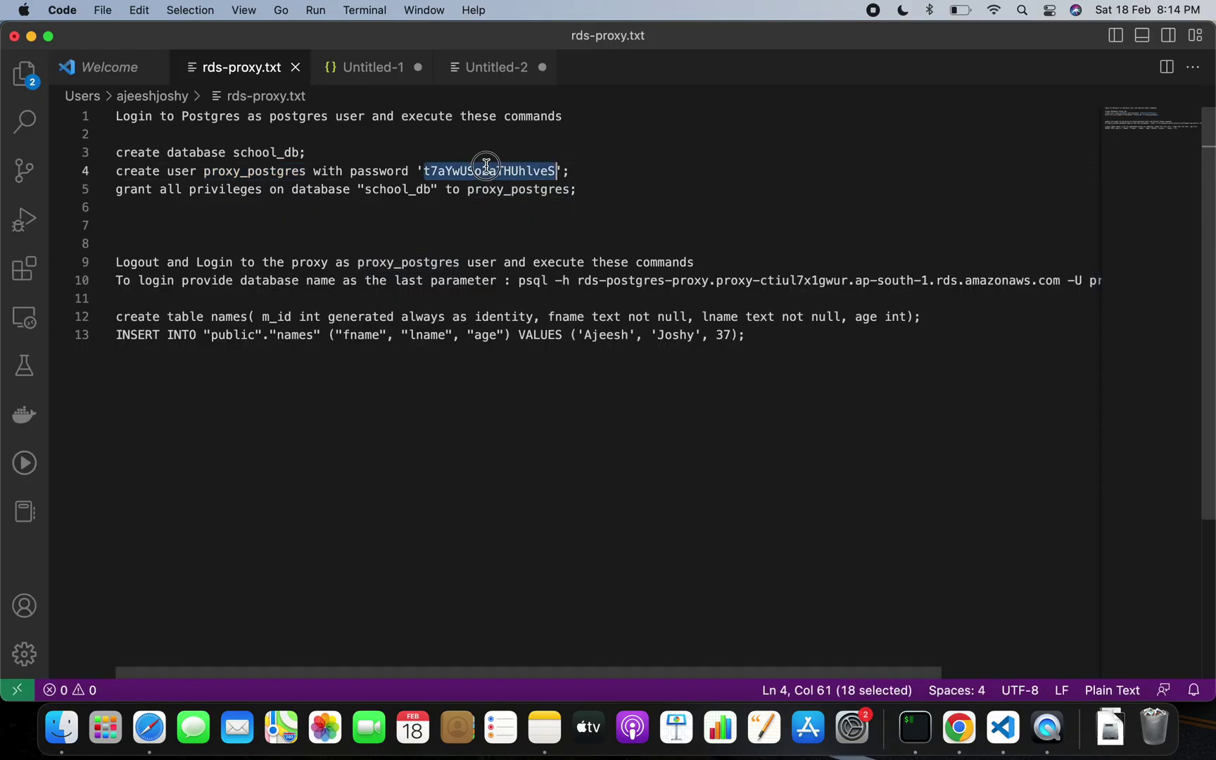
{"action": "key", "text": "super+Tab"}
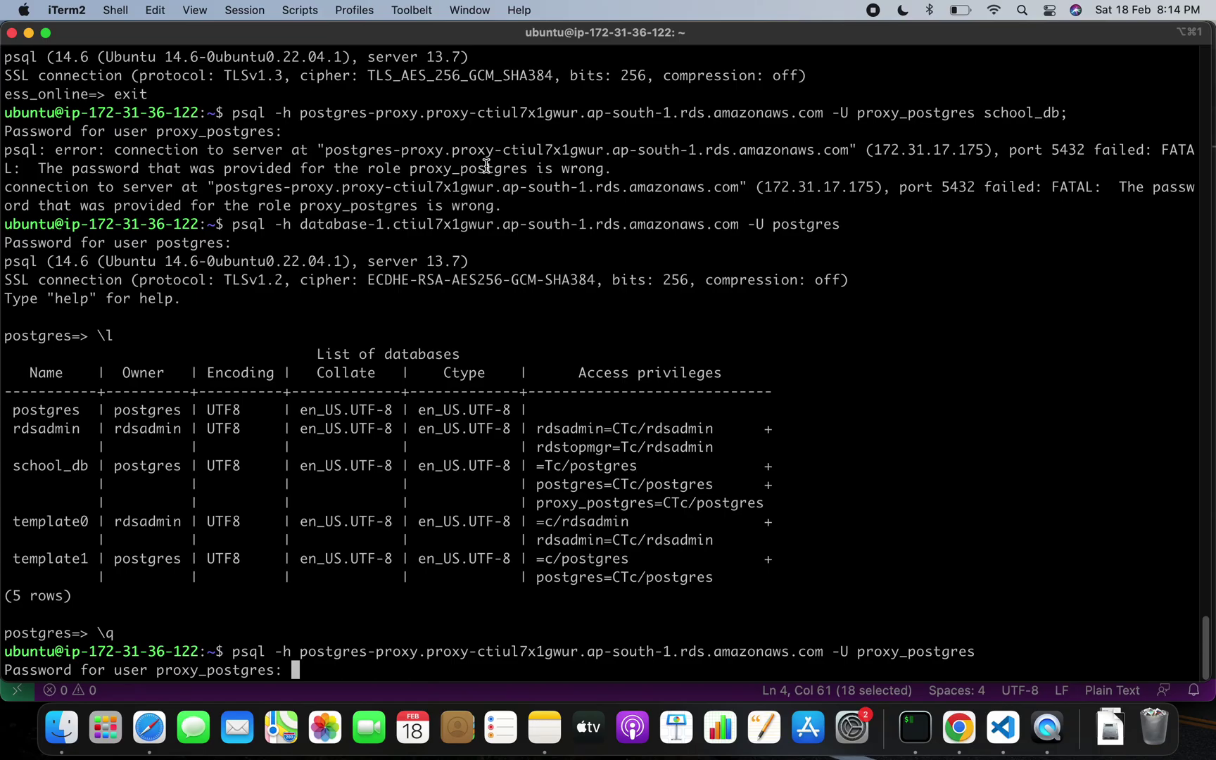
{"action": "key", "text": "ctrl+c"}
{"action": "key", "text": "Up"}
{"action": "key", "text": "super+Tab"}
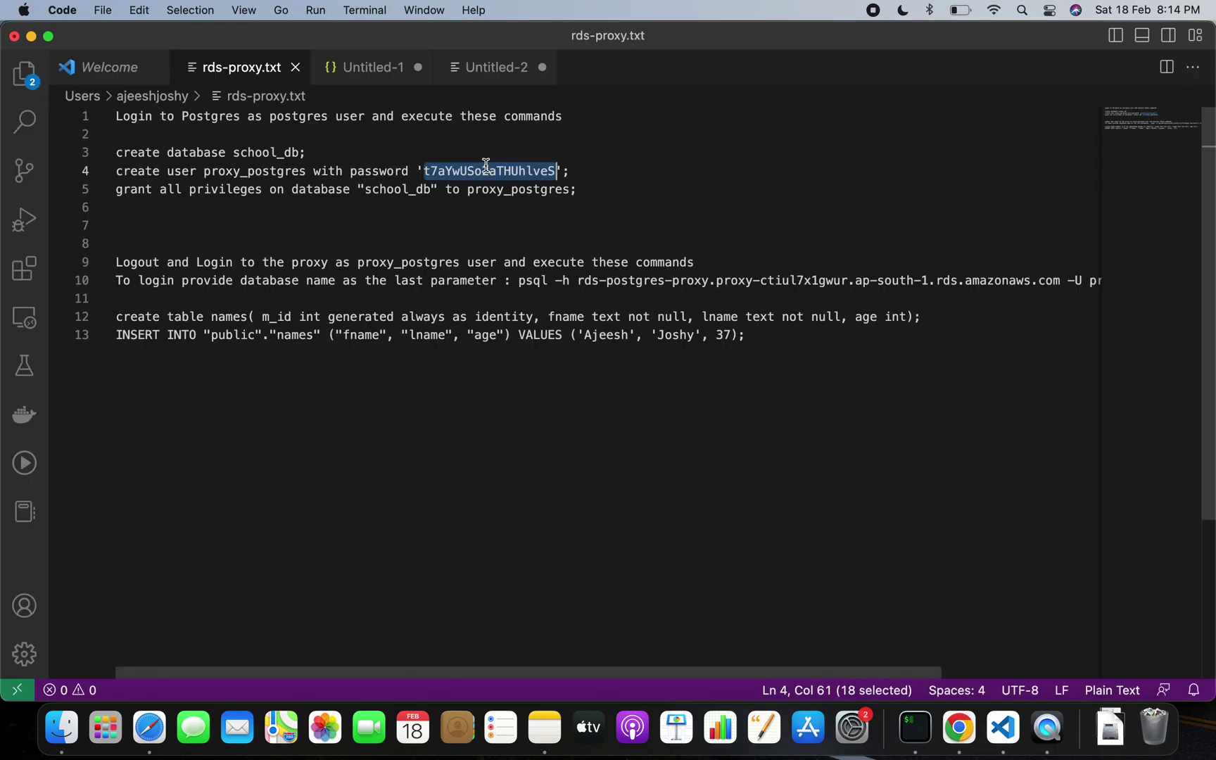
{"action": "double_click", "coordinate": [276, 151]}
{"action": "key", "text": "super+Tab"}
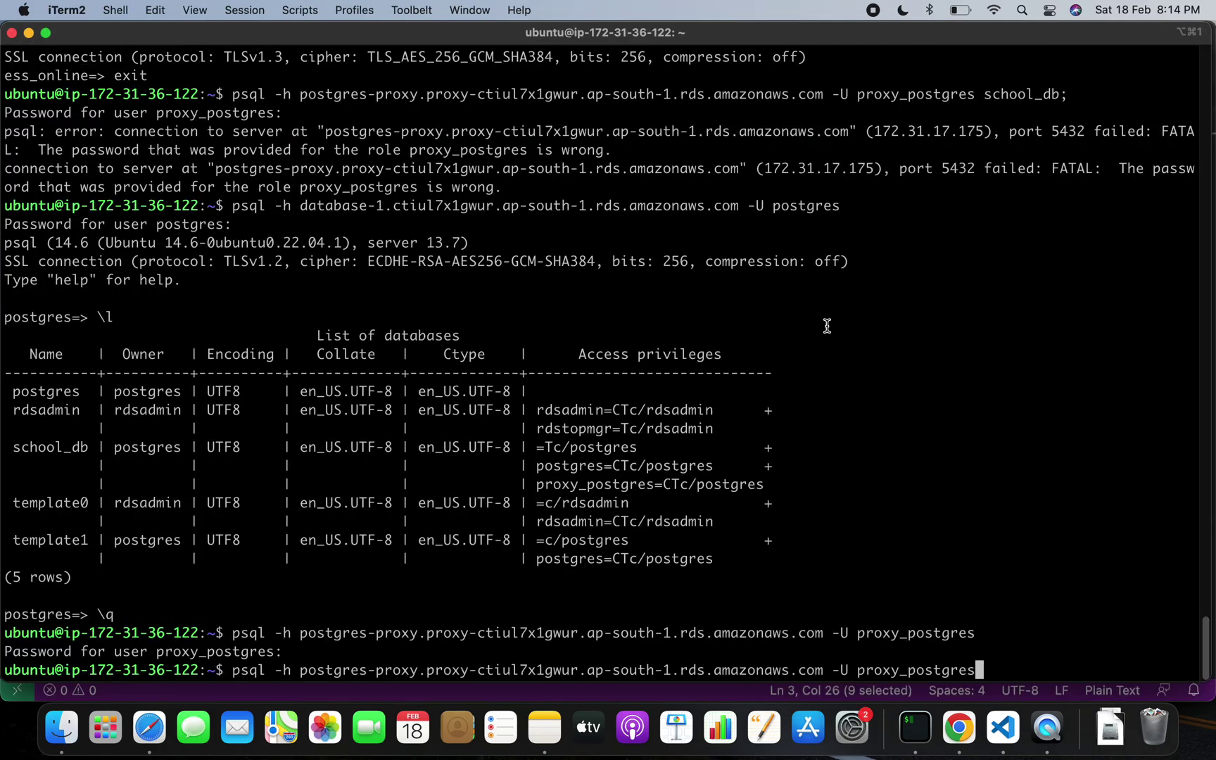
{"action": "key", "text": "super+v"}
{"action": "key", "text": "Return"}
Paste the proxy_postgres password from the notes to complete the connection
{"action": "key", "text": "super+Tab"}
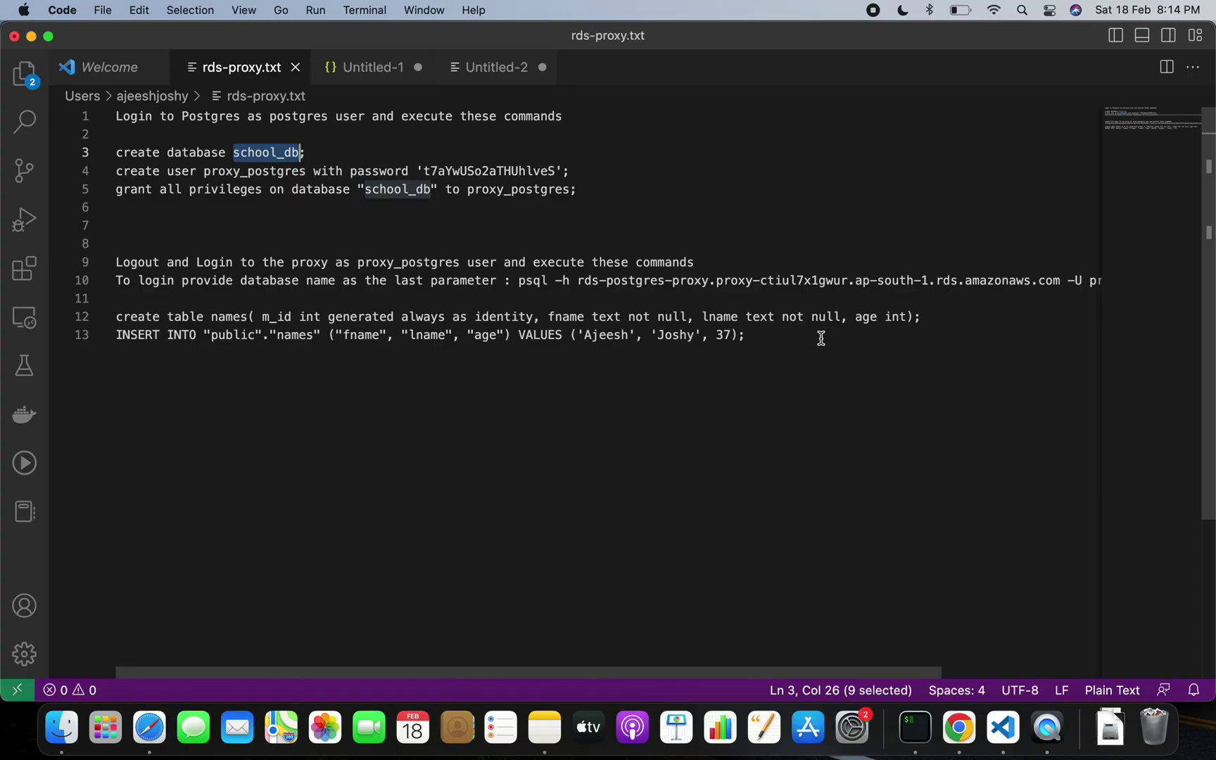
{"action": "double_click", "coordinate": [497, 173]}
{"action": "key", "text": "super+Tab"}
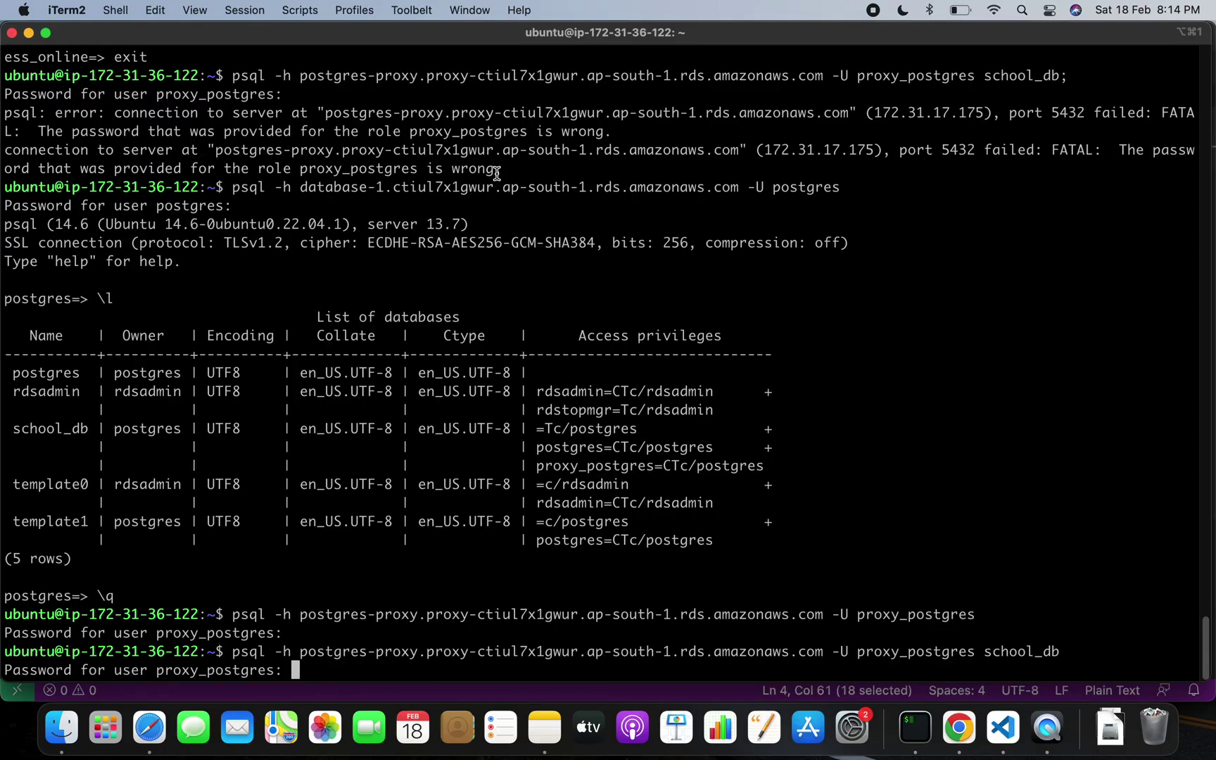
{"action": "key", "text": "super+v"}
{"action": "key", "text": "Return"}
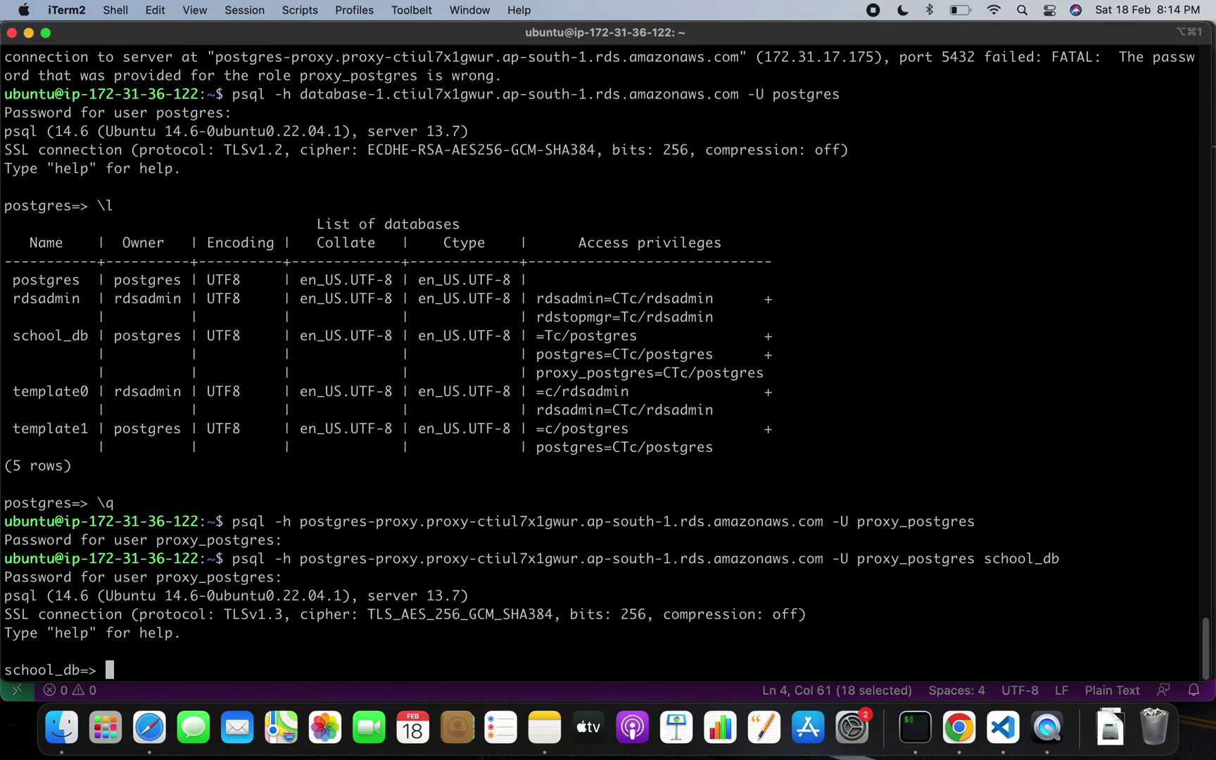
List the tables in school_db with \dt and locate school_db in the notes
{"action": "type", "text": "\\dt;"}
{"action": "key", "text": "Return"}
{"action": "key", "text": "super+Tab"}
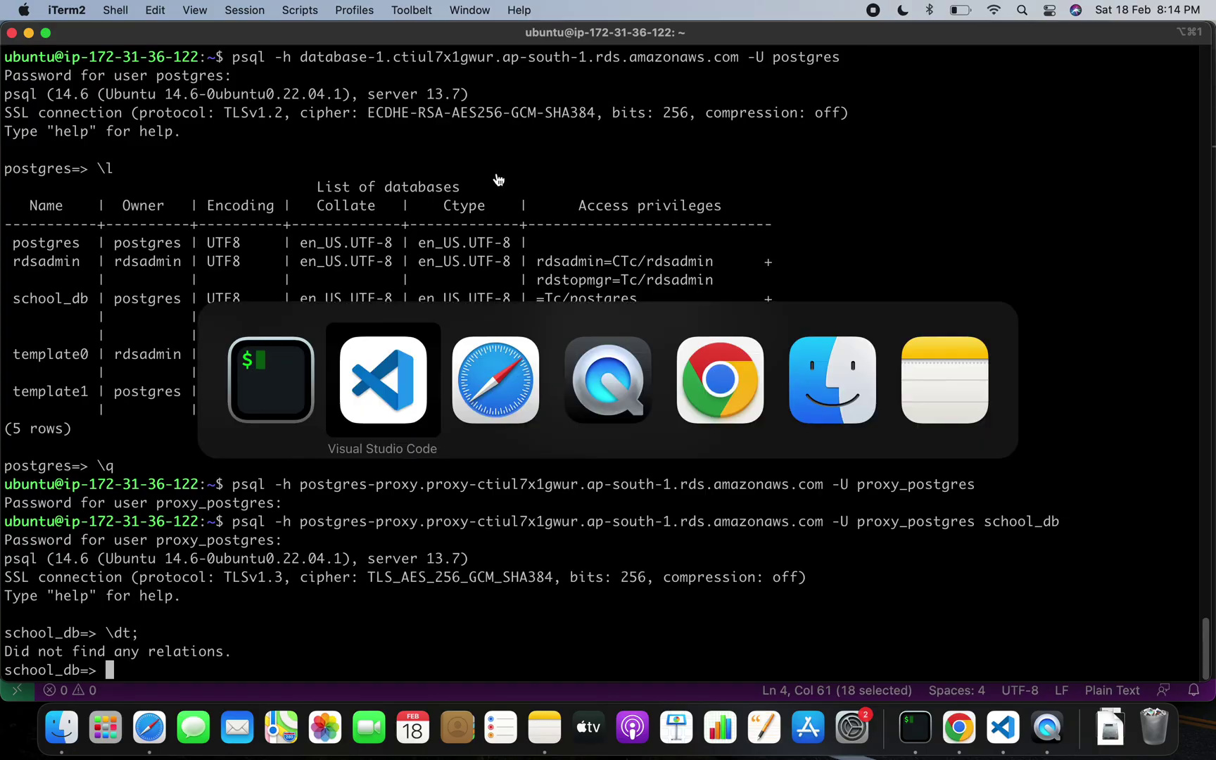
{"action": "key", "text": "super+Tab"}
{"action": "key", "text": "super+shift+Tab"}
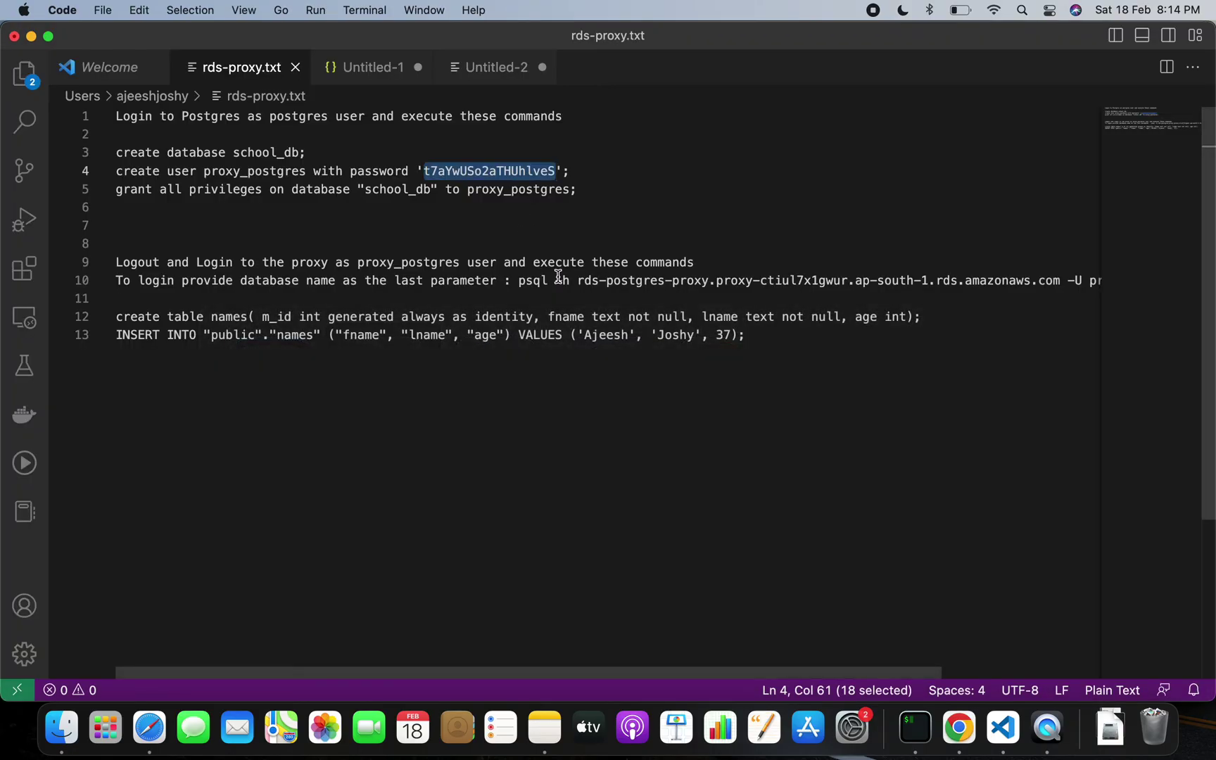
{"action": "left_click", "coordinate": [199, 297]}
{"action": "key", "text": "super+Tab"}
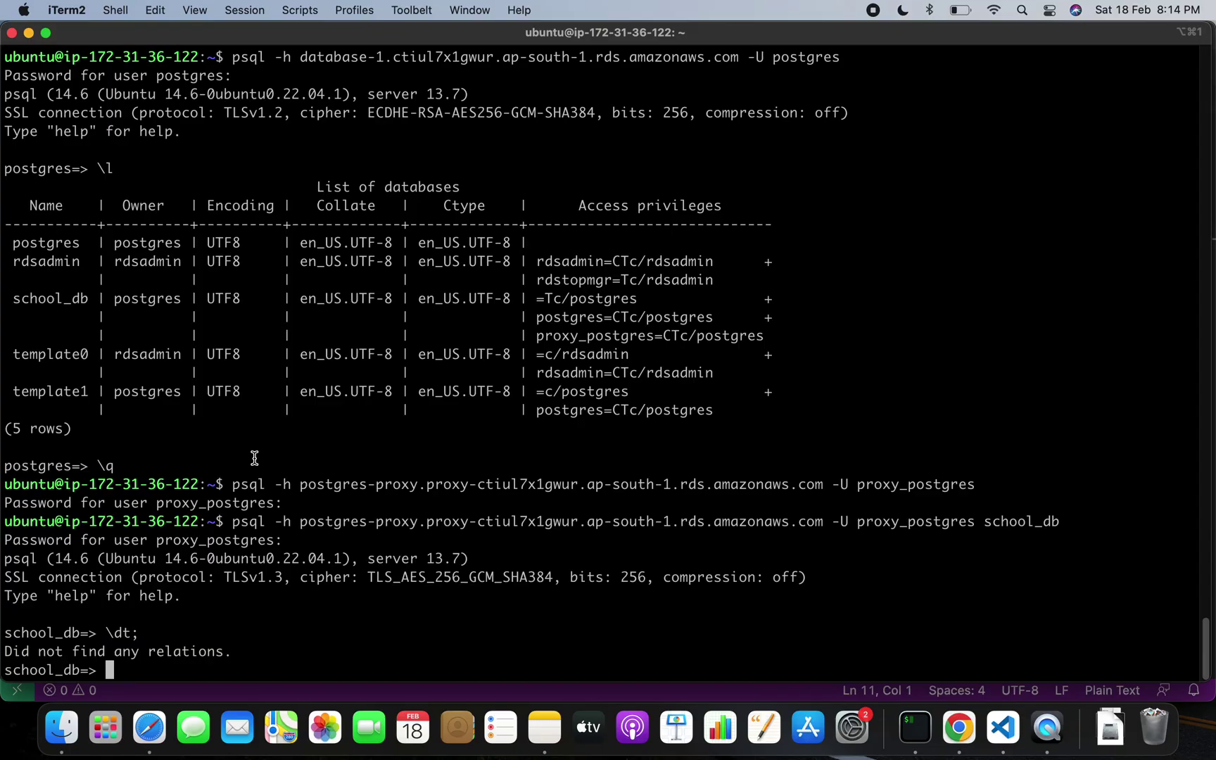
{"action": "double_click", "coordinate": [60, 632]}
{"action": "key", "text": "super+Tab"}
{"action": "double_click", "coordinate": [259, 152]}
{"action": "left_click", "coordinate": [336, 190]}
{"action": "key", "text": "super+Tab"}
{"action": "left_click", "coordinate": [243, 633]}
{"action": "key", "text": "super+Tab"}
Create the names table by running the CREATE TABLE statement copied from the notes
{"action": "left_click", "coordinate": [241, 316]}
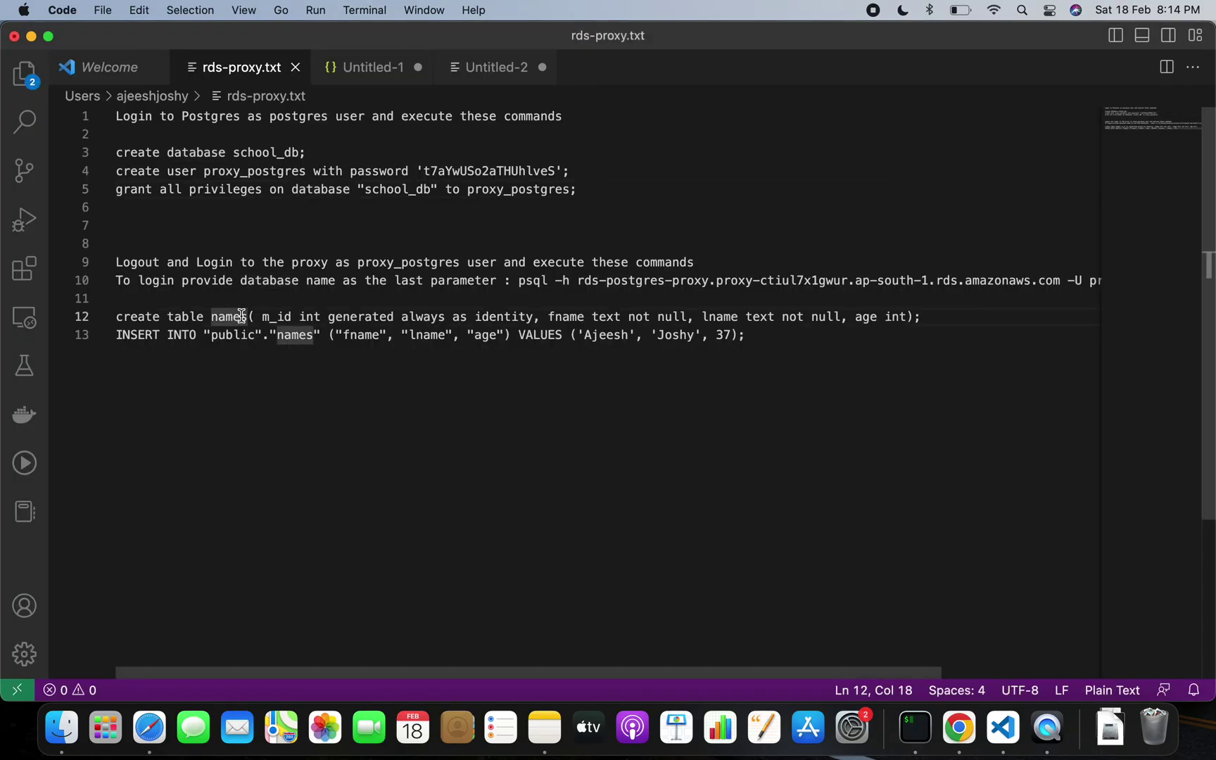
{"action": "key", "text": "super+Left"}
{"action": "key", "text": "super+shift+Right"}
{"action": "key", "text": "super+c"}
{"action": "key", "text": "super+Tab"}
{"action": "key", "text": "super+v"}
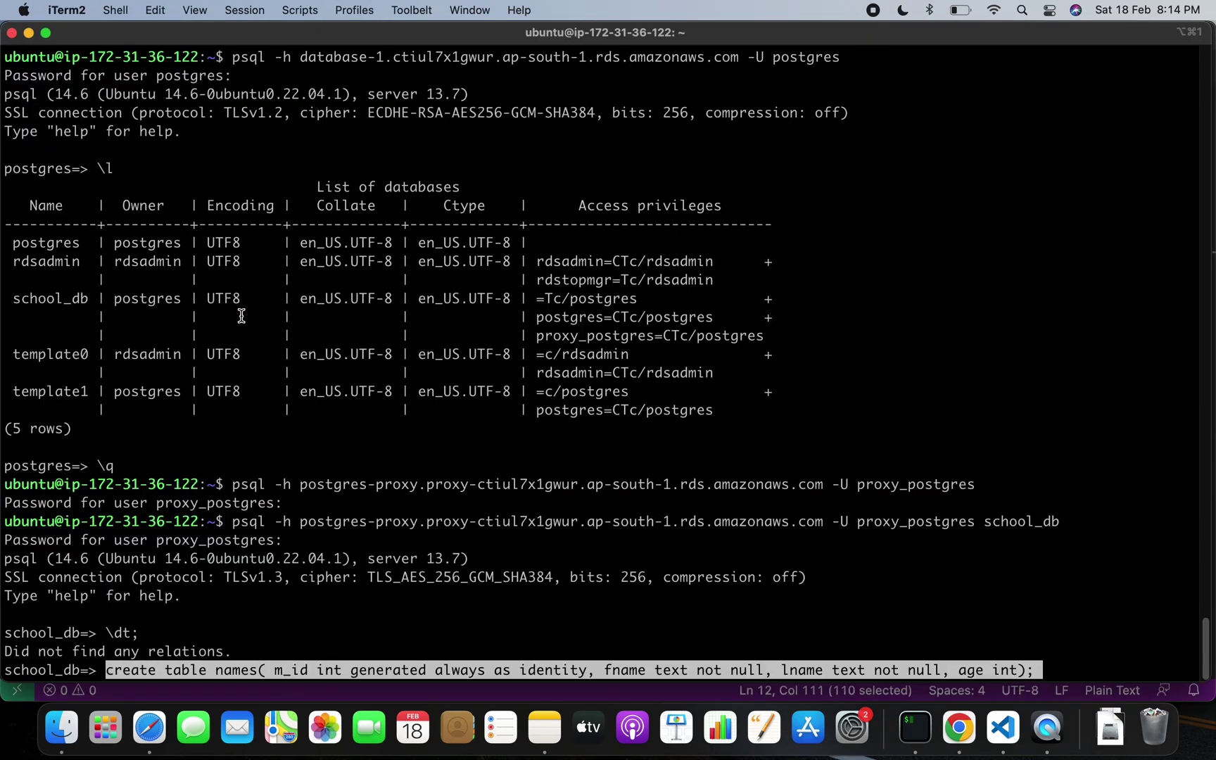
{"action": "key", "text": "Return"}
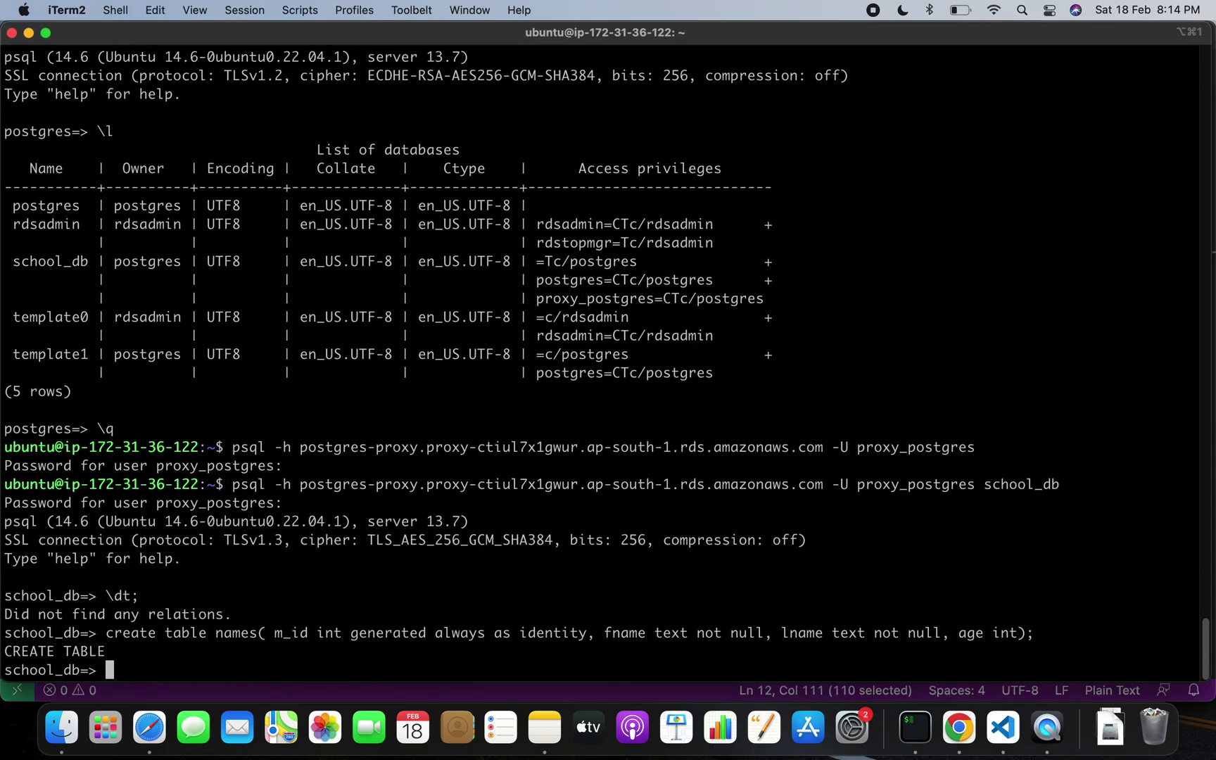
Insert a row into names from the notes and check it with select * from names;
{"action": "key", "text": "super+Tab"}
{"action": "key", "text": "Down"}
{"action": "key", "text": "super+Left"}
{"action": "key", "text": "super+shift+Right"}
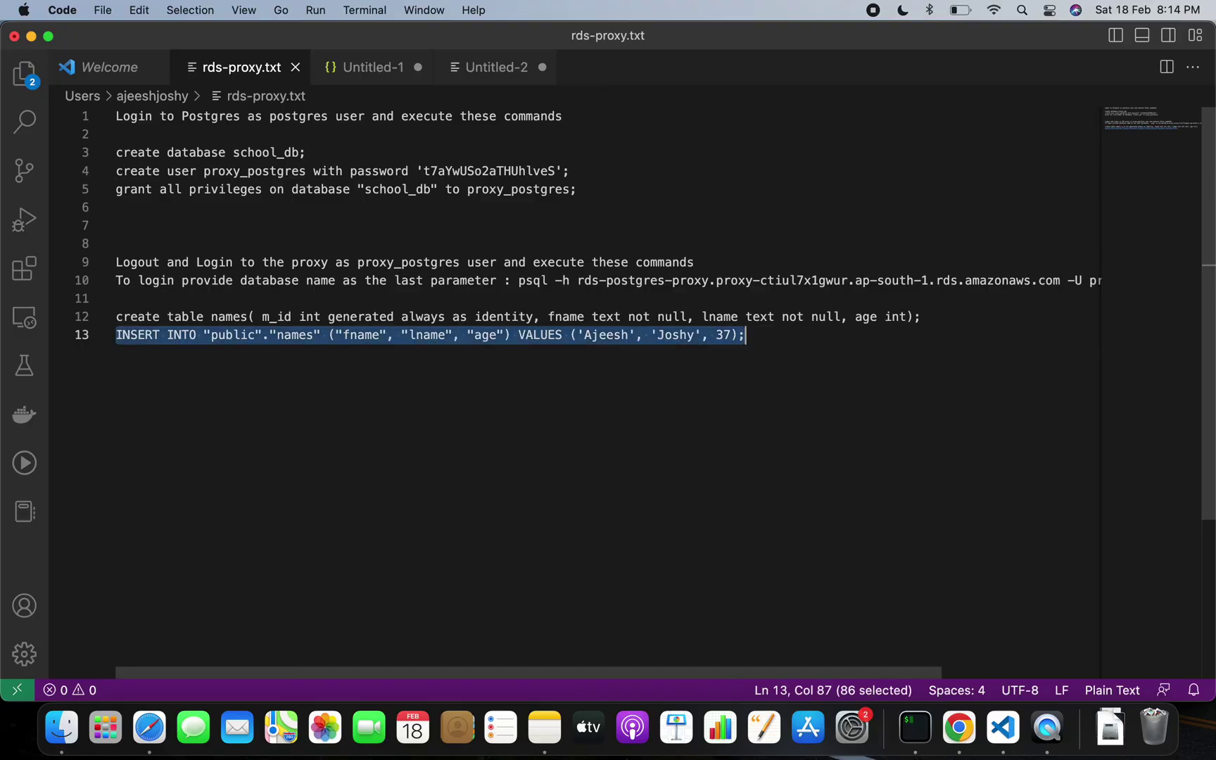
{"action": "key", "text": "super+c"}
{"action": "key", "text": "super+Tab"}
{"action": "key", "text": "super+v"}
{"action": "key", "text": "Return"}
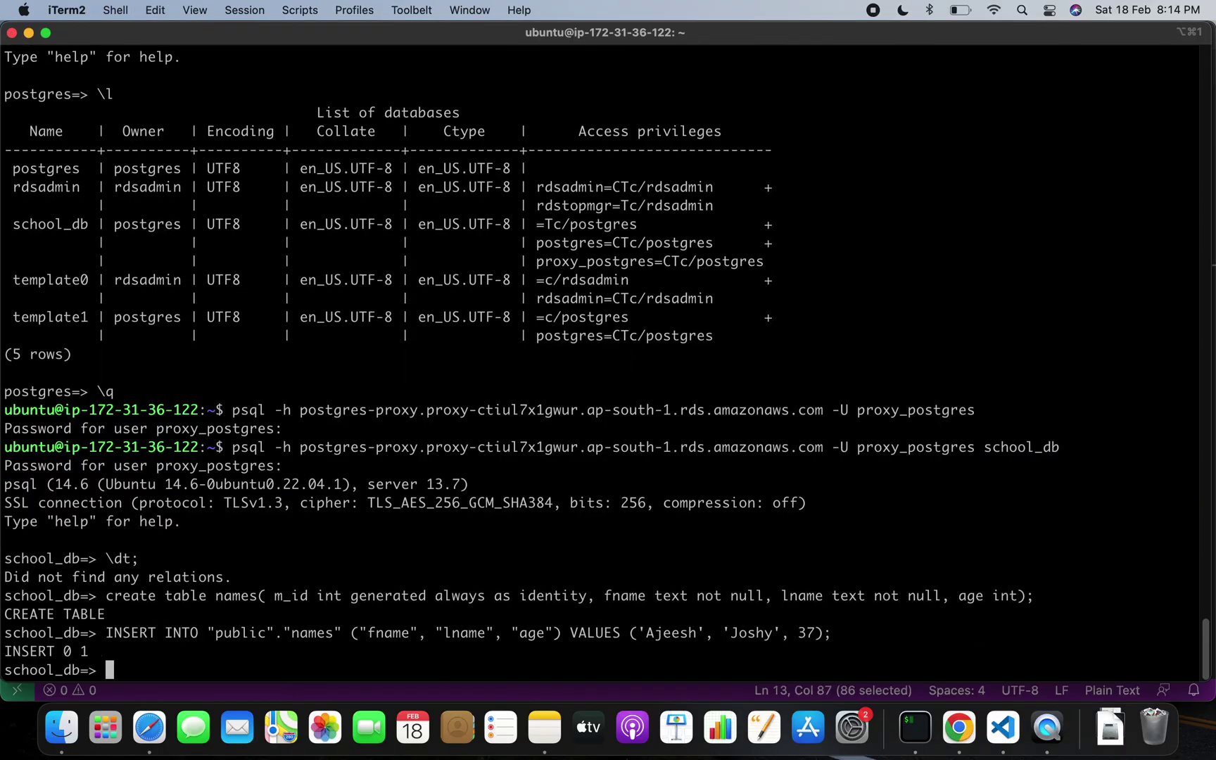
{"action": "type", "text": "select * from names;"}
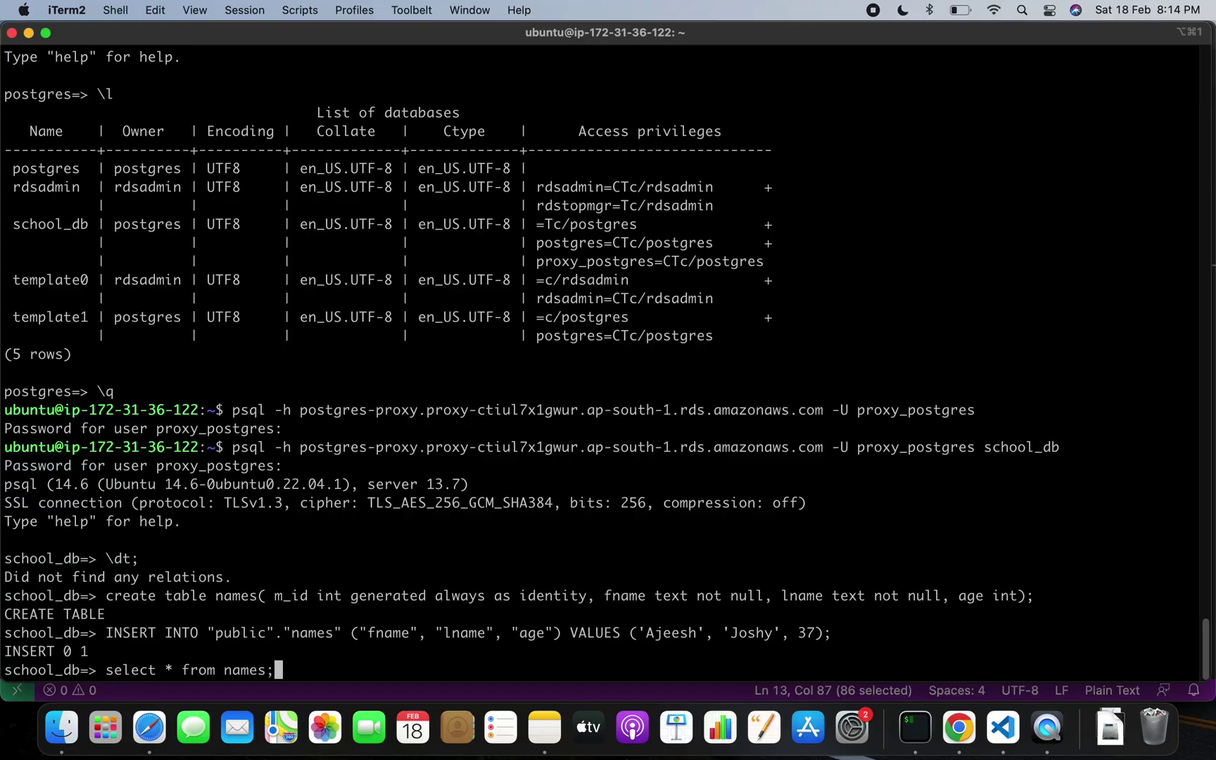
{"action": "key", "text": "Return"}
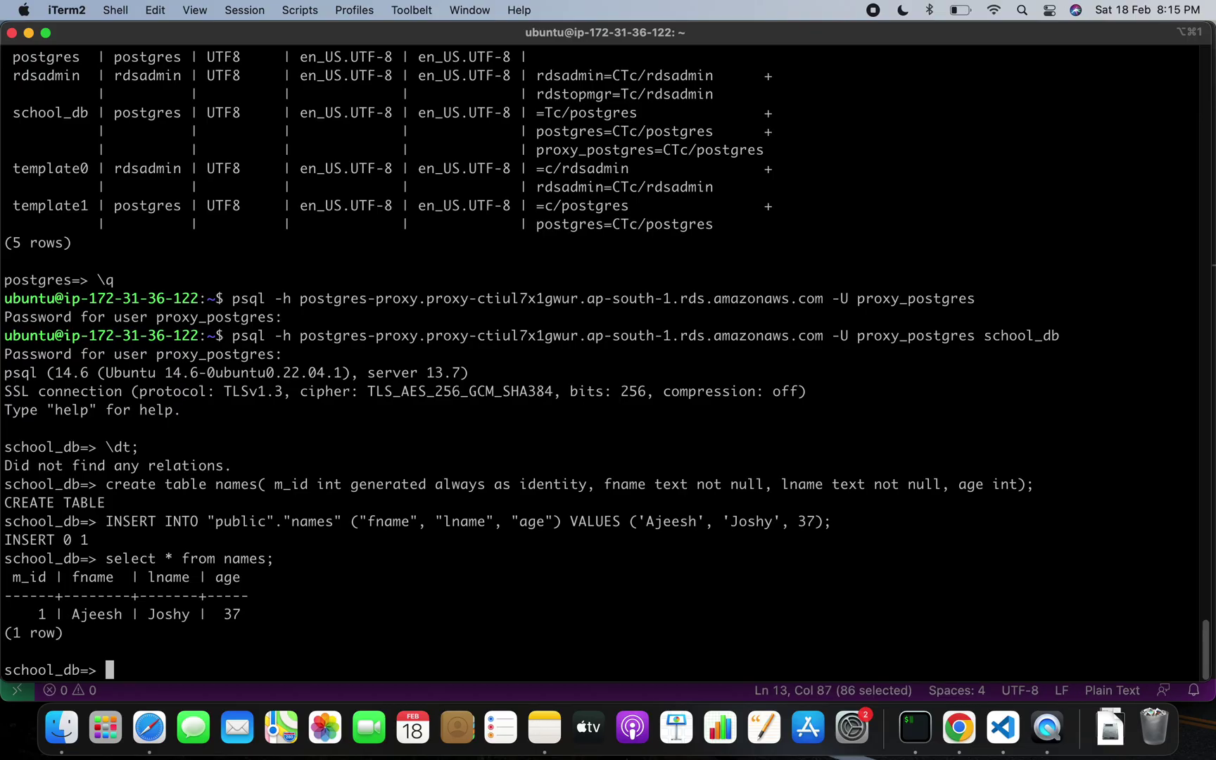
Point out the proxy endpoint and proxy_postgres user in the command and the notes' create user statement
{"action": "key", "text": "super+Tab"}
{"action": "key", "text": "super+Tab"}
{"action": "left_click_drag", "start_coordinate": [302, 335], "coordinate": [825, 333]}
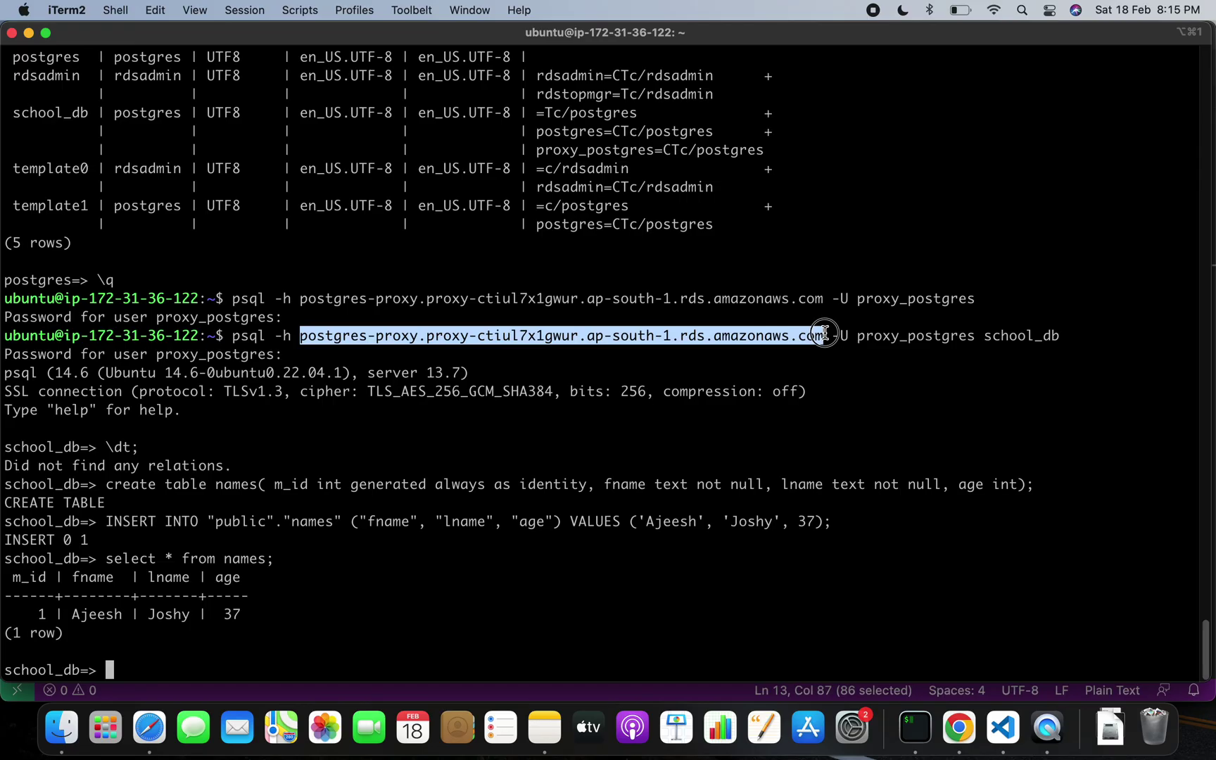
{"action": "left_click", "coordinate": [916, 335]}
{"action": "double_click", "coordinate": [916, 335]}
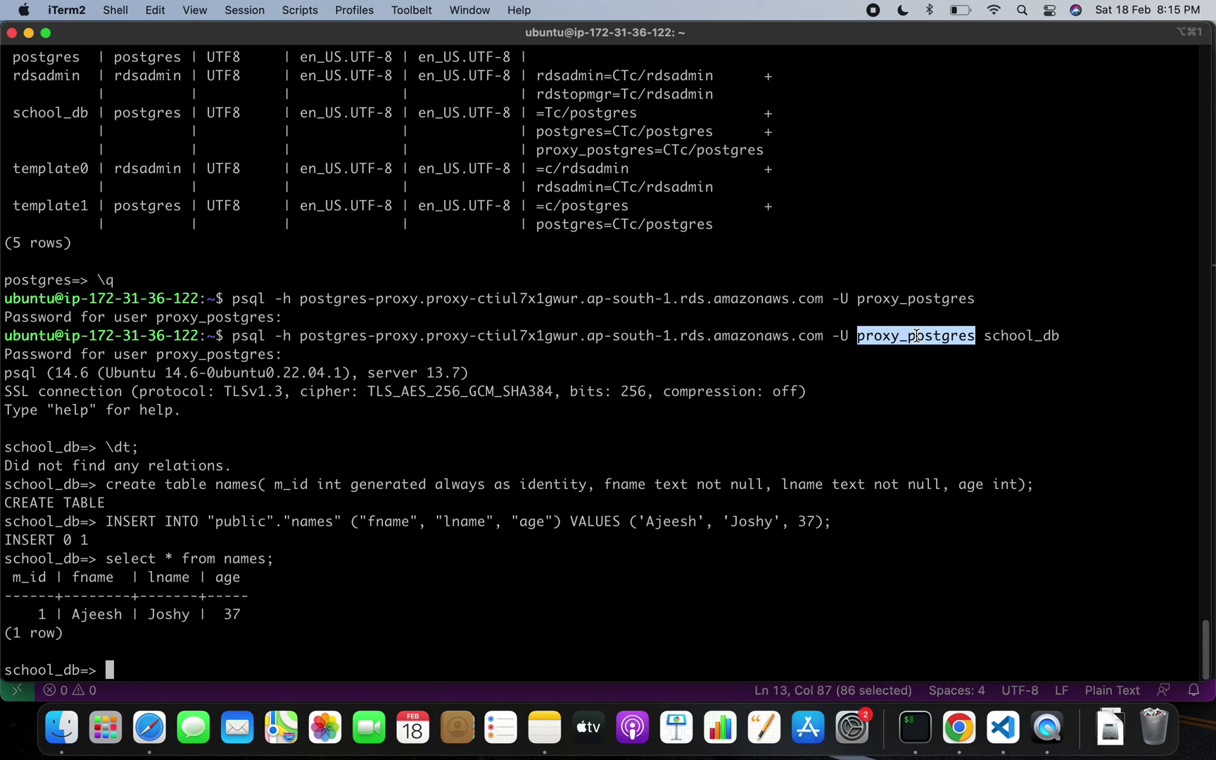
{"action": "left_click", "coordinate": [1011, 736]}
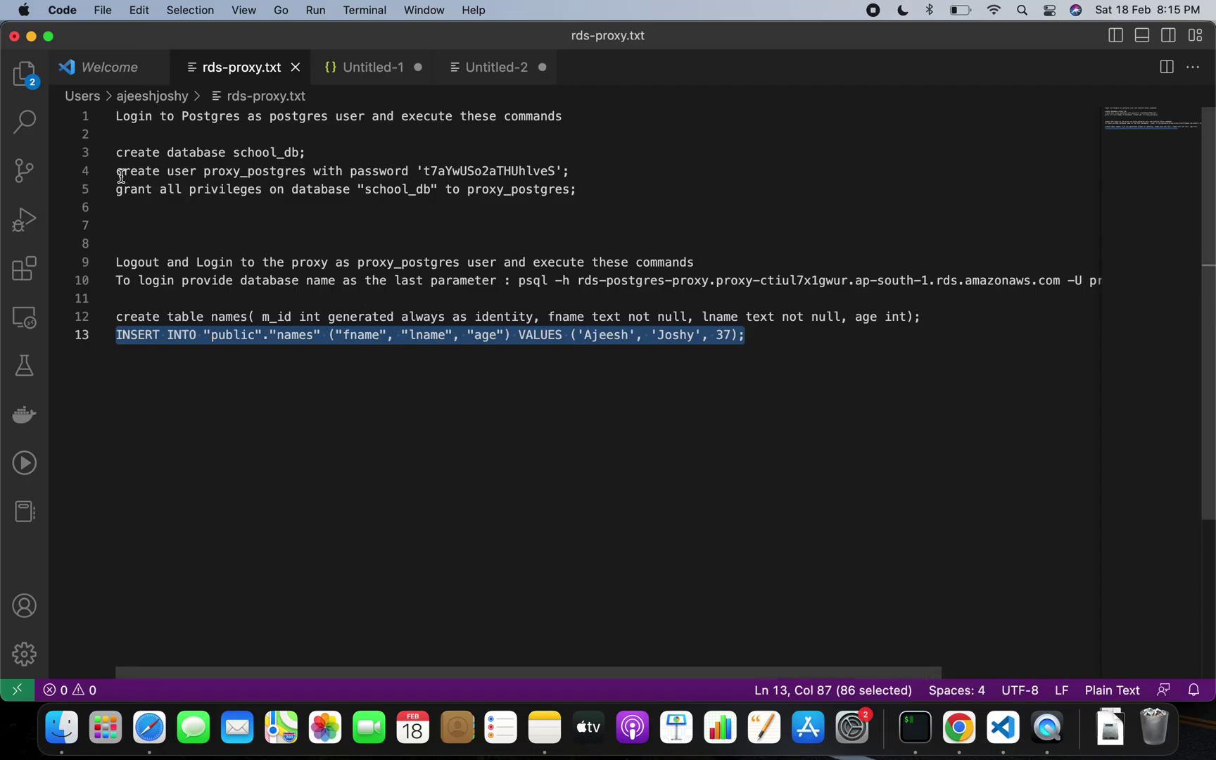
{"action": "left_click_drag", "start_coordinate": [116, 173], "coordinate": [603, 175]}
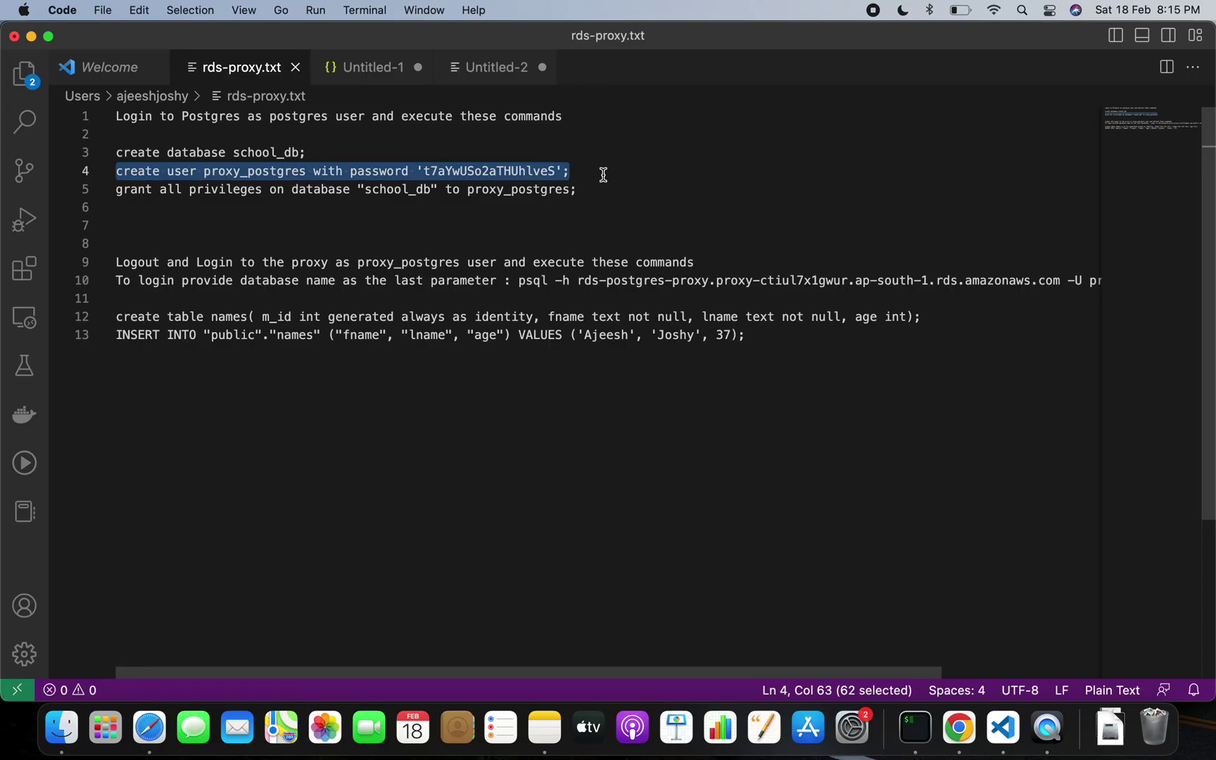
{"action": "key", "text": "super+Tab"}
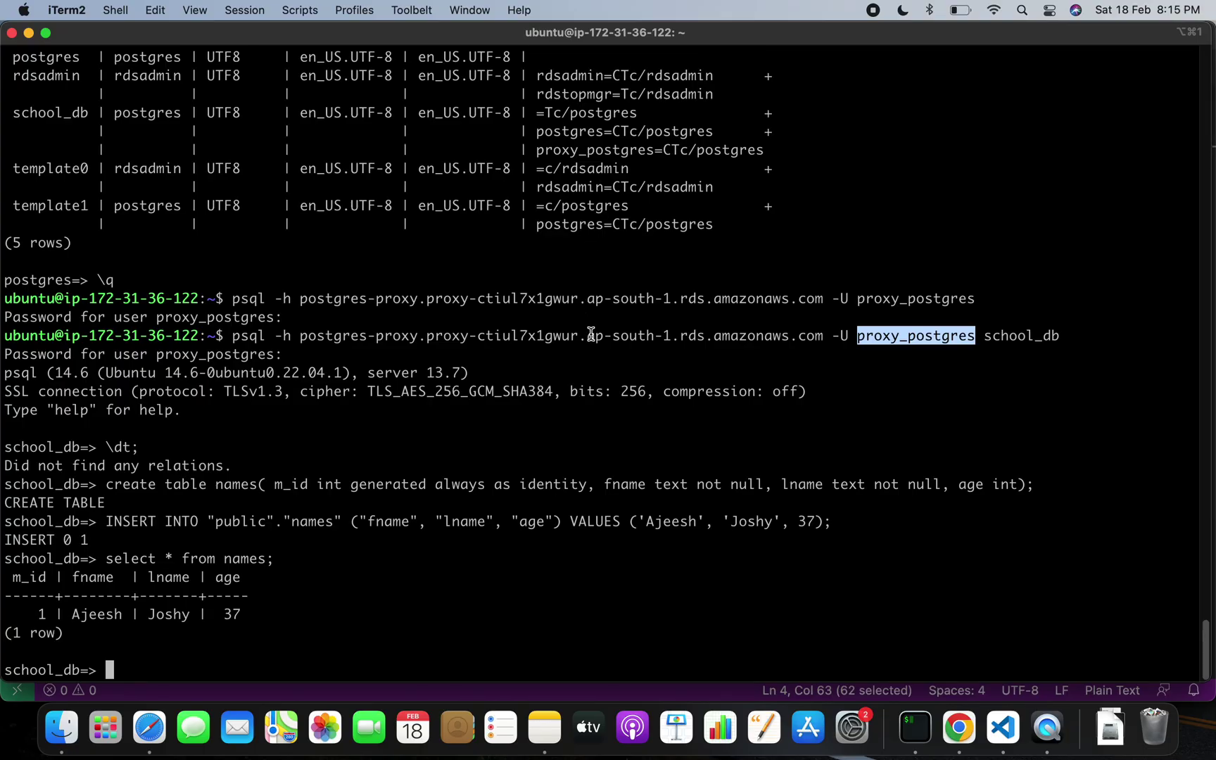
Quit psql with \q back to the ubuntu shell and switch to the AWS console
{"action": "type", "text": "\\q;"}
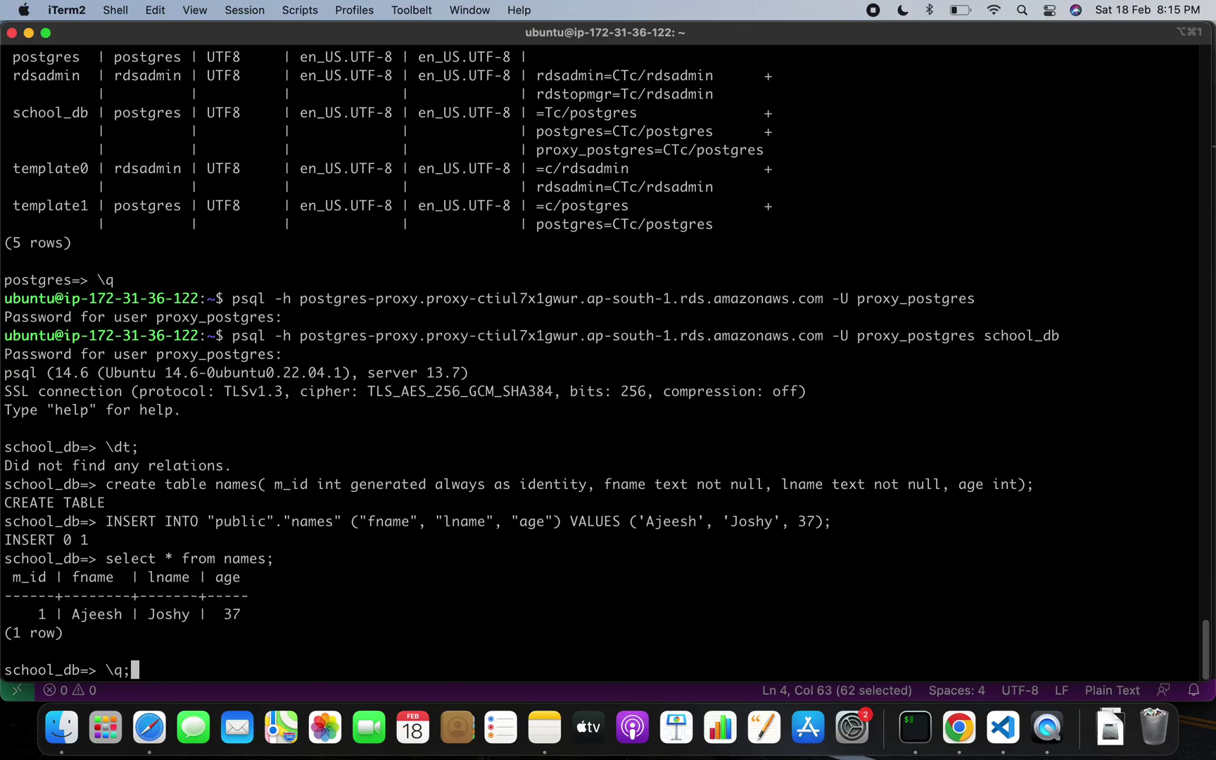
{"action": "key", "text": "Return"}
{"action": "type", "text": "\\q"}
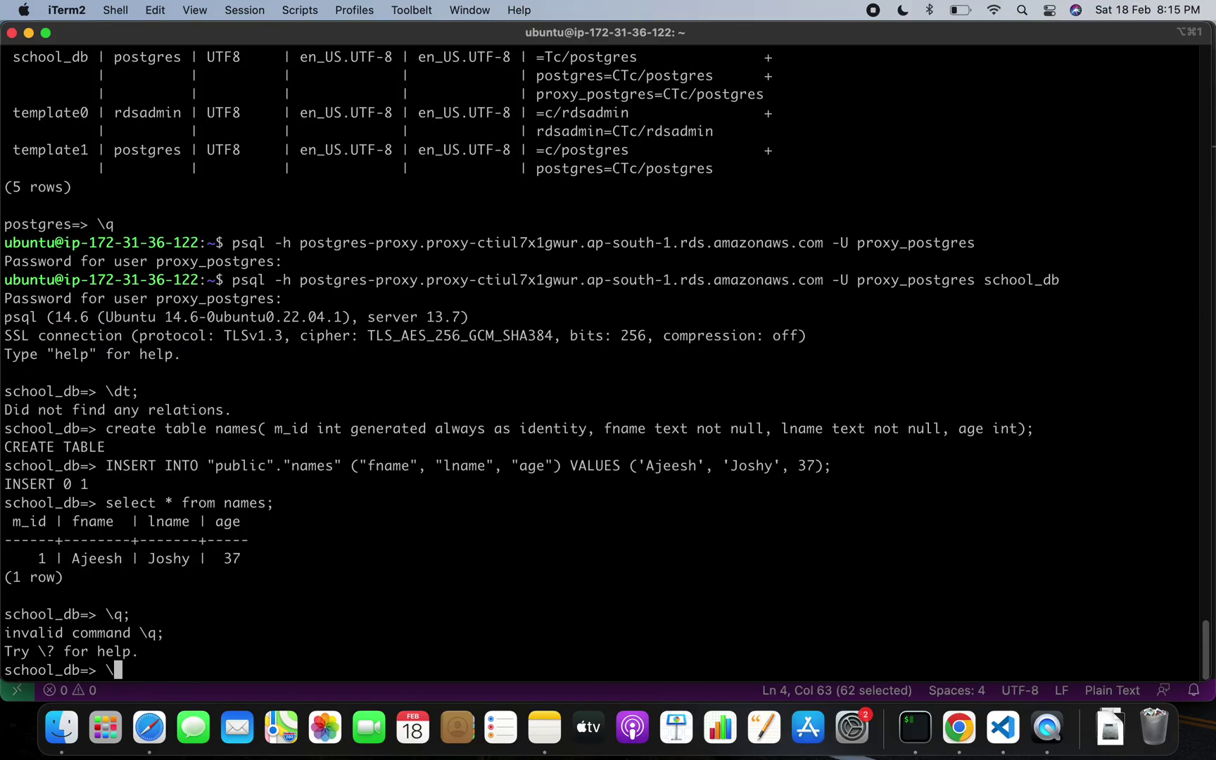
{"action": "key", "text": "Return"}
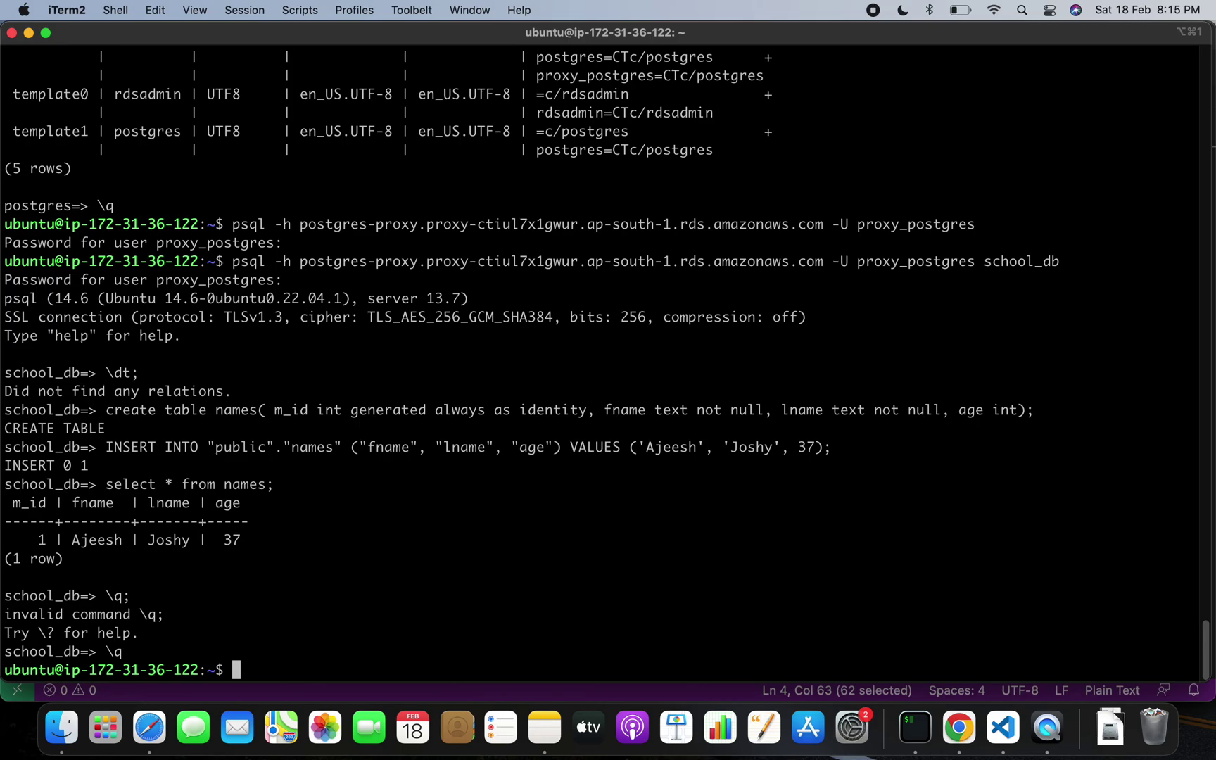
{"action": "key", "text": "super+Tab"}
{"action": "key", "text": "super+Tab"}
{"action": "key", "text": "super+Tab"}
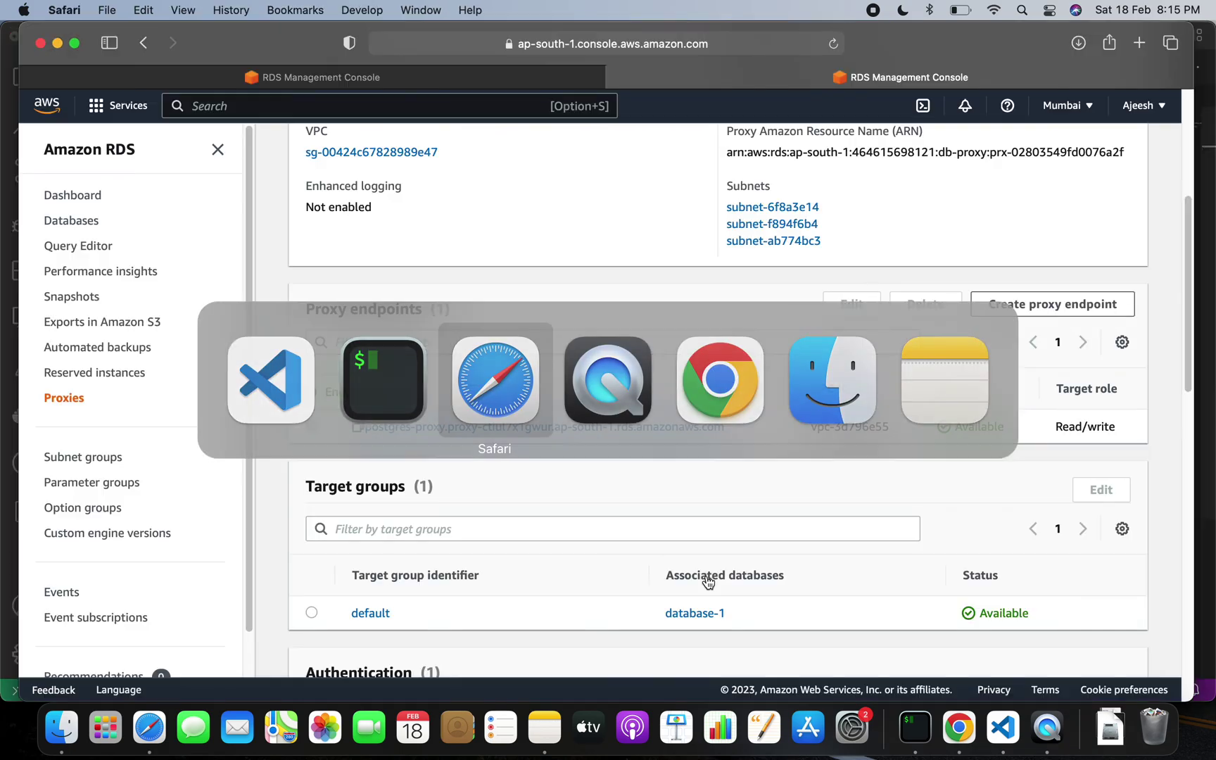
{"action": "scroll", "coordinate": [699, 351], "scroll_direction": "down", "scroll_amount": 2}
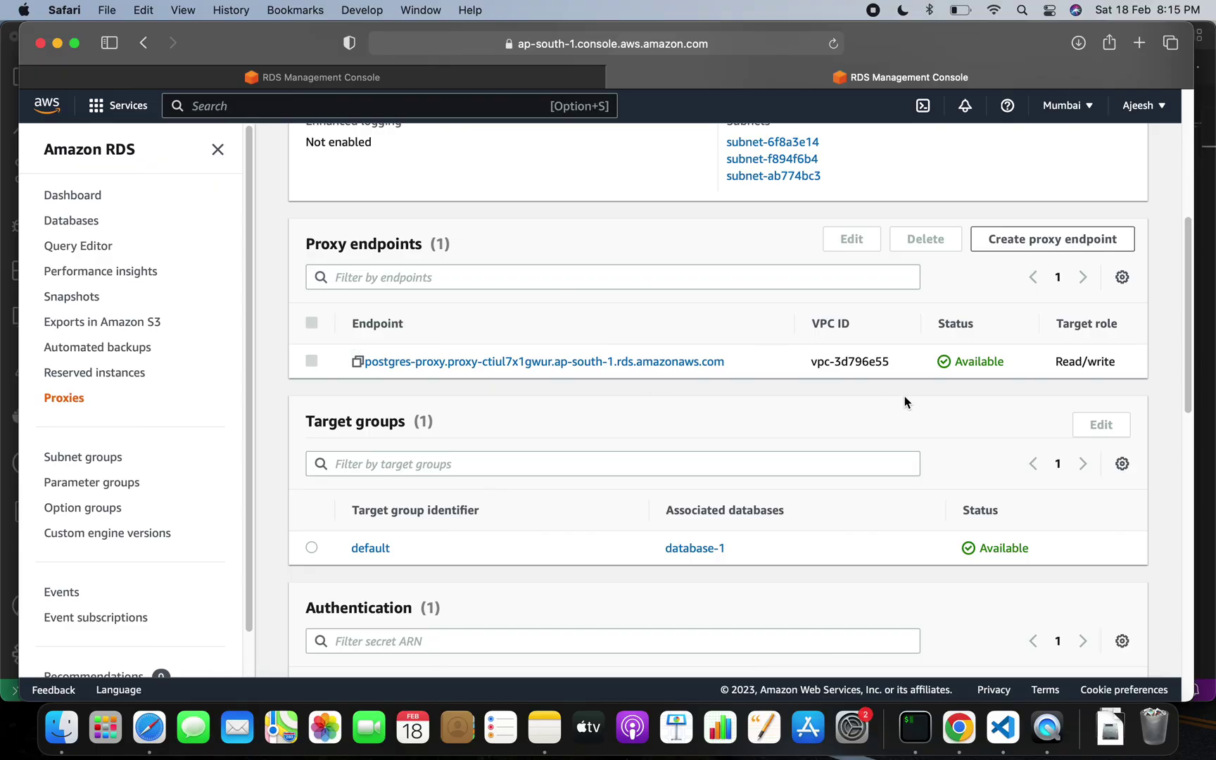
{"action": "left_click", "coordinate": [463, 423]}
{"action": "double_click", "coordinate": [993, 549]}
{"action": "scroll", "coordinate": [933, 538], "scroll_direction": "down", "scroll_amount": 5}
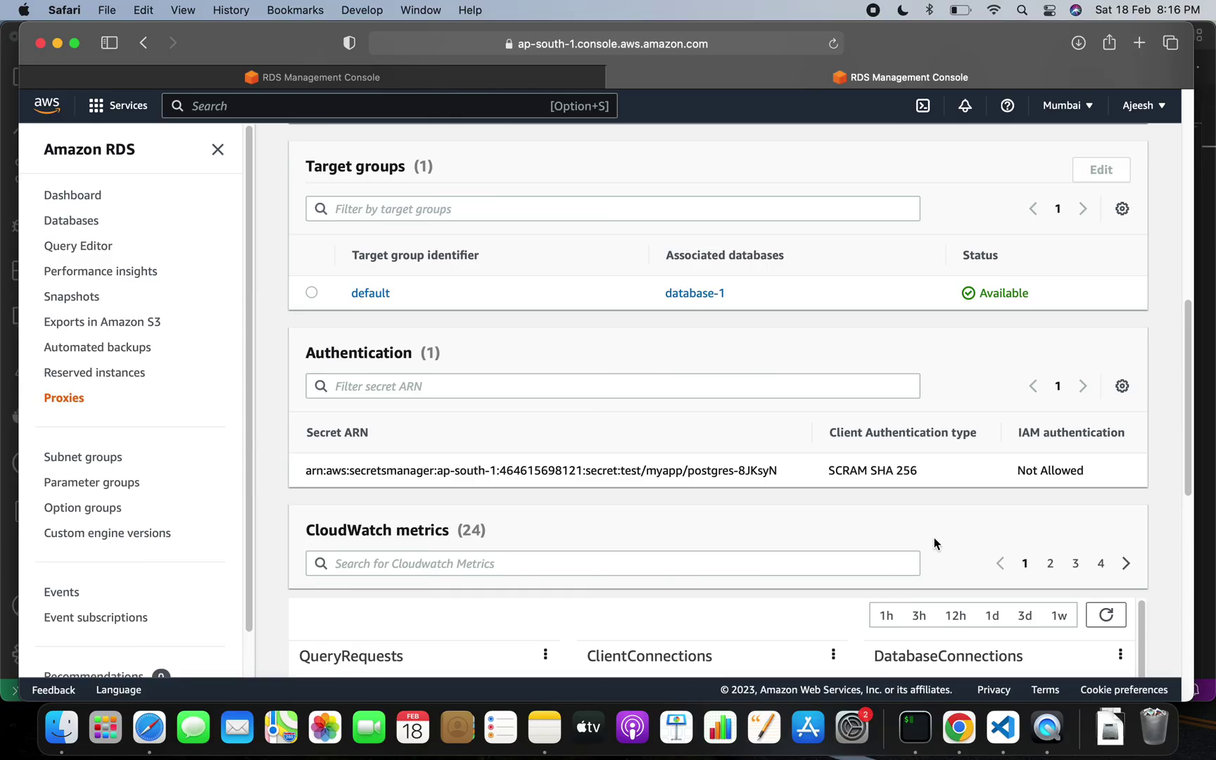
{"action": "scroll", "coordinate": [934, 541], "scroll_direction": "down", "scroll_amount": 10}
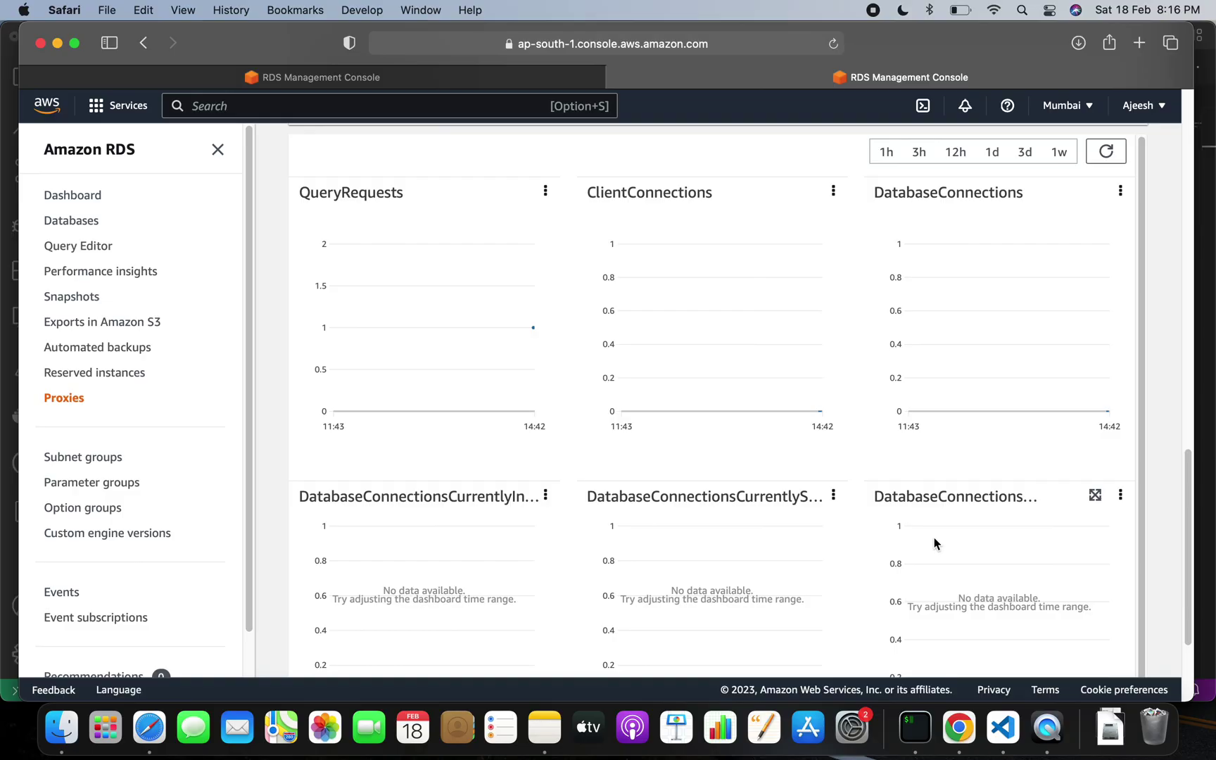
{"action": "scroll", "coordinate": [933, 543], "scroll_direction": "up", "scroll_amount": 10}
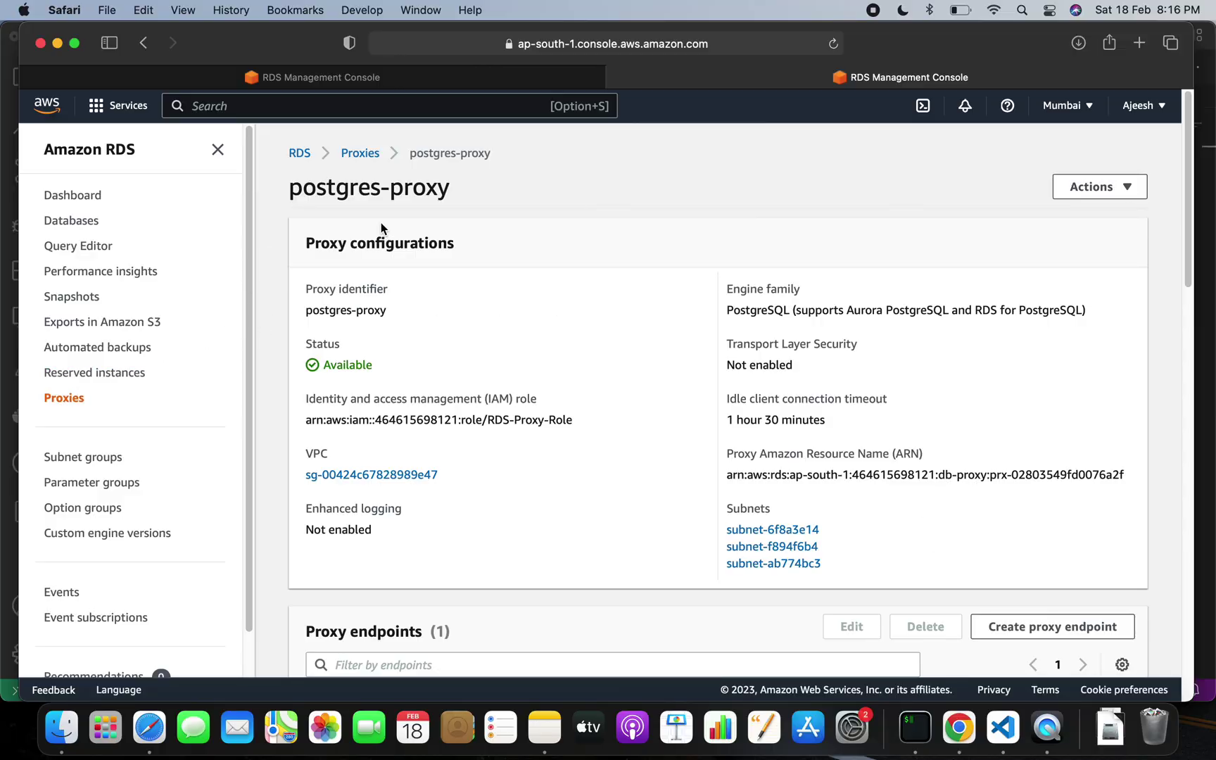
Delete postgres-proxy by confirming with 'delete me', then go to the Databases list
{"action": "left_click", "coordinate": [359, 151]}
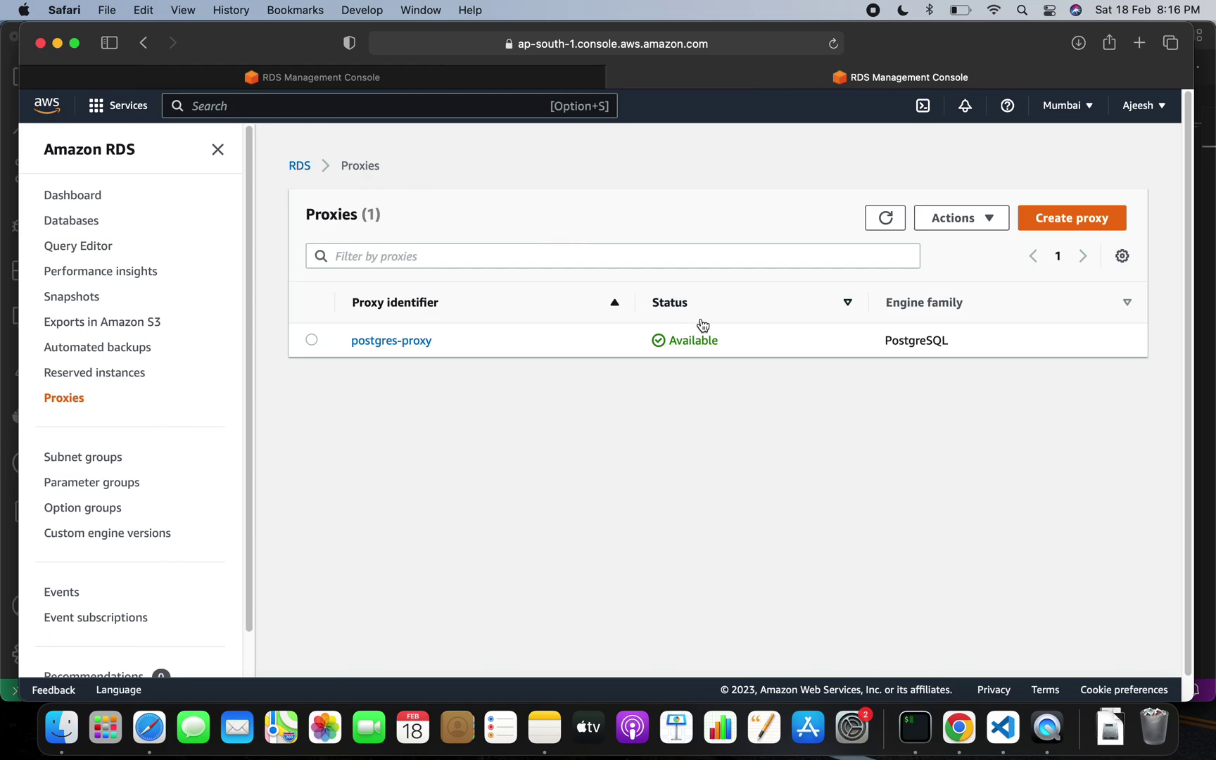
{"action": "left_click", "coordinate": [311, 340]}
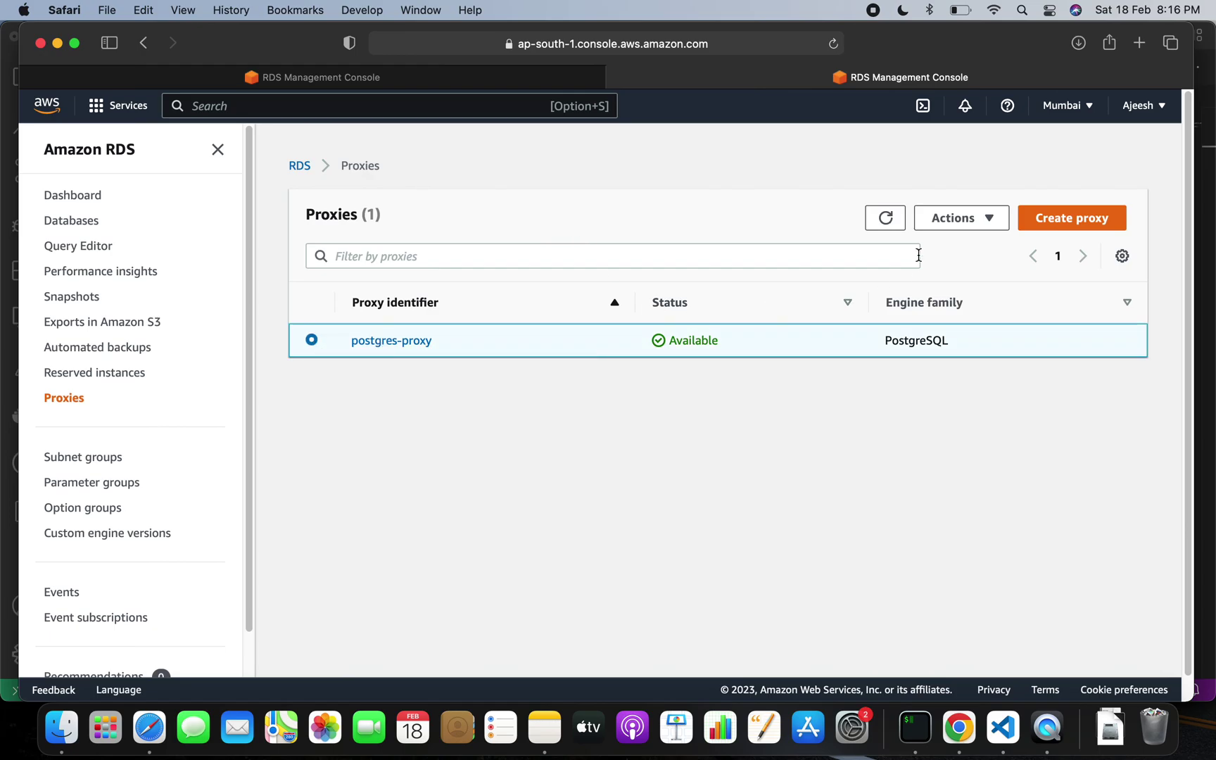
{"action": "left_click", "coordinate": [971, 224]}
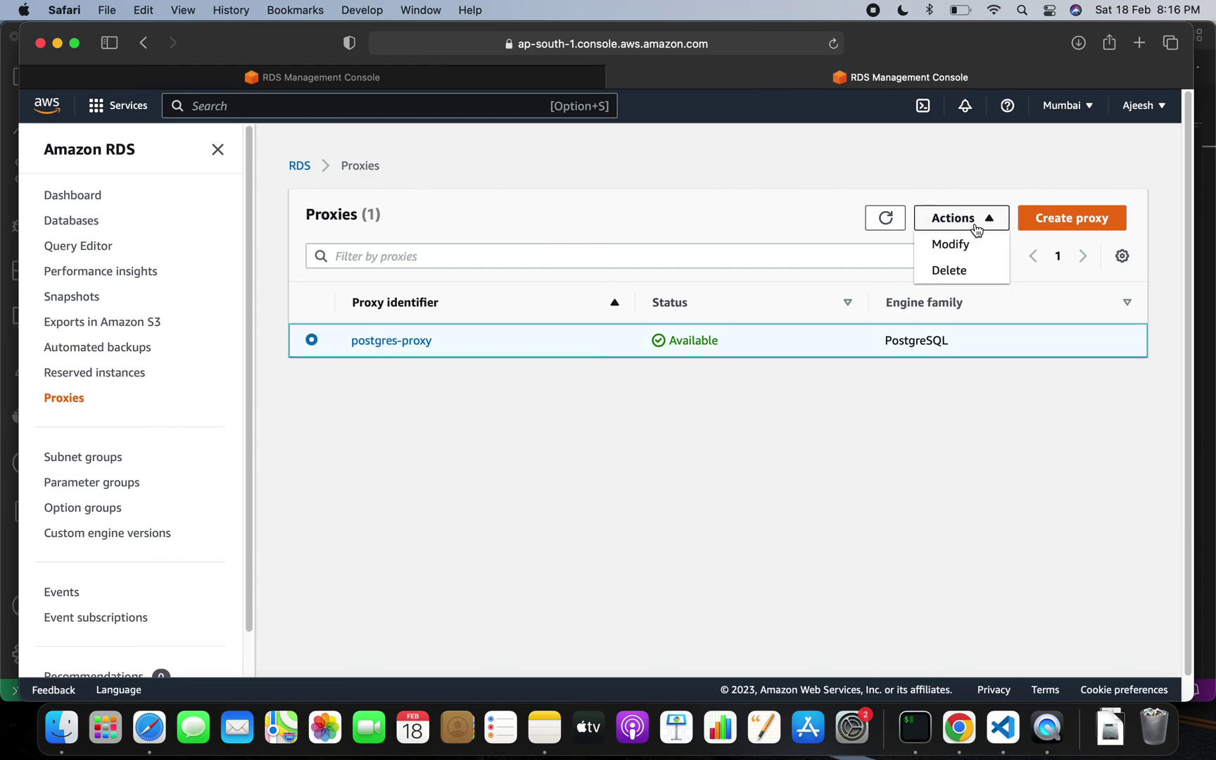
{"action": "left_click", "coordinate": [949, 270]}
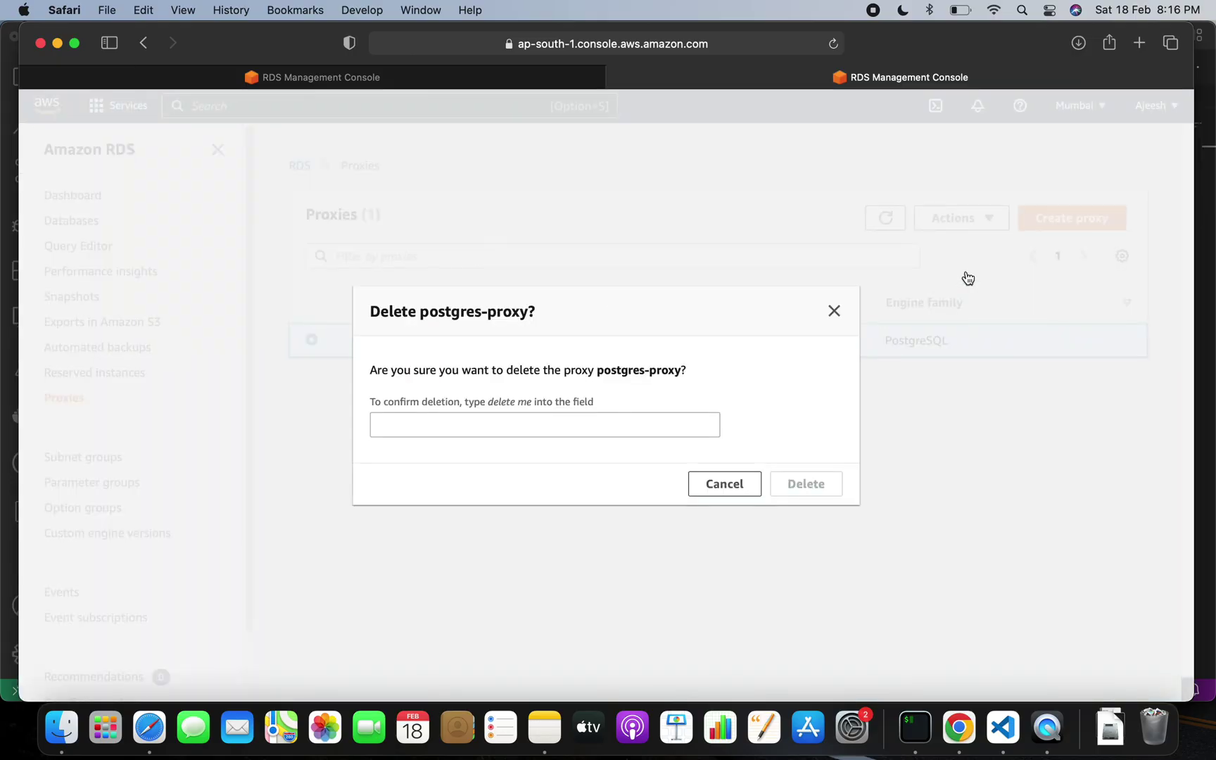
{"action": "left_click", "coordinate": [533, 429]}
{"action": "type", "text": "delete  me"}
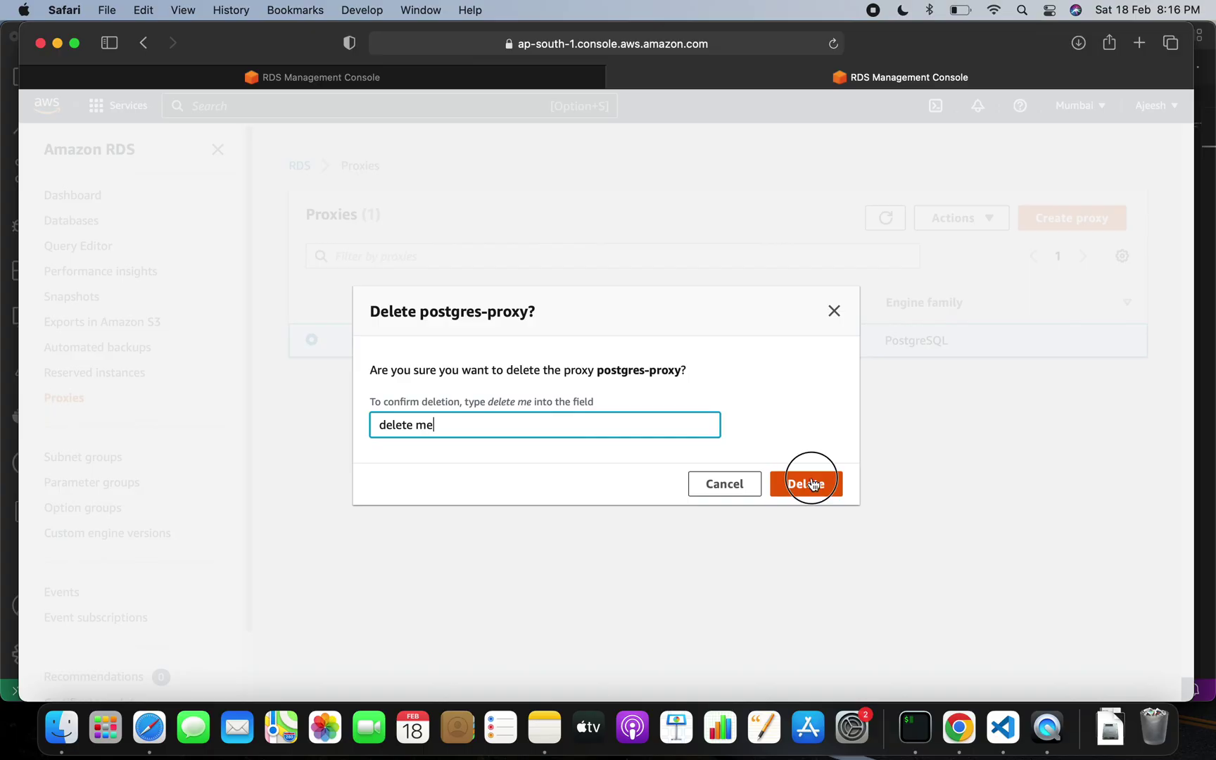
{"action": "left_click", "coordinate": [811, 483]}
{"action": "left_click", "coordinate": [71, 228]}
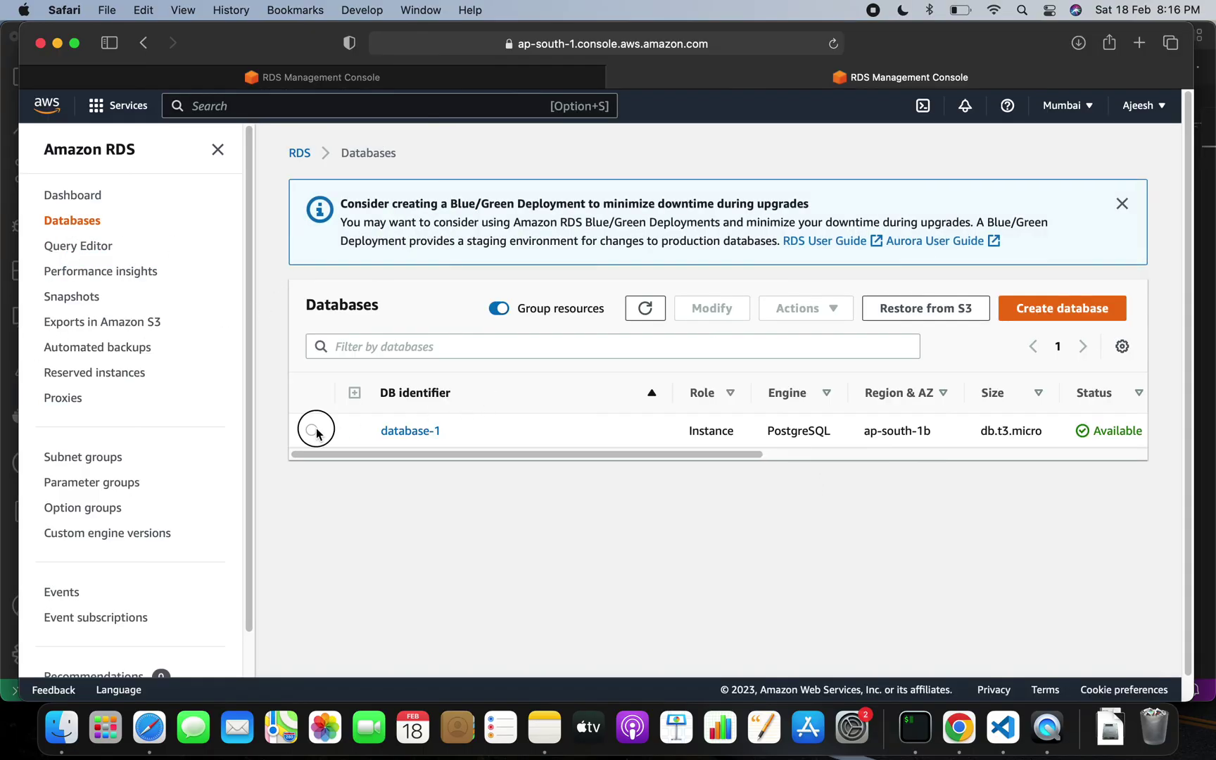
Modify database-1 to uncheck Enable deletion protection, applying the change immediately
{"action": "left_click", "coordinate": [315, 430]}
{"action": "left_click", "coordinate": [725, 313]}
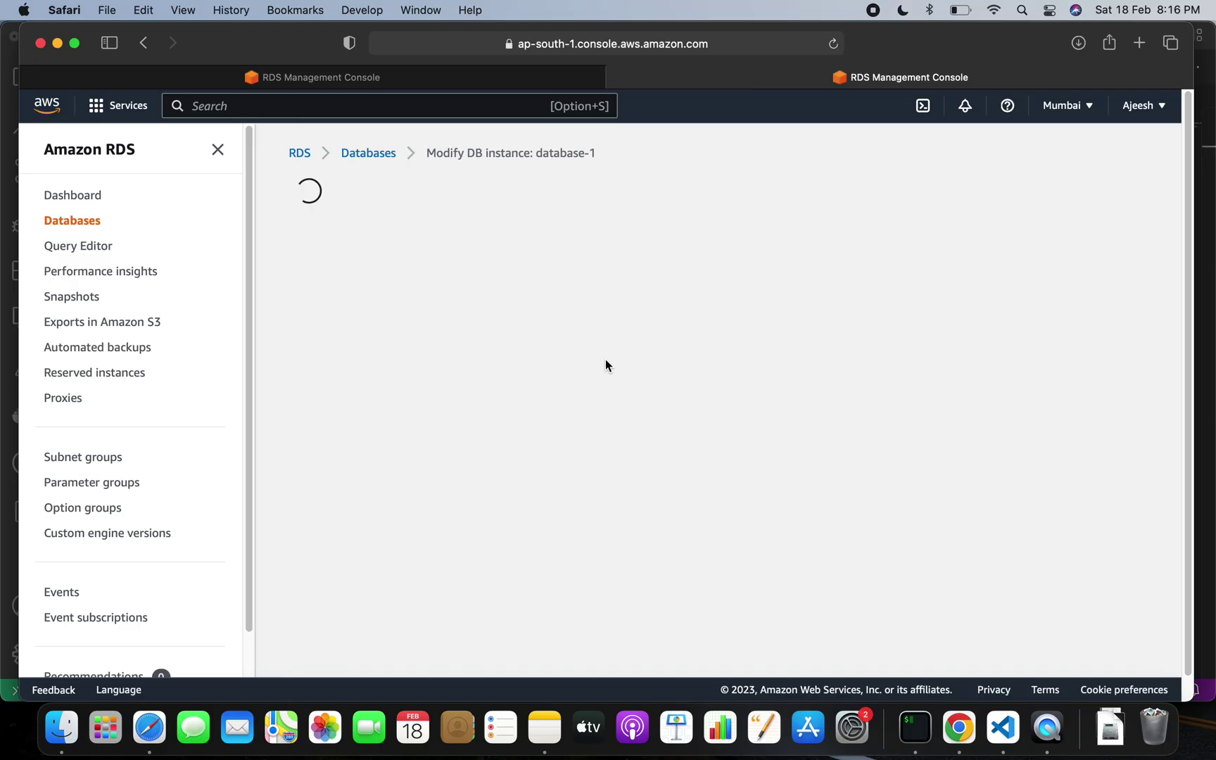
{"action": "scroll", "coordinate": [606, 365], "scroll_direction": "down", "scroll_amount": 20}
{"action": "scroll", "coordinate": [606, 365], "scroll_direction": "down", "scroll_amount": 10}
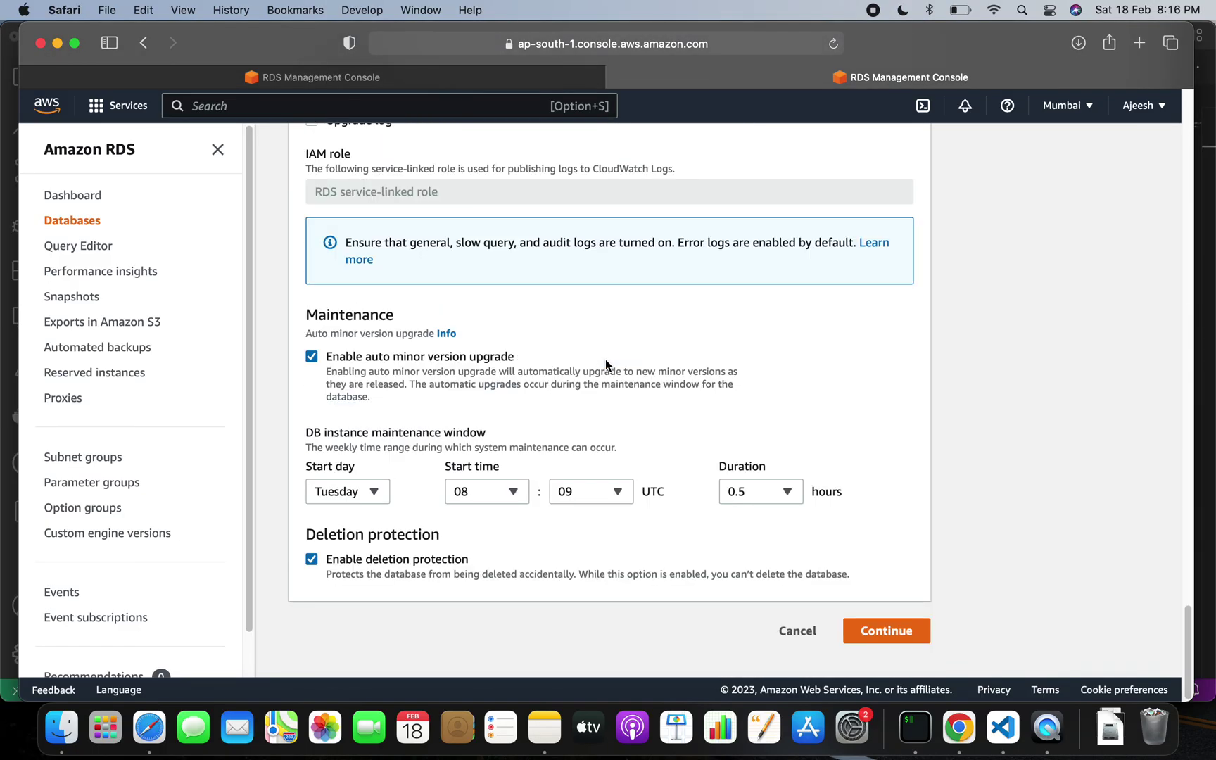
{"action": "left_click", "coordinate": [312, 559]}
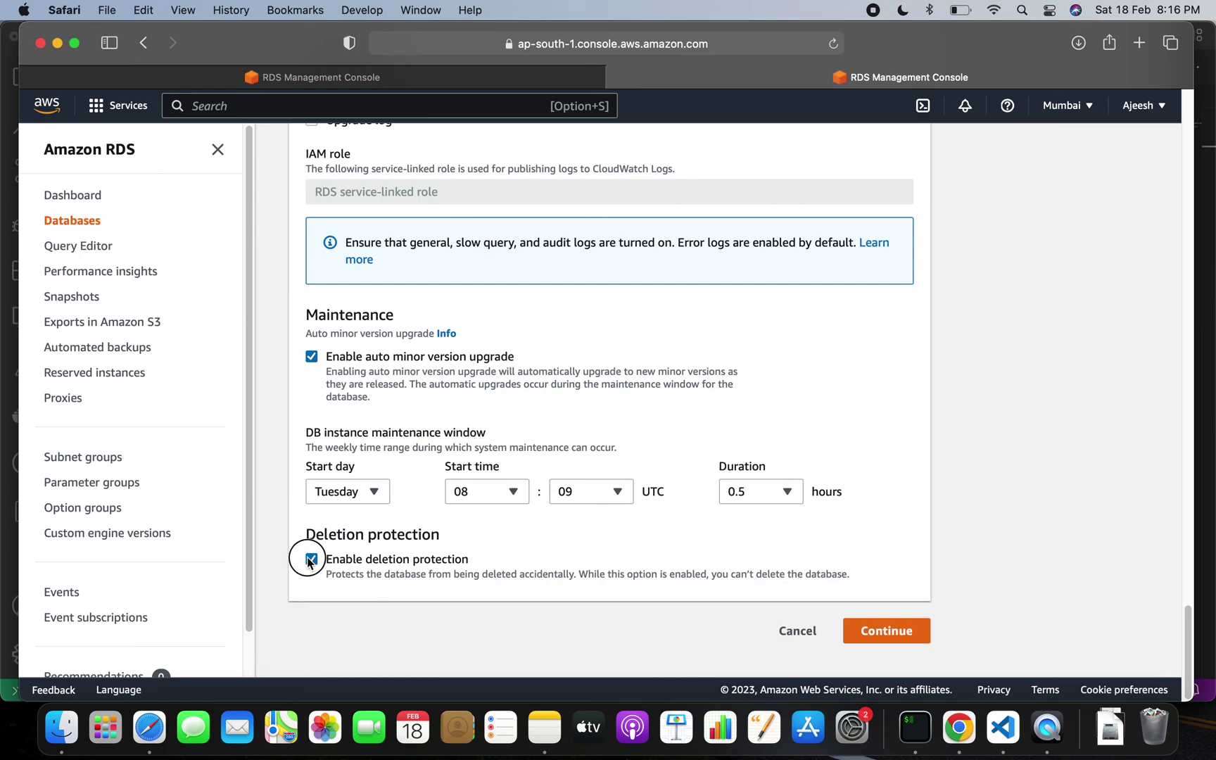
{"action": "left_click", "coordinate": [896, 635]}
{"action": "left_click", "coordinate": [311, 495]}
{"action": "left_click", "coordinate": [913, 585]}
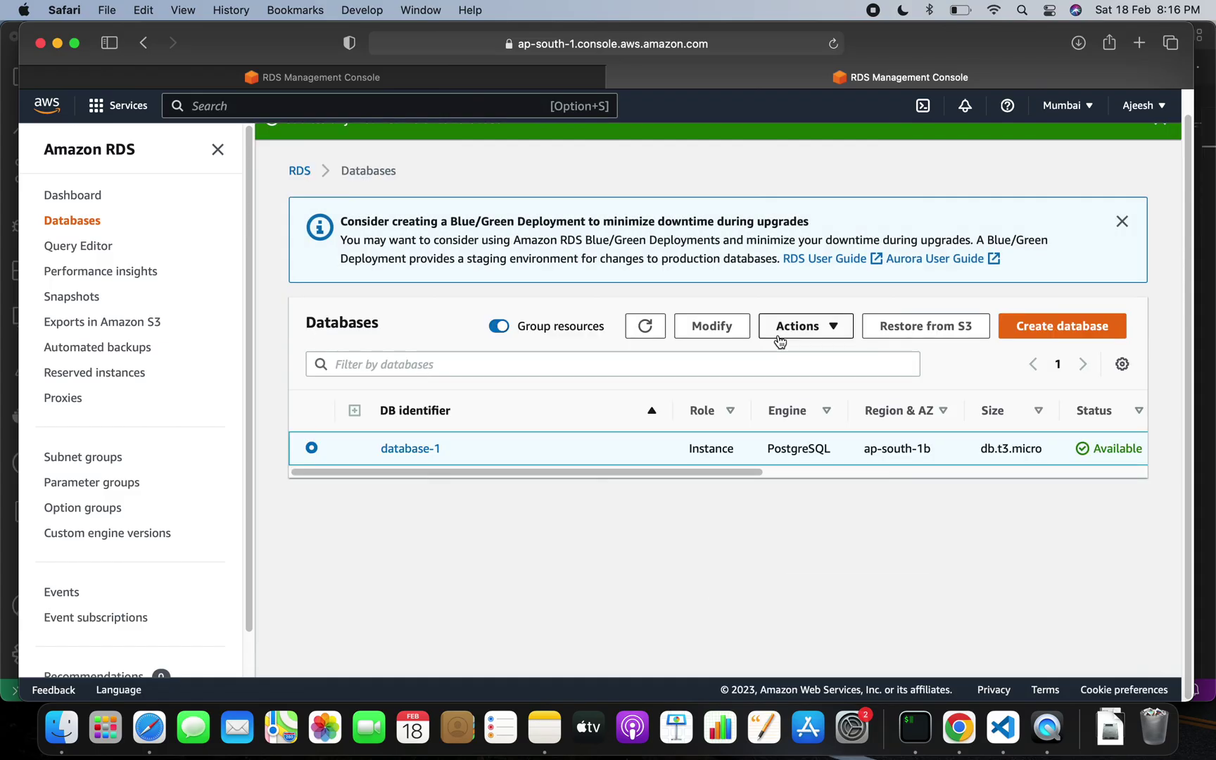
Delete database-1 with 'delete me', skipping the final snapshot and retained backups
{"action": "left_click", "coordinate": [799, 325]}
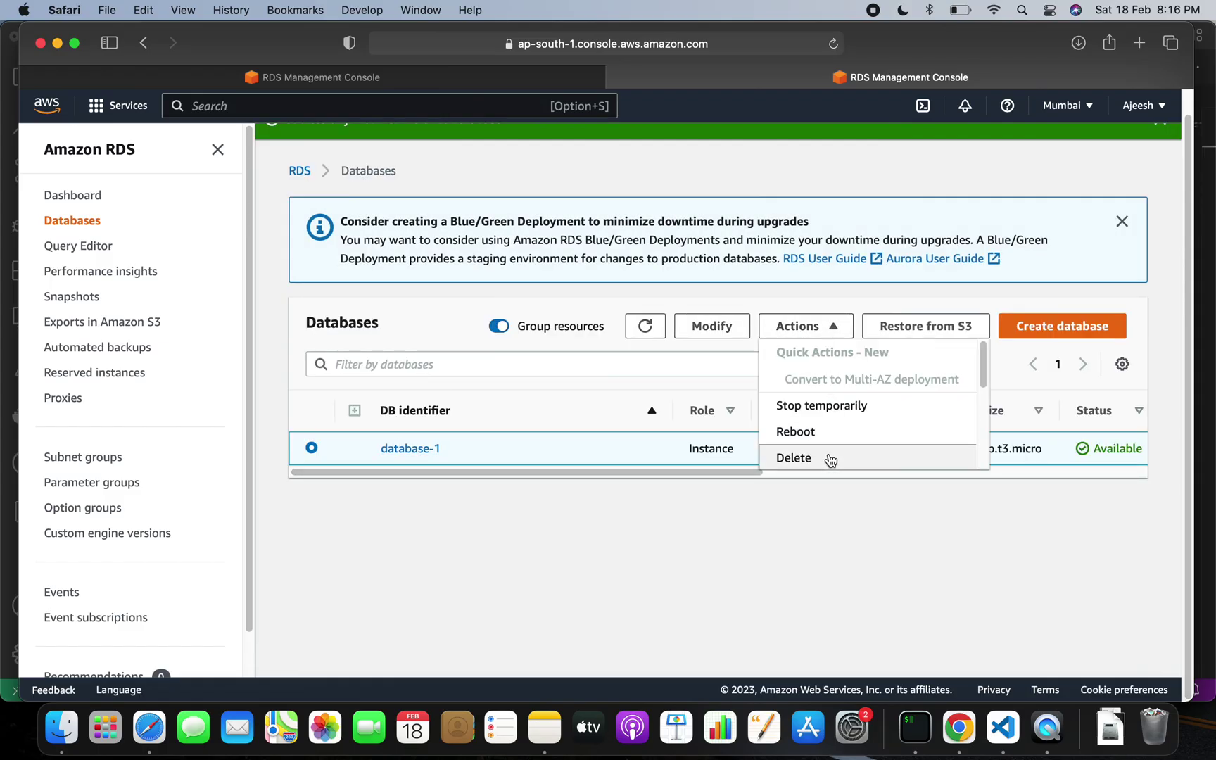
{"action": "left_click", "coordinate": [830, 456]}
{"action": "left_click", "coordinate": [451, 563]}
{"action": "type", "text": "delte"}
{"action": "key", "text": "BackSpace"}
{"action": "key", "text": "BackSpace"}
{"action": "type", "text": "e"}
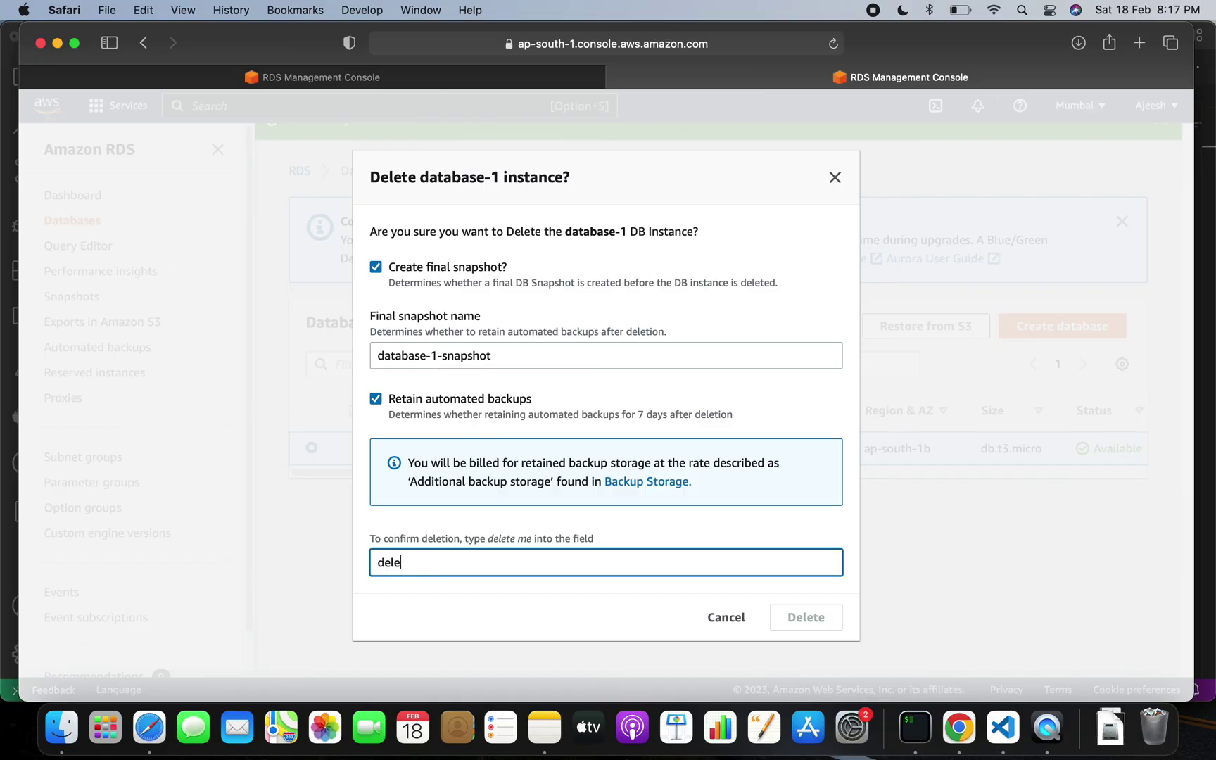
{"action": "type", "text": "te me"}
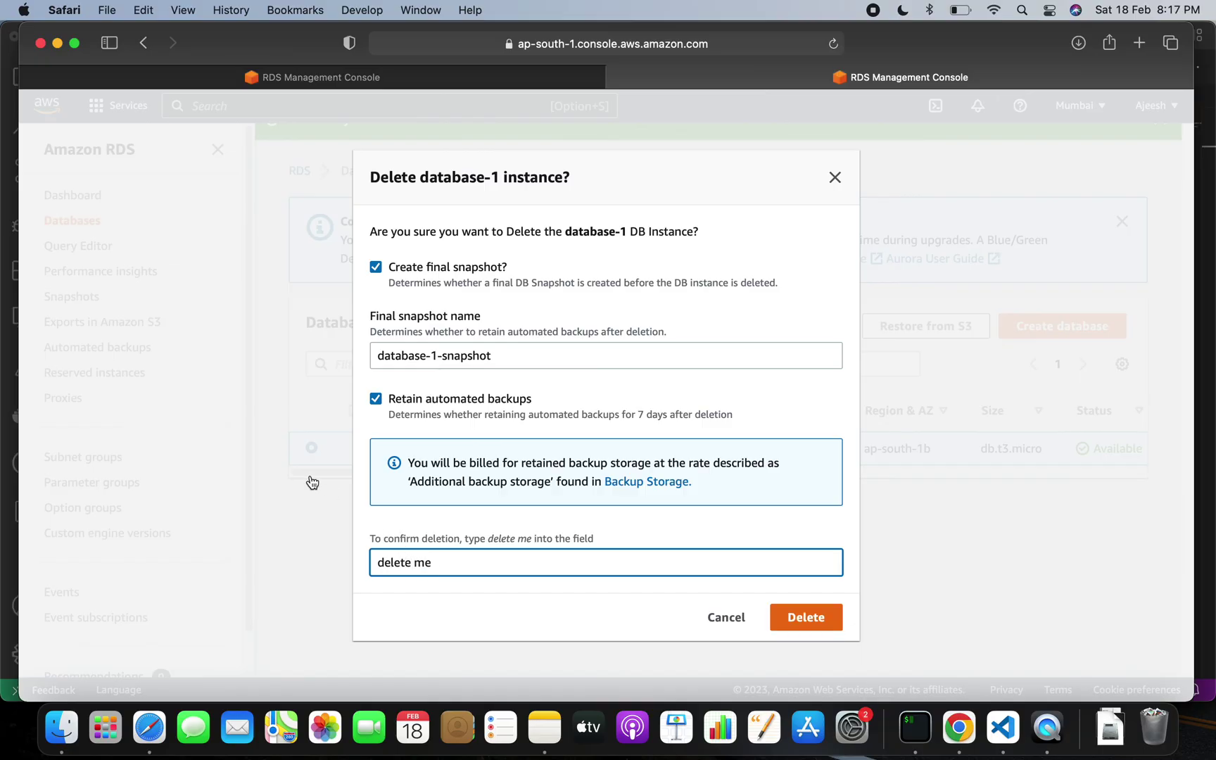
{"action": "left_click", "coordinate": [377, 400]}
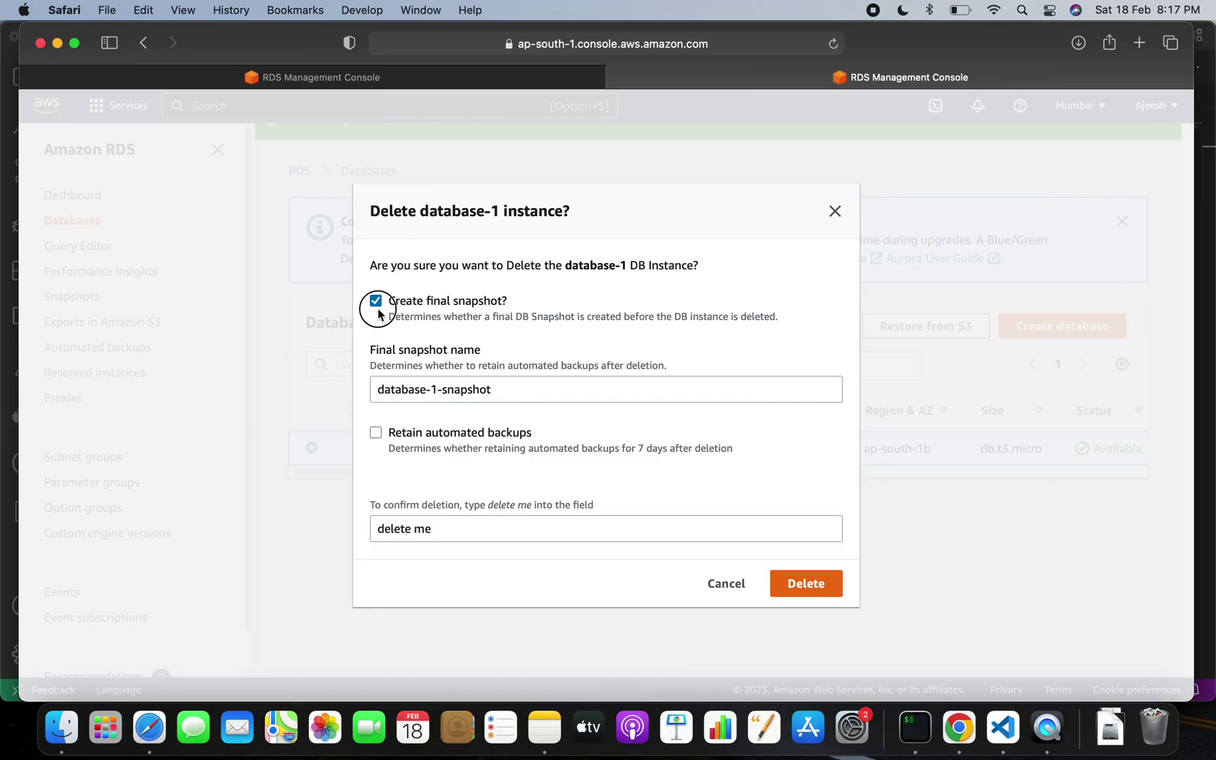
{"action": "left_click", "coordinate": [379, 308]}
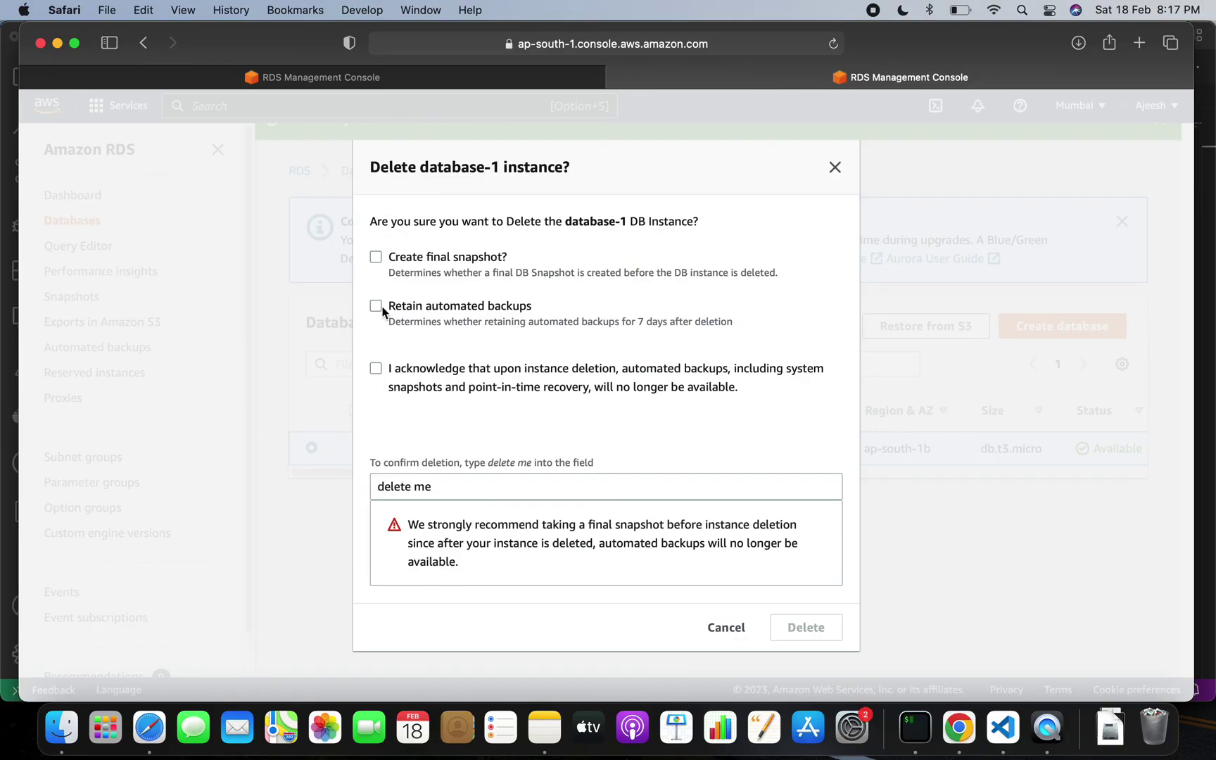
{"action": "left_click", "coordinate": [377, 368]}
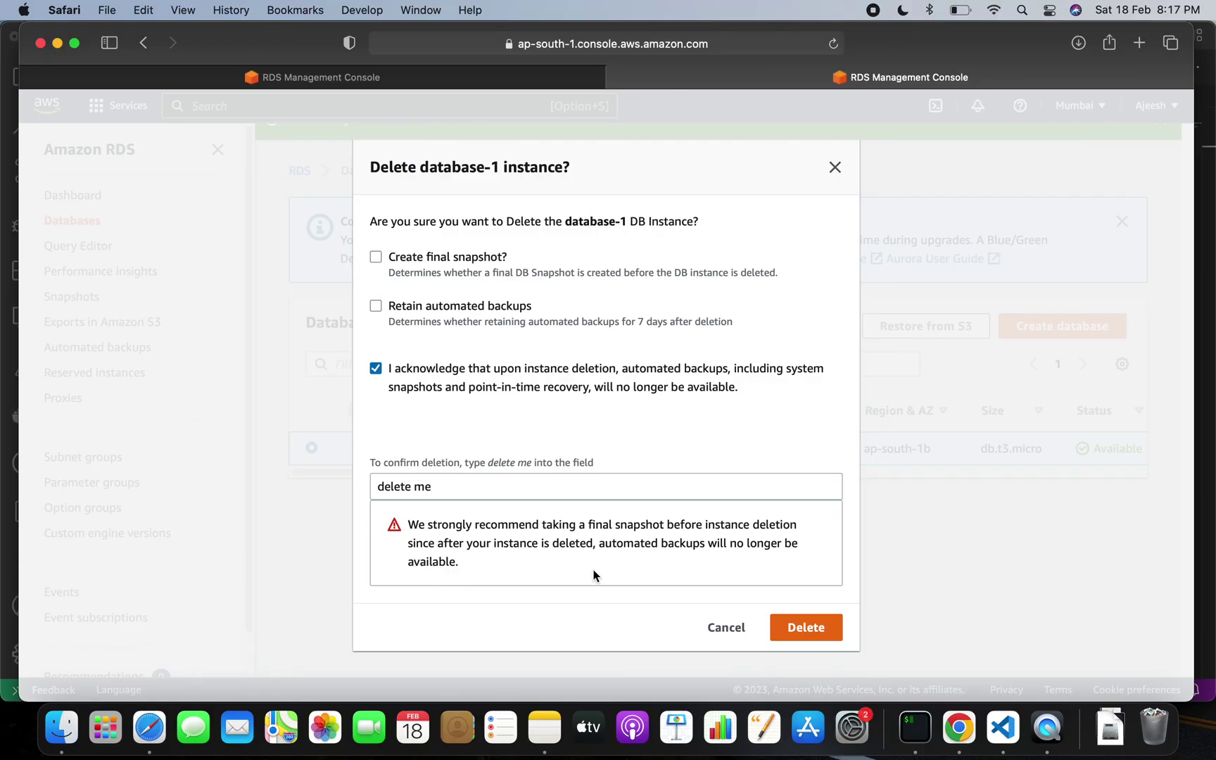
{"action": "left_click", "coordinate": [803, 627]}
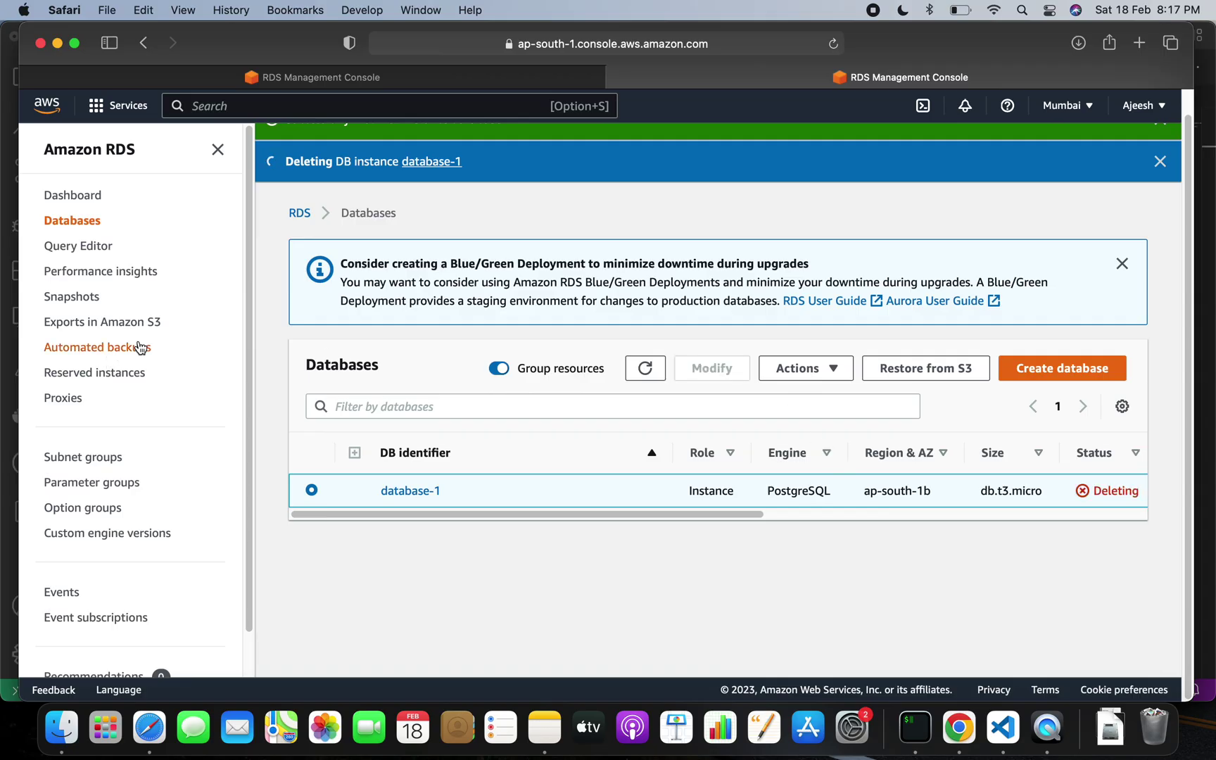
{"action": "left_click", "coordinate": [70, 399]}
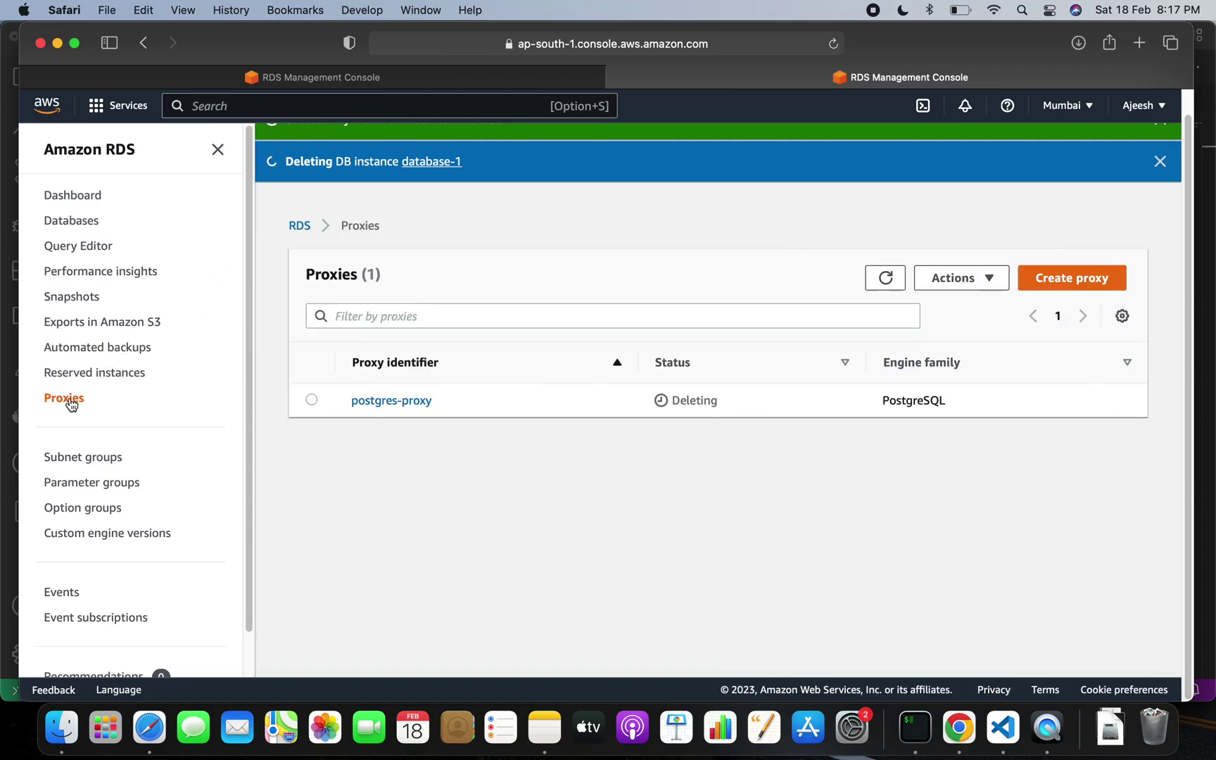
{"action": "left_click", "coordinate": [76, 222]}
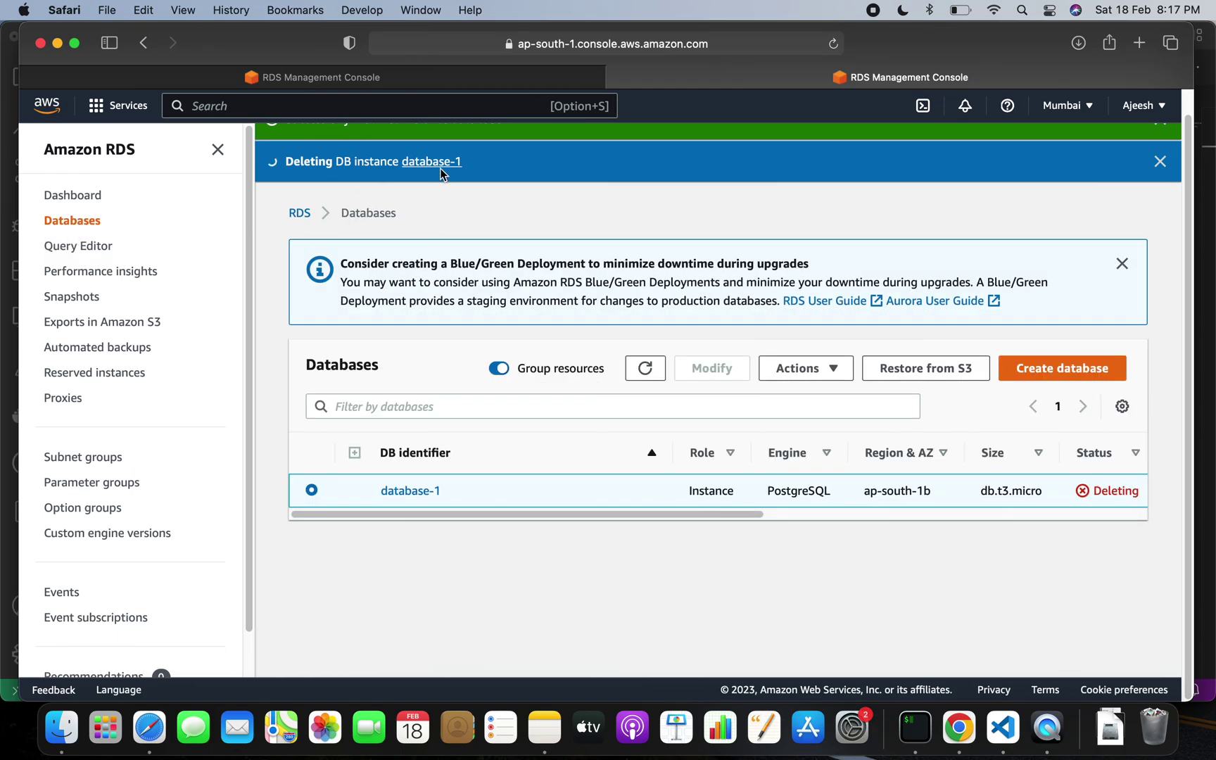
Go to Secrets Manager and open the test/myapp/postgres secret
{"action": "key", "text": "alt+s"}
{"action": "type", "text": "Sectr"}
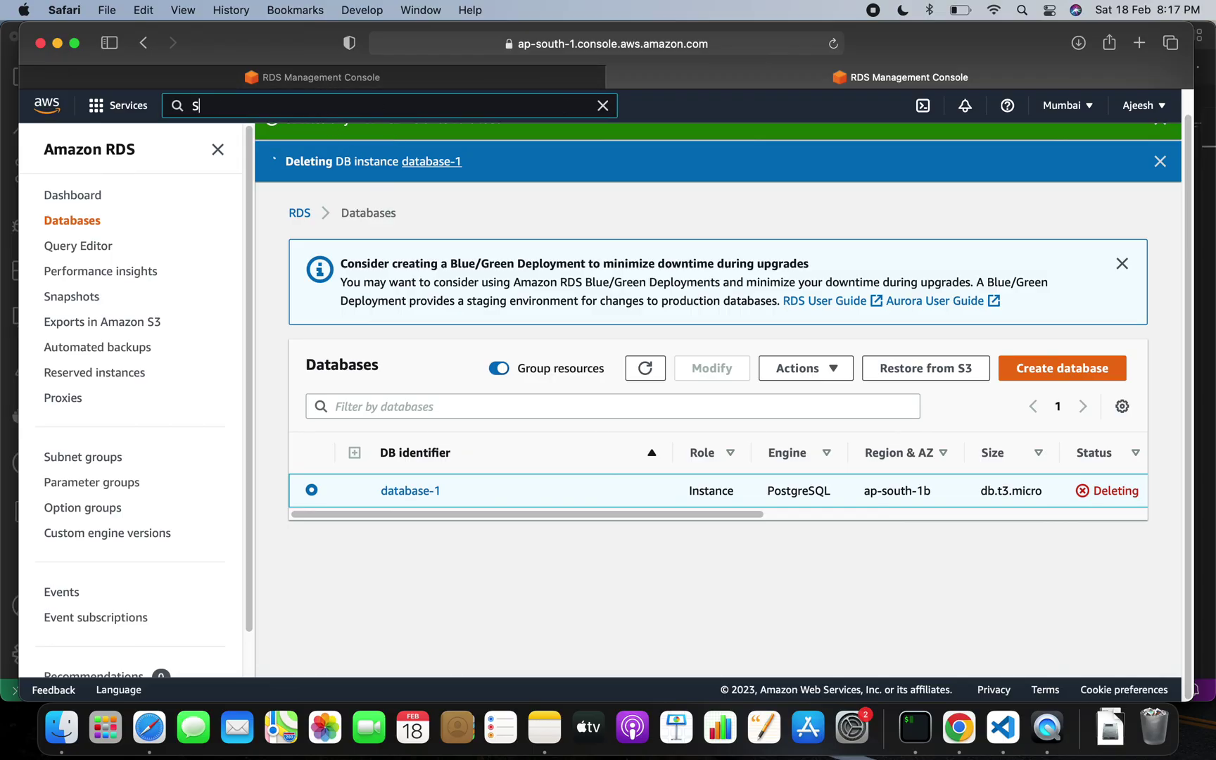
{"action": "key", "text": "BackSpace"}
{"action": "key", "text": "BackSpace"}
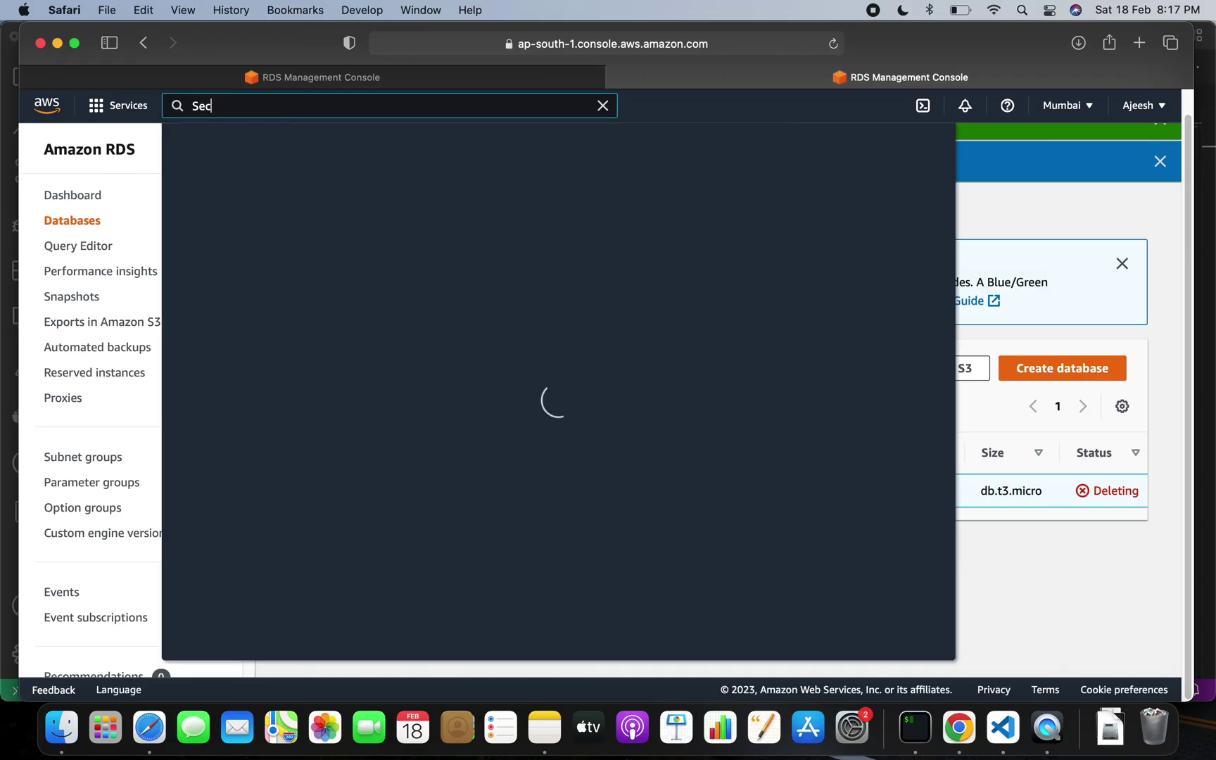
{"action": "type", "text": "rets"}
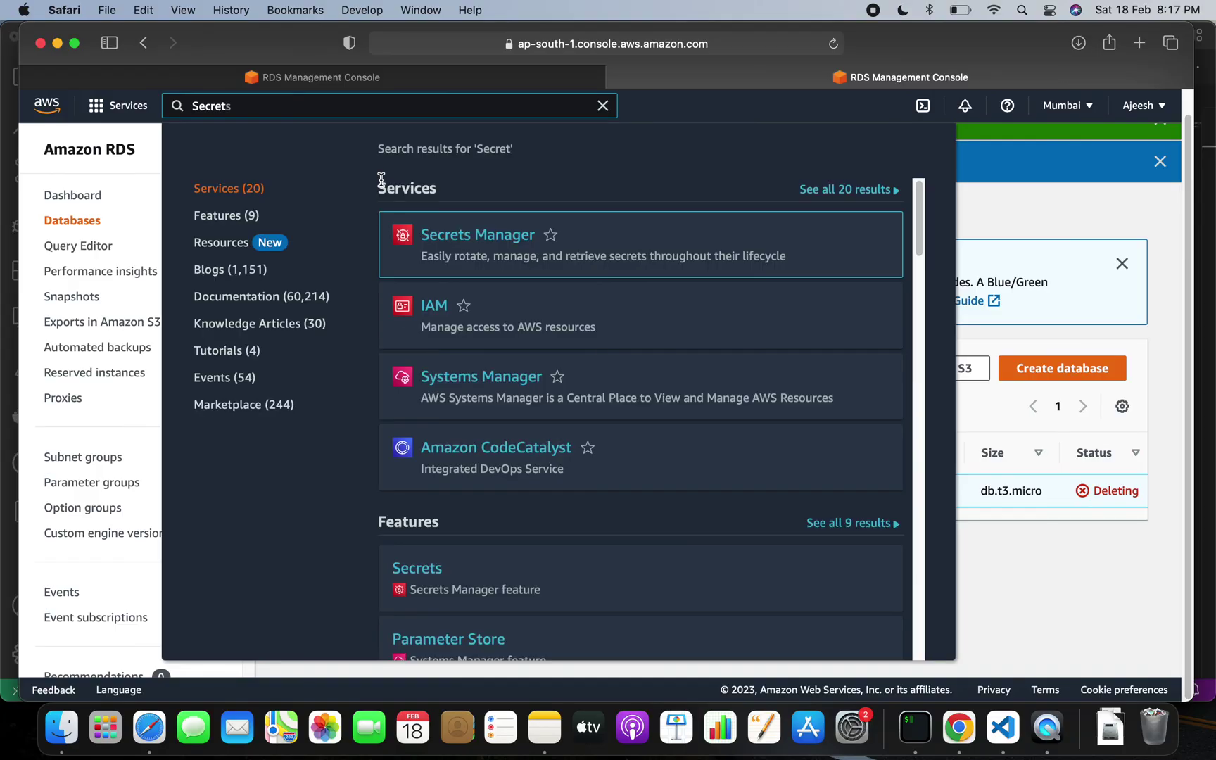
{"action": "left_click", "coordinate": [471, 239]}
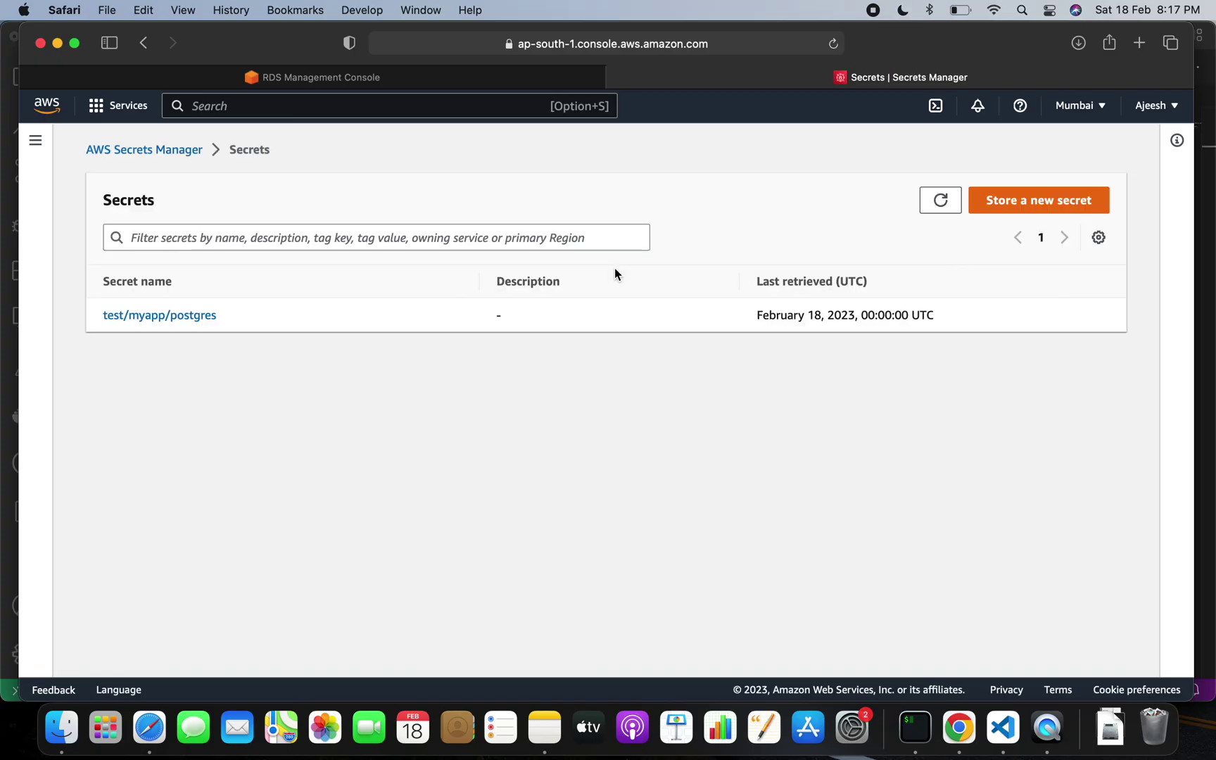
{"action": "left_click", "coordinate": [184, 314]}
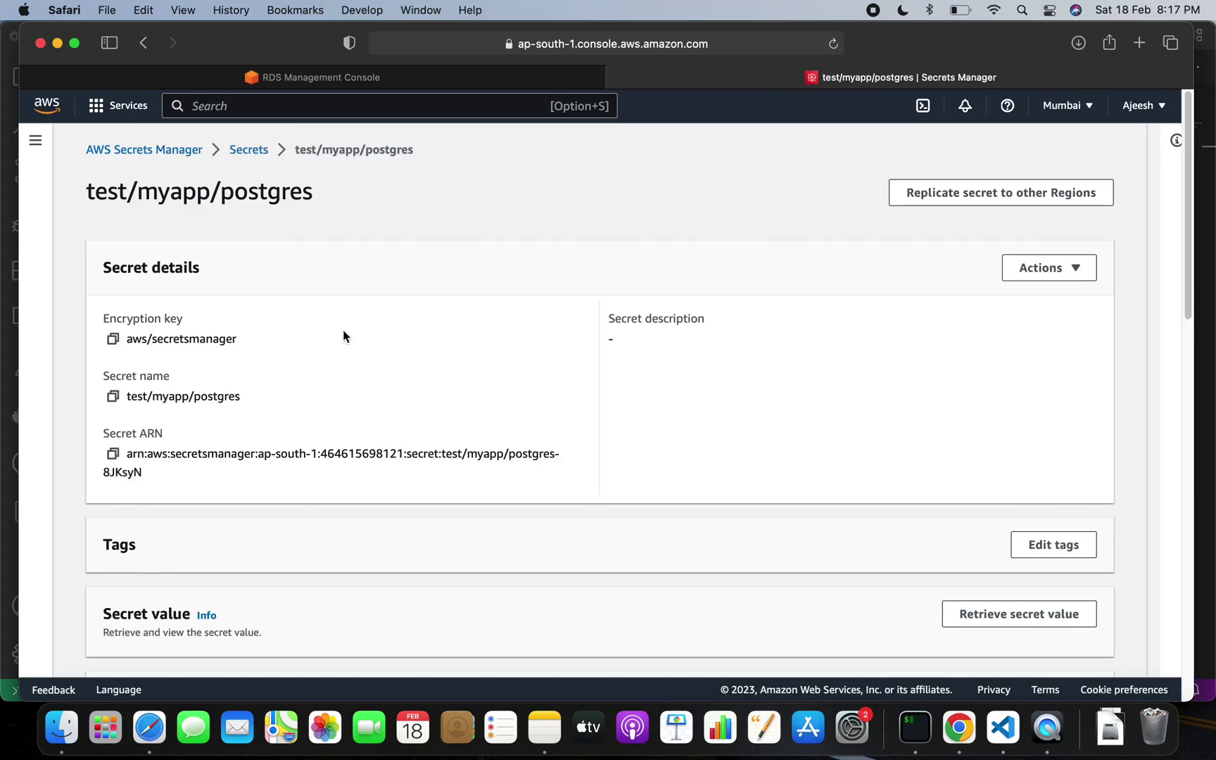
Schedule the secret's deletion with a 7-day waiting period and return to the secrets list
{"action": "left_click", "coordinate": [1063, 273]}
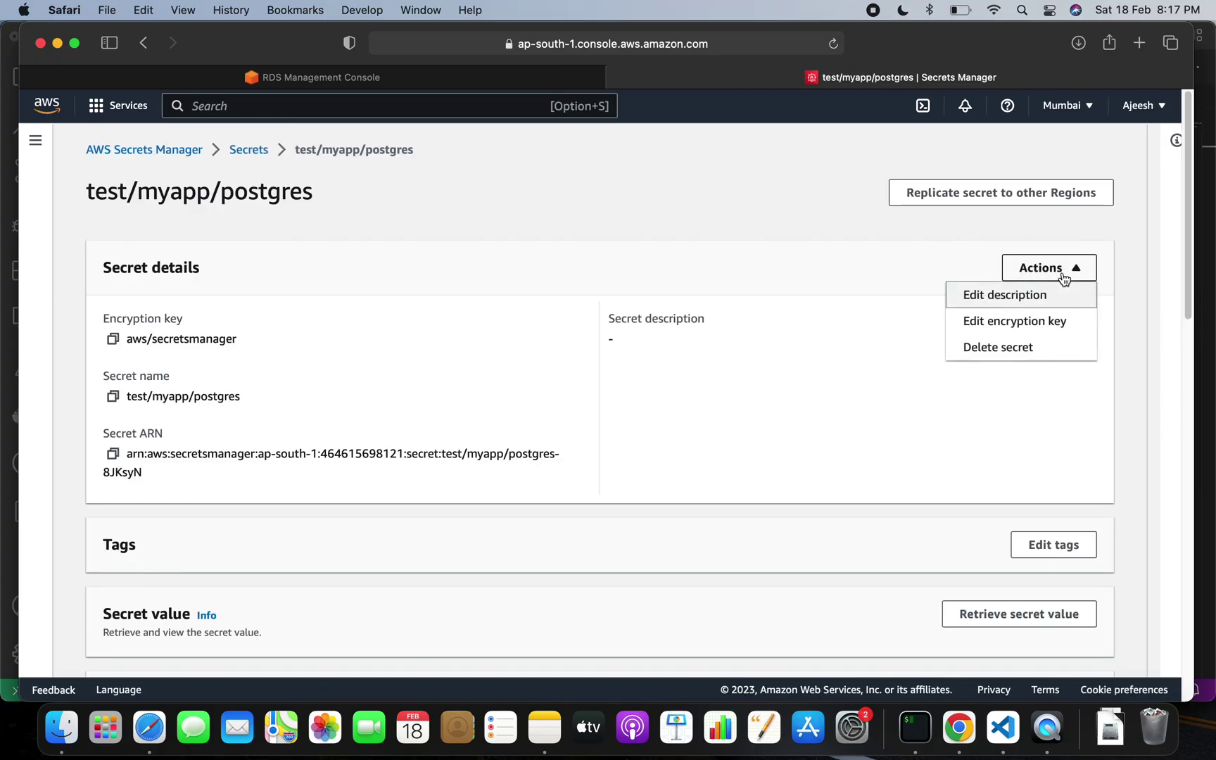
{"action": "left_click", "coordinate": [1011, 355]}
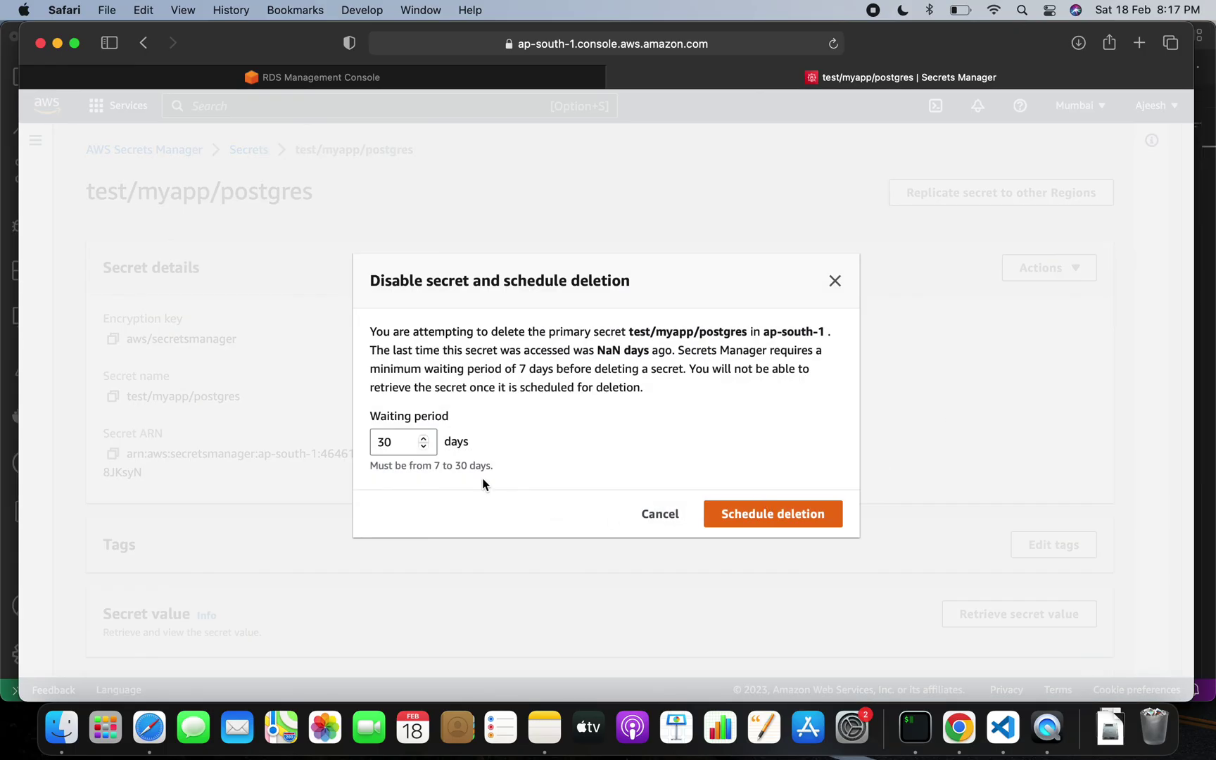
{"action": "left_click_drag", "start_coordinate": [410, 441], "coordinate": [360, 440]}
{"action": "type", "text": "7"}
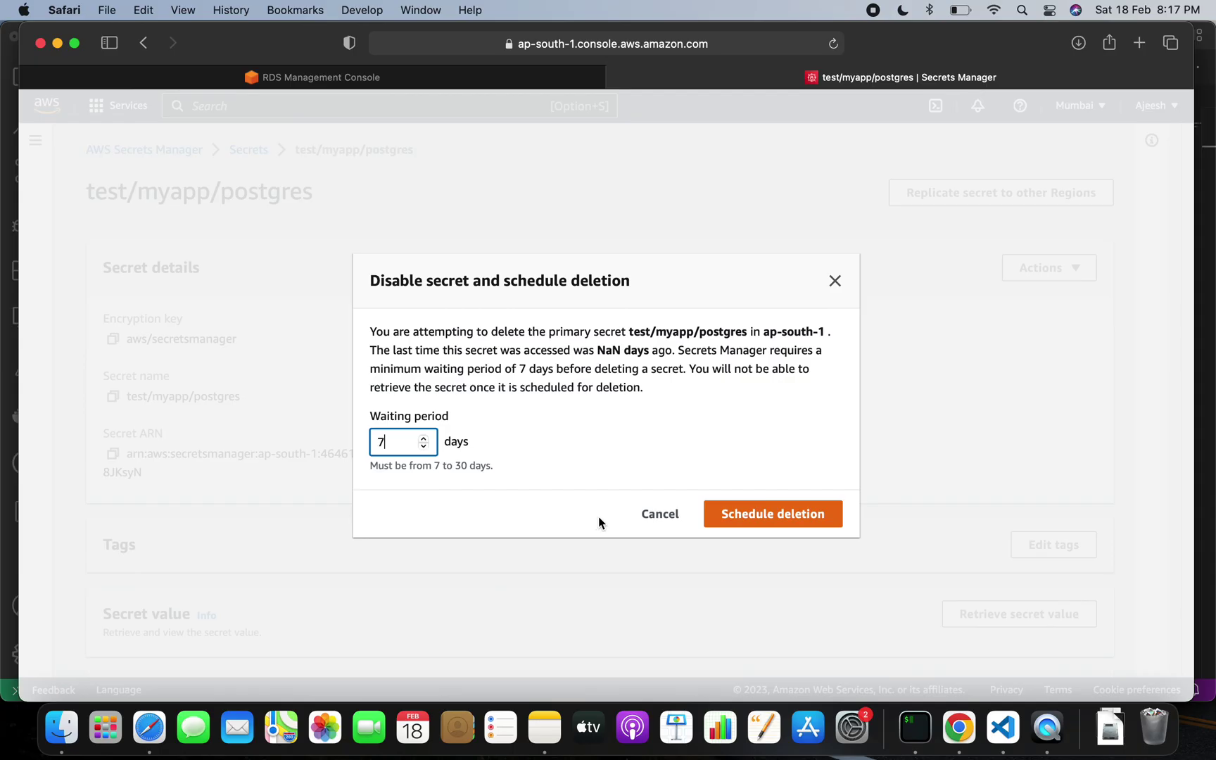
{"action": "left_click", "coordinate": [766, 517]}
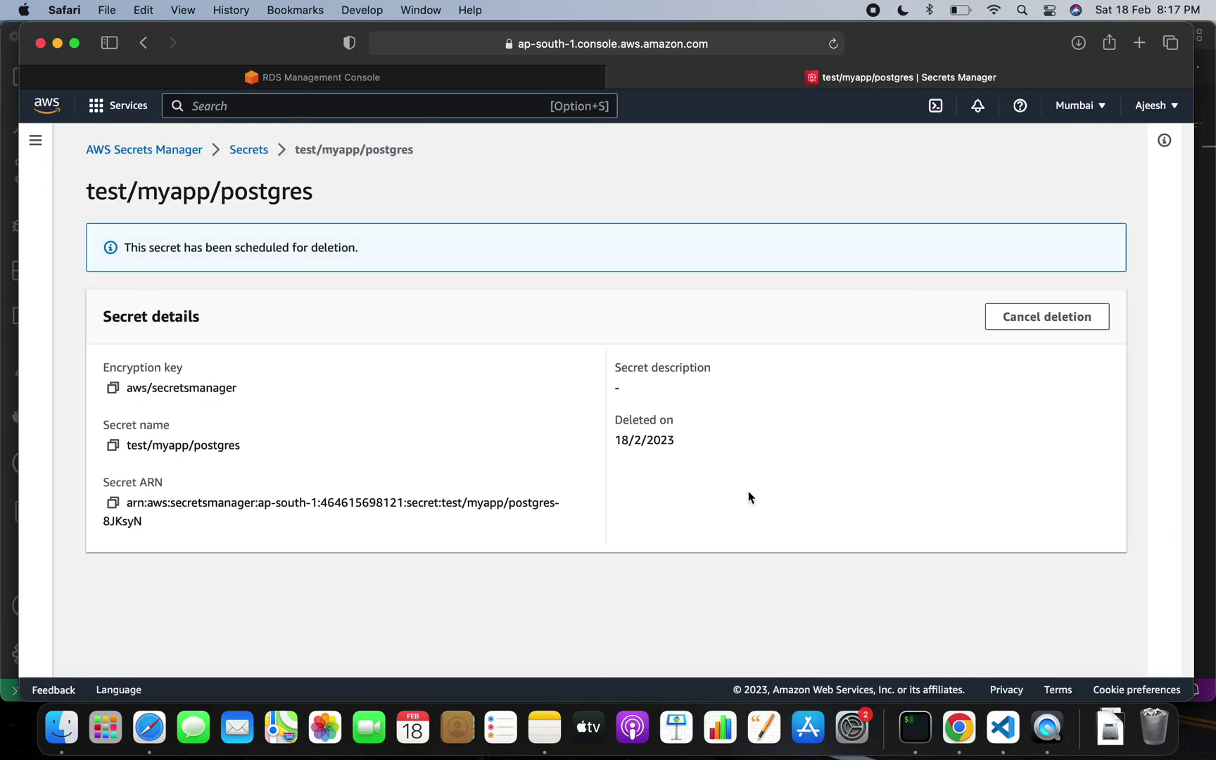
{"action": "left_click", "coordinate": [242, 151]}
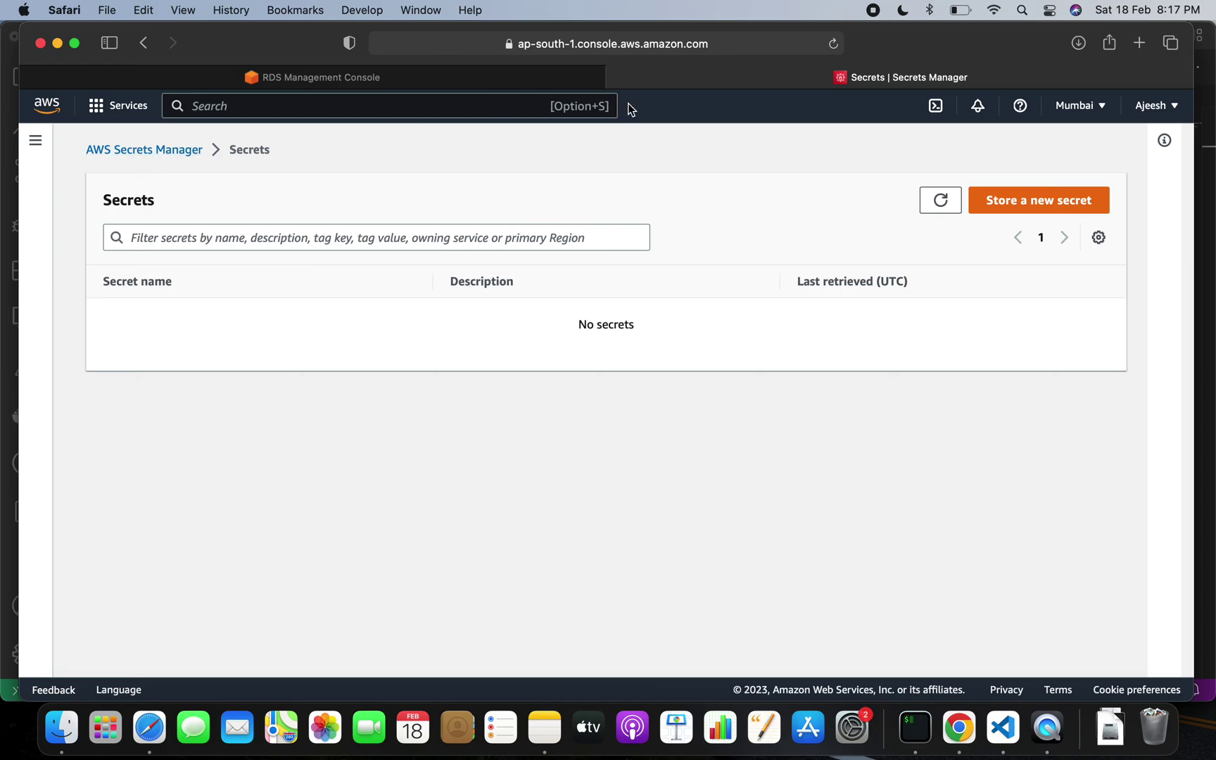
Go to the EC2 console's running instances and open the Bastion-Host instance
{"action": "left_click", "coordinate": [245, 105]}
{"action": "type", "text": "EC2"}
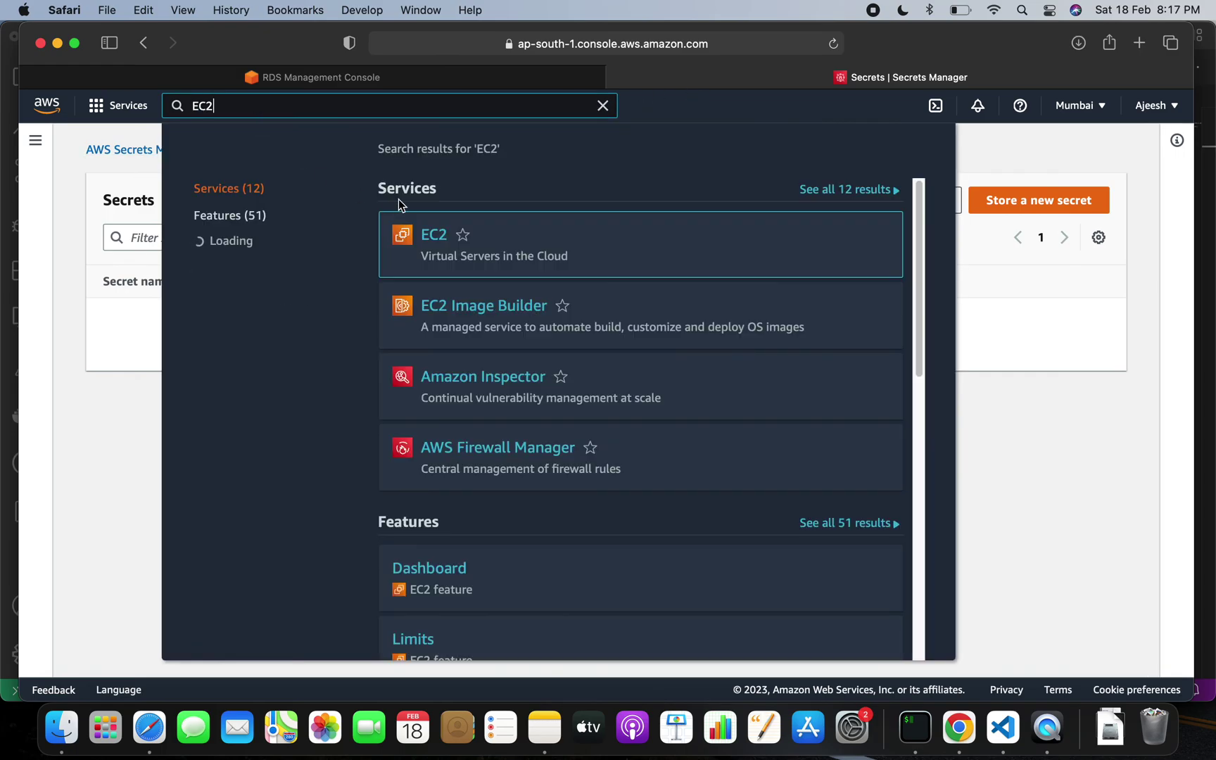
{"action": "left_click", "coordinate": [428, 238]}
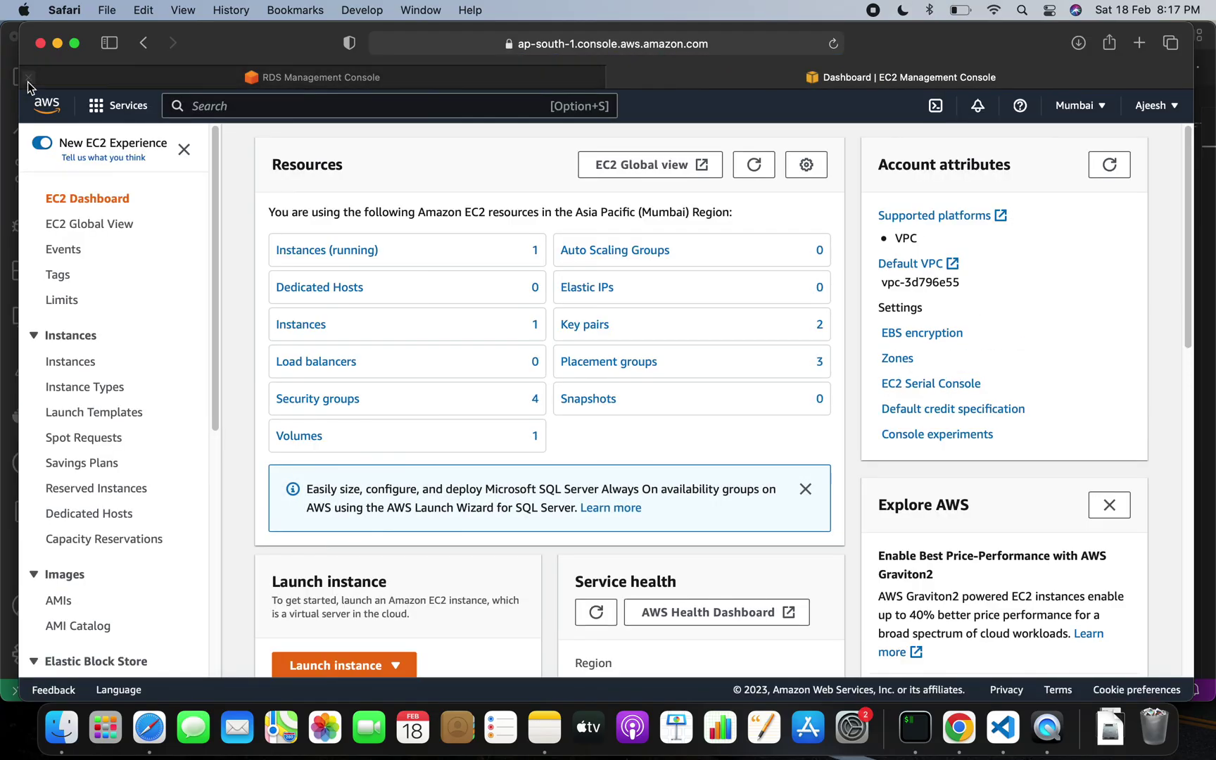
{"action": "left_click", "coordinate": [29, 78]}
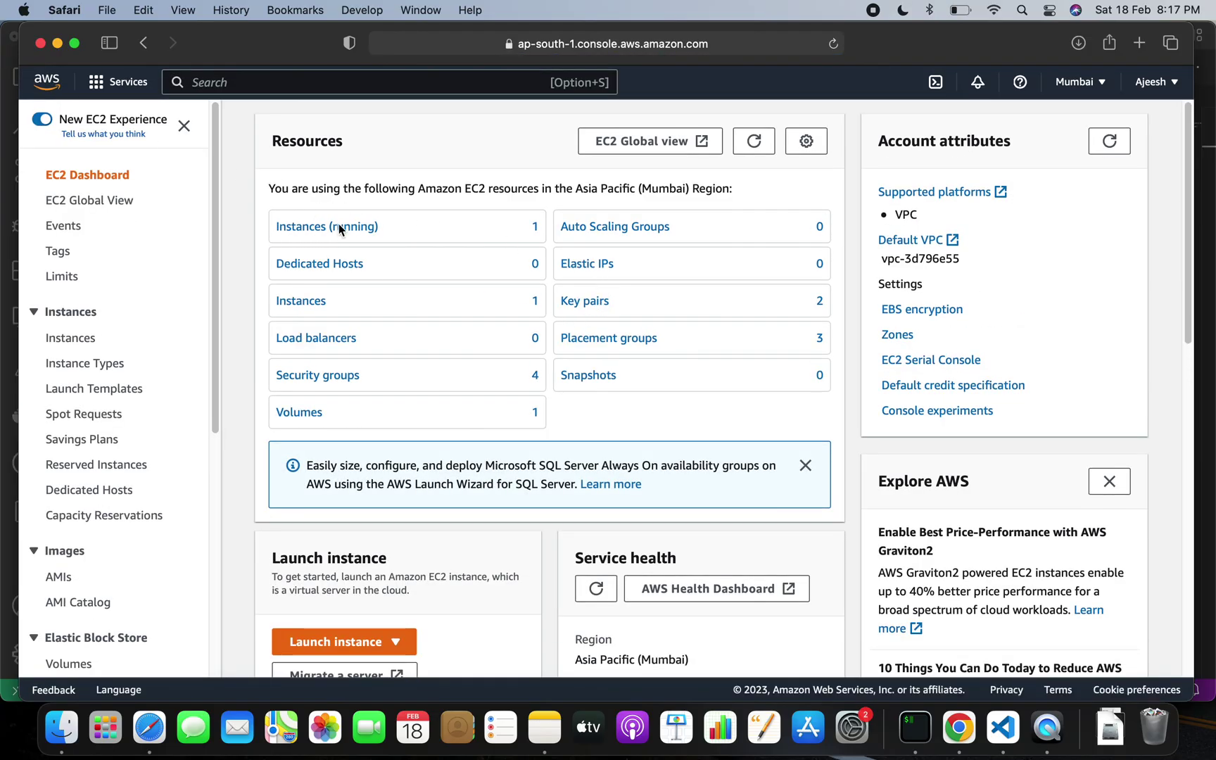
{"action": "left_click", "coordinate": [339, 224]}
{"action": "left_click", "coordinate": [470, 241]}
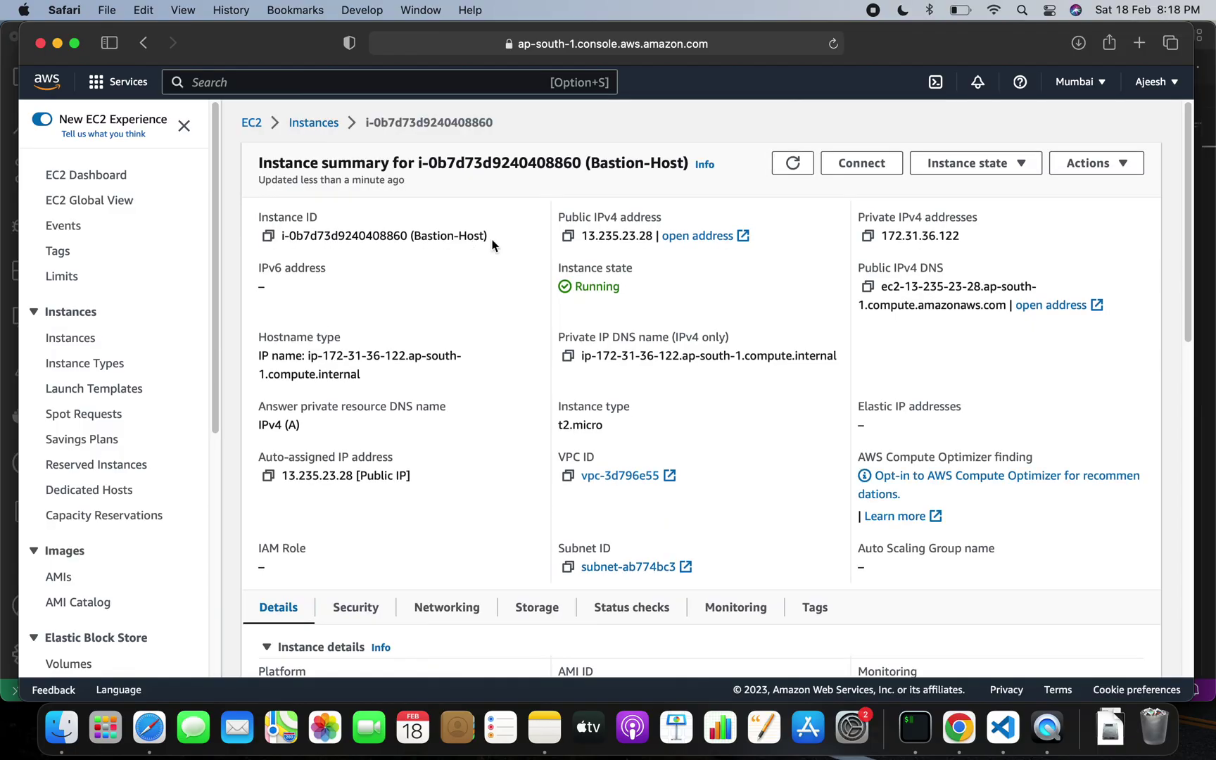
Terminate the Bastion-Host instance, confirm, and return to the instances list
{"action": "left_click", "coordinate": [981, 162]}
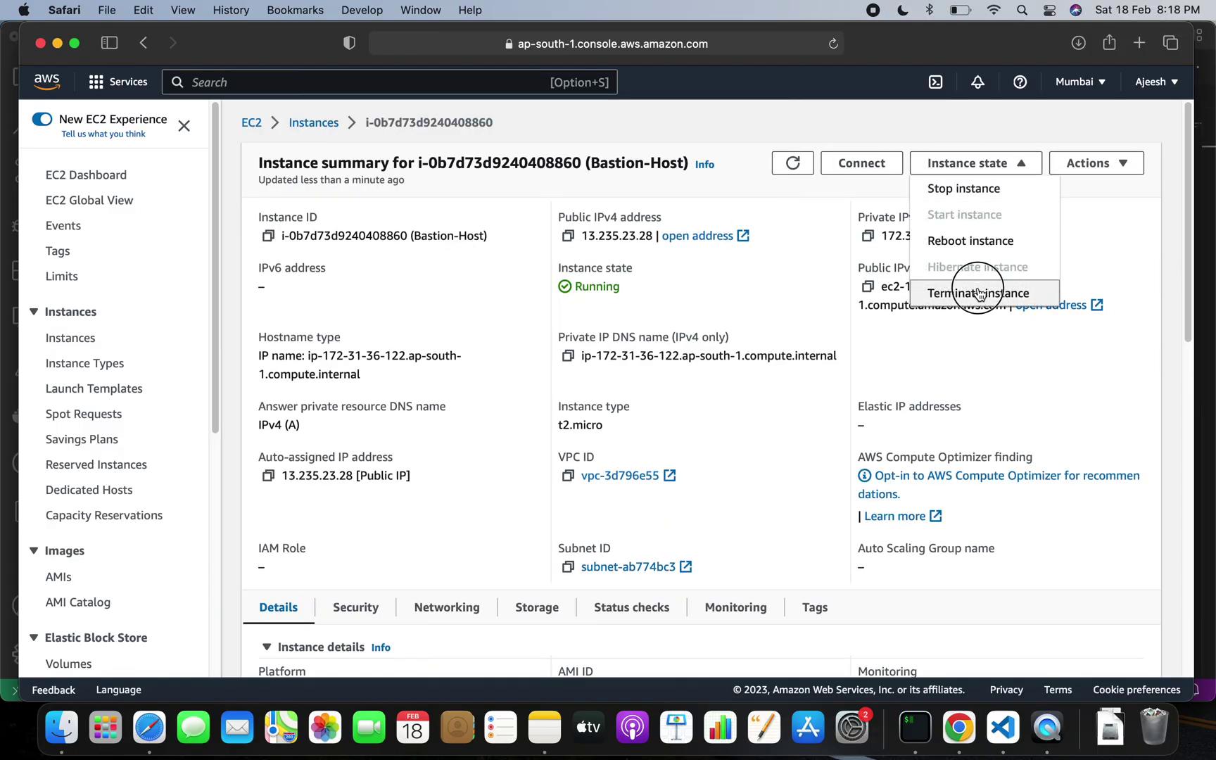
{"action": "left_click", "coordinate": [980, 295]}
{"action": "left_click", "coordinate": [901, 508]}
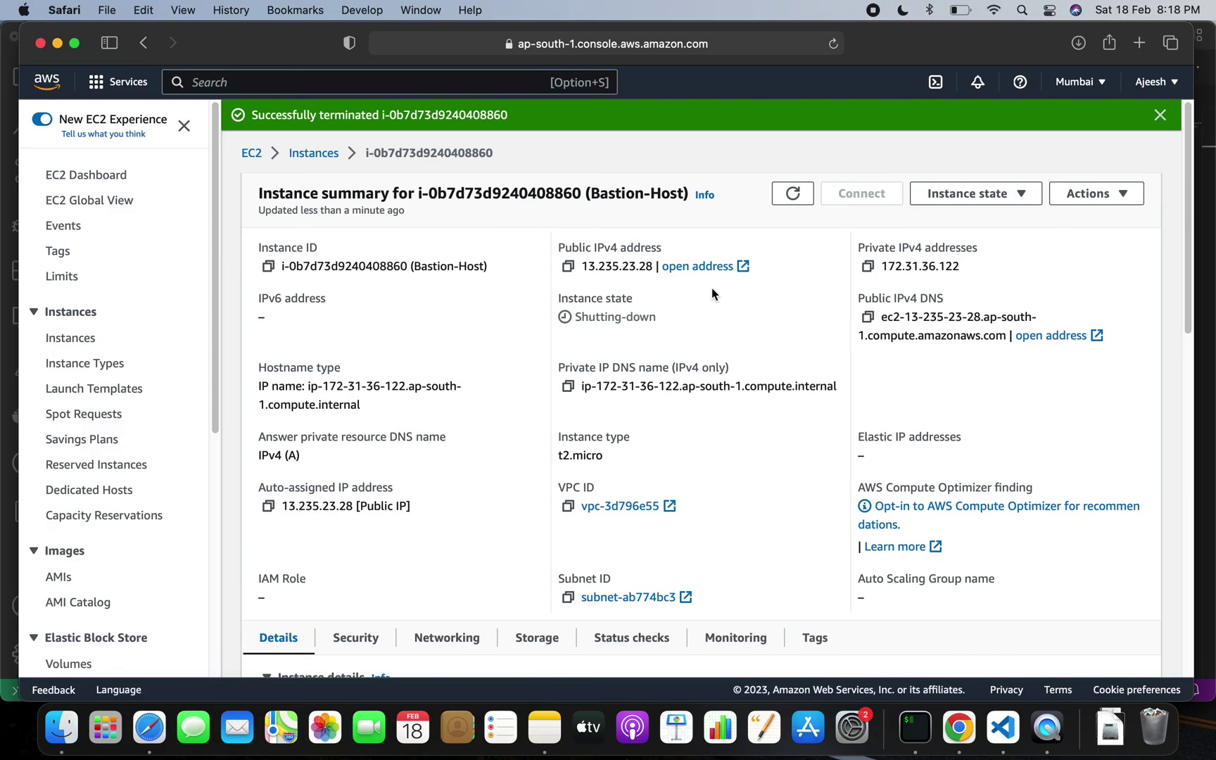
{"action": "left_click", "coordinate": [1159, 115]}
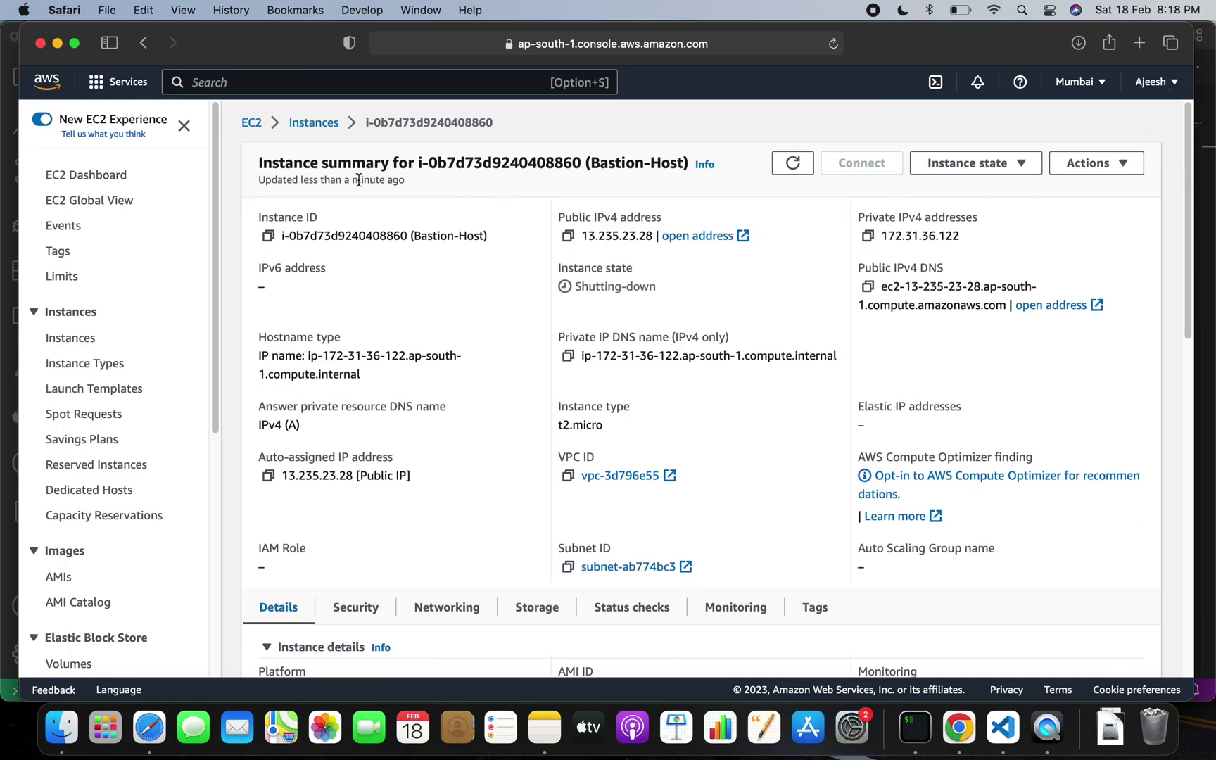
{"action": "left_click", "coordinate": [313, 123]}
Show the Security Groups list with EC2-sg, default, RDS-Proxy and RDS
{"action": "scroll", "coordinate": [99, 450], "scroll_direction": "down", "scroll_amount": 5}
{"action": "scroll", "coordinate": [103, 476], "scroll_direction": "down", "scroll_amount": 4}
{"action": "left_click", "coordinate": [78, 360]}
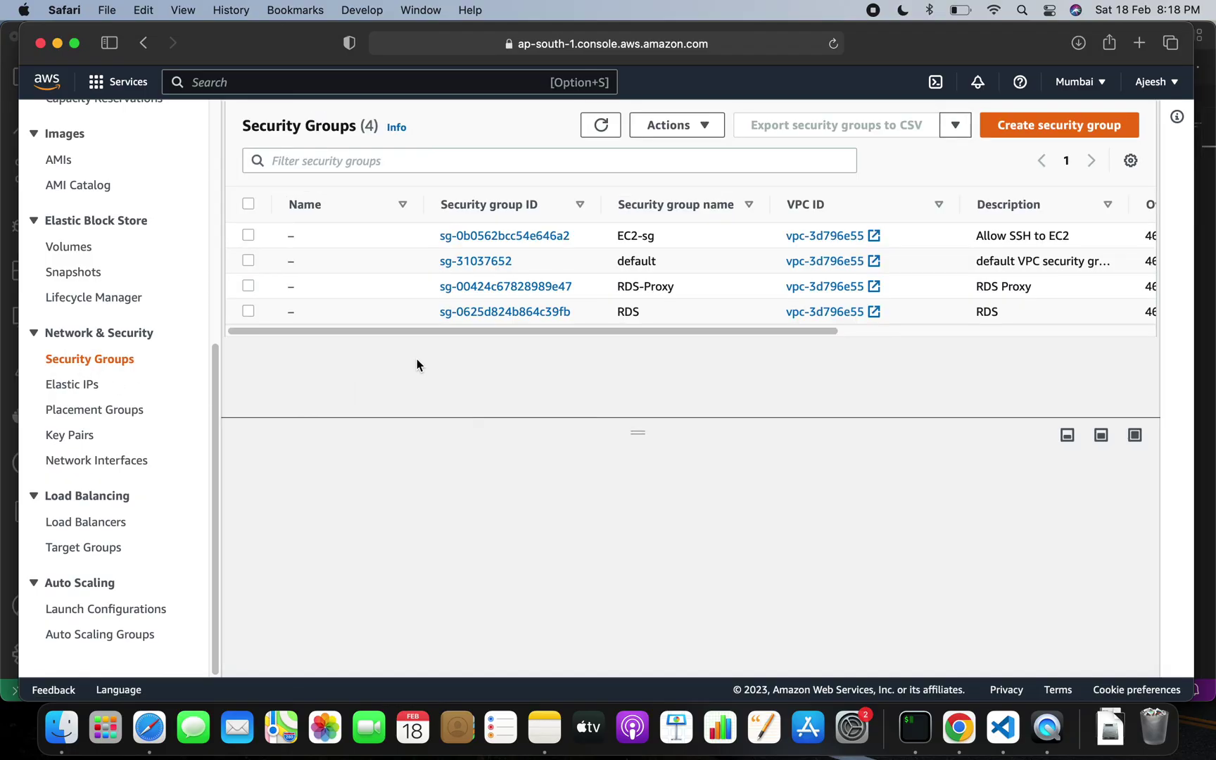
{"action": "left_click_drag", "start_coordinate": [879, 329], "coordinate": [339, 373]}
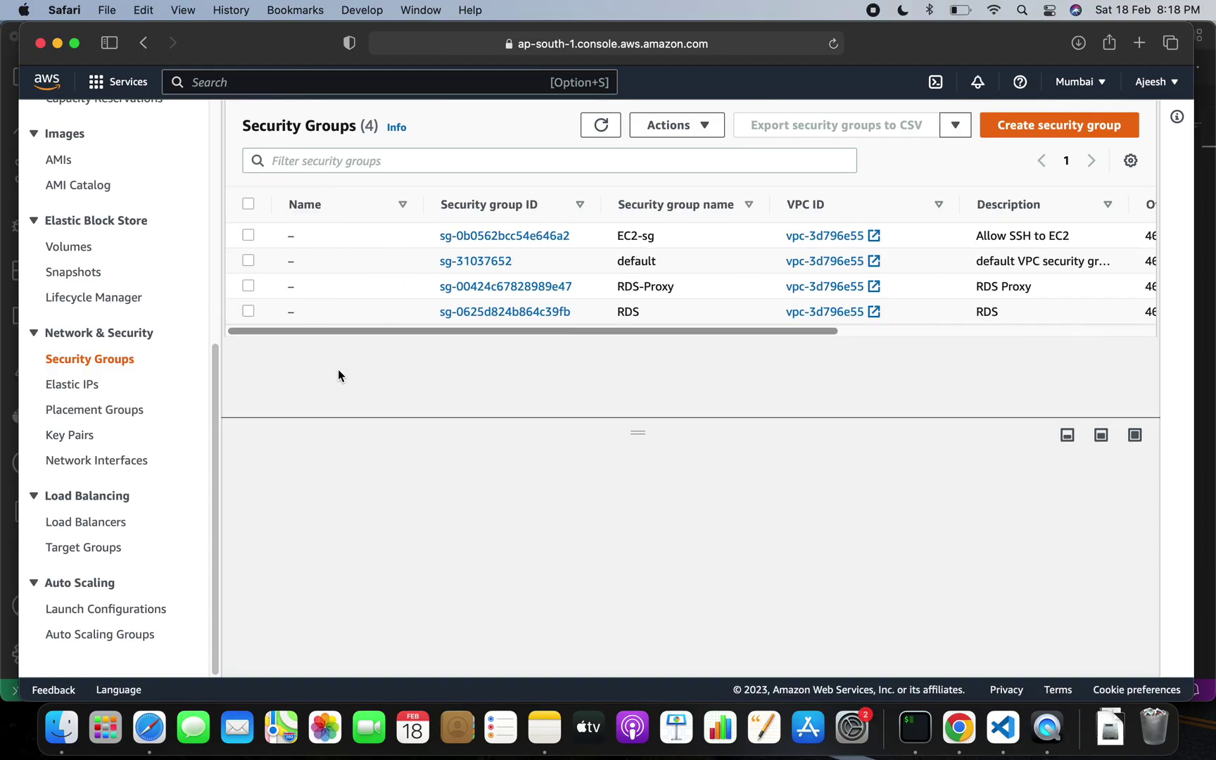